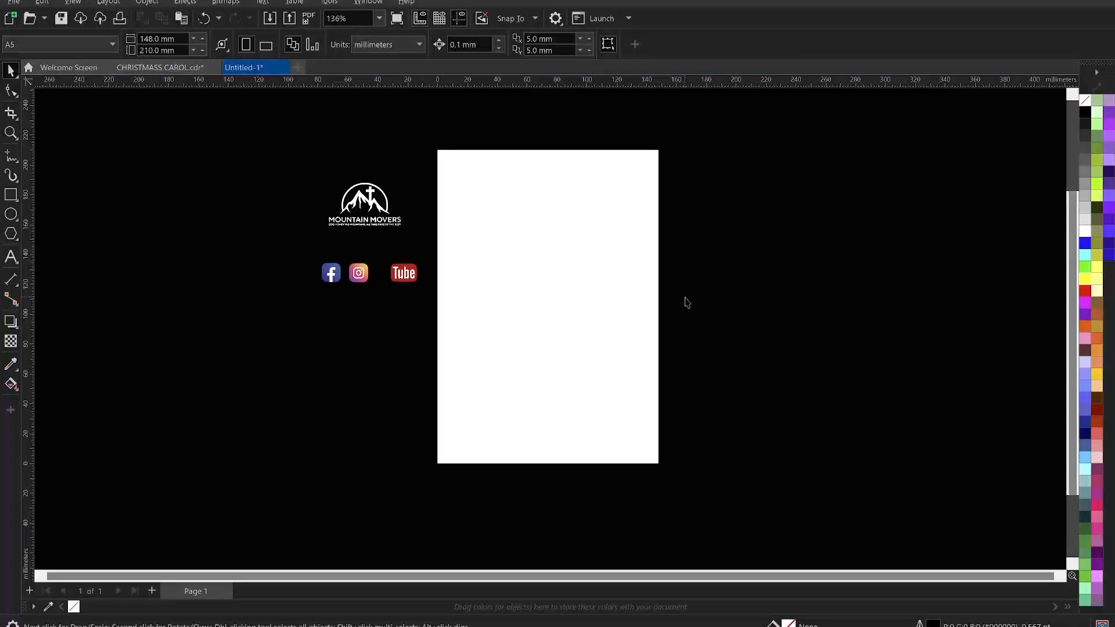
# - Draw a rectangle on the page with the Rectangle tool
pyautogui.click(11, 196)
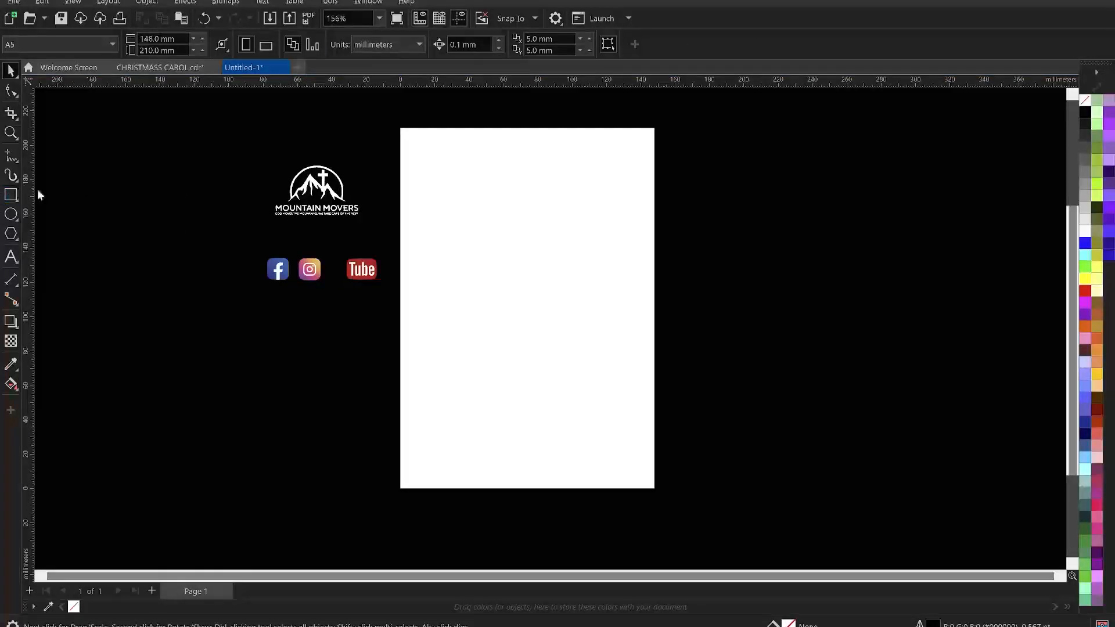
pyautogui.moveTo(457, 167); pyautogui.dragTo(629, 438)
pyautogui.press('Escape')
pyautogui.press('space')
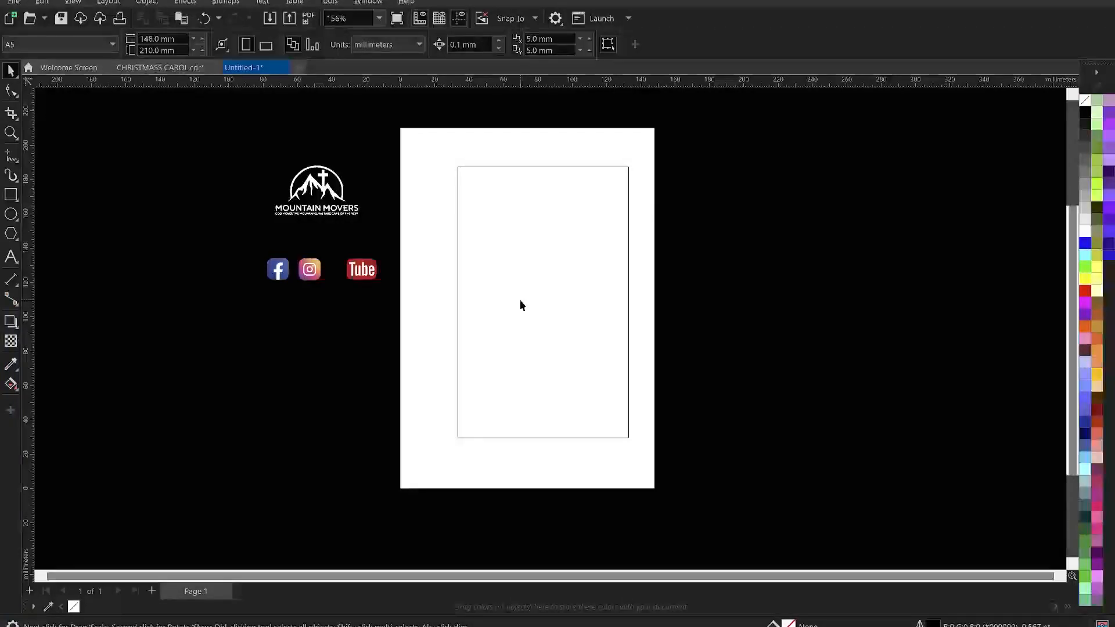
pyautogui.click(11, 194)
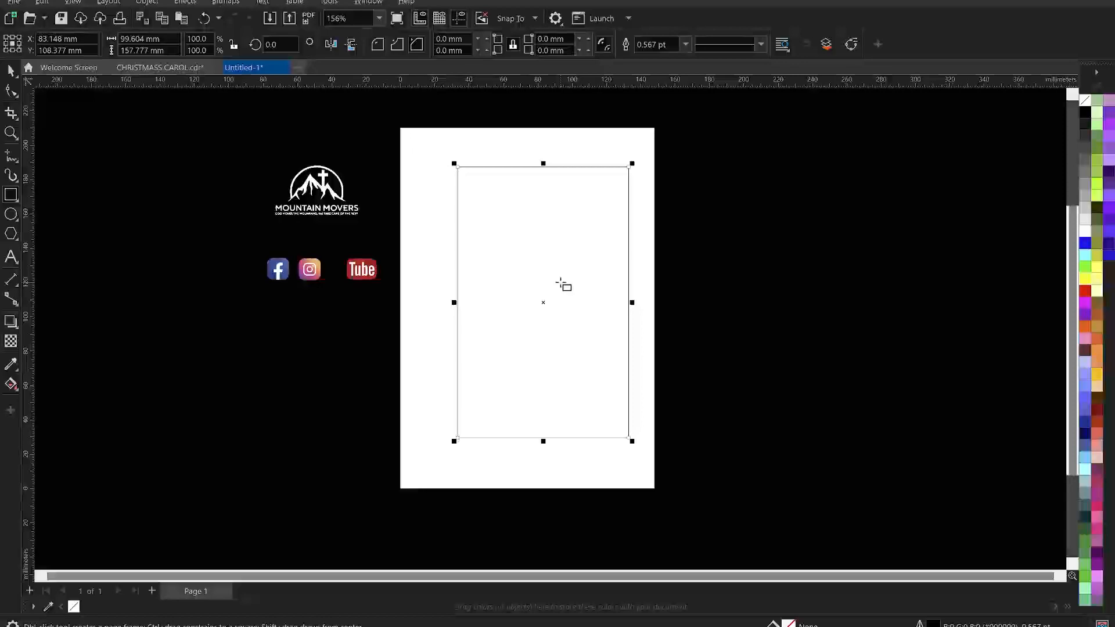
pyautogui.click(11, 71)
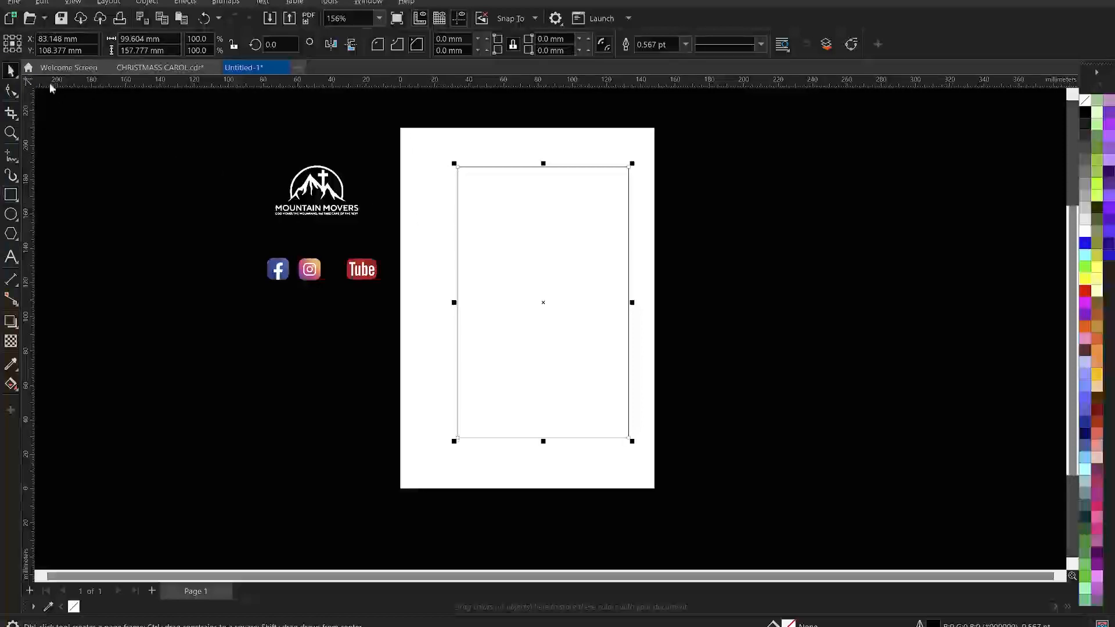
pyautogui.click(149, 202)
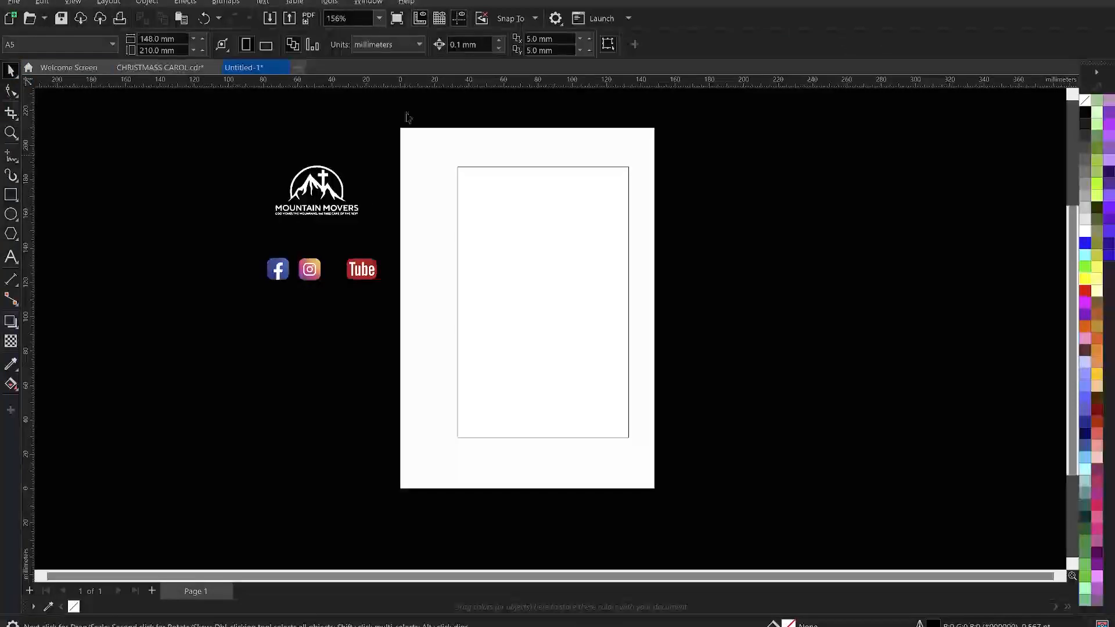
# - Change the document units to inches
pyautogui.click(394, 43)
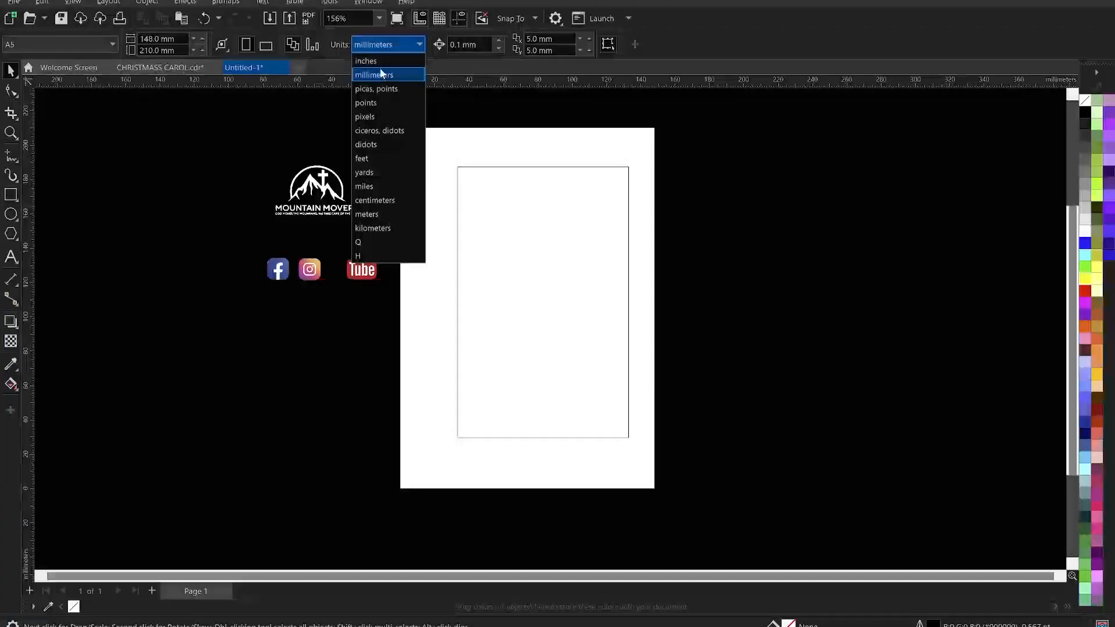
pyautogui.click(380, 62)
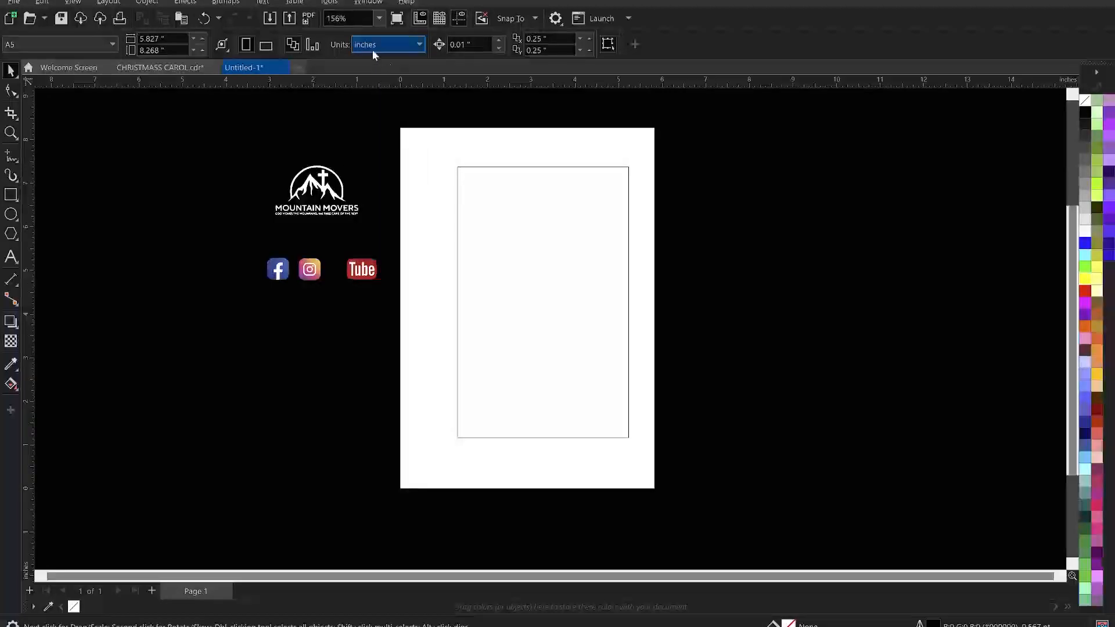
pyautogui.click(559, 227)
pyautogui.click(725, 236)
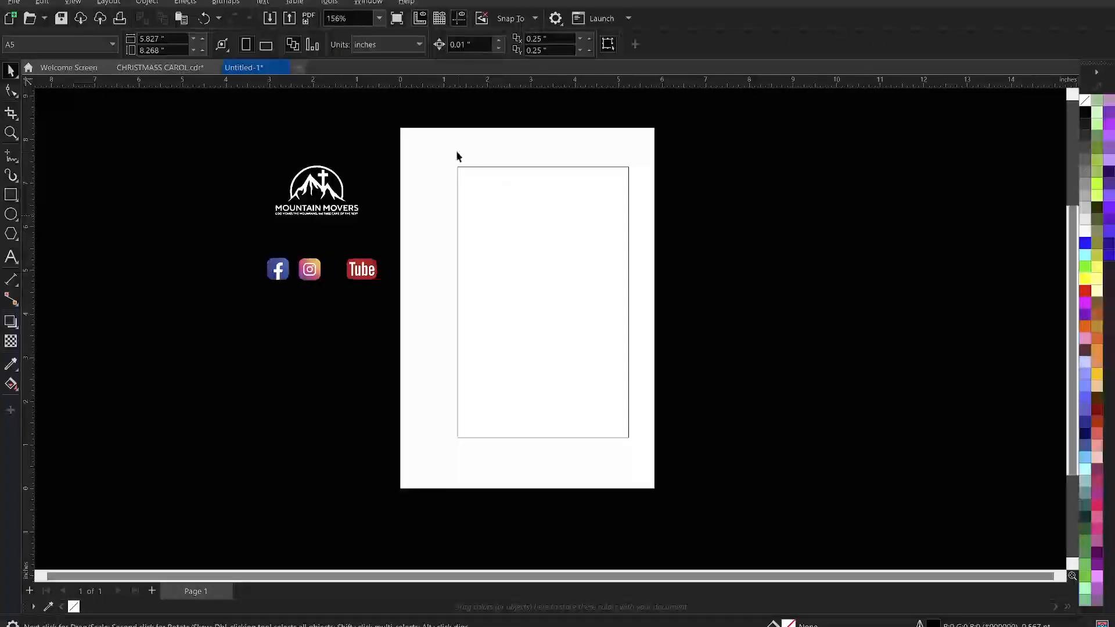
# - Set the rectangle's width to 5.827 inches, copied from the page width
pyautogui.click(171, 37)
pyautogui.hotkey('ctrl', 'c')
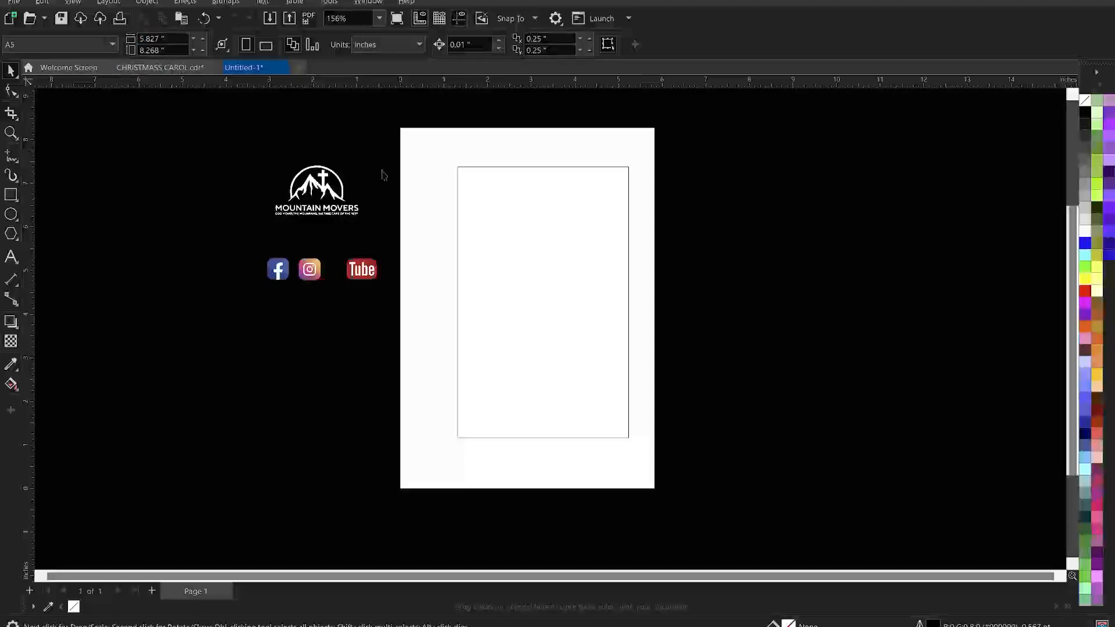
pyautogui.click(548, 206)
pyautogui.moveTo(149, 39); pyautogui.dragTo(100, 45)
pyautogui.hotkey('ctrl', 'v')
pyautogui.press('Return')
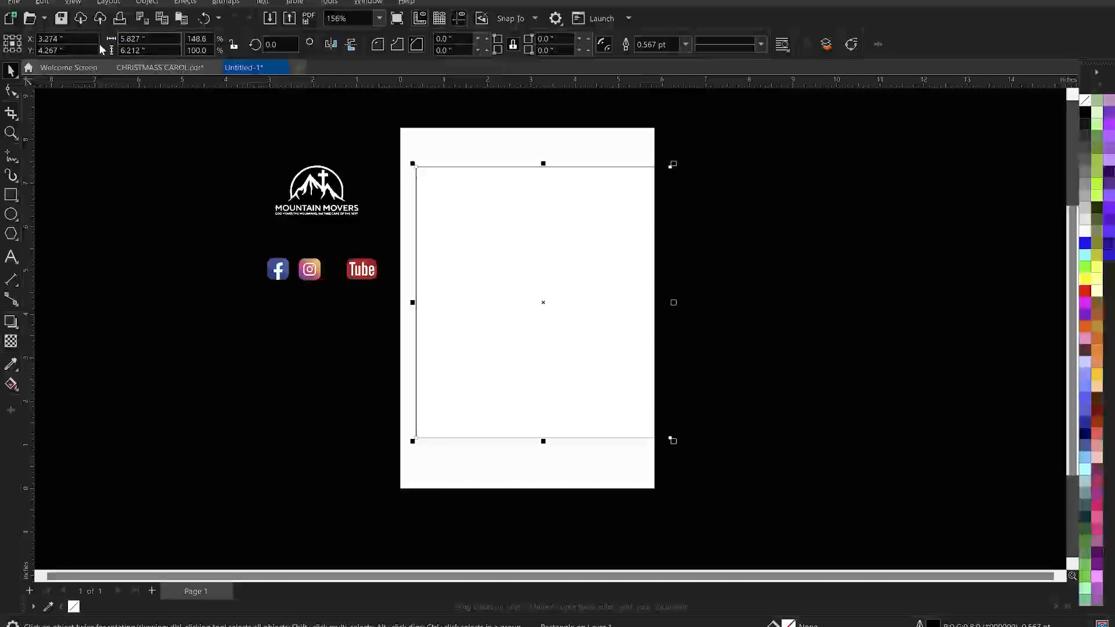
# - Set the rectangle's height to 8.268 inches, copied from the page height
pyautogui.click(167, 192)
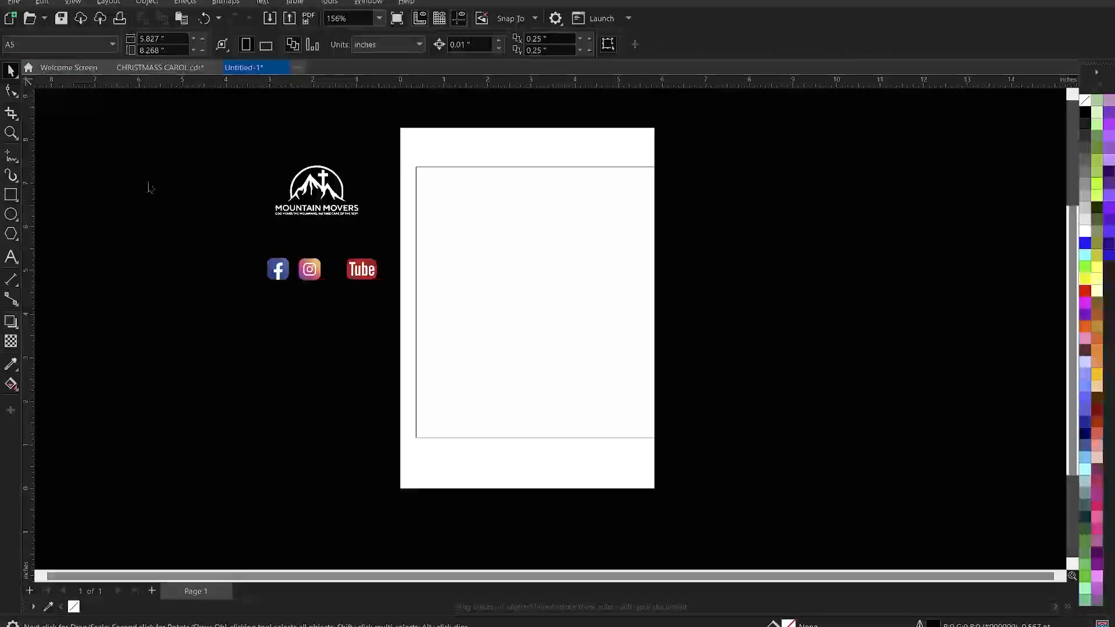
pyautogui.moveTo(174, 50); pyautogui.dragTo(122, 58)
pyautogui.hotkey('ctrl', 'c')
pyautogui.click(521, 248)
pyautogui.moveTo(152, 49); pyautogui.dragTo(101, 52)
pyautogui.hotkey('ctrl', 'v')
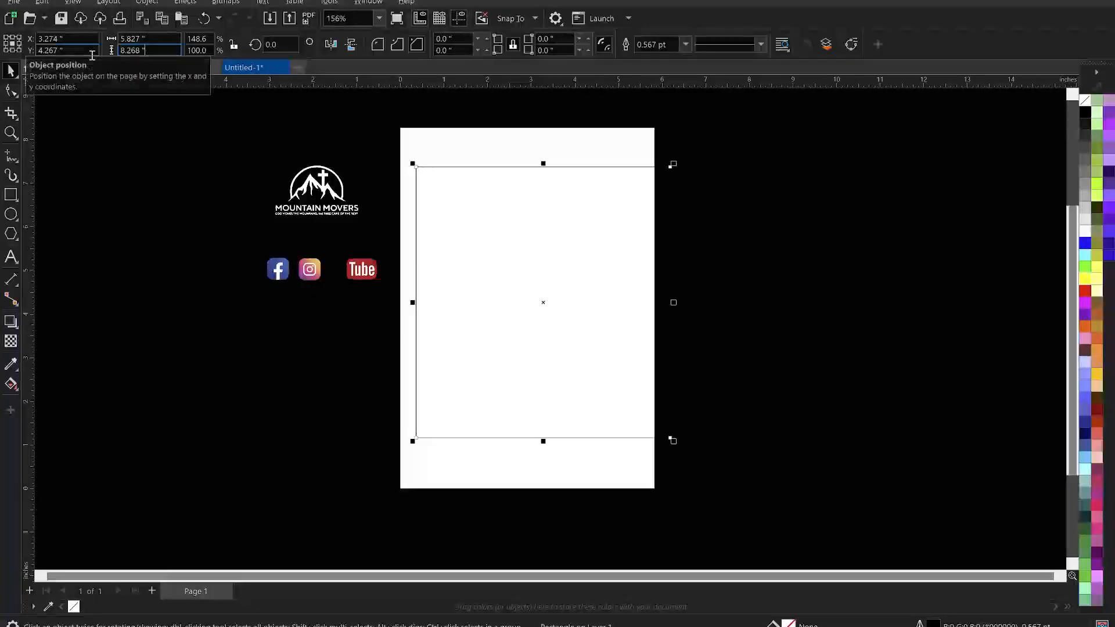
pyautogui.press('Return')
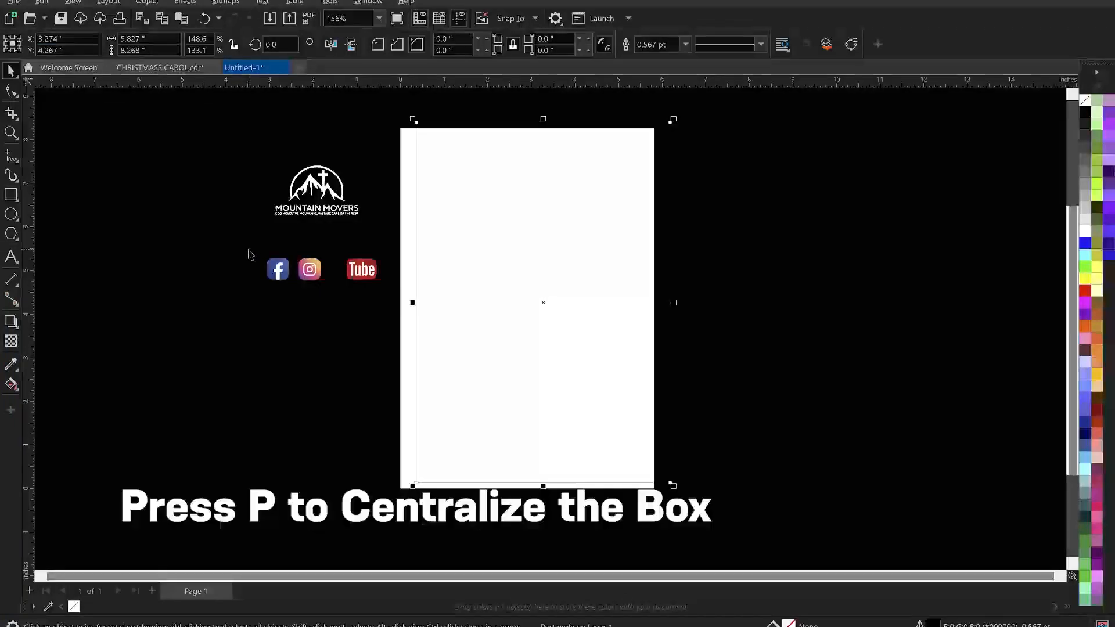
# - Center the rectangle on the page and remove its outline
pyautogui.press('p')
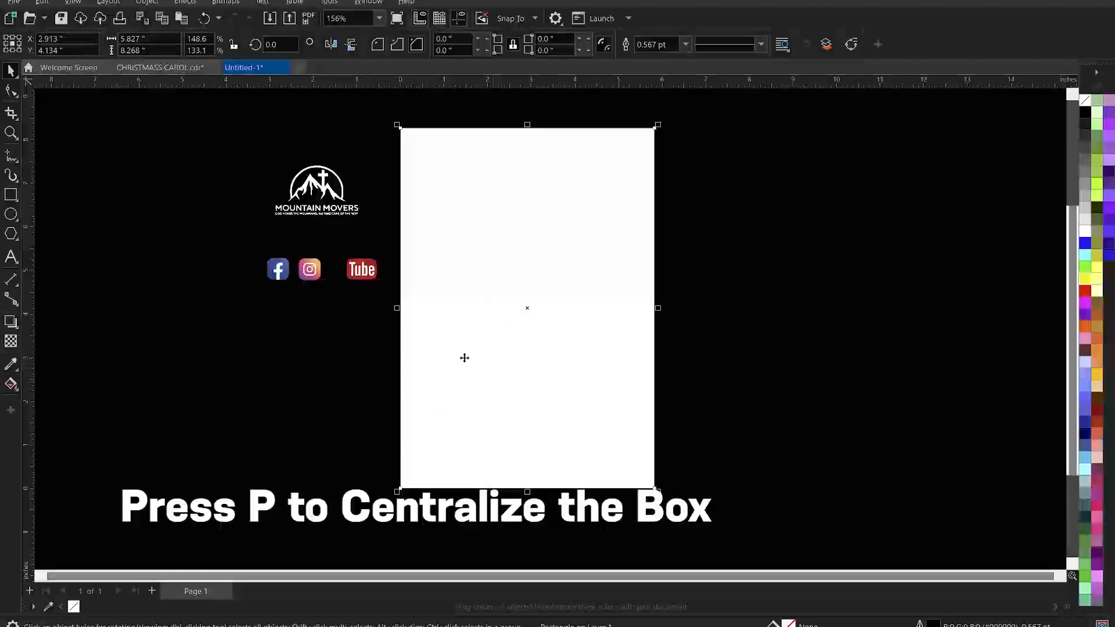
pyautogui.rightClick(74, 607)
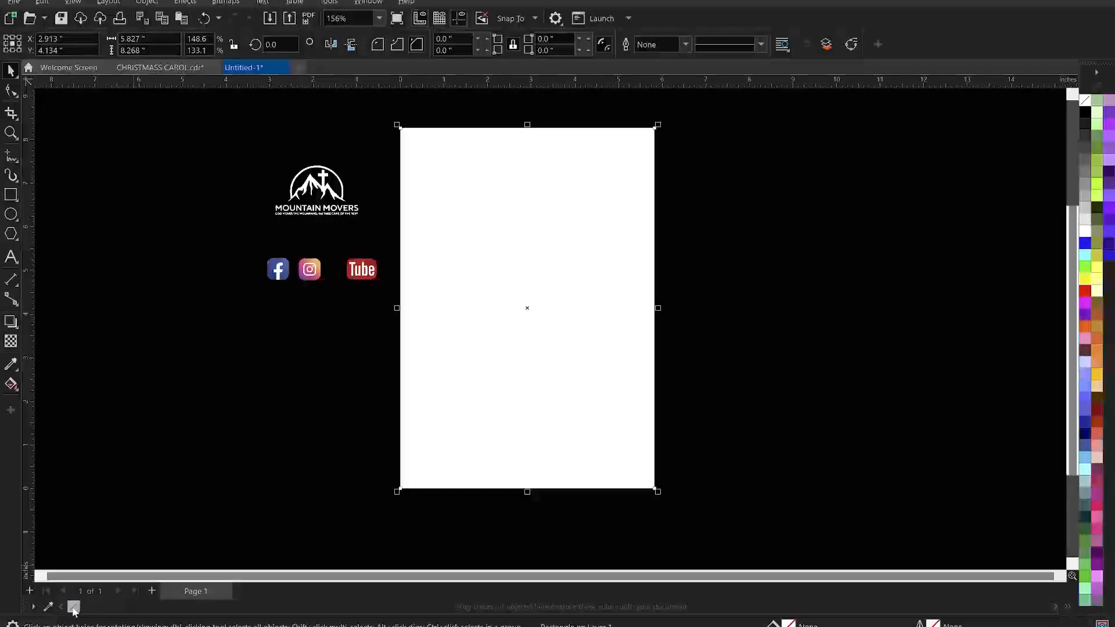
# - Open the Import dialog and select a Christmas garland image in the CHRISTMAS 2 folder
pyautogui.press('z')
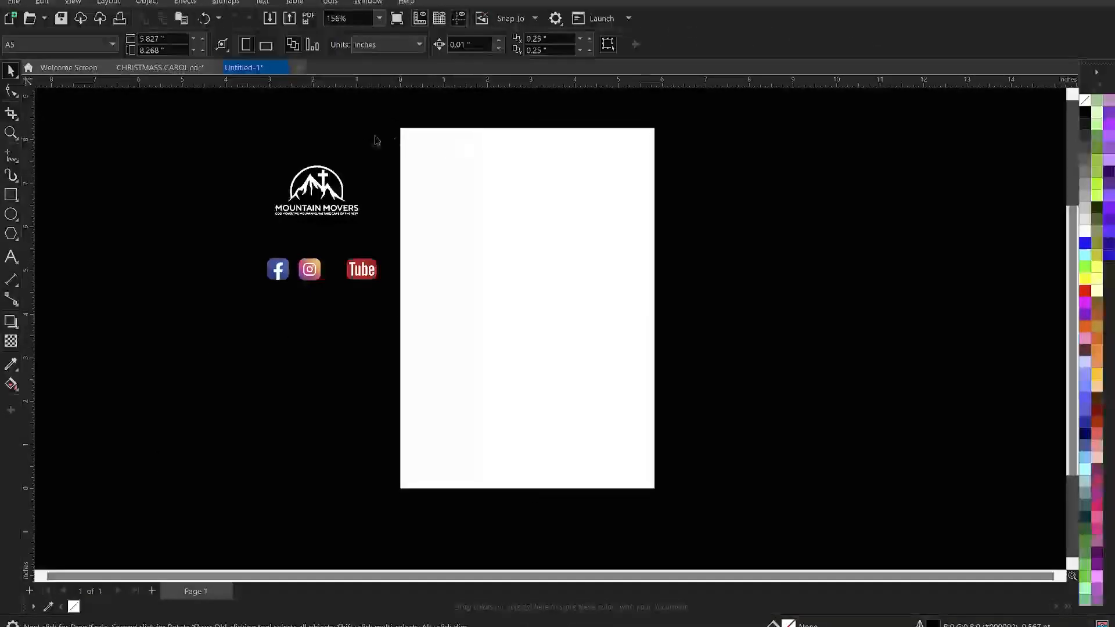
pyautogui.moveTo(253, 100); pyautogui.dragTo(781, 540)
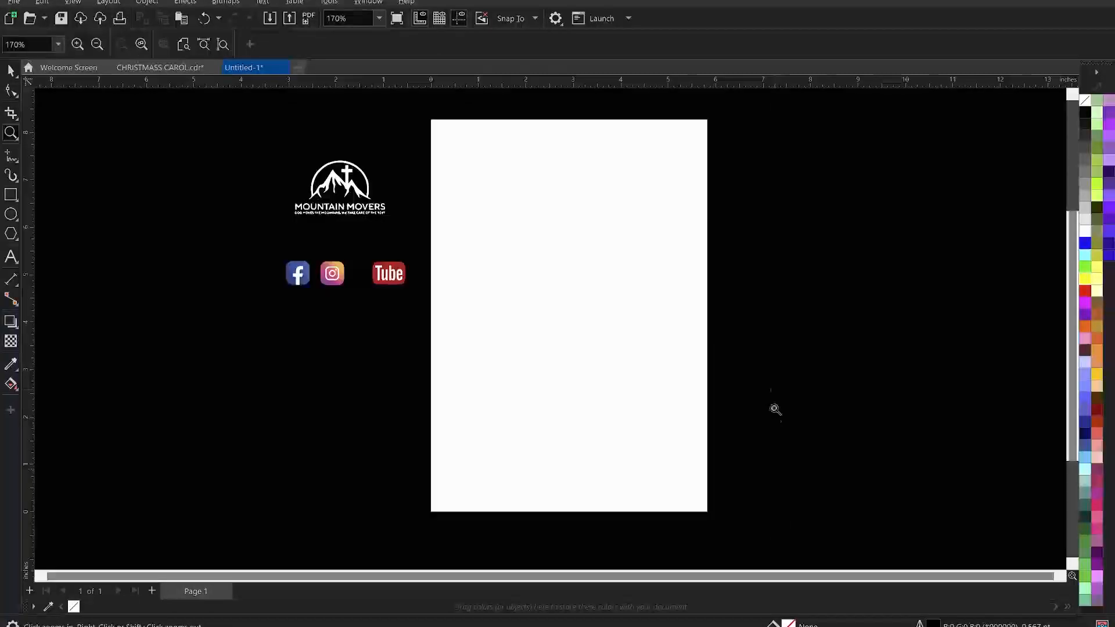
pyautogui.press('space')
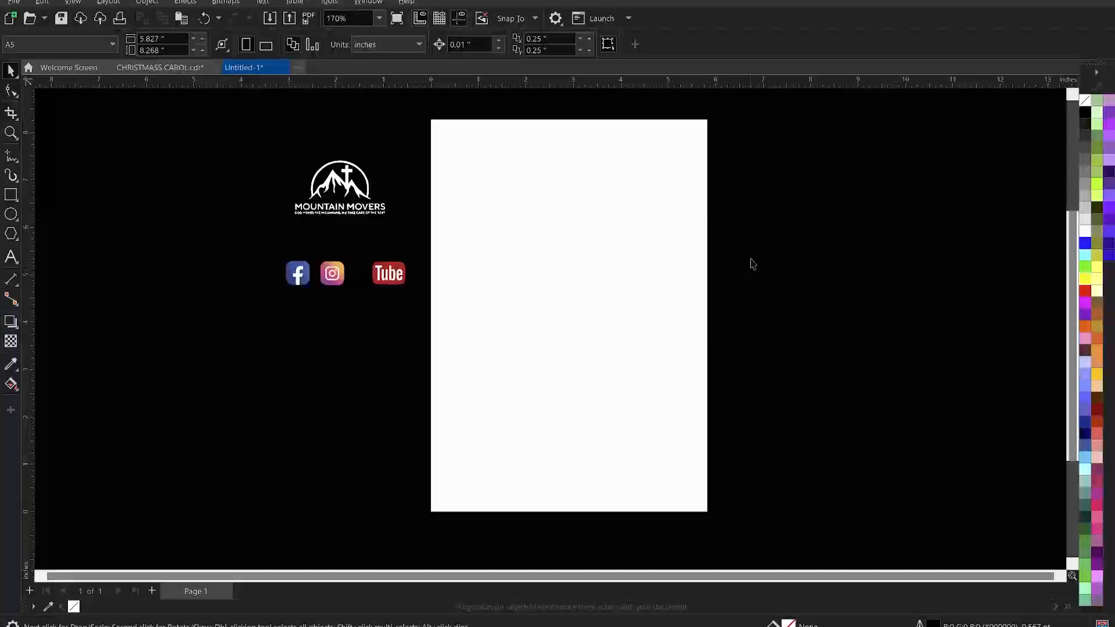
pyautogui.rightClick(786, 172)
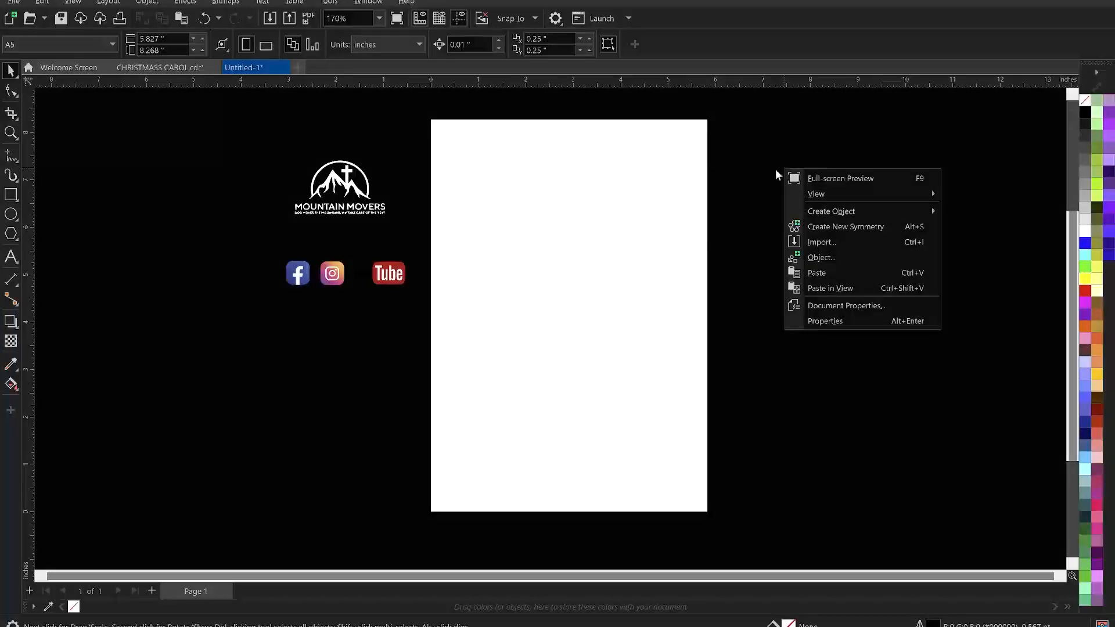
pyautogui.click(763, 177)
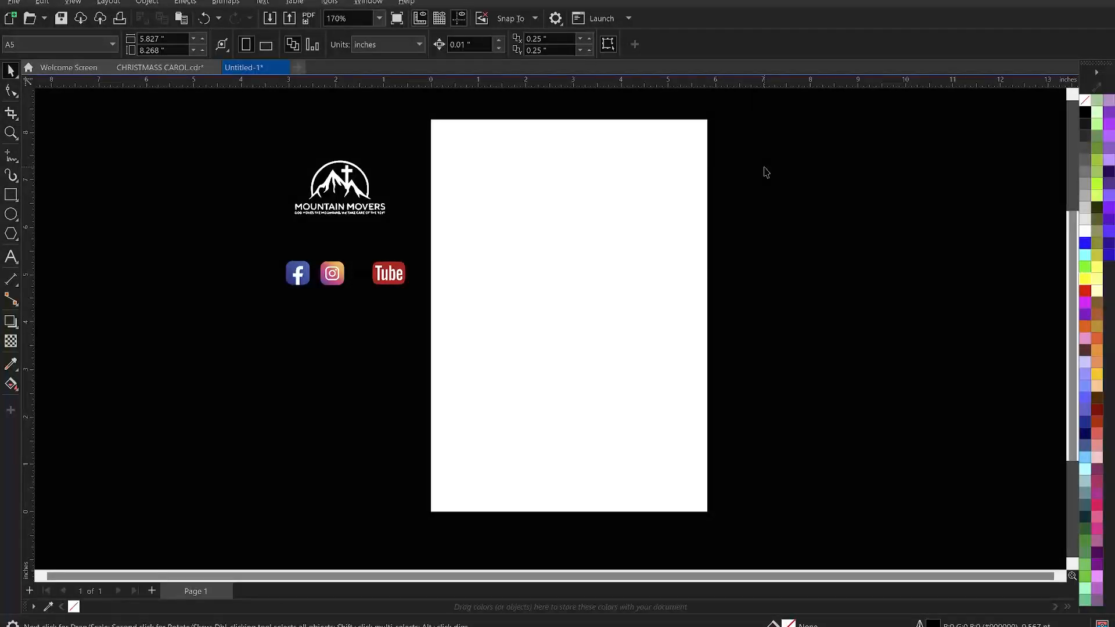
pyautogui.rightClick(764, 168)
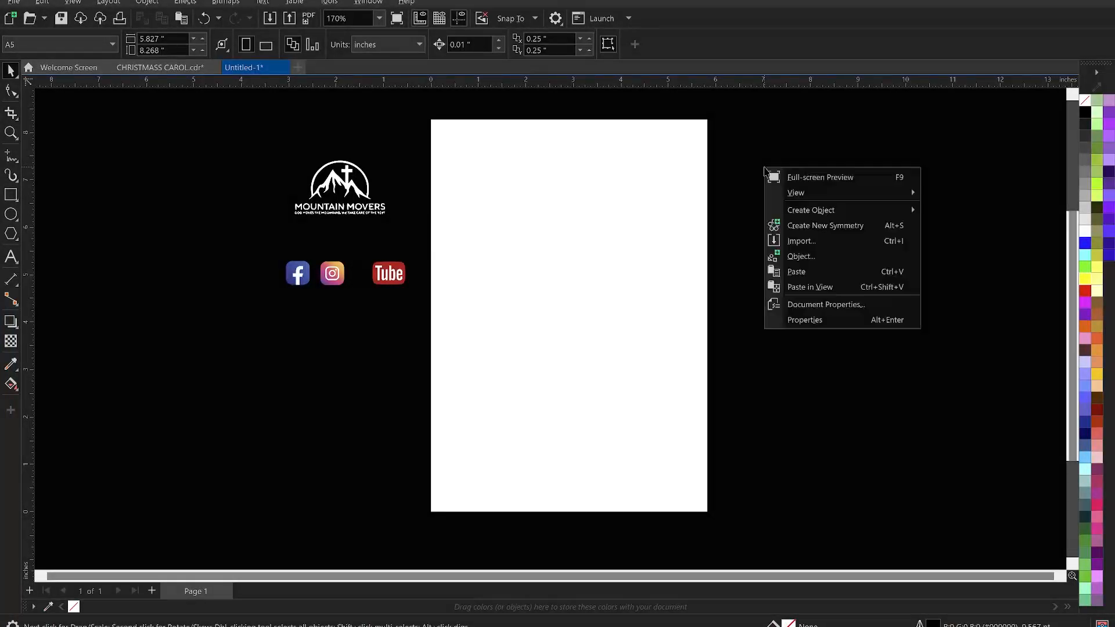
pyautogui.click(811, 242)
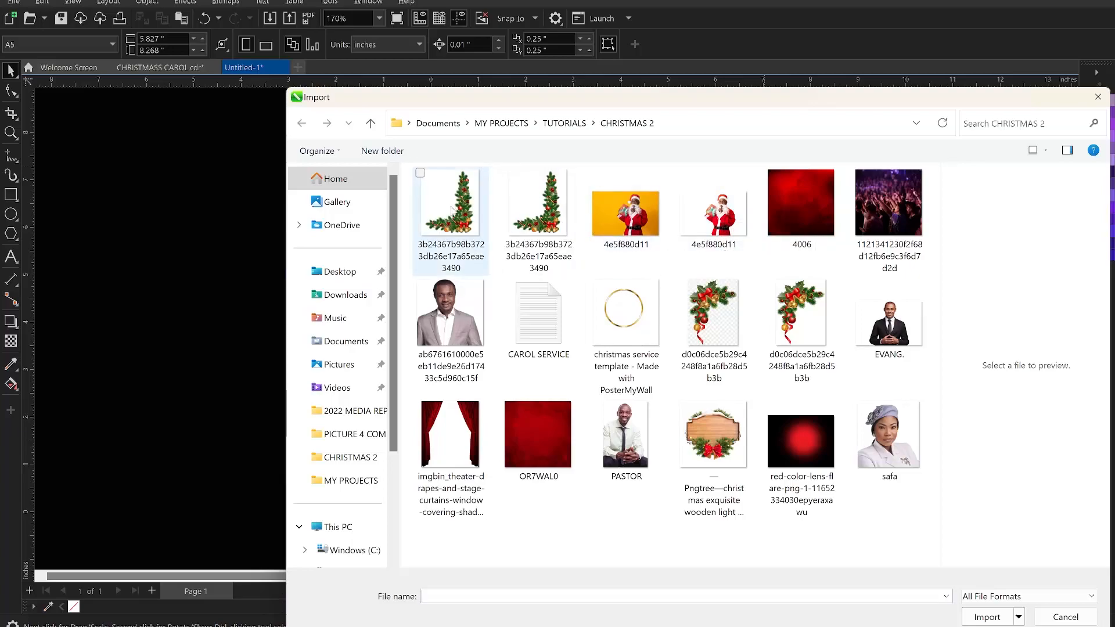
pyautogui.click(468, 215)
pyautogui.click(715, 316)
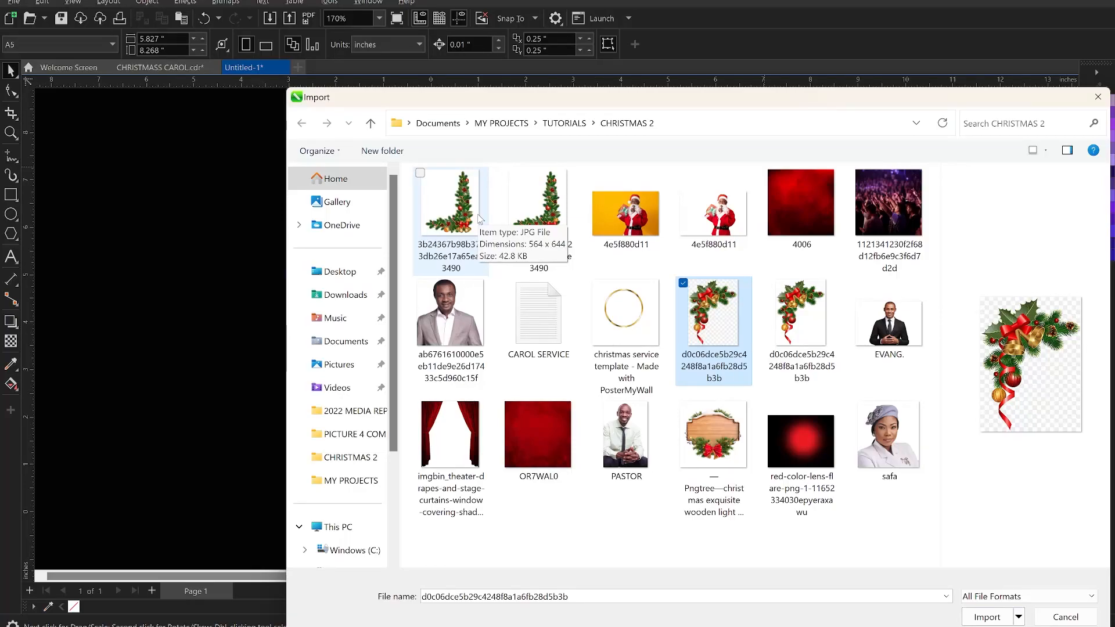
# - Add the corner garland, Santa, red texture, crowd, second garland and gold ring images to the selection
pyautogui.click(550, 214)
pyautogui.keyDown('ctrl'); pyautogui.click(719, 220); pyautogui.keyUp('ctrl')
pyautogui.keyDown('ctrl'); pyautogui.click(814, 204); pyautogui.keyUp('ctrl')
pyautogui.keyDown('ctrl'); pyautogui.click(881, 209); pyautogui.keyUp('ctrl')
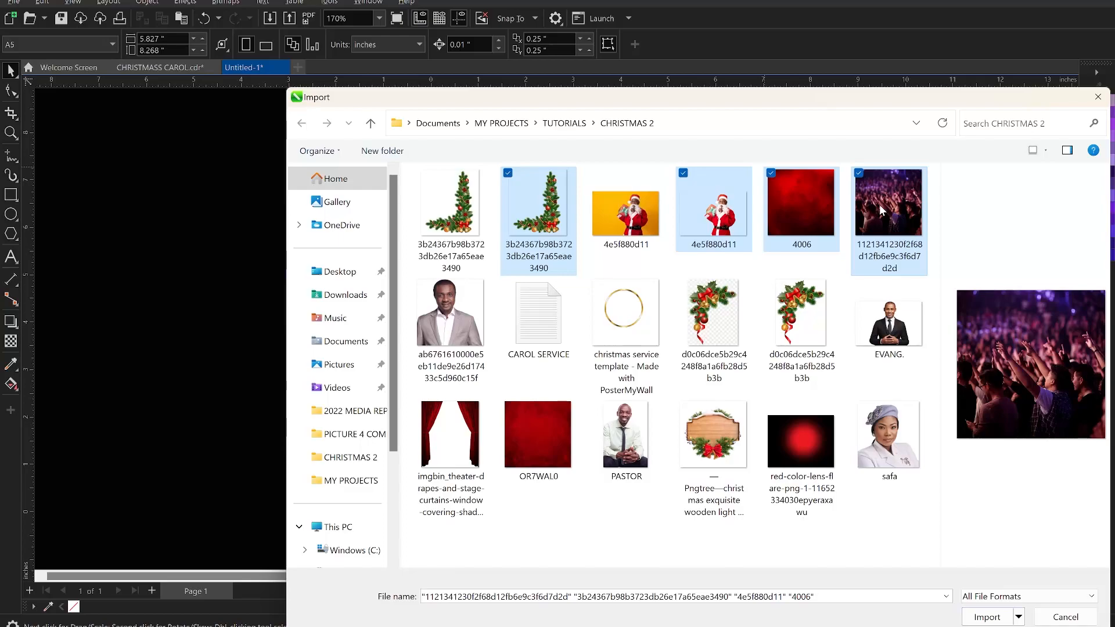
pyautogui.keyDown('ctrl'); pyautogui.click(790, 314); pyautogui.keyUp('ctrl')
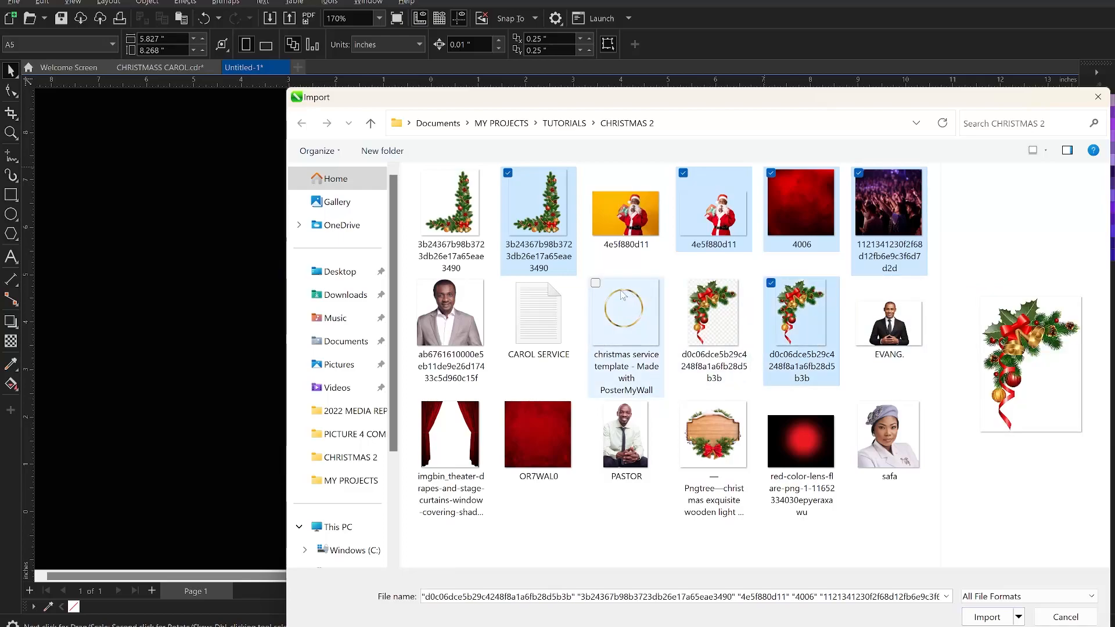
pyautogui.keyDown('ctrl'); pyautogui.click(634, 317); pyautogui.keyUp('ctrl')
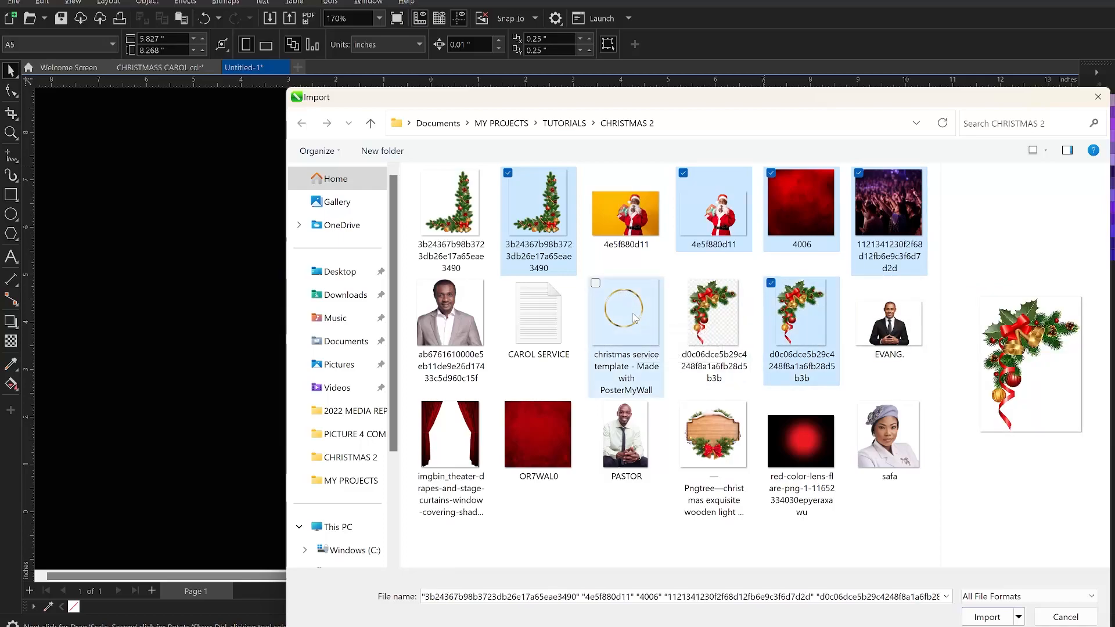
# - Add the wooden sign, lens flare, curtain and four portrait photos to the selection and import all selected files
pyautogui.keyDown('ctrl'); pyautogui.click(716, 463); pyautogui.keyUp('ctrl')
pyautogui.keyDown('ctrl'); pyautogui.click(796, 453); pyautogui.keyUp('ctrl')
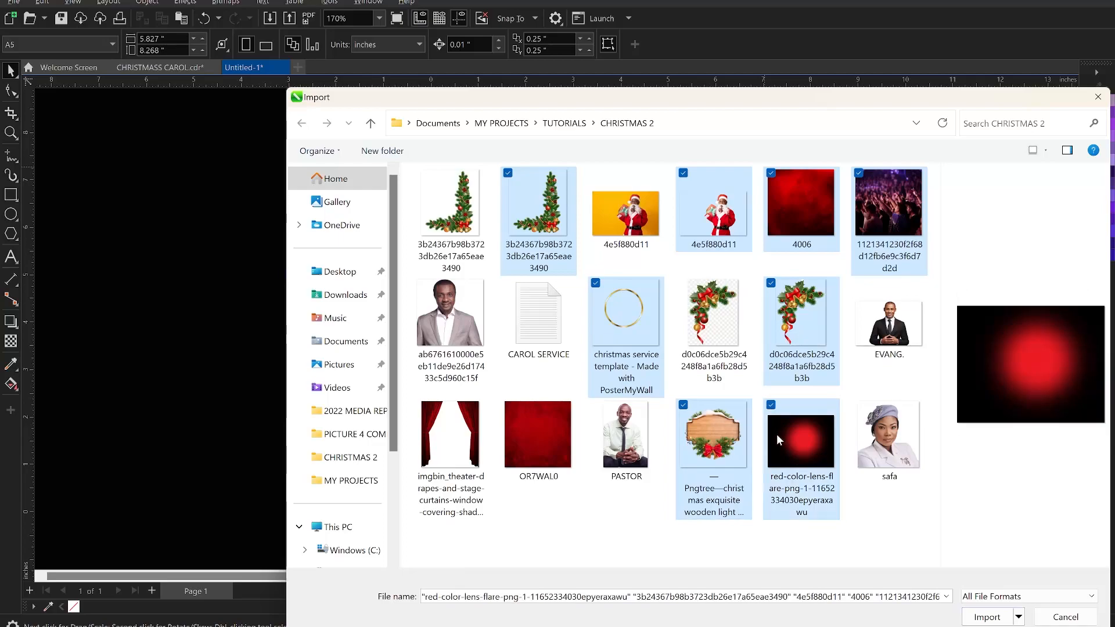
pyautogui.keyDown('ctrl'); pyautogui.click(871, 325); pyautogui.keyUp('ctrl')
pyautogui.keyDown('ctrl'); pyautogui.click(889, 442); pyautogui.keyUp('ctrl')
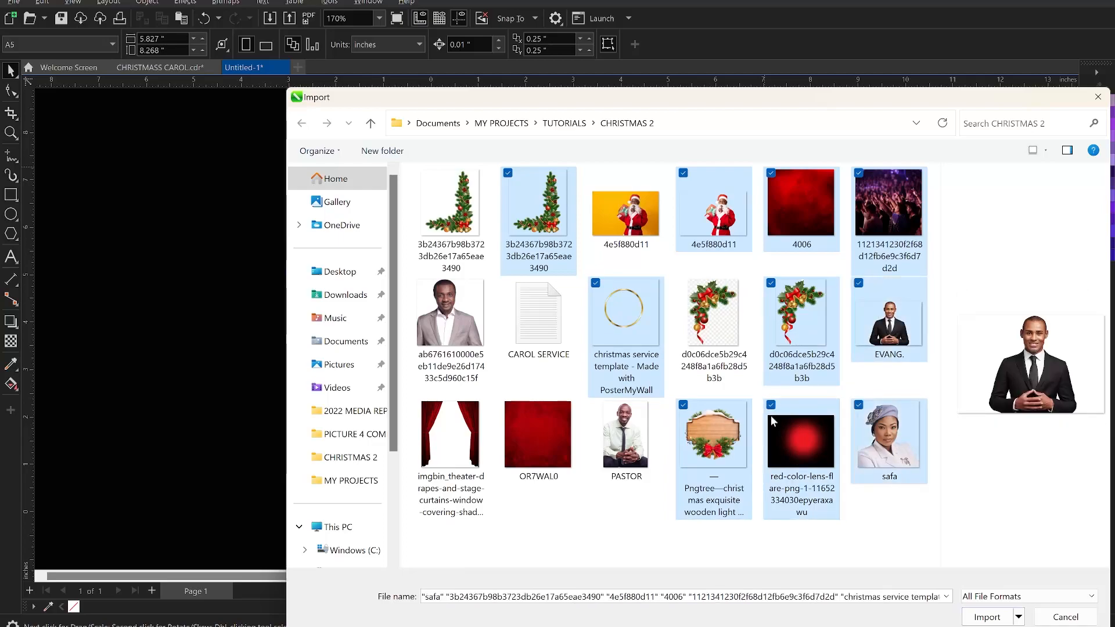
pyautogui.keyDown('ctrl'); pyautogui.click(475, 337); pyautogui.keyUp('ctrl')
pyautogui.keyDown('ctrl'); pyautogui.click(459, 422); pyautogui.keyUp('ctrl')
pyautogui.keyDown('ctrl'); pyautogui.click(626, 436); pyautogui.keyUp('ctrl')
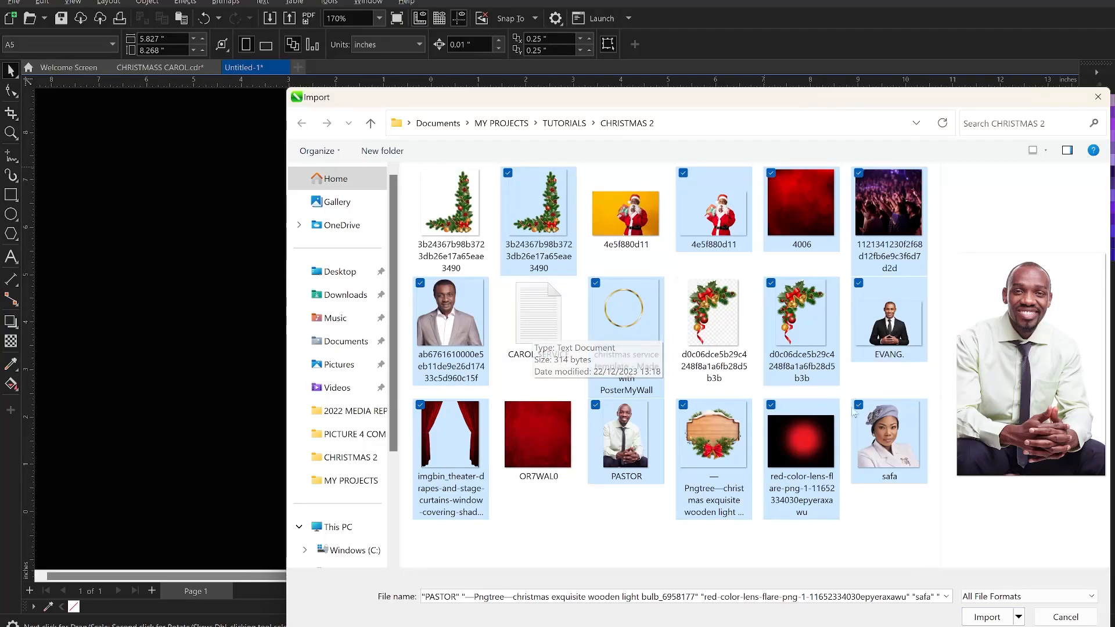
pyautogui.click(988, 617)
# - Place the garland, Santa, red texture, crowd, portrait and gold ring images to the right of the page
pyautogui.moveTo(731, 137); pyautogui.dragTo(809, 229)
pyautogui.moveTo(837, 149); pyautogui.dragTo(854, 301)
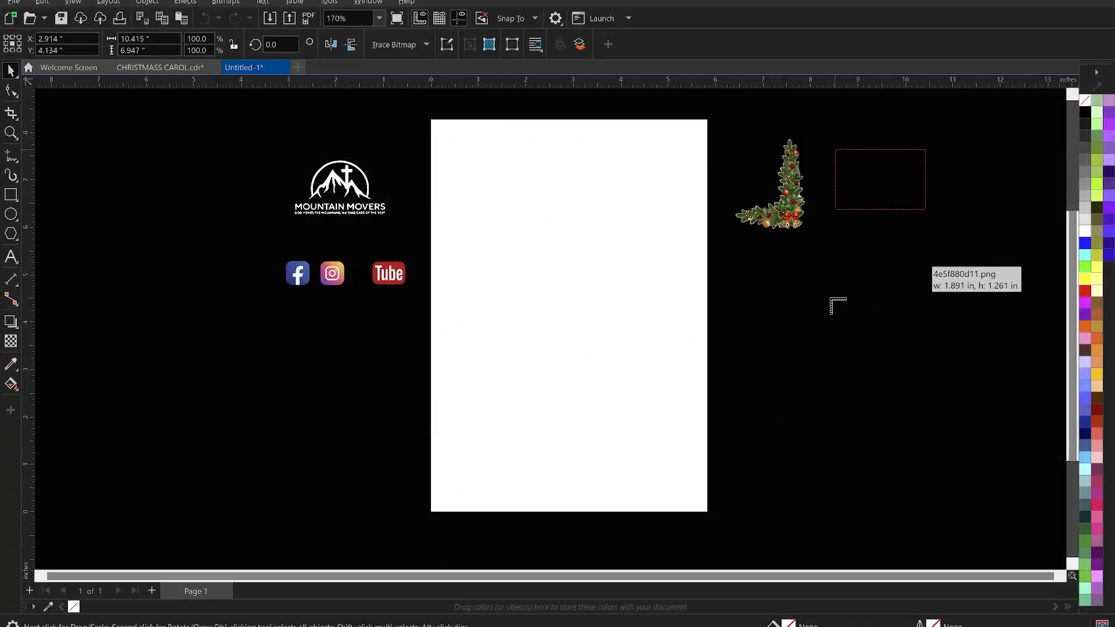
pyautogui.moveTo(878, 254); pyautogui.dragTo(955, 363)
pyautogui.moveTo(765, 399); pyautogui.dragTo(911, 503)
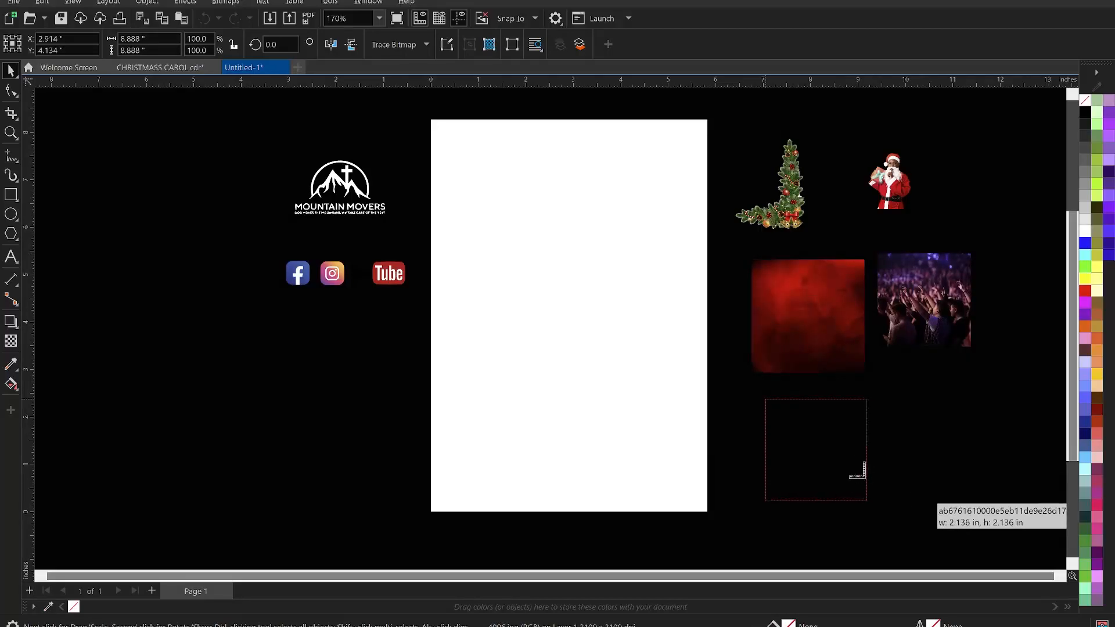
pyautogui.moveTo(884, 395); pyautogui.dragTo(981, 491)
# - Place the remaining garland, curtain, portraits, lens flare and wooden sign images to the left of the page
pyautogui.moveTo(218, 301); pyautogui.dragTo(299, 413)
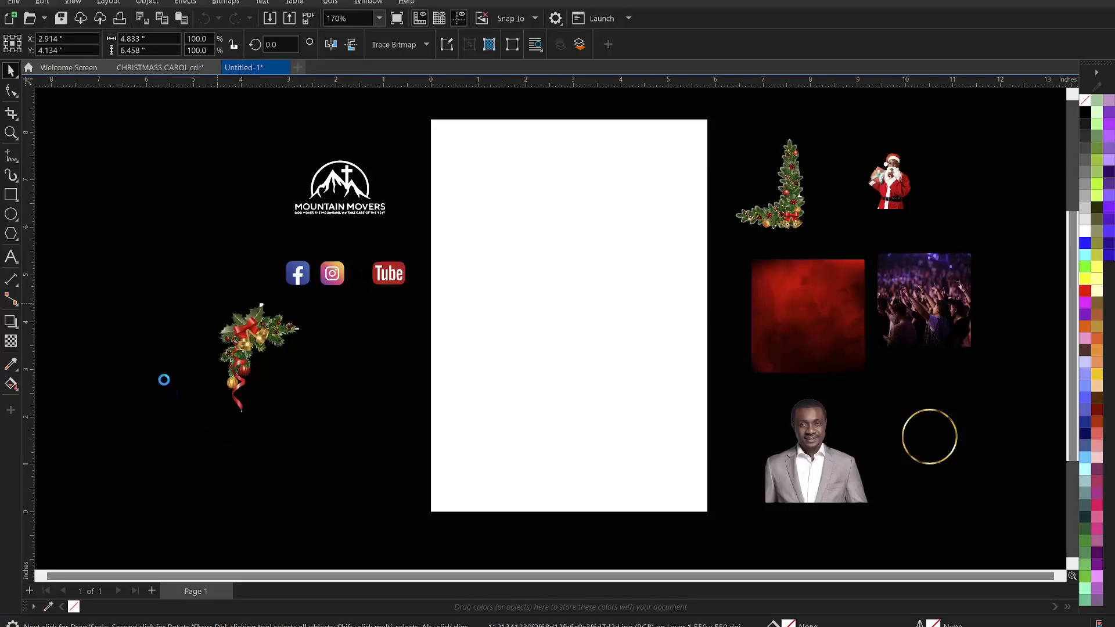
pyautogui.click(267, 476)
pyautogui.moveTo(257, 303); pyautogui.dragTo(256, 319)
pyautogui.moveTo(133, 282); pyautogui.dragTo(402, 477)
pyautogui.moveTo(314, 315); pyautogui.dragTo(433, 409)
pyautogui.moveTo(93, 375); pyautogui.dragTo(193, 474)
pyautogui.click(248, 460)
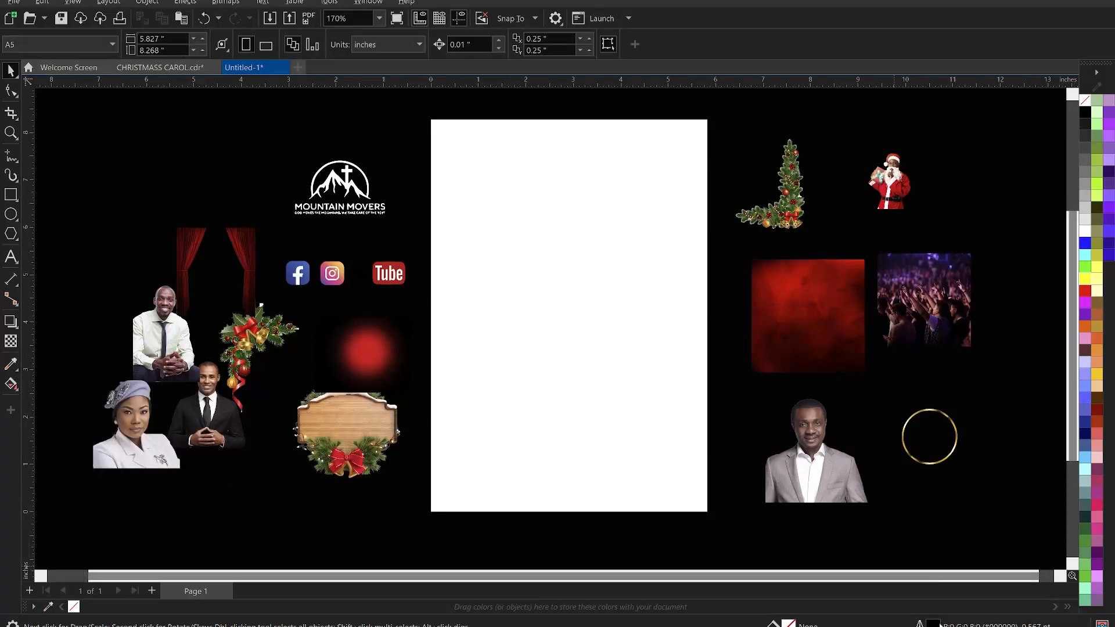
# - Switch to the CAROL SERVICE text file to review the flyer wording, then return to the design
pyautogui.hotkey('alt', 'Tab')
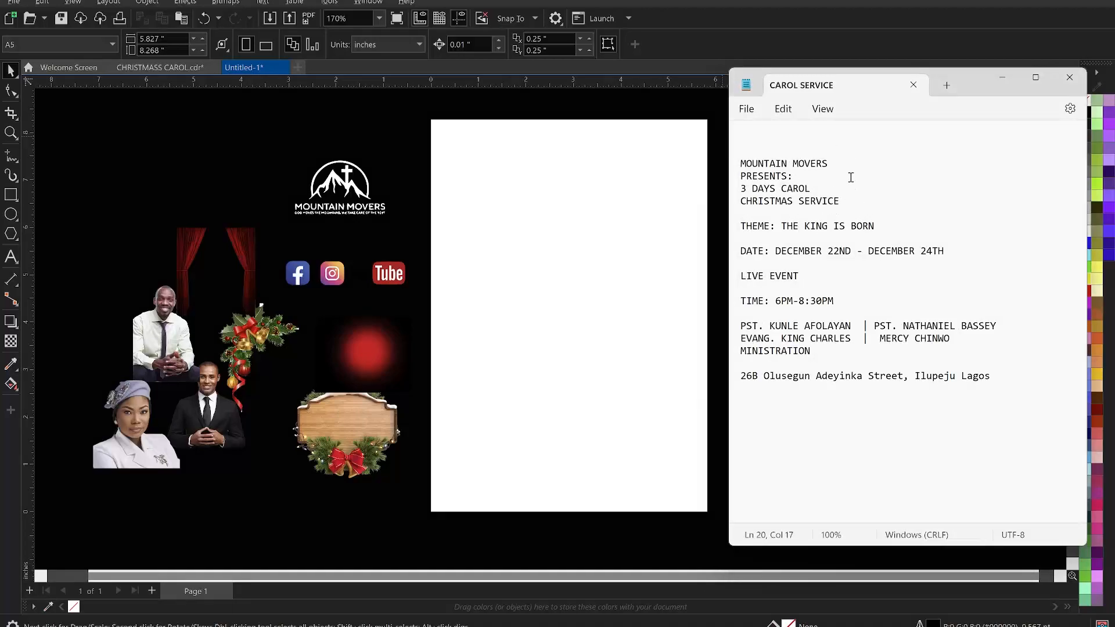
pyautogui.click(399, 126)
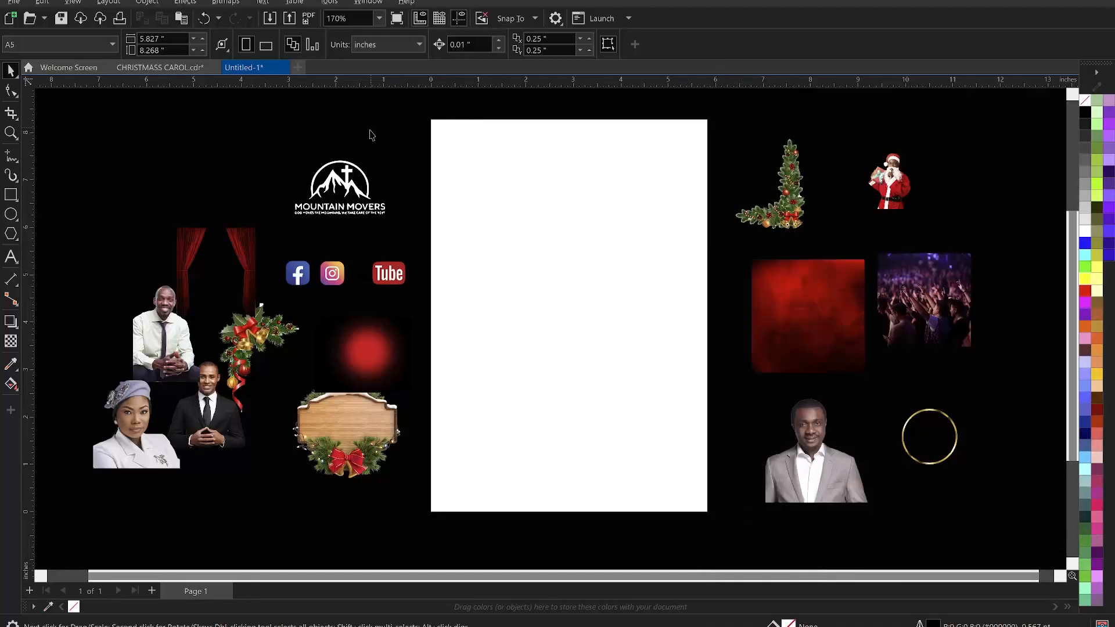
# - Move the red texture onto the page, enlarge it to about 4.6 inches square and center it on the page
pyautogui.click(810, 284)
pyautogui.moveTo(811, 329); pyautogui.dragTo(595, 301)
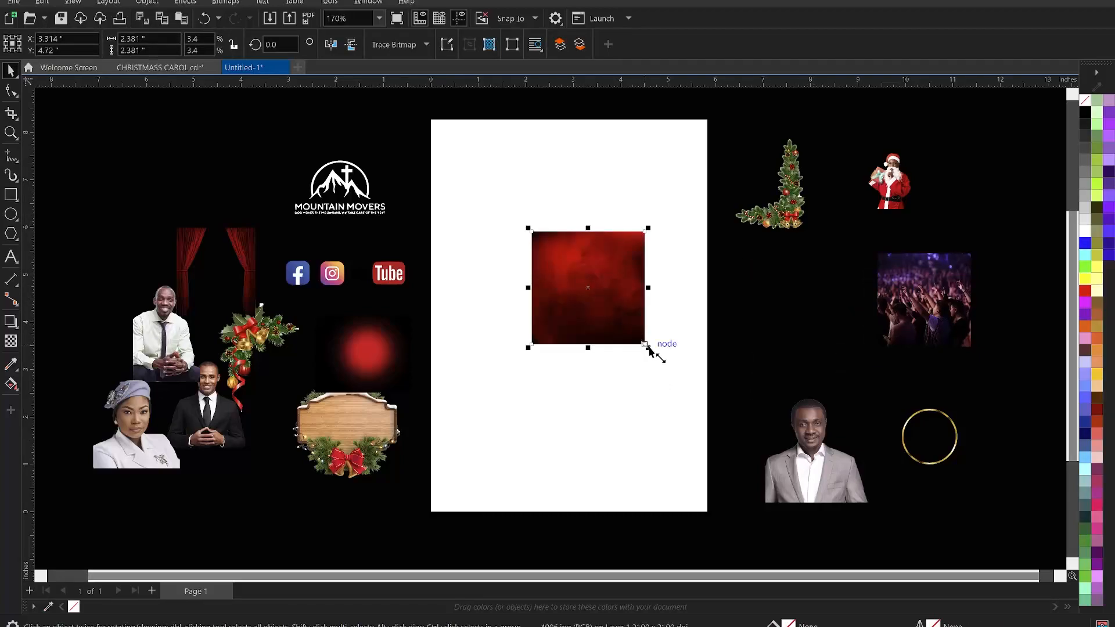
pyautogui.moveTo(645, 345); pyautogui.dragTo(703, 398)
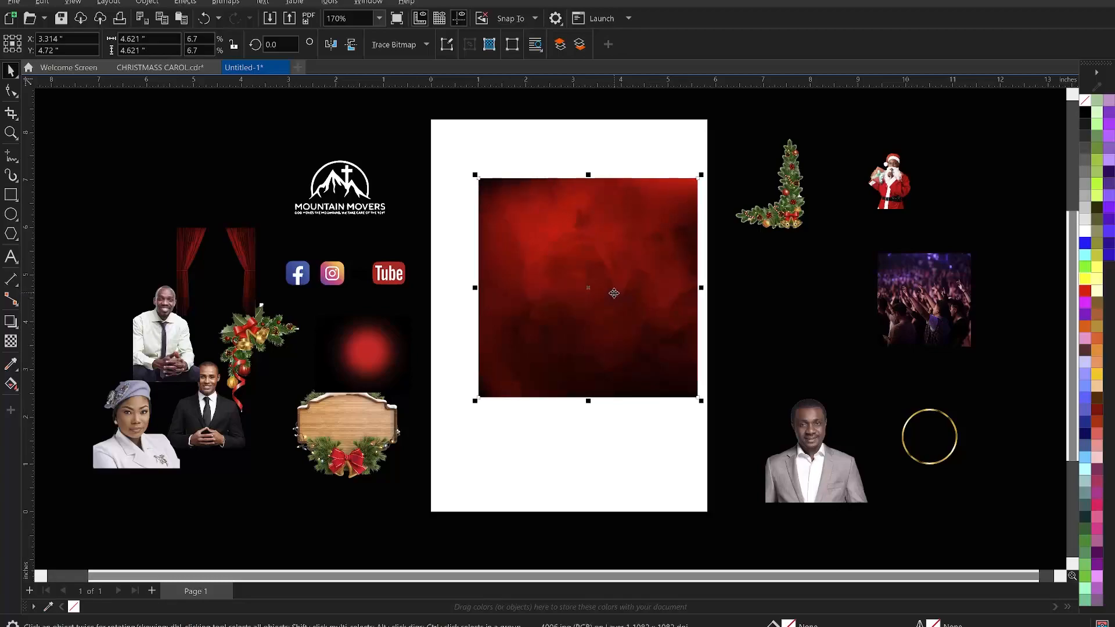
pyautogui.press('p')
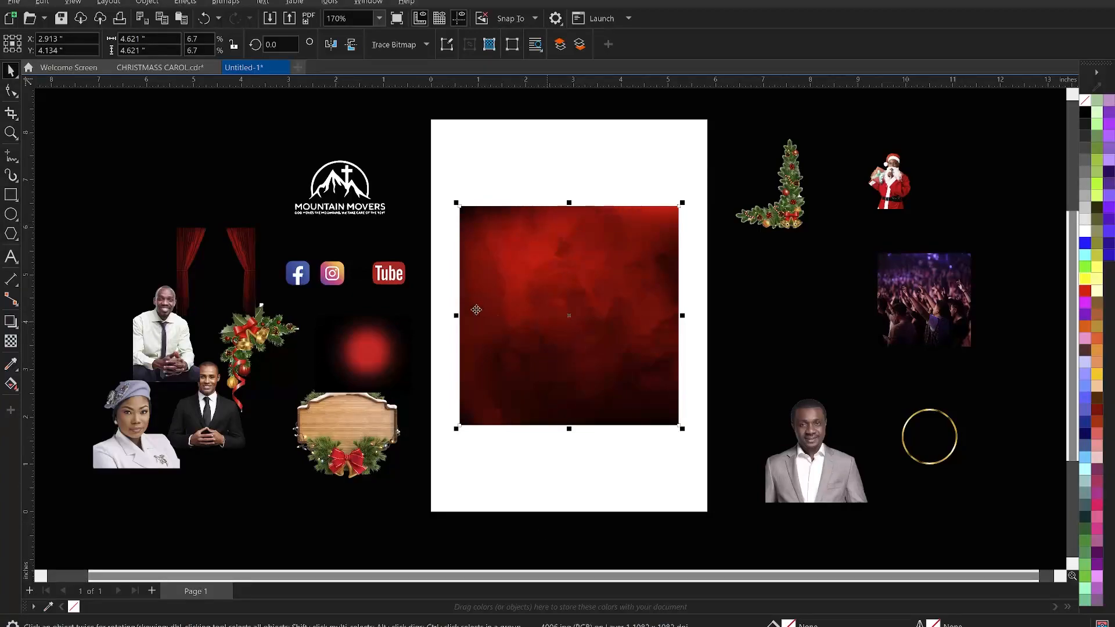
# - PowerClip the red texture inside the page background rectangle
pyautogui.click(351, 44)
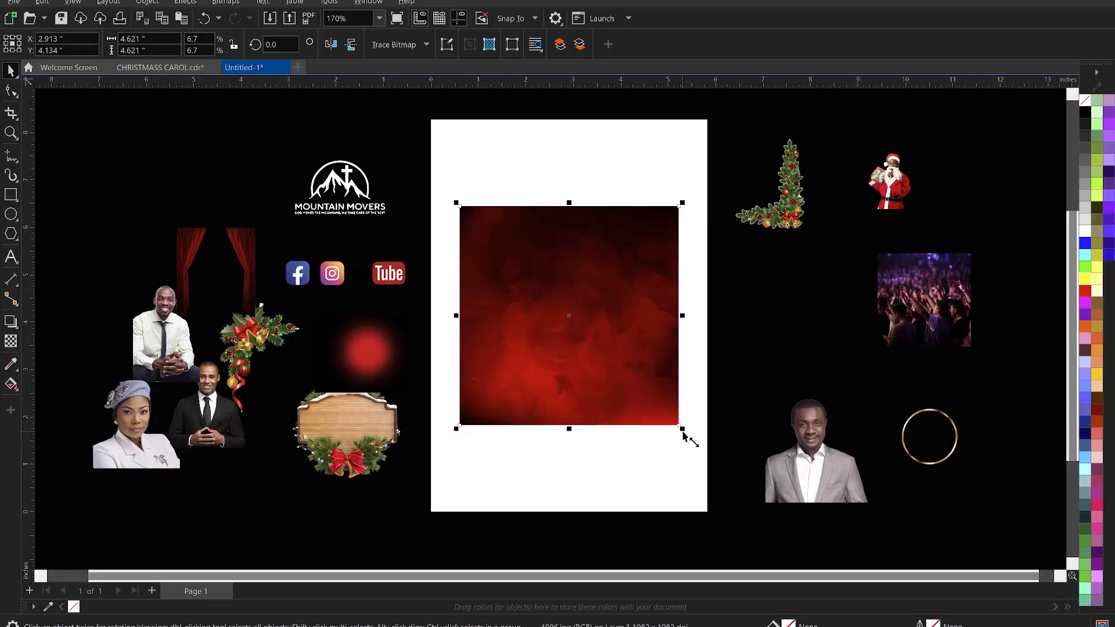
pyautogui.rightClick(583, 255)
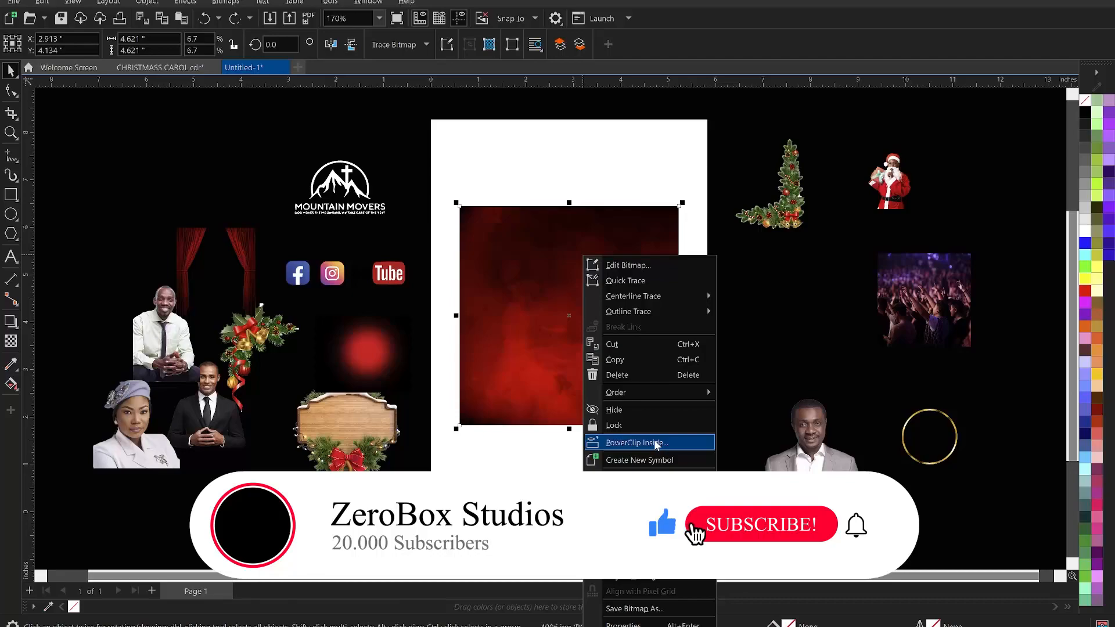
pyautogui.click(681, 444)
pyautogui.click(604, 450)
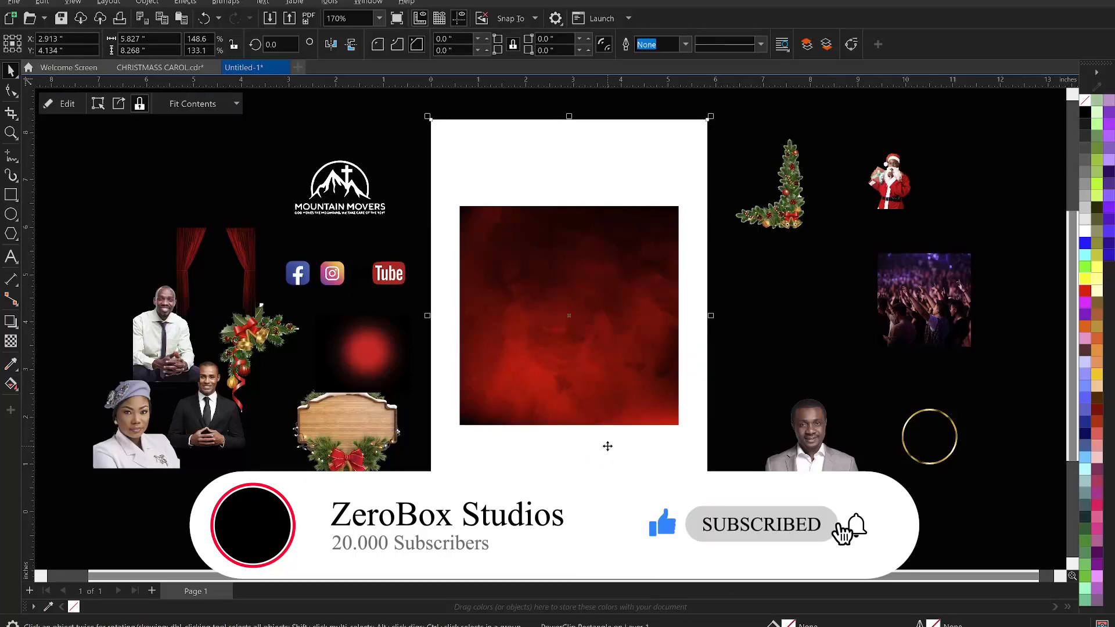
# - Edit the PowerClip contents and enlarge the red texture to about 8.6 inches so it covers the whole page
pyautogui.rightClick(549, 266)
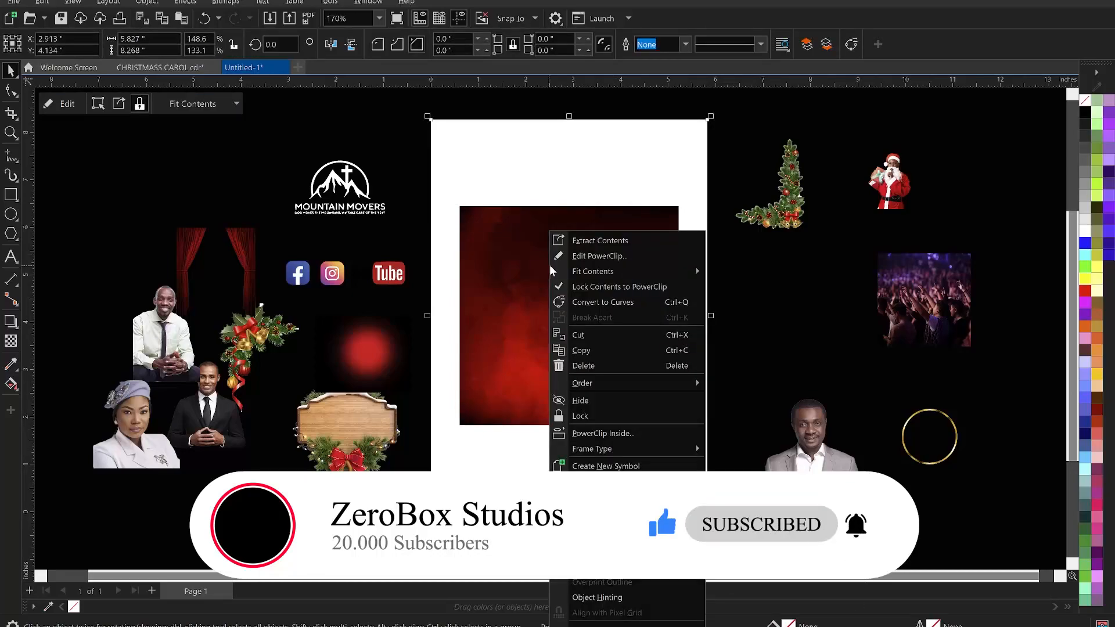
pyautogui.click(599, 255)
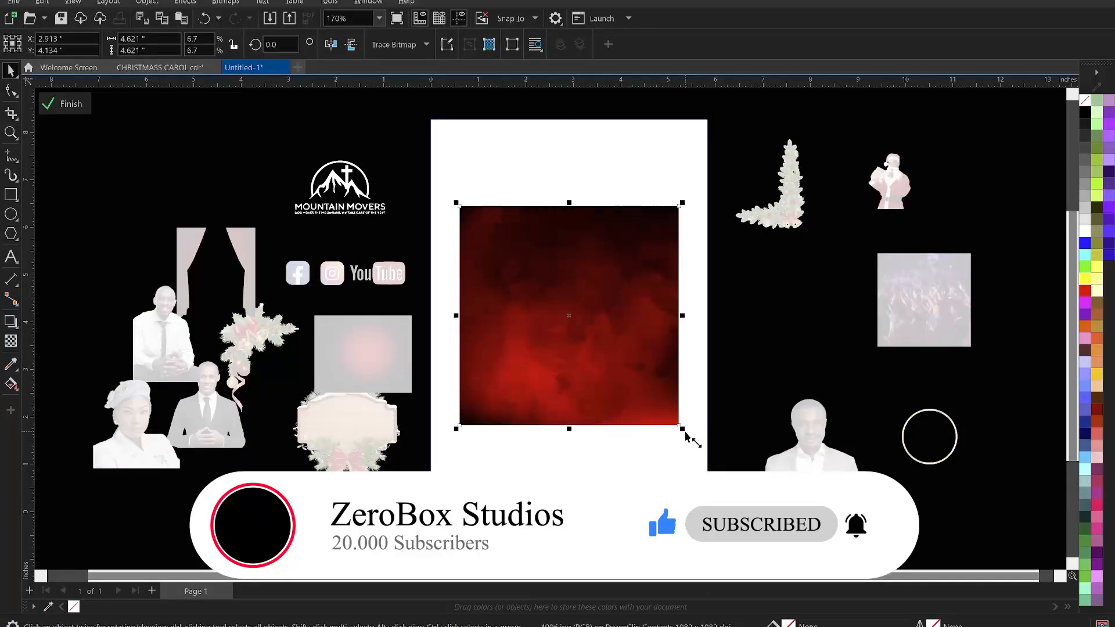
pyautogui.moveTo(683, 429); pyautogui.dragTo(770, 473)
pyautogui.moveTo(792, 539); pyautogui.dragTo(778, 540)
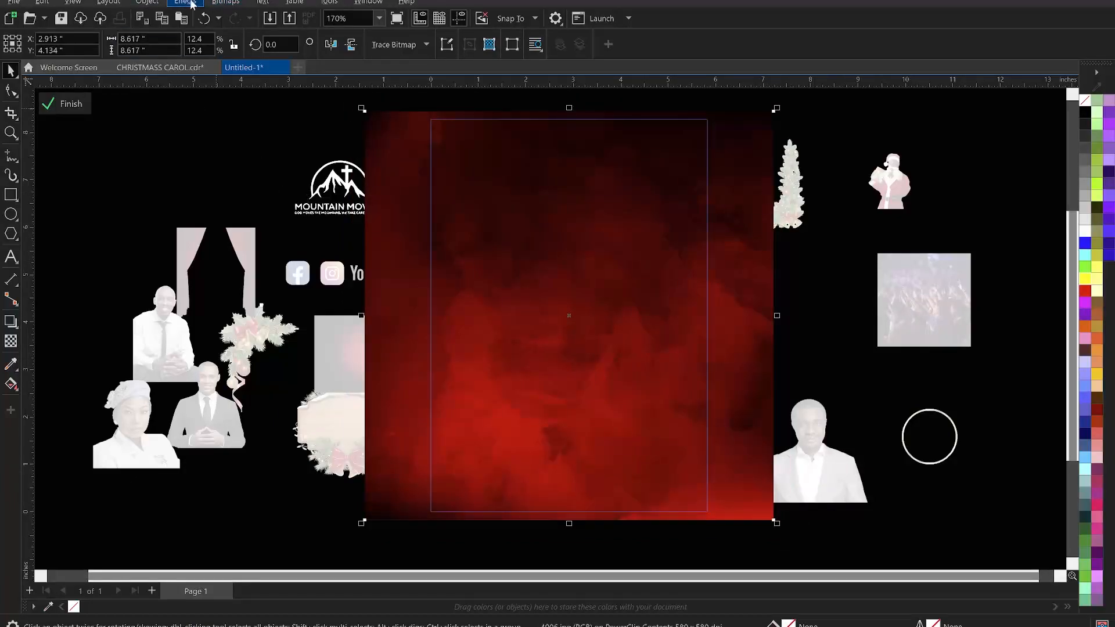
# - Apply a Gaussian Blur with a 52.9 pixel radius to the red texture and finish editing the PowerClip
pyautogui.click(187, 5)
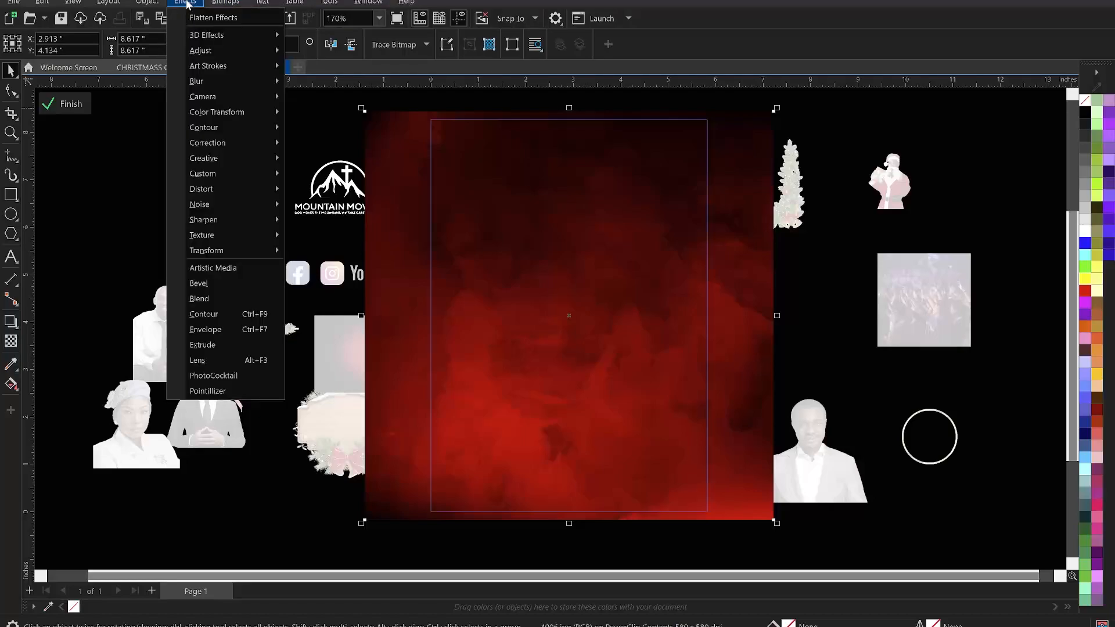
pyautogui.moveTo(224, 81)
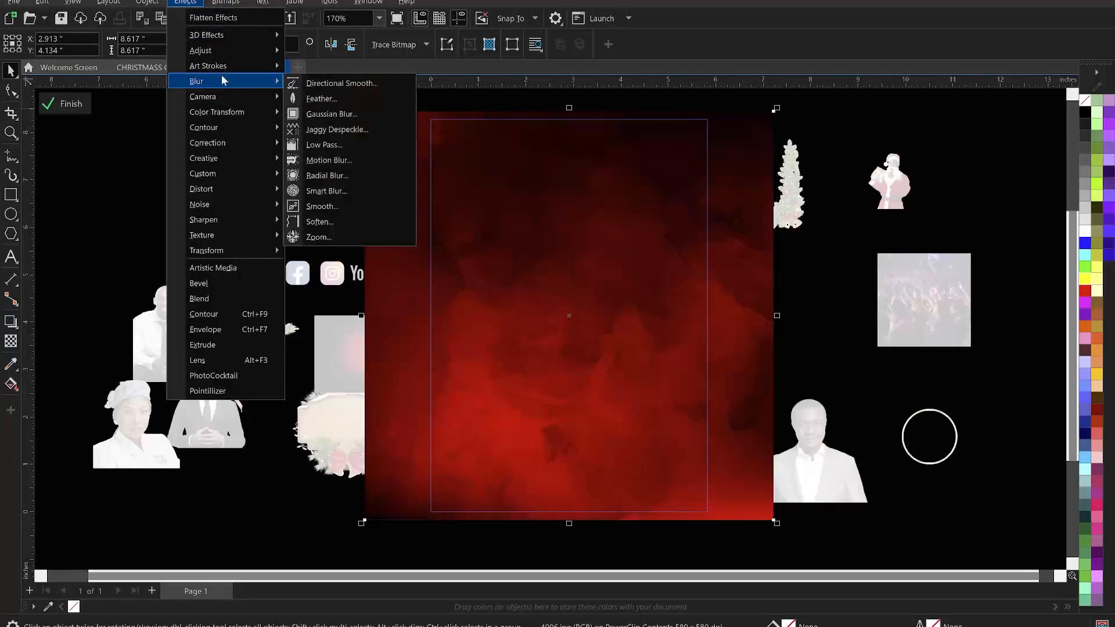
pyautogui.click(349, 116)
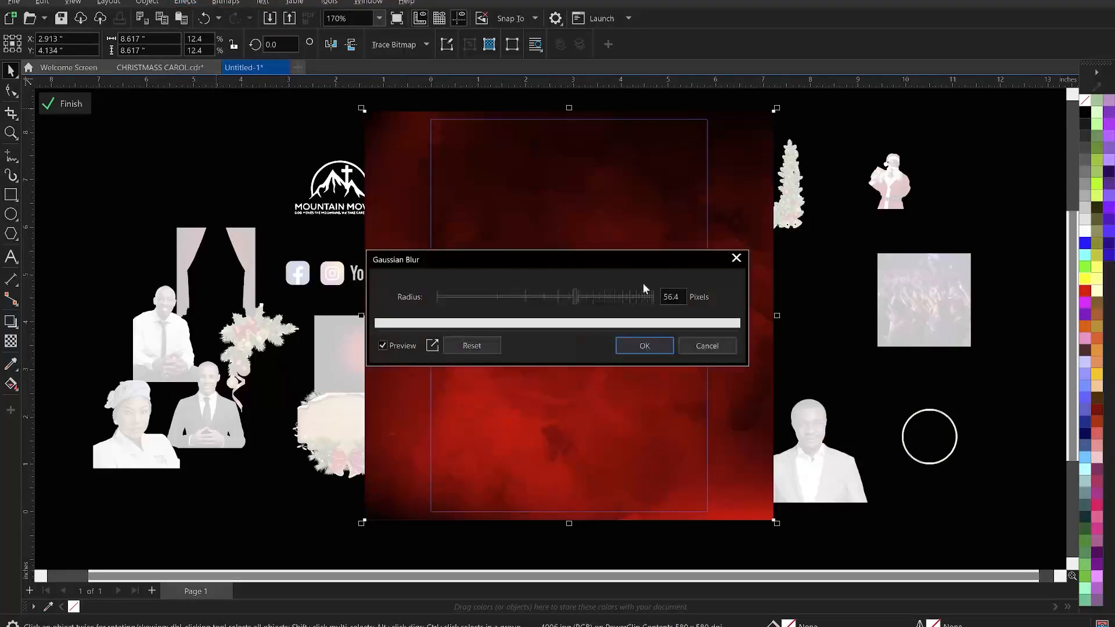
pyautogui.click(570, 298)
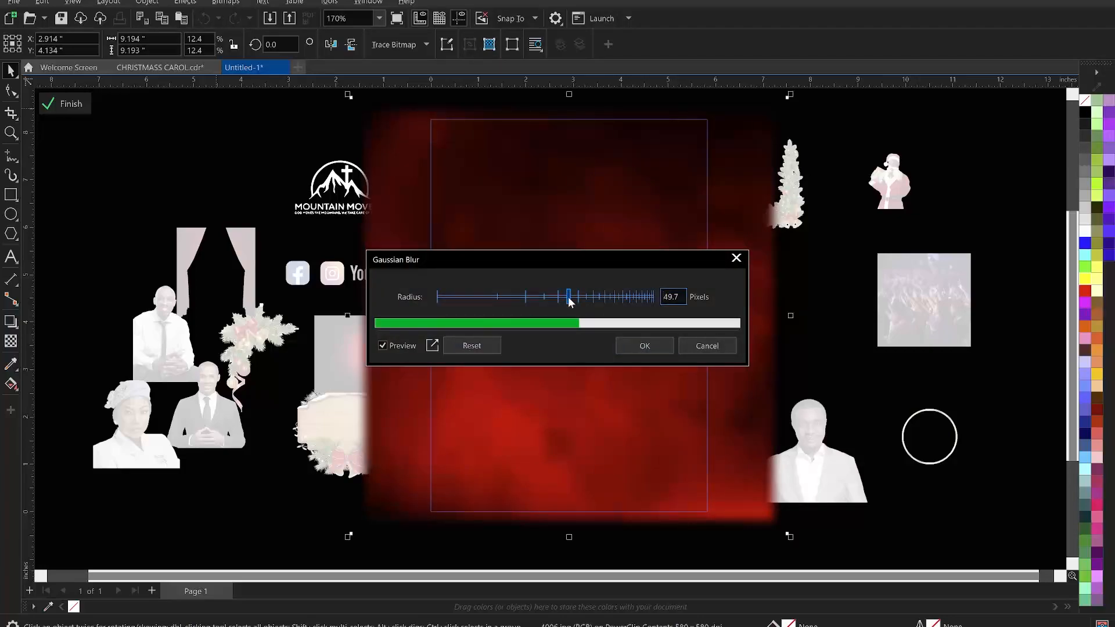
pyautogui.click(572, 297)
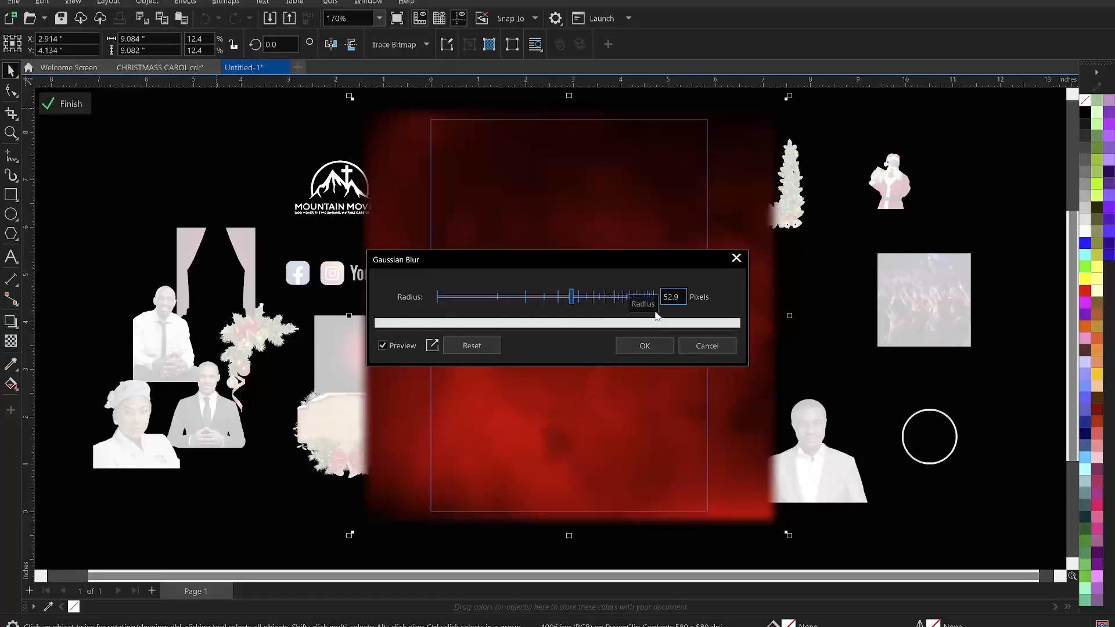
pyautogui.click(654, 345)
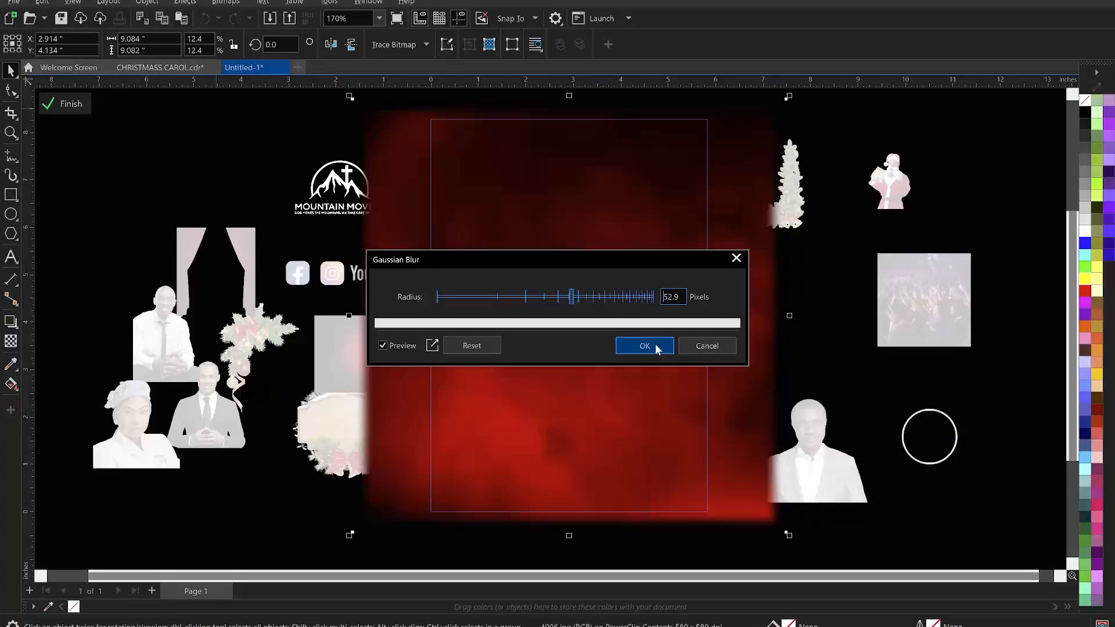
pyautogui.click(286, 156)
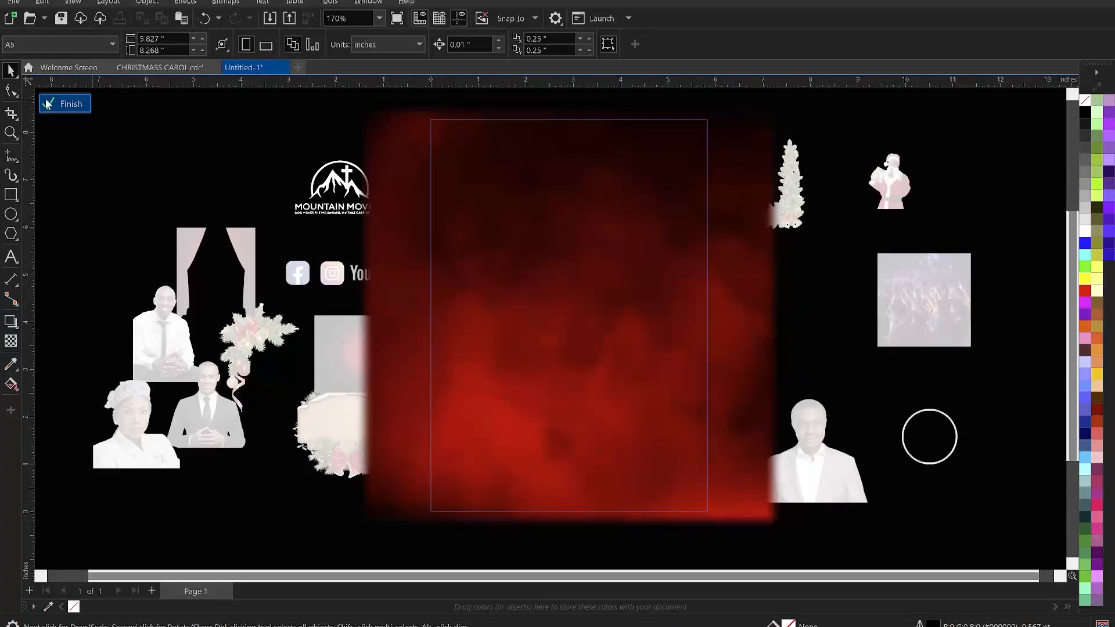
pyautogui.click(64, 103)
pyautogui.click(209, 156)
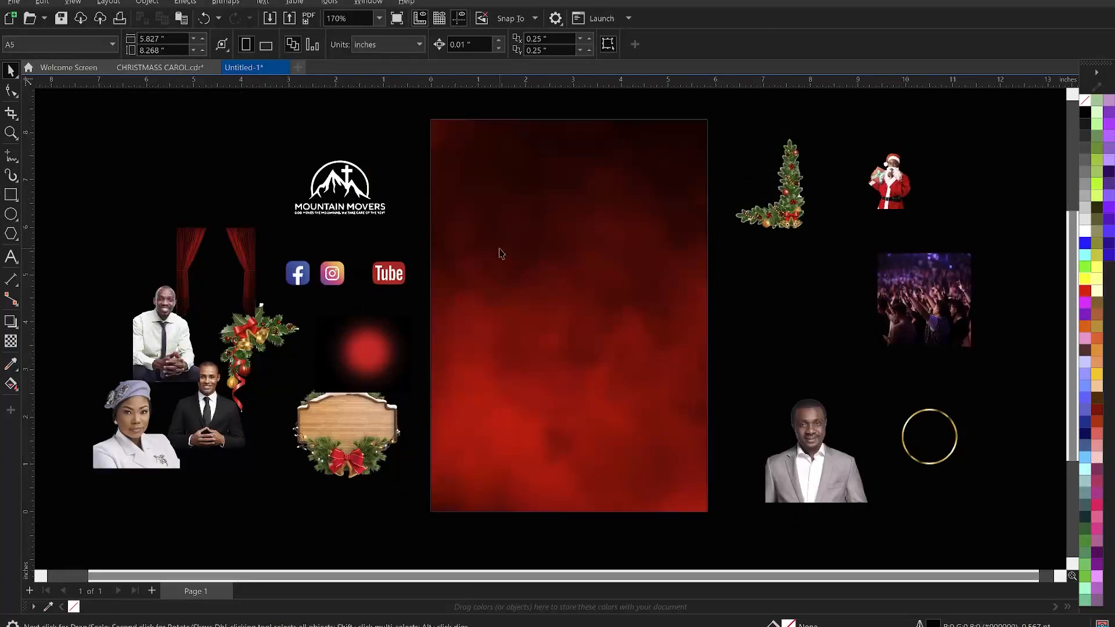
# - Move the crowd photo onto the top of the page, enlarge it to about 6 inches and center it horizontally
pyautogui.click(949, 324)
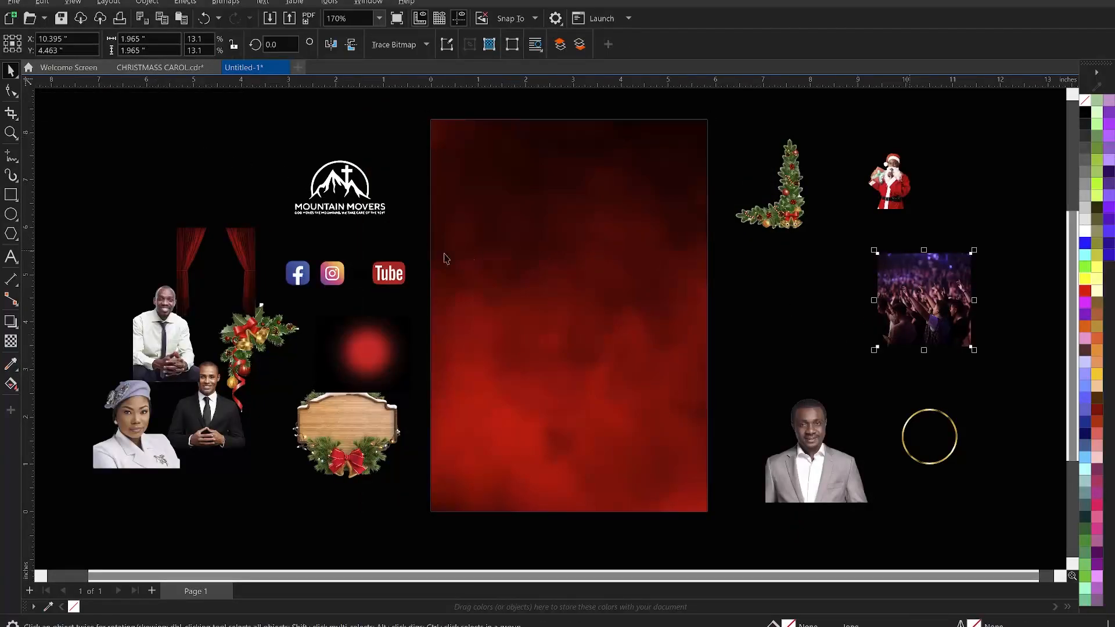
pyautogui.moveTo(926, 305); pyautogui.dragTo(577, 203)
pyautogui.moveTo(626, 249); pyautogui.dragTo(712, 347)
pyautogui.keyDown('shift'); pyautogui.click(640, 396); pyautogui.keyUp('shift')
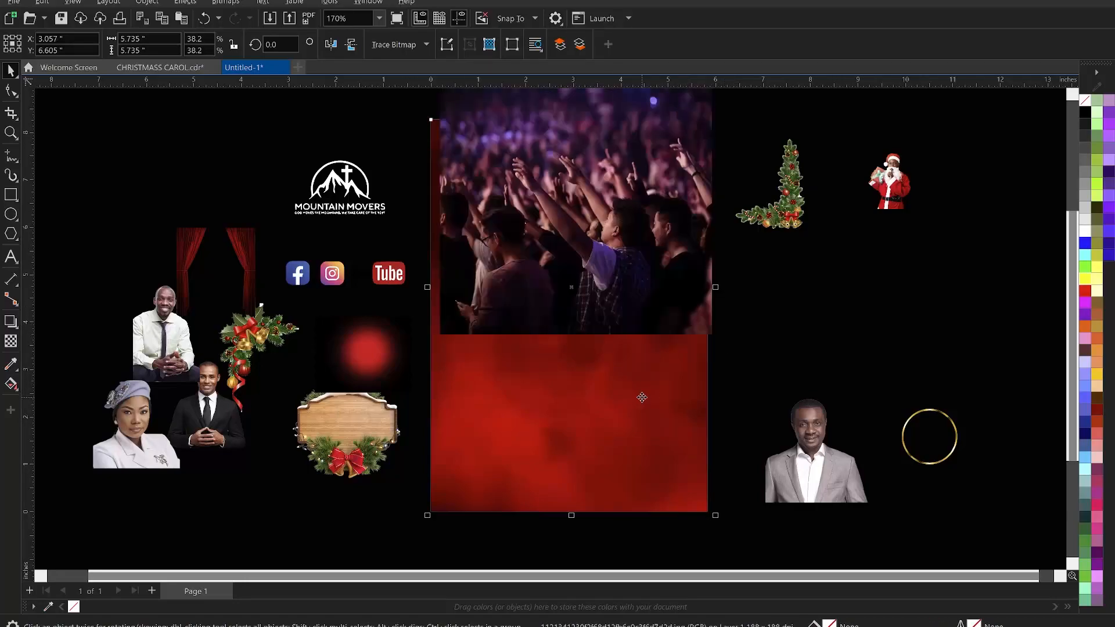
pyautogui.press('c')
pyautogui.click(695, 314)
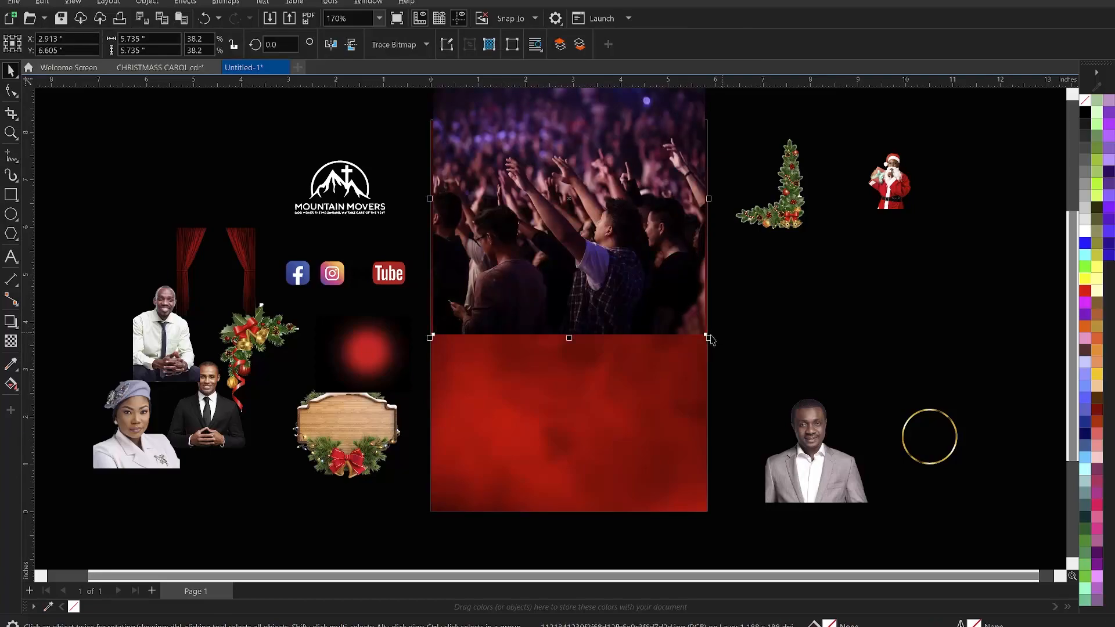
pyautogui.moveTo(718, 347); pyautogui.dragTo(724, 352)
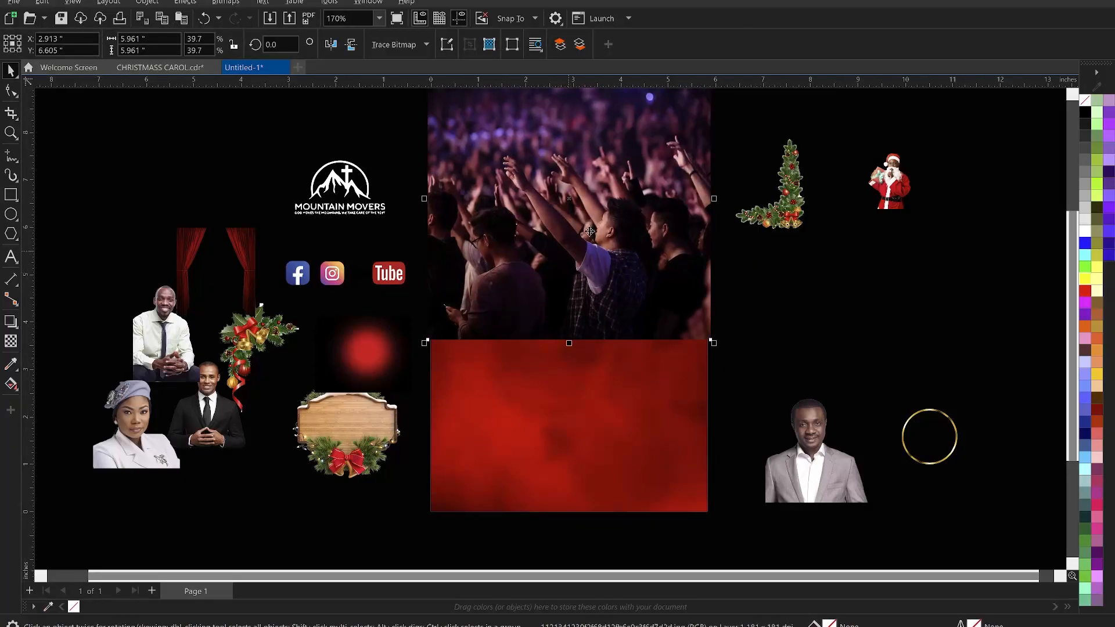
# - Apply a top-to-bottom fountain transparency to the crowd photo and set its merge mode to Screen
pyautogui.click(11, 341)
pyautogui.moveTo(568, 267); pyautogui.dragTo(567, 306)
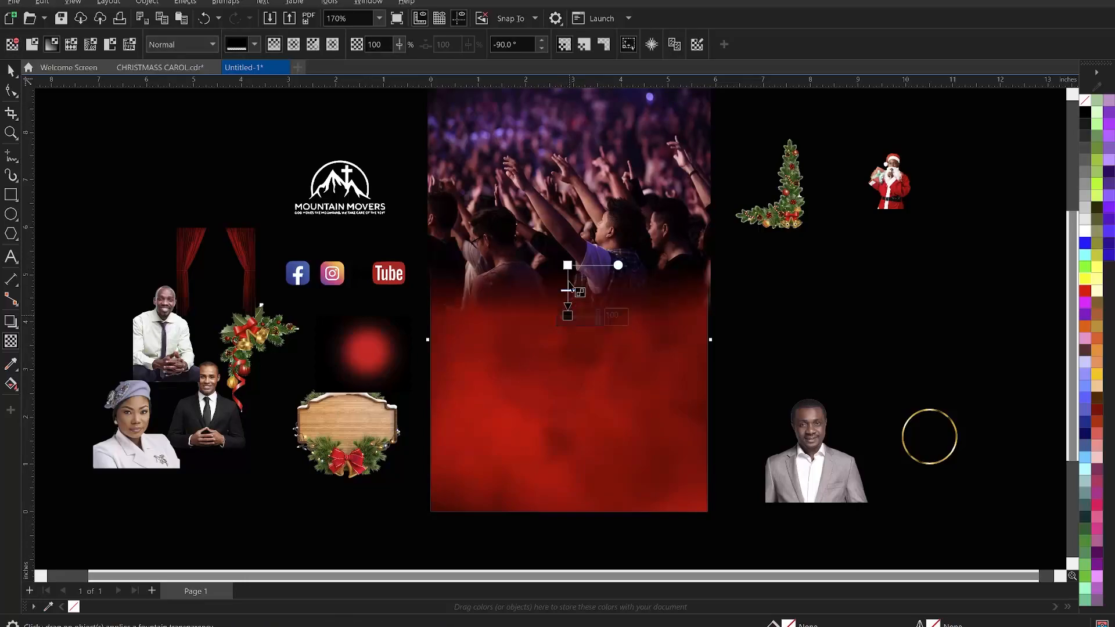
pyautogui.moveTo(568, 265); pyautogui.dragTo(568, 252)
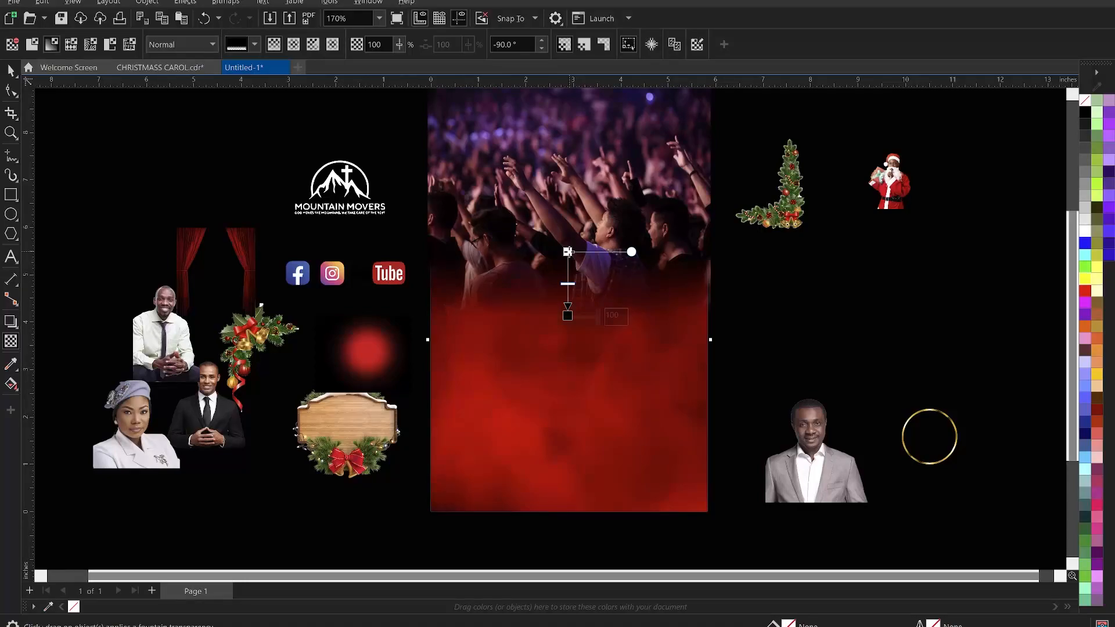
pyautogui.click(180, 46)
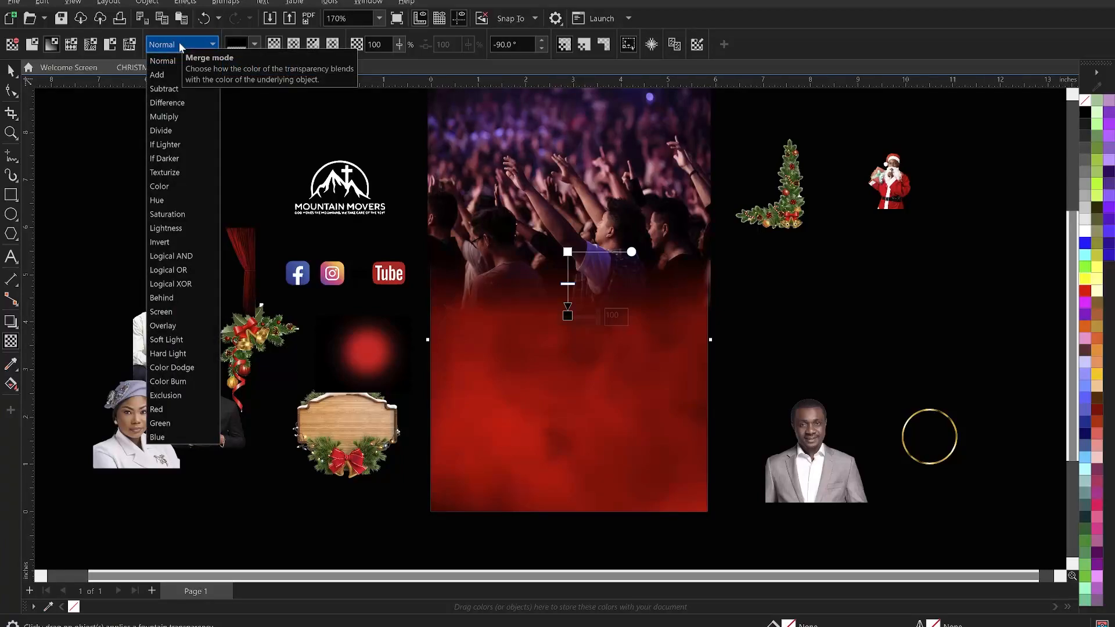
pyautogui.click(172, 78)
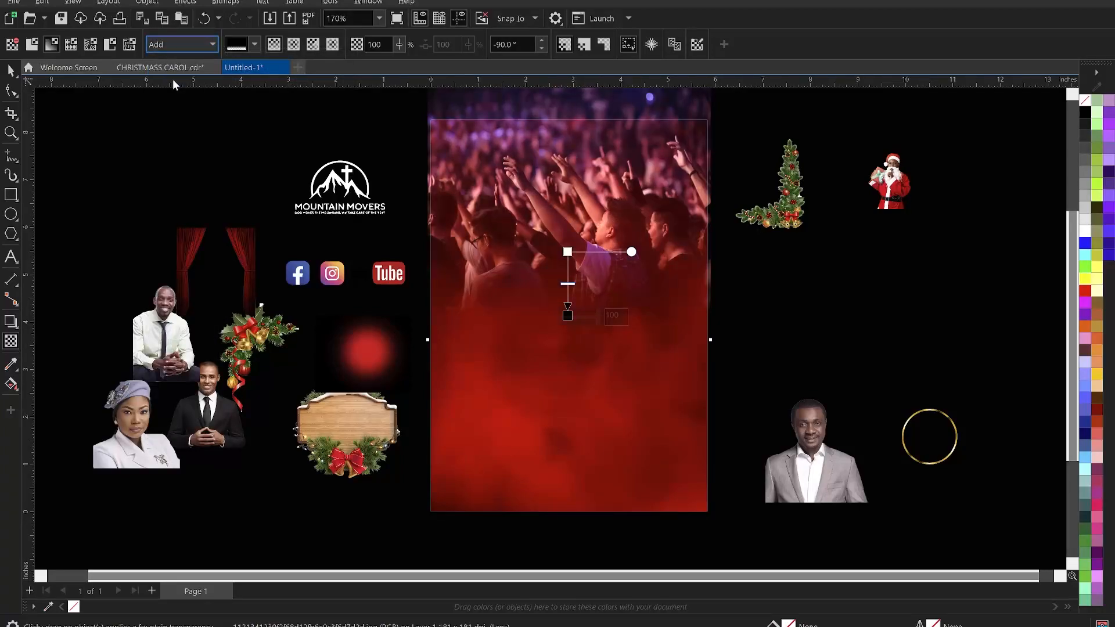
pyautogui.click(175, 41)
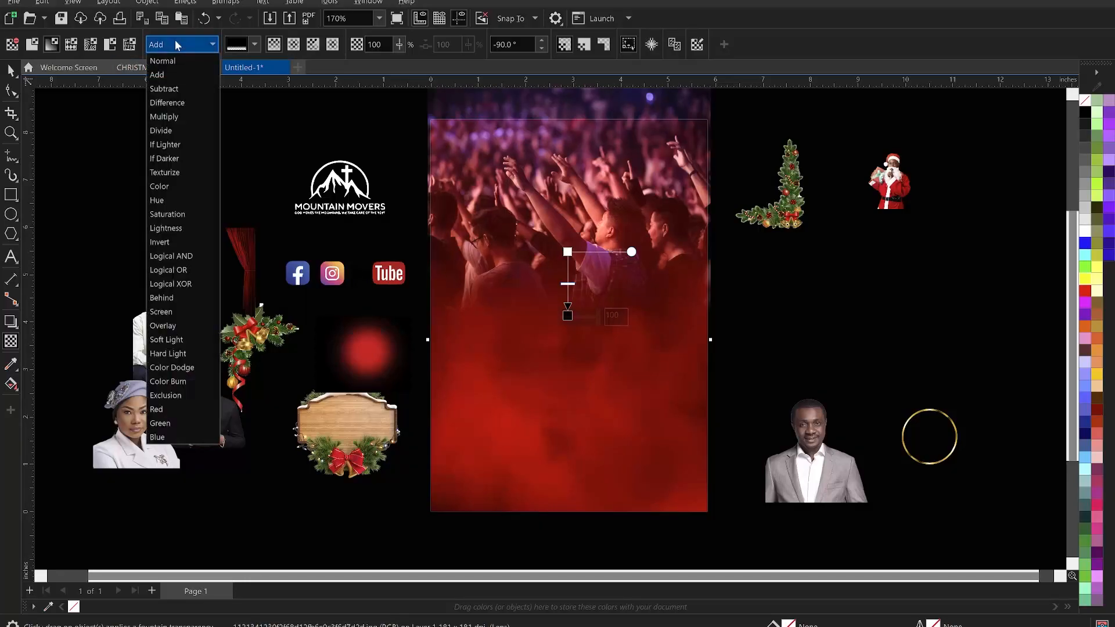
pyautogui.click(175, 313)
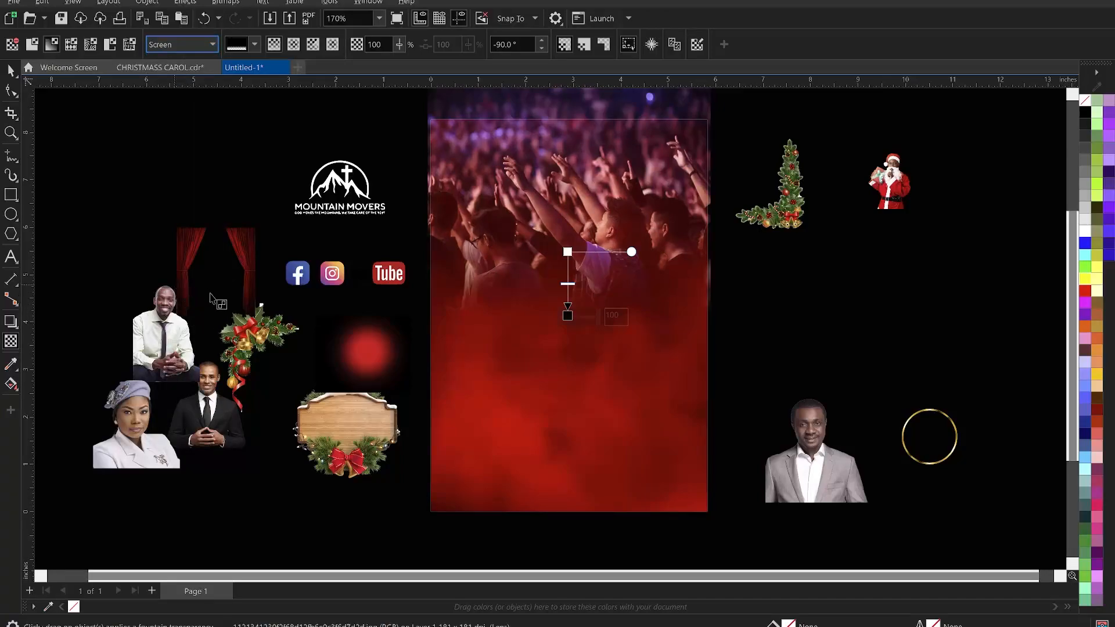
# - PowerClip the crowd photo inside the page background frame
pyautogui.click(11, 71)
pyautogui.click(129, 151)
pyautogui.click(610, 226)
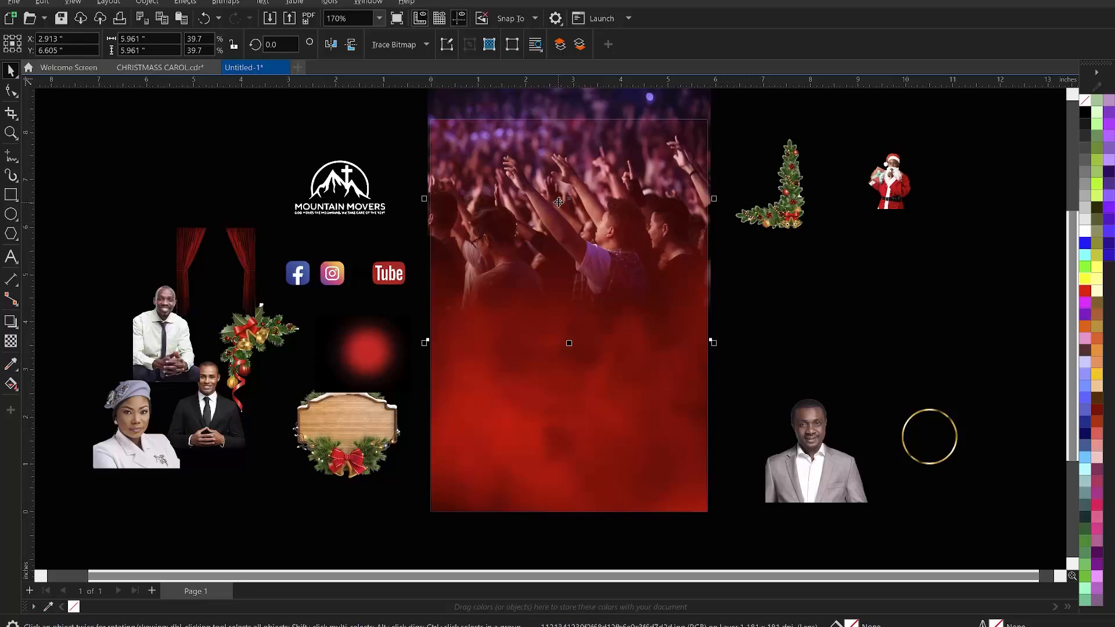
pyautogui.moveTo(558, 202); pyautogui.dragTo(558, 206)
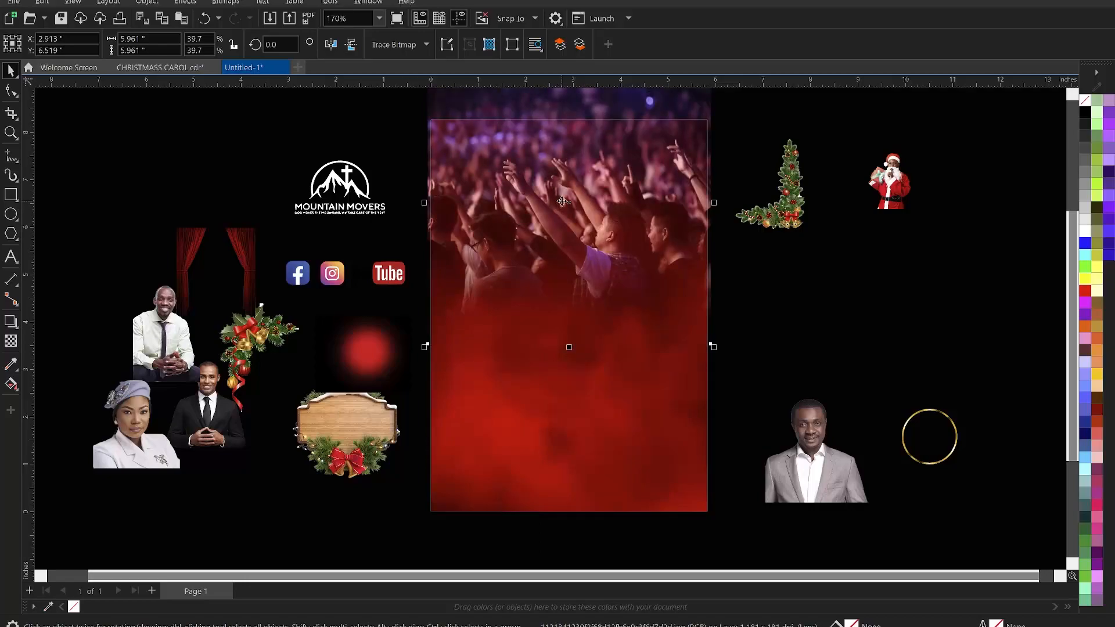
pyautogui.rightClick(554, 183)
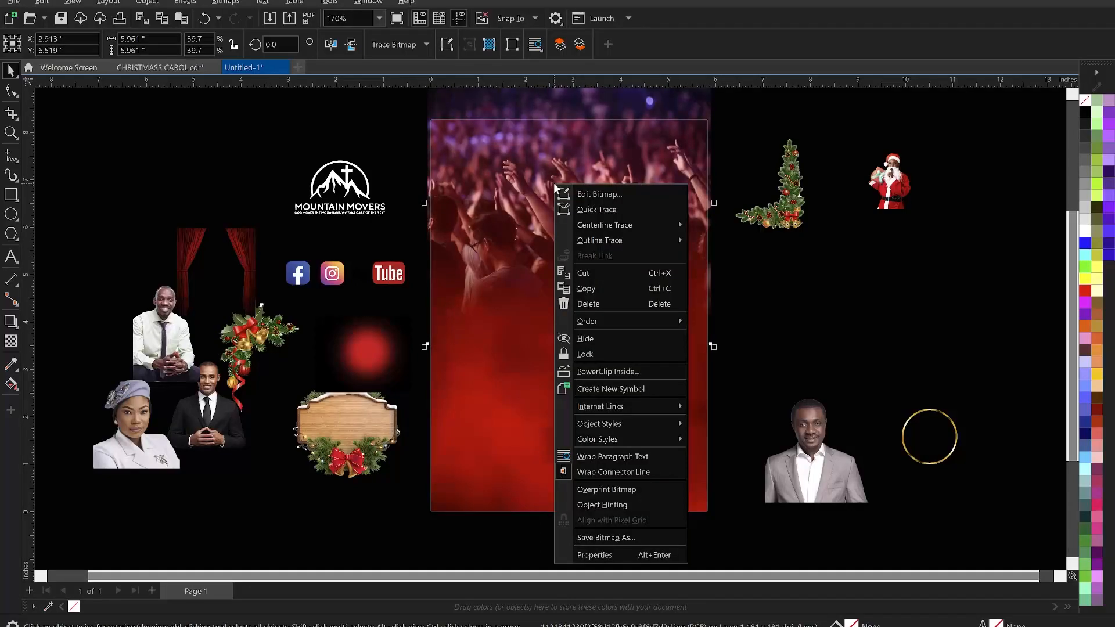
pyautogui.click(612, 371)
pyautogui.click(598, 441)
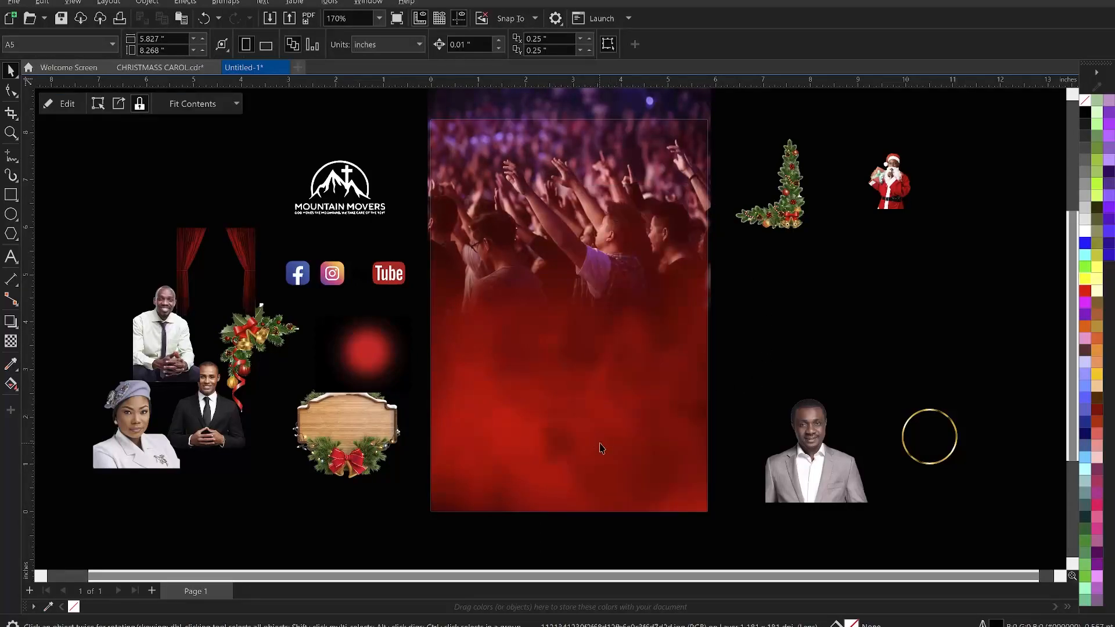
pyautogui.click(775, 345)
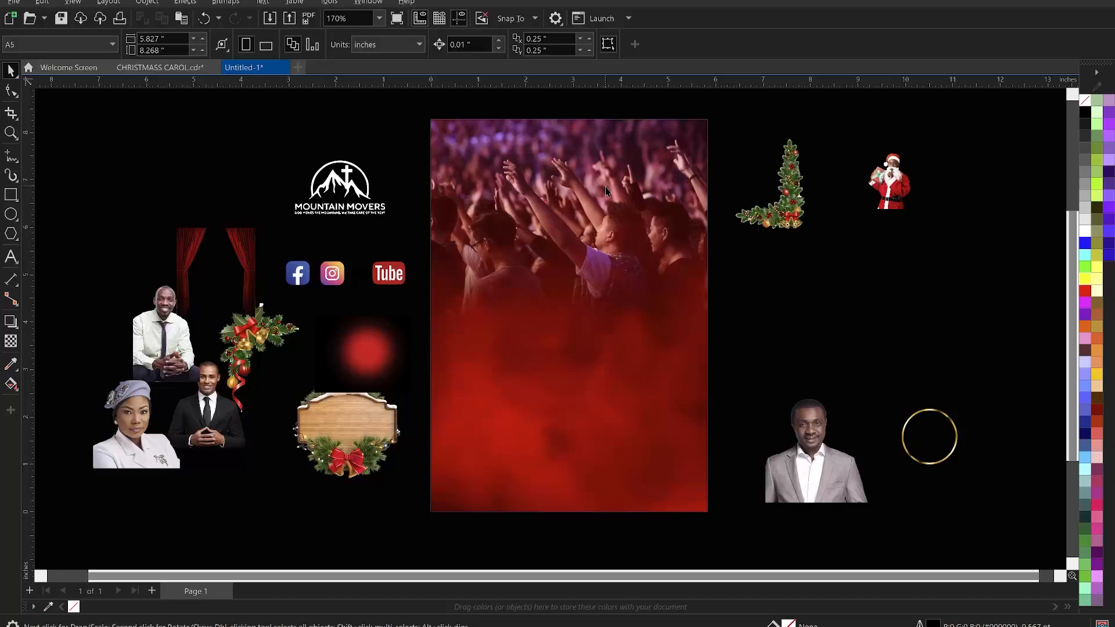
# - Move the red lens flare onto the upper part of the page and enlarge it to about 5.3 inches
pyautogui.click(370, 360)
pyautogui.moveTo(370, 360); pyautogui.dragTo(576, 204)
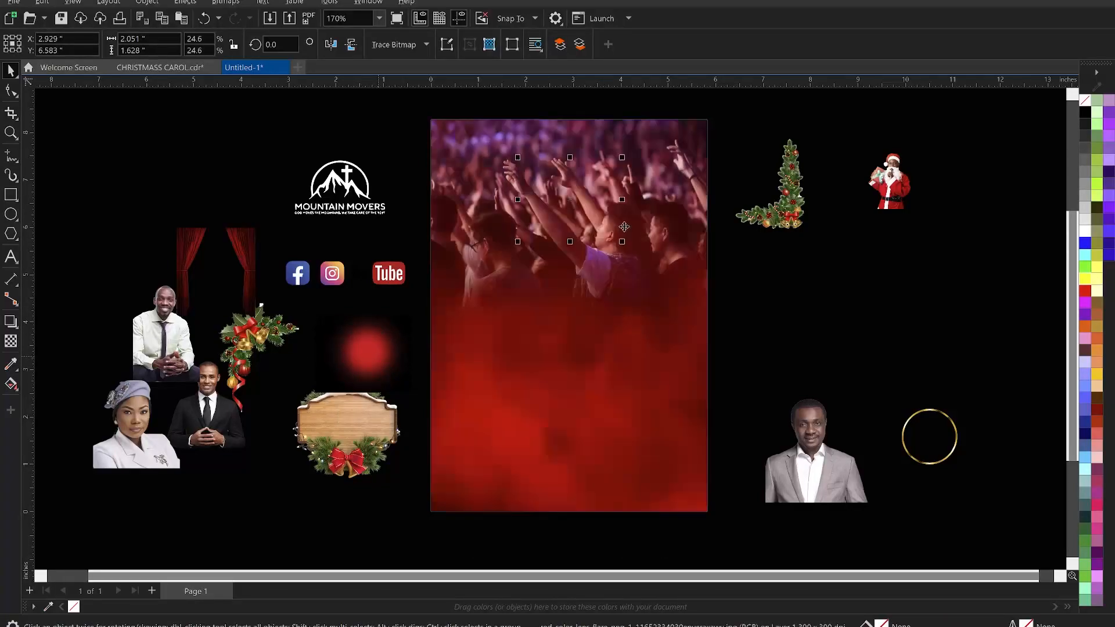
pyautogui.moveTo(623, 240); pyautogui.dragTo(709, 307)
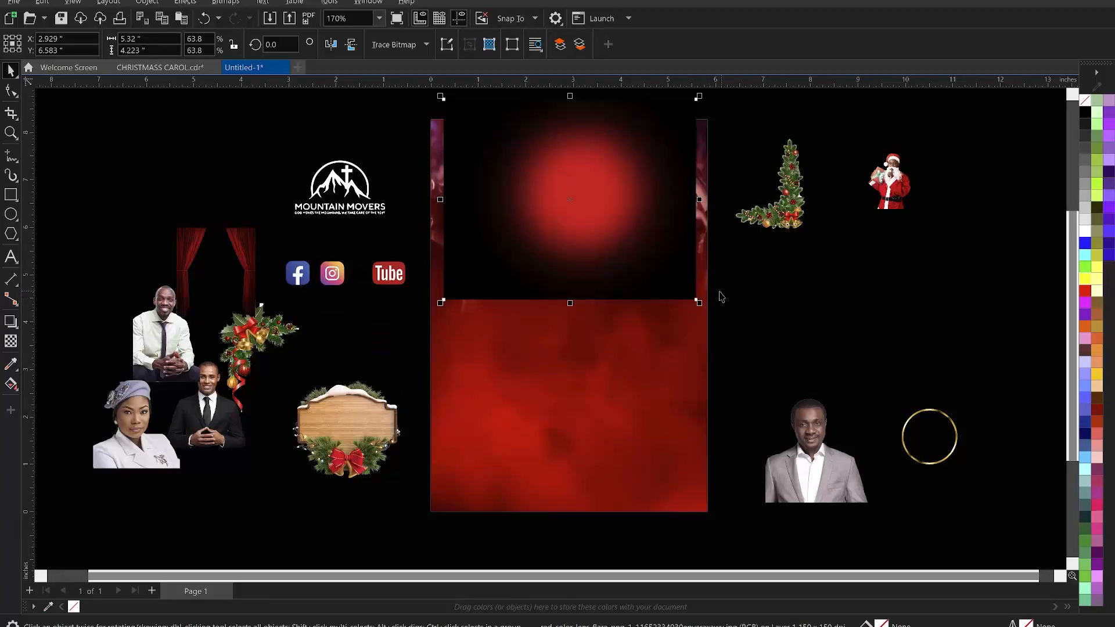
pyautogui.moveTo(656, 241); pyautogui.dragTo(654, 258)
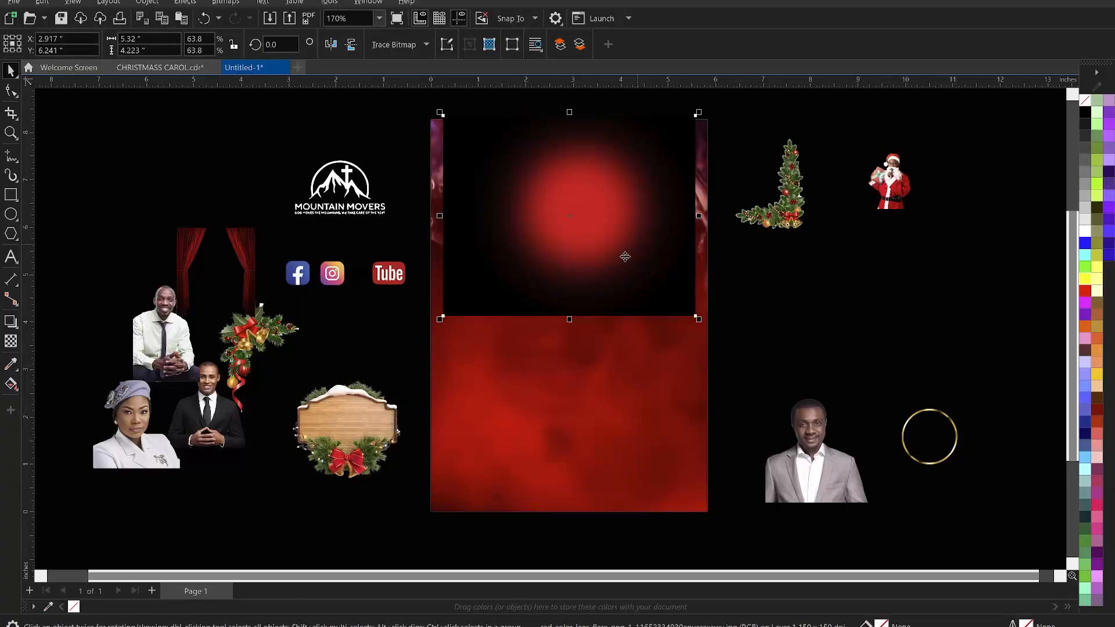
# - Nudge the lens flare slightly lower, then try a fountain transparency on it and undo the transparency
pyautogui.moveTo(629, 218); pyautogui.dragTo(636, 238)
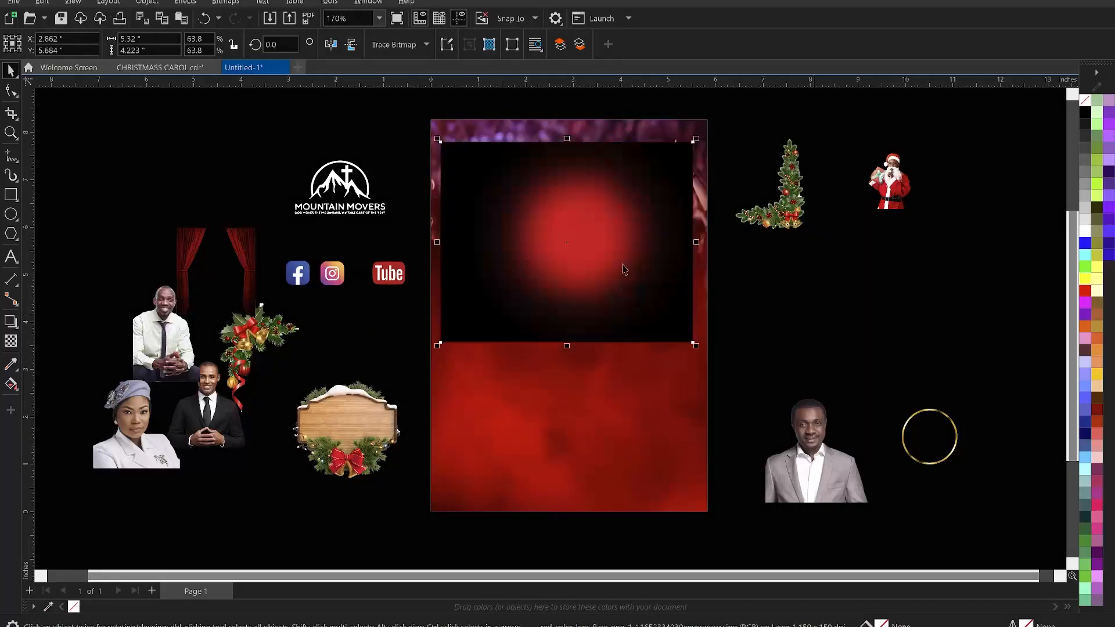
pyautogui.click(10, 343)
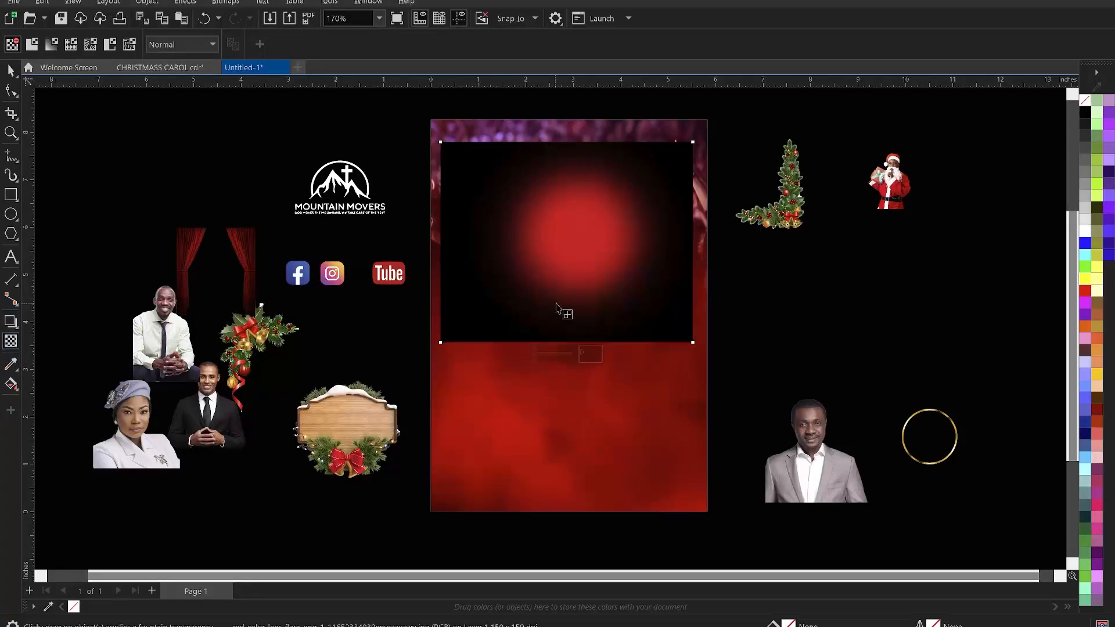
pyautogui.moveTo(573, 275); pyautogui.dragTo(572, 316)
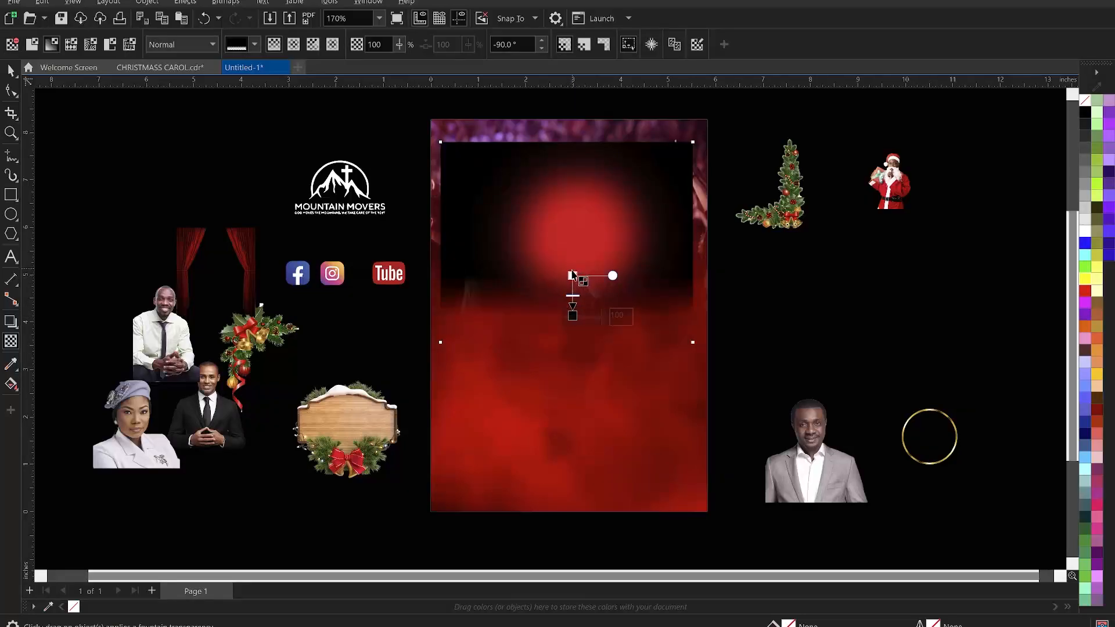
pyautogui.moveTo(573, 275); pyautogui.dragTo(577, 221)
pyautogui.press('space')
pyautogui.hotkey('ctrl', 'z')
pyautogui.hotkey('ctrl', 'z')
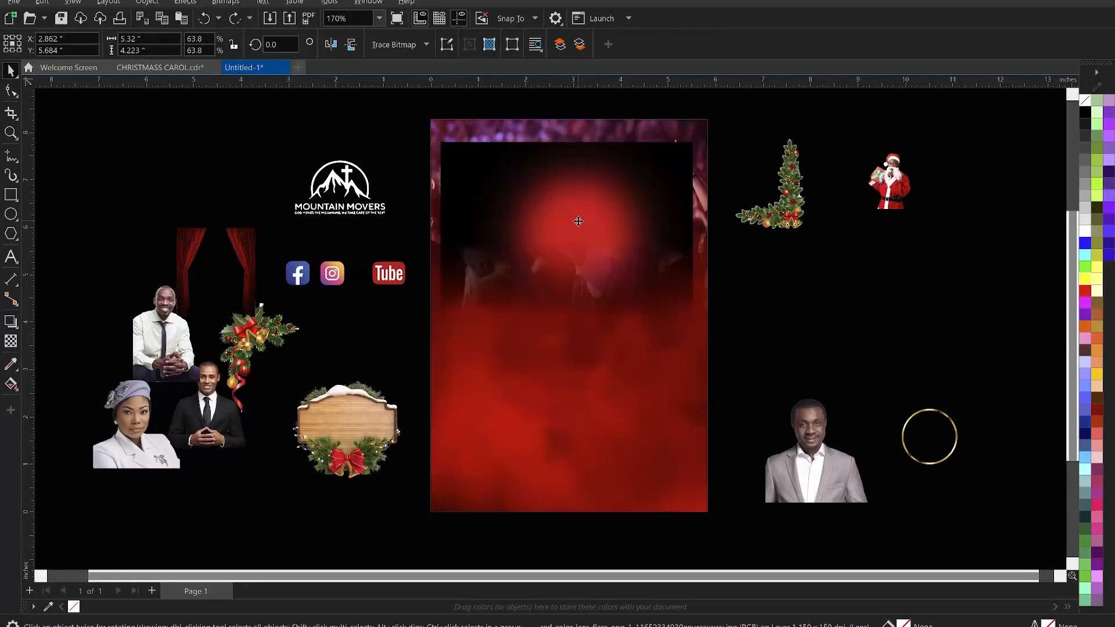
pyautogui.hotkey('ctrl', 'z')
# - Convert the lens flare to a bitmap at 300 dpi
pyautogui.click(226, 2)
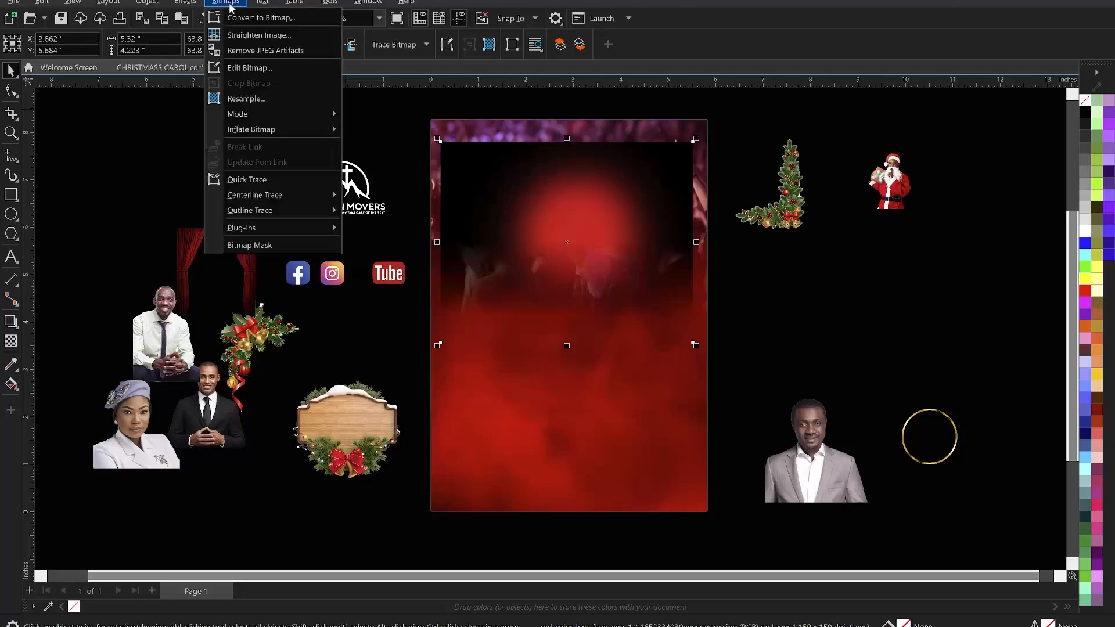
pyautogui.click(256, 21)
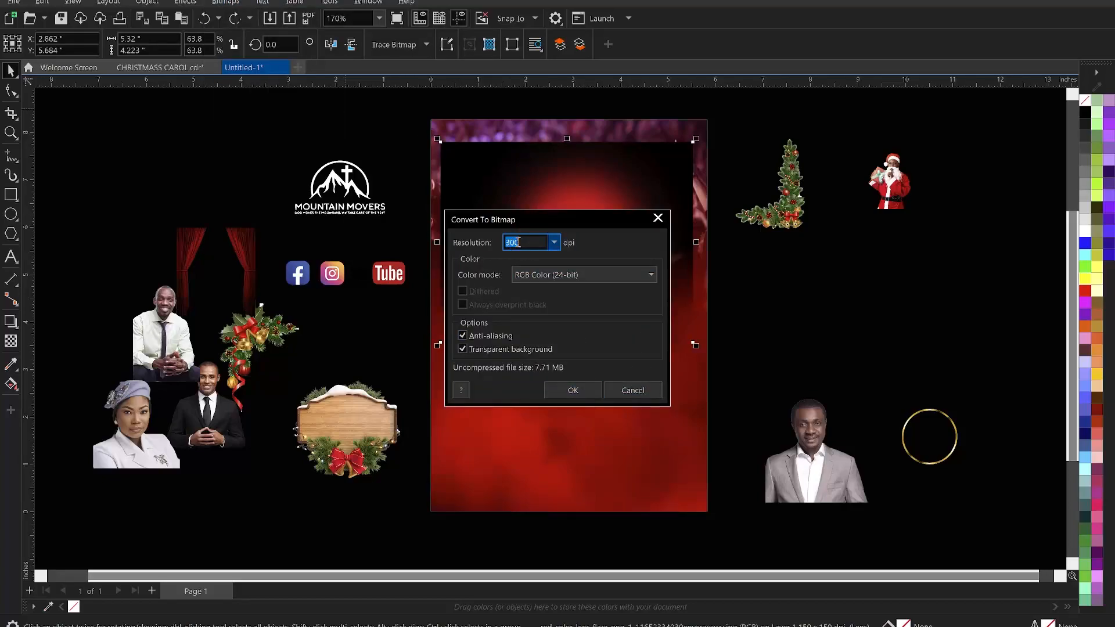
pyautogui.click(578, 391)
# - Fade the lens flare with a horizontal fountain transparency and convert it to a bitmap again
pyautogui.press('t')
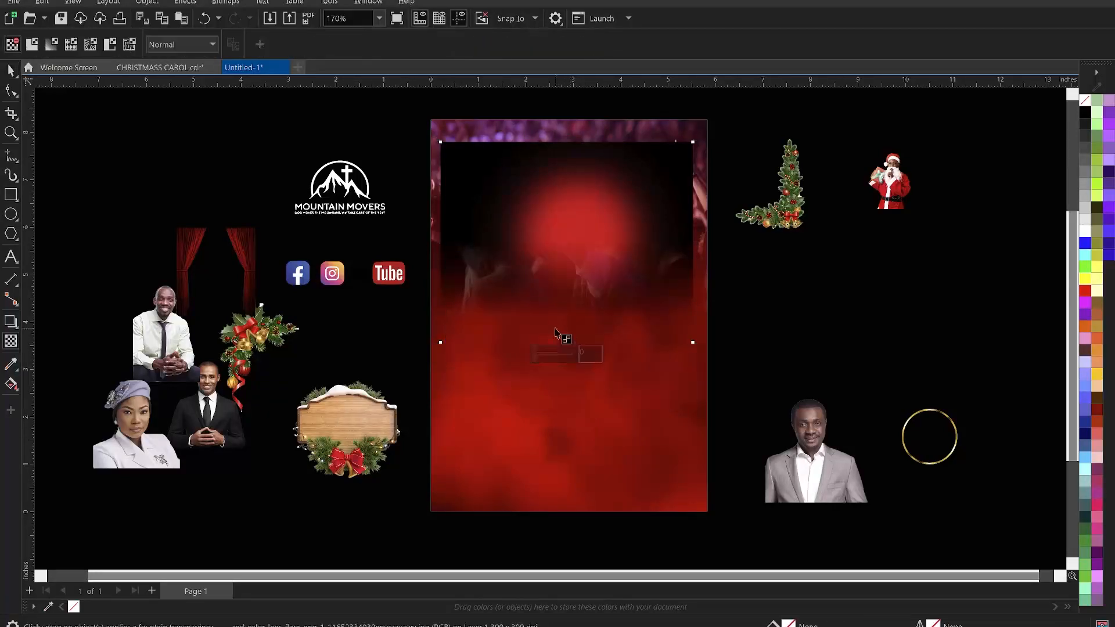
pyautogui.moveTo(527, 233); pyautogui.dragTo(459, 231)
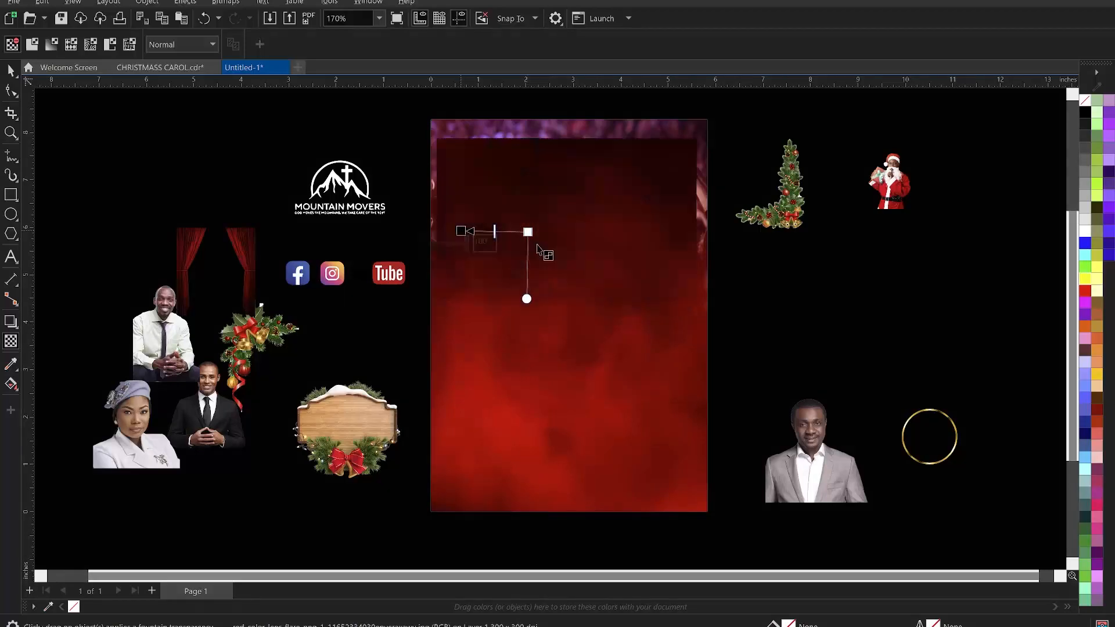
pyautogui.moveTo(528, 232); pyautogui.dragTo(547, 231)
pyautogui.hotkey('ctrl', 'z')
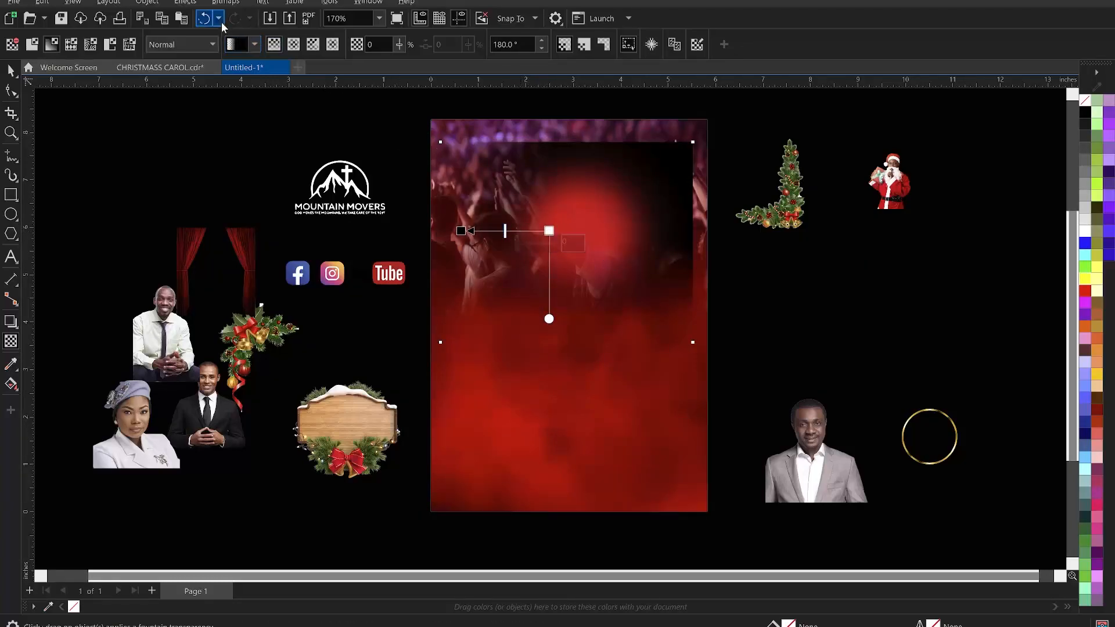
pyautogui.click(221, 4)
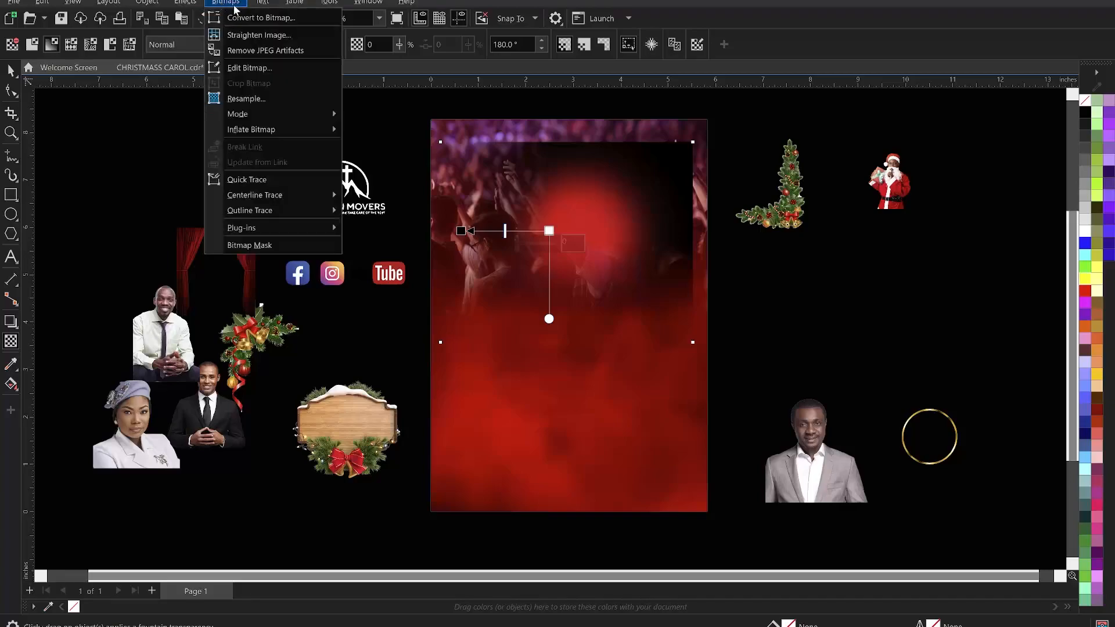
pyautogui.click(263, 18)
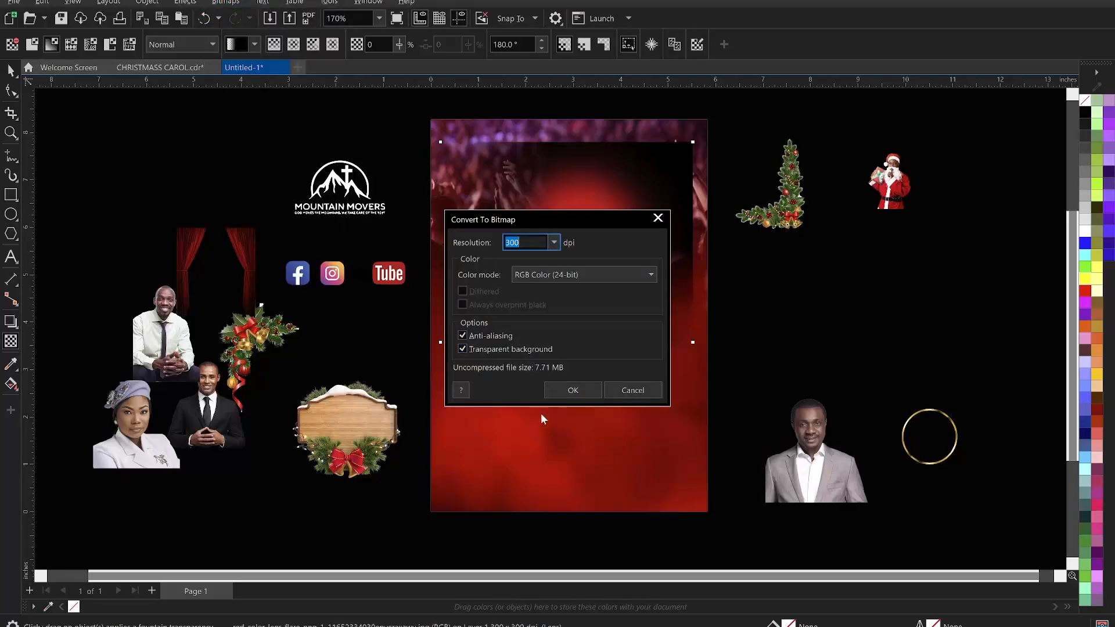
pyautogui.click(573, 391)
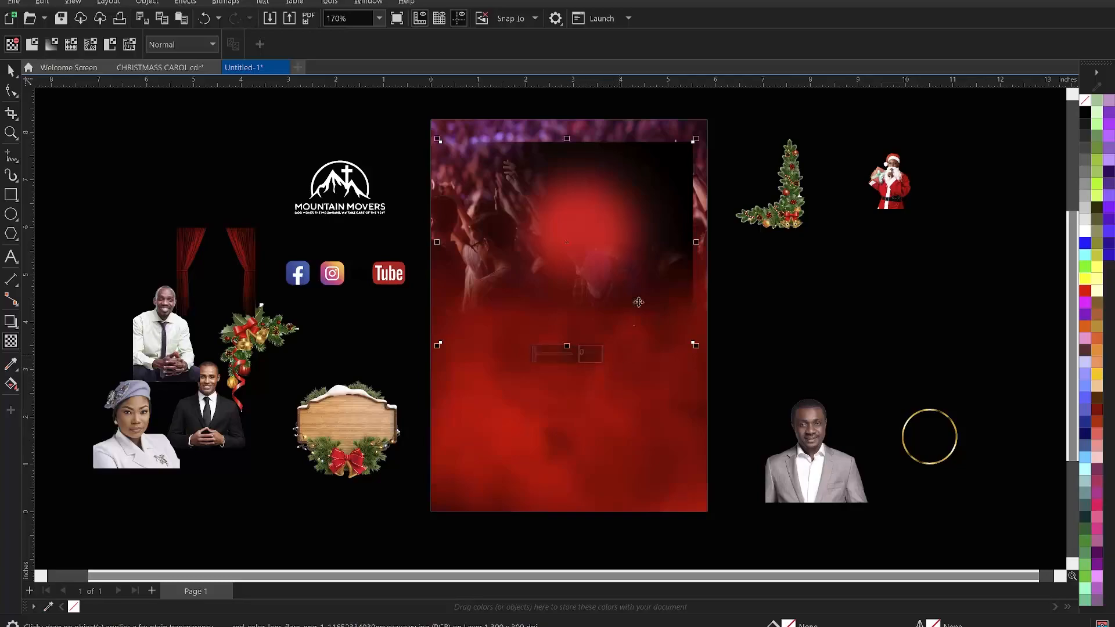
# - Apply a vertical fountain transparency to the lens flare and flatten it into a bitmap
pyautogui.moveTo(624, 231); pyautogui.dragTo(623, 185)
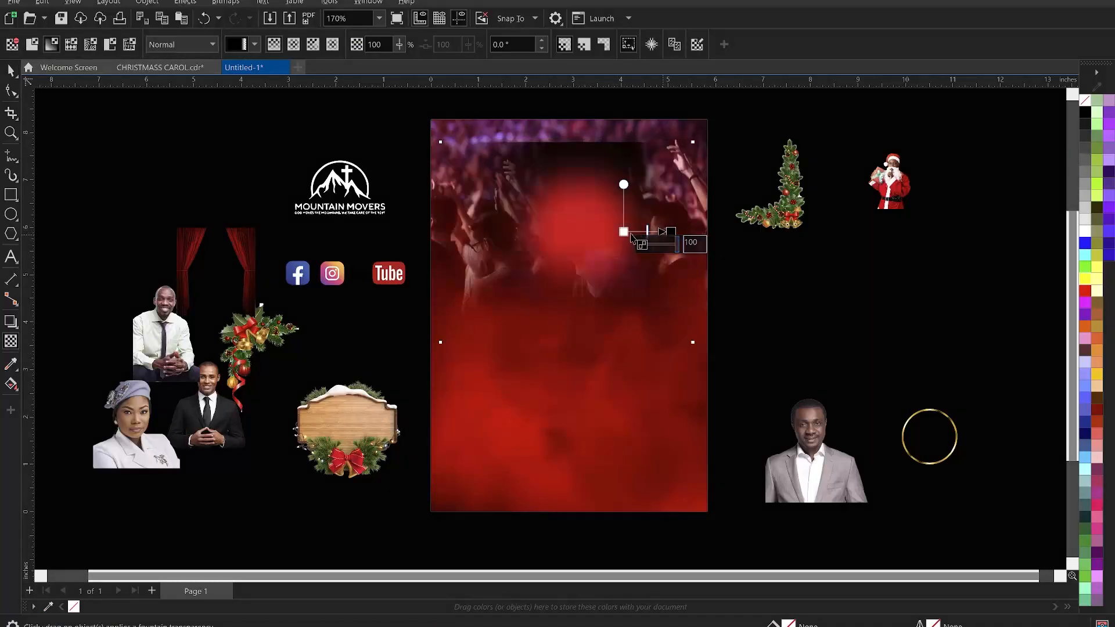
pyautogui.moveTo(623, 232); pyautogui.dragTo(626, 219)
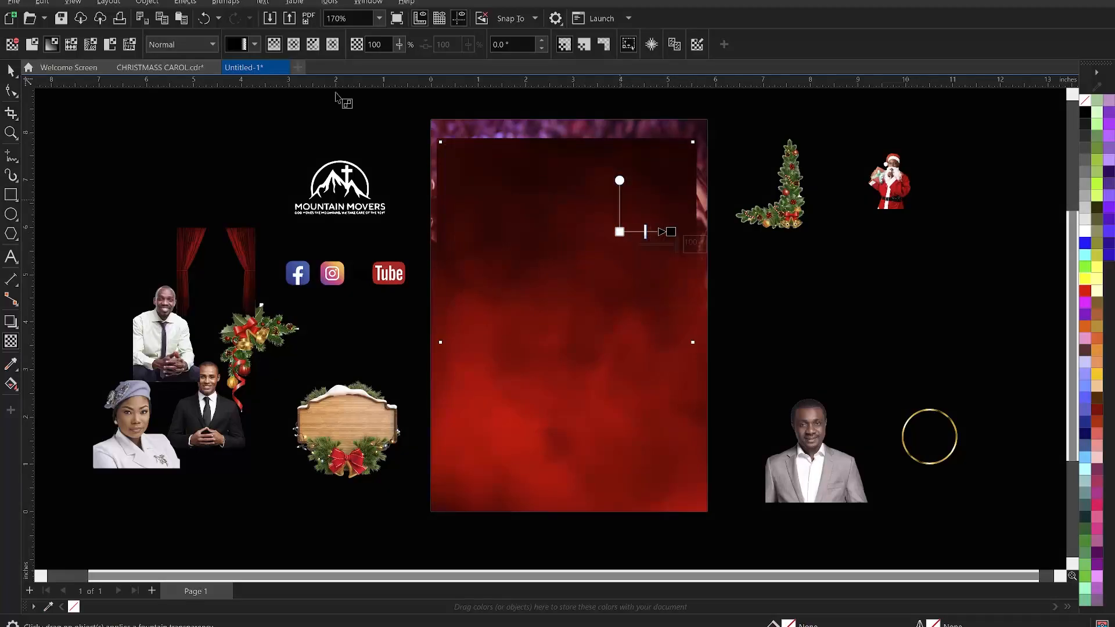
pyautogui.click(225, 3)
pyautogui.click(255, 17)
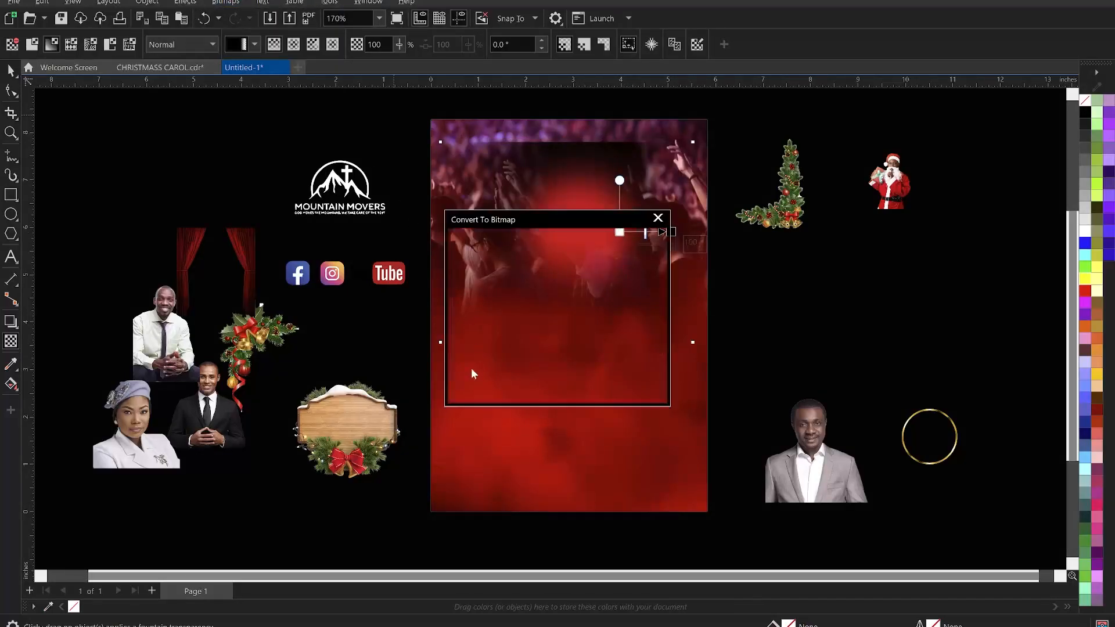
pyautogui.click(567, 389)
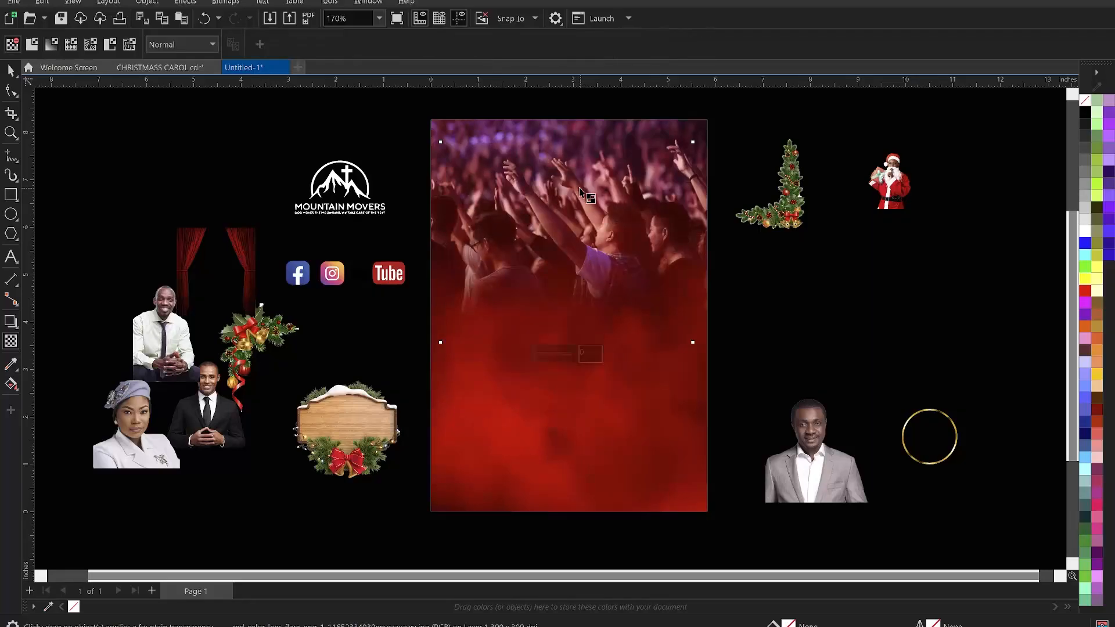
# - Apply another fountain transparency at 90° to the lens flare and flatten it into a bitmap
pyautogui.click(575, 191)
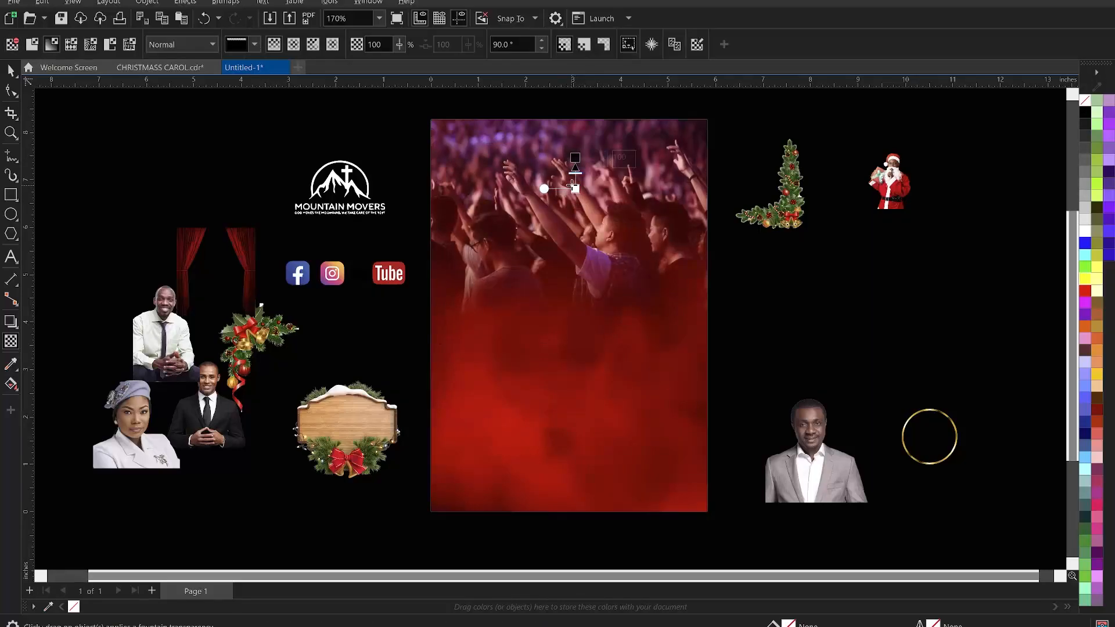
pyautogui.moveTo(574, 190); pyautogui.dragTo(575, 196)
pyautogui.click(225, 3)
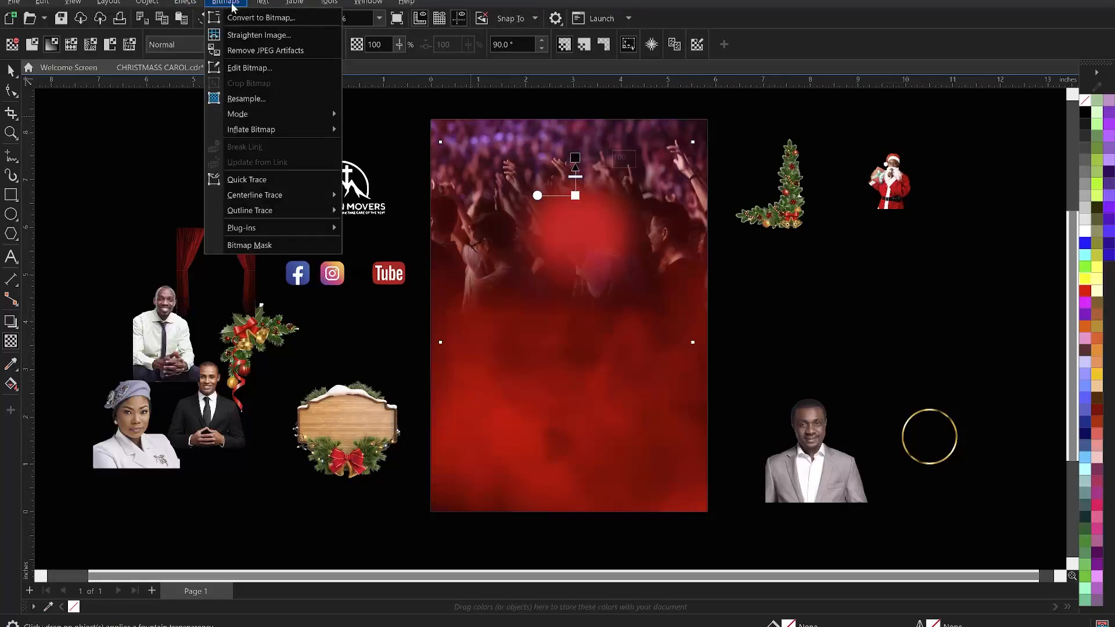
pyautogui.click(261, 17)
pyautogui.click(570, 392)
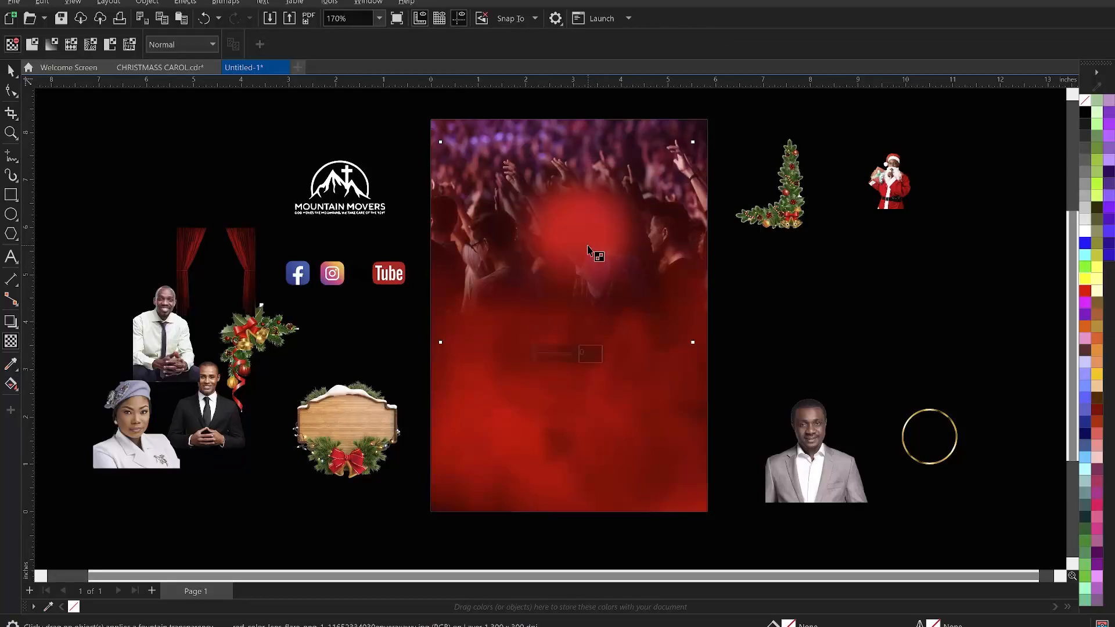
# - Set the lens flare's transparency merge mode to Soft Light
pyautogui.press('space')
pyautogui.click(10, 341)
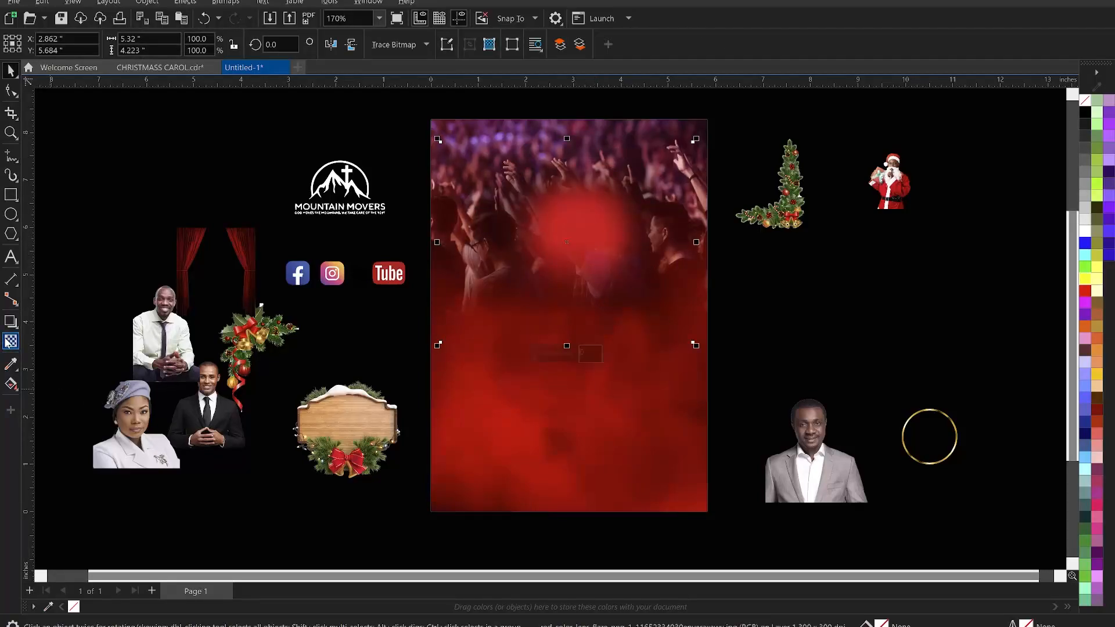
pyautogui.click(184, 47)
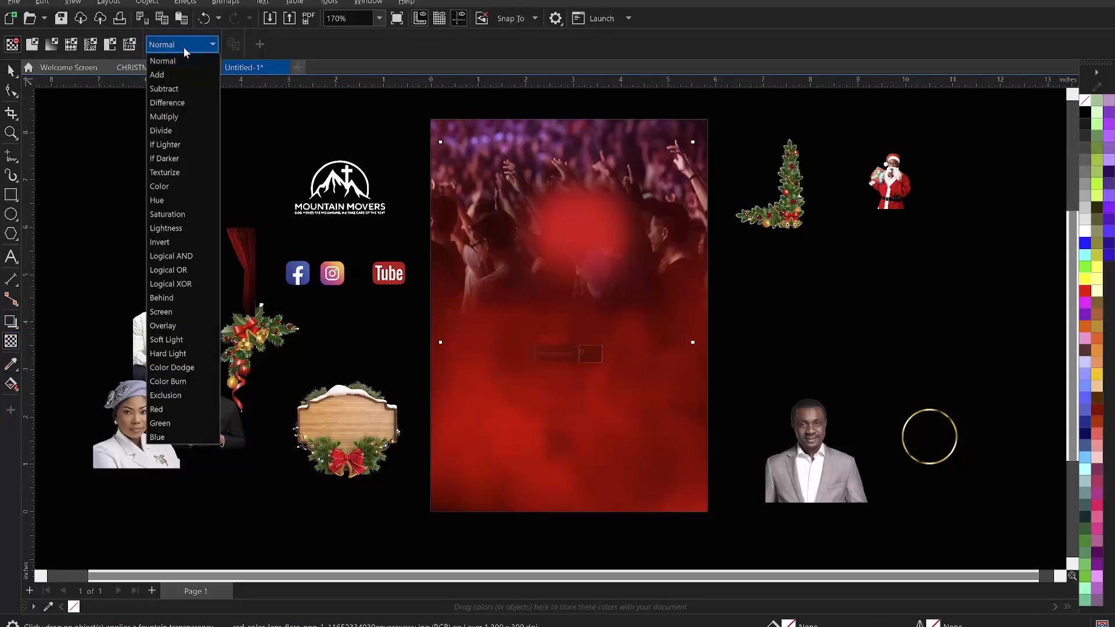
pyautogui.click(175, 340)
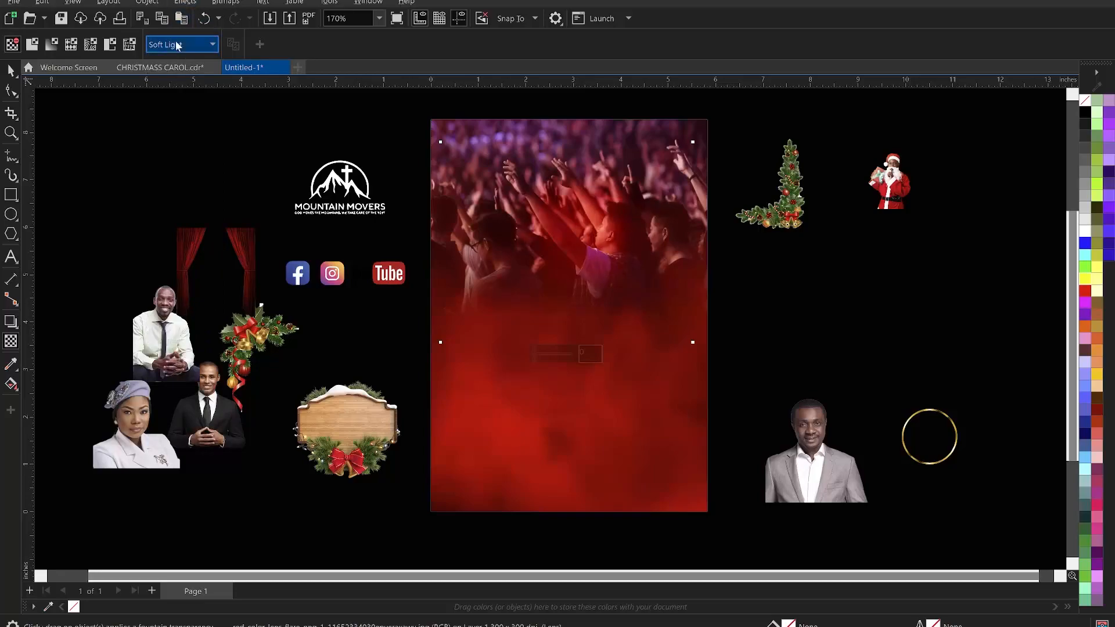
pyautogui.click(9, 70)
pyautogui.click(125, 176)
pyautogui.click(607, 232)
pyautogui.moveTo(614, 237); pyautogui.dragTo(235, 197)
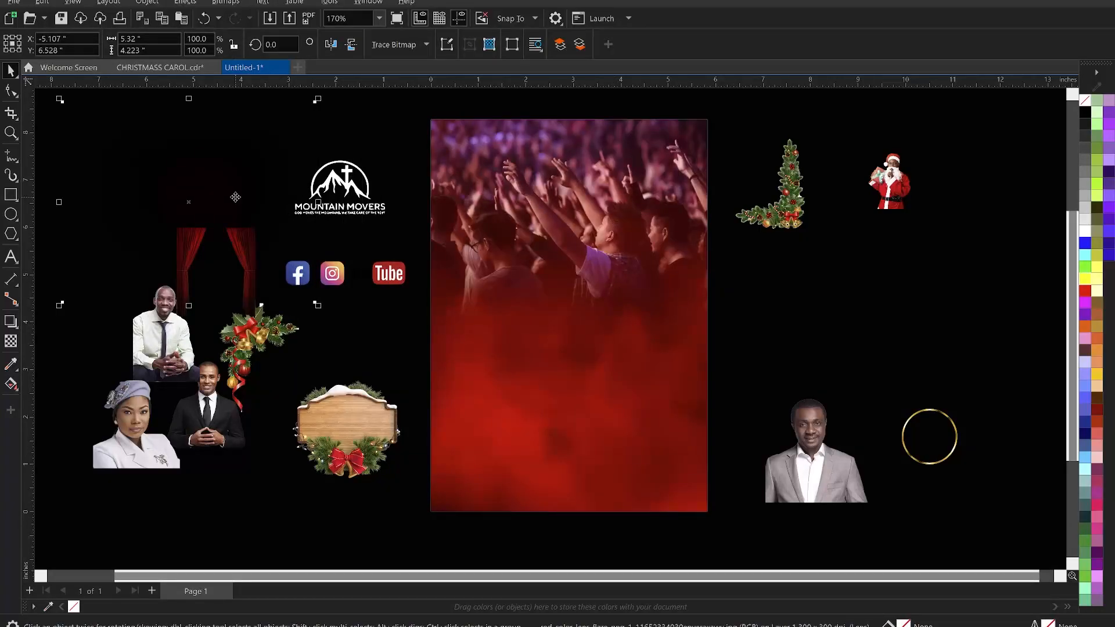
pyautogui.hotkey('ctrl', 'z')
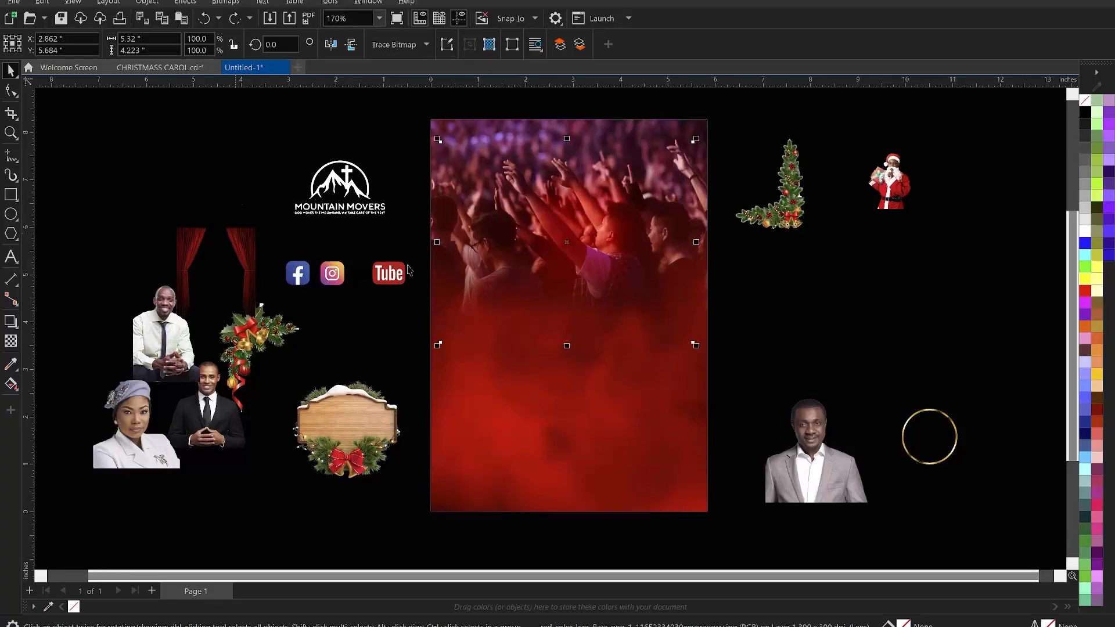
# - Enlarge the lens flare to about 9.2 inches wide and shift it slightly down and left
pyautogui.moveTo(696, 345); pyautogui.dragTo(755, 394)
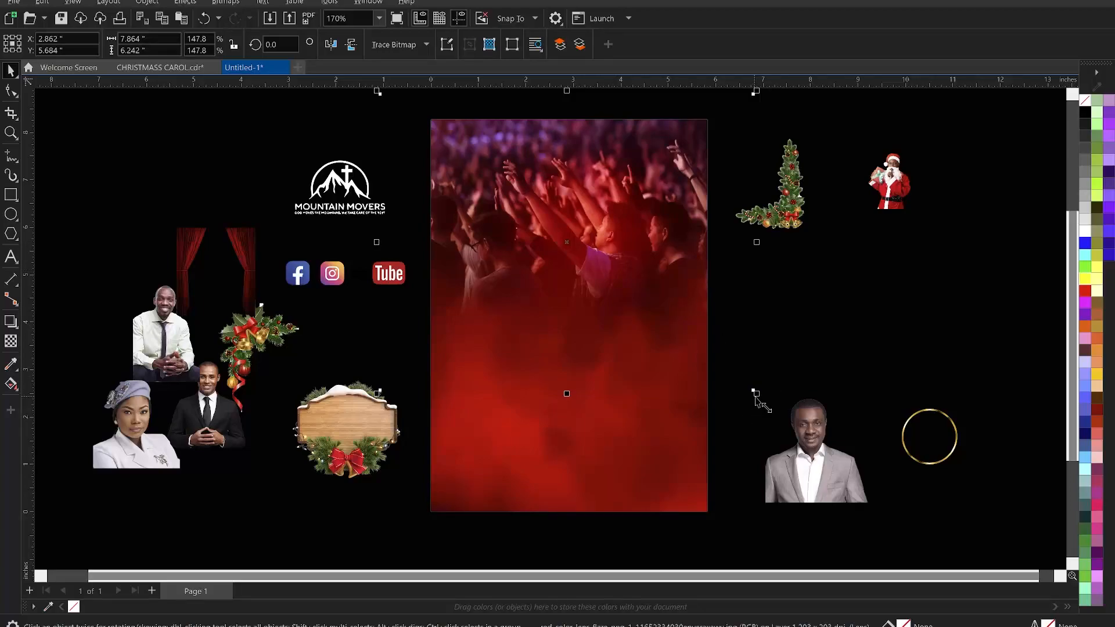
pyautogui.moveTo(755, 393); pyautogui.dragTo(783, 418)
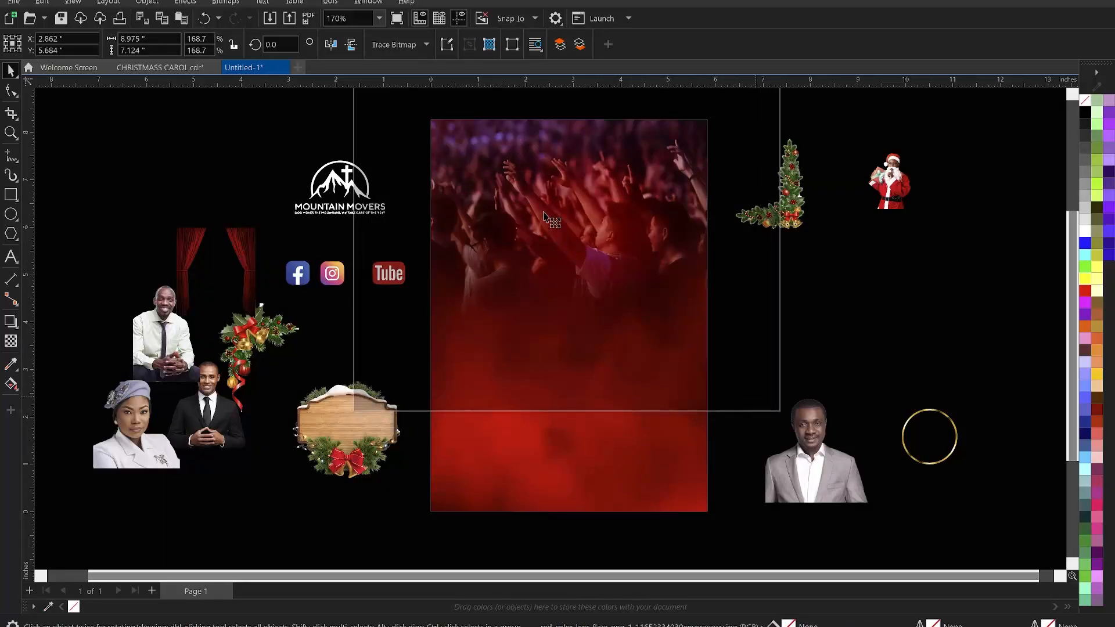
pyautogui.click(550, 188)
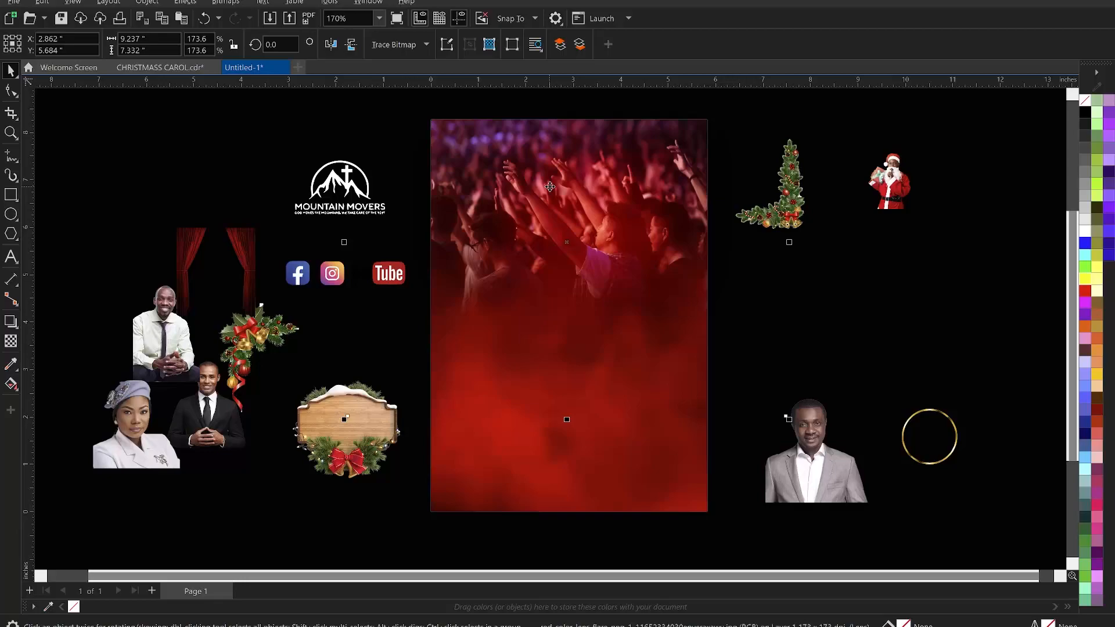
pyautogui.moveTo(550, 187); pyautogui.dragTo(535, 199)
# - PowerClip the lens flare inside the page background frame
pyautogui.rightClick(565, 205)
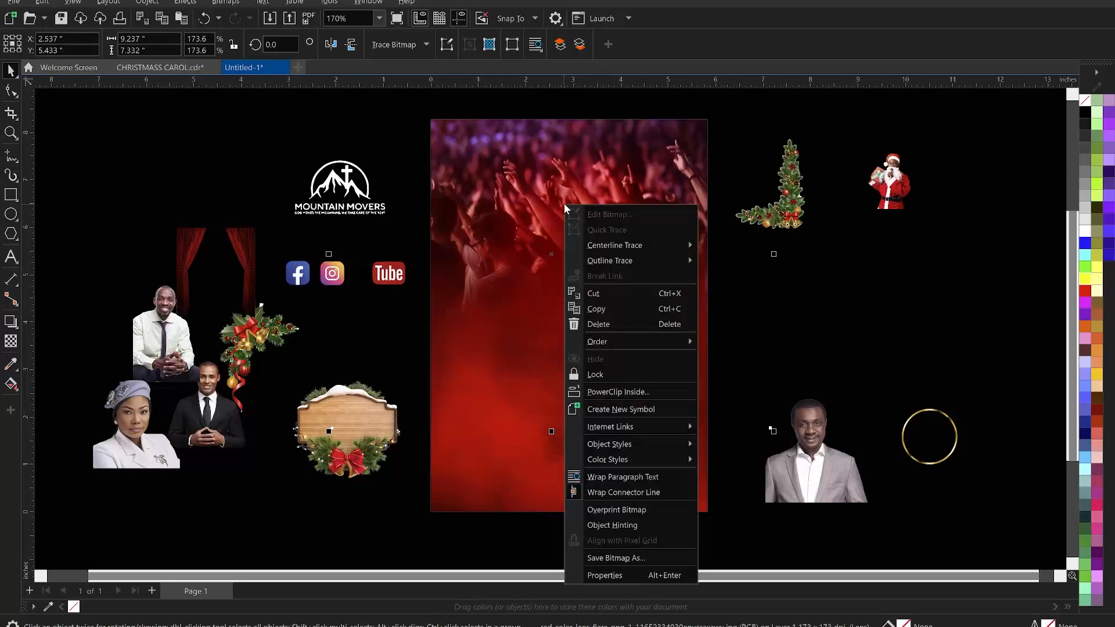
pyautogui.click(623, 393)
pyautogui.click(580, 479)
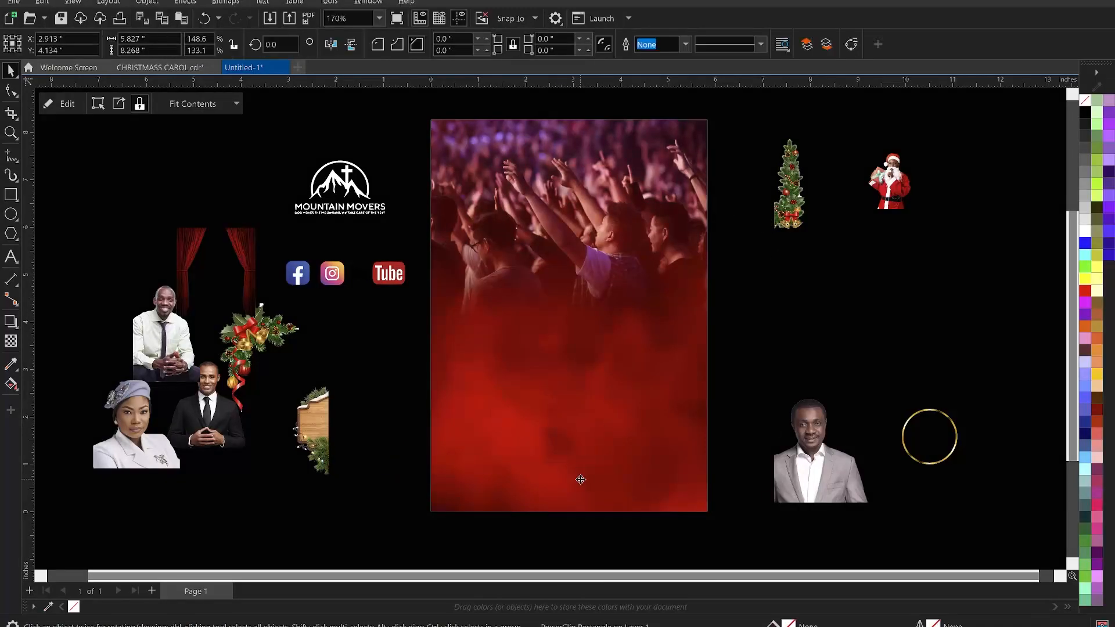
pyautogui.click(800, 323)
# - Move the red curtains onto the top of the page, center them horizontally and enlarge them to about 6.2 inches wide
pyautogui.scroll(-1, 604, 265)
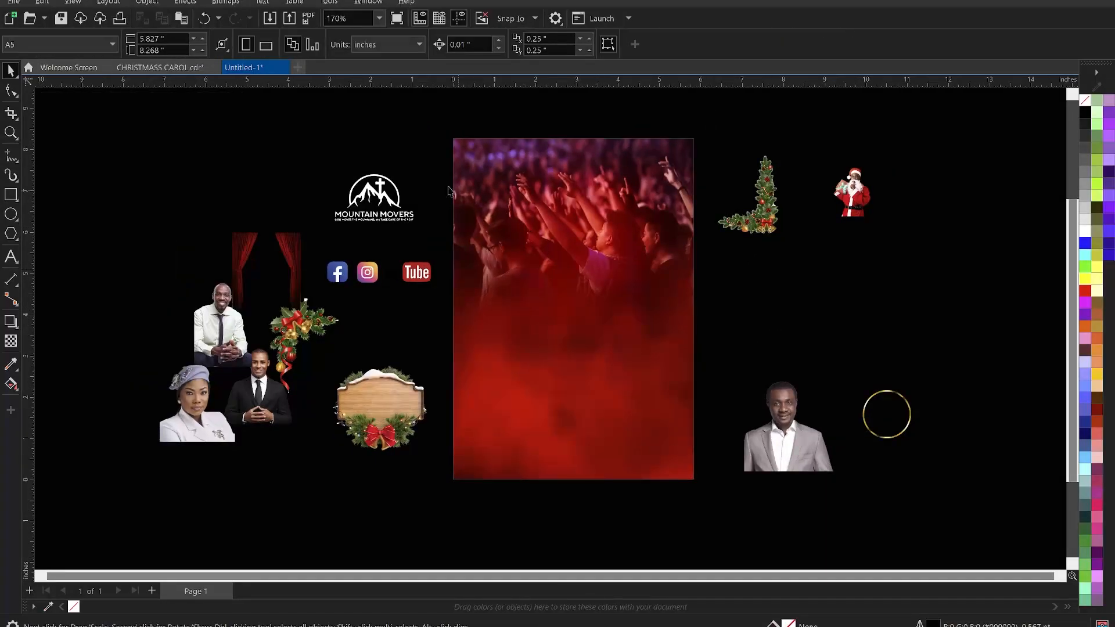
pyautogui.press('z')
pyautogui.moveTo(250, 122); pyautogui.dragTo(809, 535)
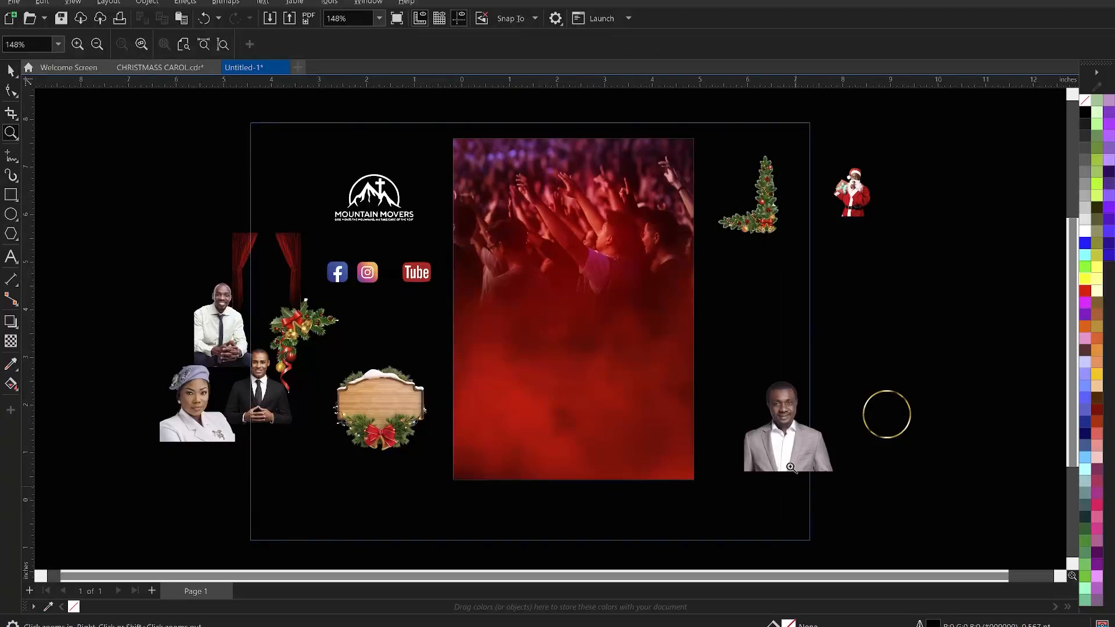
pyautogui.press('space')
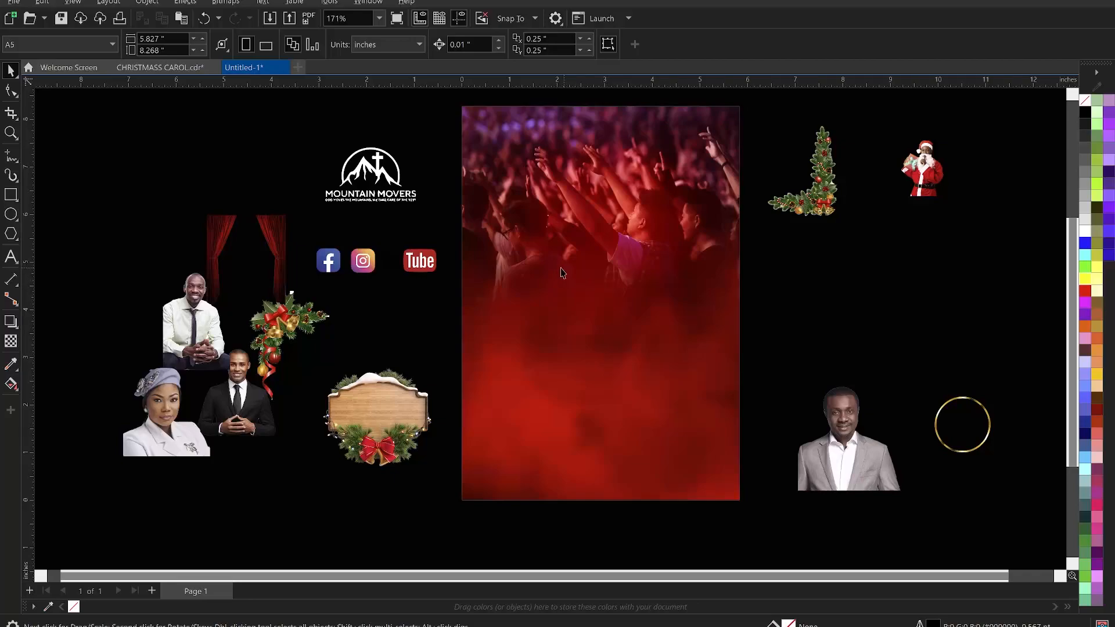
pyautogui.click(264, 233)
pyautogui.moveTo(274, 247); pyautogui.dragTo(603, 183)
pyautogui.keyDown('shift'); pyautogui.click(655, 208); pyautogui.keyUp('shift')
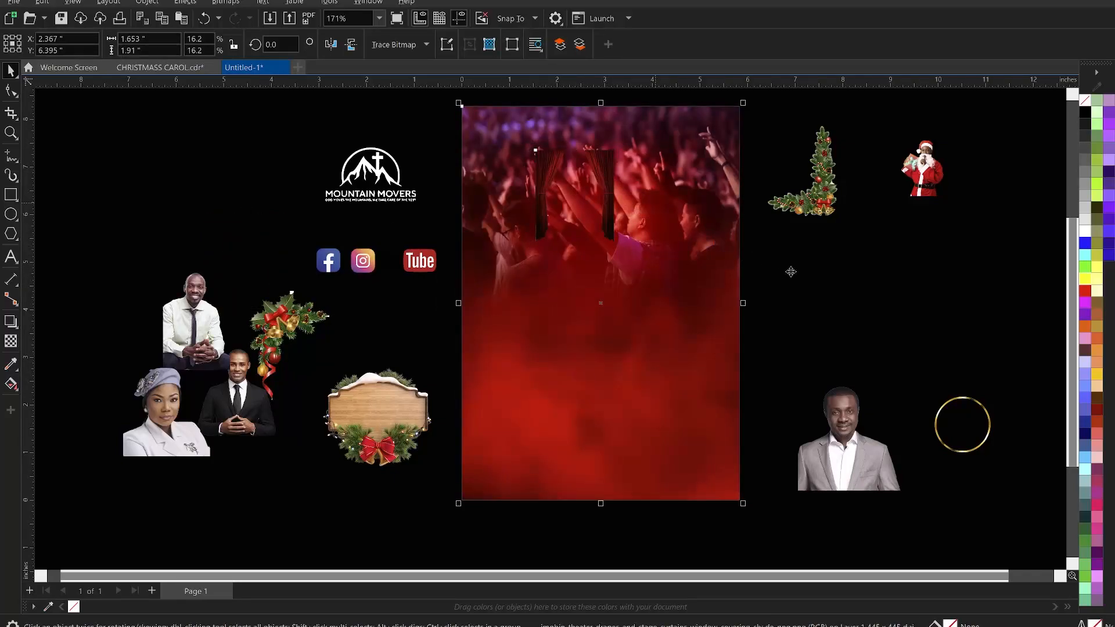
pyautogui.press('c')
pyautogui.click(791, 270)
pyautogui.click(641, 166)
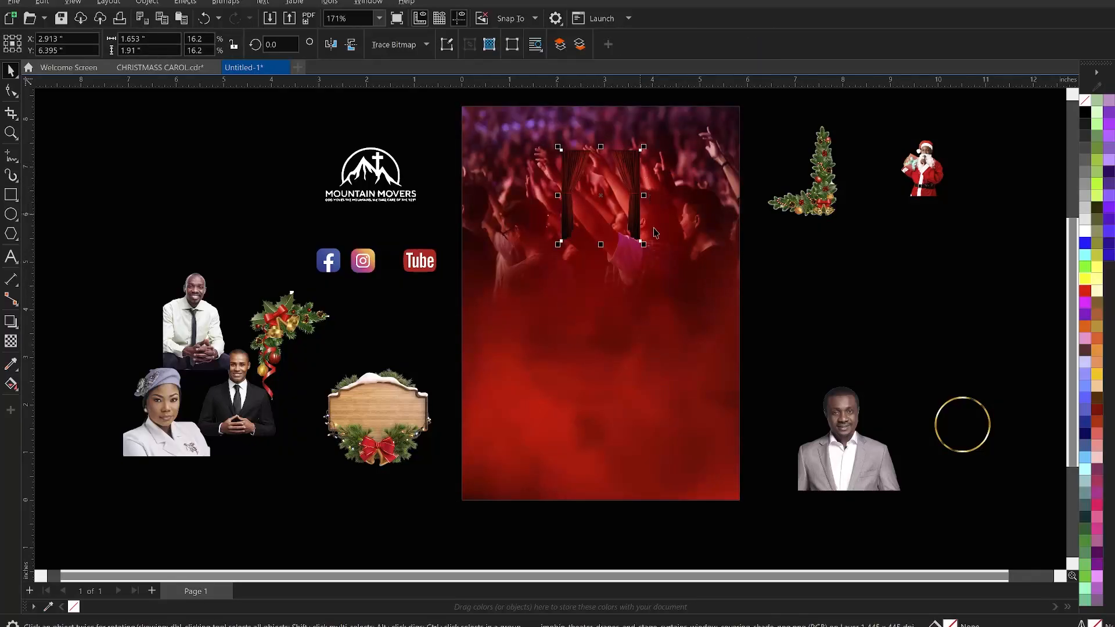
pyautogui.moveTo(644, 245)
pyautogui.mouseDown()
pyautogui.moveTo(779, 380)
pyautogui.moveTo(785, 366)
pyautogui.moveTo(751, 377)
pyautogui.mouseUp()
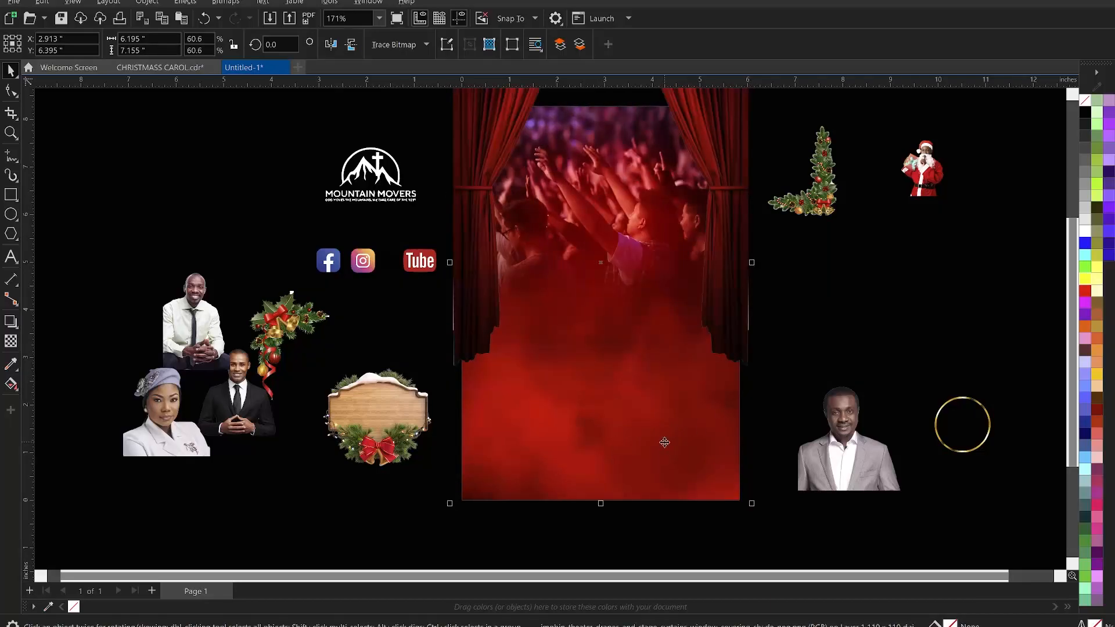
# - PowerClip the red curtains inside the page background frame
pyautogui.keyDown('shift'); pyautogui.click(665, 443); pyautogui.keyUp('shift')
pyautogui.click(829, 345)
pyautogui.click(702, 187)
pyautogui.moveTo(755, 460); pyautogui.dragTo(752, 457)
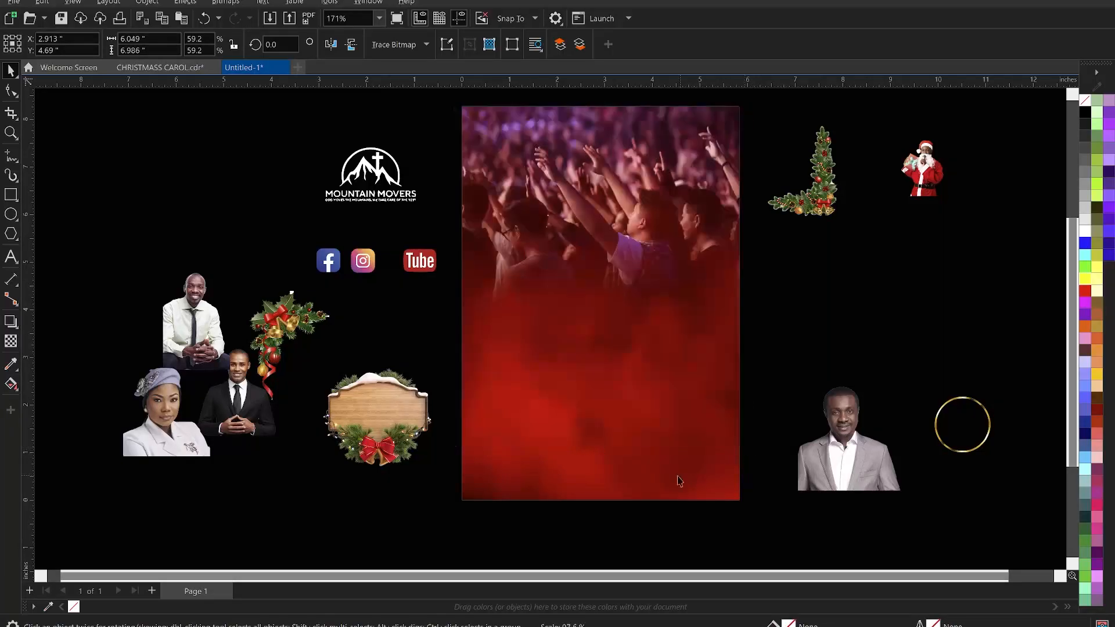
pyautogui.keyDown('shift'); pyautogui.click(653, 480); pyautogui.keyUp('shift')
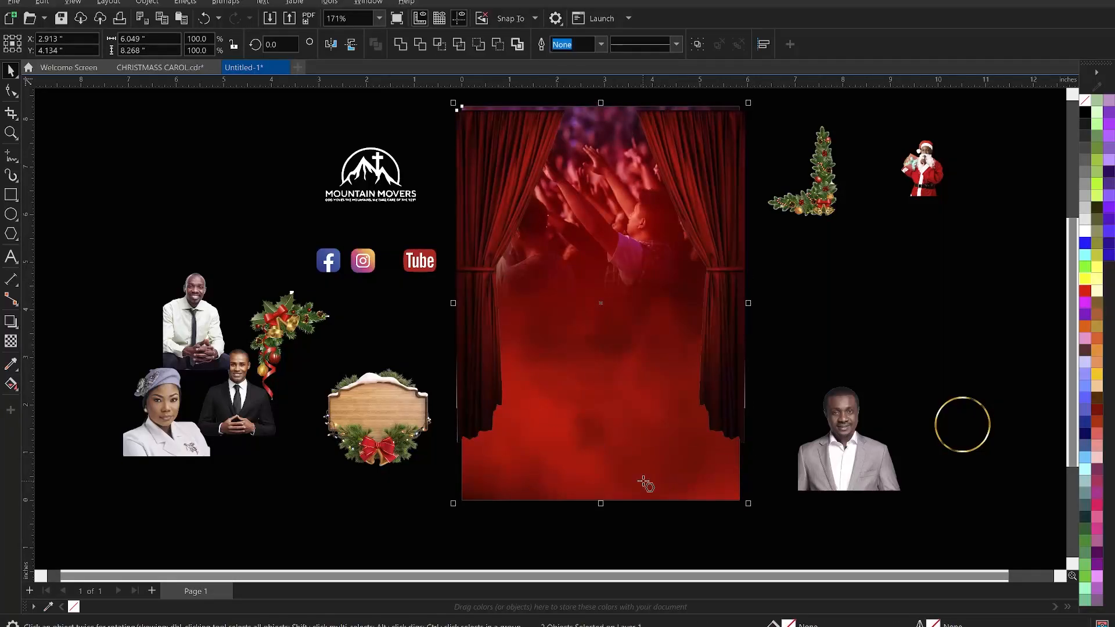
pyautogui.press('y')
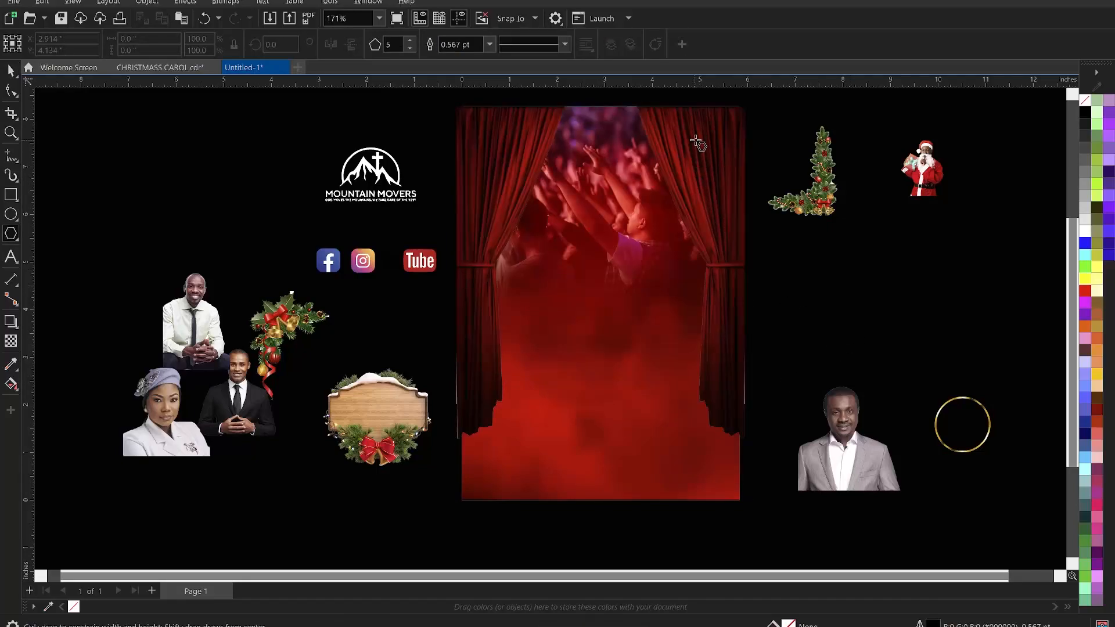
pyautogui.press('space')
pyautogui.click(700, 151)
pyautogui.rightClick(700, 152)
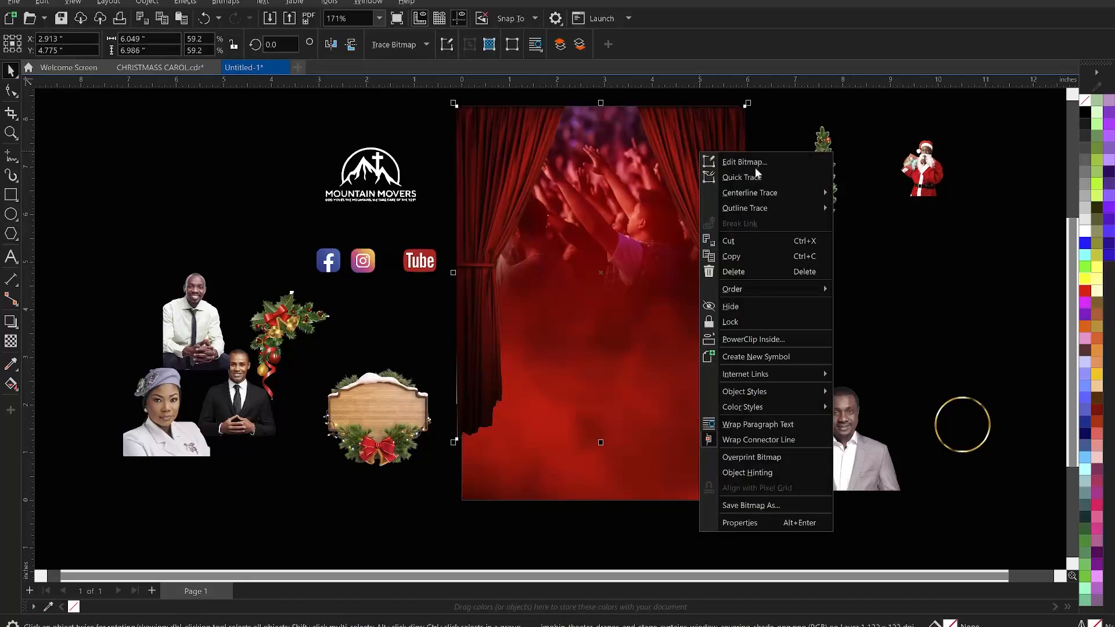
pyautogui.click(753, 343)
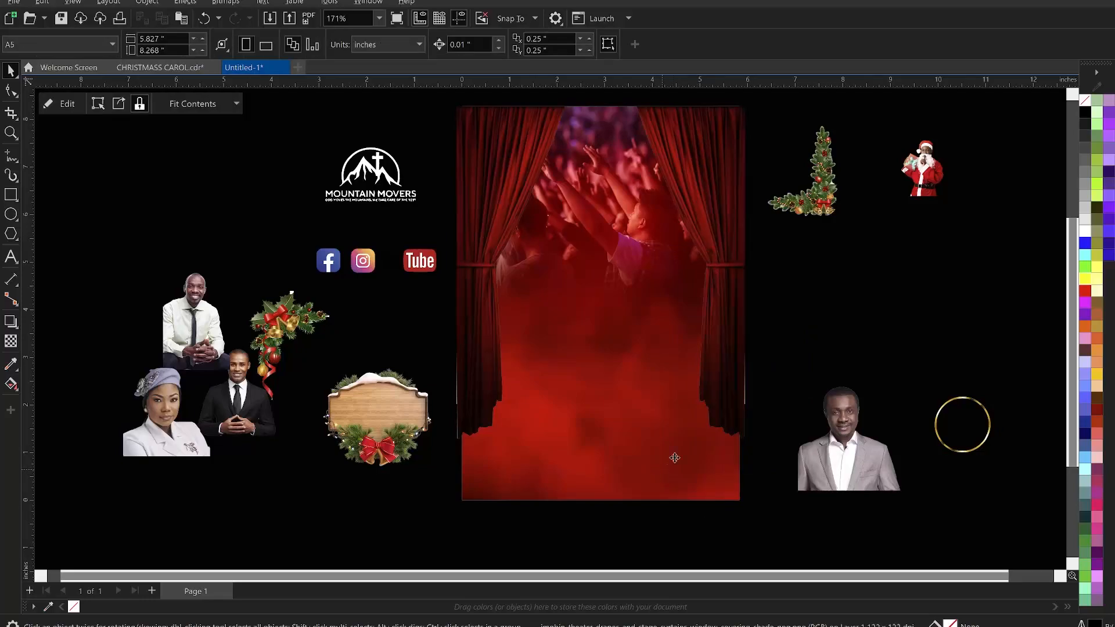
pyautogui.click(672, 456)
# - Move the holly-and-bells ornament onto the page's top-left corner and enlarge it to about 3.2 inches wide
pyautogui.press('z')
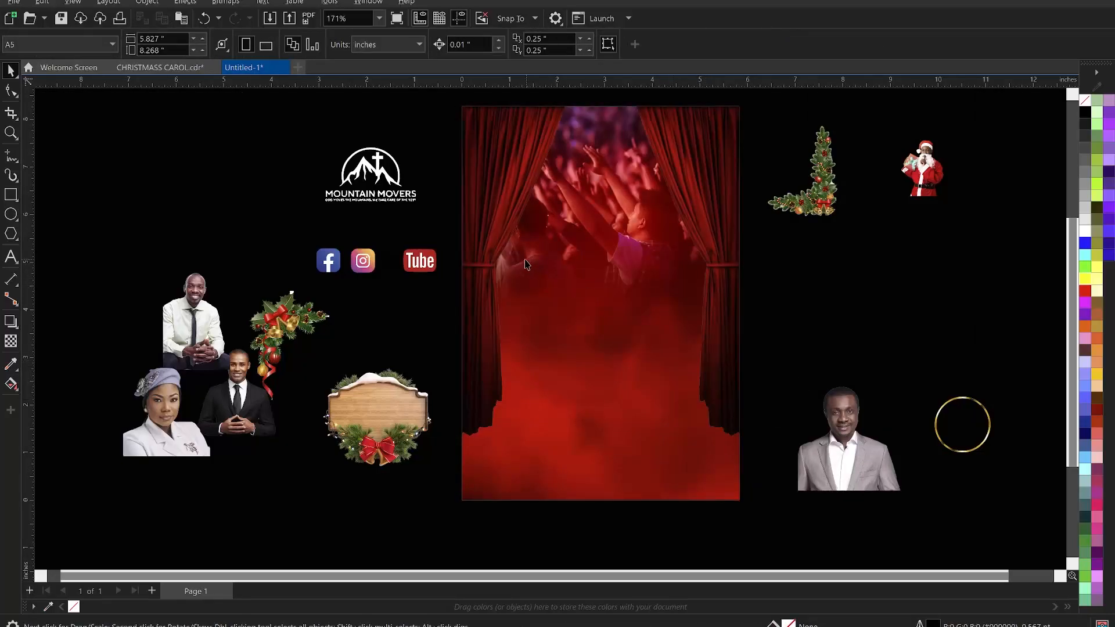
pyautogui.scroll(-1, 529, 265)
pyautogui.moveTo(405, 112); pyautogui.dragTo(833, 485)
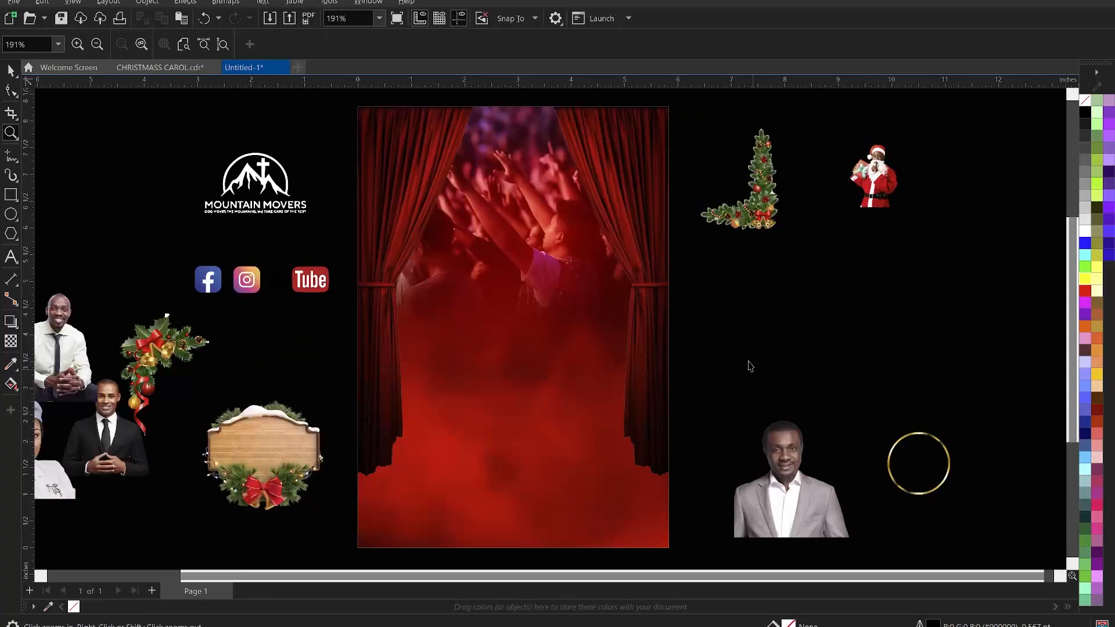
pyautogui.press('space')
pyautogui.click(158, 359)
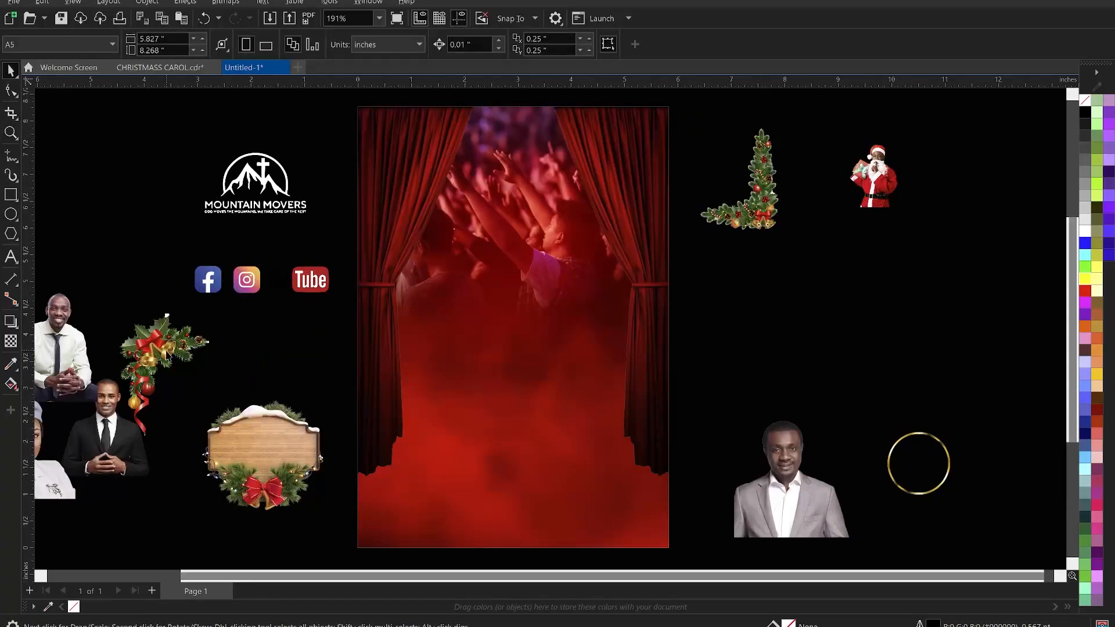
pyautogui.moveTo(152, 360); pyautogui.dragTo(361, 122)
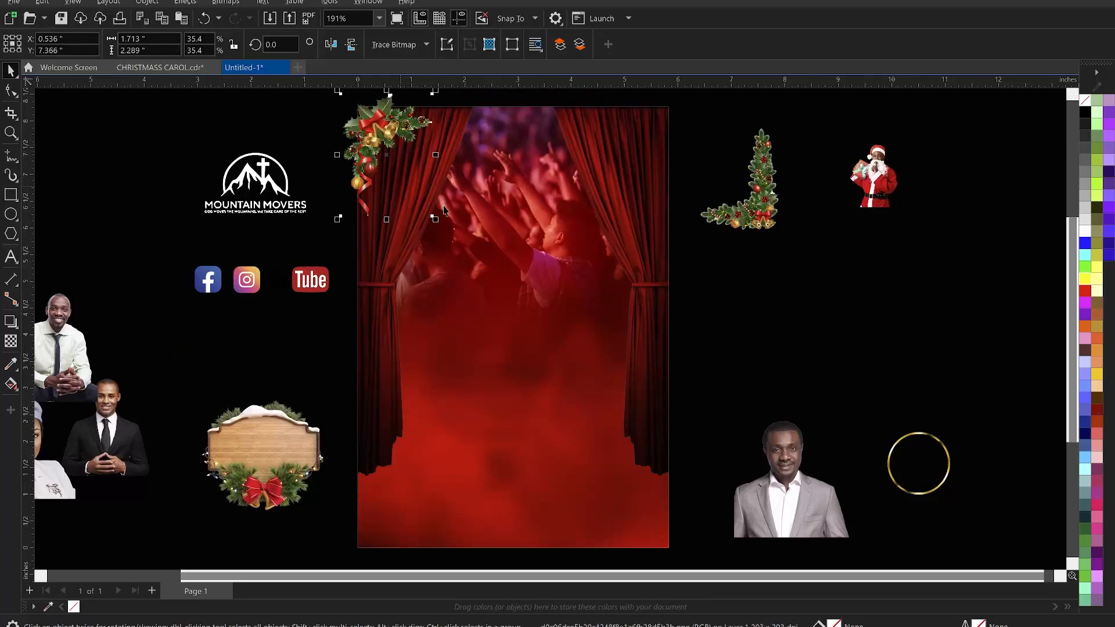
pyautogui.moveTo(435, 219); pyautogui.dragTo(472, 260)
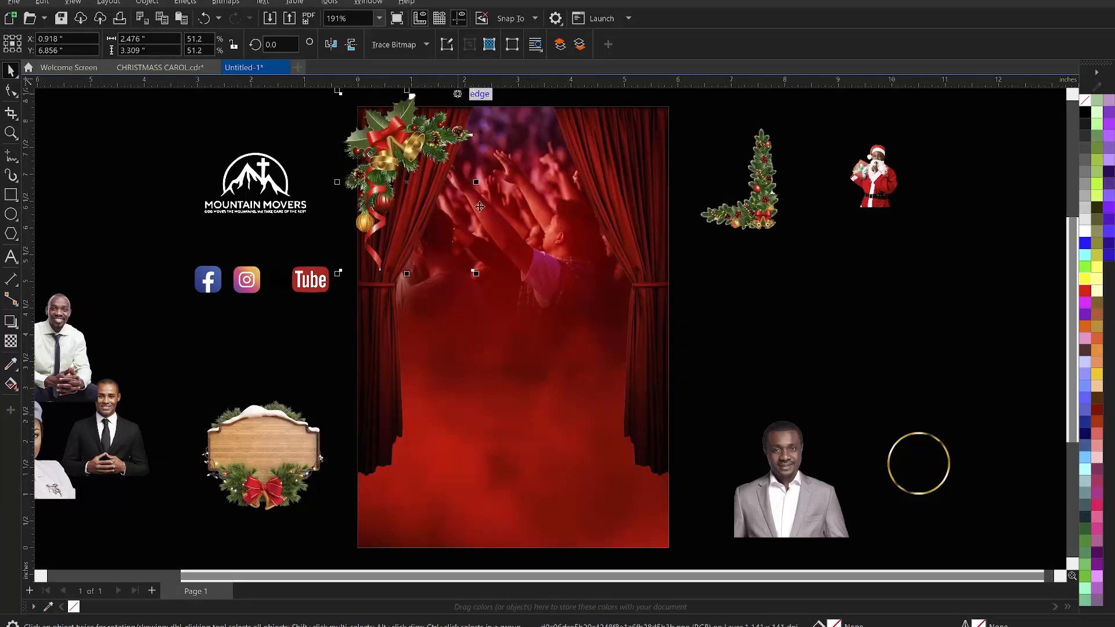
pyautogui.scroll(-1, 471, 94)
pyautogui.scroll(1, 463, 138)
pyautogui.moveTo(488, 143); pyautogui.dragTo(506, 131)
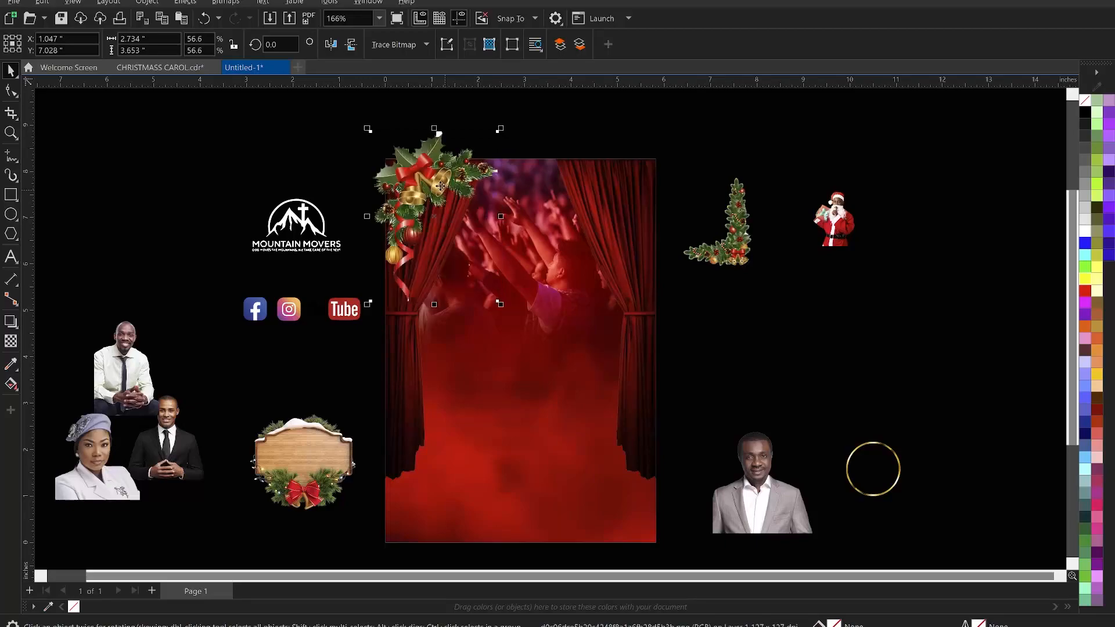
pyautogui.moveTo(437, 184); pyautogui.dragTo(427, 181)
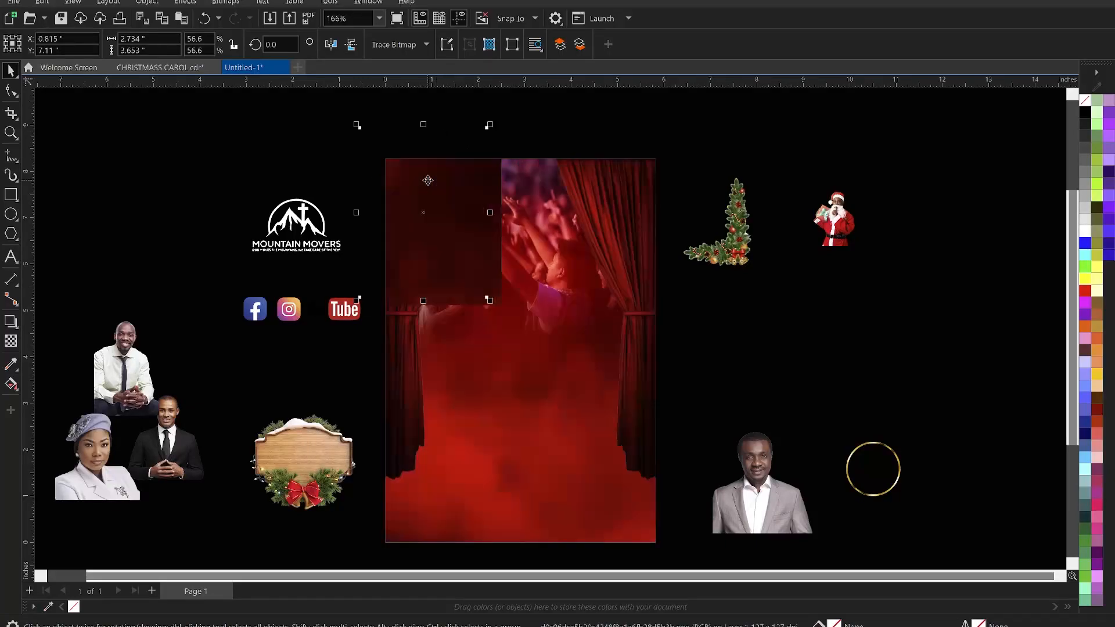
pyautogui.moveTo(493, 307); pyautogui.dragTo(500, 314)
pyautogui.moveTo(419, 168); pyautogui.dragTo(424, 175)
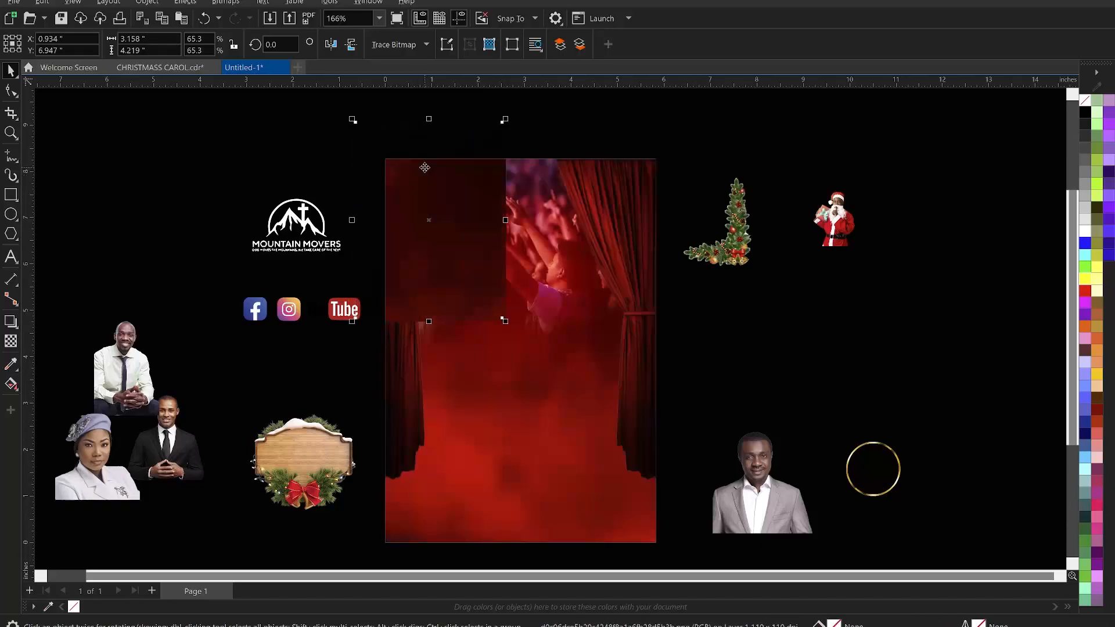
pyautogui.click(587, 133)
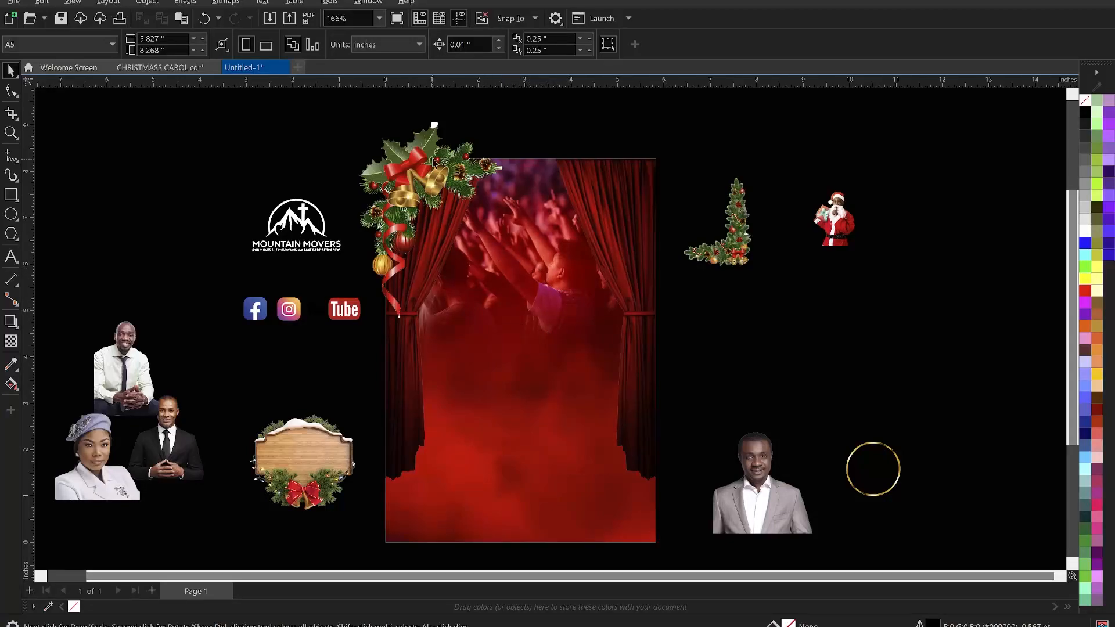
# - Apply Color Balance to the ornament with Cyan–Red at -20 and Magenta–Green at -59
pyautogui.click(421, 172)
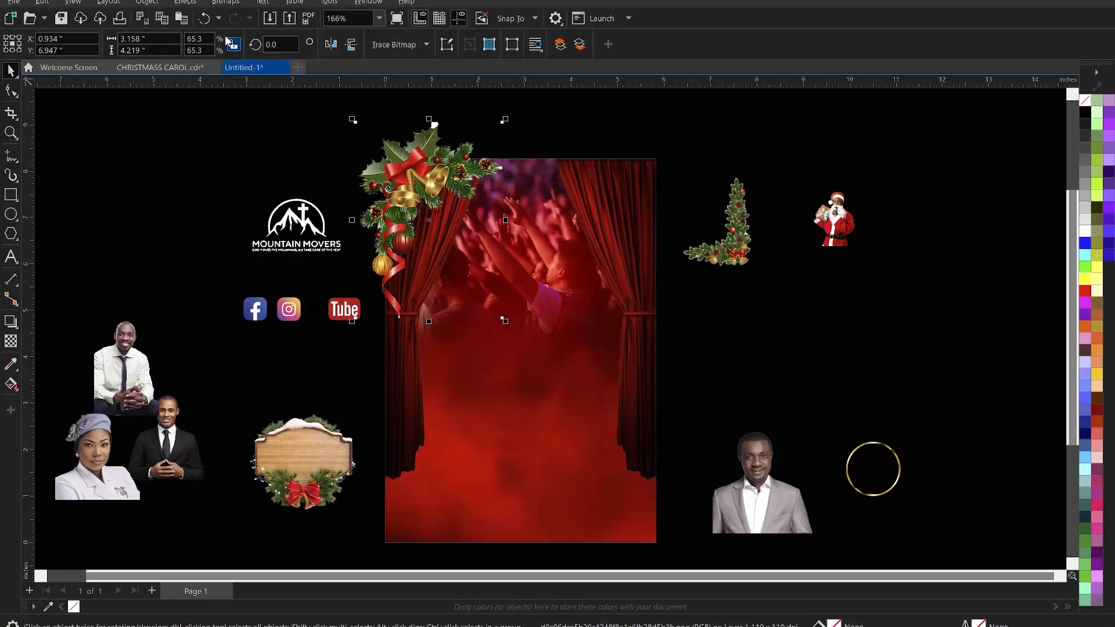
pyautogui.click(195, 2)
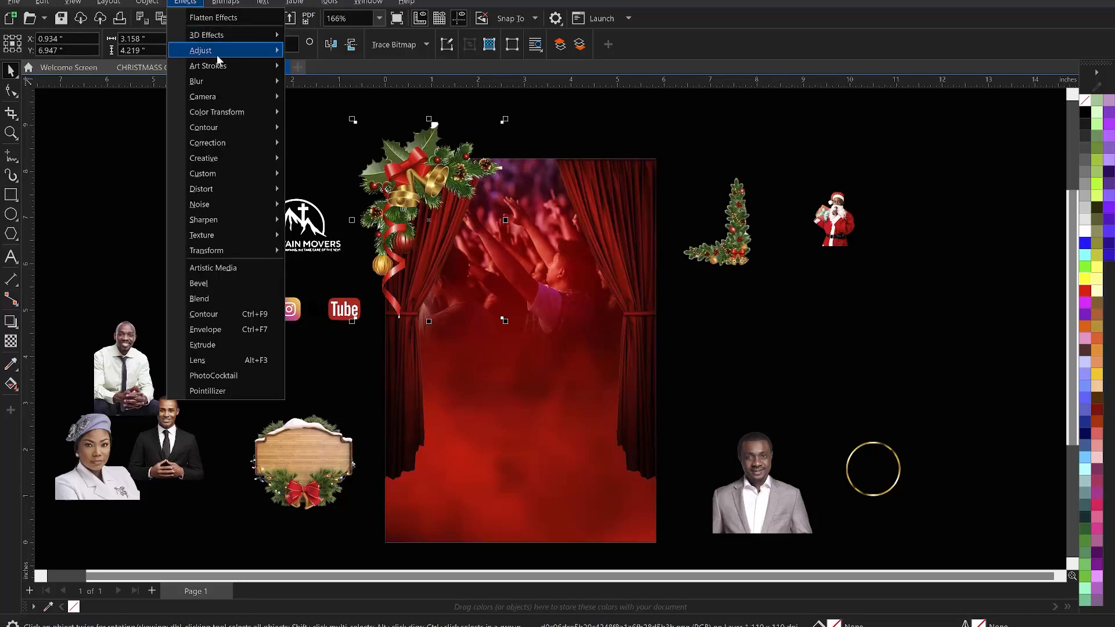
pyautogui.moveTo(218, 55)
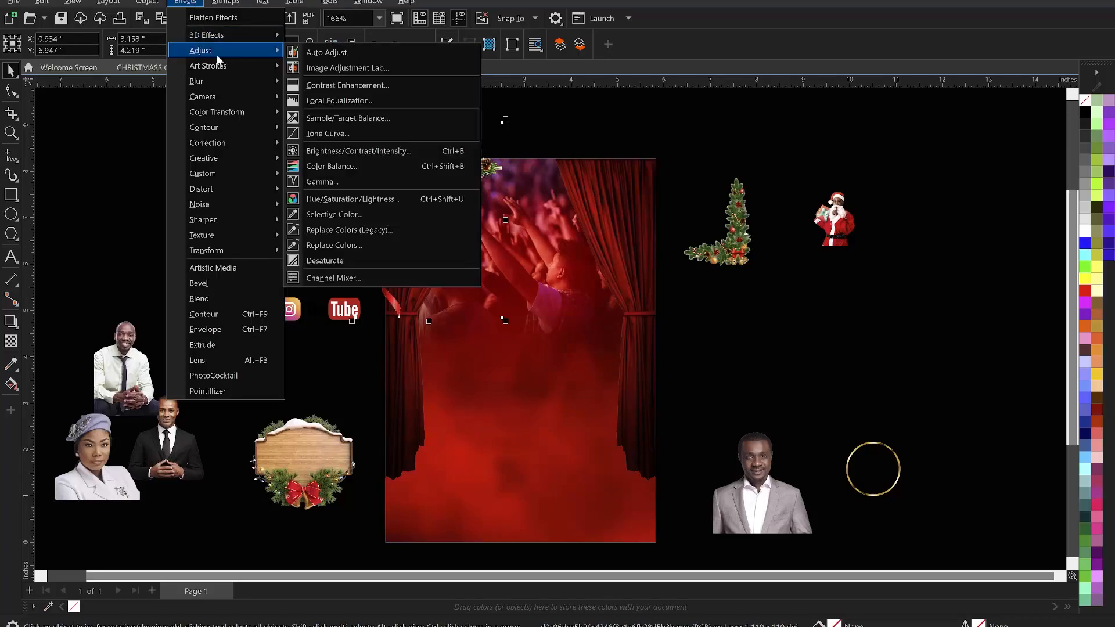
pyautogui.click(349, 166)
pyautogui.moveTo(476, 187); pyautogui.dragTo(767, 185)
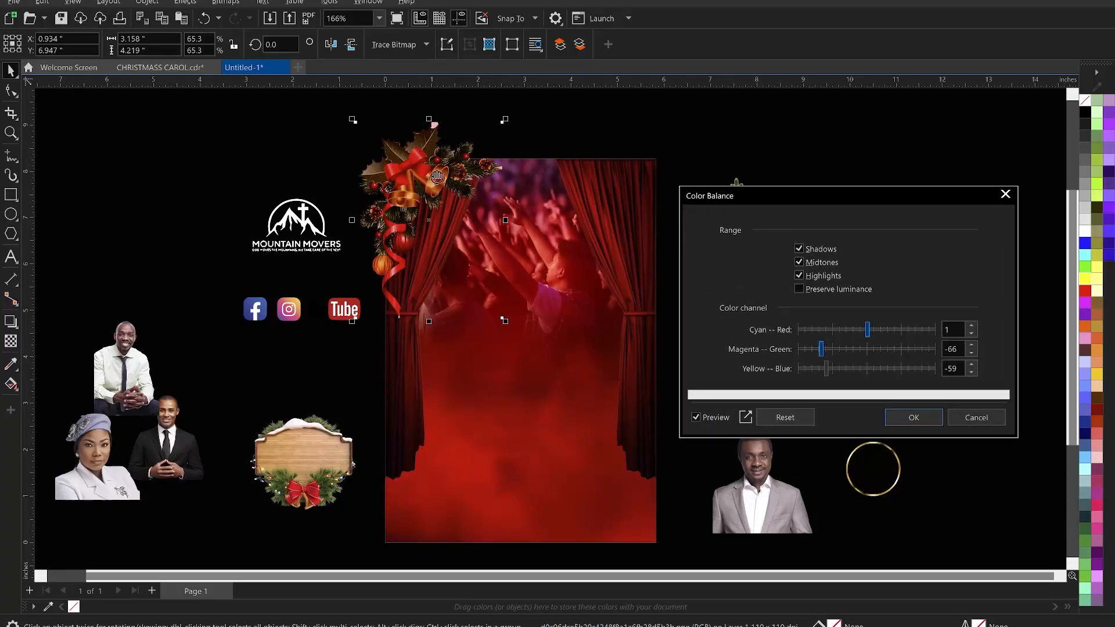
pyautogui.click(859, 329)
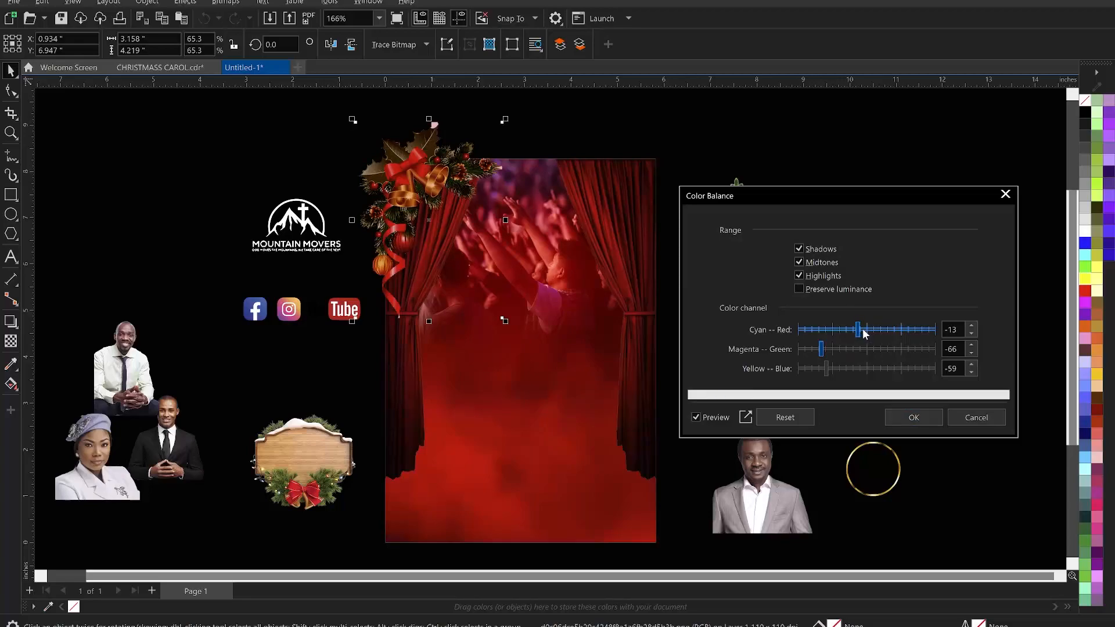
pyautogui.click(853, 328)
pyautogui.click(829, 348)
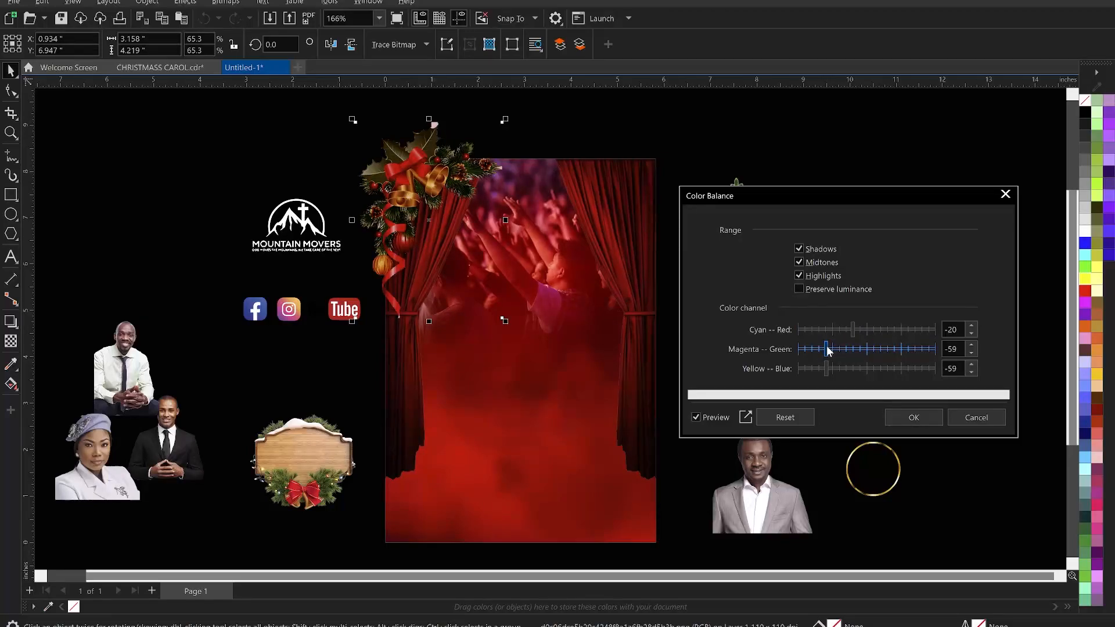
pyautogui.click(832, 349)
pyautogui.click(828, 348)
pyautogui.click(906, 419)
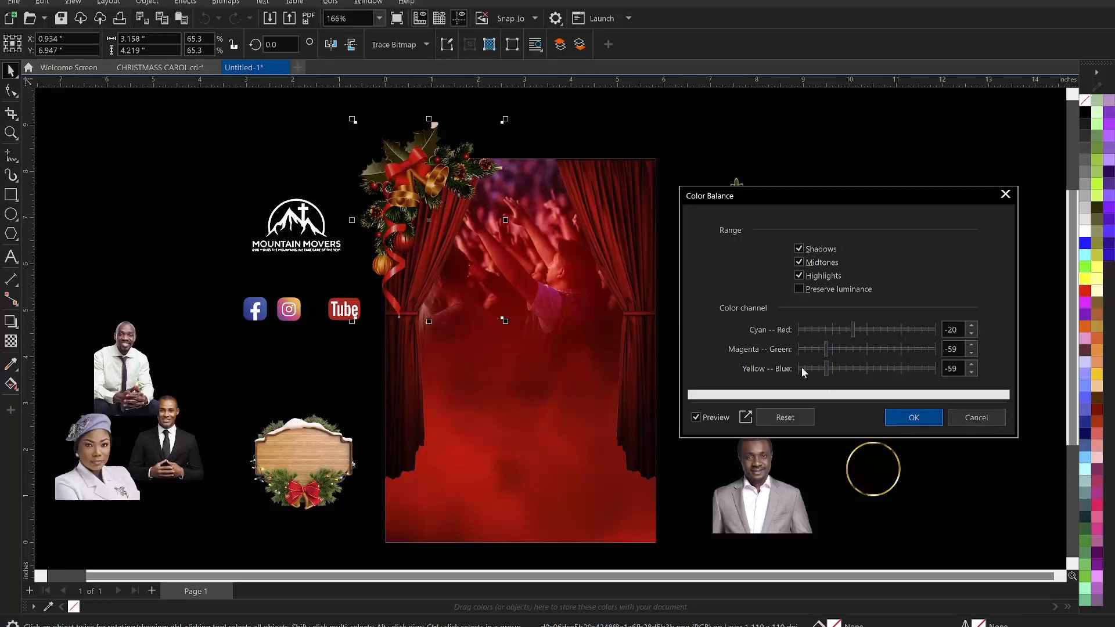
# - Enlarge the ornament to about 3.5 inches wide, nudge it up, and bring it to the front
pyautogui.moveTo(504, 321); pyautogui.dragTo(530, 355)
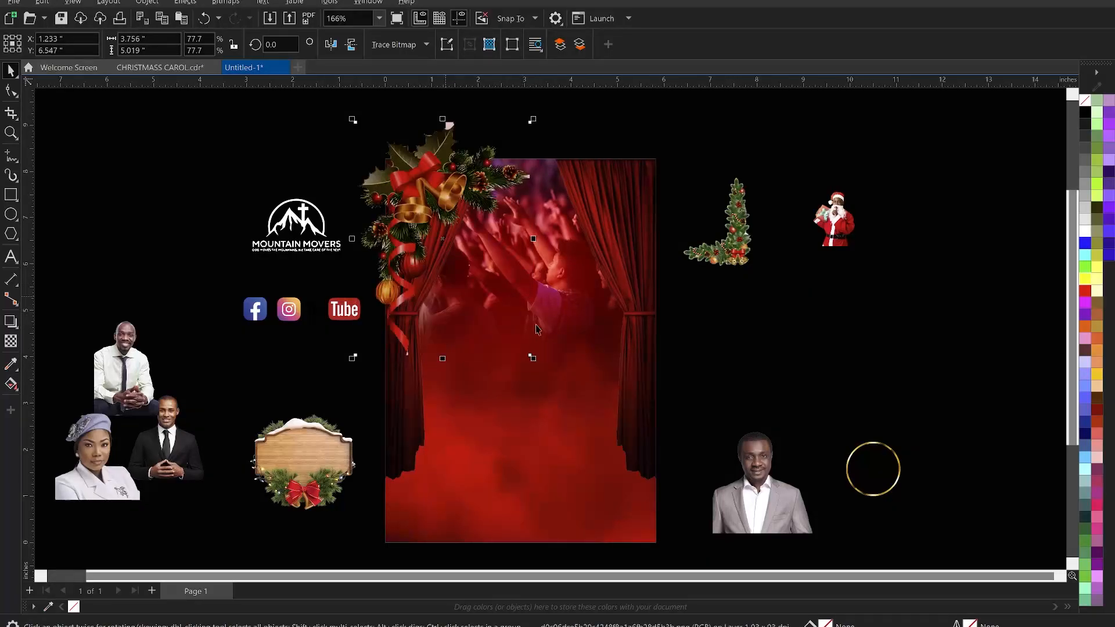
pyautogui.hotkey('ctrl', 'z')
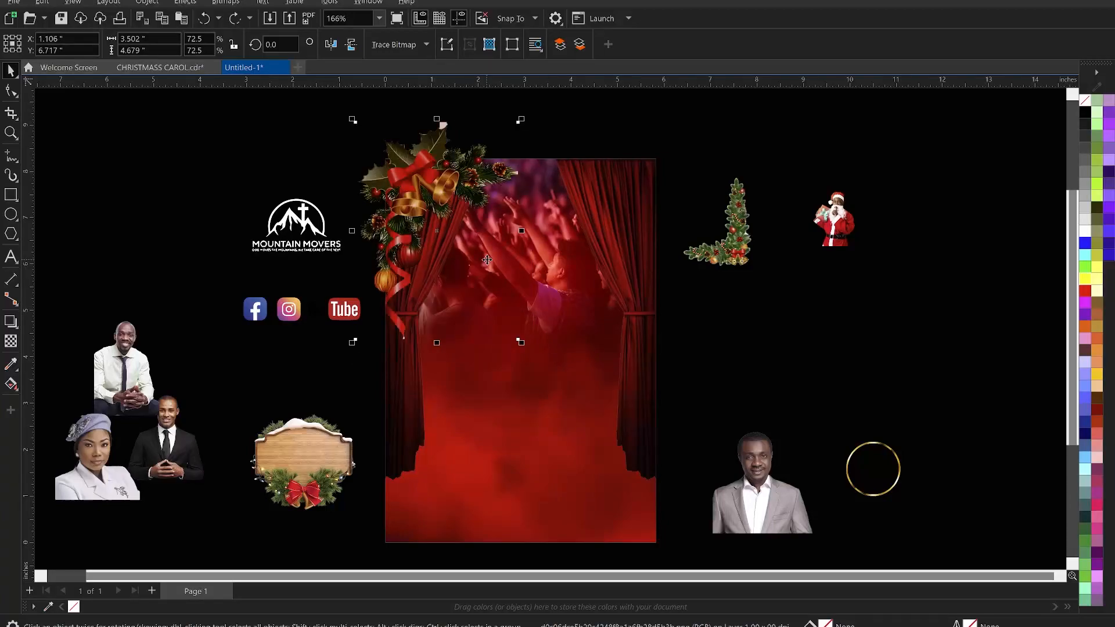
pyautogui.moveTo(487, 260); pyautogui.dragTo(489, 251)
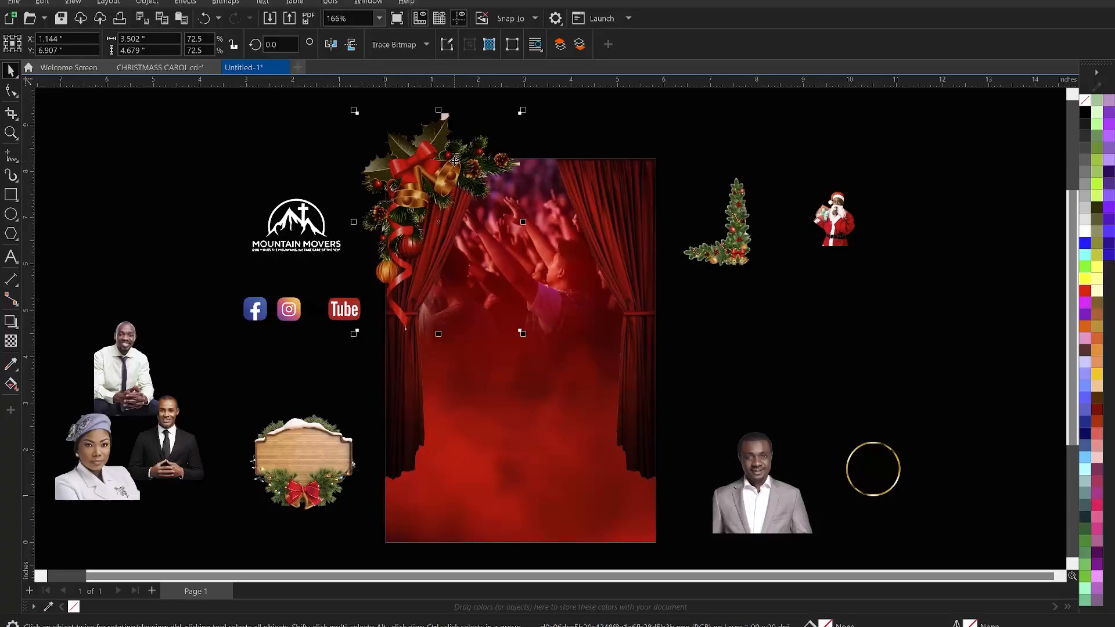
pyautogui.hotkey('shift', 'pageup')
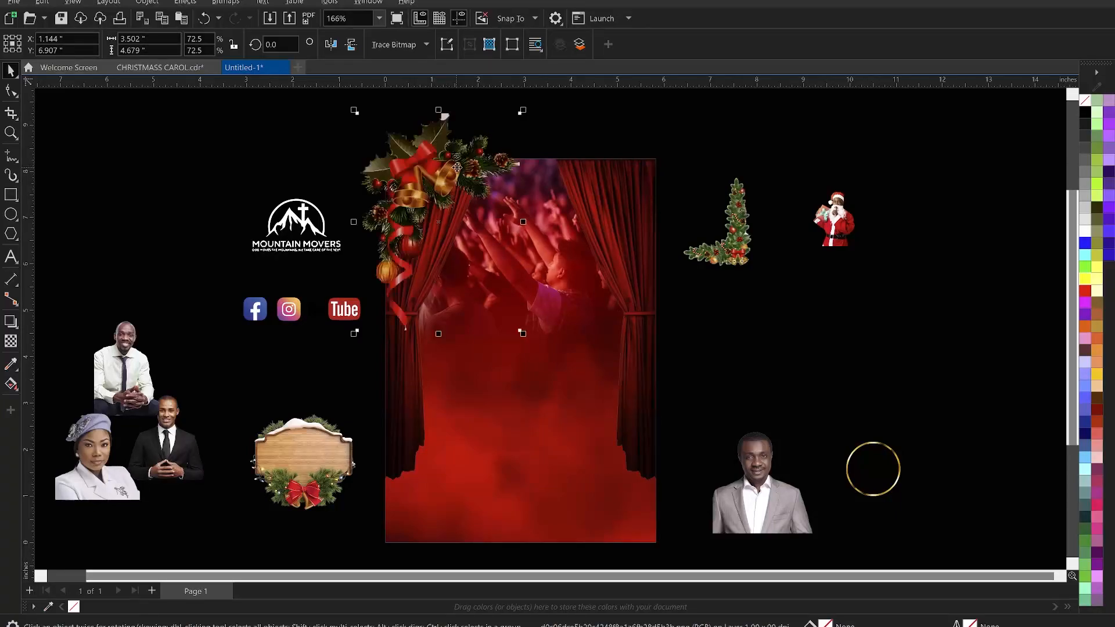
# - Mirror a copy of the ornament horizontally and move it to the page's top-right corner
pyautogui.click(331, 46)
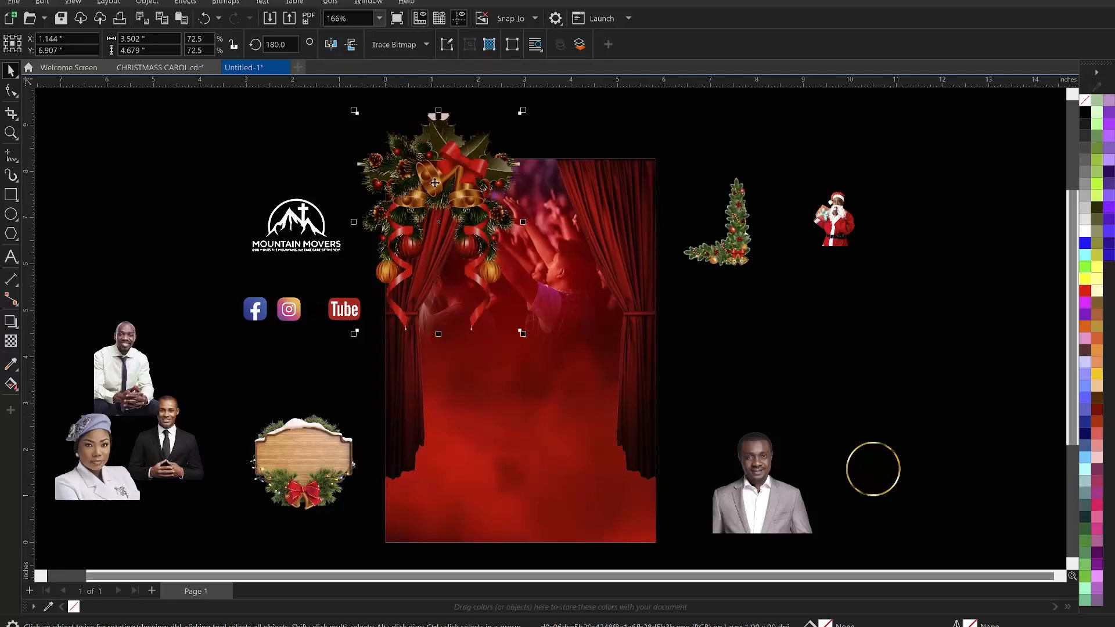
pyautogui.moveTo(474, 194); pyautogui.dragTo(648, 196)
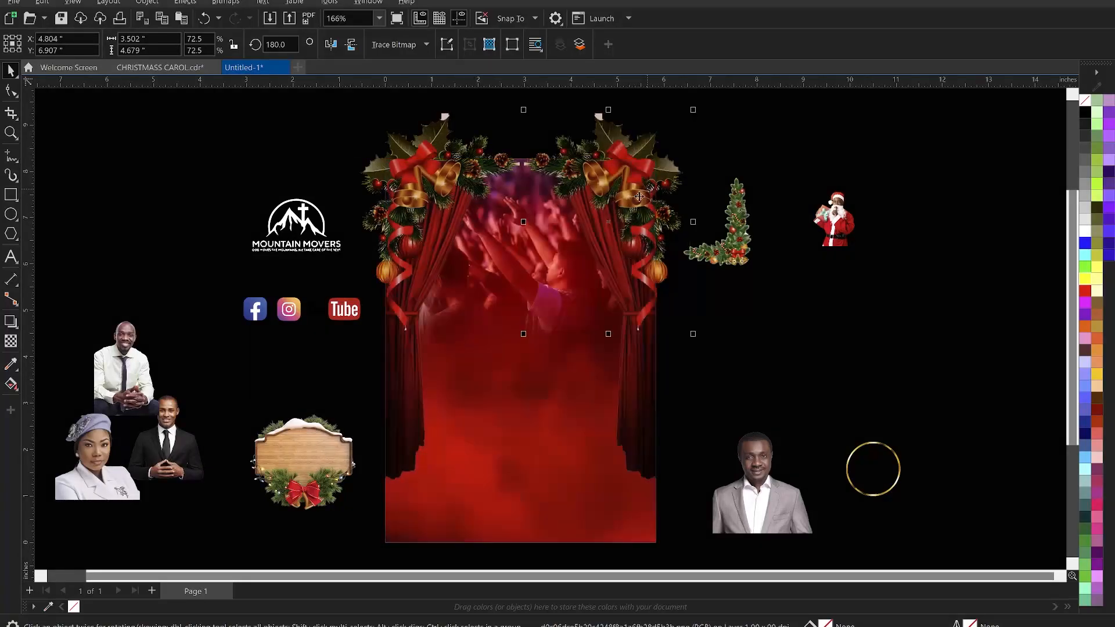
# - Select both corner ornaments and scale them together to about 6.2 inches wide
pyautogui.click(417, 197)
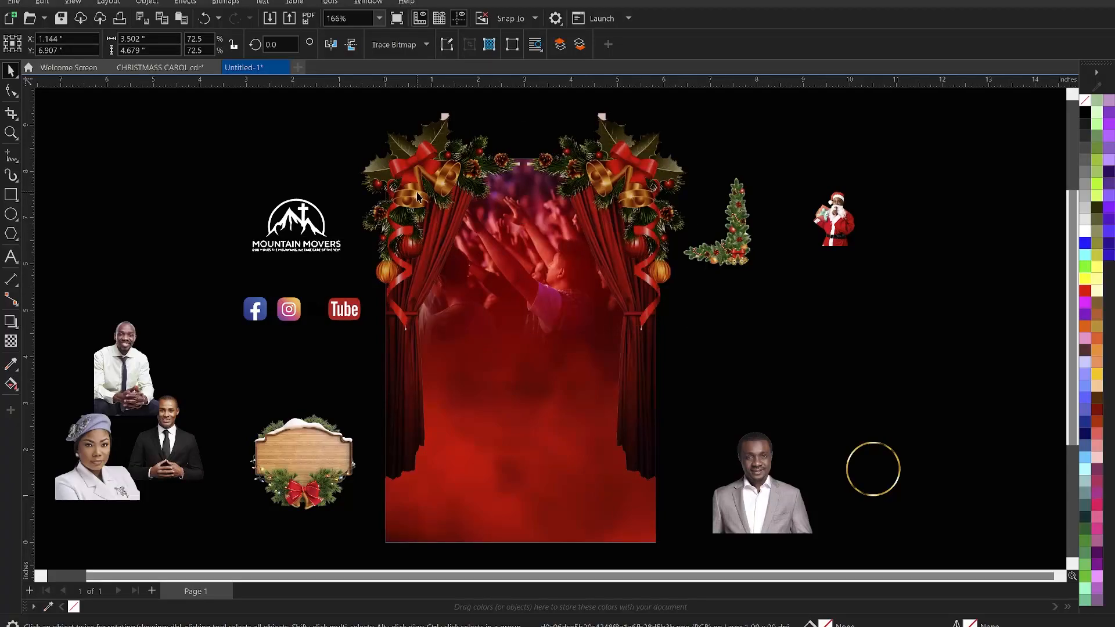
pyautogui.keyDown('shift'); pyautogui.click(651, 233); pyautogui.keyUp('shift')
pyautogui.moveTo(694, 336); pyautogui.dragTo(681, 333)
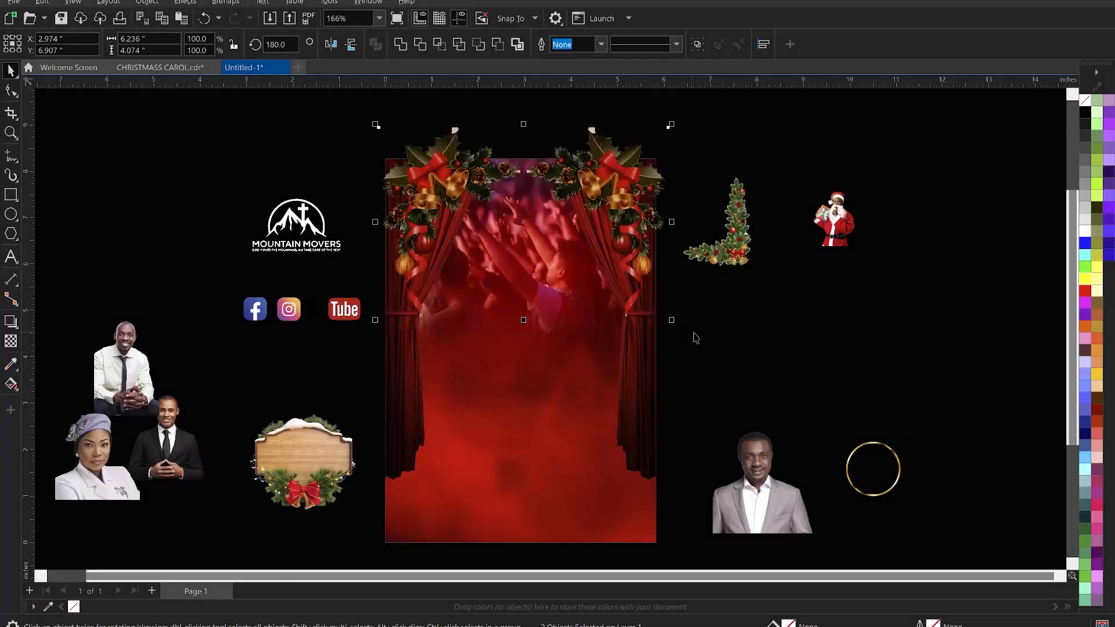
# - Shift the right ornament outward and drag both ornaments further up into the top corners
pyautogui.click(632, 218)
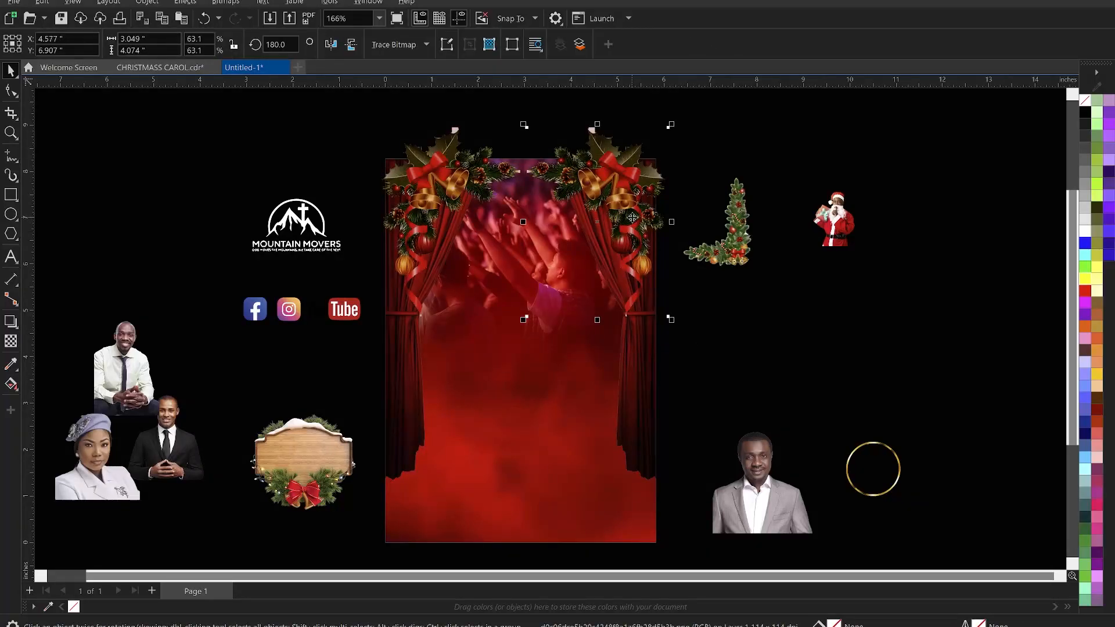
pyautogui.press('Delete')
pyautogui.press('Right')
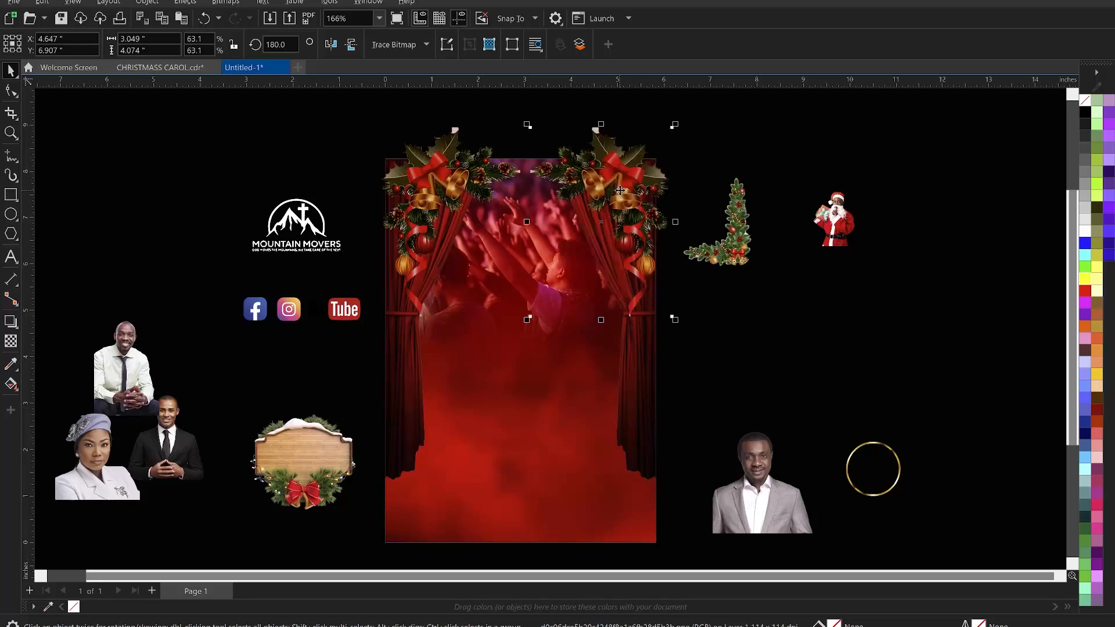
pyautogui.moveTo(620, 191); pyautogui.dragTo(638, 177)
pyautogui.moveTo(444, 190); pyautogui.dragTo(427, 173)
# - Select both corner ornaments and group them together
pyautogui.click(428, 186)
pyautogui.keyDown('shift'); pyautogui.click(664, 161); pyautogui.keyUp('shift')
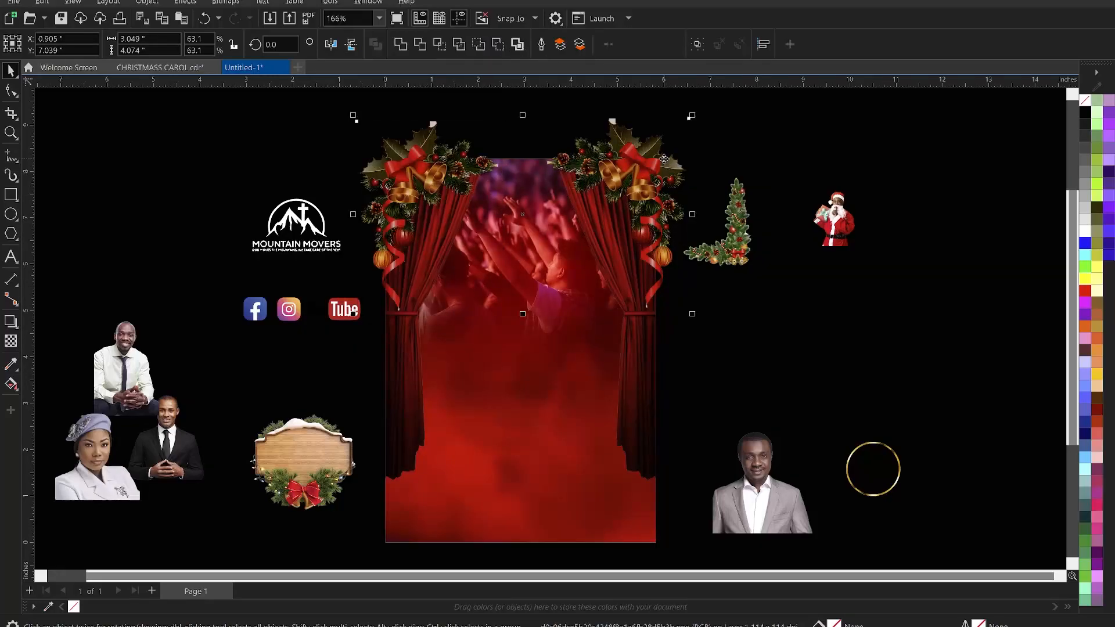
pyautogui.hotkey('ctrl', 'g')
pyautogui.click(754, 146)
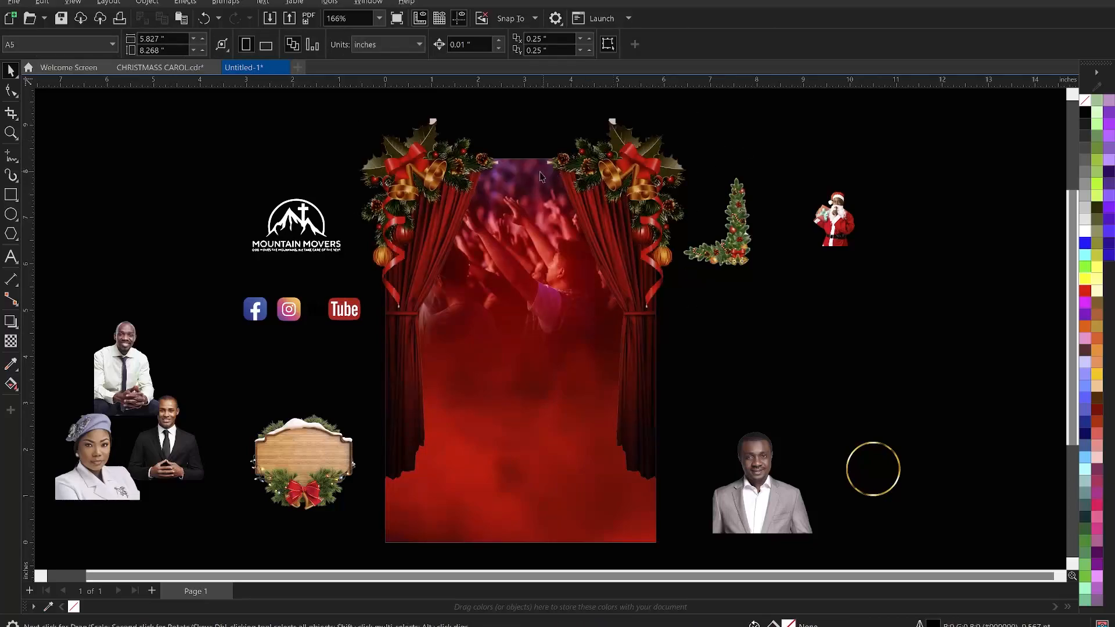
# - Place the grouped ornaments inside the background frame as a PowerClip so they are trimmed to the page
pyautogui.click(626, 172)
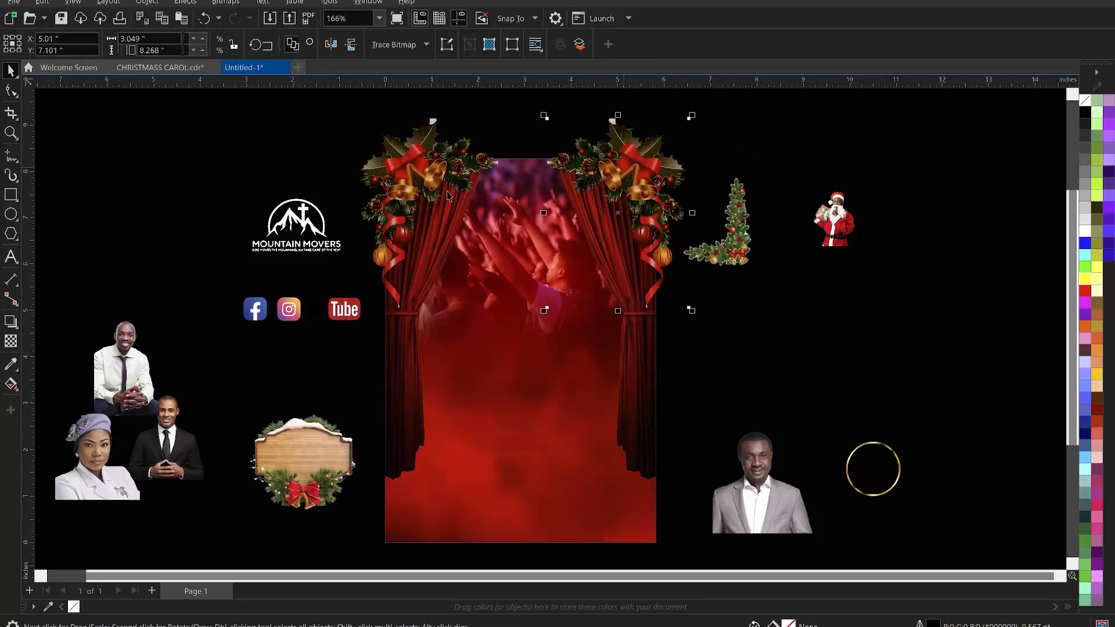
pyautogui.keyDown('shift'); pyautogui.click(425, 170); pyautogui.keyUp('shift')
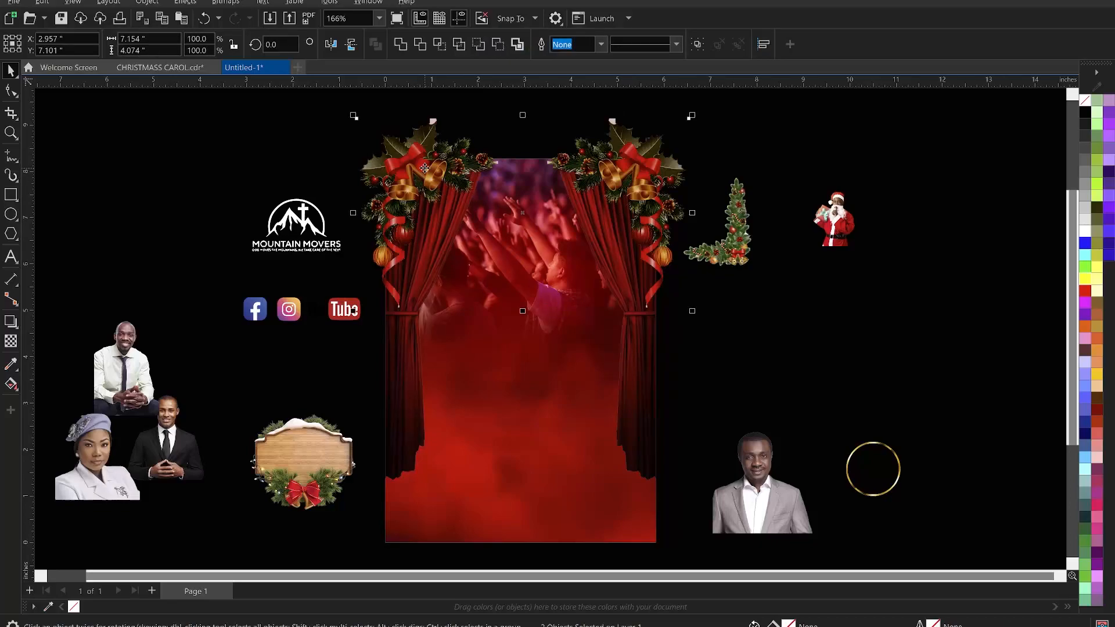
pyautogui.rightClick(425, 168)
pyautogui.click(490, 356)
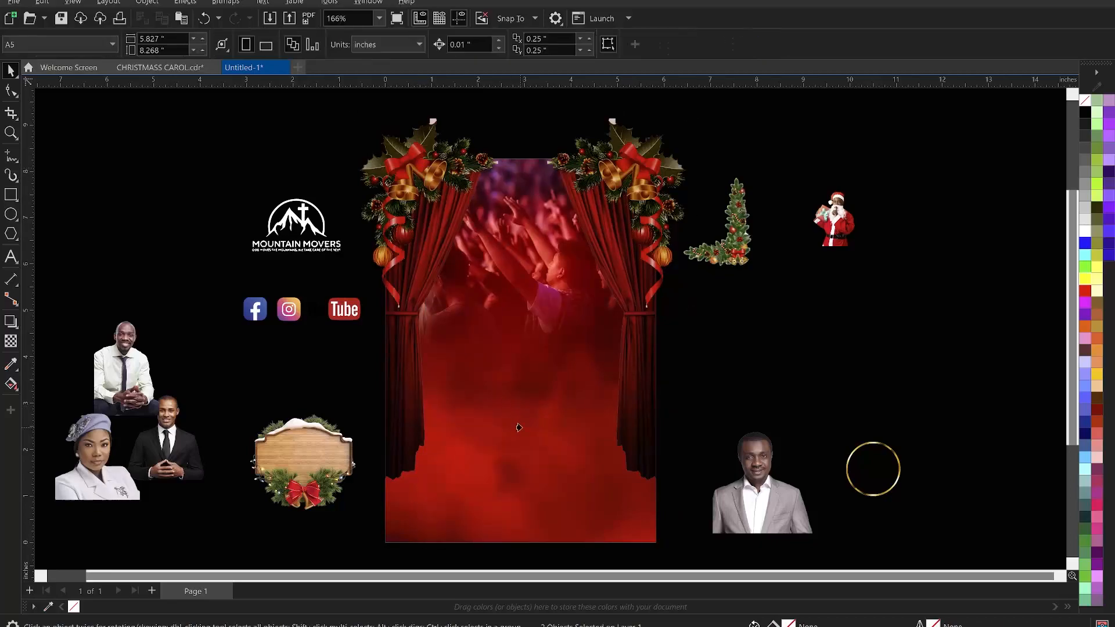
pyautogui.click(525, 447)
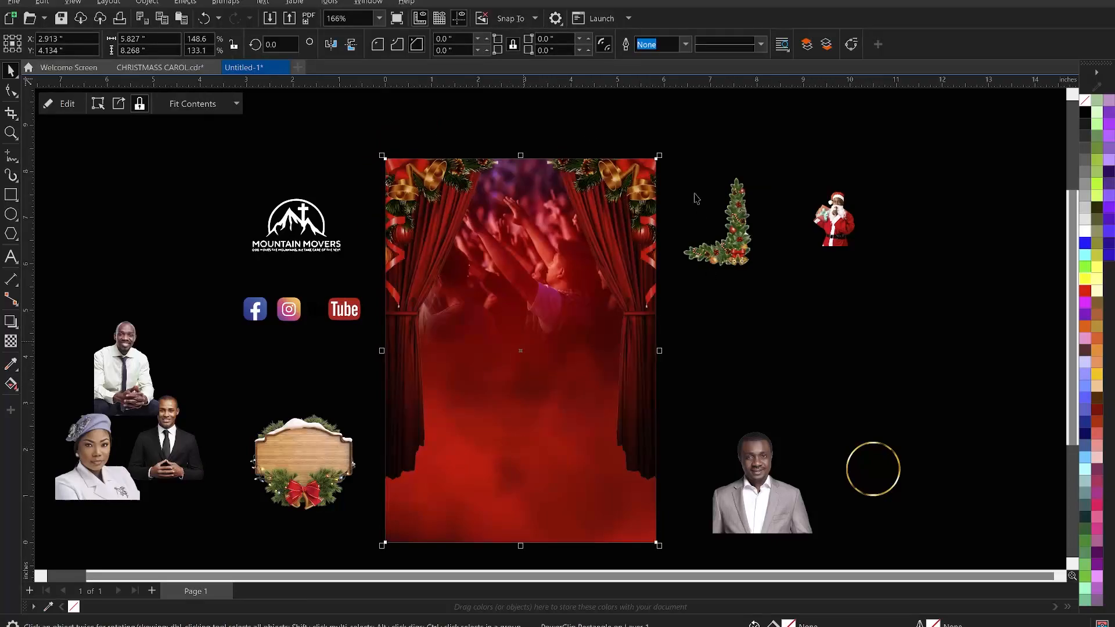
pyautogui.click(683, 126)
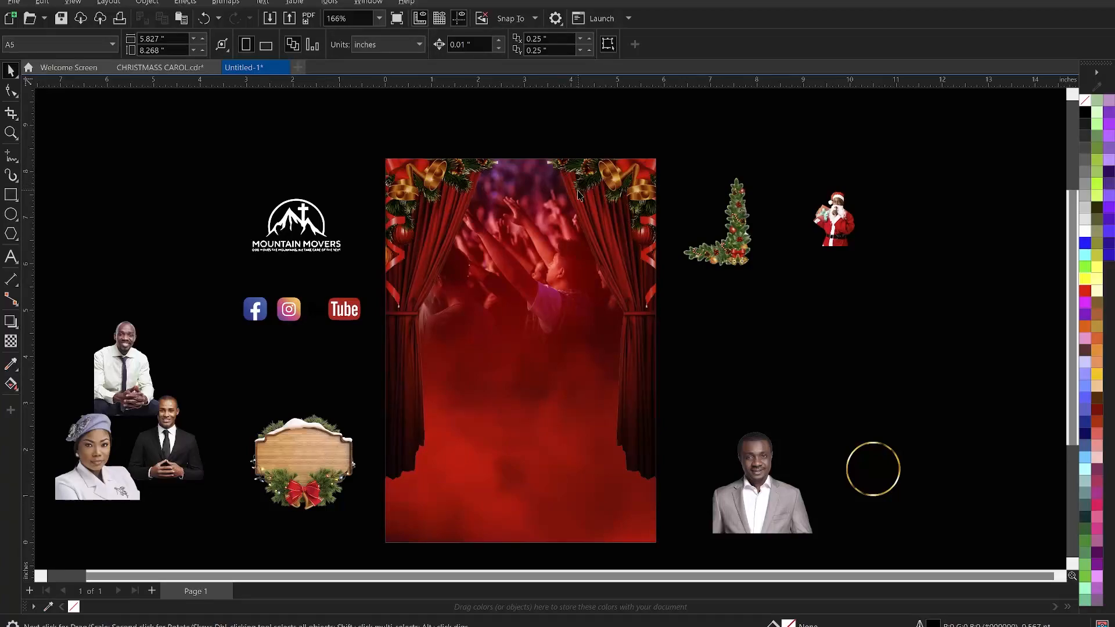
# - Move the Mountain Movers logo to the top centre of the page and scale it to about 1.4 inches wide
pyautogui.press('z')
pyautogui.moveTo(372, 144); pyautogui.dragTo(668, 546)
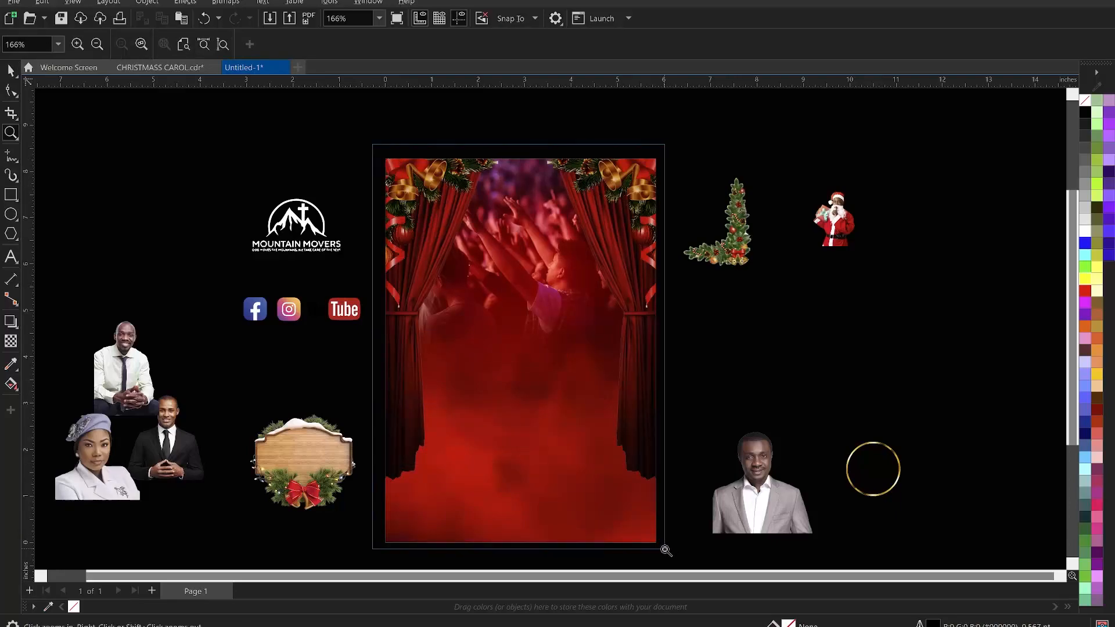
pyautogui.press('space')
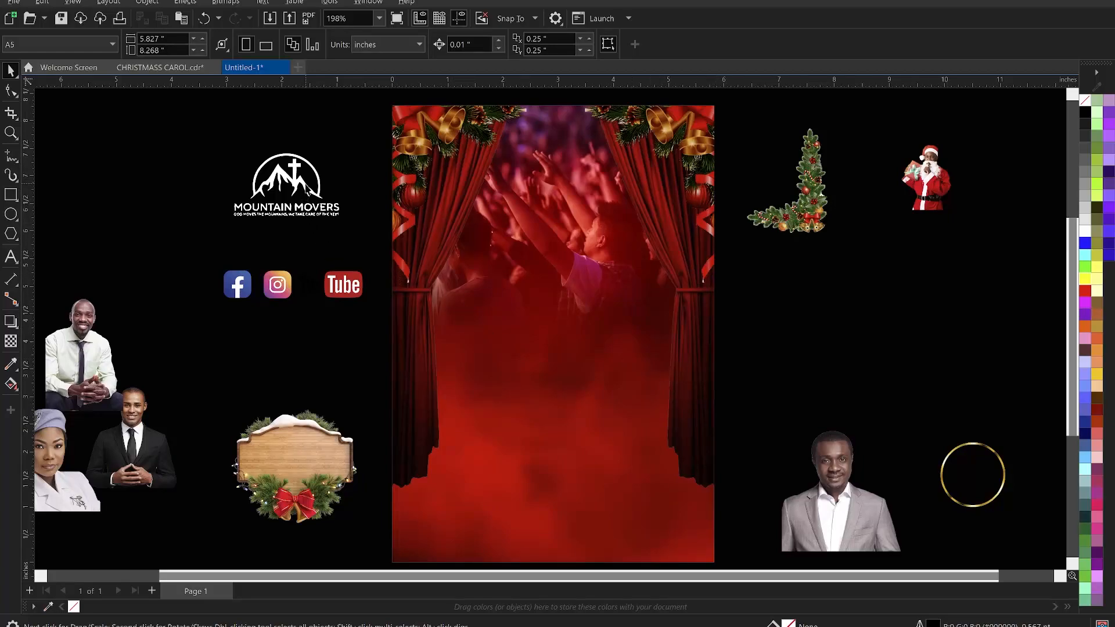
pyautogui.click(308, 189)
pyautogui.moveTo(344, 220); pyautogui.dragTo(329, 223)
pyautogui.moveTo(314, 185); pyautogui.dragTo(569, 163)
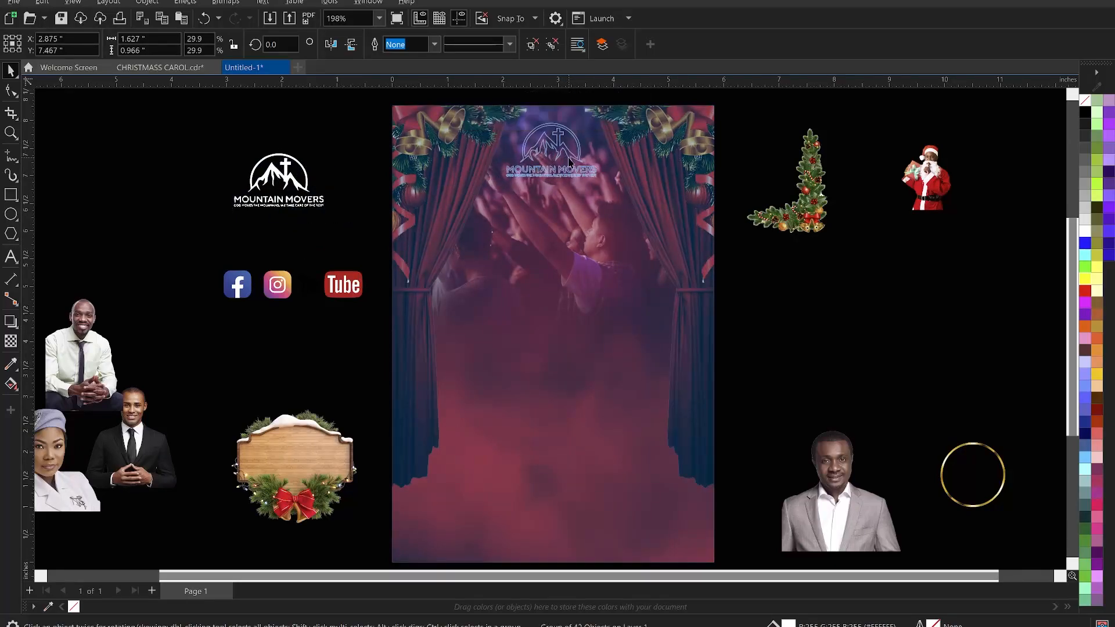
pyautogui.keyDown('shift'); pyautogui.click(621, 188); pyautogui.keyUp('shift')
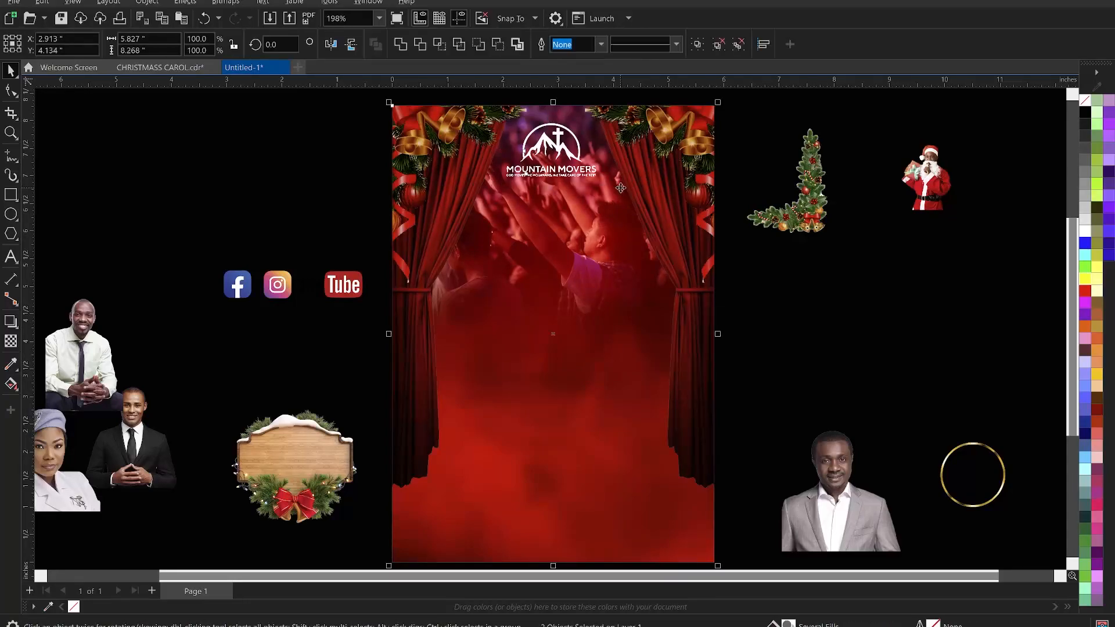
pyautogui.click(591, 169)
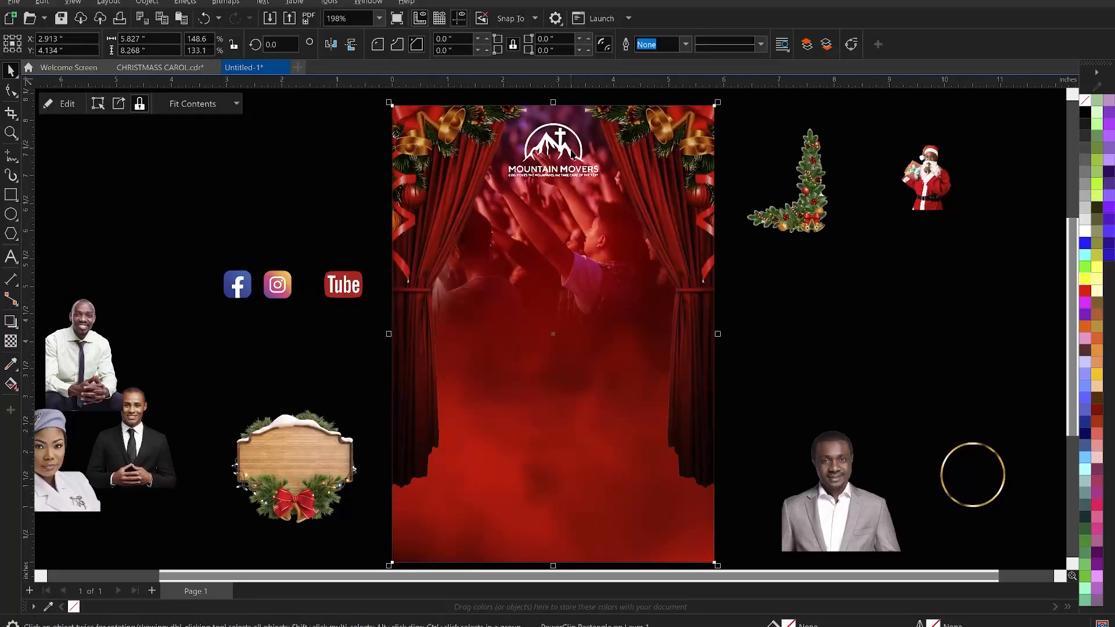
pyautogui.moveTo(604, 185); pyautogui.dragTo(598, 183)
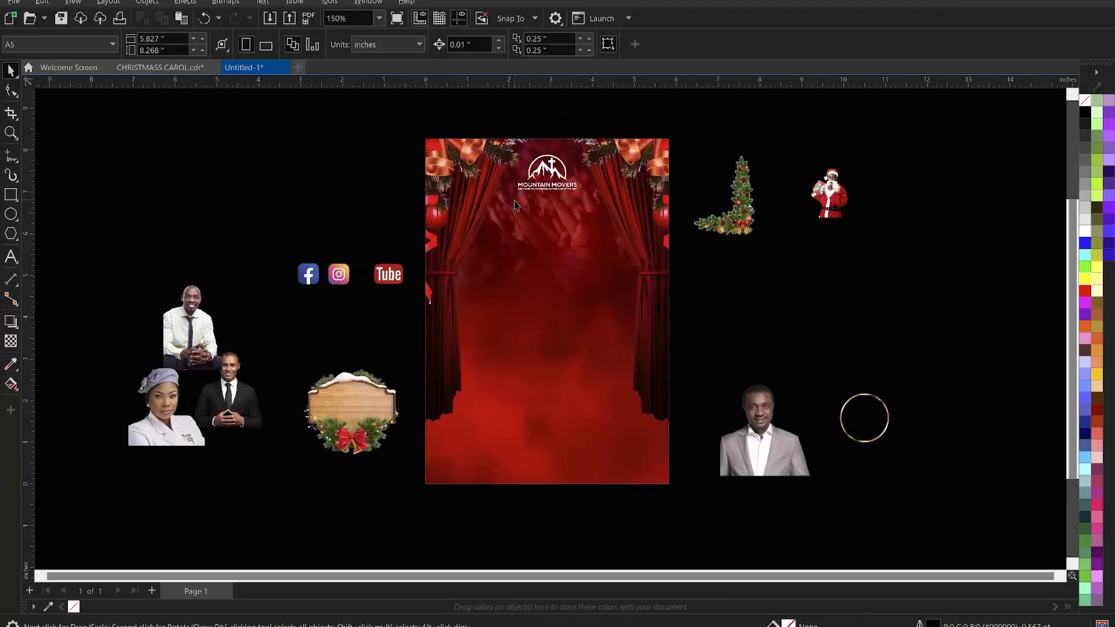
# - Move the gold ring onto the upper-left area of the page and enlarge it to about 3.8 inches wide
pyautogui.scroll(1, 516, 206)
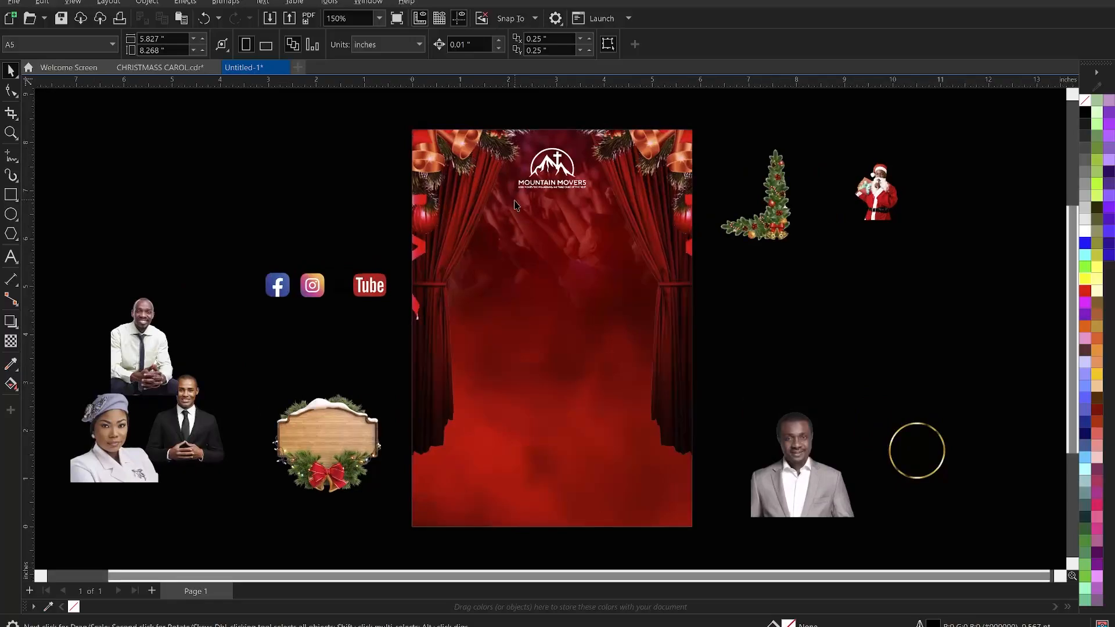
pyautogui.click(554, 169)
pyautogui.click(775, 318)
pyautogui.click(917, 428)
pyautogui.moveTo(933, 424); pyautogui.dragTo(515, 238)
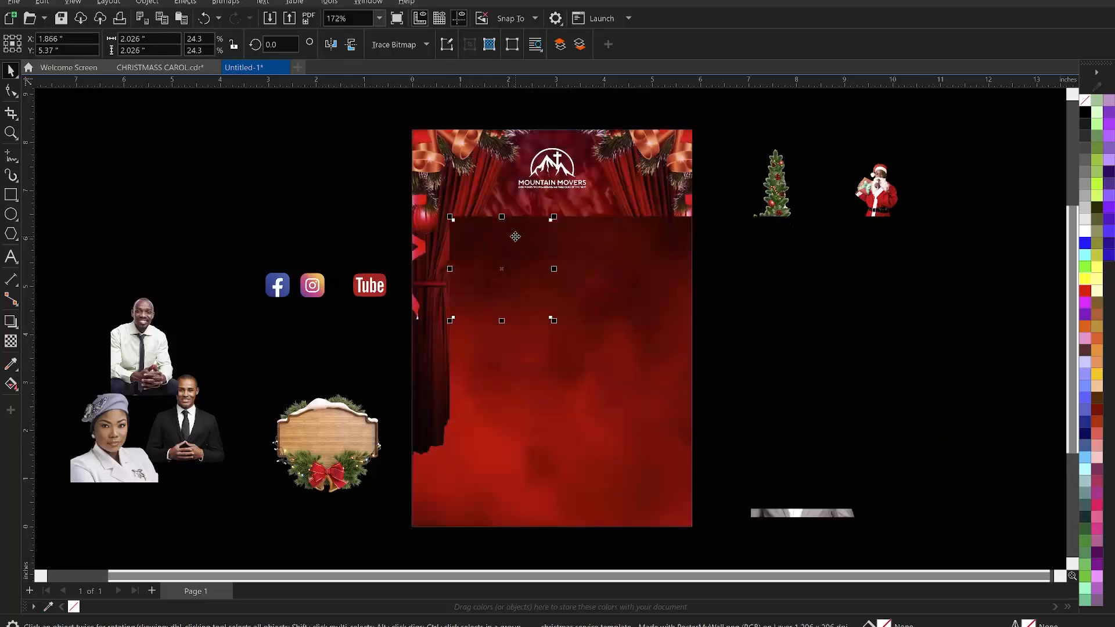
pyautogui.moveTo(555, 326); pyautogui.dragTo(604, 362)
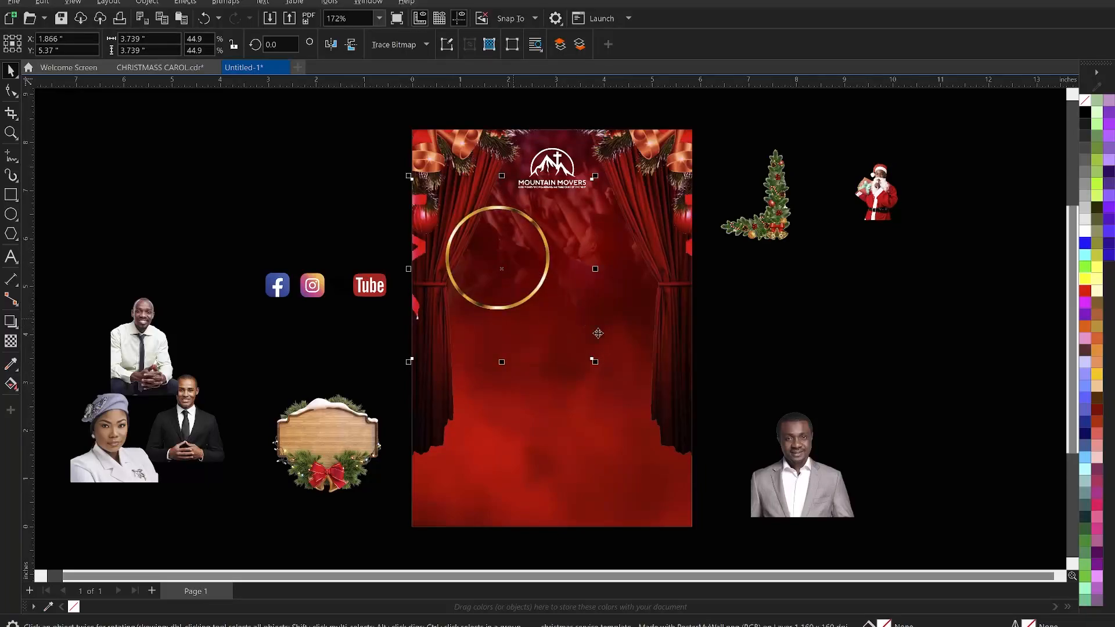
pyautogui.moveTo(598, 365)
pyautogui.mouseDown()
pyautogui.moveTo(577, 349)
pyautogui.moveTo(604, 373)
pyautogui.mouseUp()
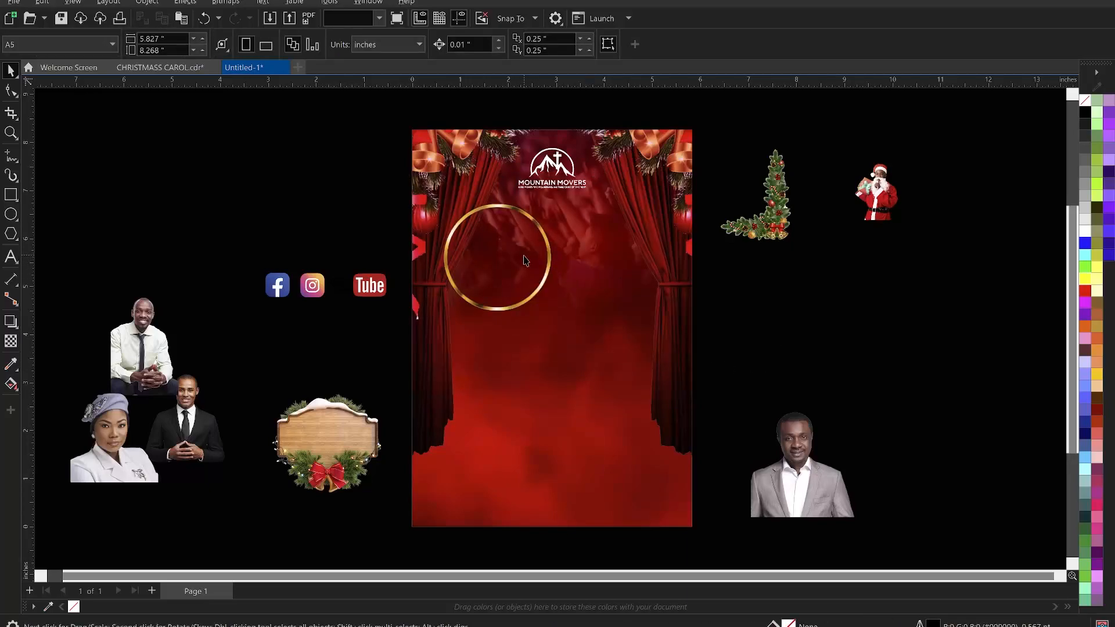
# - Crop the gold ring bitmap's empty left and right margins inward using the Shape tool
pyautogui.click(11, 90)
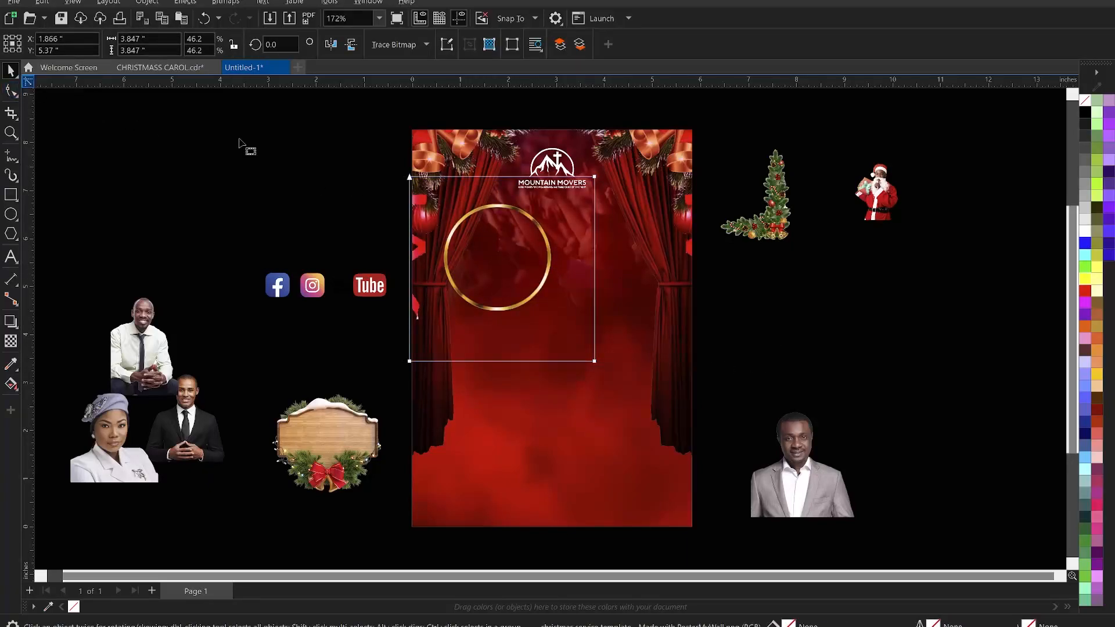
pyautogui.moveTo(314, 129); pyautogui.dragTo(469, 404)
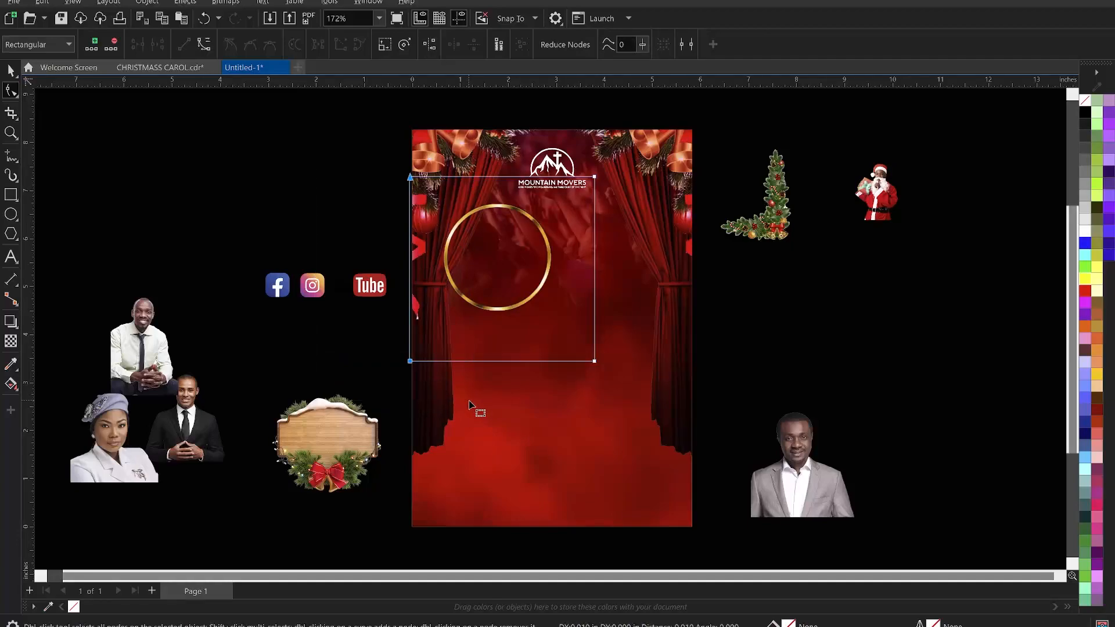
pyautogui.press('Right')
pyautogui.press('Right')
pyautogui.press('Right')
pyautogui.press('Right')
pyautogui.press('Right')
pyautogui.press('Right')
pyautogui.press('Right')
pyautogui.press('Right')
pyautogui.press('Right')
pyautogui.press('Right')
pyautogui.press('Right')
pyautogui.press('Right')
pyautogui.press('Right')
pyautogui.press('Right')
pyautogui.press('Right')
pyautogui.press('Right')
pyautogui.press('Right')
pyautogui.press('Right')
pyautogui.press('Right')
pyautogui.press('Right')
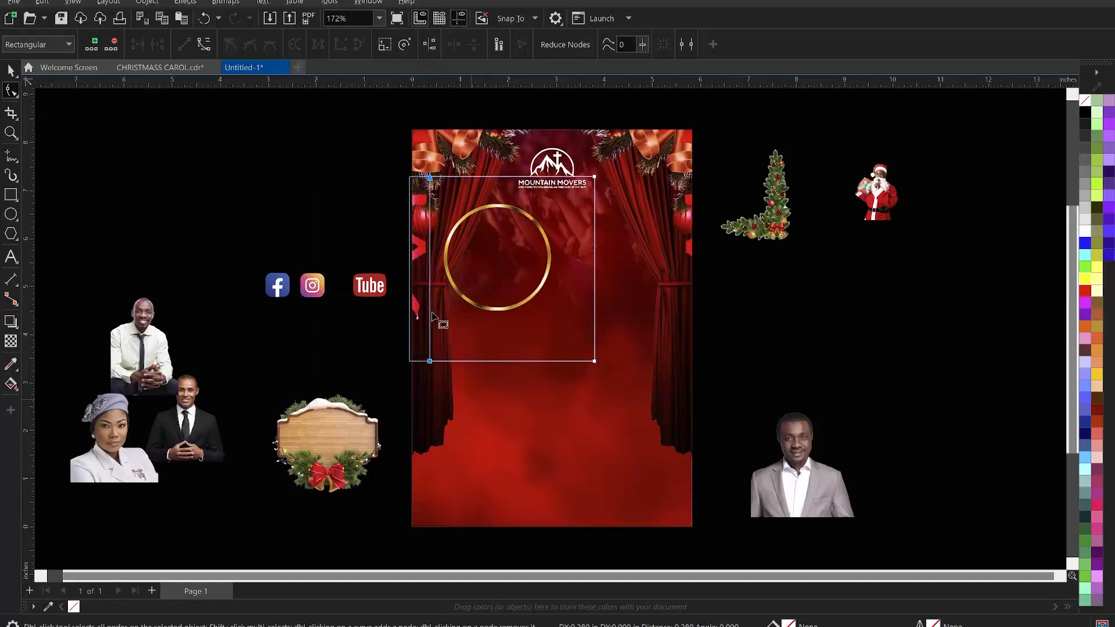
pyautogui.press('Right')
pyautogui.press('Right')
pyautogui.press('Right')
pyautogui.press('Right')
pyautogui.press('Right')
pyautogui.press('Right')
pyautogui.press('Right')
pyautogui.press('Right')
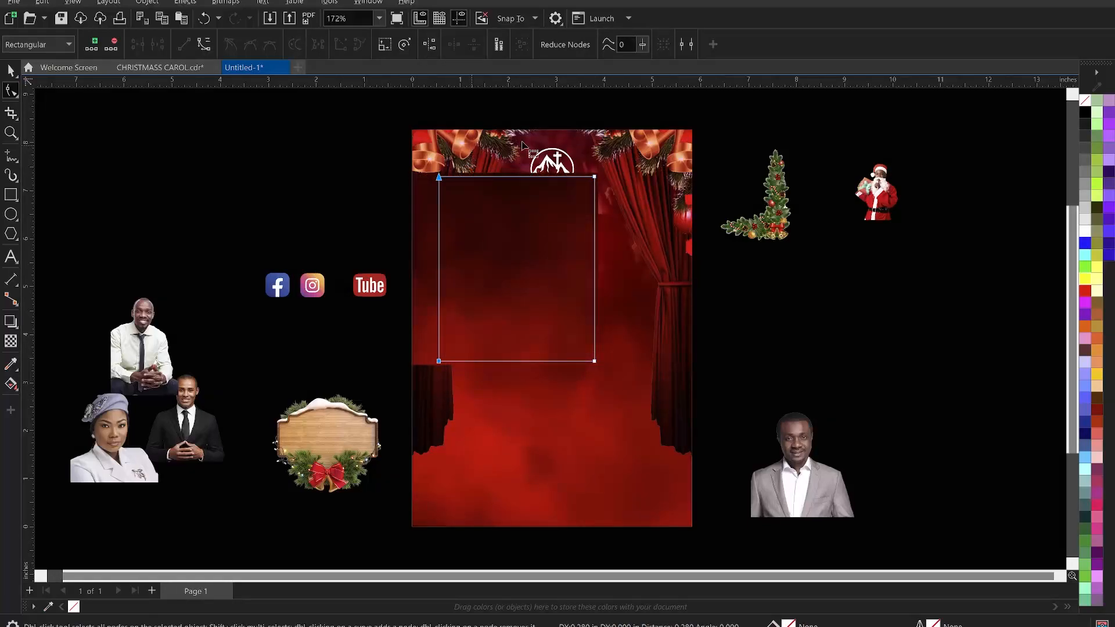
pyautogui.moveTo(548, 172); pyautogui.dragTo(660, 416)
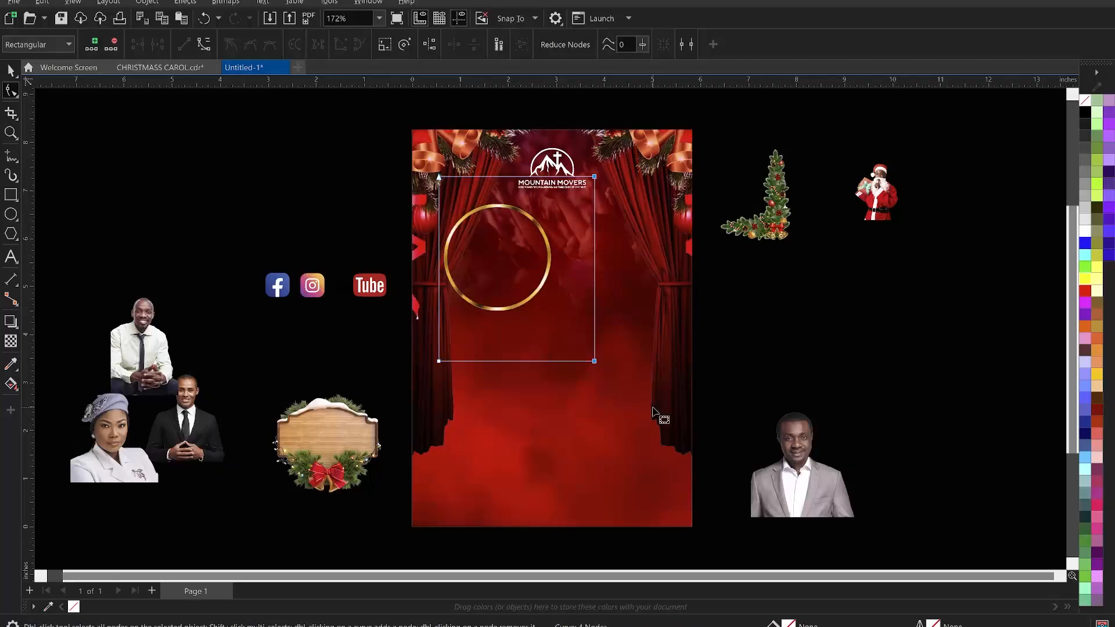
pyautogui.press('Left')
pyautogui.press('Left')
pyautogui.press('Left')
pyautogui.press('Left')
pyautogui.press('Left')
pyautogui.press('Left')
pyautogui.press('Left')
pyautogui.press('Left')
pyautogui.press('Left')
pyautogui.press('Left')
pyautogui.press('Left')
pyautogui.press('Left')
pyautogui.press('Left')
pyautogui.press('Left')
pyautogui.press('Left')
pyautogui.press('Left')
pyautogui.press('Left')
pyautogui.press('Left')
pyautogui.press('Left')
pyautogui.press('Left')
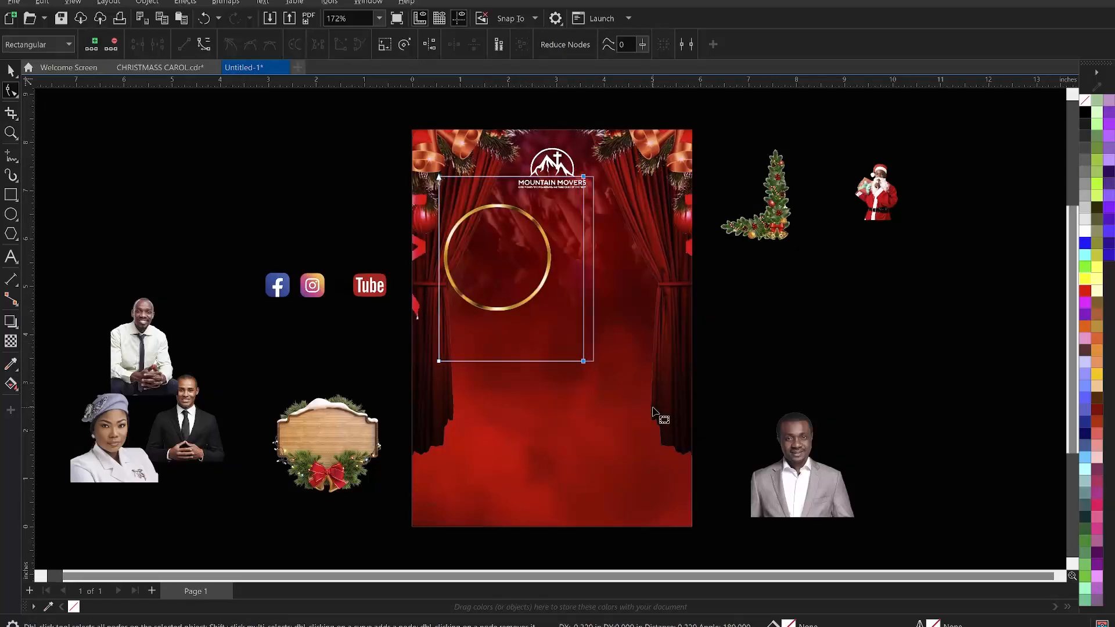
pyautogui.press('Left')
pyautogui.press('Left')
pyautogui.press('Left')
pyautogui.press('Left')
pyautogui.press('Left')
pyautogui.press('Left')
pyautogui.press('Left')
pyautogui.press('Left')
pyautogui.press('Left')
pyautogui.press('Left')
pyautogui.press('Left')
pyautogui.press('Left')
pyautogui.press('Left')
pyautogui.press('Left')
pyautogui.press('Left')
pyautogui.press('Left')
pyautogui.press('Left')
pyautogui.press('Left')
pyautogui.press('Left')
pyautogui.press('Left')
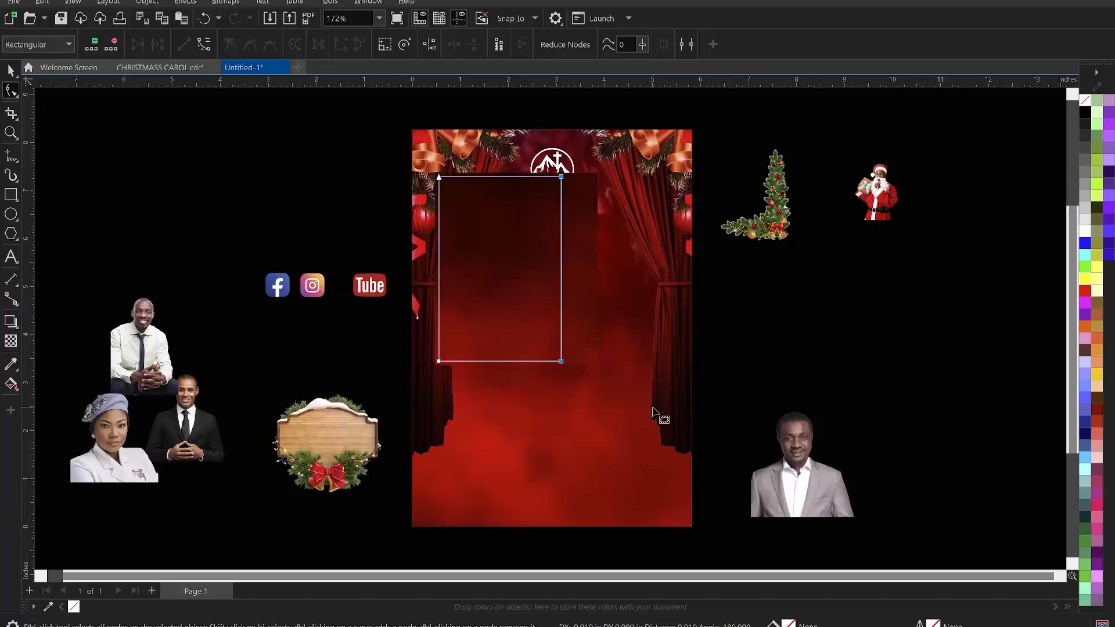
pyautogui.press('Left')
pyautogui.press('Left')
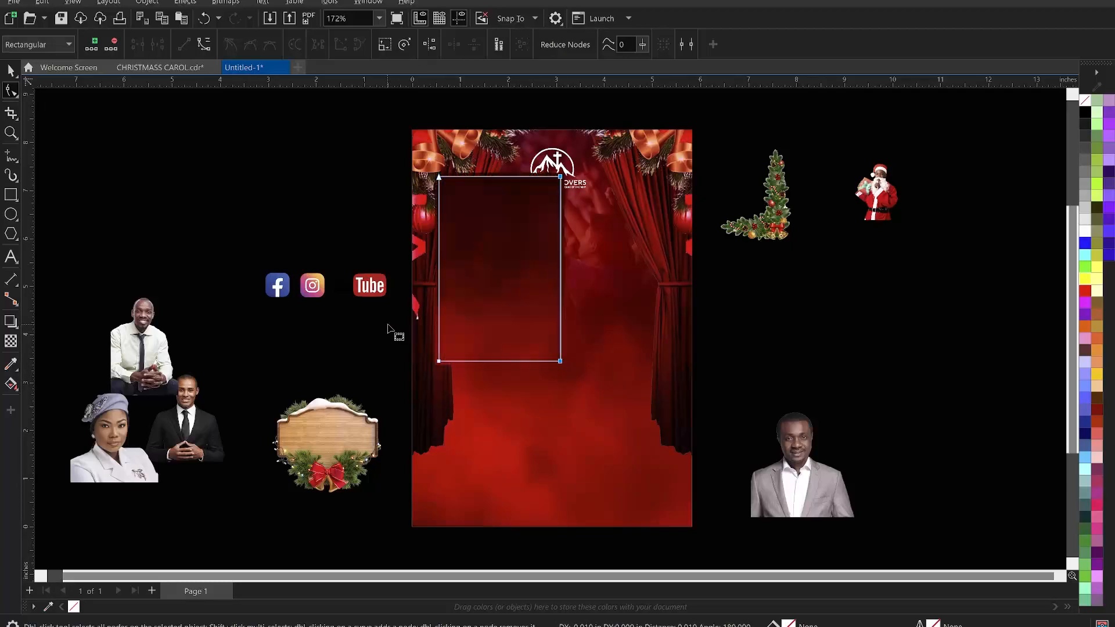
pyautogui.press('Left')
pyautogui.press('Left')
pyautogui.press('Left')
pyautogui.press('Left')
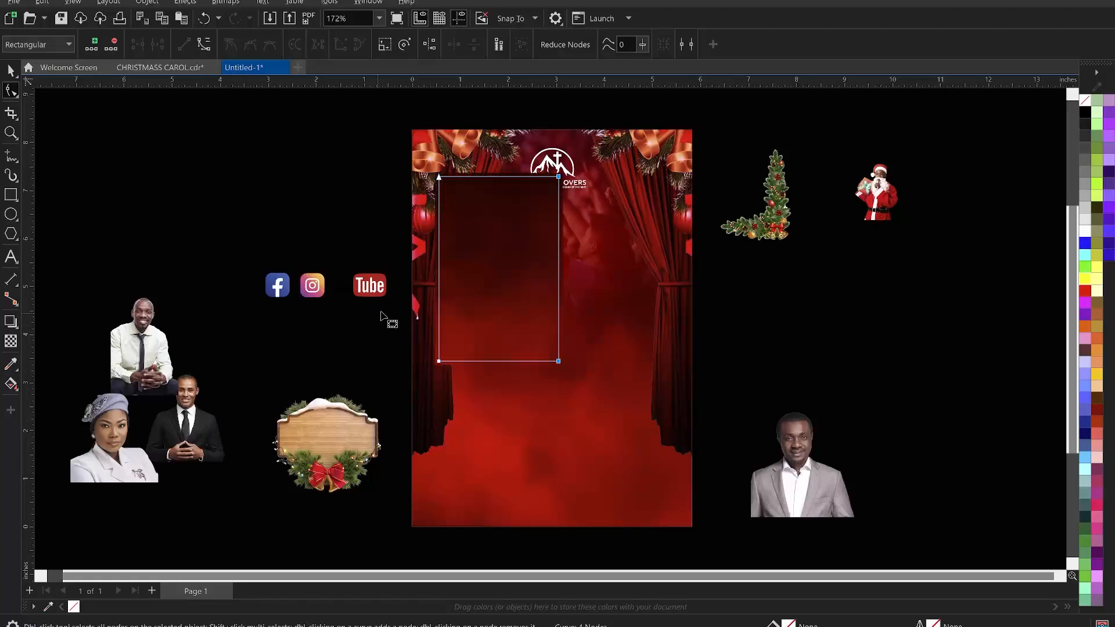
# - Crop the gold ring bitmap's empty bottom and top margins inward with the Shape tool
pyautogui.moveTo(331, 319); pyautogui.dragTo(630, 386)
pyautogui.press('Up')
pyautogui.press('Up')
pyautogui.press('Up')
pyautogui.press('Up')
pyautogui.press('Up')
pyautogui.press('Up')
pyautogui.press('Up')
pyautogui.press('Up')
pyautogui.press('Up')
pyautogui.press('Up')
pyautogui.press('Up')
pyautogui.press('Up')
pyautogui.press('Up')
pyautogui.press('Up')
pyautogui.press('Up')
pyautogui.press('Up')
pyautogui.press('Up')
pyautogui.press('Up')
pyautogui.press('Up')
pyautogui.press('Up')
pyautogui.press('Up')
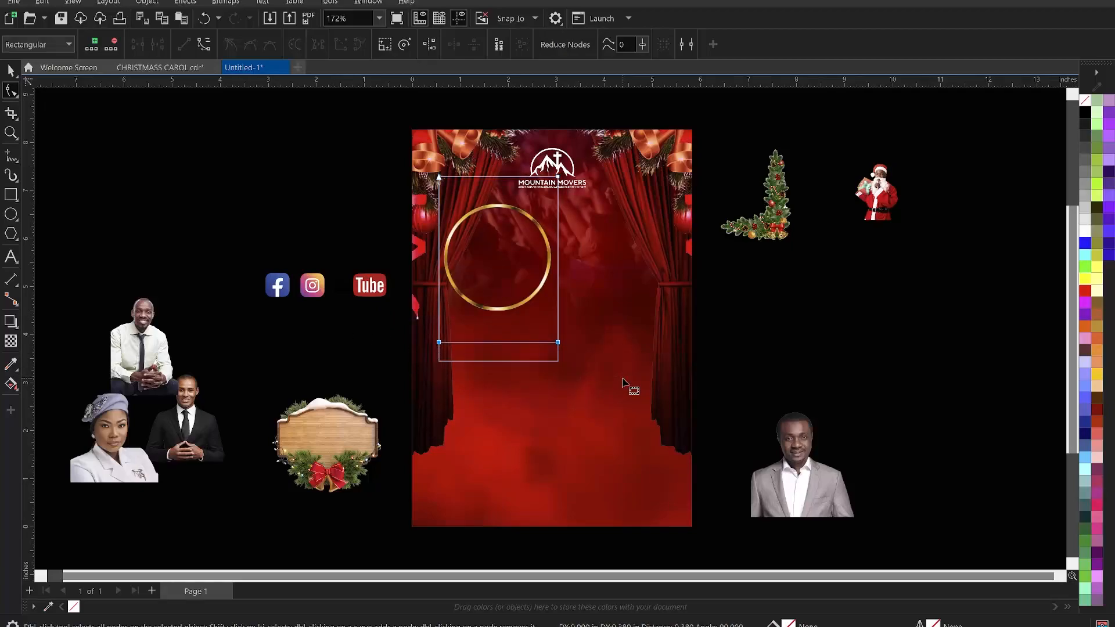
pyautogui.press('Up')
pyautogui.press('Up')
pyautogui.press('Up')
pyautogui.press('Up')
pyautogui.press('Up')
pyautogui.press('Up')
pyautogui.press('Up')
pyautogui.press('Up')
pyautogui.press('Up')
pyautogui.press('Up')
pyautogui.press('Up')
pyautogui.press('Up')
pyautogui.press('Up')
pyautogui.press('Up')
pyautogui.press('Up')
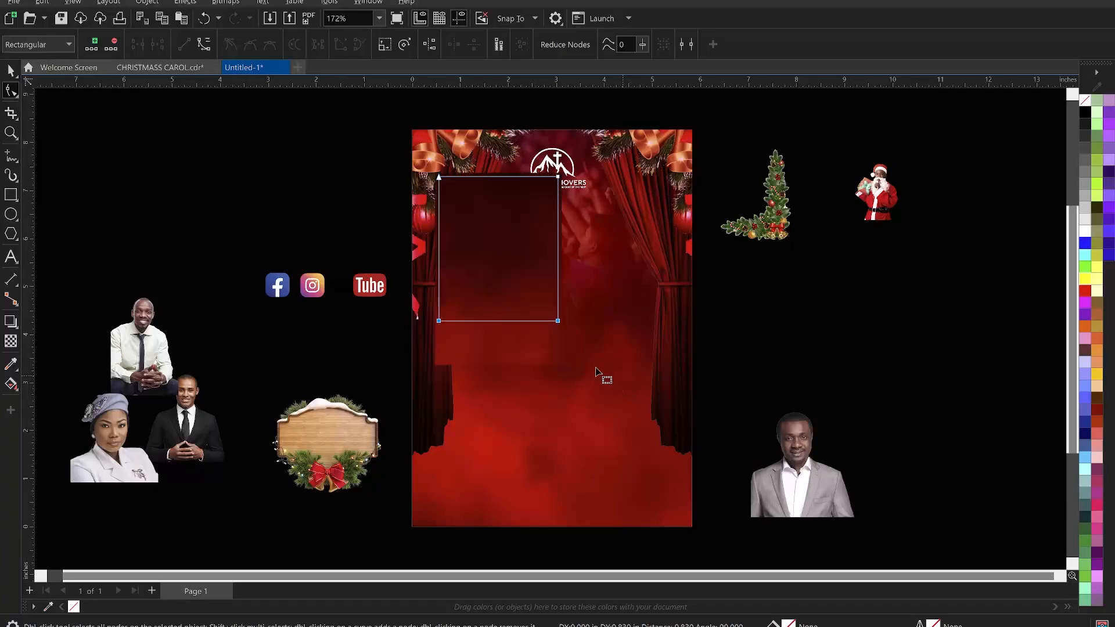
pyautogui.moveTo(317, 130); pyautogui.dragTo(615, 211)
pyautogui.press('Down')
pyautogui.press('Down')
pyautogui.press('Down')
pyautogui.press('Down')
pyautogui.press('Down')
pyautogui.press('Down')
pyautogui.press('Down')
pyautogui.press('Down')
pyautogui.press('Down')
pyautogui.press('Down')
pyautogui.press('Down')
pyautogui.press('Down')
pyautogui.press('Down')
pyautogui.press('Down')
pyautogui.press('Down')
pyautogui.press('Down')
pyautogui.press('Down')
pyautogui.press('Down')
pyautogui.press('Down')
pyautogui.press('Down')
pyautogui.press('Down')
pyautogui.press('Down')
pyautogui.press('Down')
pyautogui.press('Down')
pyautogui.press('Down')
pyautogui.press('Down')
pyautogui.press('Down')
pyautogui.press('Down')
pyautogui.press('Down')
pyautogui.press('Down')
pyautogui.press('Down')
pyautogui.press('Down')
pyautogui.press('Down')
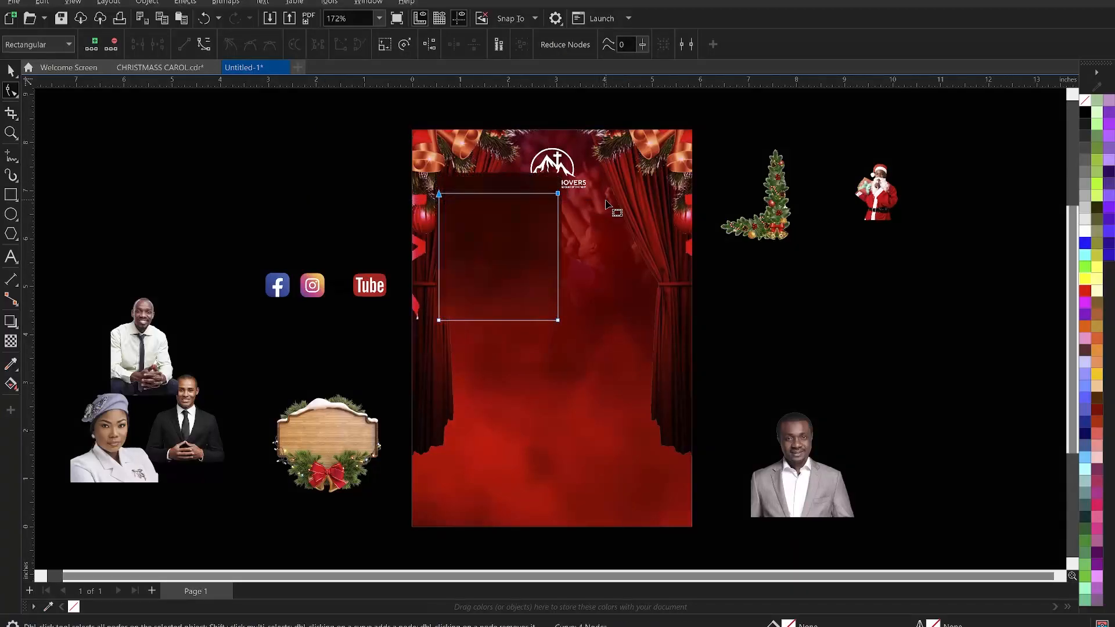
pyautogui.press('Escape')
pyautogui.press('space')
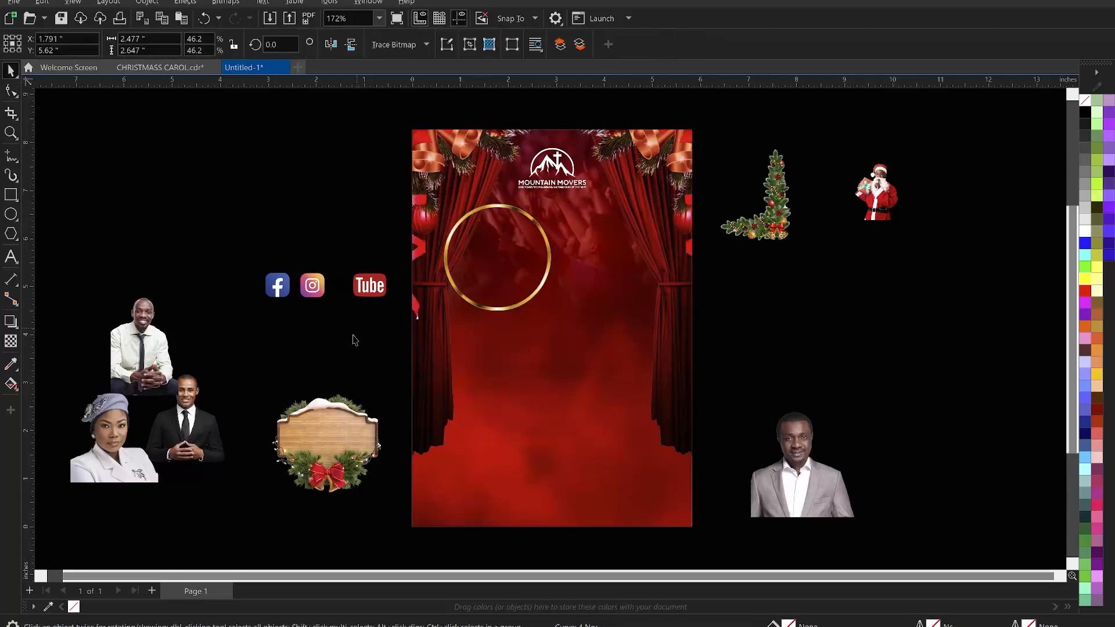
# - Move the wooden sign onto the page over the ring's lower half and resize it to about 3.3 inches wide
pyautogui.click(326, 445)
pyautogui.moveTo(325, 445); pyautogui.dragTo(504, 333)
pyautogui.moveTo(560, 409); pyautogui.dragTo(564, 382)
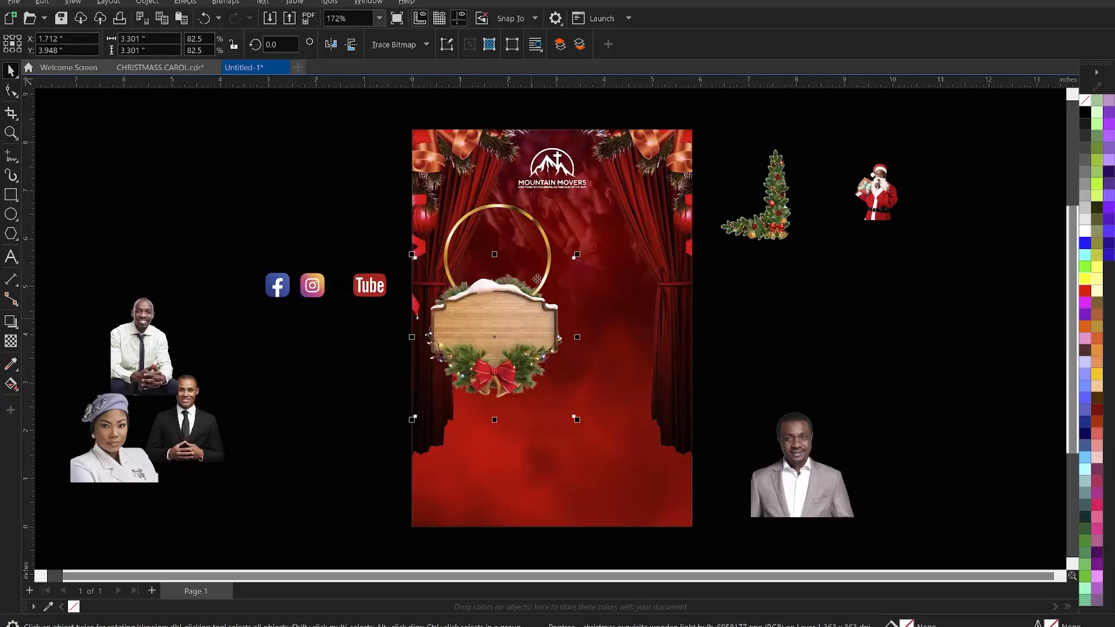
# - Align the wooden sign and gold ring on their vertical centres
pyautogui.keyDown('shift'); pyautogui.click(506, 223); pyautogui.keyUp('shift')
pyautogui.press('c')
pyautogui.click(793, 310)
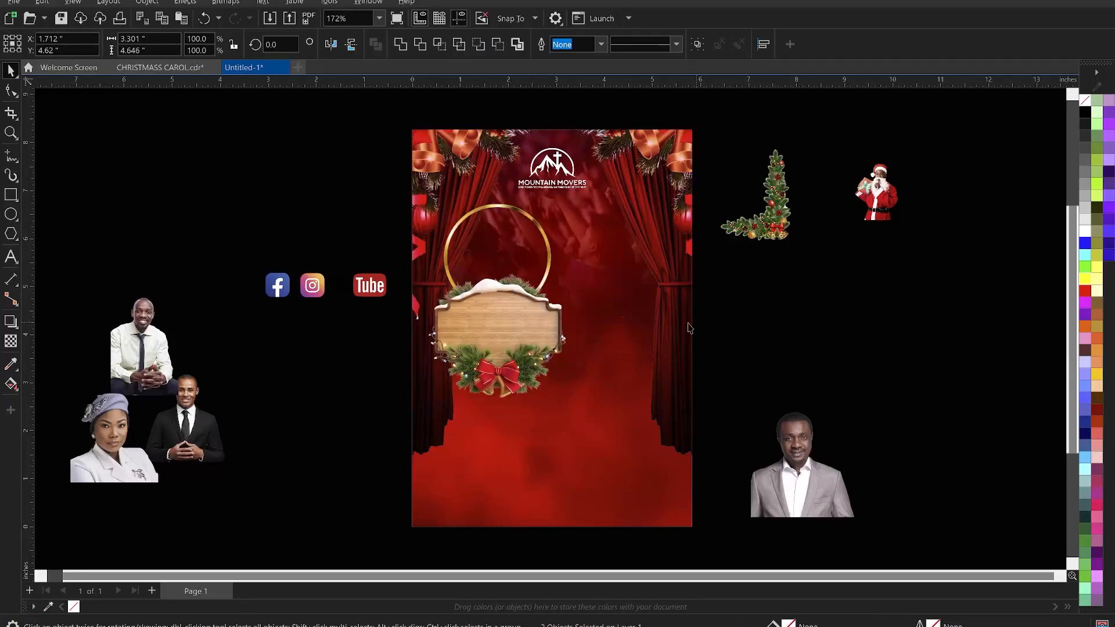
pyautogui.scroll(1, 590, 332)
pyautogui.scroll(4, 584, 341)
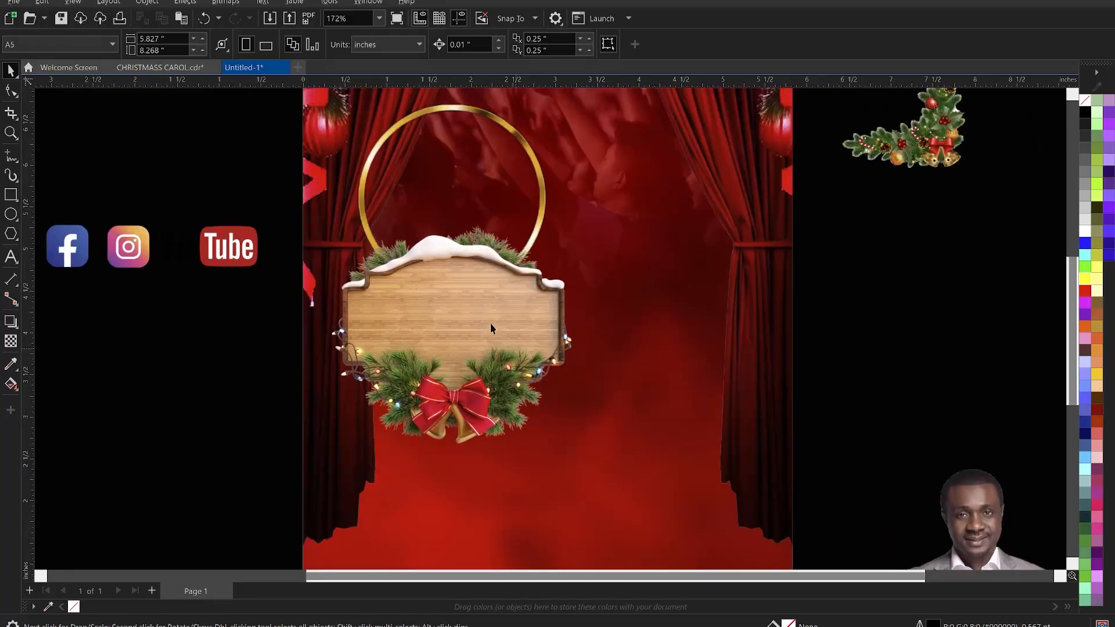
pyautogui.scroll(-4, 472, 293)
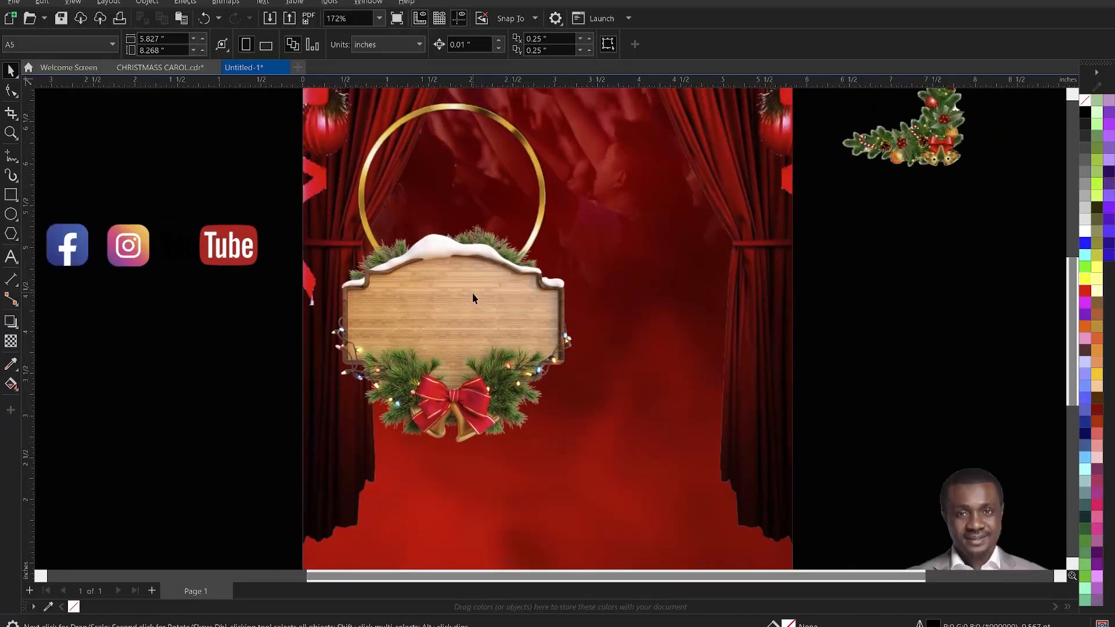
pyautogui.scroll(-1, 449, 253)
pyautogui.press('z')
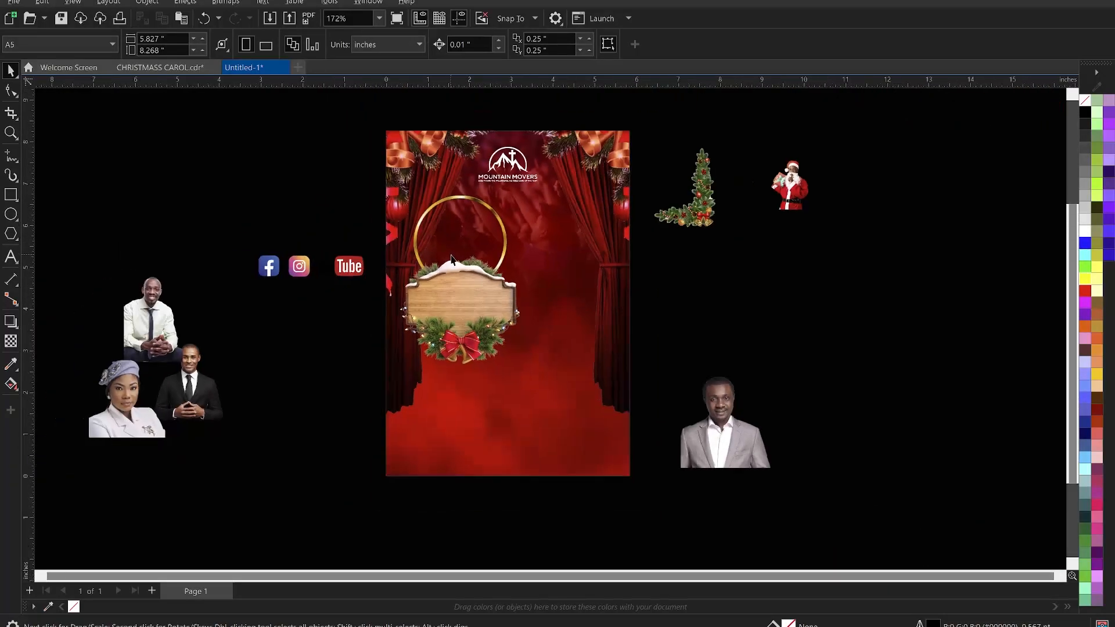
# - Draw a circle about 2 inches wide and centre it on the gold ring
pyautogui.moveTo(361, 110); pyautogui.dragTo(660, 494)
pyautogui.press('space')
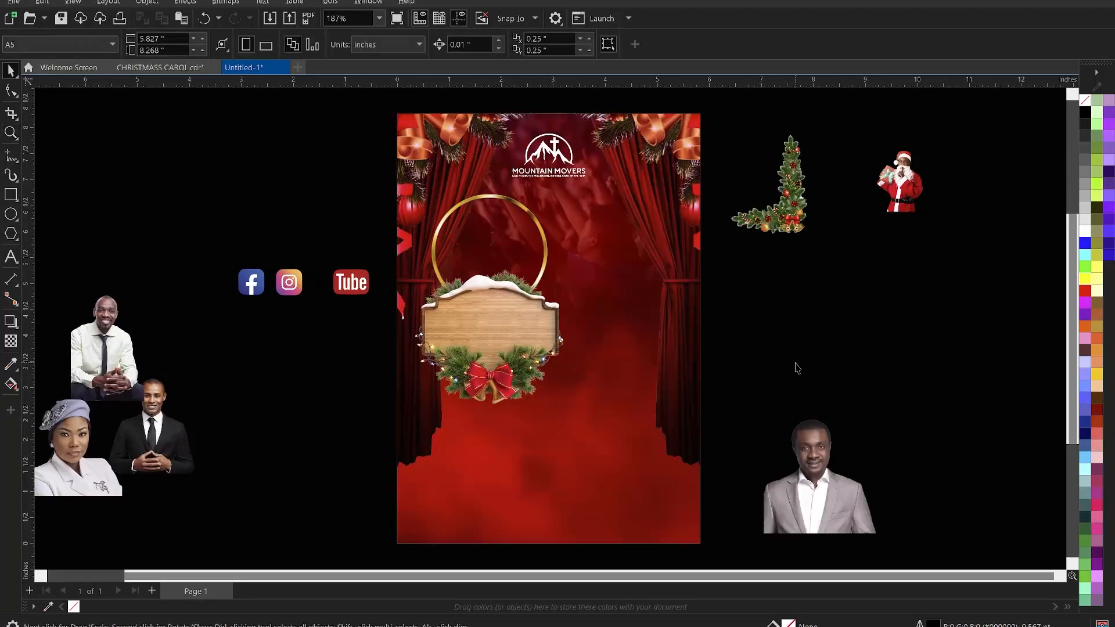
pyautogui.click(474, 204)
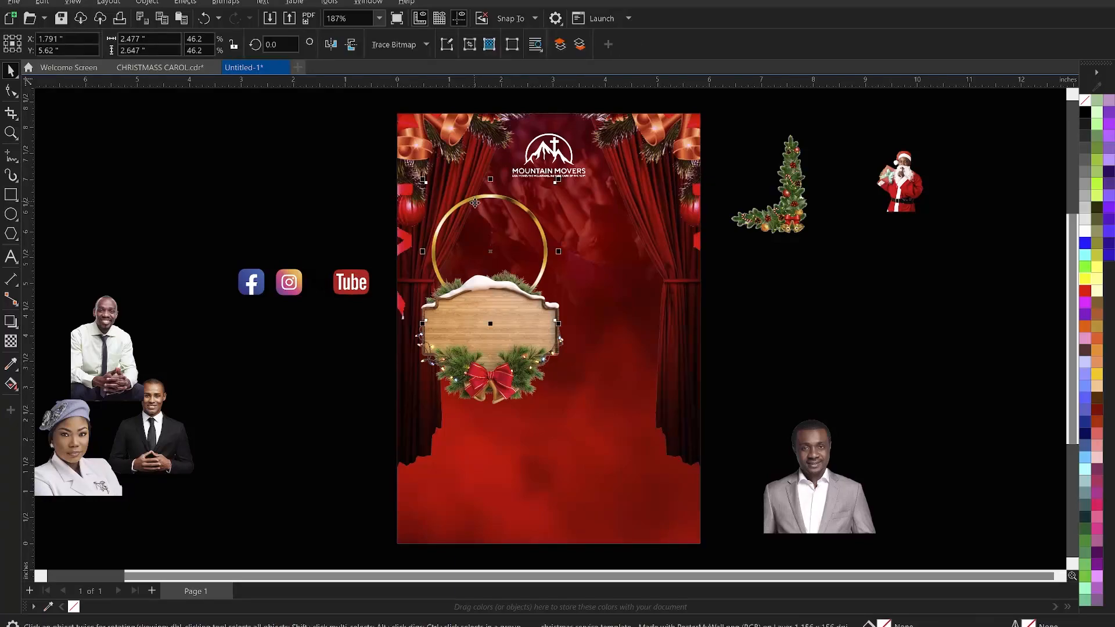
pyautogui.click(13, 214)
pyautogui.moveTo(590, 228); pyautogui.dragTo(695, 333)
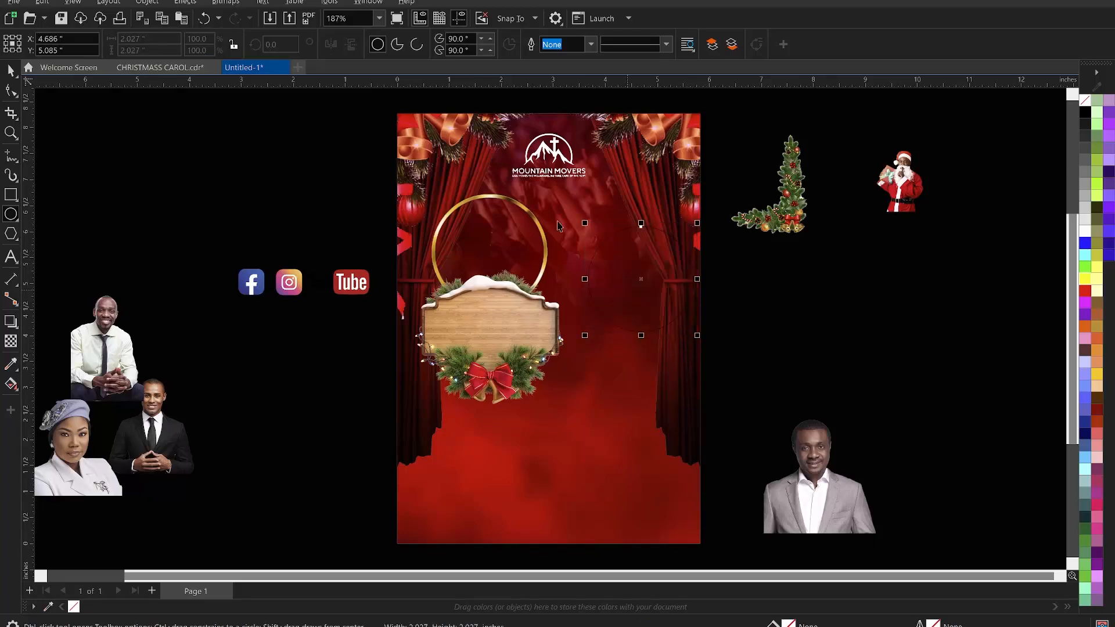
pyautogui.press('space')
pyautogui.keyDown('shift'); pyautogui.click(506, 201); pyautogui.keyUp('shift')
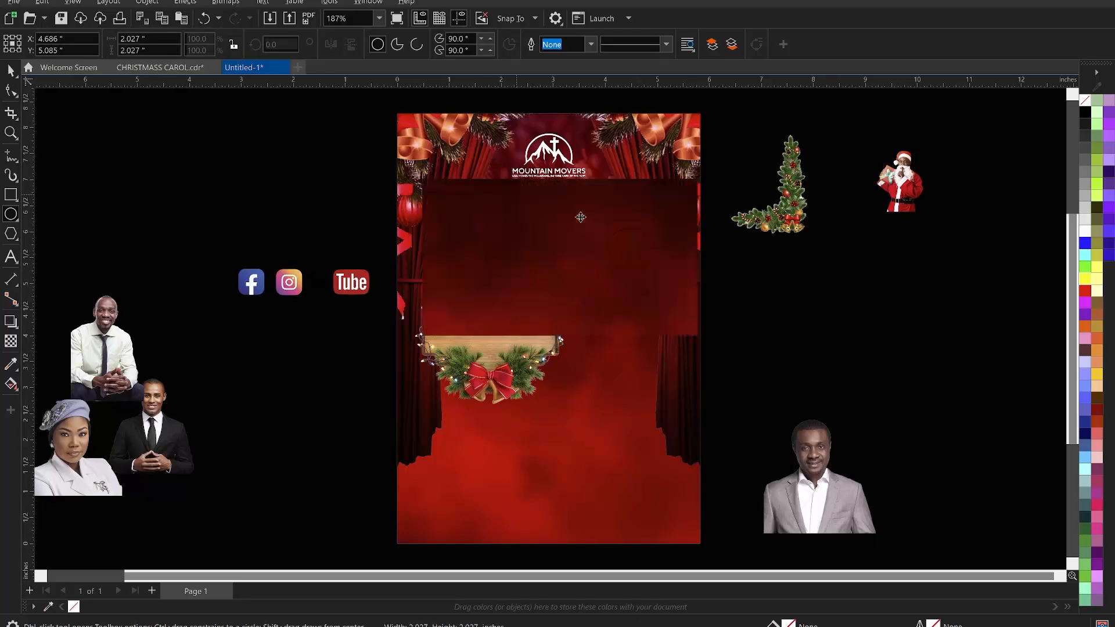
pyautogui.press('c')
pyautogui.press('e')
pyautogui.click(804, 294)
pyautogui.scroll(2, 496, 237)
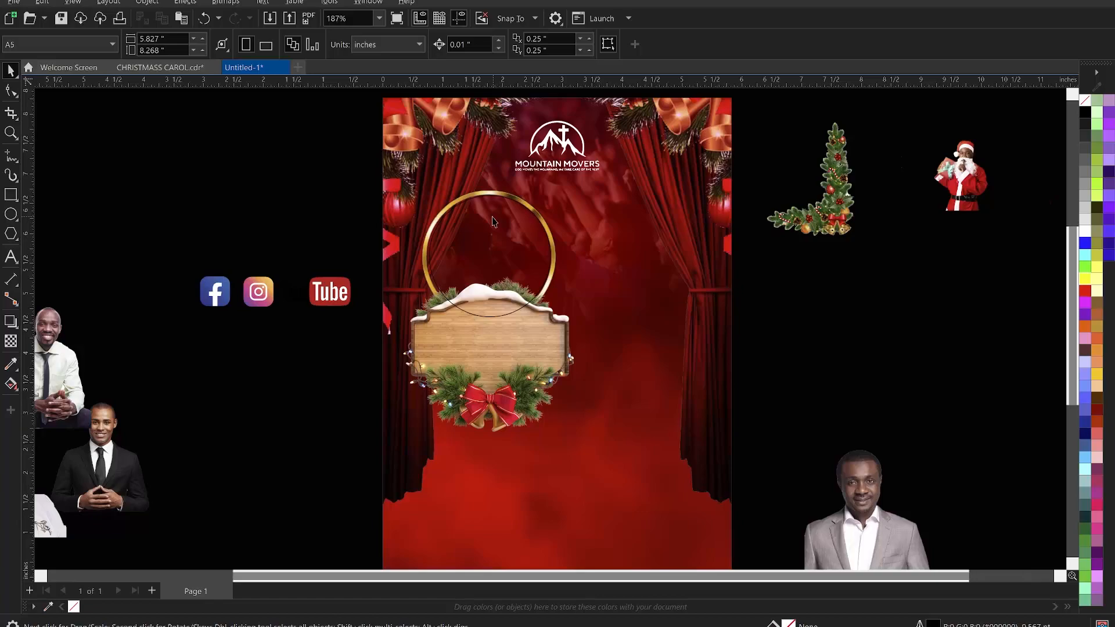
# - Resize the circle to about 2.07 by 2.11 inches so it fits the gold ring's inner edge
pyautogui.press('z')
pyautogui.moveTo(295, 148); pyautogui.dragTo(694, 381)
pyautogui.press('space')
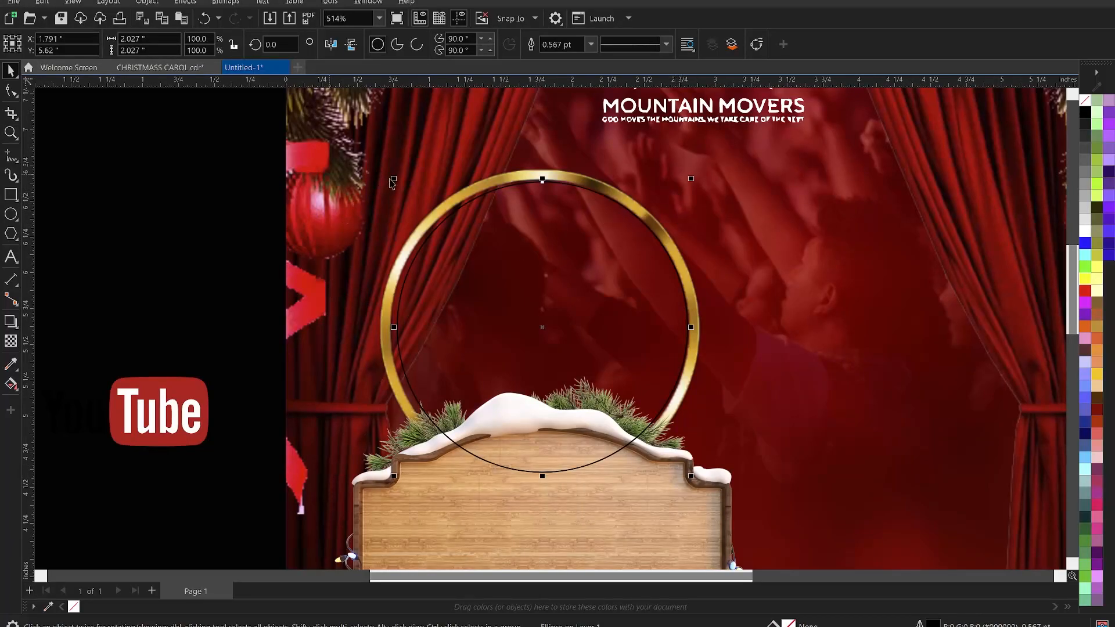
pyautogui.moveTo(393, 179); pyautogui.dragTo(381, 176)
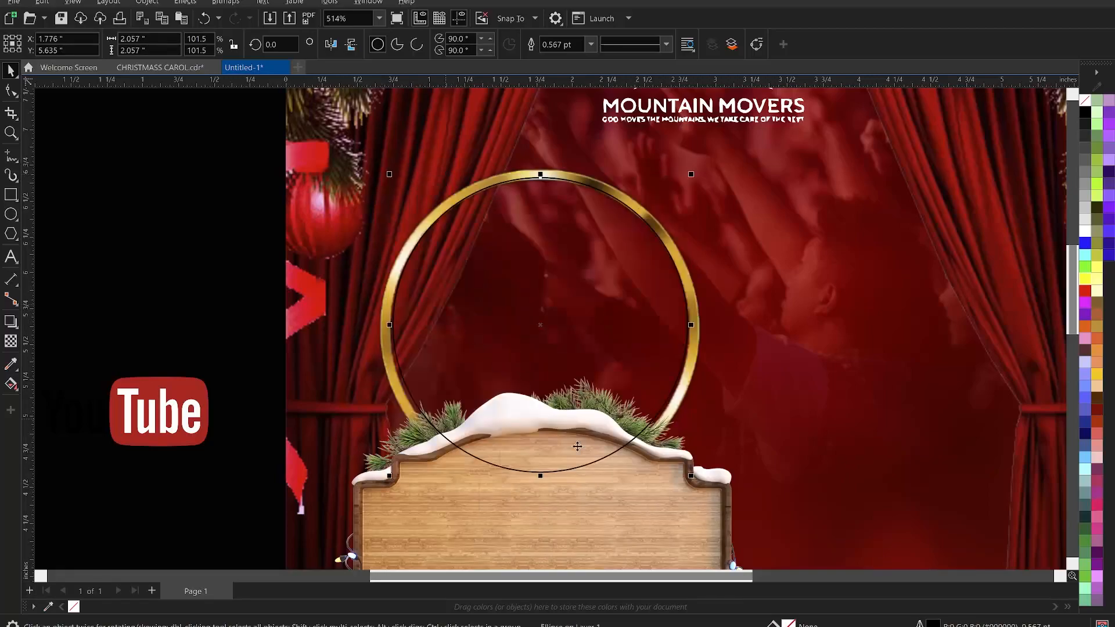
pyautogui.moveTo(542, 481); pyautogui.dragTo(542, 486)
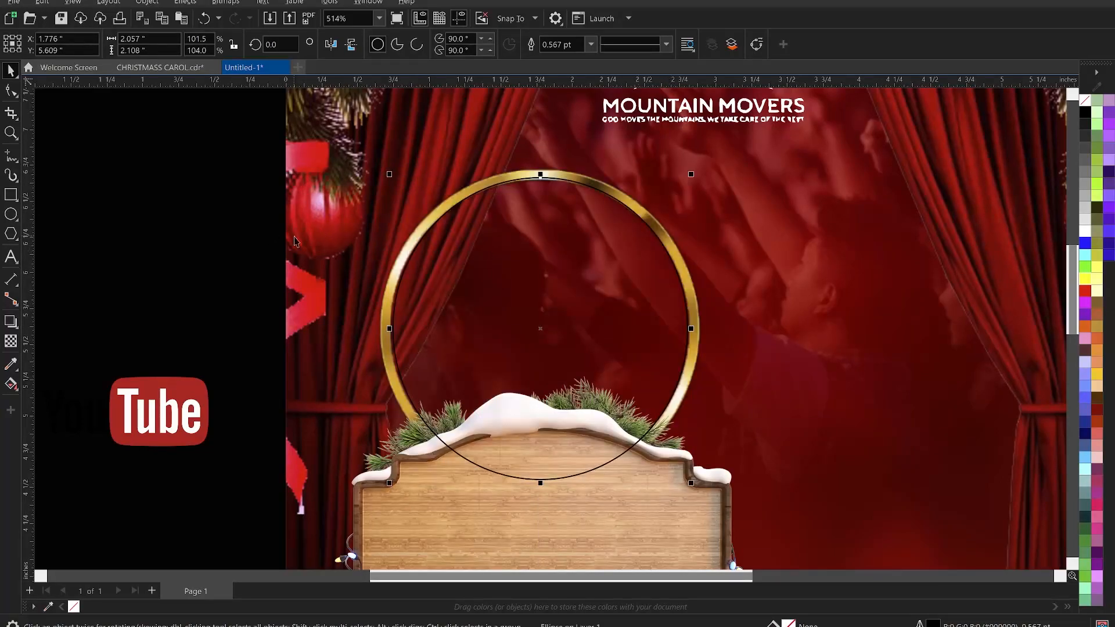
pyautogui.click(242, 225)
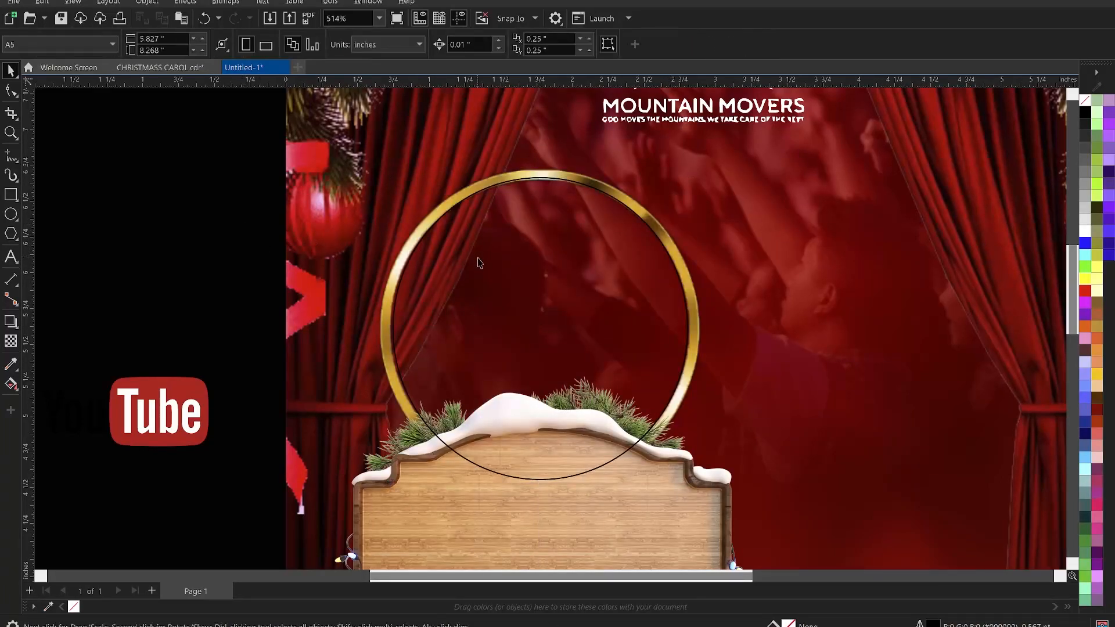
pyautogui.click(407, 384)
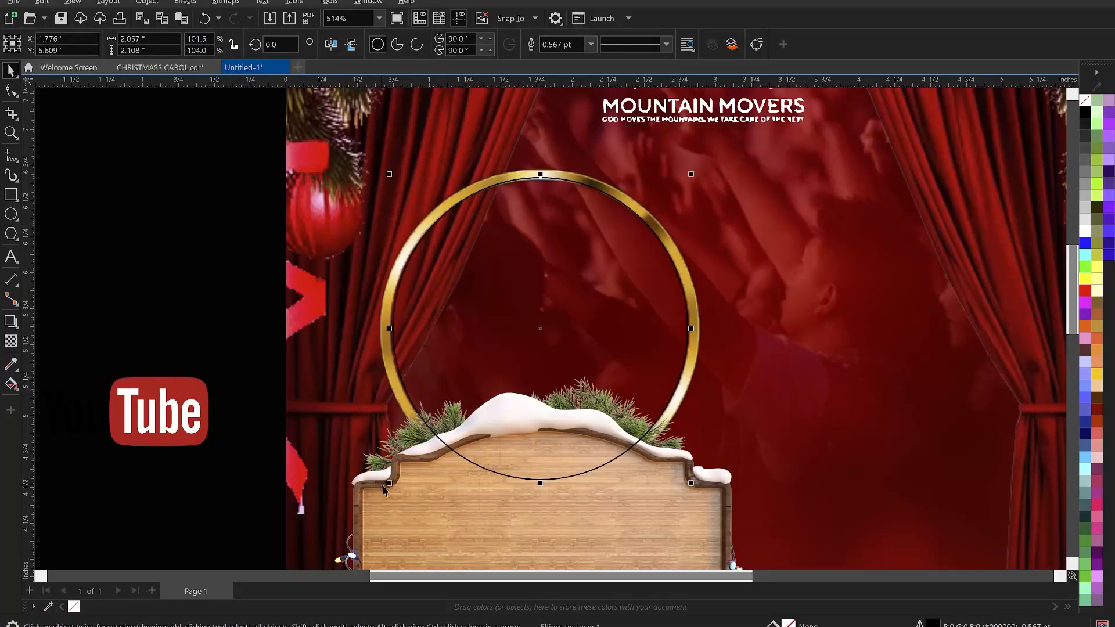
pyautogui.moveTo(388, 490); pyautogui.dragTo(388, 493)
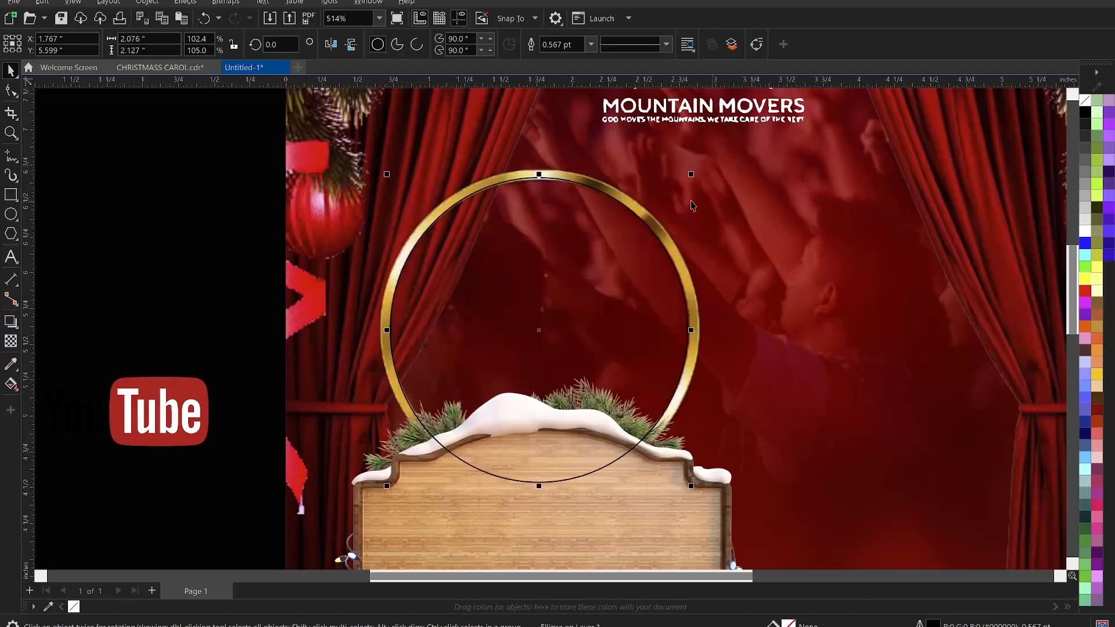
pyautogui.moveTo(537, 176); pyautogui.dragTo(540, 180)
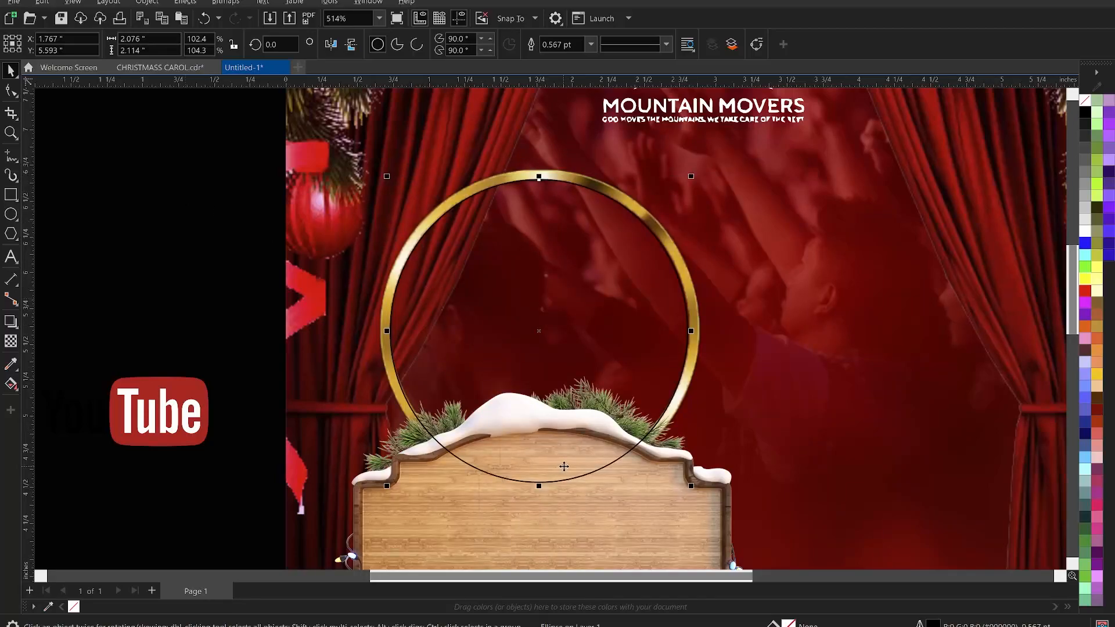
pyautogui.moveTo(388, 491); pyautogui.dragTo(388, 491)
pyautogui.moveTo(389, 491); pyautogui.dragTo(389, 491)
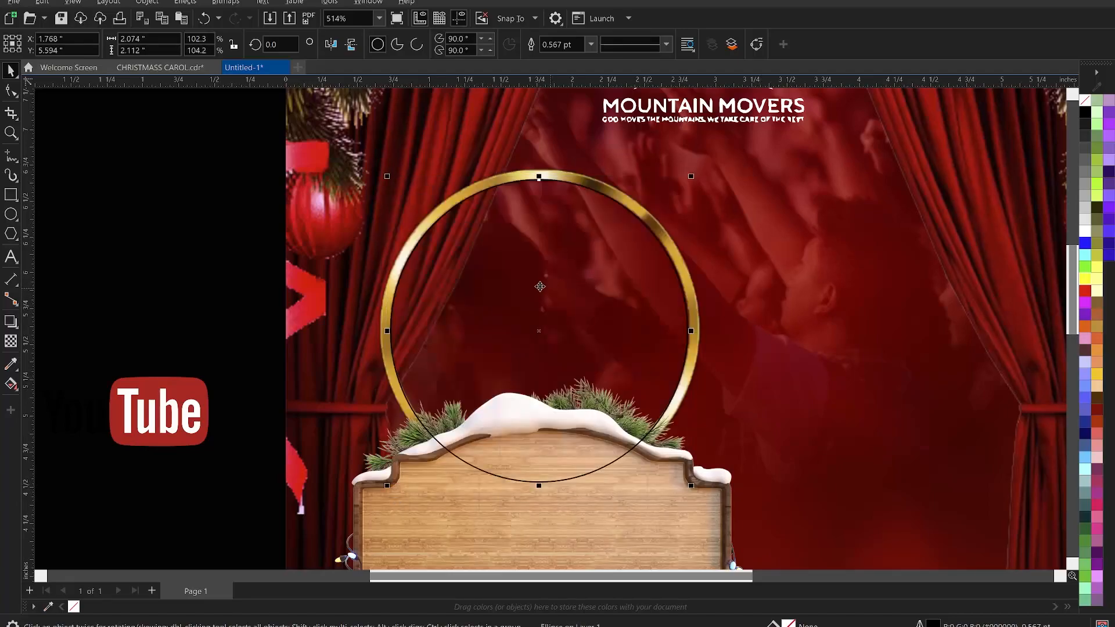
# - Apply a vertical fountain fill to the circle with the Interactive Fill tool
pyautogui.scroll(-1, 524, 275)
pyautogui.scroll(-1, 101, 324)
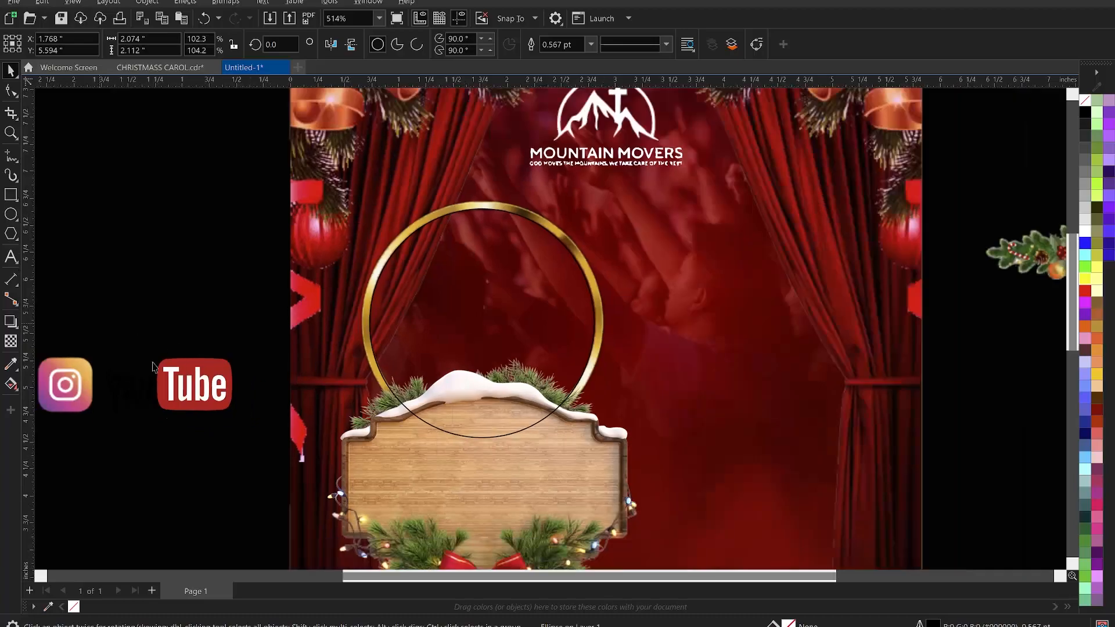
pyautogui.click(11, 385)
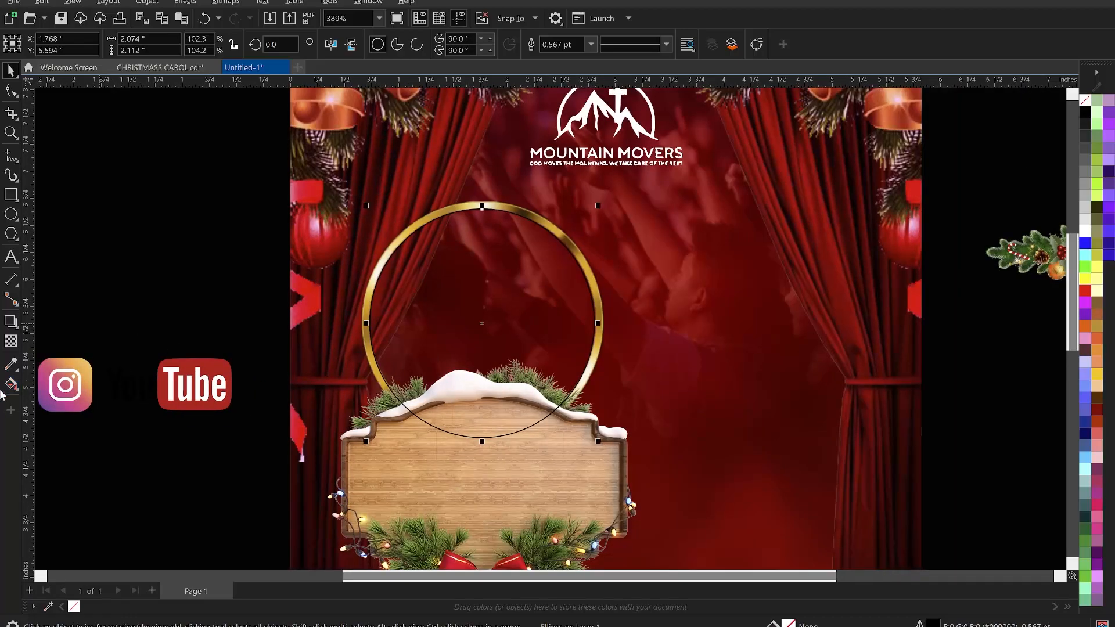
pyautogui.click(11, 385)
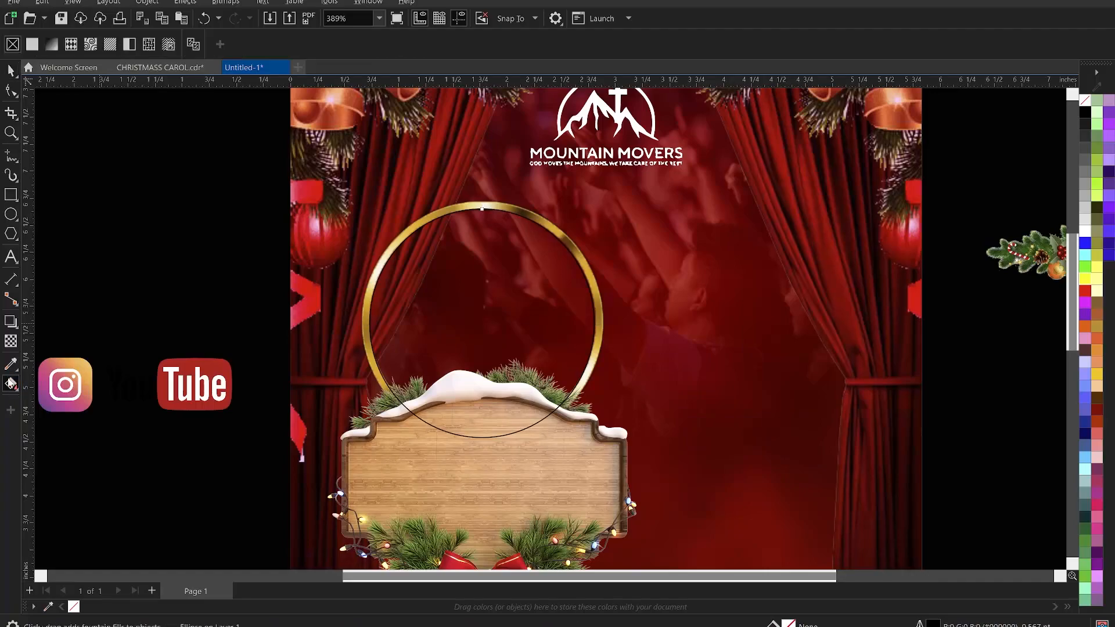
pyautogui.click(482, 211)
pyautogui.moveTo(481, 239); pyautogui.dragTo(501, 406)
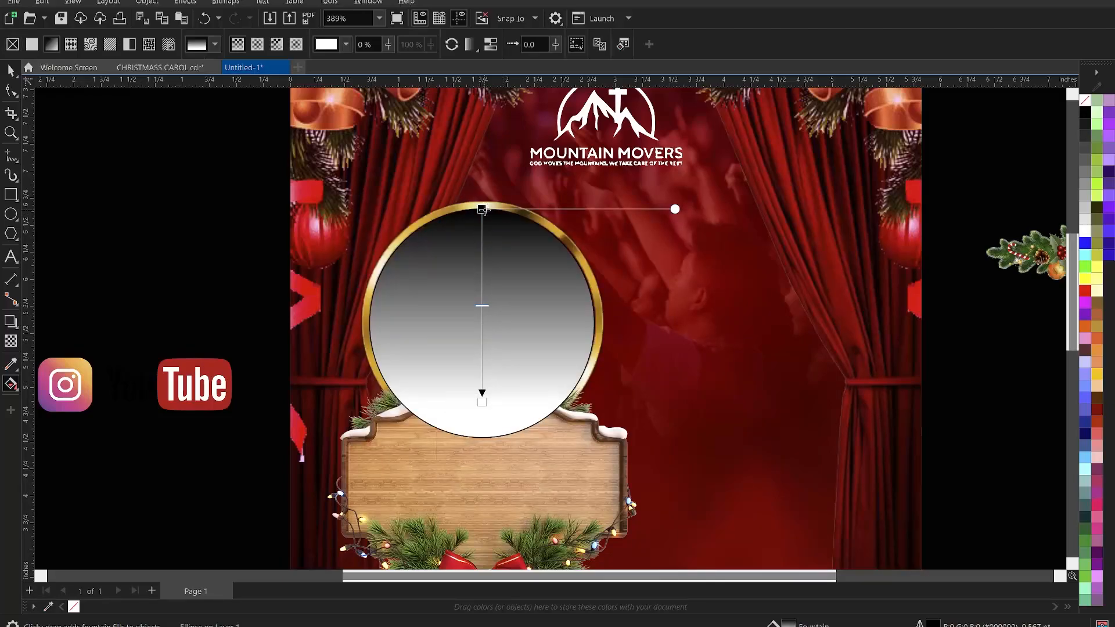
# - Set the gradient's top node colour to the curtain red #C90103 sampled with the eyedropper
pyautogui.click(482, 209)
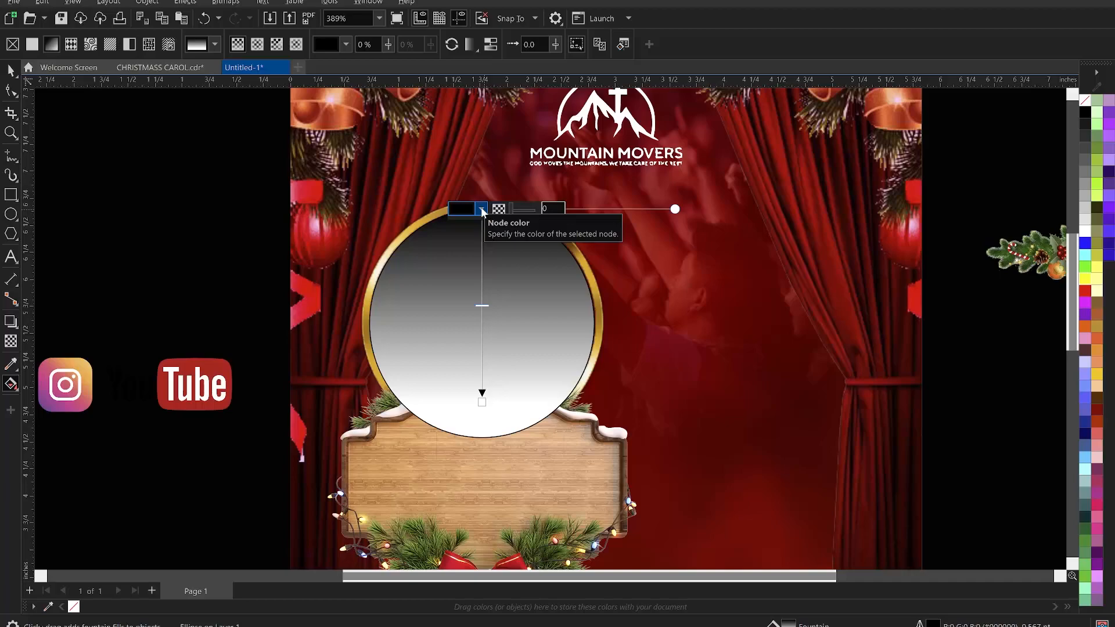
pyautogui.click(482, 209)
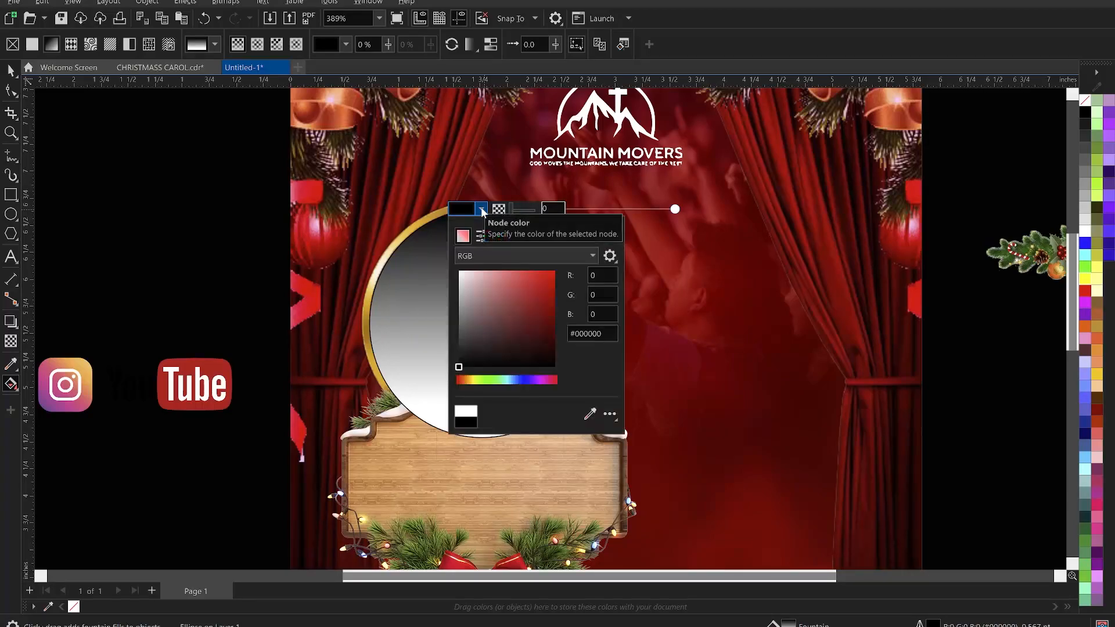
pyautogui.click(590, 413)
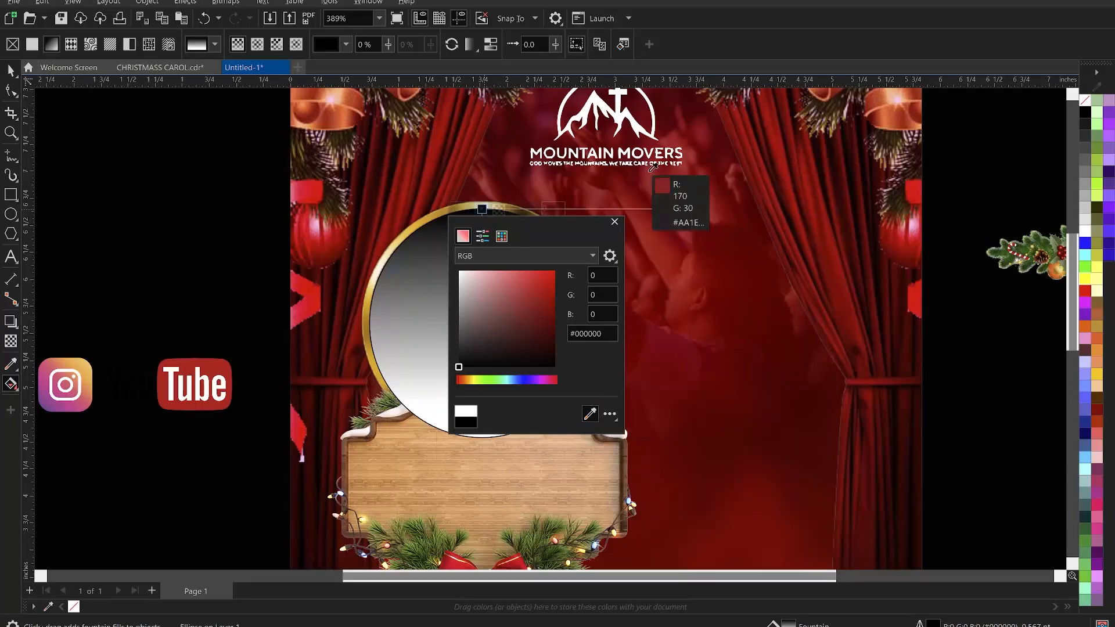
pyautogui.click(422, 188)
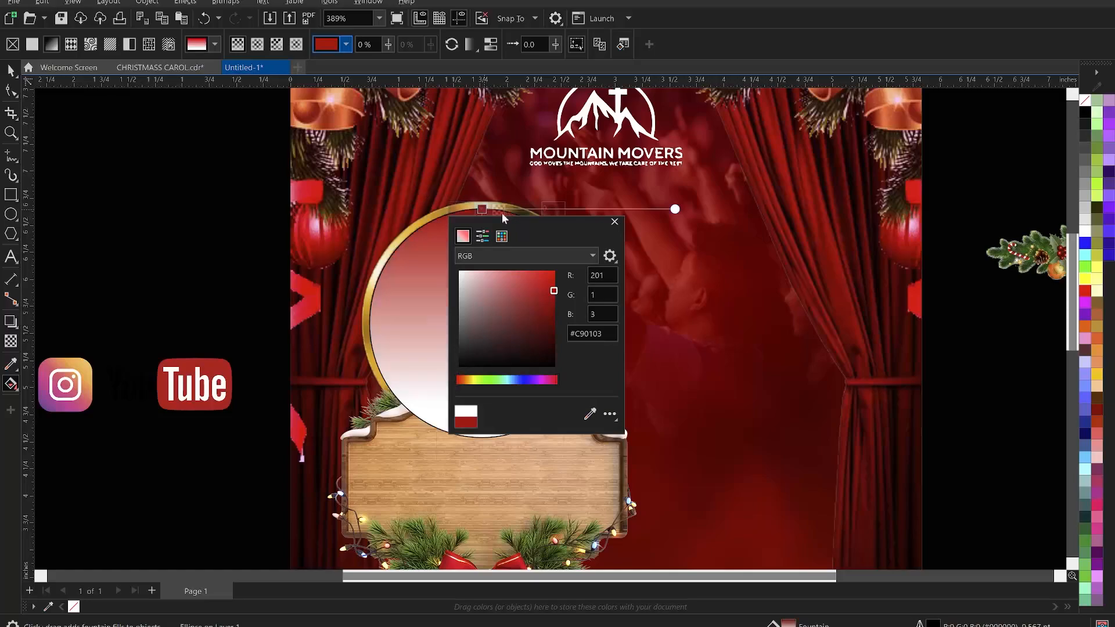
pyautogui.click(614, 221)
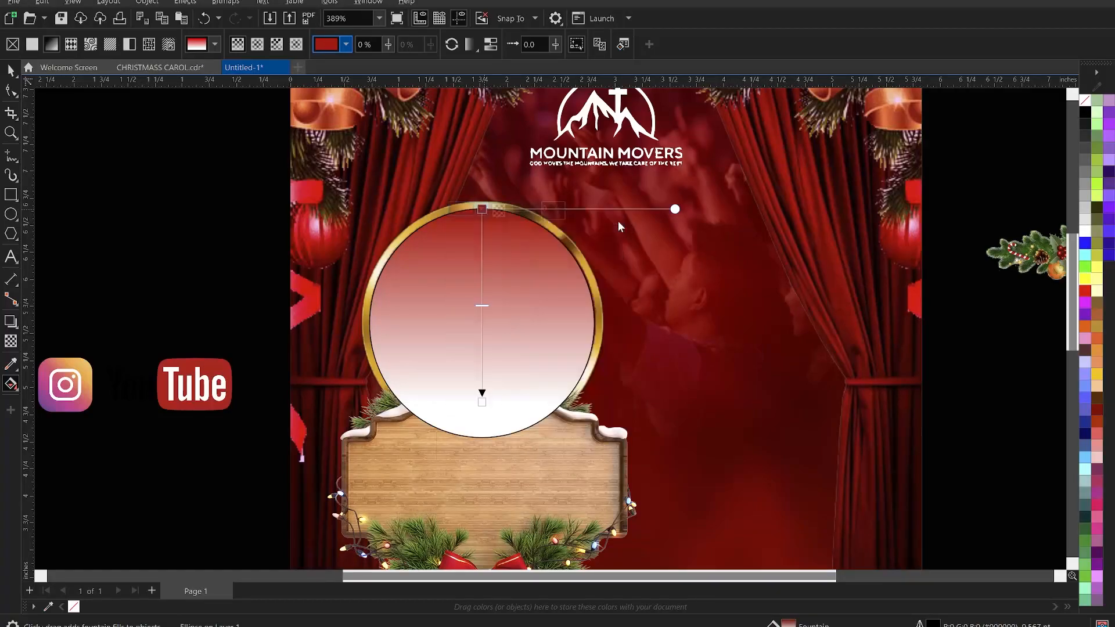
# - Set the gradient's bottom node to black and shift both gradient nodes slightly downward
pyautogui.click(482, 402)
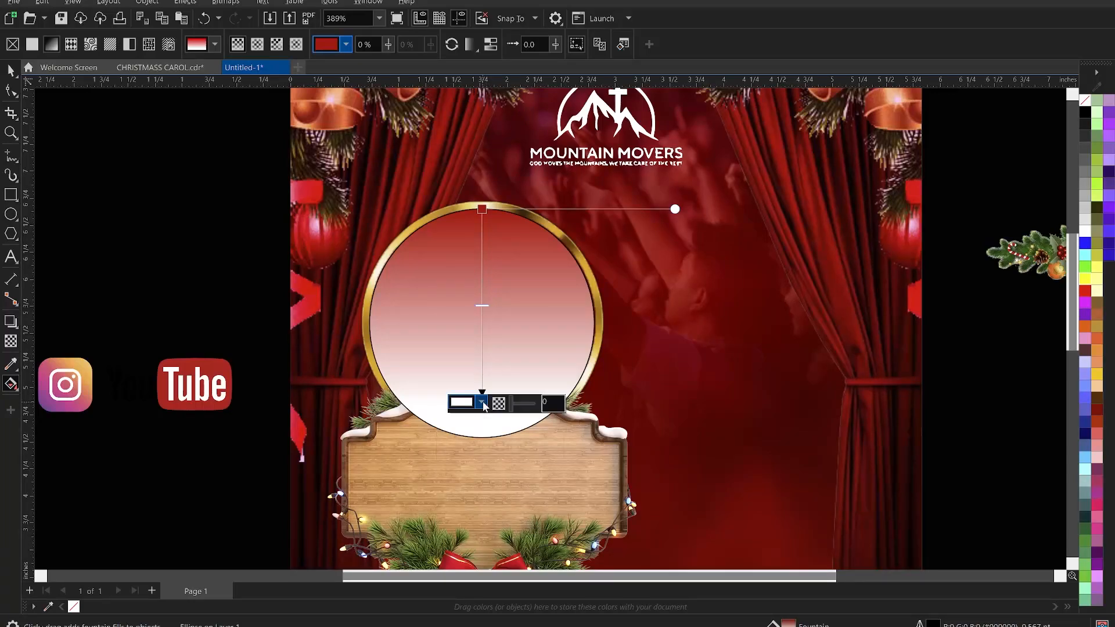
pyautogui.click(1086, 113)
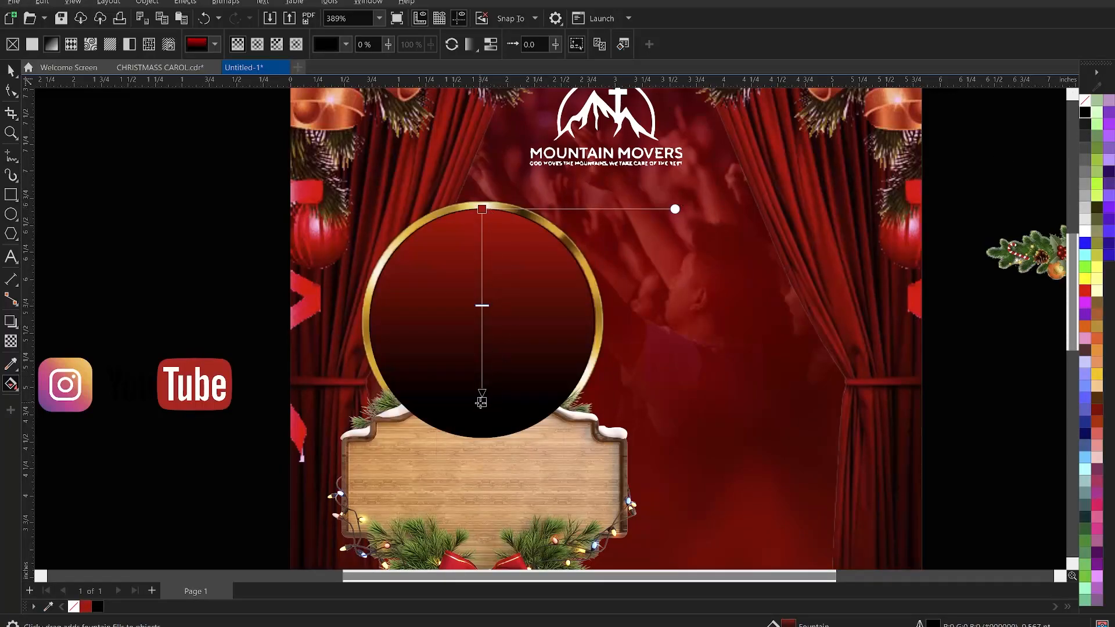
pyautogui.moveTo(482, 402); pyautogui.dragTo(482, 433)
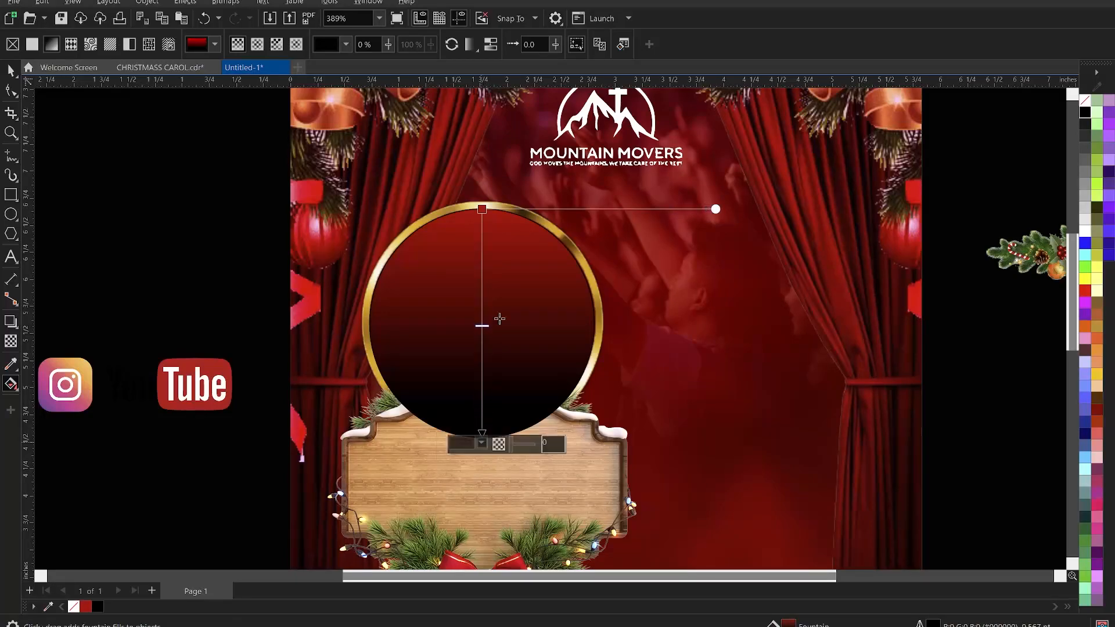
pyautogui.moveTo(482, 209); pyautogui.dragTo(482, 239)
# - Remove the circle's outline and send it two levels back, behind the ring and wooden sign
pyautogui.press('space')
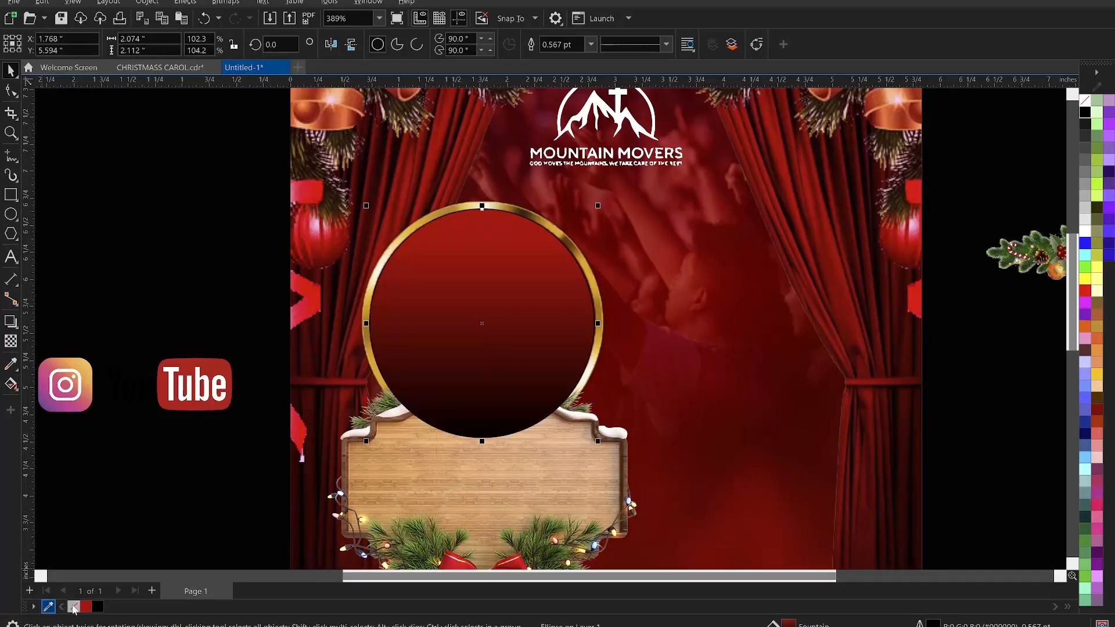
pyautogui.rightClick(74, 608)
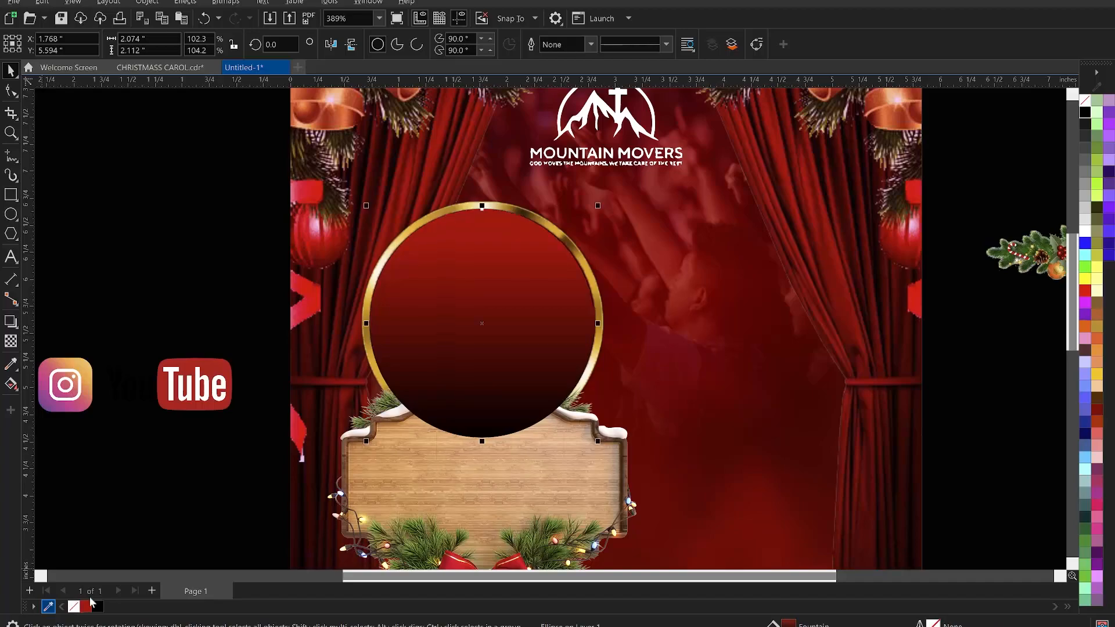
pyautogui.rightClick(471, 245)
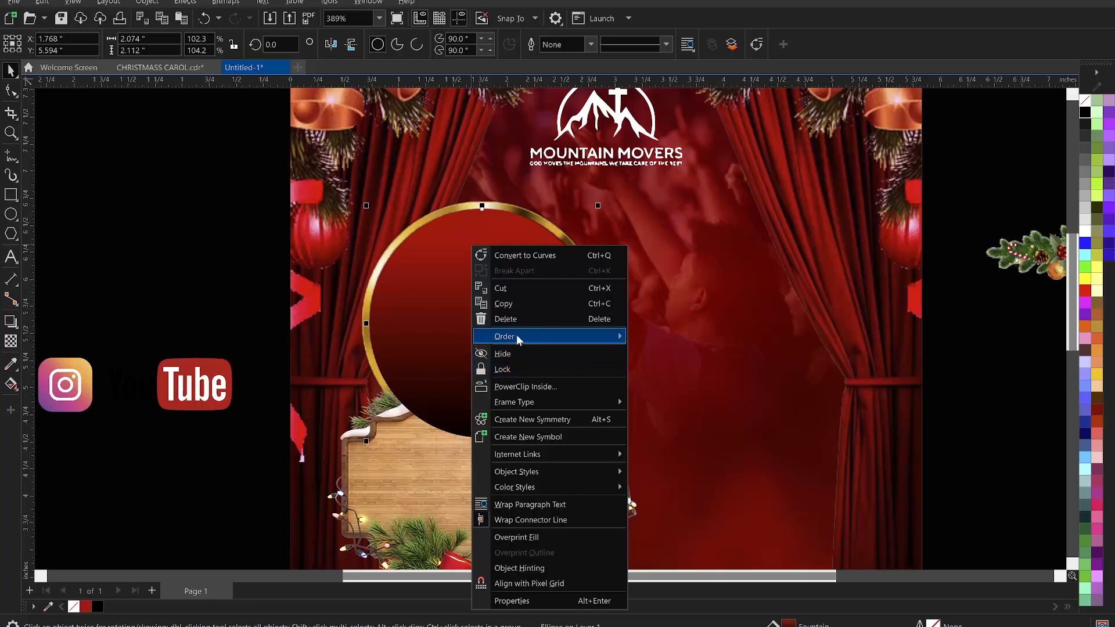
pyautogui.moveTo(517, 337)
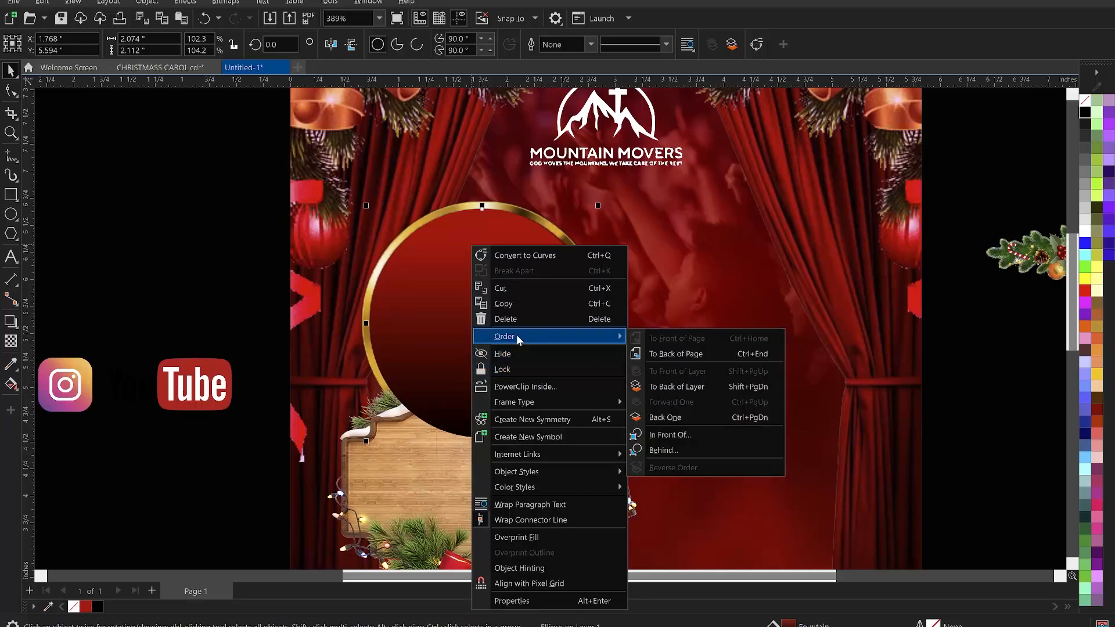
pyautogui.click(685, 416)
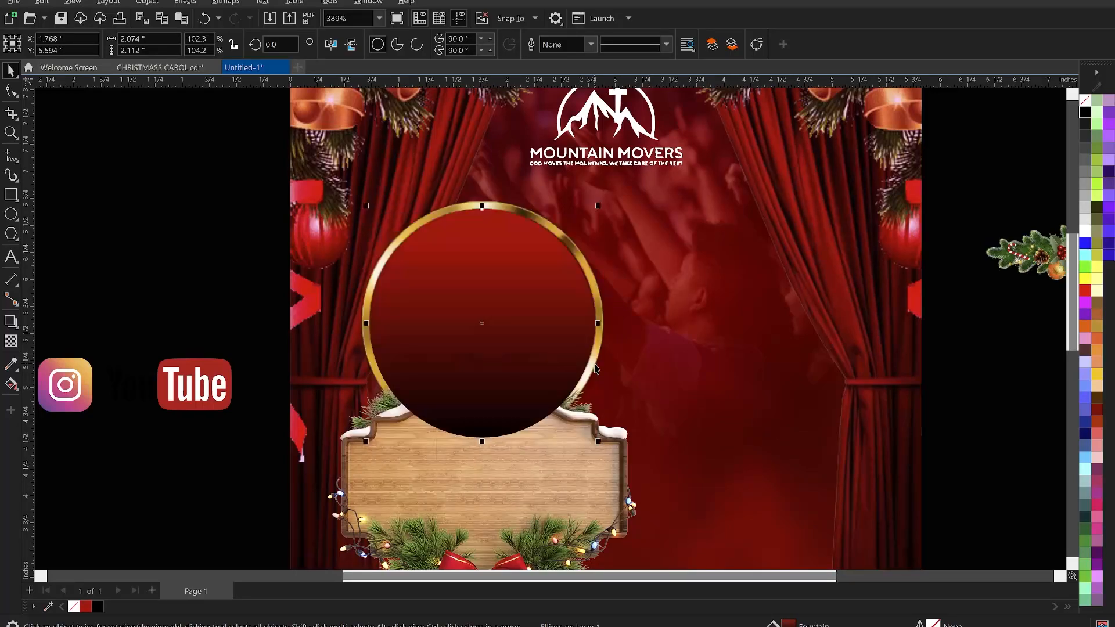
pyautogui.hotkey('ctrl', 'pagedown')
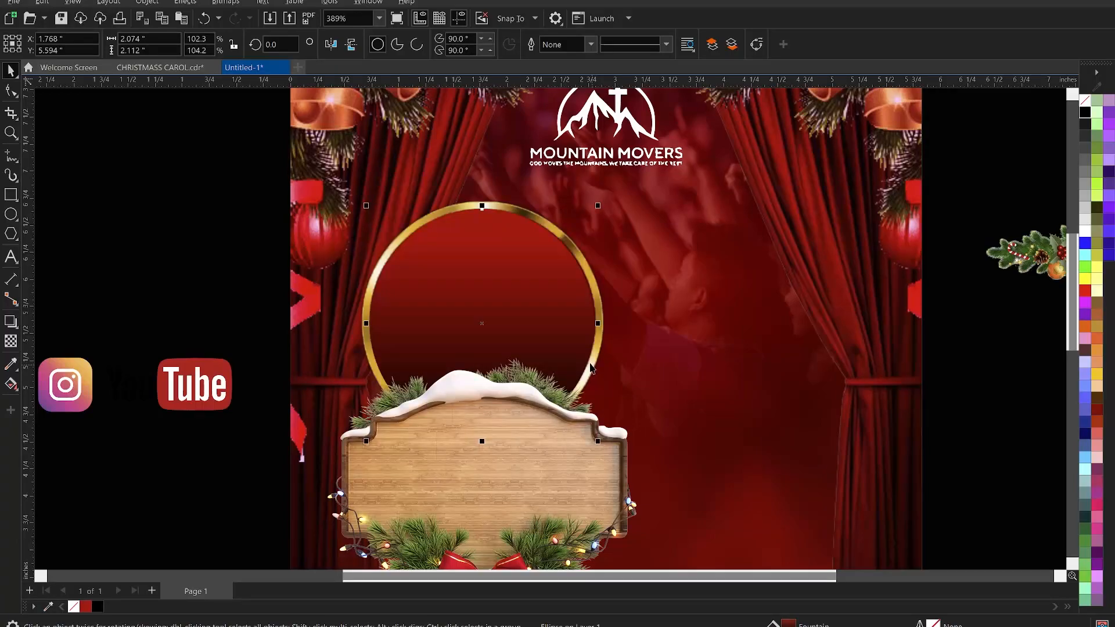
pyautogui.click(287, 210)
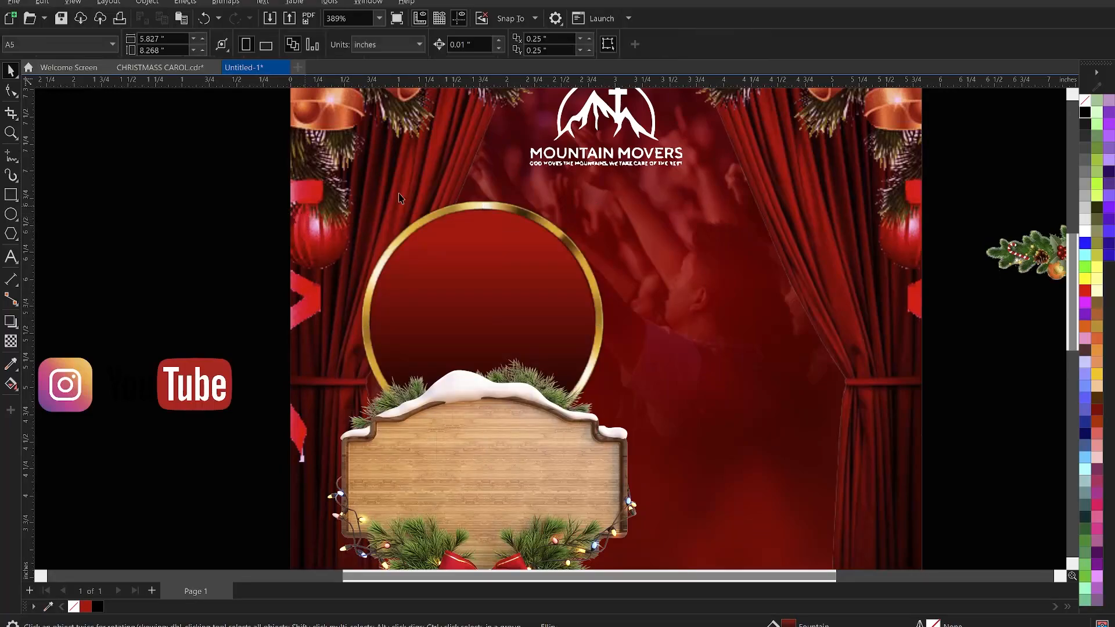
pyautogui.click(480, 203)
pyautogui.click(207, 234)
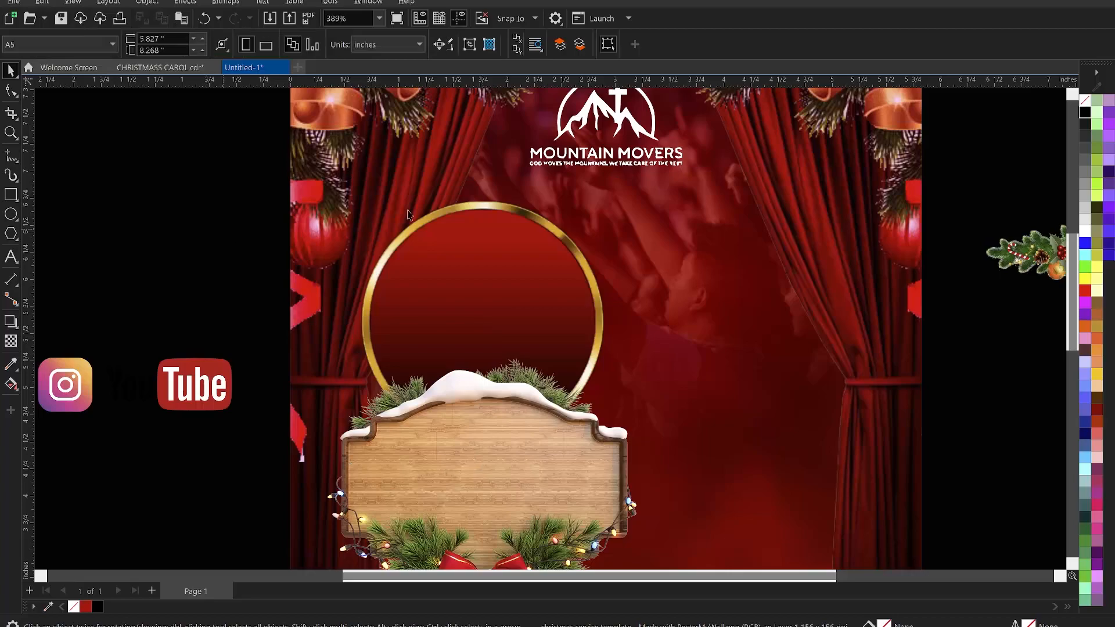
pyautogui.scroll(-1, 499, 211)
pyautogui.scroll(-4, 491, 229)
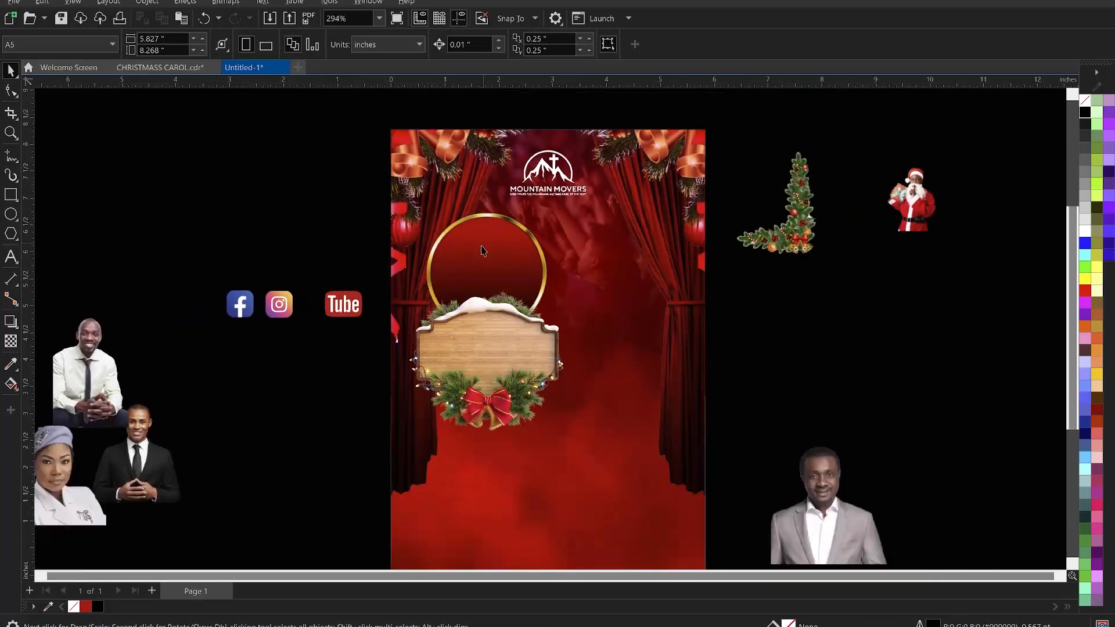
pyautogui.scroll(2, 465, 325)
pyautogui.scroll(-2, 482, 312)
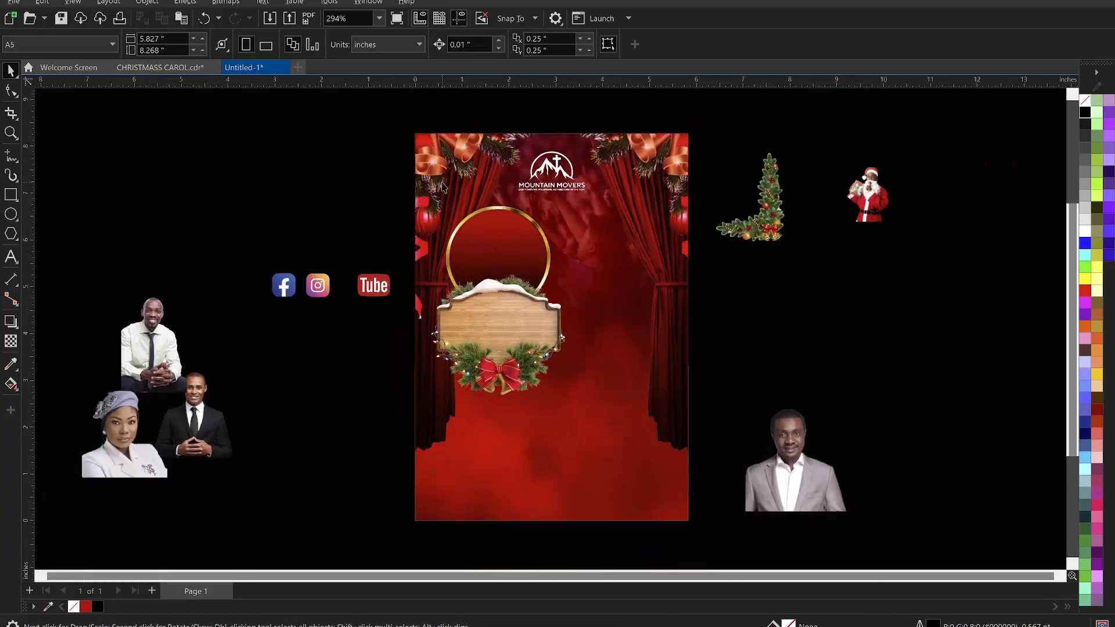
# - Adjust the wooden sign's Brightness/Contrast/Intensity to brightness -22, contrast -2 and intensity 32
pyautogui.press('z')
pyautogui.moveTo(401, 119); pyautogui.dragTo(705, 528)
pyautogui.press('space')
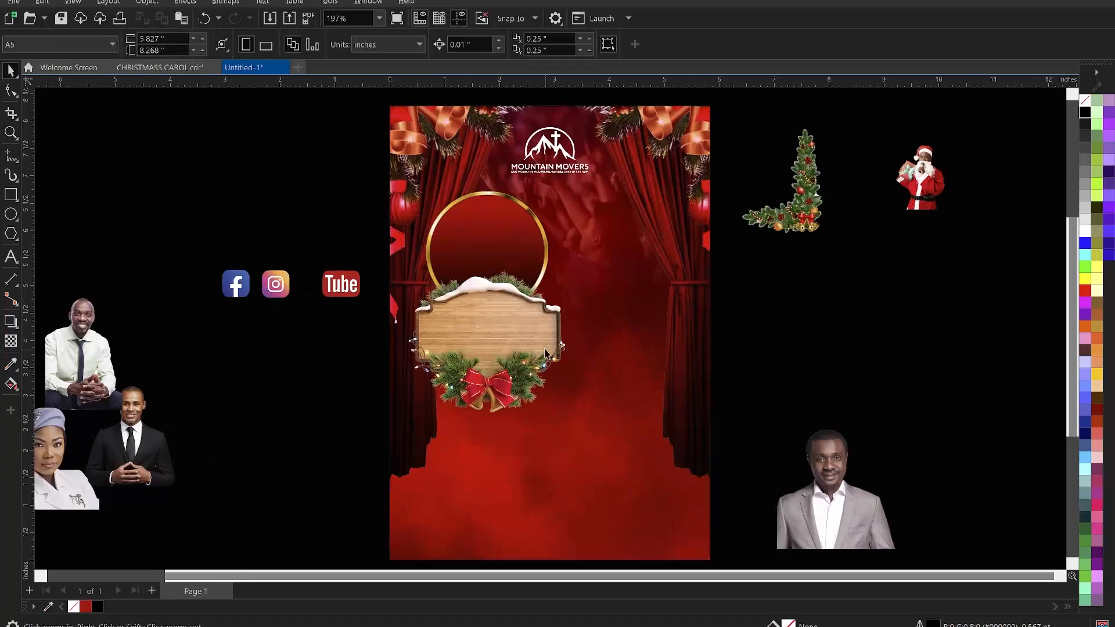
pyautogui.click(528, 331)
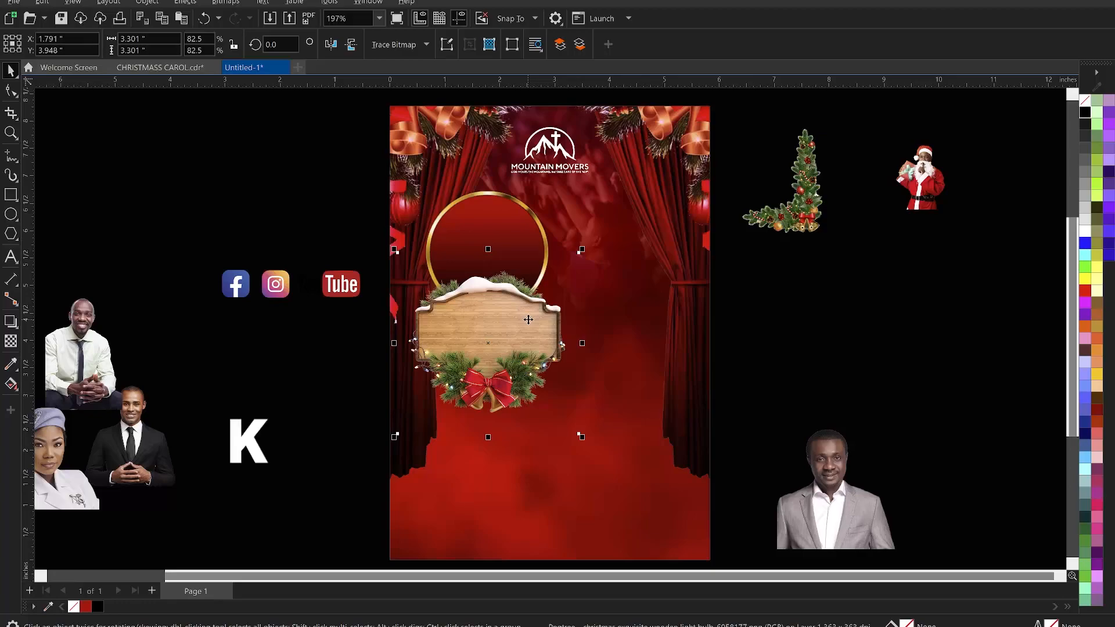
pyautogui.hotkey('ctrl', 'b')
pyautogui.moveTo(567, 238); pyautogui.dragTo(802, 222)
pyautogui.click(790, 258)
pyautogui.click(782, 259)
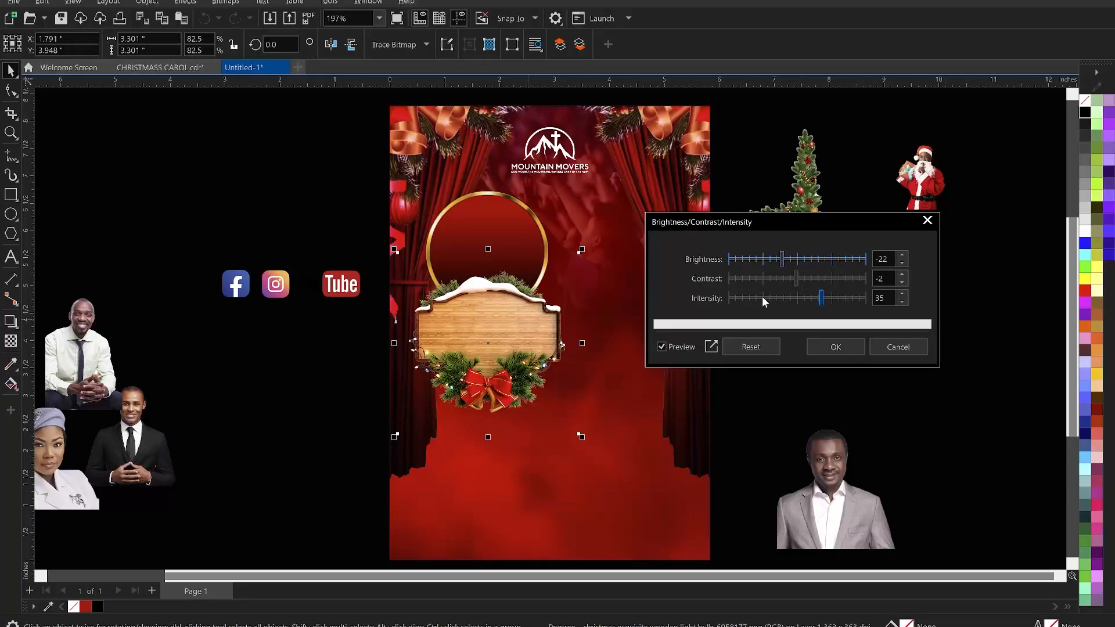
pyautogui.click(813, 299)
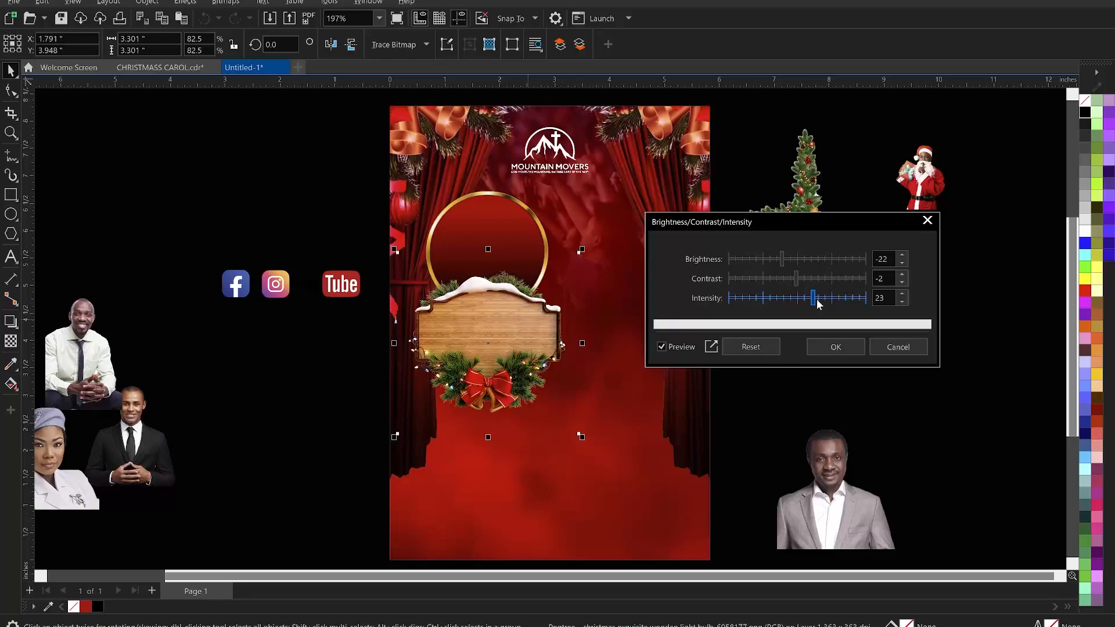
pyautogui.click(820, 298)
pyautogui.click(839, 345)
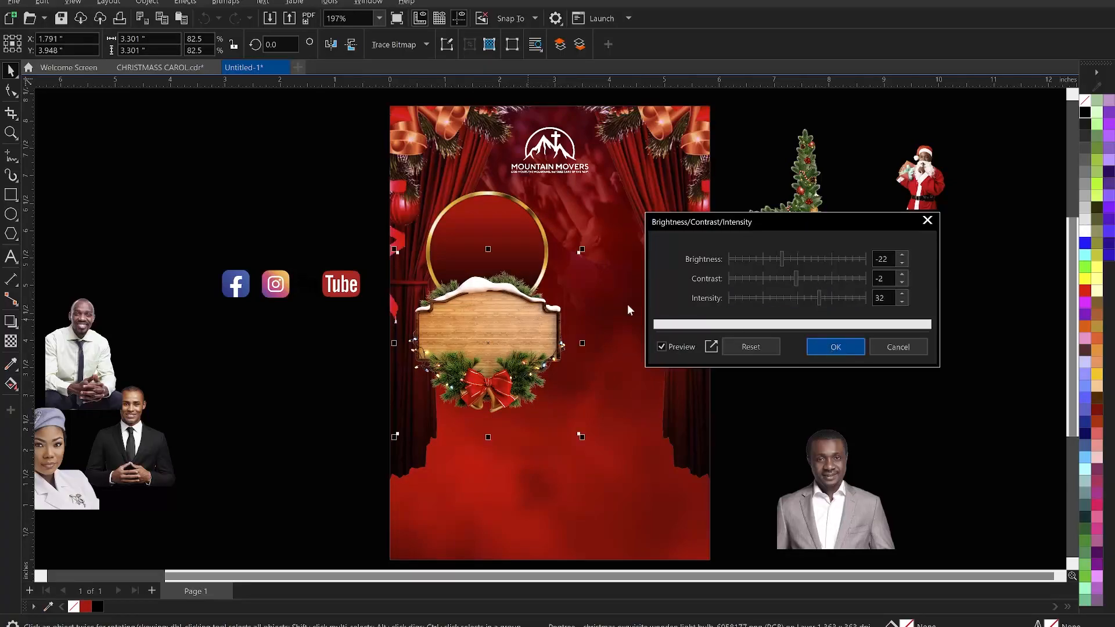
# - Apply Color Balance to the wooden sign with Cyan–Red -24, Magenta–Green -69 and Yellow–Blue -70
pyautogui.click(186, 3)
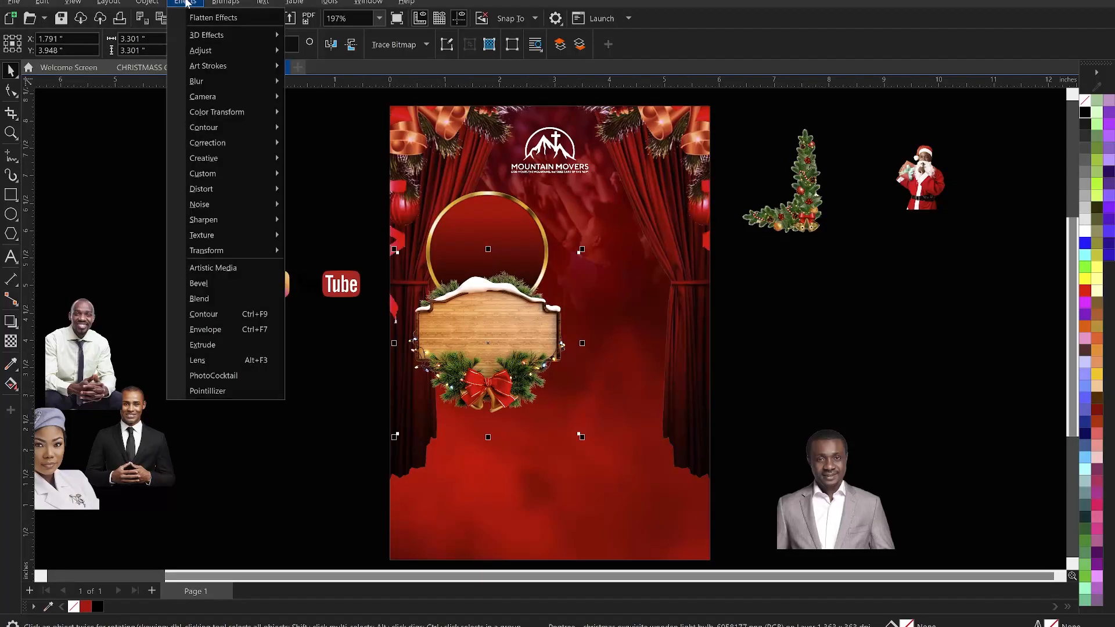
pyautogui.moveTo(229, 54)
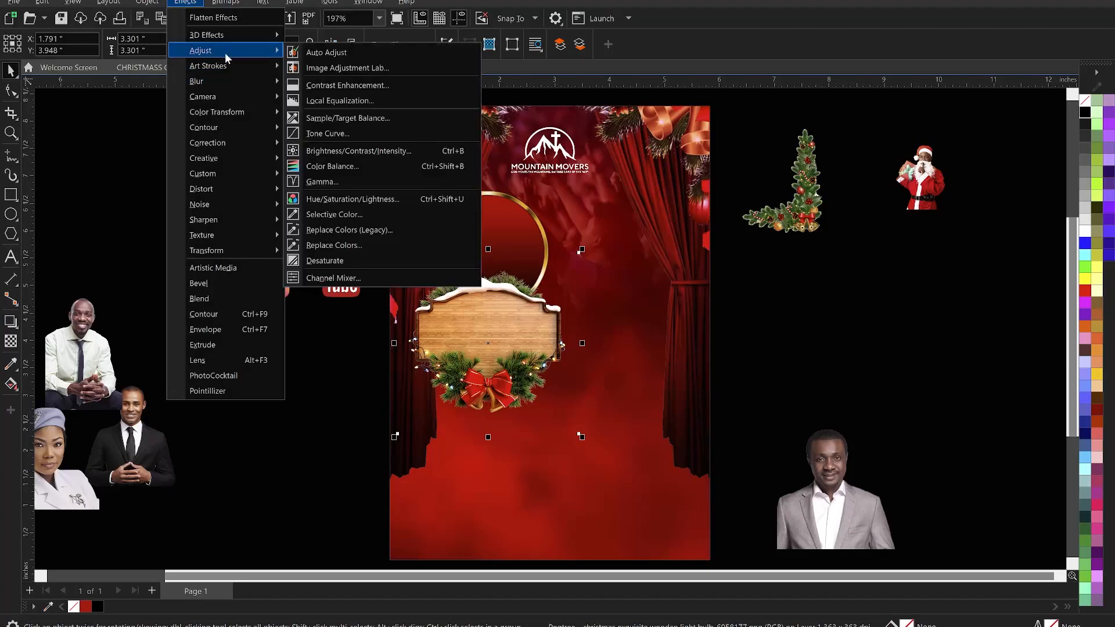
pyautogui.click(339, 169)
pyautogui.moveTo(591, 196); pyautogui.dragTo(888, 163)
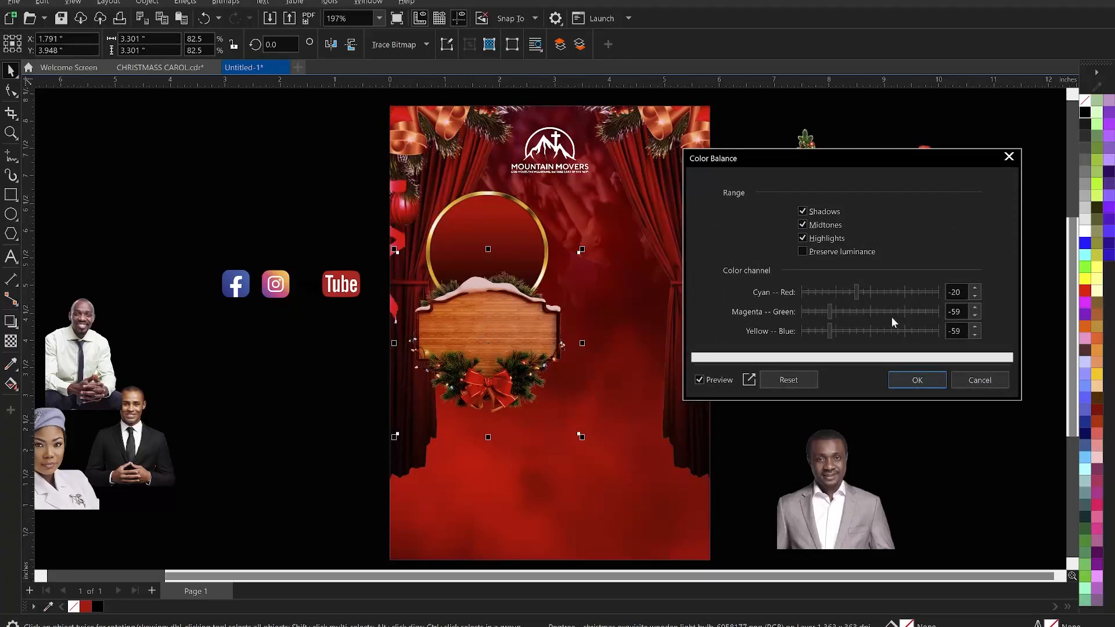
pyautogui.click(847, 291)
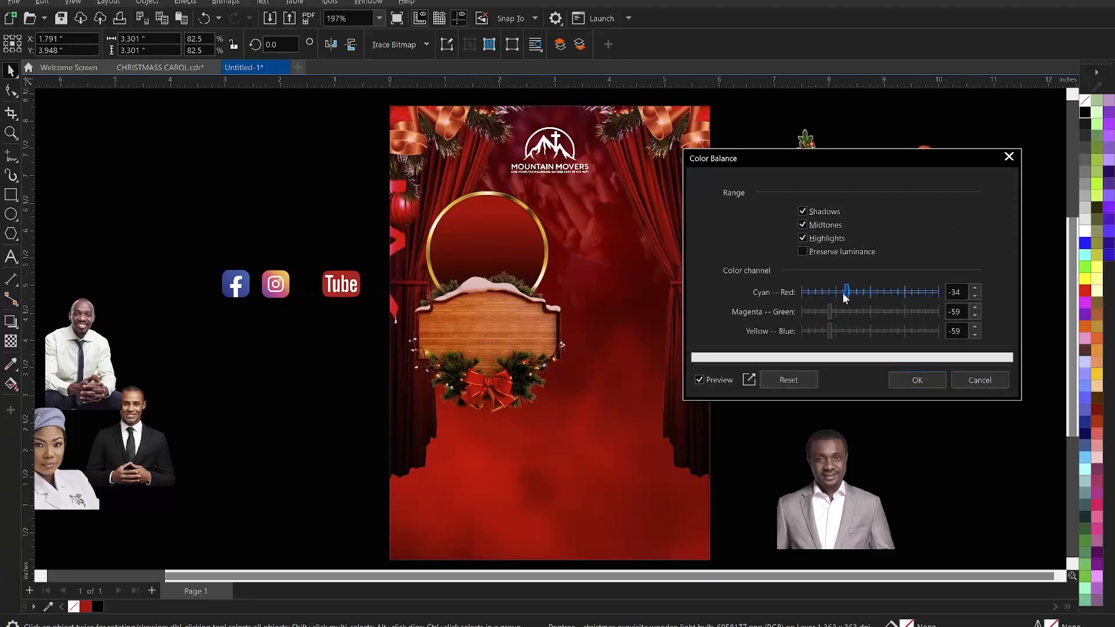
pyautogui.click(822, 312)
pyautogui.click(823, 331)
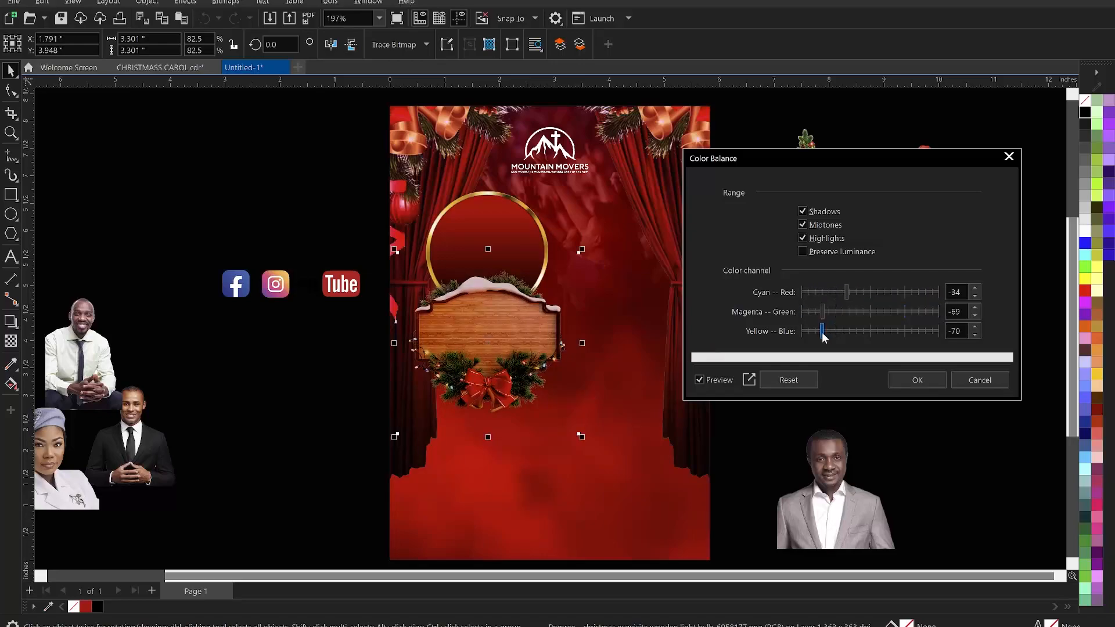
pyautogui.click(842, 292)
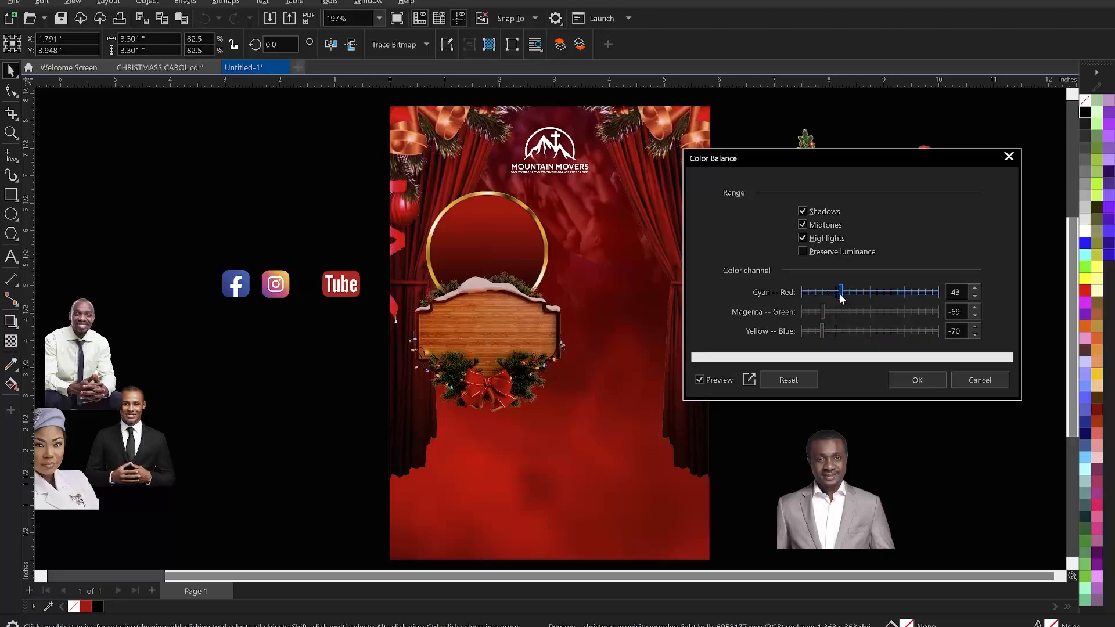
pyautogui.moveTo(848, 296); pyautogui.dragTo(866, 292)
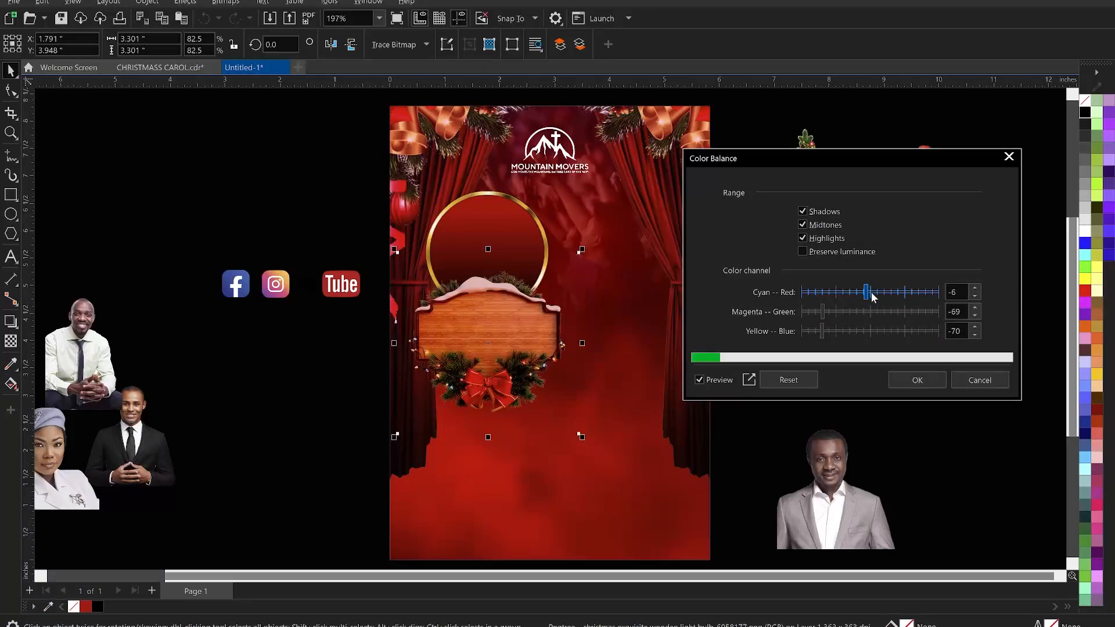
pyautogui.click(871, 295)
pyautogui.click(853, 295)
pyautogui.click(960, 330)
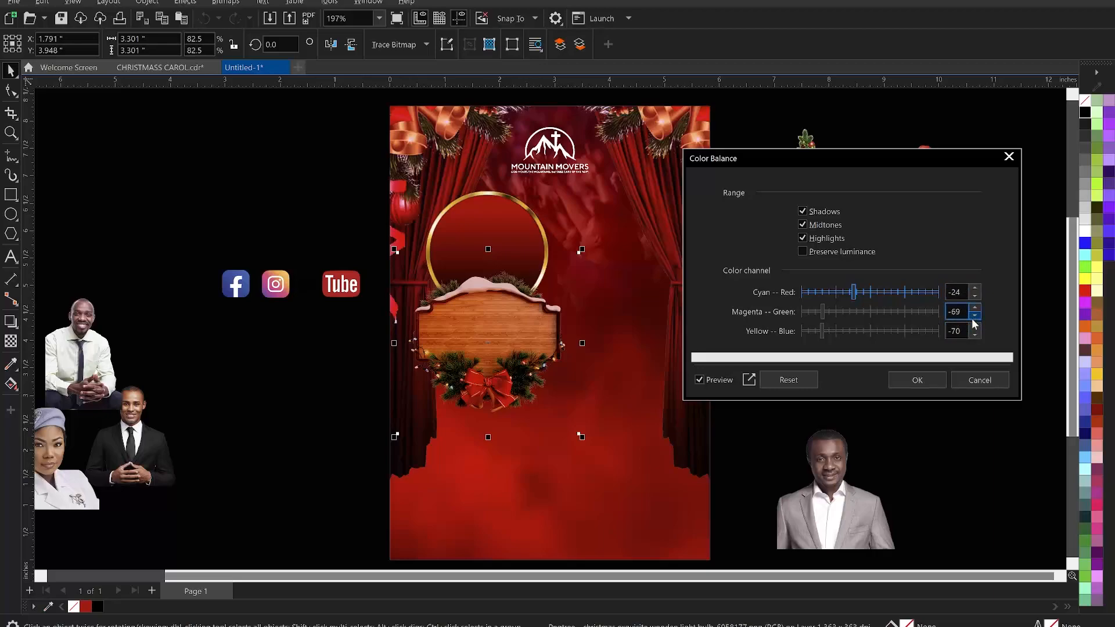
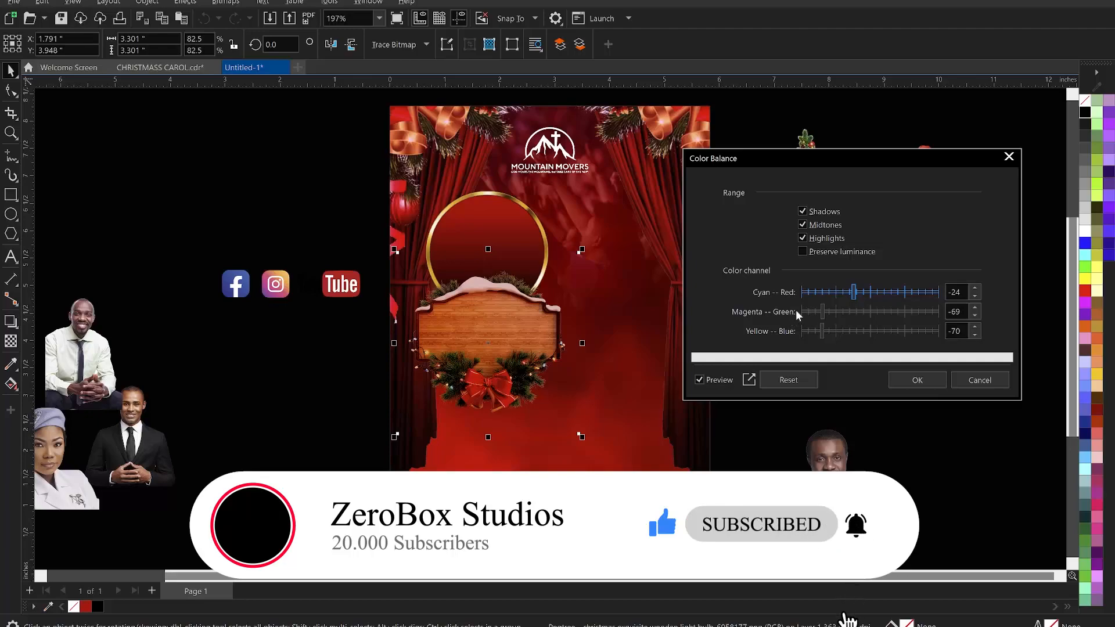
# - Confirm the Color Balance adjustment on the wooden sign
pyautogui.click(916, 380)
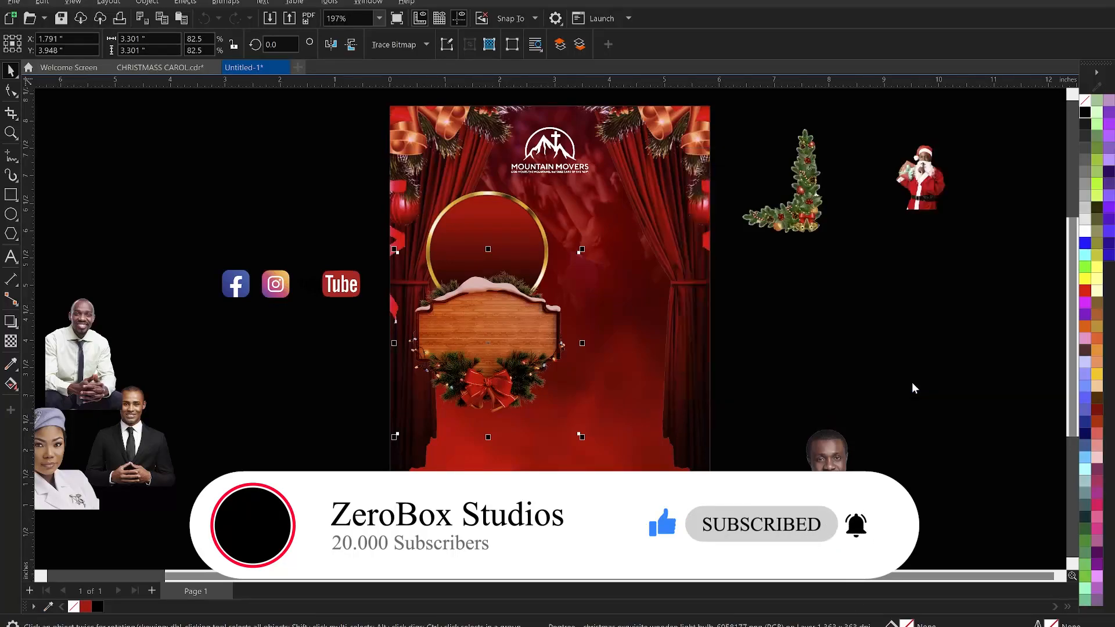
pyautogui.click(909, 386)
pyautogui.scroll(-2, 555, 318)
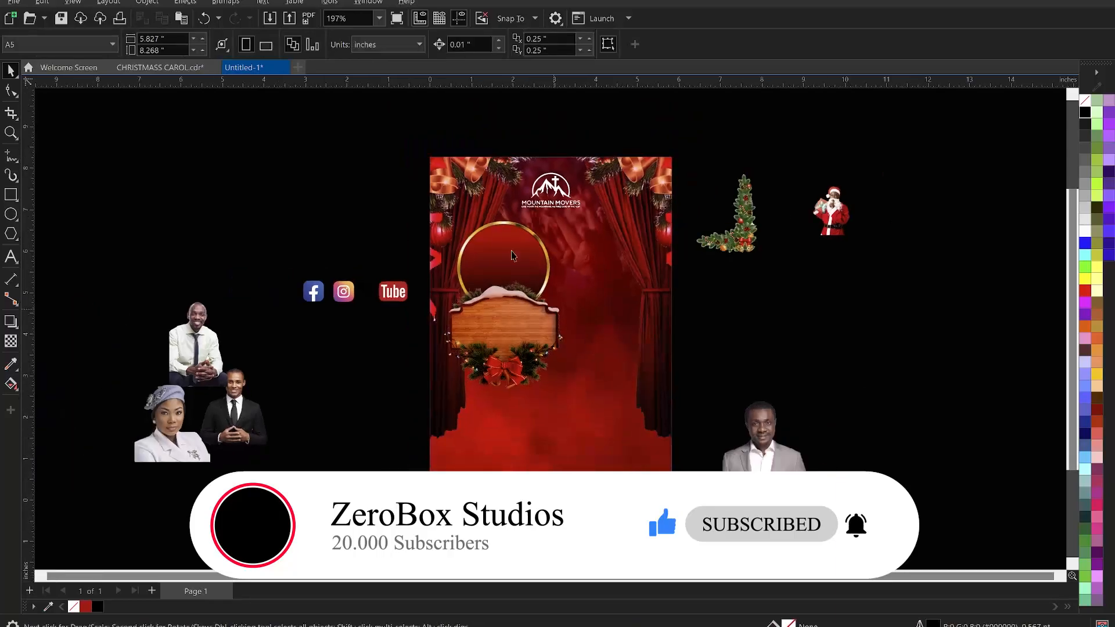
pyautogui.press('z')
pyautogui.moveTo(382, 134); pyautogui.dragTo(725, 518)
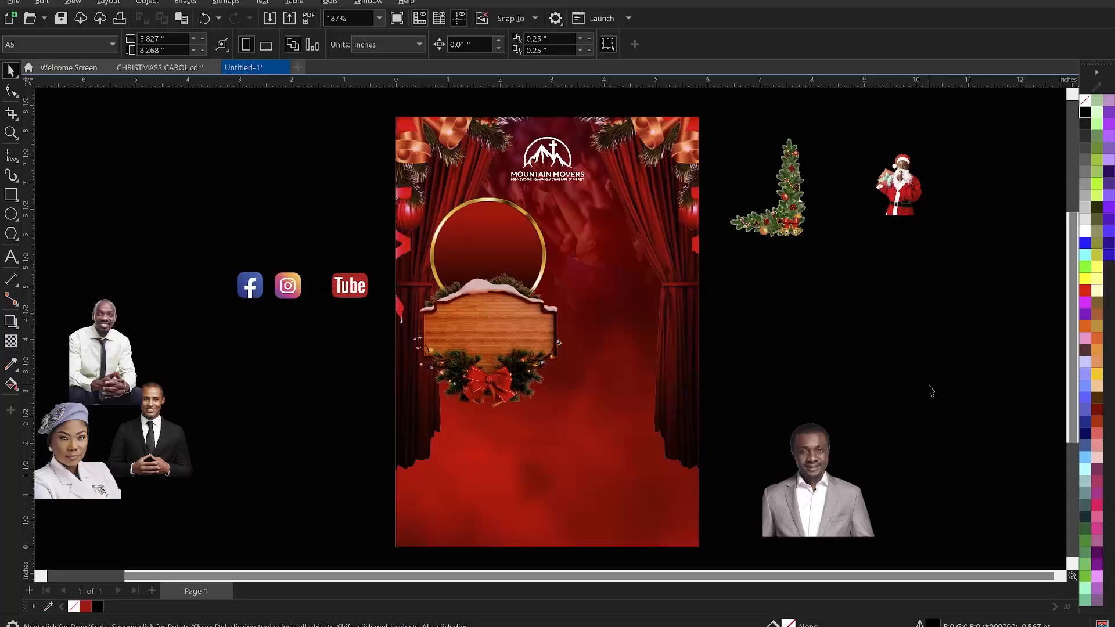
pyautogui.scroll(-1, 643, 277)
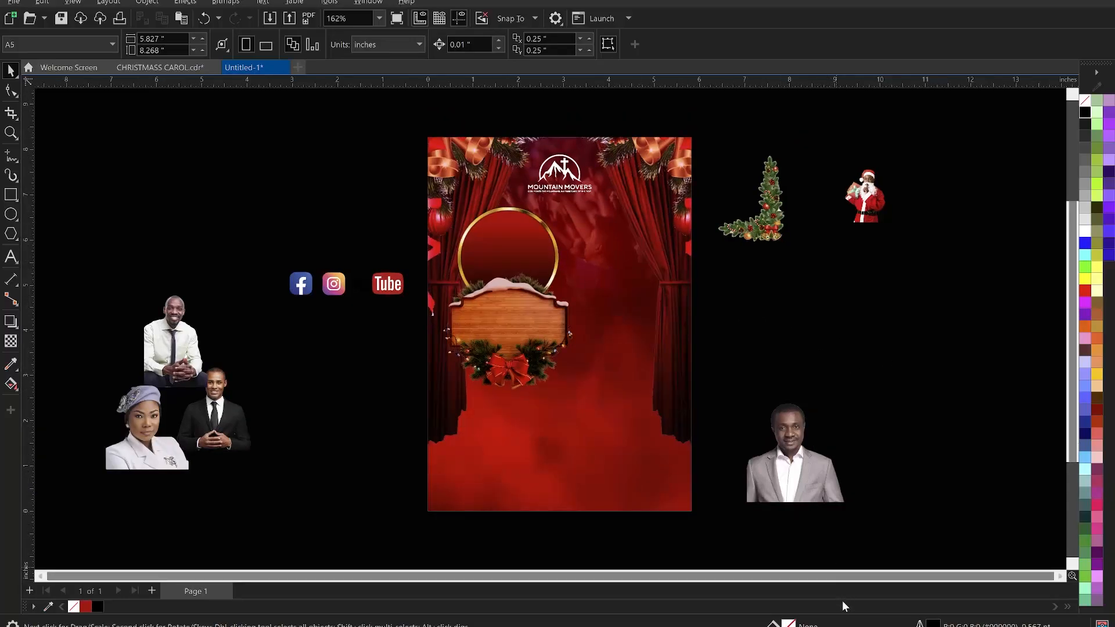
# - Copy all the event text from the CAROL SERVICE notepad file
pyautogui.click(819, 626)
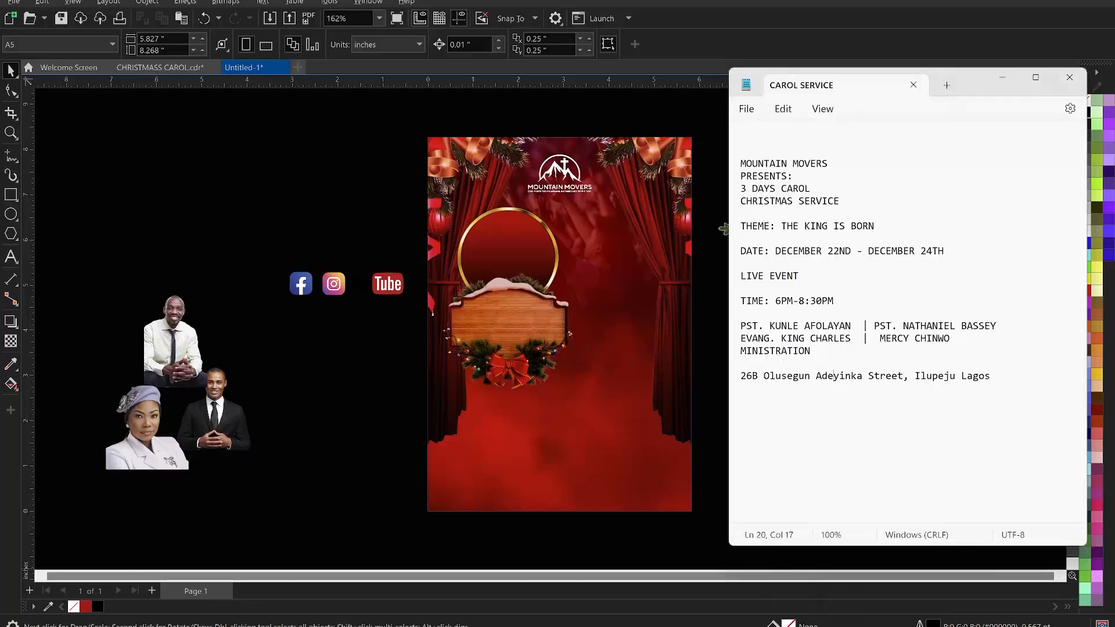
pyautogui.moveTo(1001, 386); pyautogui.dragTo(738, 161)
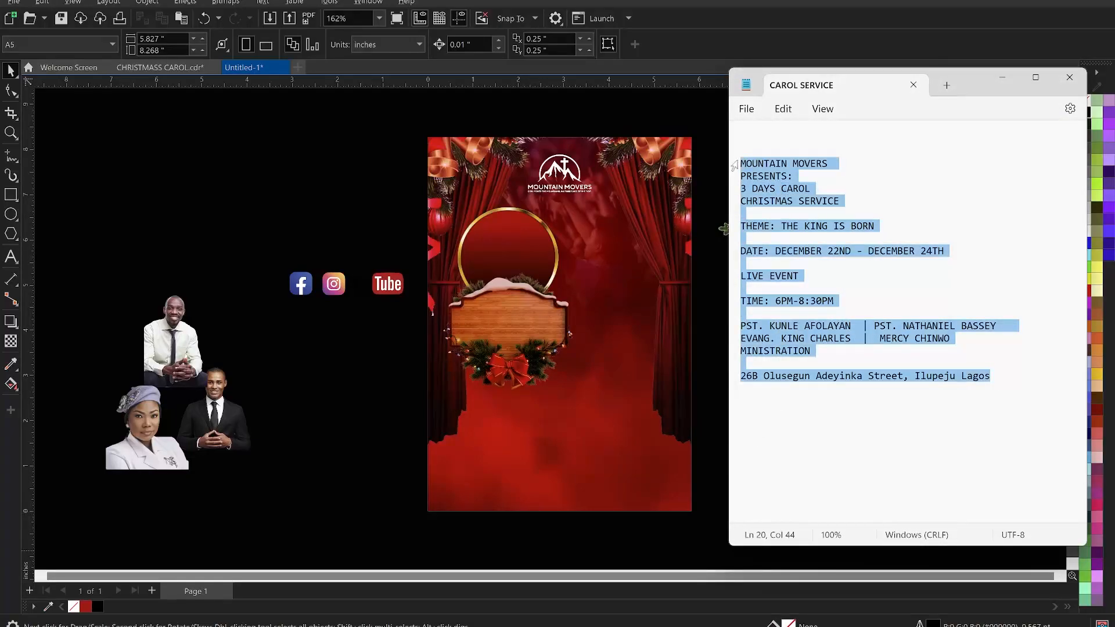
pyautogui.click(334, 183)
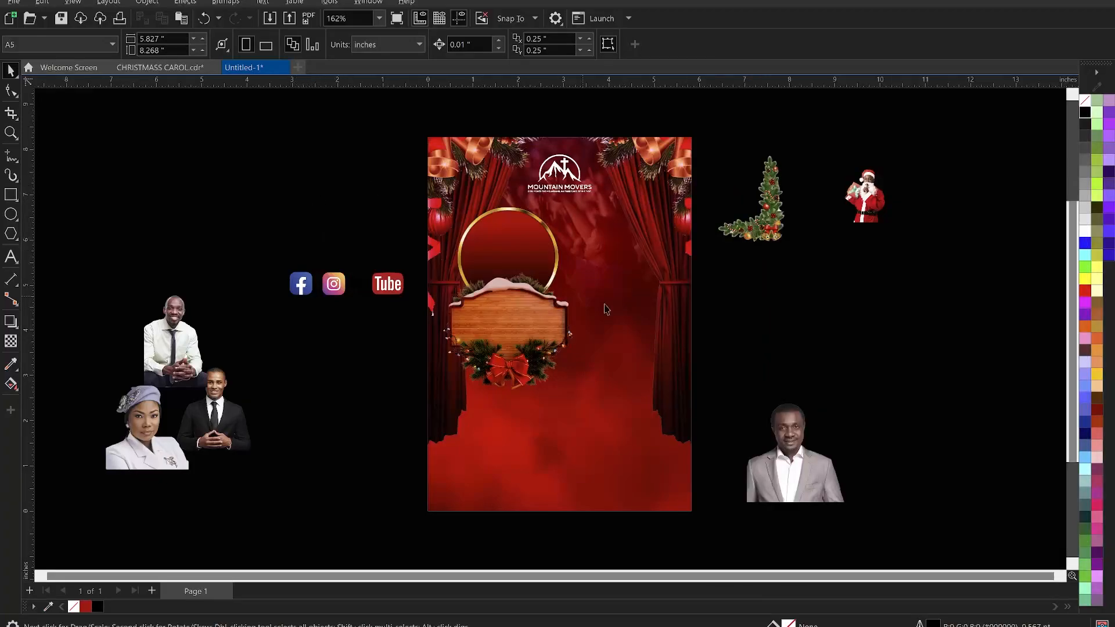
# - Move the man's portrait, the Santa figure and the Christmas tree corner onto the pasteboard left of the page
pyautogui.click(739, 451)
pyautogui.moveTo(739, 451); pyautogui.dragTo(222, 198)
pyautogui.moveTo(871, 198); pyautogui.dragTo(306, 157)
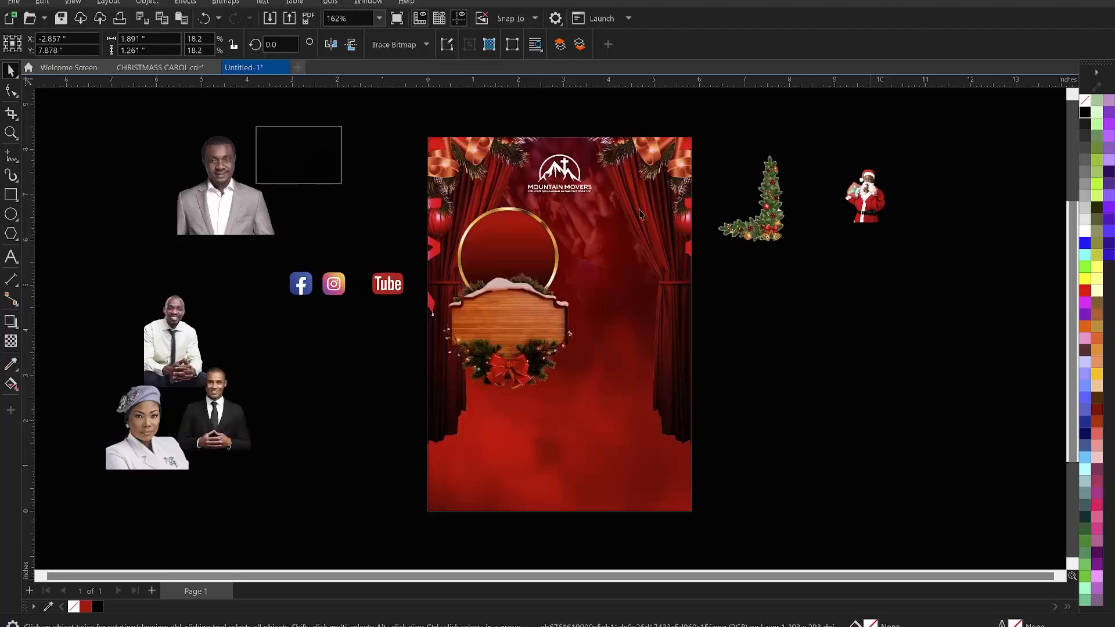
pyautogui.moveTo(793, 188); pyautogui.dragTo(114, 251)
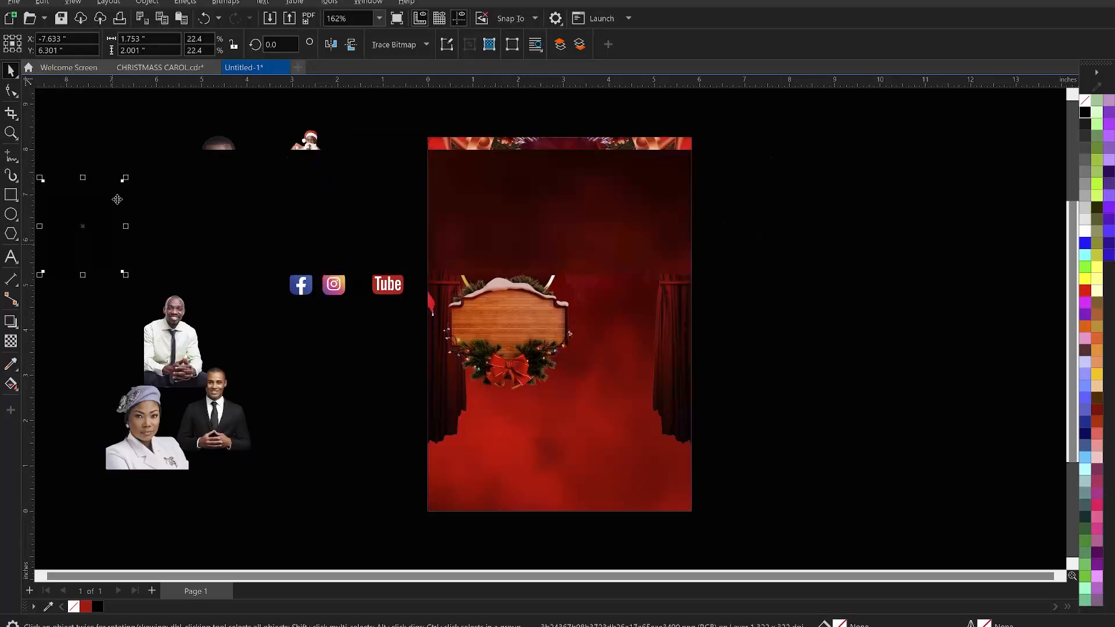
# - Create a paragraph text frame beside the page, paste the event text into it and color it white
pyautogui.click(8, 263)
pyautogui.moveTo(734, 202); pyautogui.dragTo(980, 482)
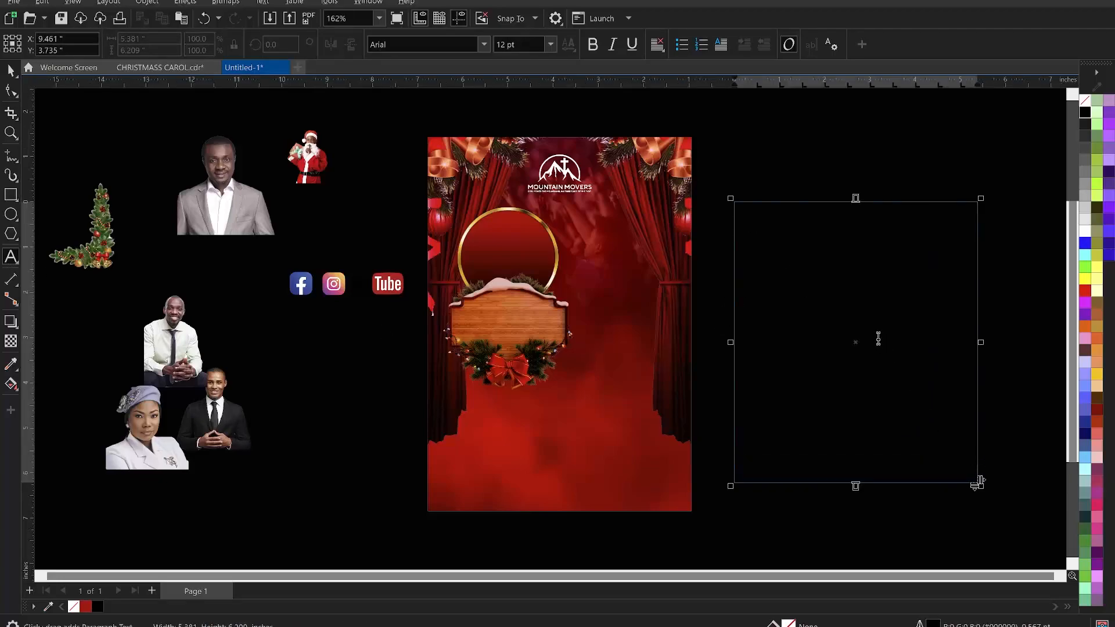
pyautogui.hotkey('ctrl', 'v')
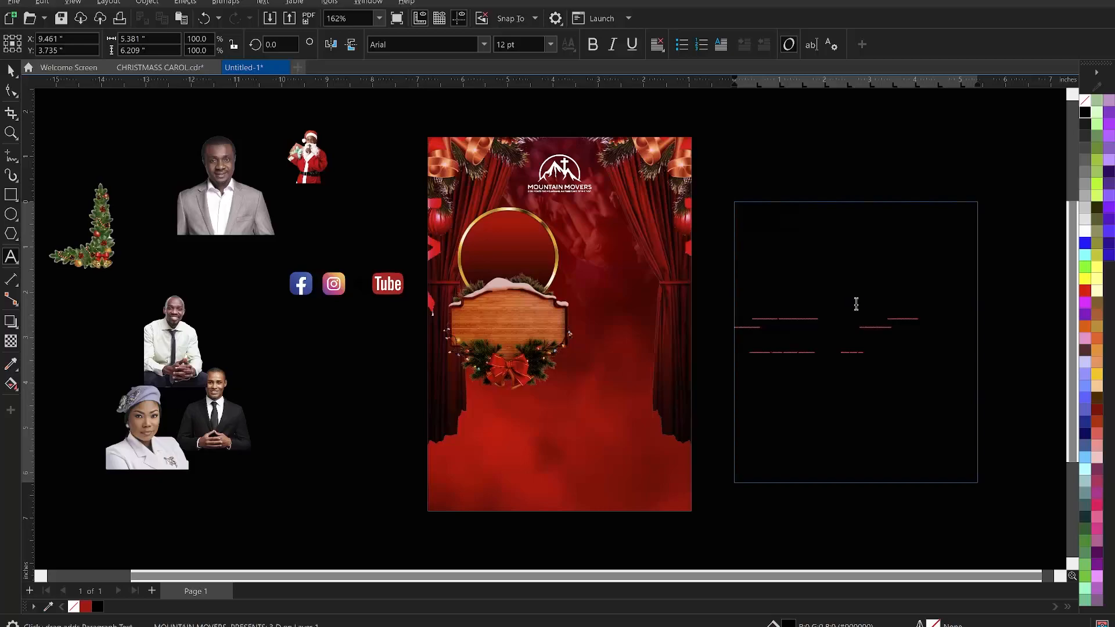
pyautogui.hotkey('ctrl', 'a')
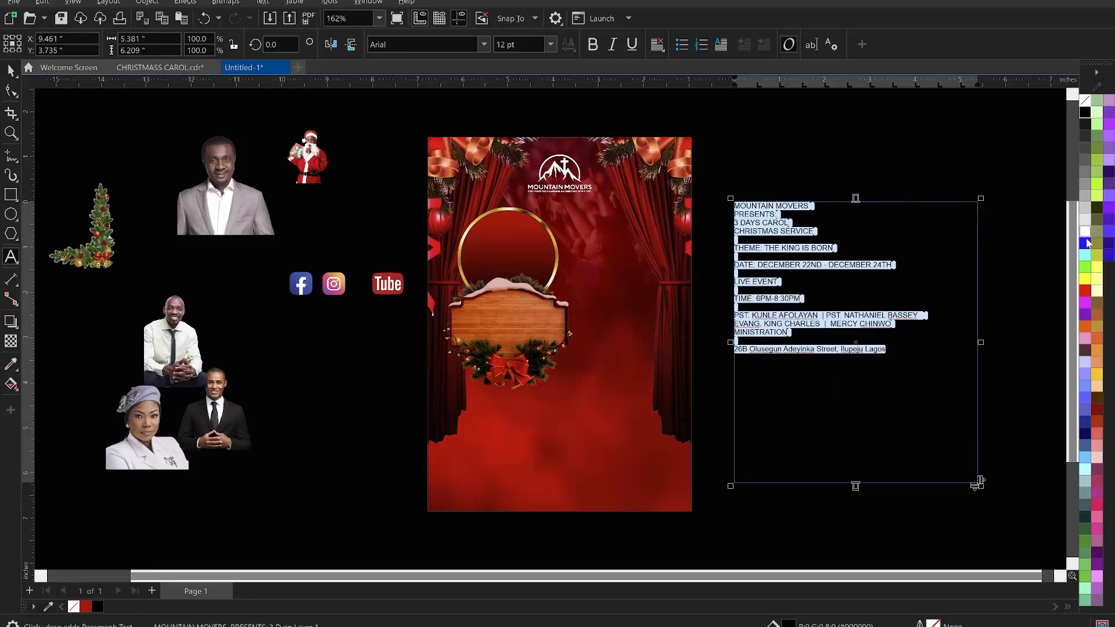
pyautogui.click(1090, 235)
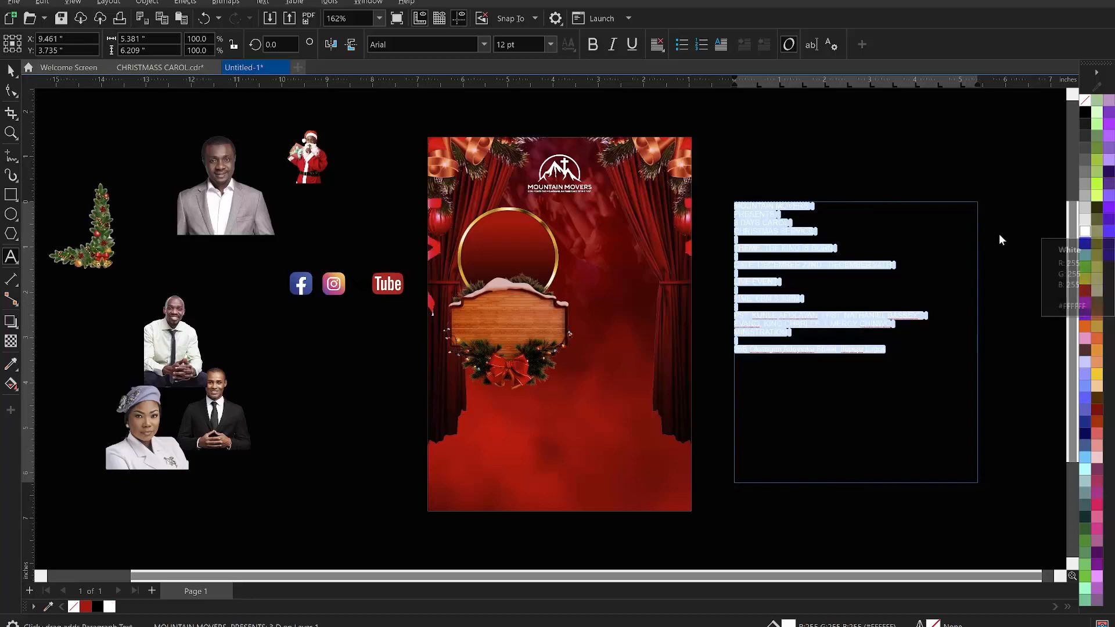
# - Scale the Mountain Movers logo down slightly
pyautogui.press('Escape')
pyautogui.hotkey('ctrl', 'space')
pyautogui.click(814, 166)
pyautogui.scroll(2, 605, 174)
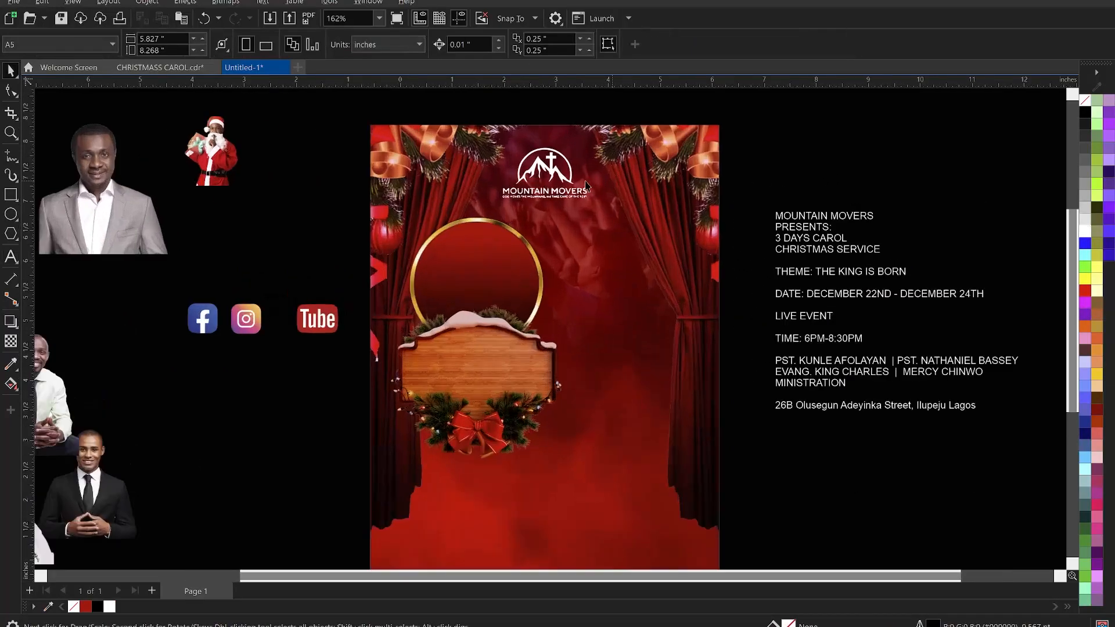
pyautogui.click(547, 174)
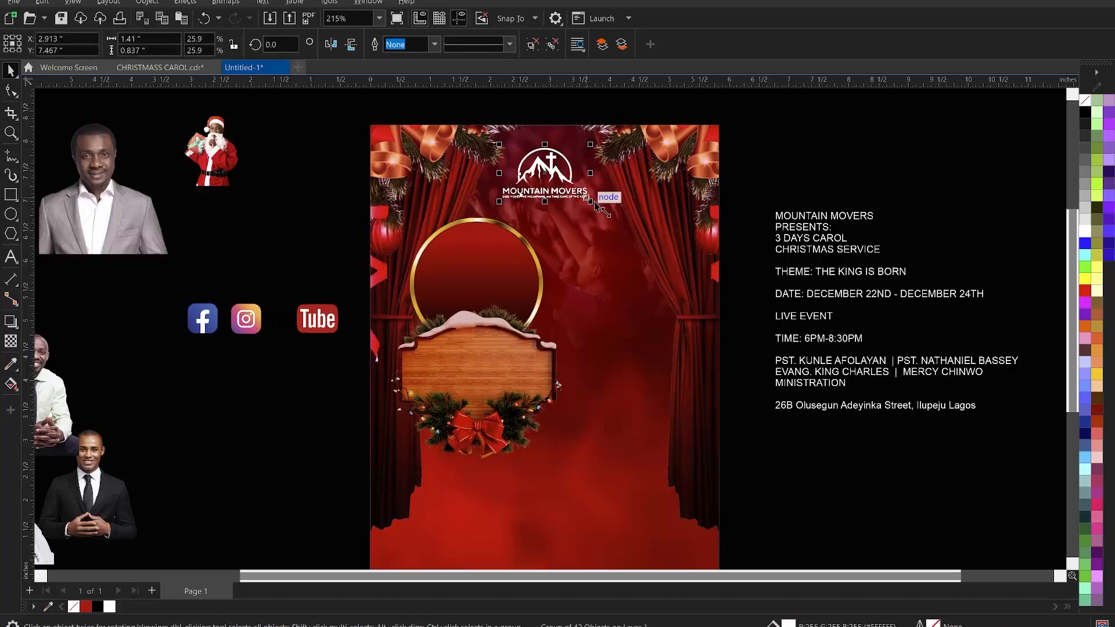
pyautogui.moveTo(592, 202); pyautogui.dragTo(587, 200)
# - Delete the MOUNTAIN MOVERS line from the pasted event text
pyautogui.click(851, 229)
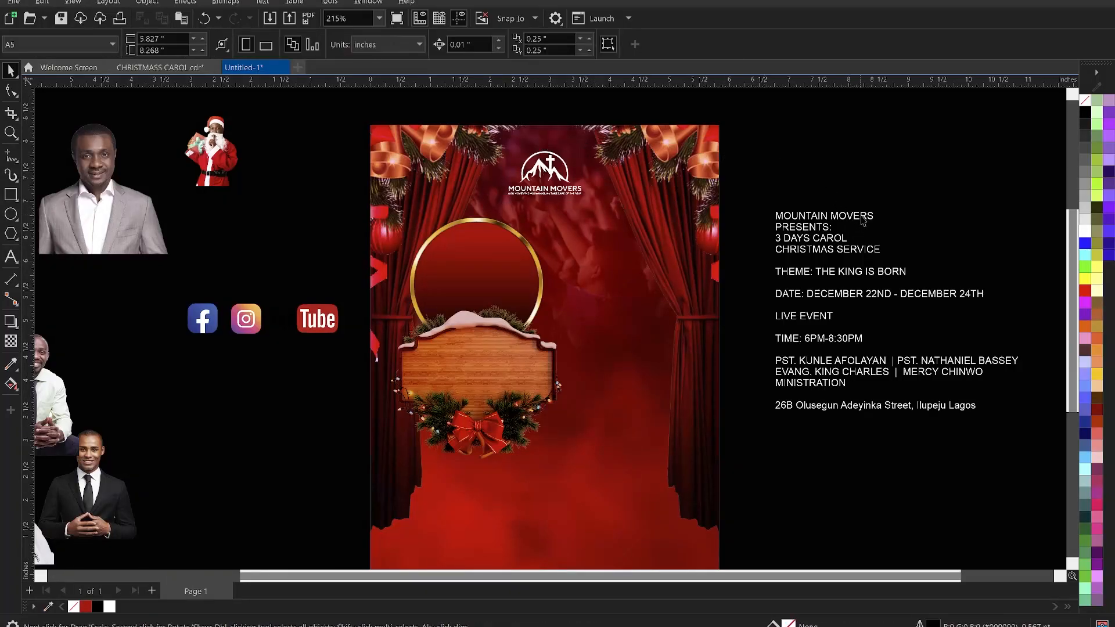
pyautogui.moveTo(893, 219); pyautogui.dragTo(765, 217)
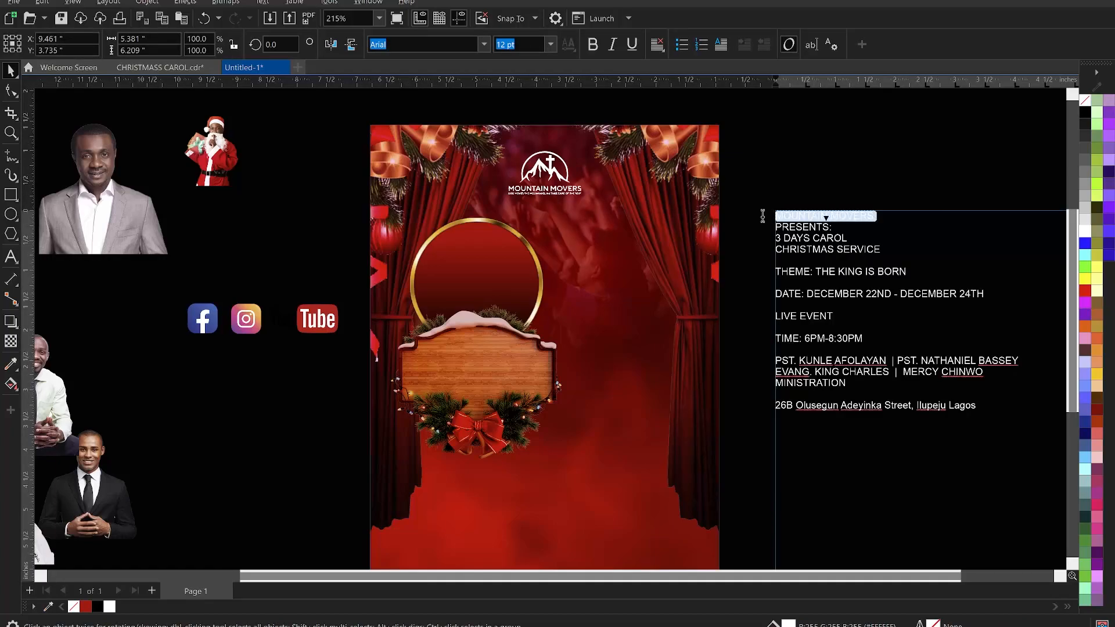
pyautogui.press('Delete')
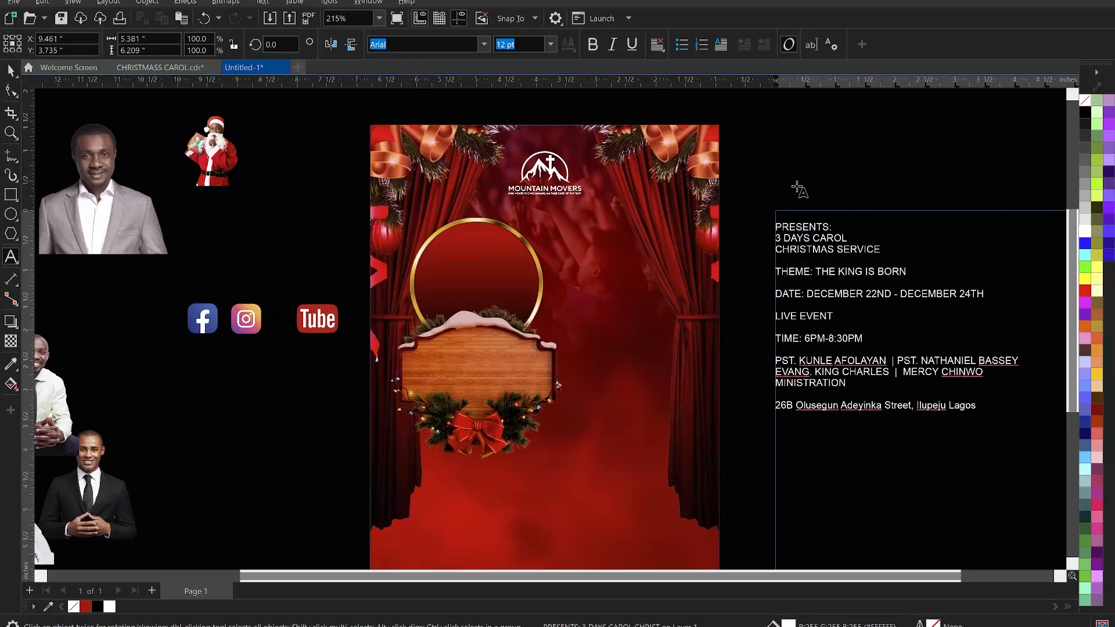
pyautogui.press('Escape')
pyautogui.press('Escape')
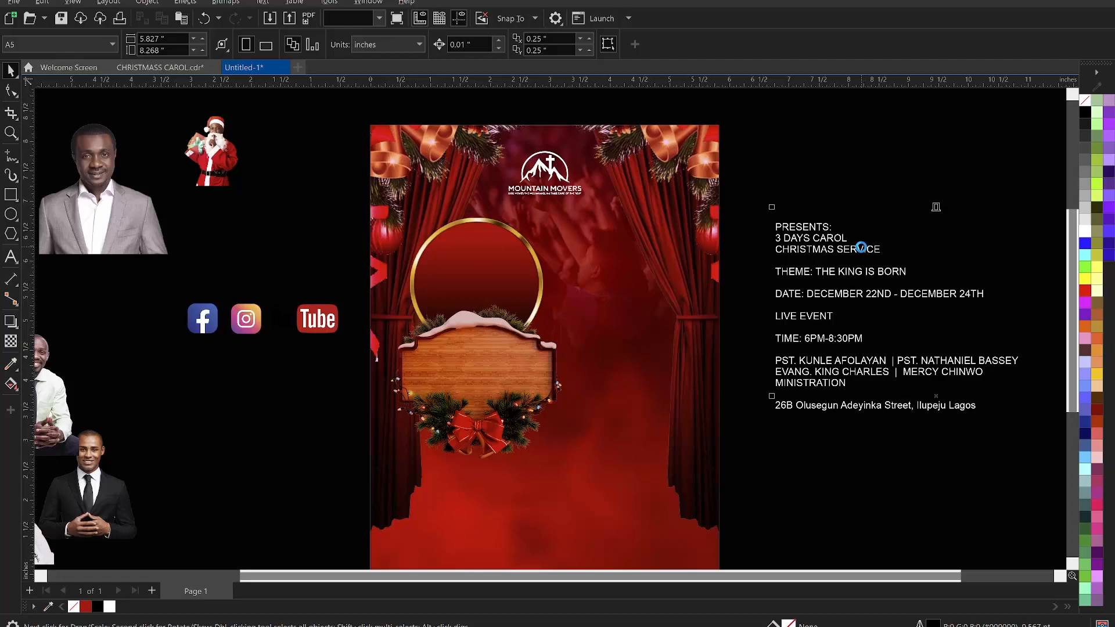
# - Remove the 3 DAYS CAROL line from the event text
pyautogui.doubleClick(884, 250)
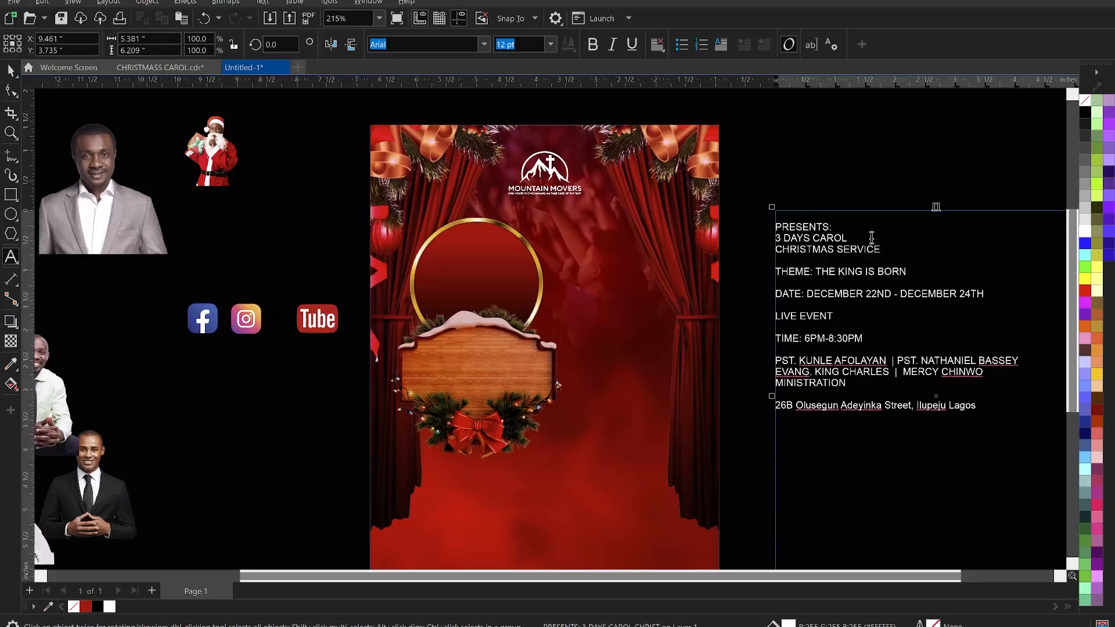
pyautogui.moveTo(859, 235); pyautogui.dragTo(770, 241)
pyautogui.hotkey('ctrl', 'c')
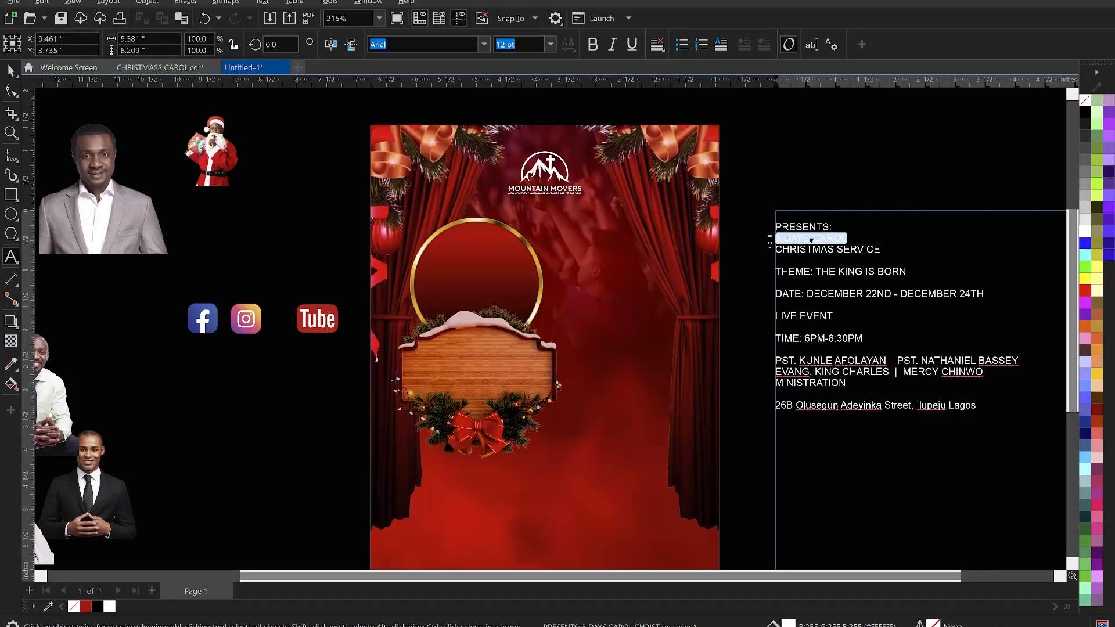
pyautogui.press('Delete')
pyautogui.click(738, 258)
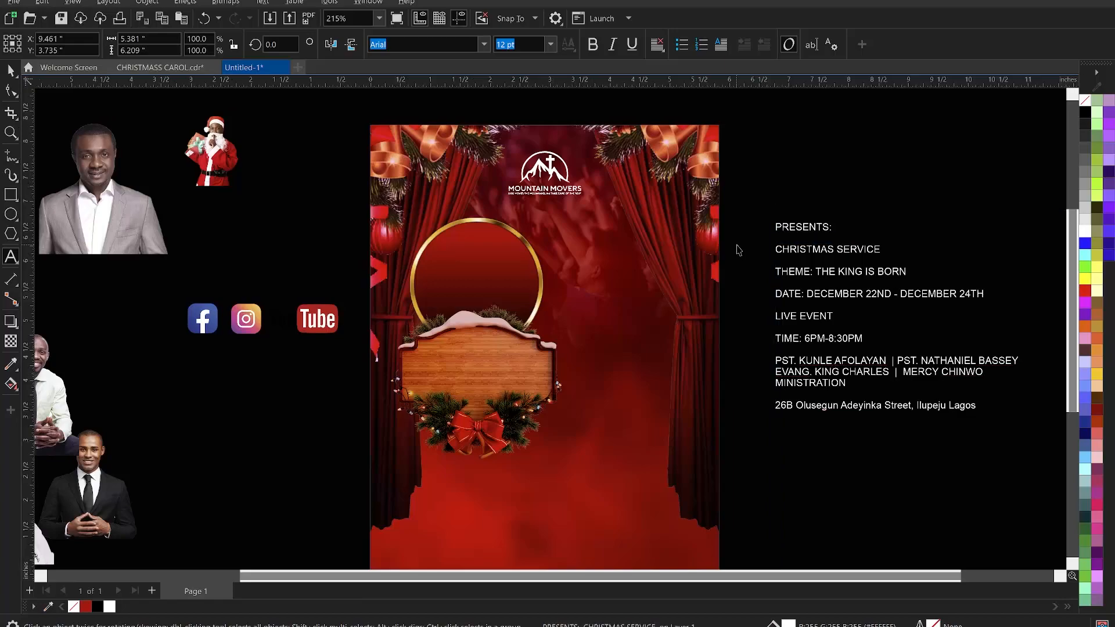
# - Paste 3 DAYS CAROL as text inside the gold ring and split it onto three lines
pyautogui.click(459, 246)
pyautogui.hotkey('ctrl', 'v')
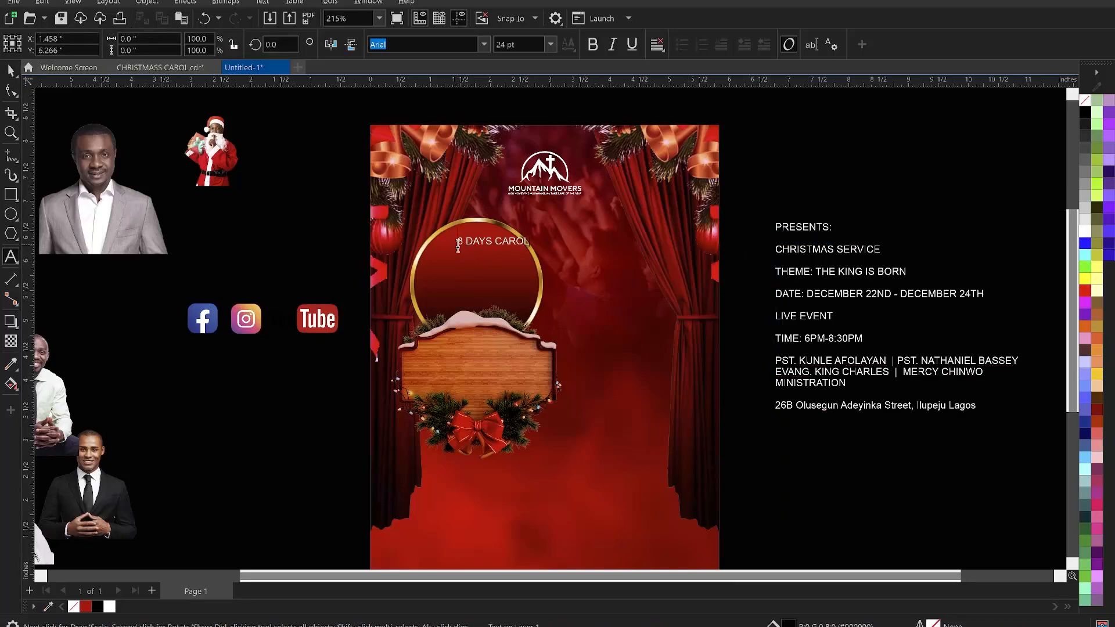
pyautogui.click(471, 241)
pyautogui.click(469, 241)
pyautogui.press('Return')
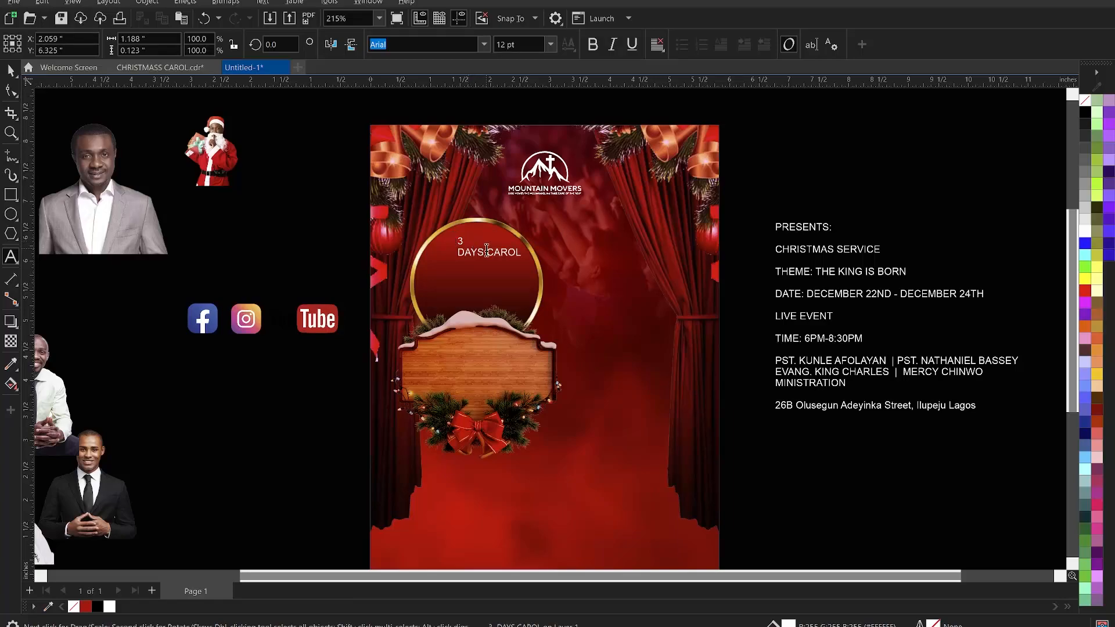
pyautogui.click(491, 253)
pyautogui.press('Return')
pyautogui.press('BackSpace')
pyautogui.press('Return')
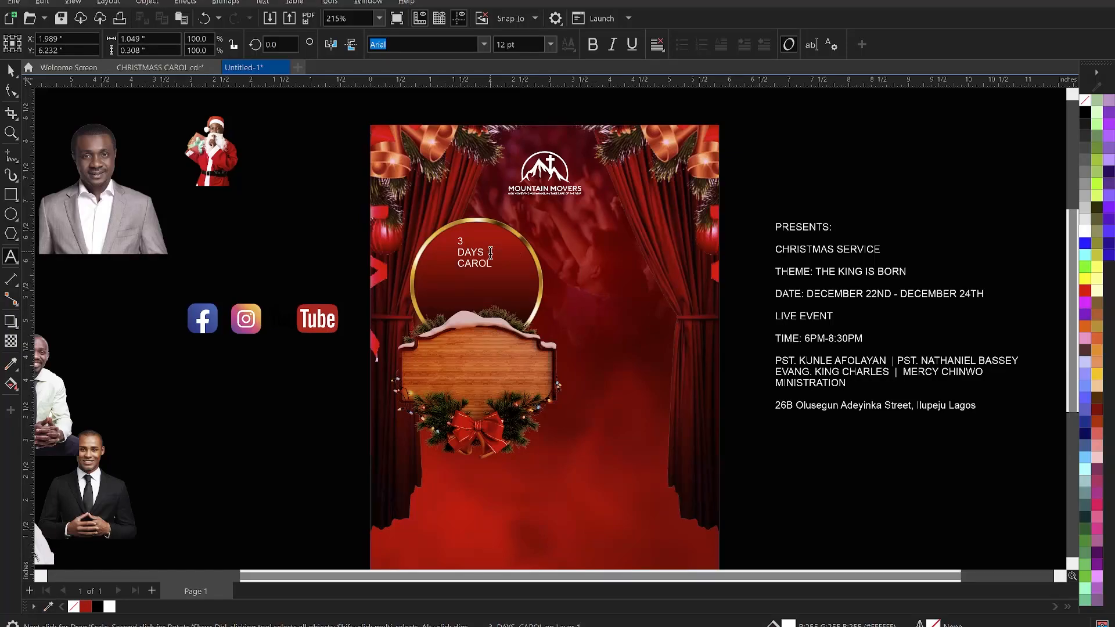
# - Break the three-line text apart into separate text objects
pyautogui.hotkey('ctrl', 'space')
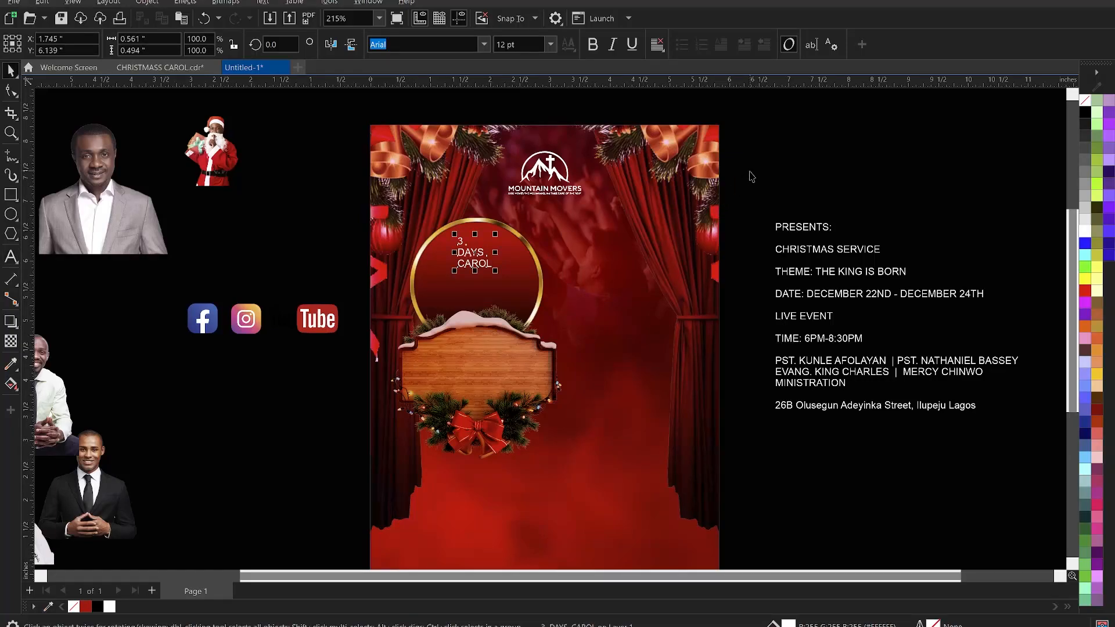
pyautogui.hotkey('ctrl', 'k')
pyautogui.click(752, 176)
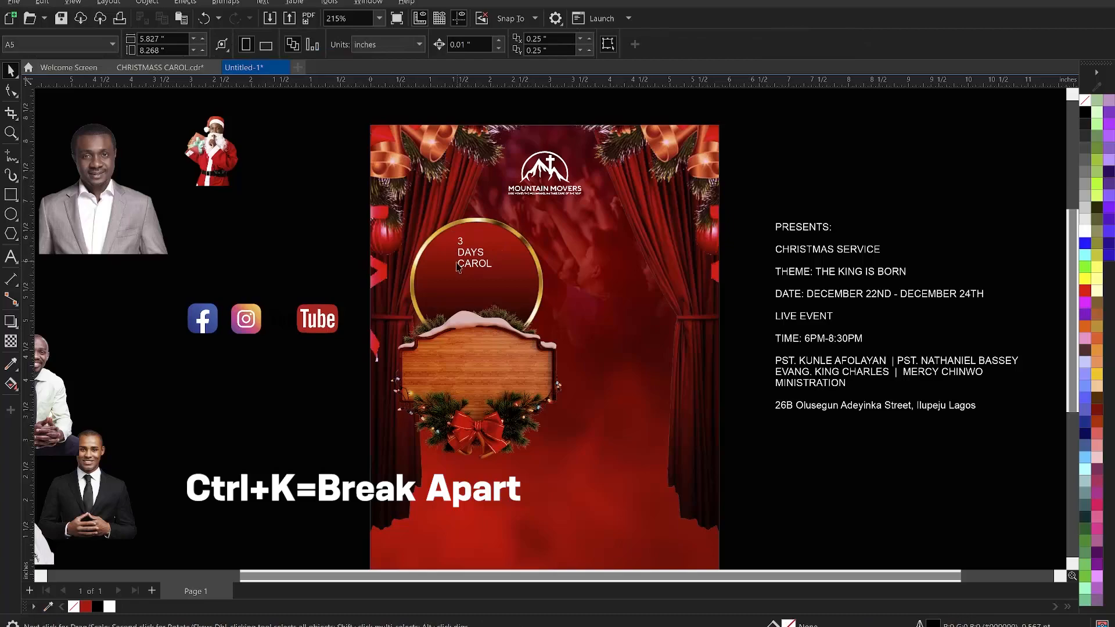
# - Set the 3 to the Neilvard Four font and enlarge it to about 65 pt
pyautogui.click(462, 243)
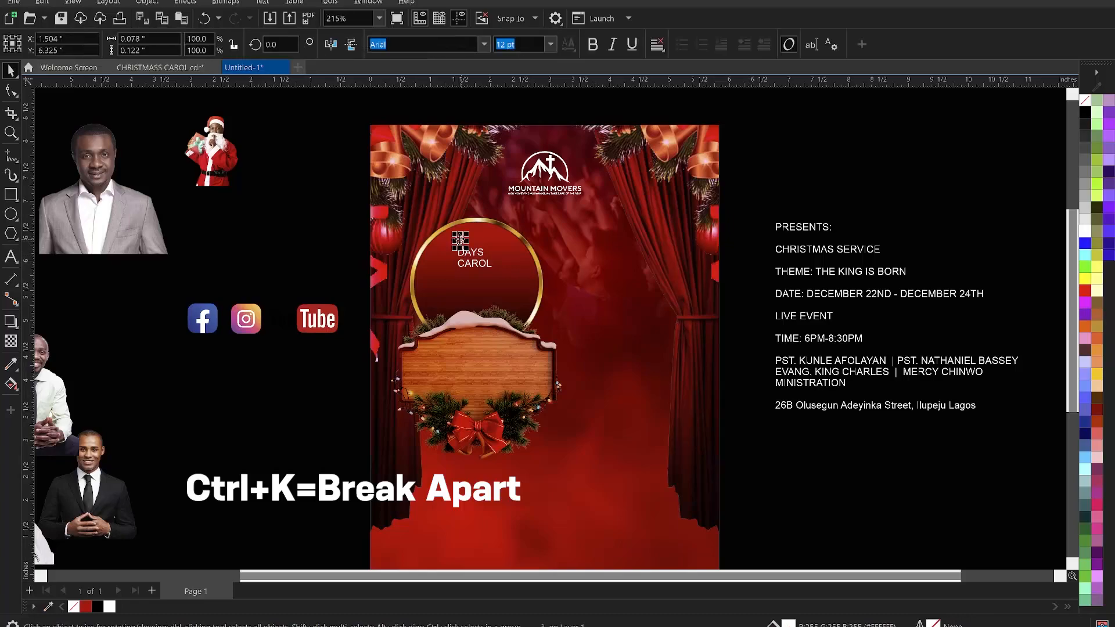
pyautogui.click(484, 45)
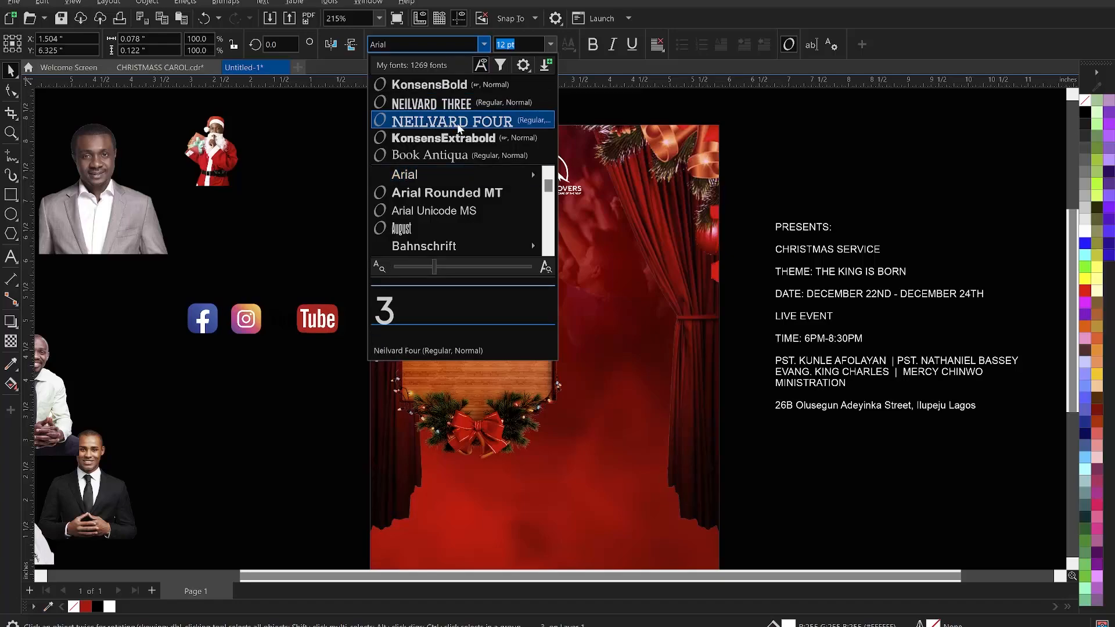
pyautogui.press('Escape')
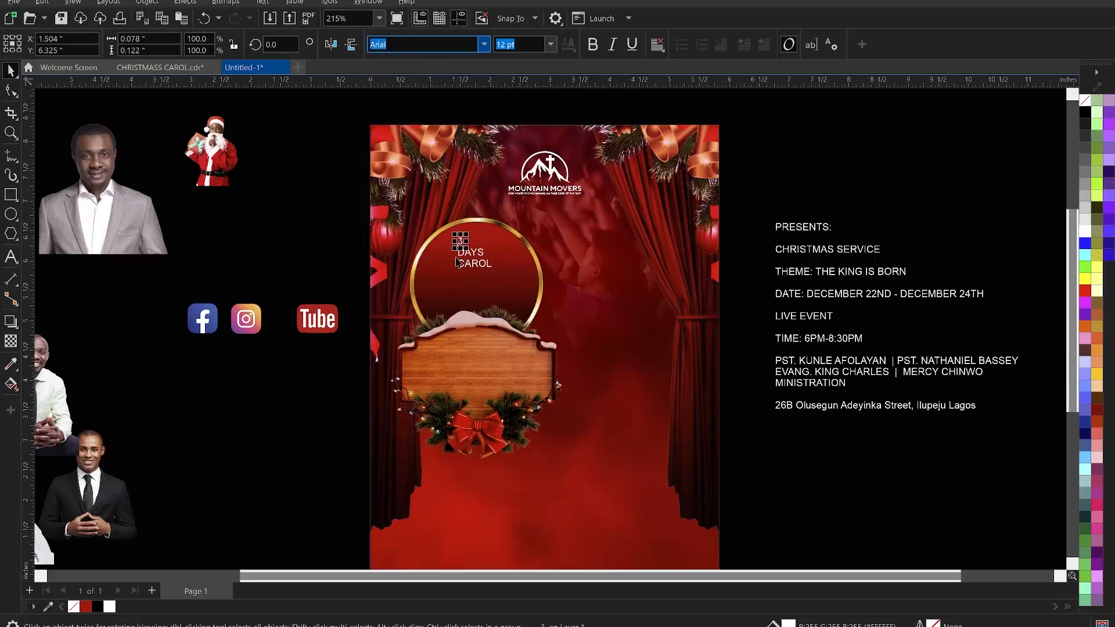
pyautogui.moveTo(453, 250); pyautogui.dragTo(436, 286)
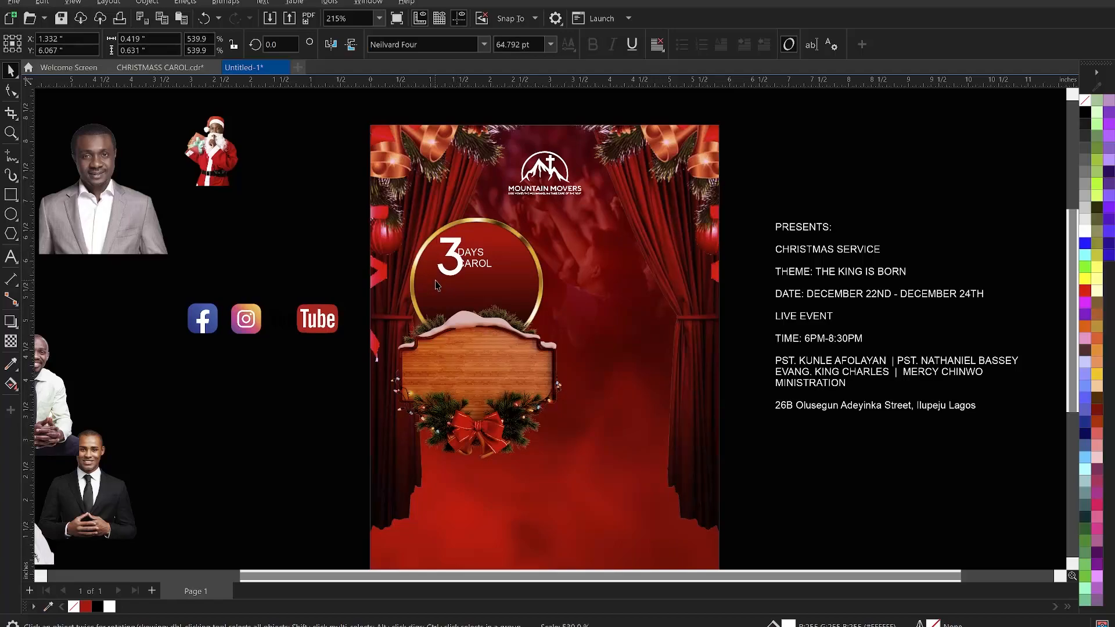
# - Move the DAYS and CAROL words beside the large 3
pyautogui.moveTo(308, 235); pyautogui.dragTo(517, 278)
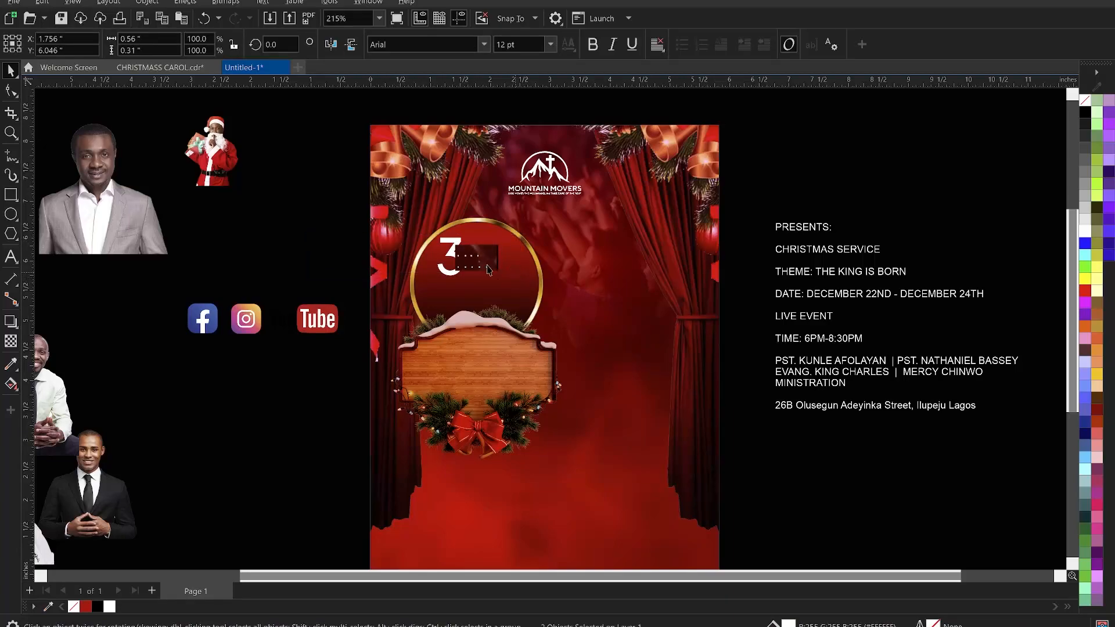
pyautogui.moveTo(487, 266)
pyautogui.mouseDown()
pyautogui.moveTo(497, 271)
pyautogui.moveTo(503, 257)
pyautogui.mouseUp()
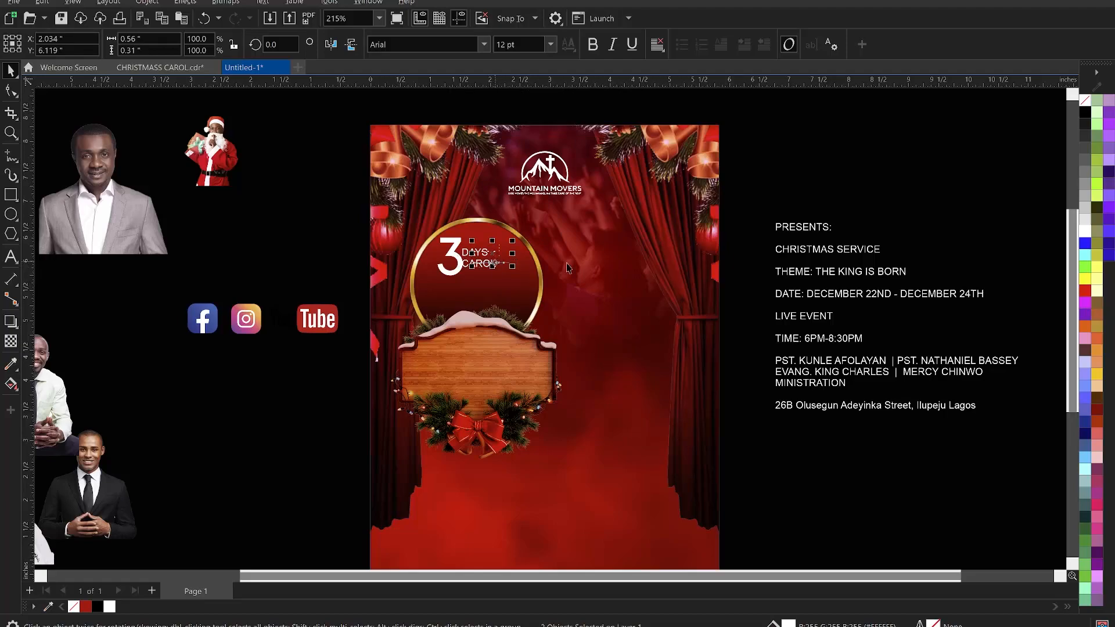
# - Delete the DAYS and CAROL words and undo the deletion
pyautogui.click(758, 244)
pyautogui.moveTo(754, 319); pyautogui.dragTo(457, 224)
pyautogui.scroll(2, 514, 264)
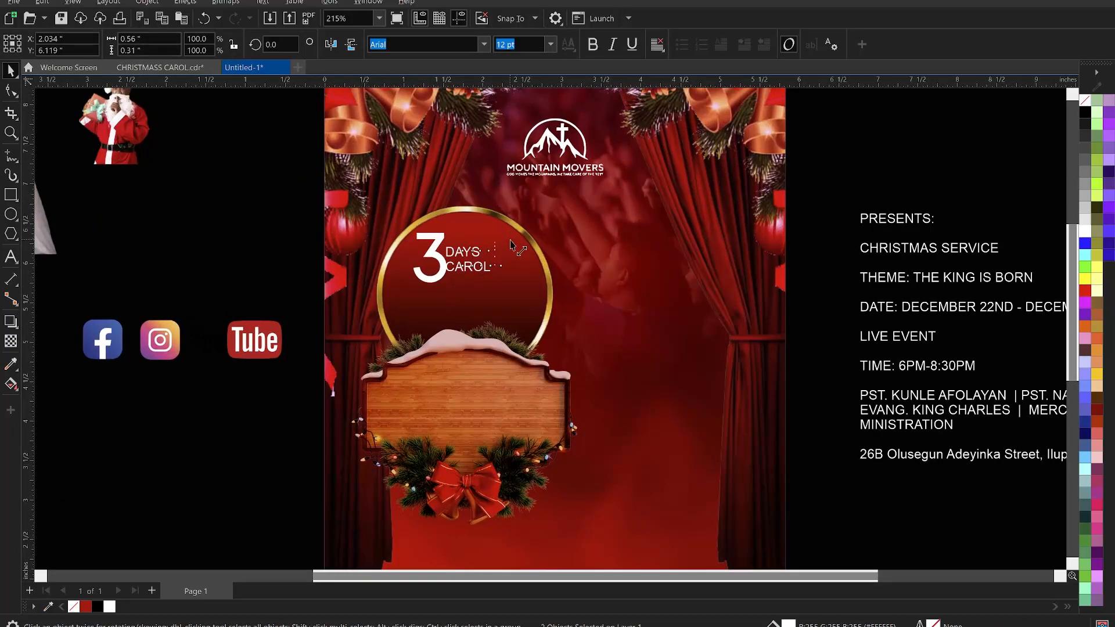
pyautogui.press('Delete')
pyautogui.hotkey('ctrl', 'z')
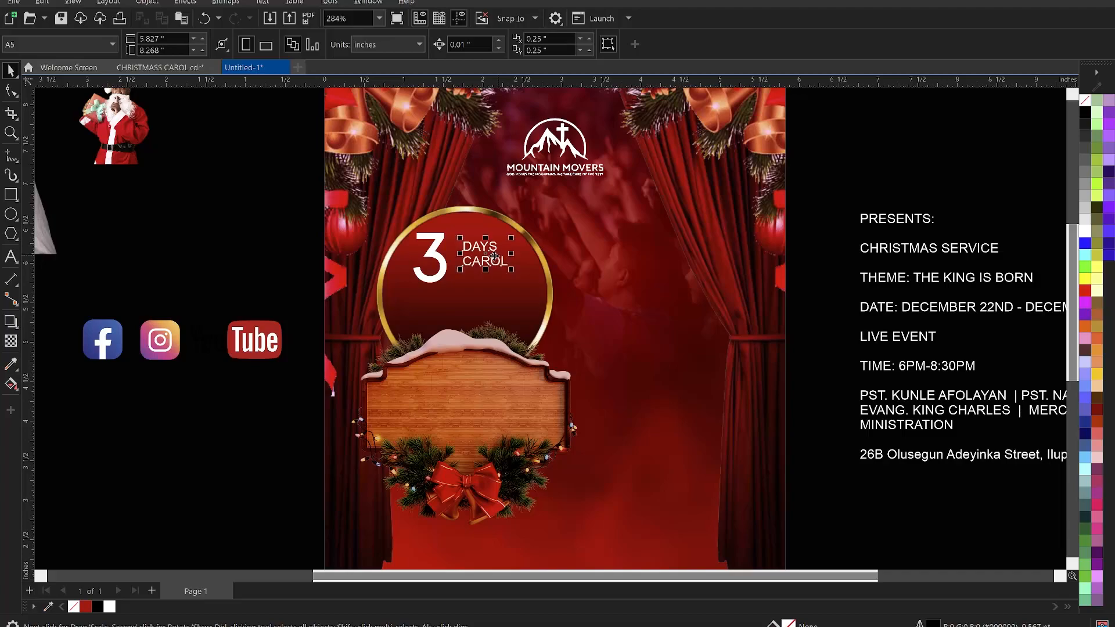
# - Set the DAYS and CAROL words to KonsensExtrabold and enlarge them to about 17.6 pt beside the 3
pyautogui.moveTo(507, 255); pyautogui.dragTo(484, 265)
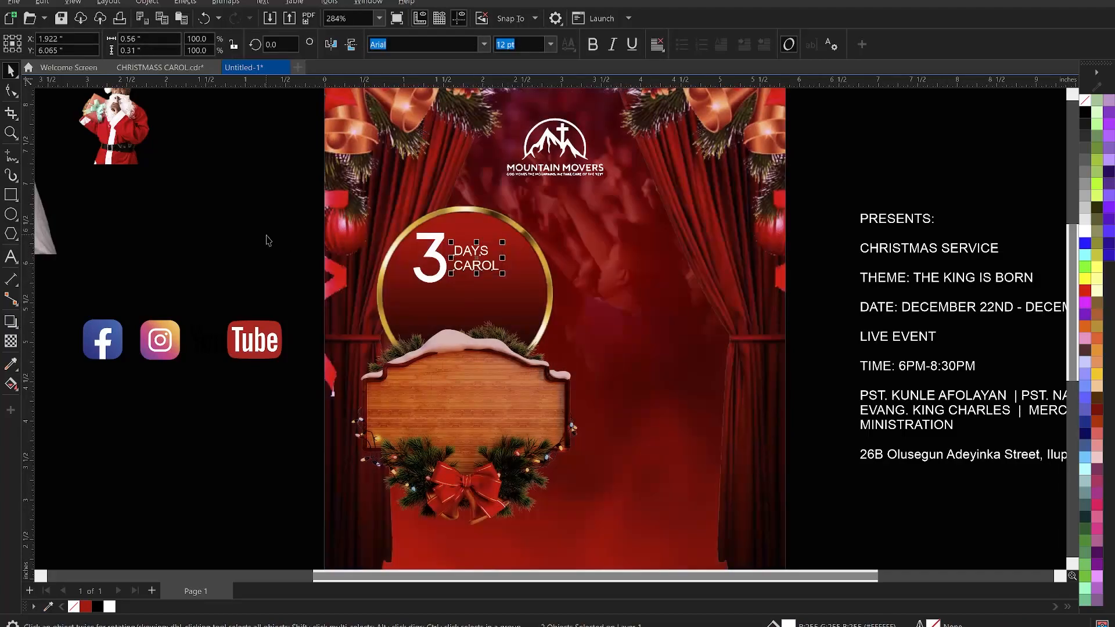
pyautogui.click(255, 237)
pyautogui.moveTo(224, 202); pyautogui.dragTo(526, 276)
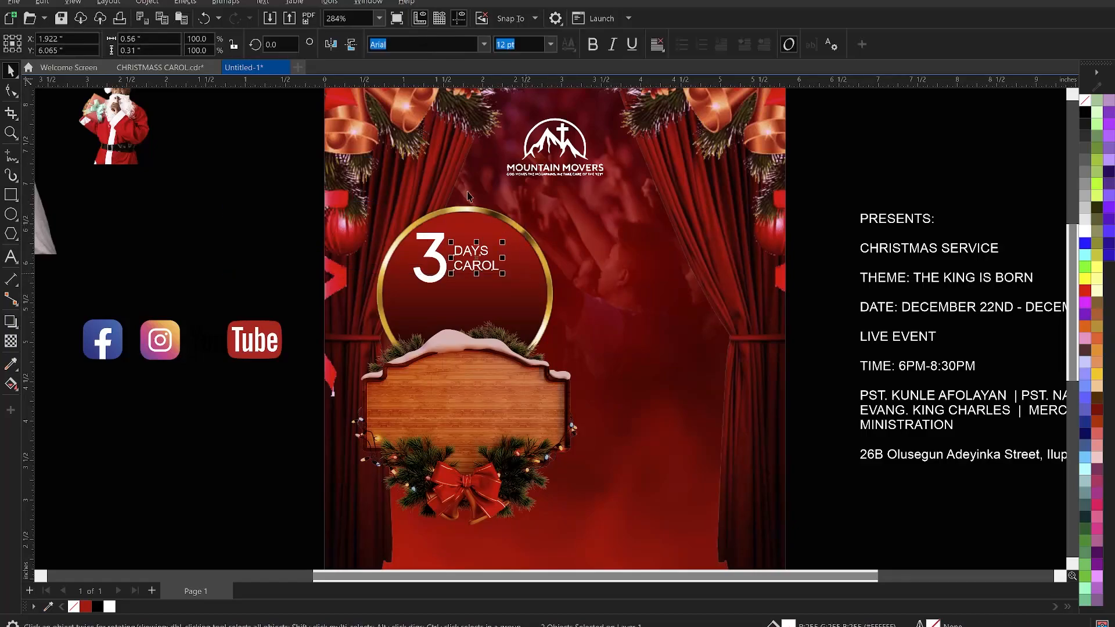
pyautogui.click(485, 45)
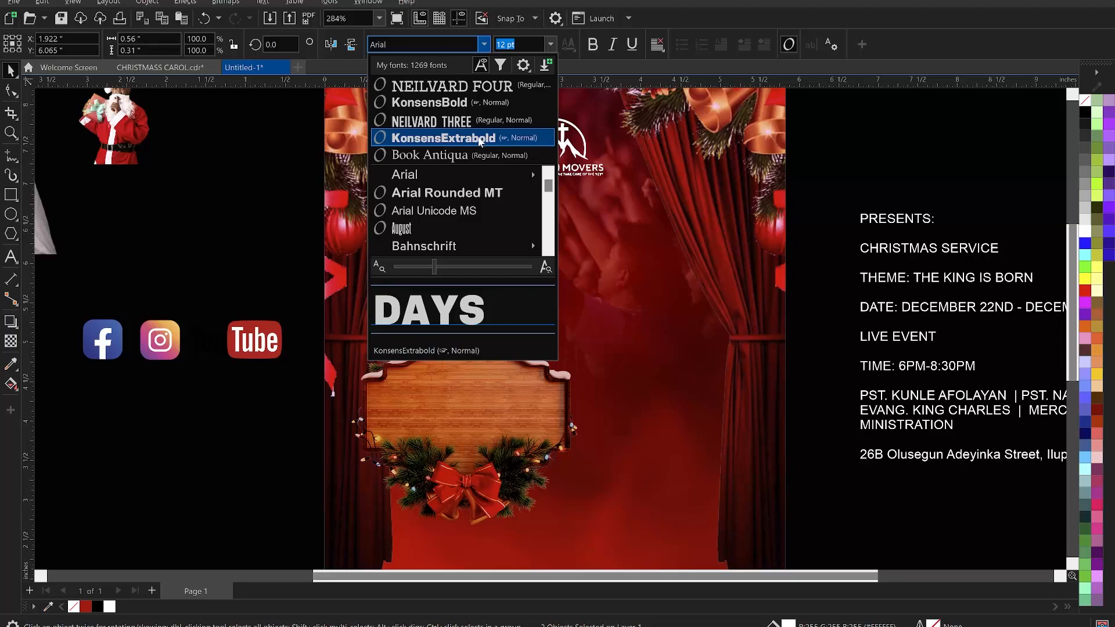
pyautogui.press('Escape')
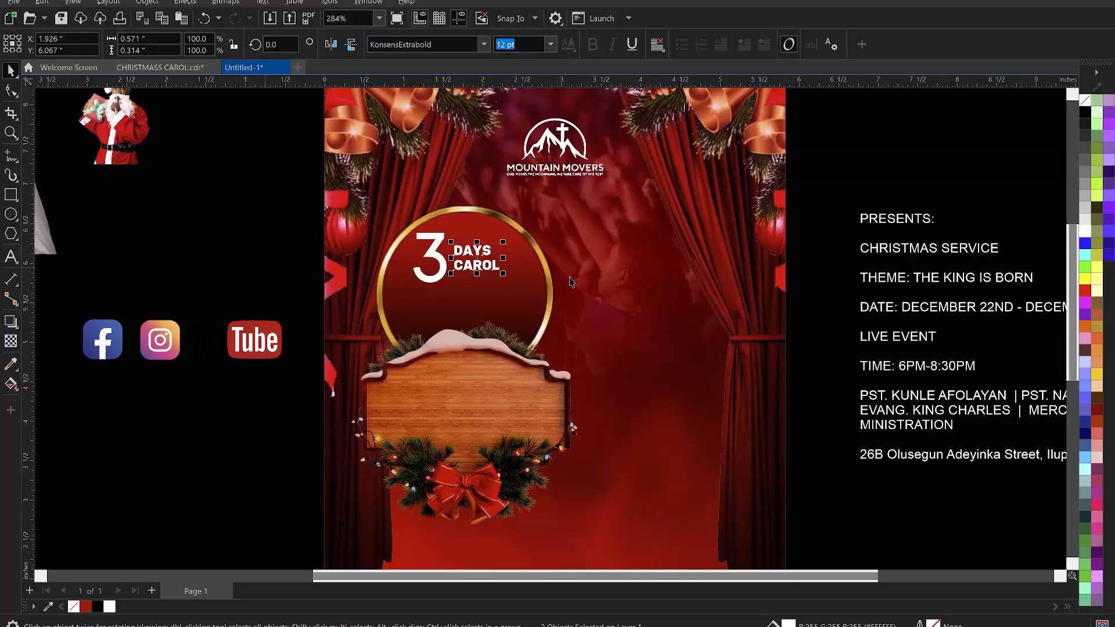
pyautogui.moveTo(503, 241); pyautogui.dragTo(525, 230)
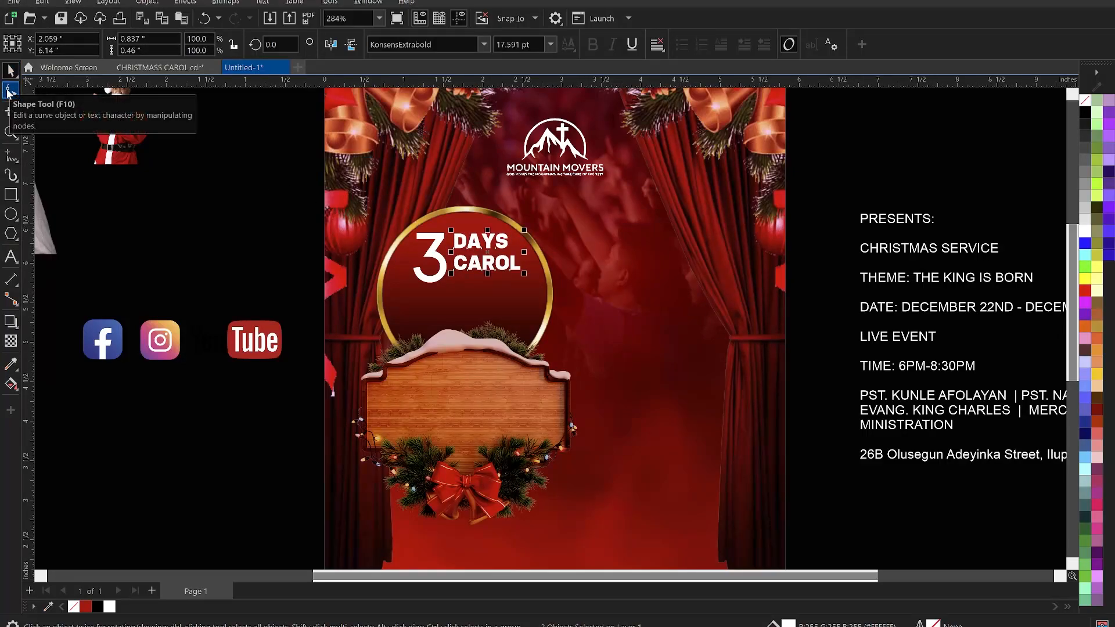
# - Tighten the letter and line spacing of the DAYS and CAROL words with the Shape tool
pyautogui.click(11, 91)
pyautogui.click(450, 275)
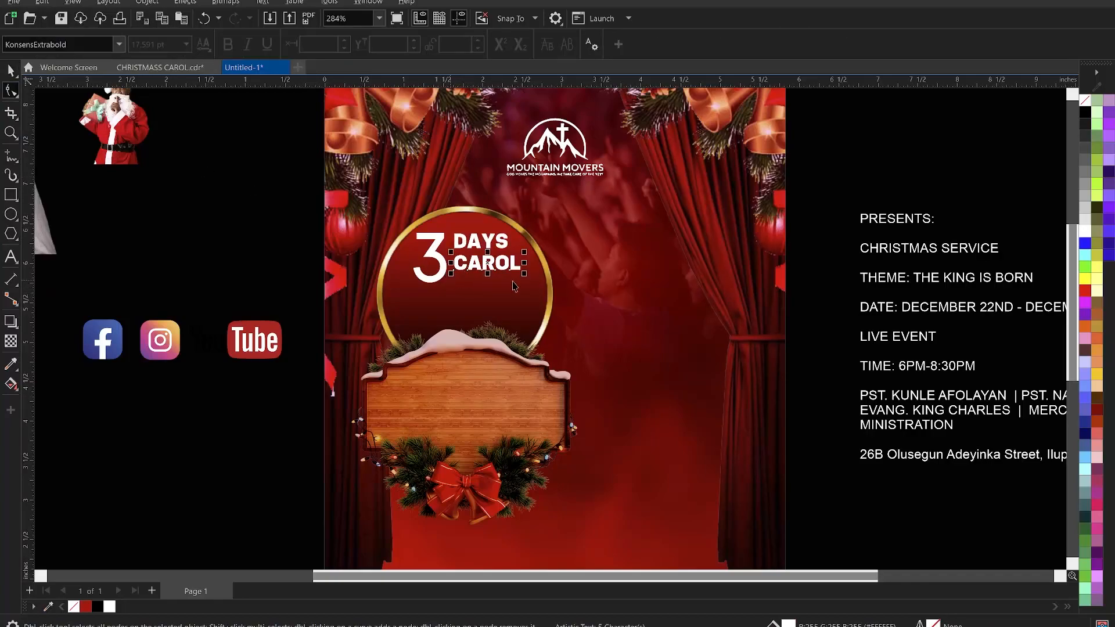
pyautogui.moveTo(521, 279); pyautogui.dragTo(517, 280)
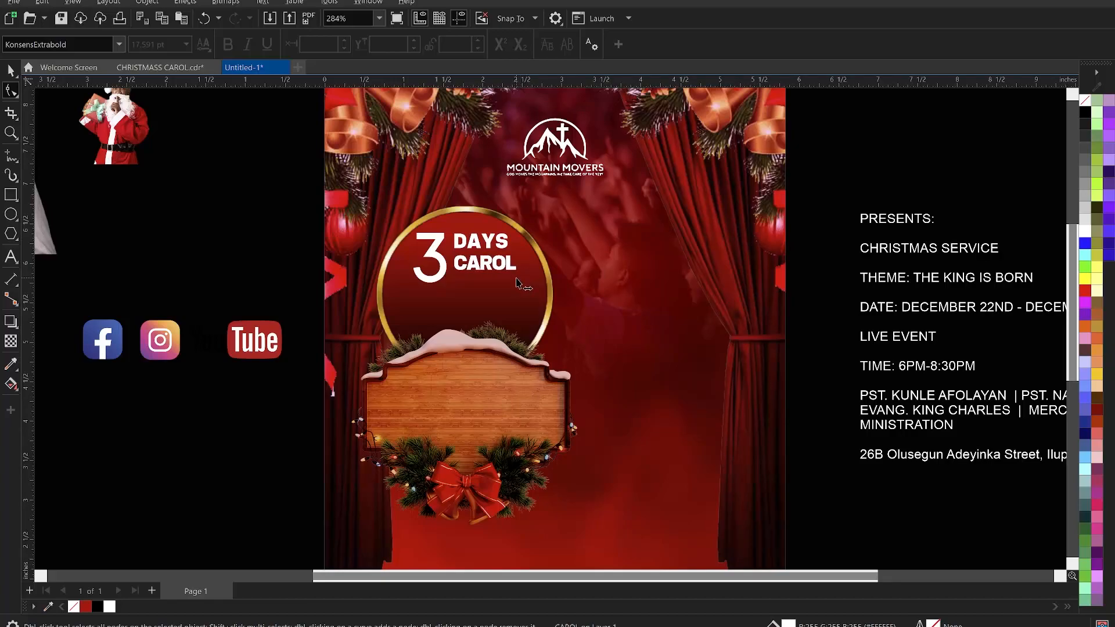
pyautogui.click(514, 250)
pyautogui.moveTo(514, 256); pyautogui.dragTo(502, 260)
pyautogui.press('space')
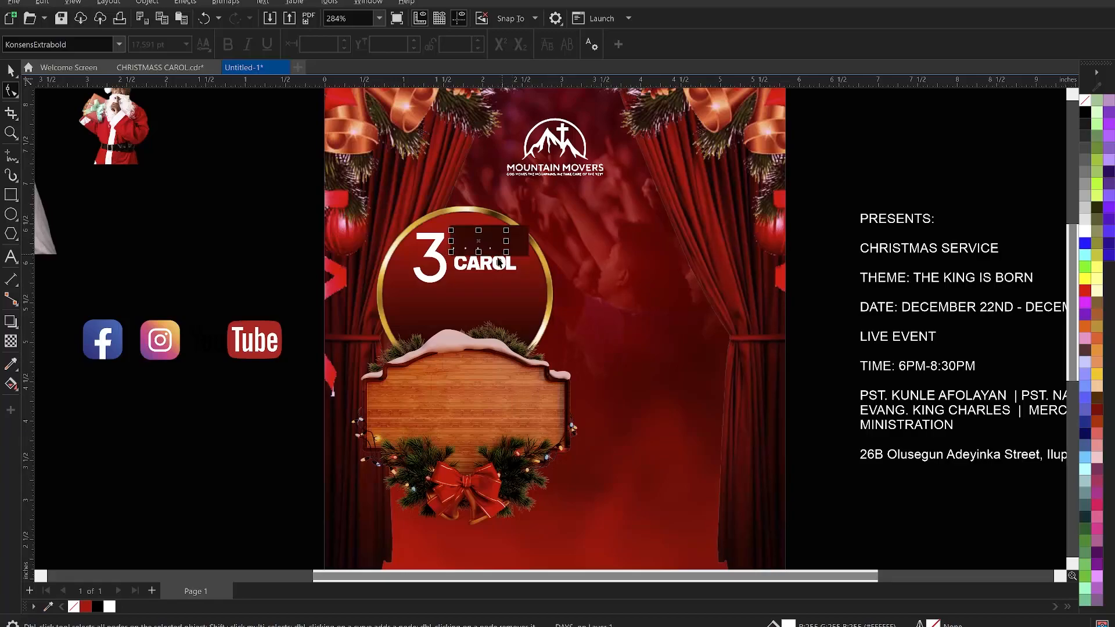
pyautogui.click(498, 252)
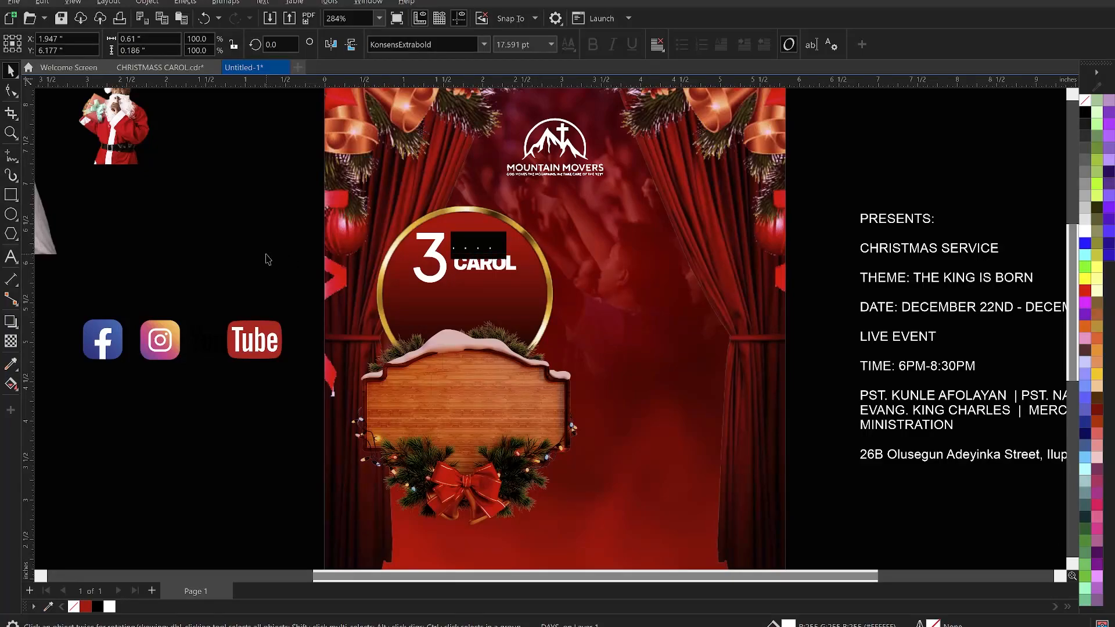
pyautogui.click(508, 271)
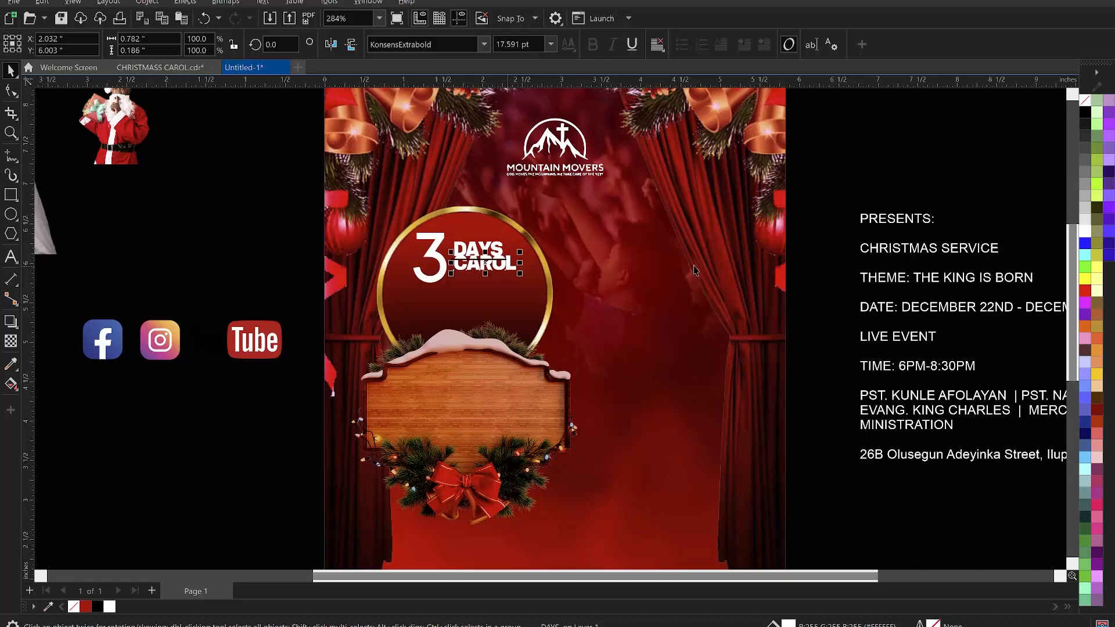
pyautogui.click(818, 191)
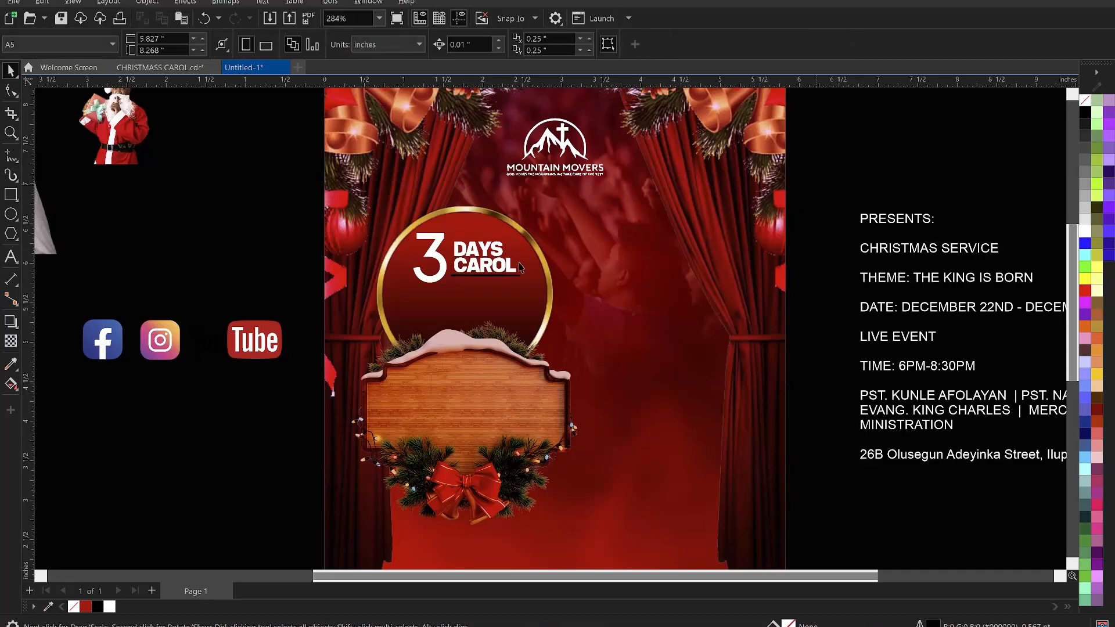
# - Scale the DAYS and CAROL words about 135% and align them snugly beside the large 3
pyautogui.click(471, 276)
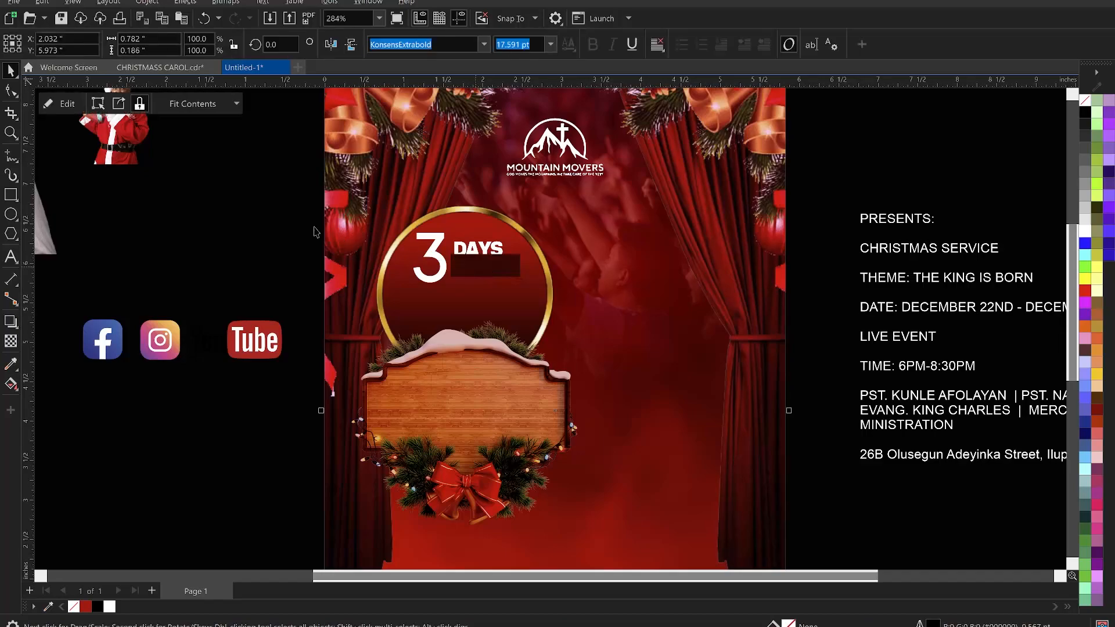
pyautogui.moveTo(239, 217); pyautogui.dragTo(552, 295)
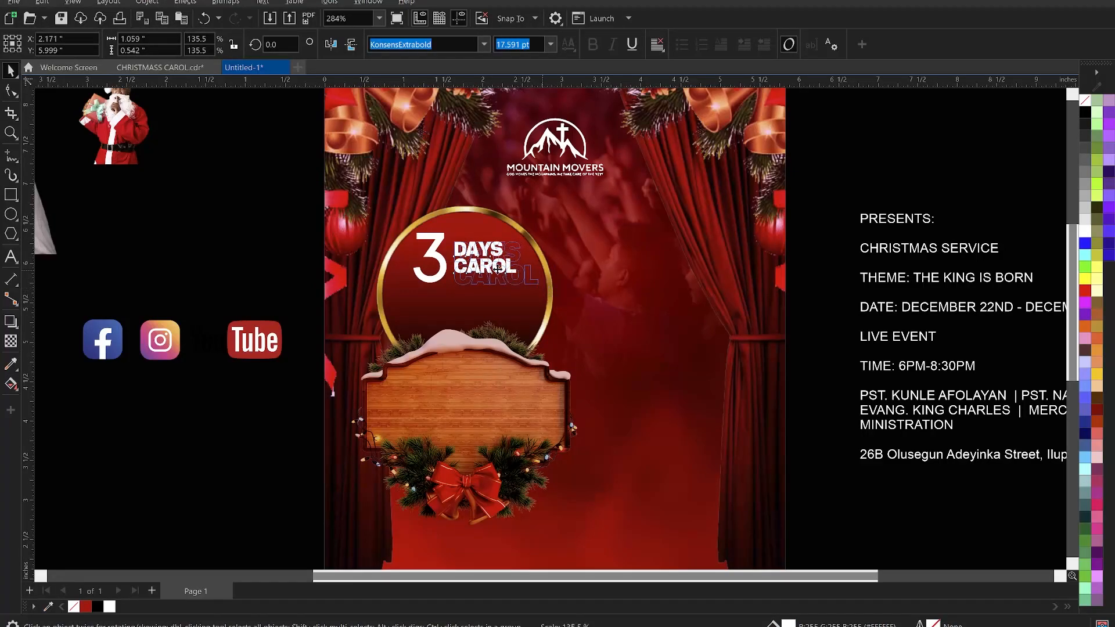
pyautogui.moveTo(433, 256); pyautogui.dragTo(441, 259)
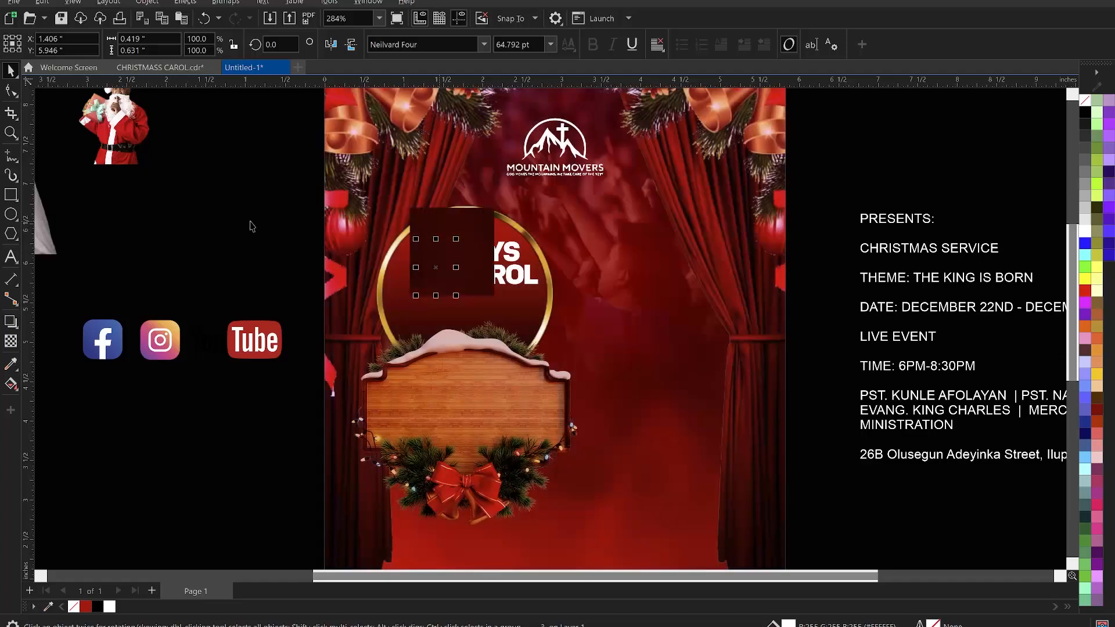
pyautogui.moveTo(242, 218); pyautogui.dragTo(378, 310)
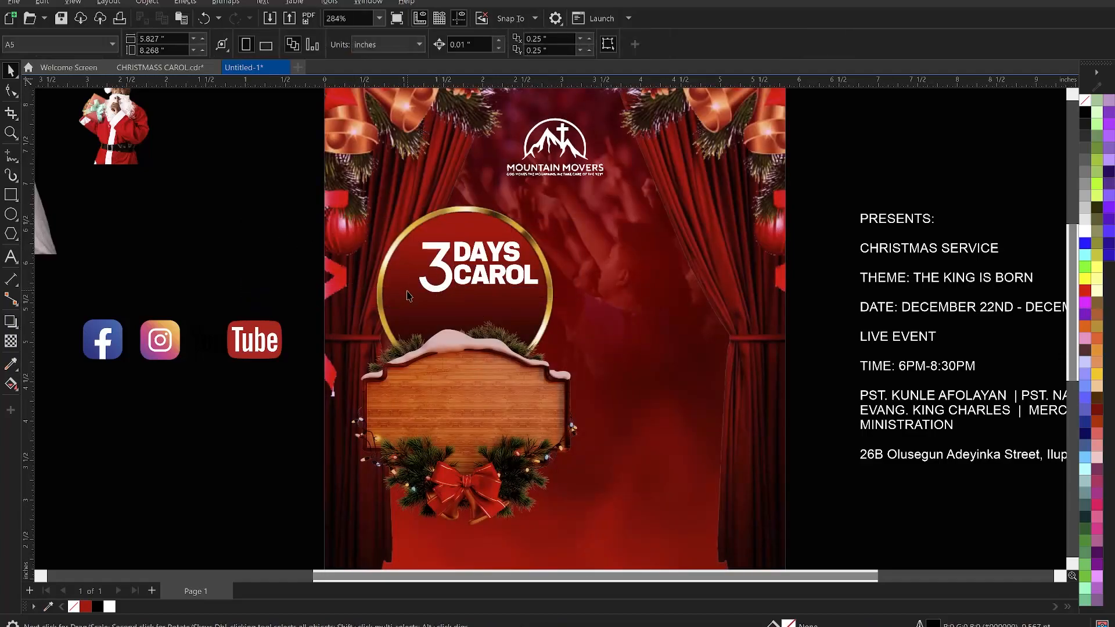
pyautogui.click(417, 299)
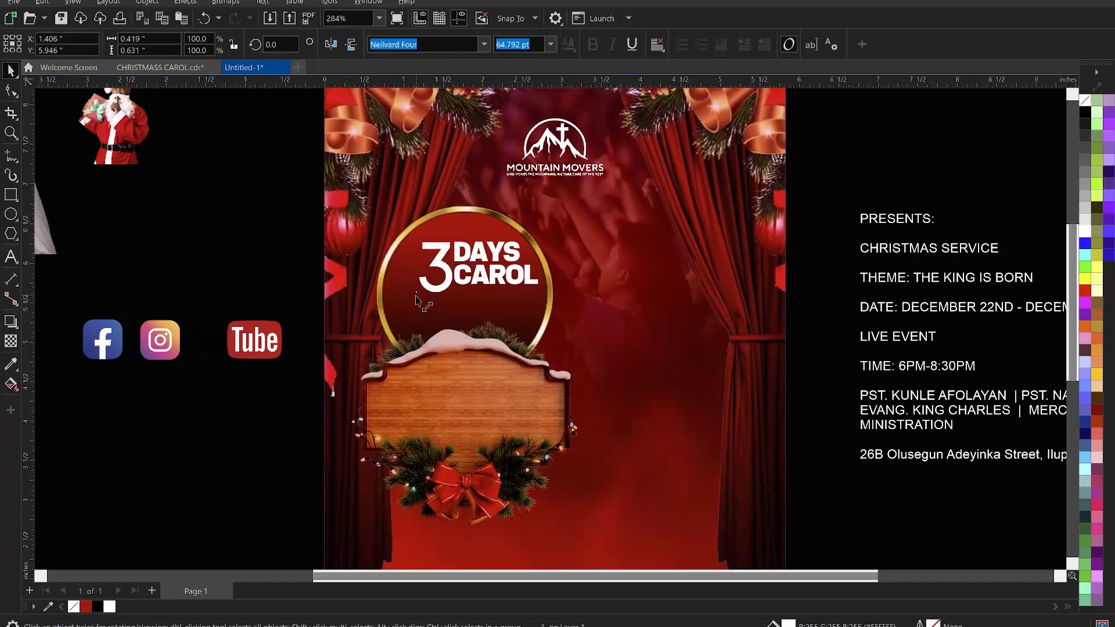
pyautogui.moveTo(417, 299); pyautogui.dragTo(416, 292)
pyautogui.moveTo(242, 215); pyautogui.dragTo(584, 317)
pyautogui.moveTo(419, 292); pyautogui.dragTo(419, 297)
pyautogui.moveTo(485, 273); pyautogui.dragTo(494, 273)
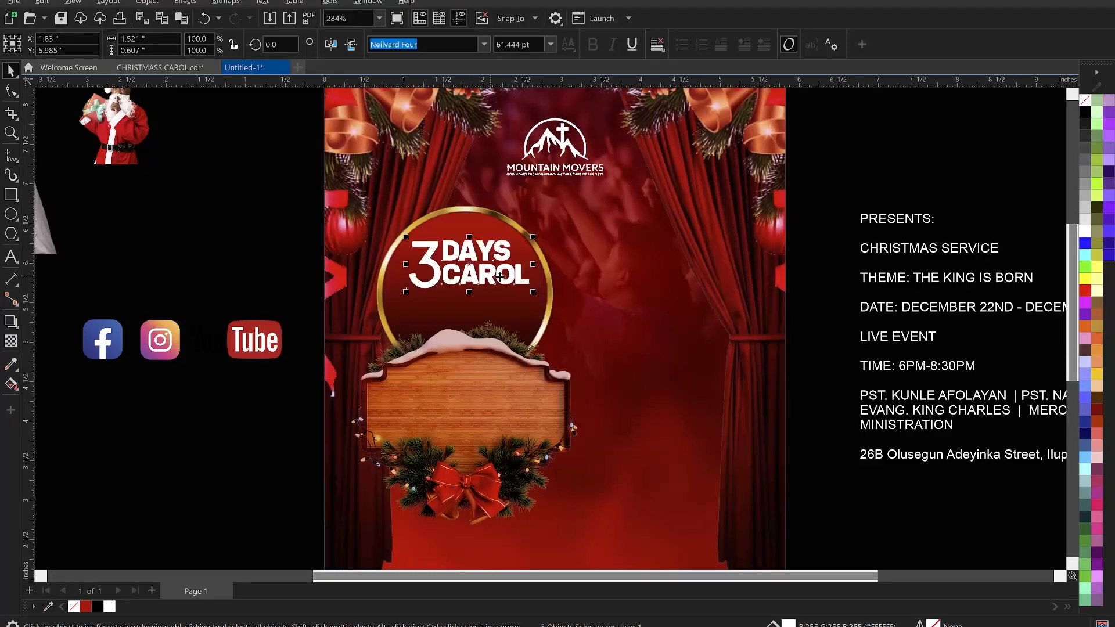
# - Group the 3 DAYS CAROL title, center it within the gold ring and enlarge it slightly
pyautogui.hotkey('ctrl', 'g')
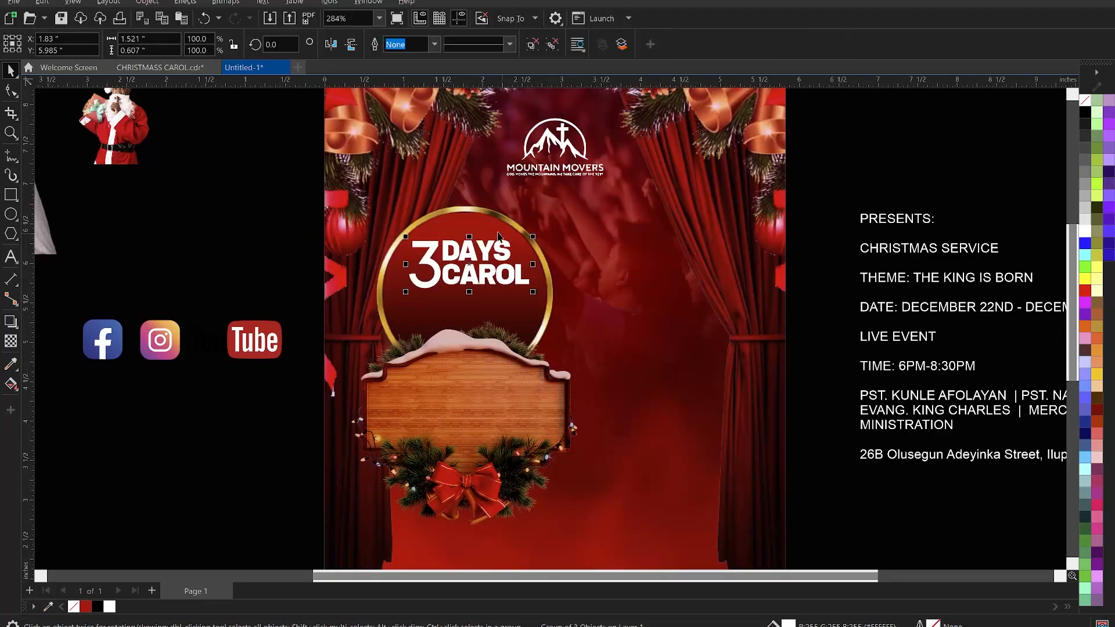
pyautogui.keyDown('shift'); pyautogui.click(497, 228); pyautogui.keyUp('shift')
pyautogui.press('c')
pyautogui.click(294, 252)
pyautogui.click(470, 256)
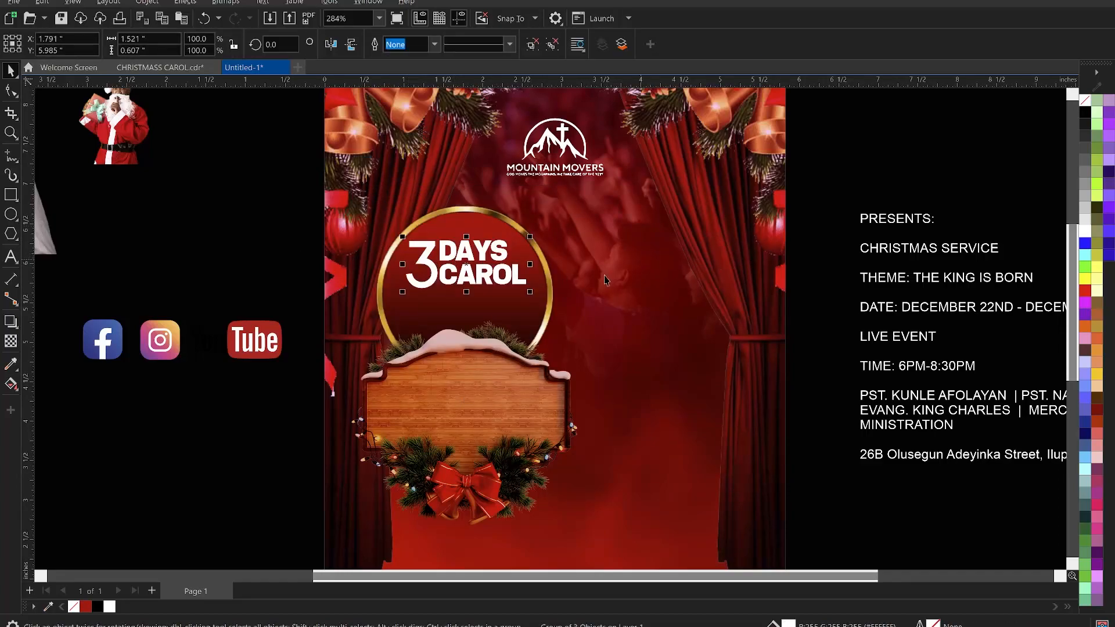
pyautogui.moveTo(530, 291); pyautogui.dragTo(535, 305)
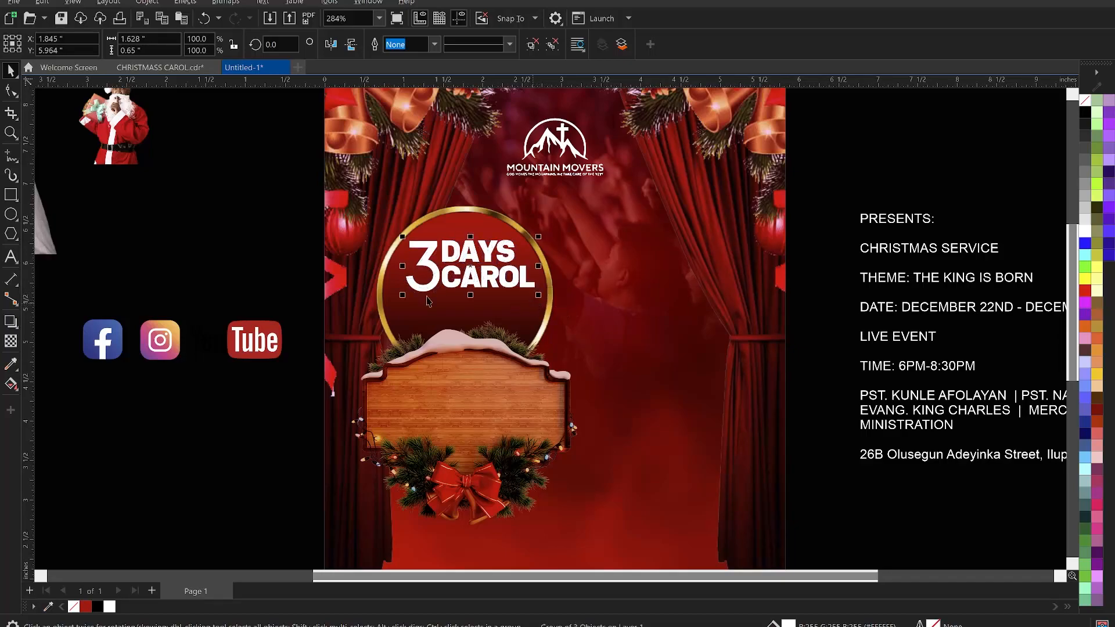
pyautogui.click(297, 239)
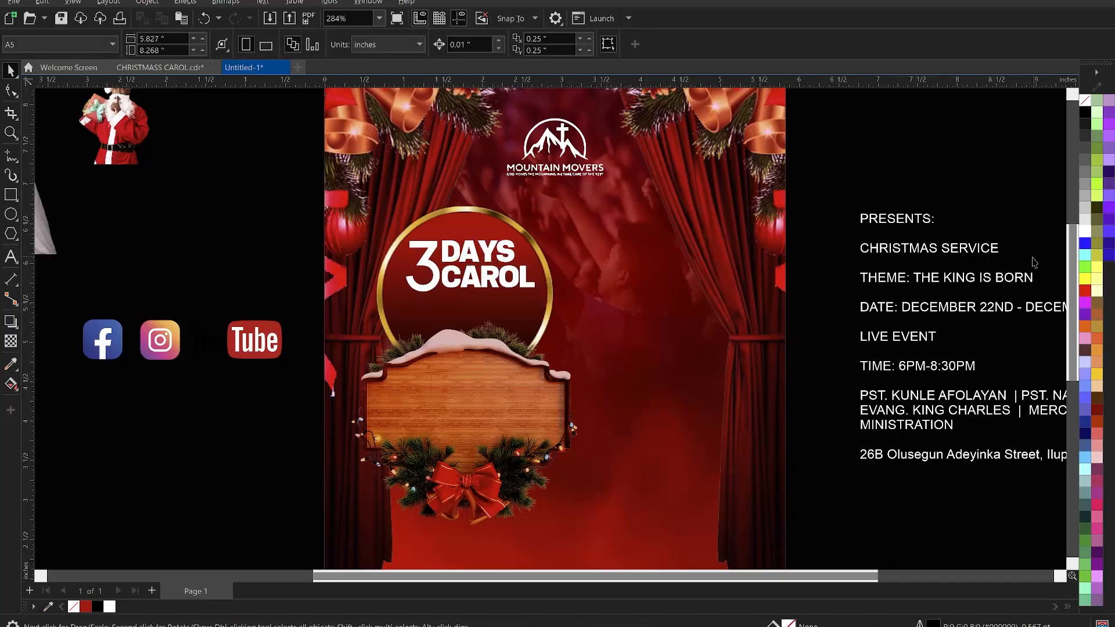
# - Cut the CHRISTMAS SERVICE line out of the event text block
pyautogui.doubleClick(978, 258)
pyautogui.moveTo(1000, 251); pyautogui.dragTo(860, 254)
pyautogui.hotkey('ctrl', 'c')
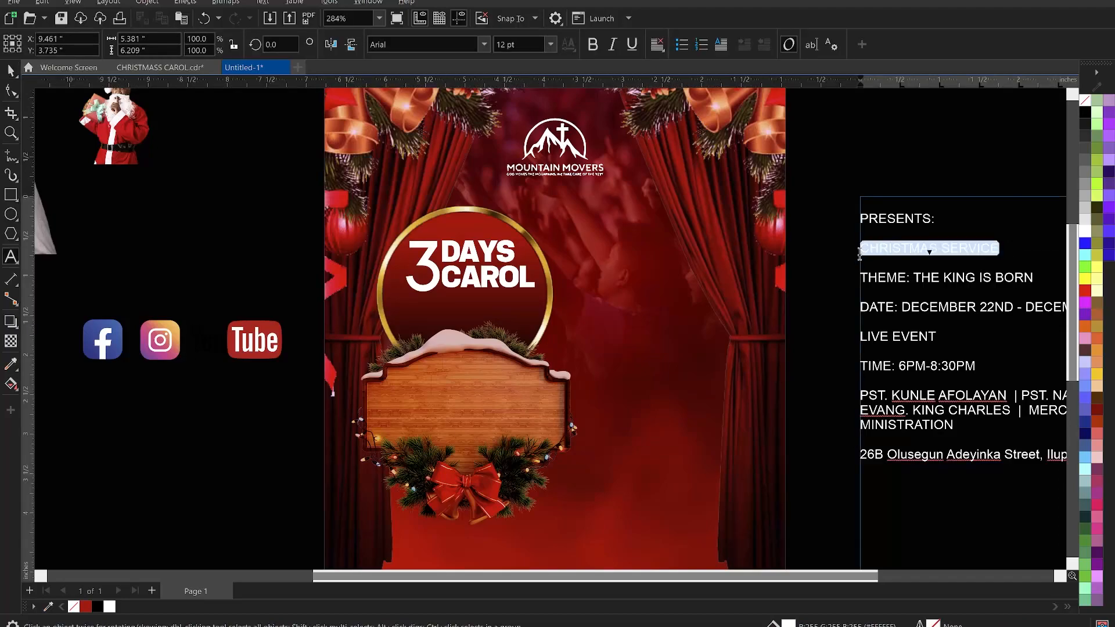
pyautogui.press('Delete')
pyautogui.press('Escape')
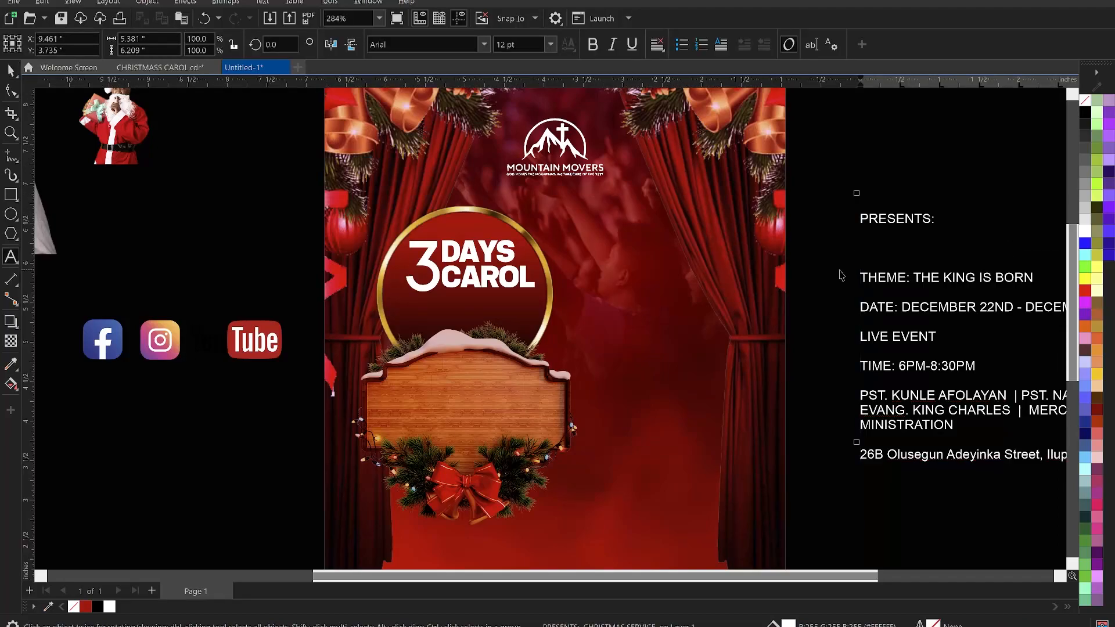
# - Paste CHRISTMAS SERVICE below the title inside the ring, set it to KonsensBold at about 9.4 pt
pyautogui.click(434, 314)
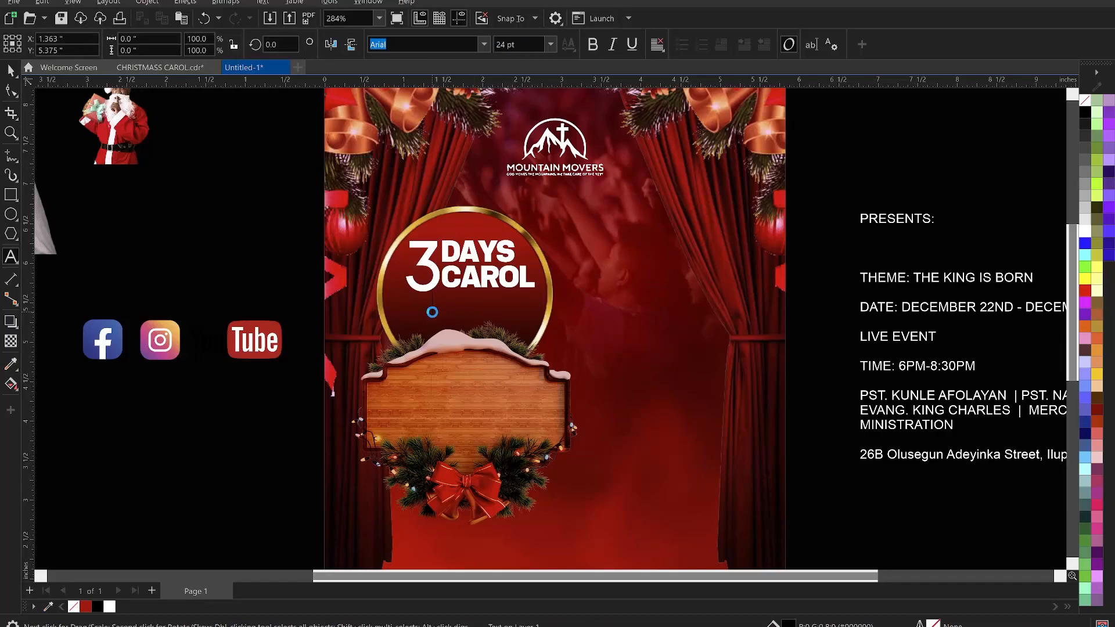
pyautogui.hotkey('ctrl', 'v')
pyautogui.hotkey('ctrl', 'space')
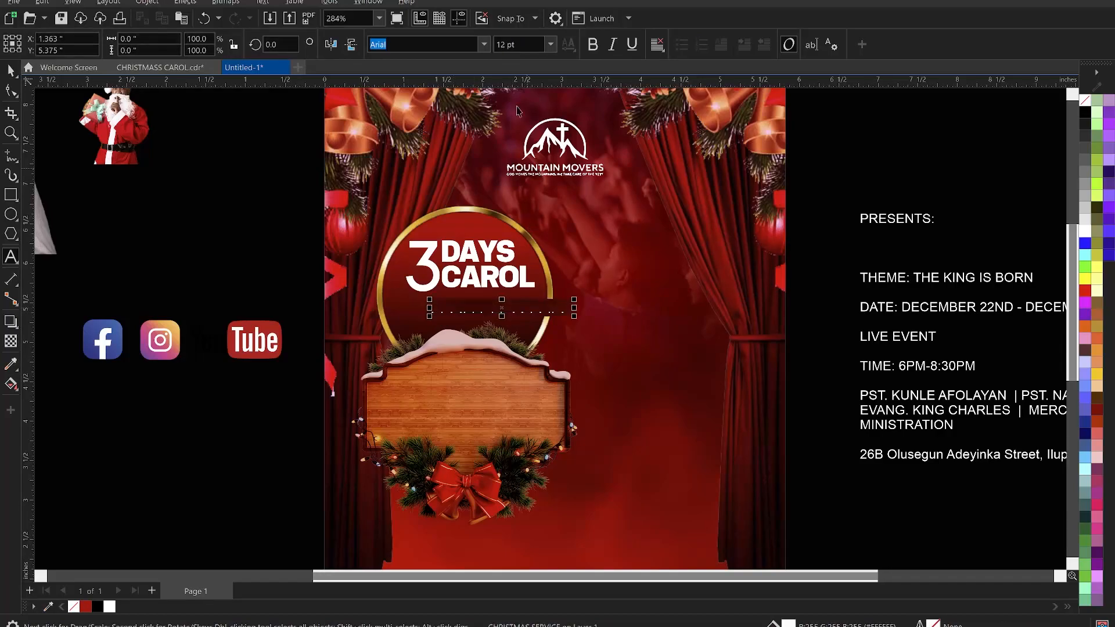
pyautogui.click(485, 45)
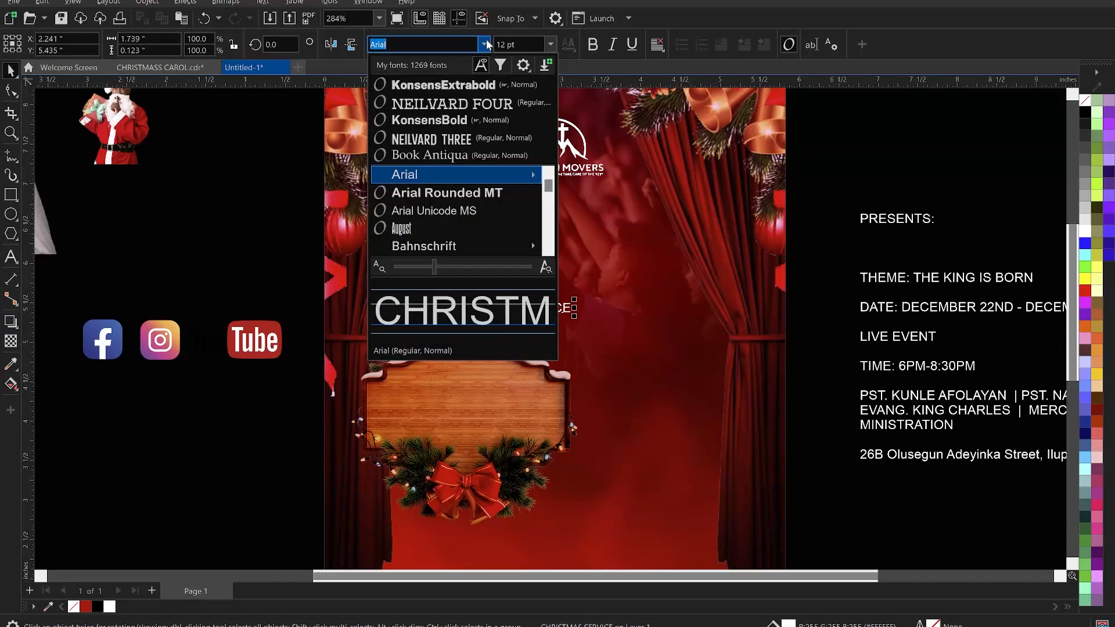
pyautogui.click(468, 120)
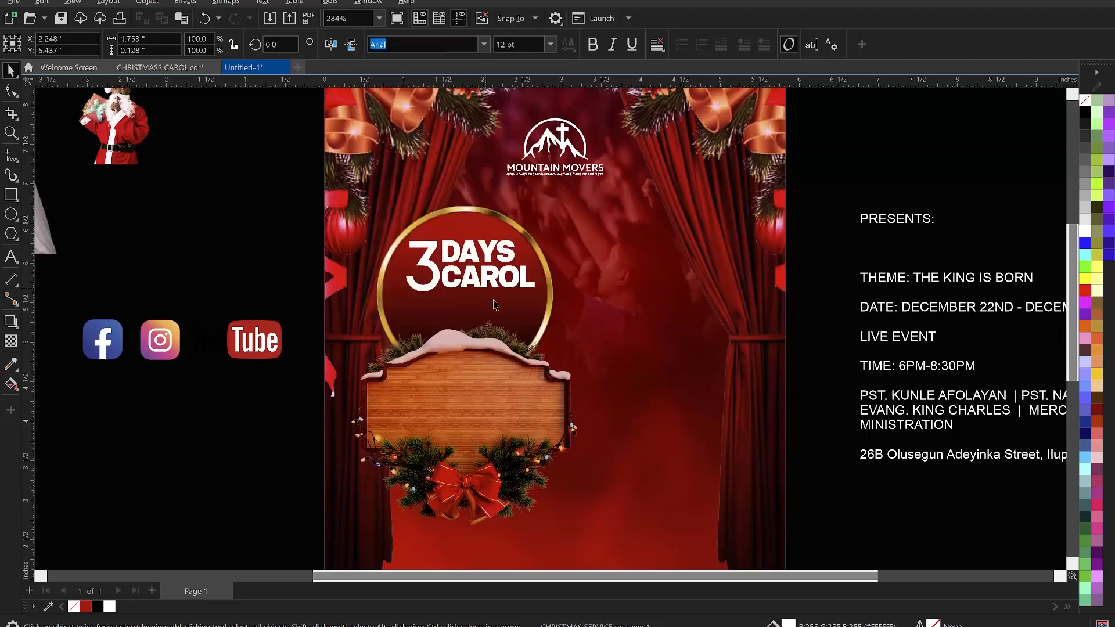
pyautogui.moveTo(579, 319); pyautogui.dragTo(546, 318)
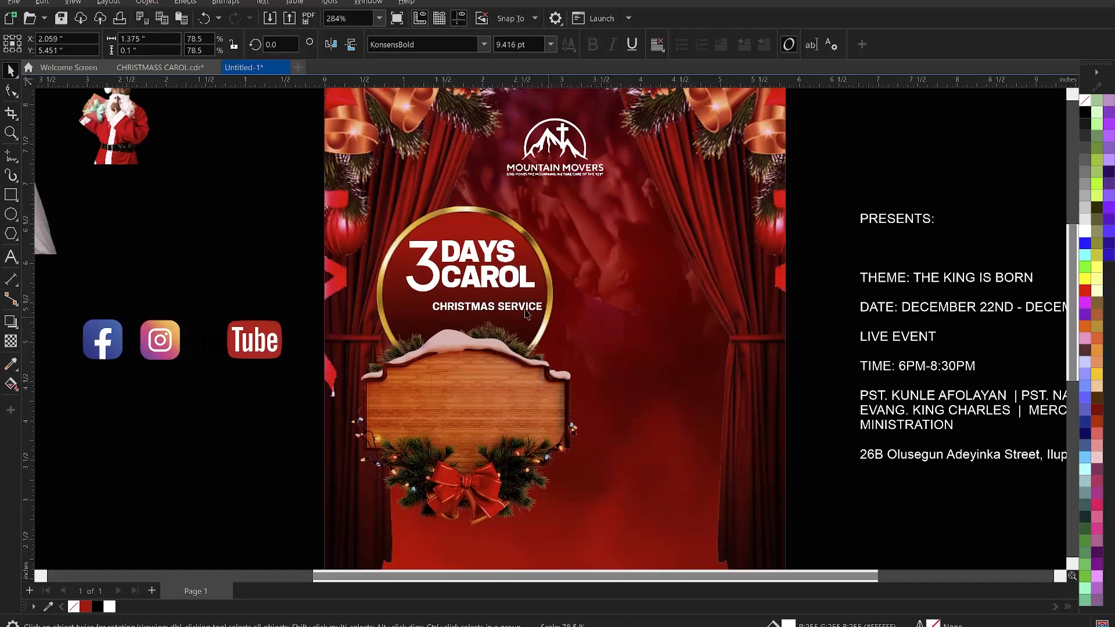
# - Center CHRISTMAS SERVICE under the title and move it up closer to CAROL
pyautogui.keyDown('shift'); pyautogui.click(517, 281); pyautogui.keyUp('shift')
pyautogui.press('c')
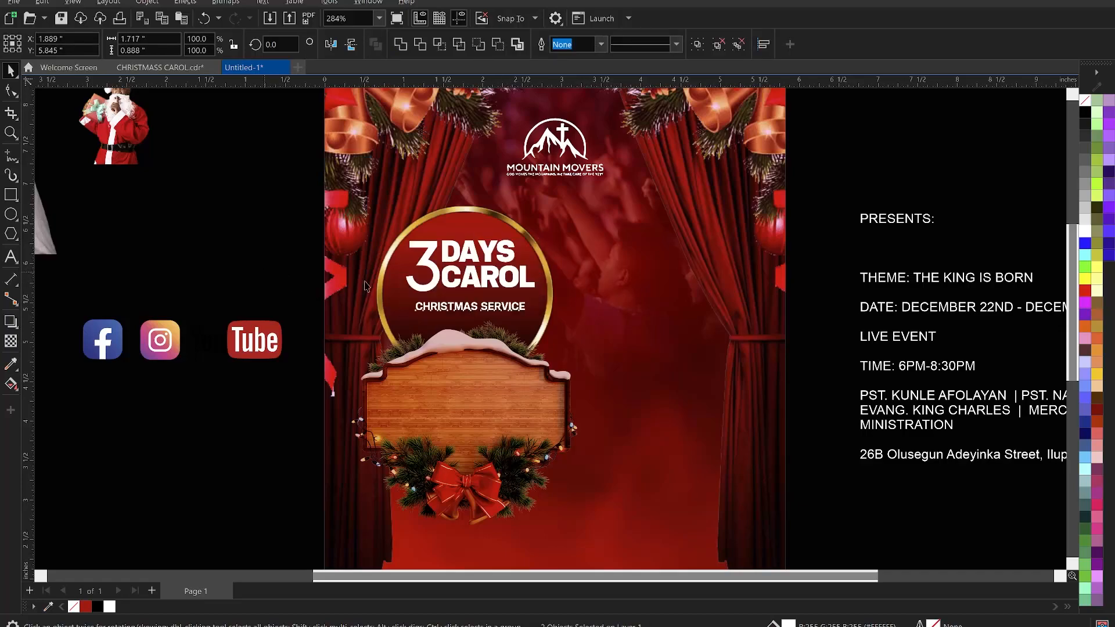
pyautogui.press('Escape')
pyautogui.click(484, 312)
pyautogui.moveTo(494, 302); pyautogui.dragTo(496, 303)
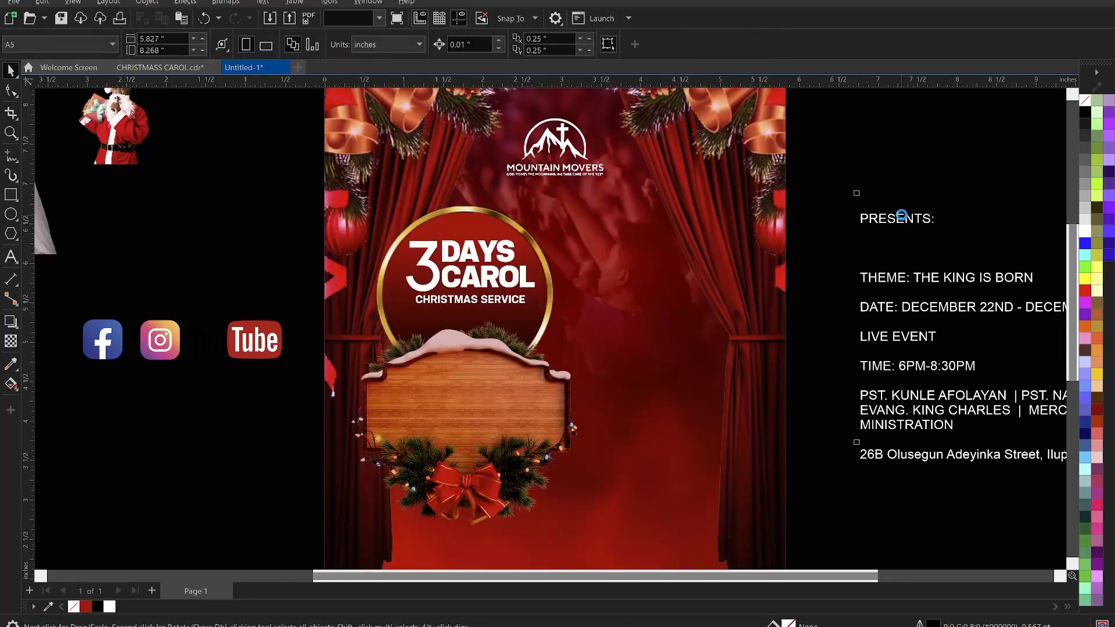
# - Cut the PRESENTS: line out of the event text block
pyautogui.click(957, 227)
pyautogui.doubleClick(895, 219)
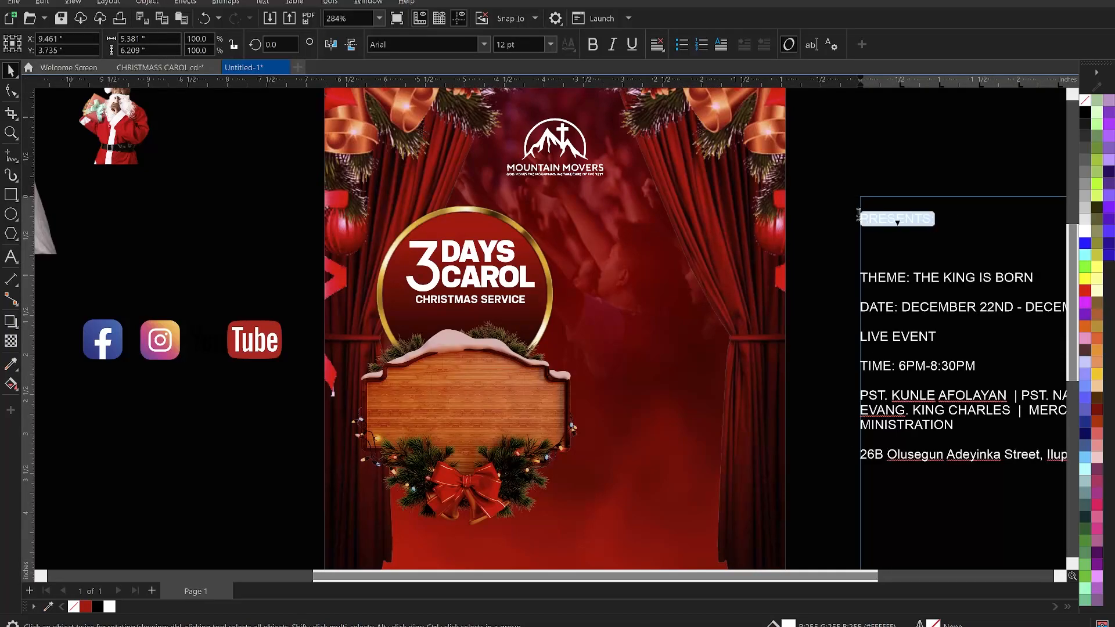
pyautogui.hotkey('ctrl', 'x')
pyautogui.hotkey('ctrl', 'space')
pyautogui.press('Escape')
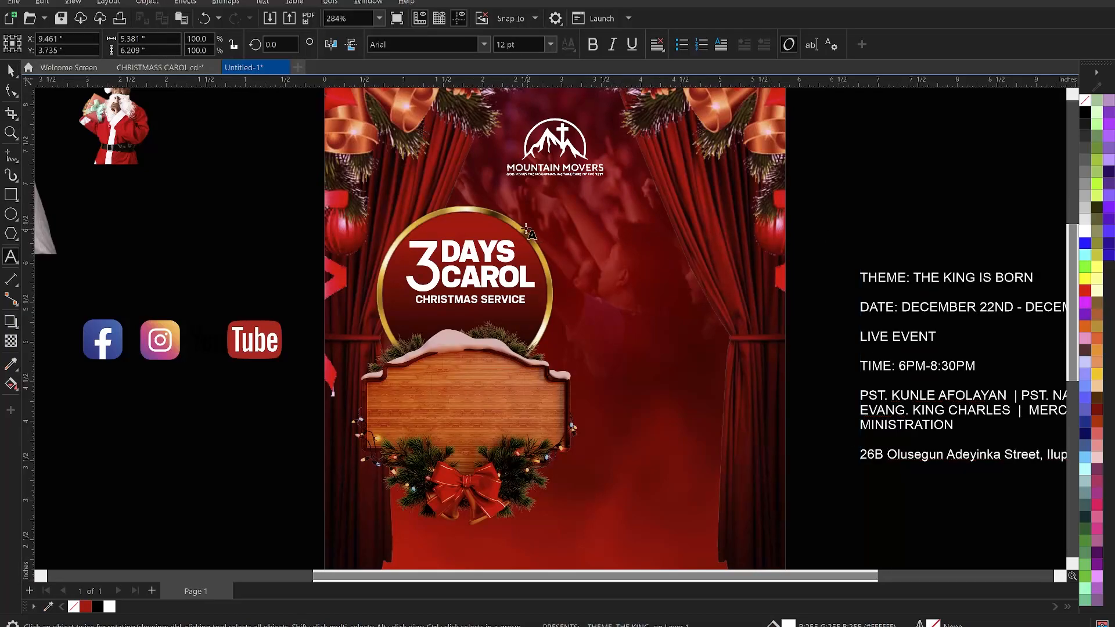
# - Paste PRESENTS: above the 3 DAYS CAROL title, shrink it to about 8.6 pt and apply a bold font
pyautogui.press('F8')
pyautogui.click(440, 219)
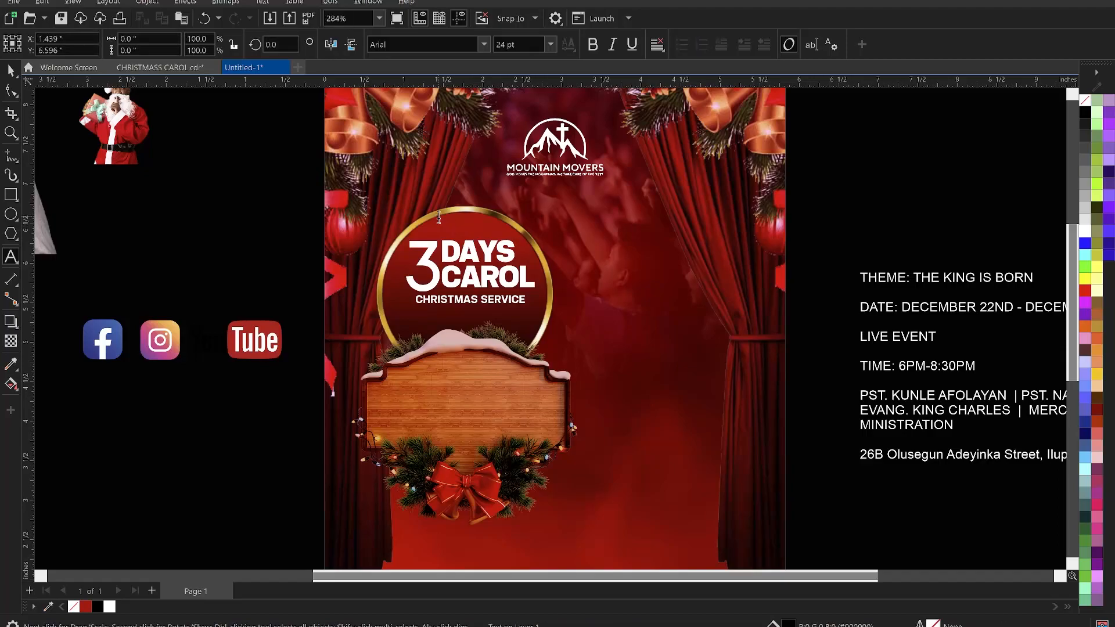
pyautogui.hotkey('ctrl', 'v')
pyautogui.hotkey('ctrl', 'space')
pyautogui.moveTo(516, 222); pyautogui.dragTo(483, 250)
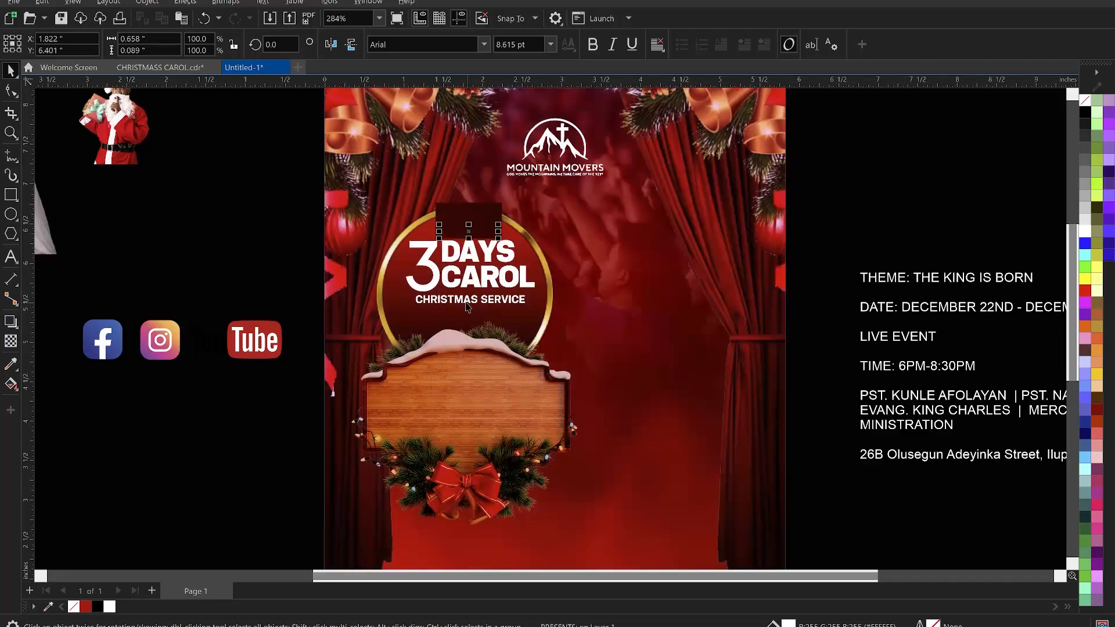
pyautogui.click(484, 44)
pyautogui.click(448, 87)
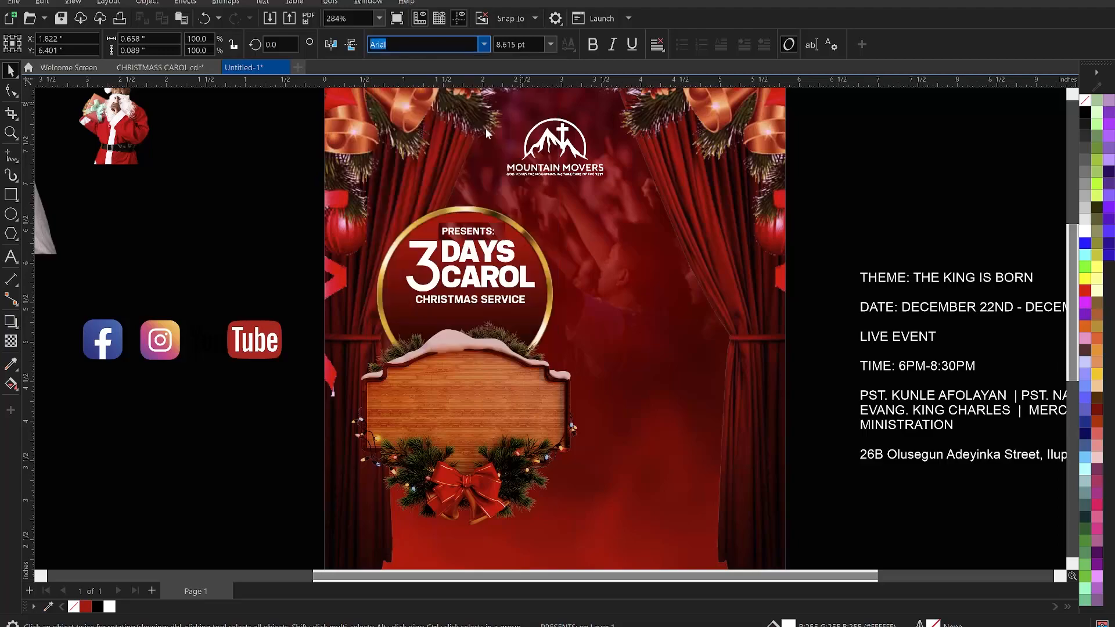
# - Set PRESENTS: to 6 pt and widen its letter spacing above the 3 DAYS CAROL title
pyautogui.click(533, 44)
pyautogui.write('6')
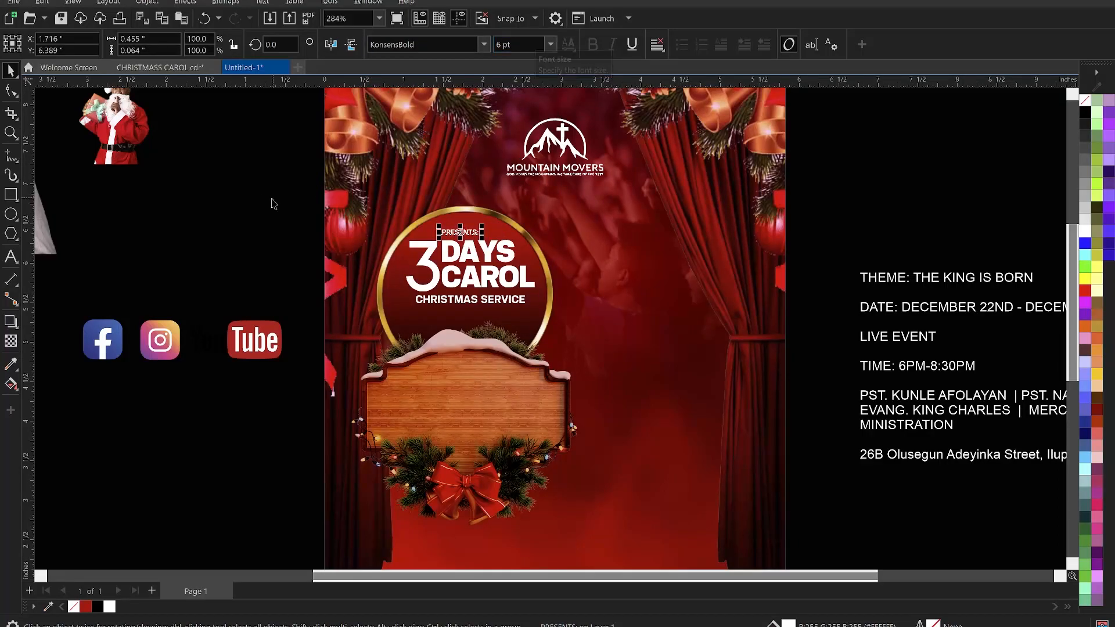
pyautogui.click(6, 93)
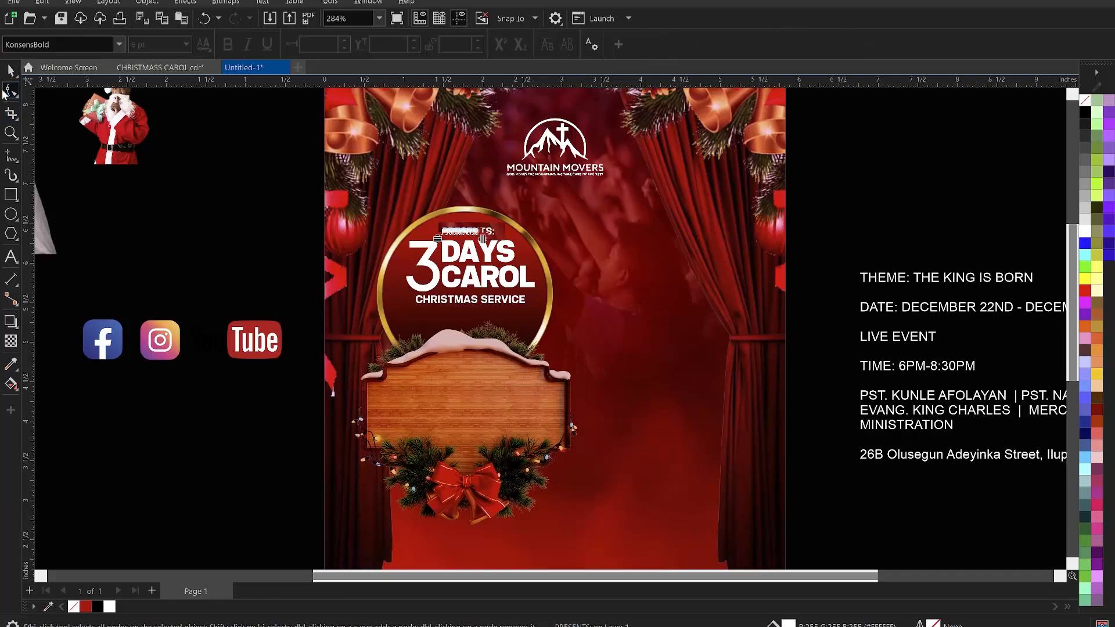
pyautogui.moveTo(484, 239); pyautogui.dragTo(498, 244)
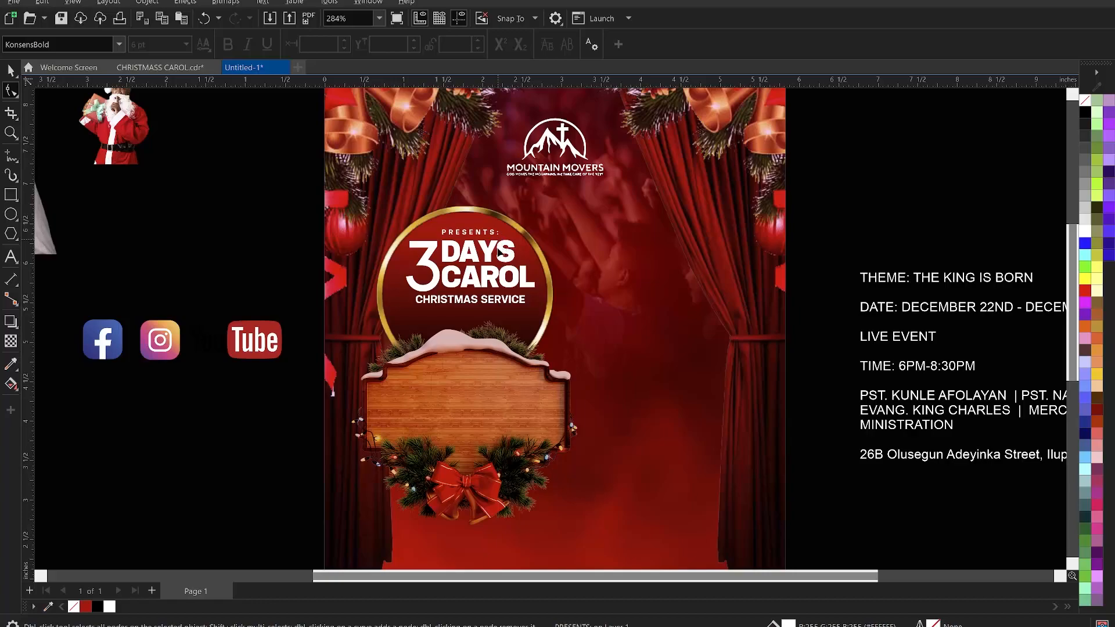
pyautogui.press('space')
pyautogui.moveTo(489, 253); pyautogui.dragTo(453, 260)
pyautogui.press('space')
# - Nudge the wooden sign upward in small steps, closer to the gold ring
pyautogui.click(469, 370)
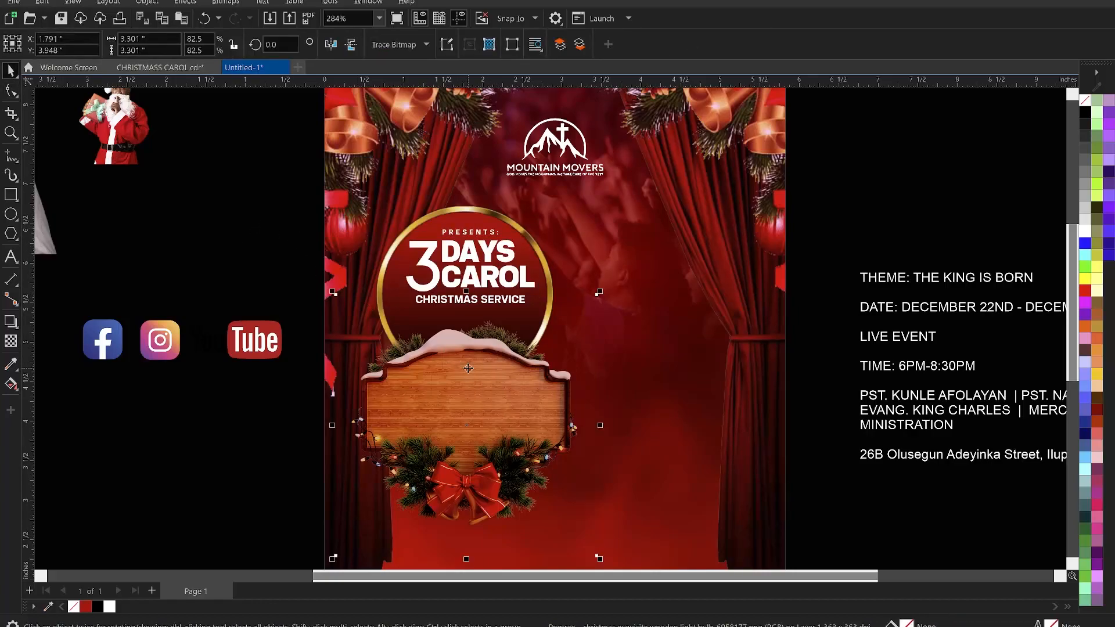
pyautogui.press('Up')
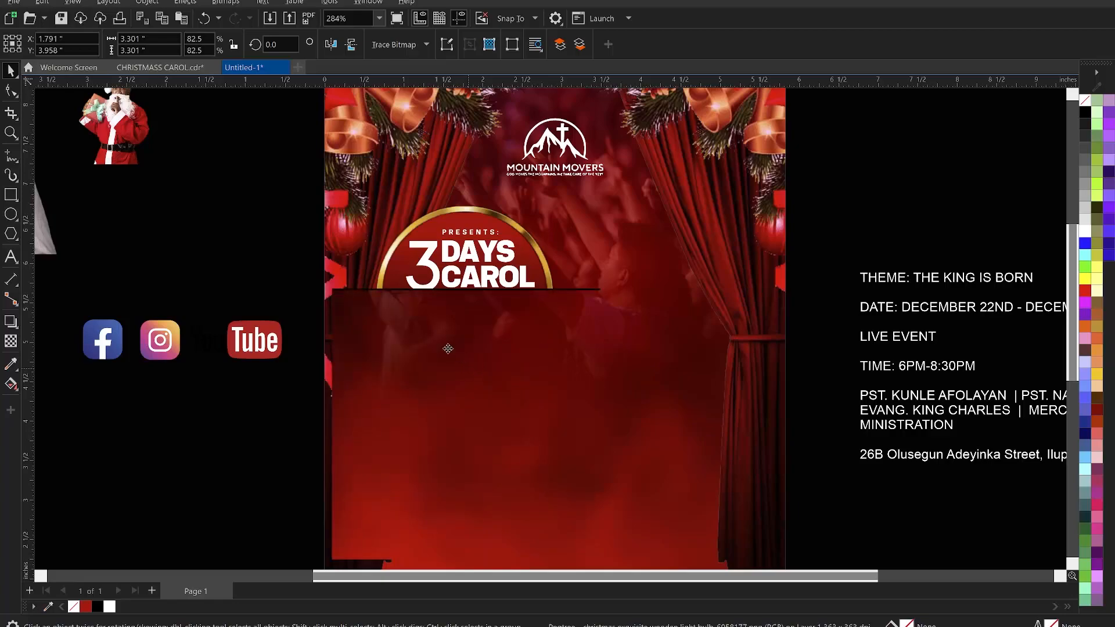
pyautogui.press('Up')
pyautogui.press('Up')
pyautogui.press('Up')
pyautogui.press('Up')
pyautogui.press('Up')
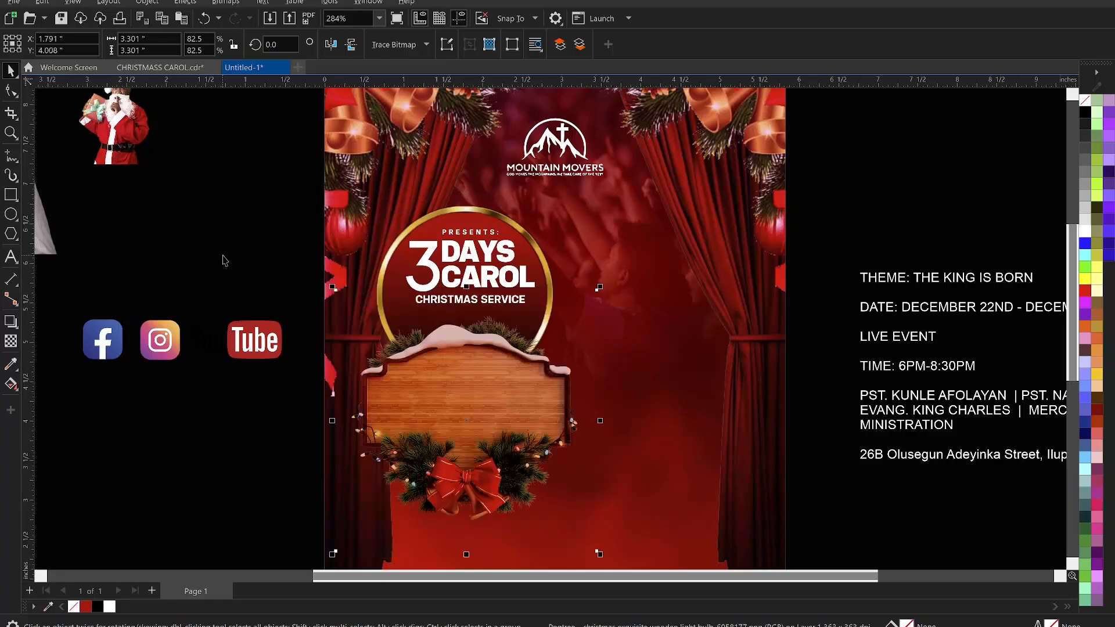
pyautogui.press('Up')
pyautogui.press('Up')
pyautogui.press('Up')
pyautogui.press('Up')
pyautogui.press('Up')
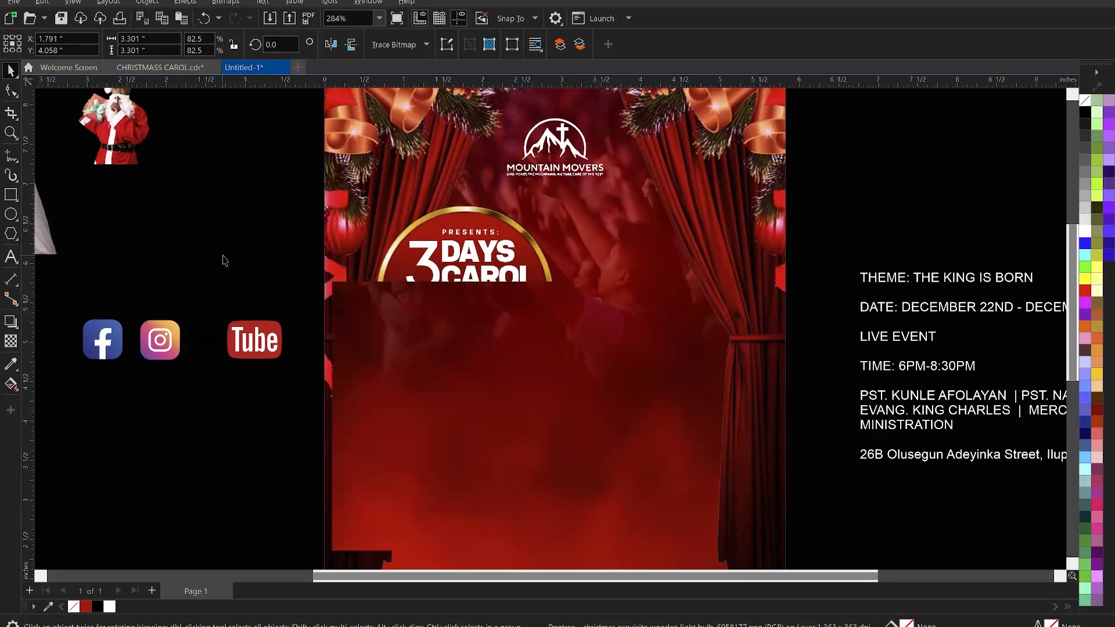
pyautogui.press('Up')
pyautogui.press('Up')
pyautogui.press('Up')
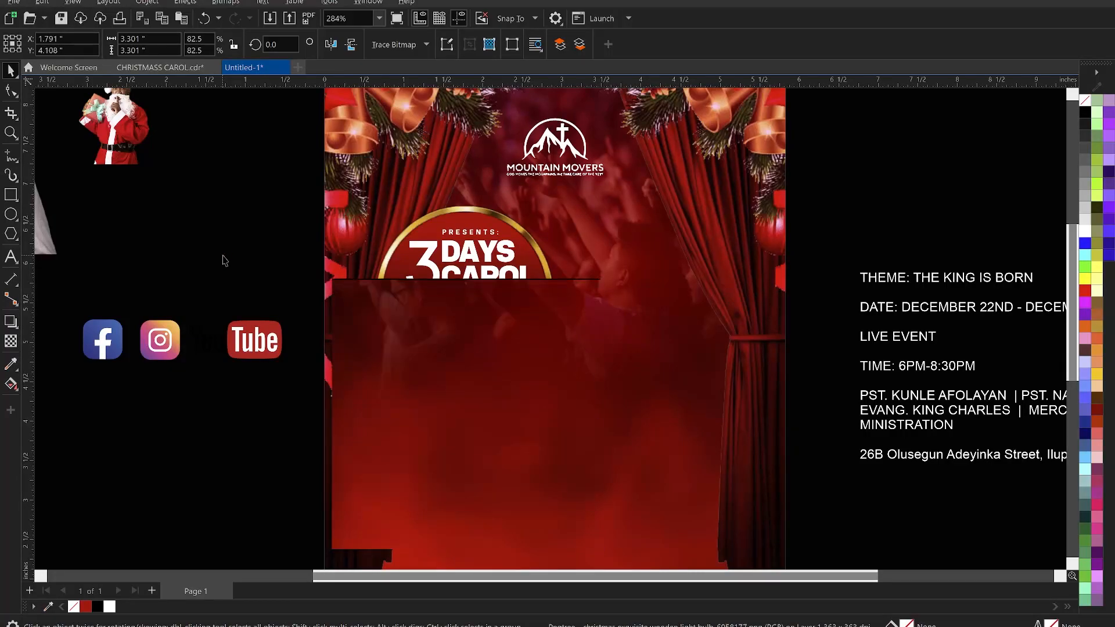
pyautogui.press('Up')
pyautogui.press('Up')
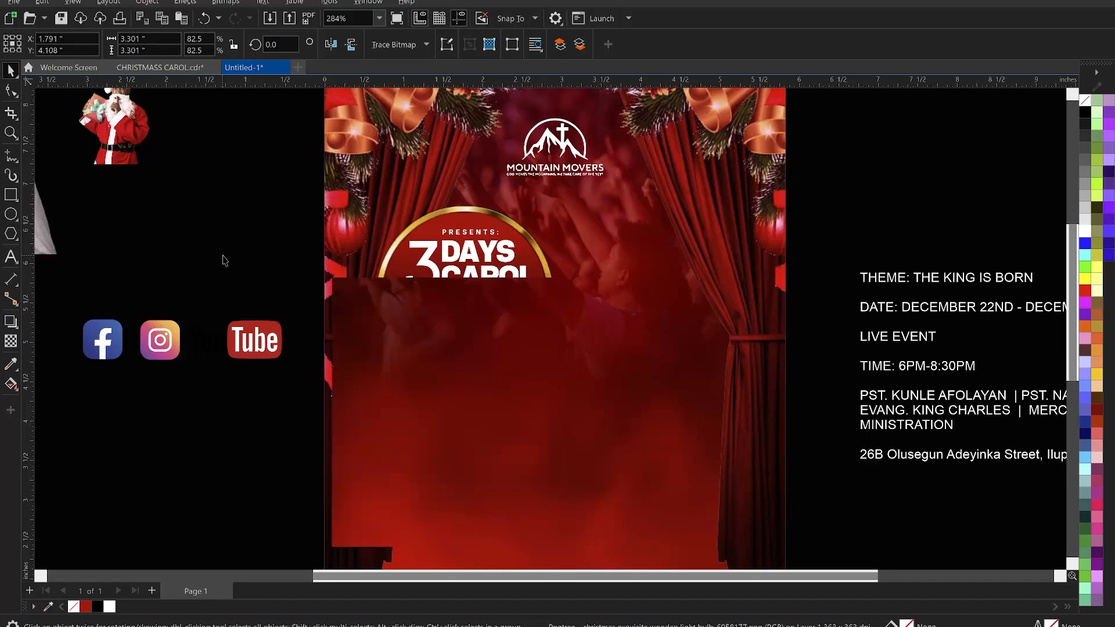
# - Save the drawing as CHRISTMAS CAROL CHURCH FLYER in the TUTORIALS > CHRISTMAS 2 folder
pyautogui.press('z')
pyautogui.scroll(-3, 454, 256)
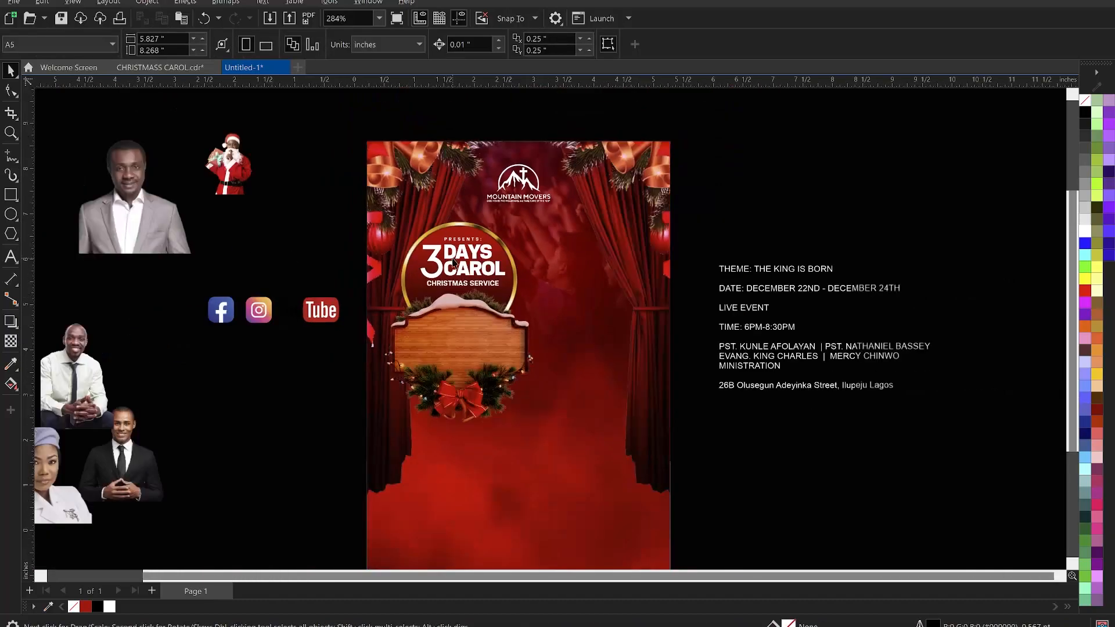
pyautogui.moveTo(351, 127); pyautogui.dragTo(722, 537)
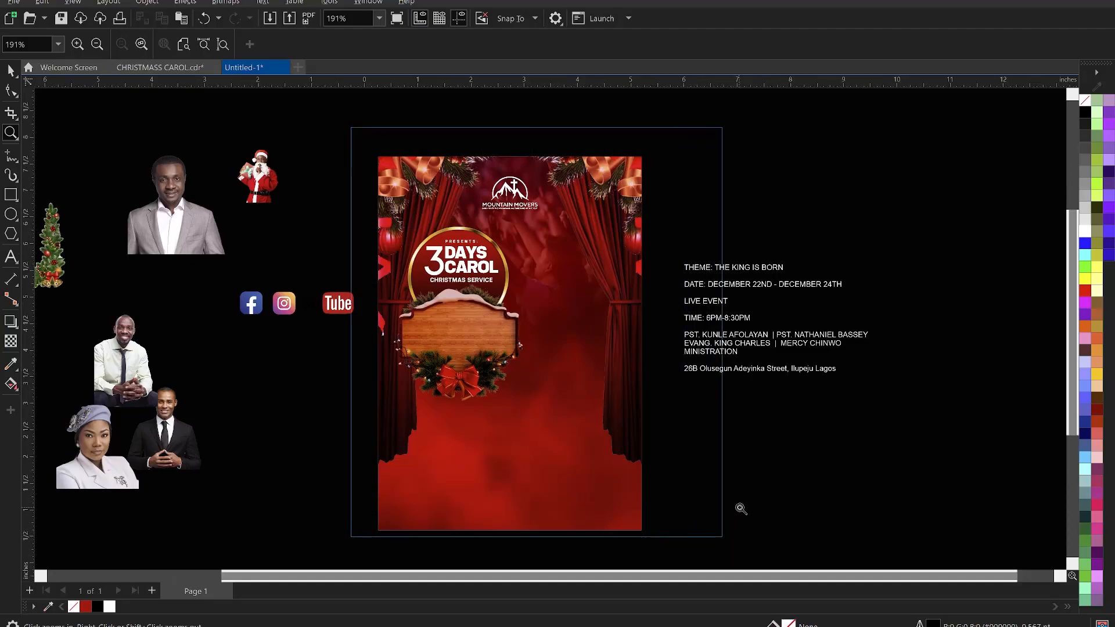
pyautogui.press('space')
pyautogui.click(761, 485)
pyautogui.hotkey('ctrl', 's')
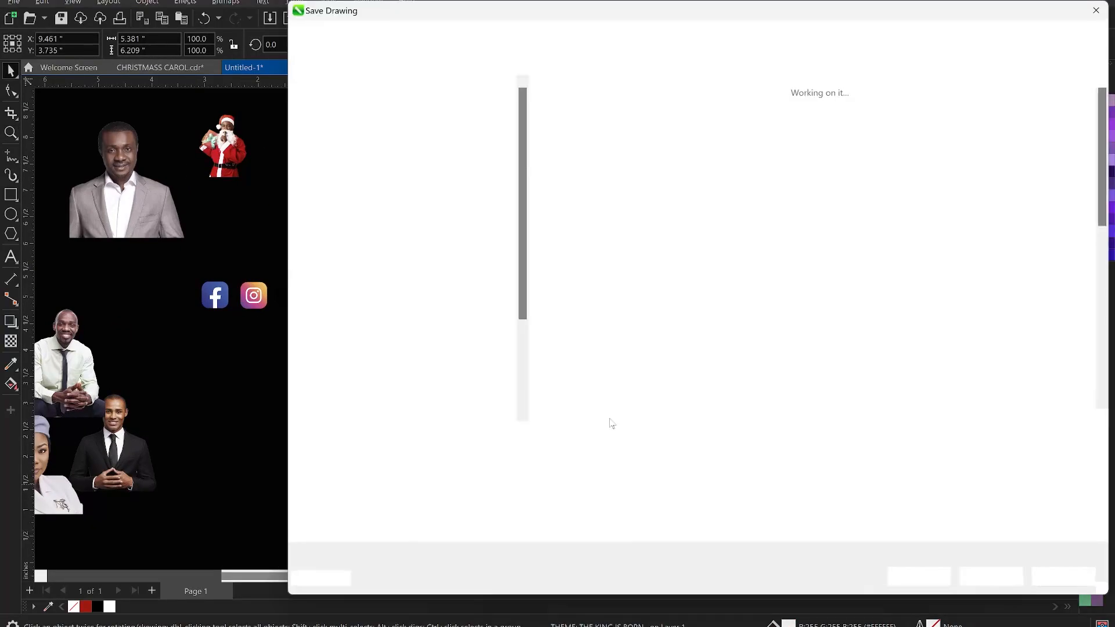
pyautogui.press('Escape')
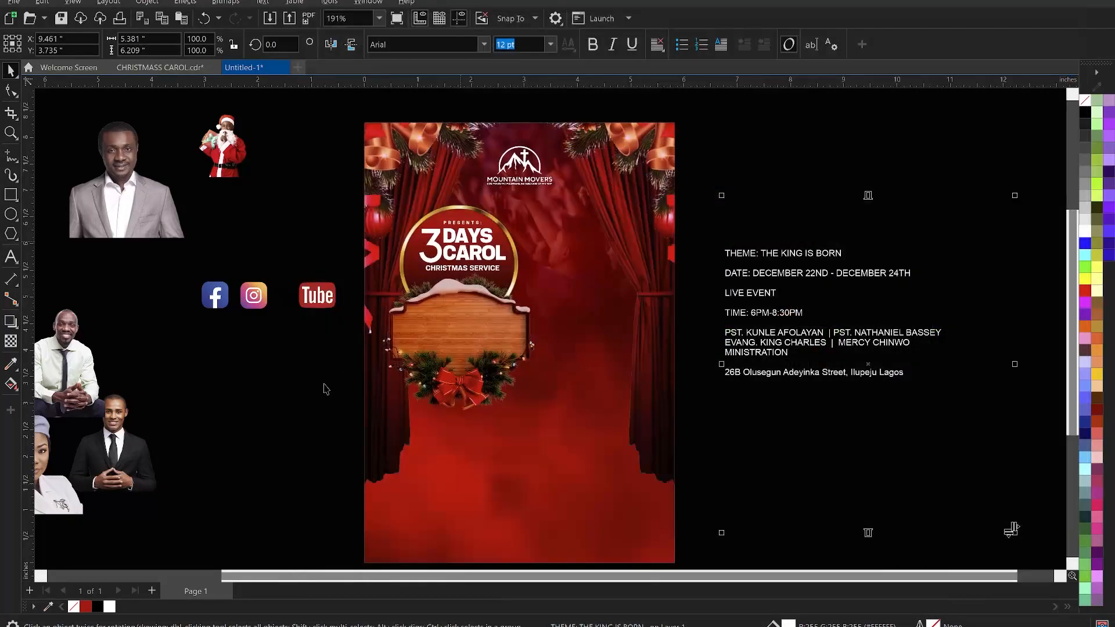
pyautogui.click(314, 392)
pyautogui.hotkey('ctrl', 's')
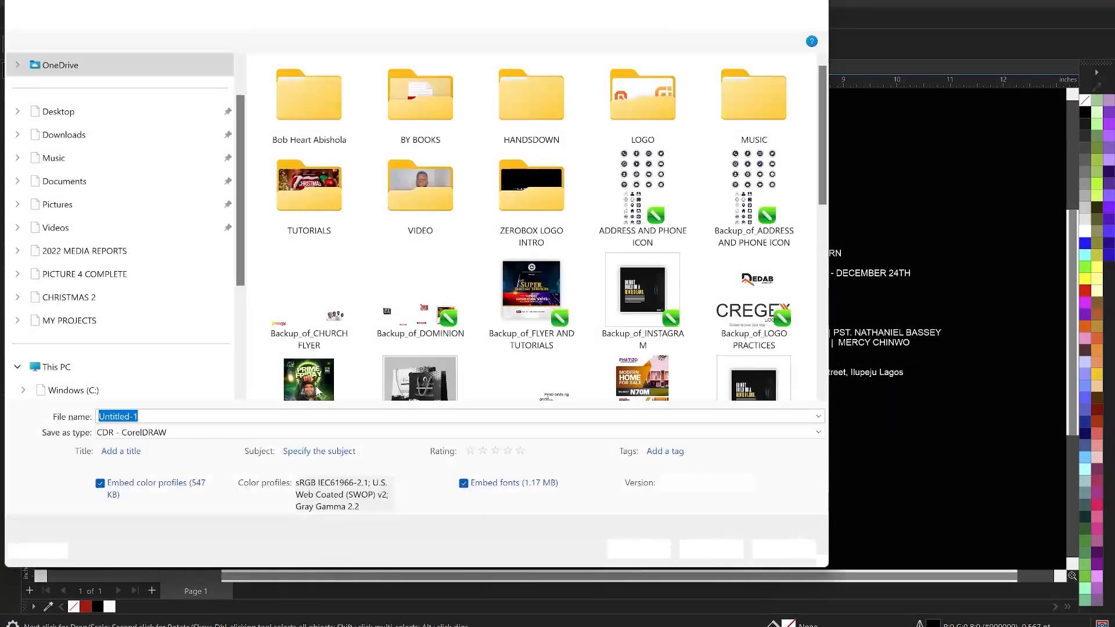
pyautogui.doubleClick(310, 195)
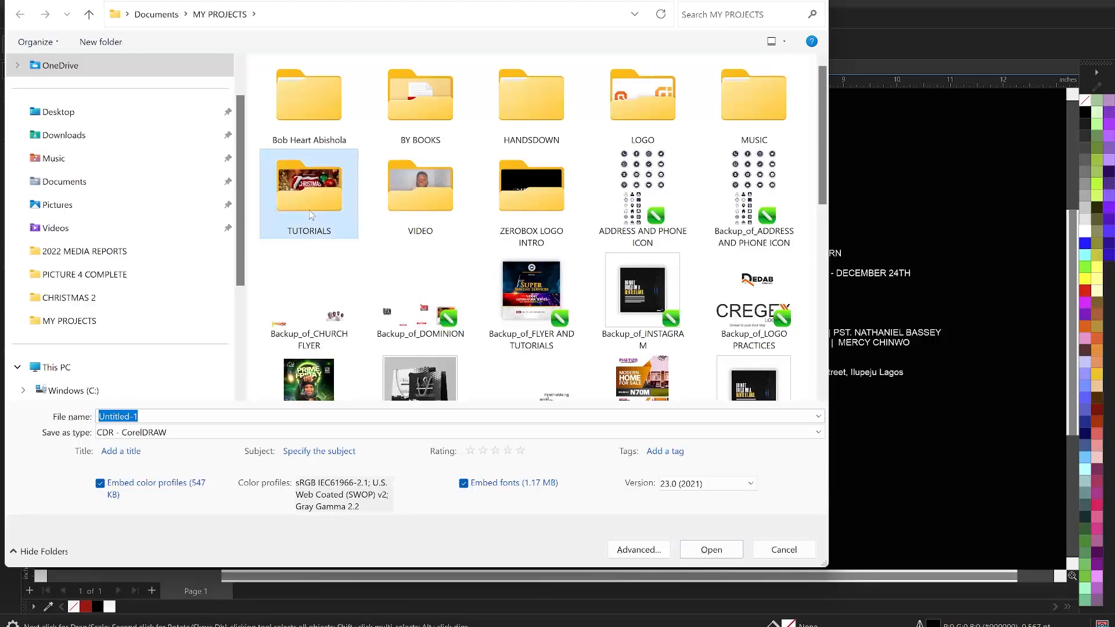
pyautogui.doubleClick(333, 109)
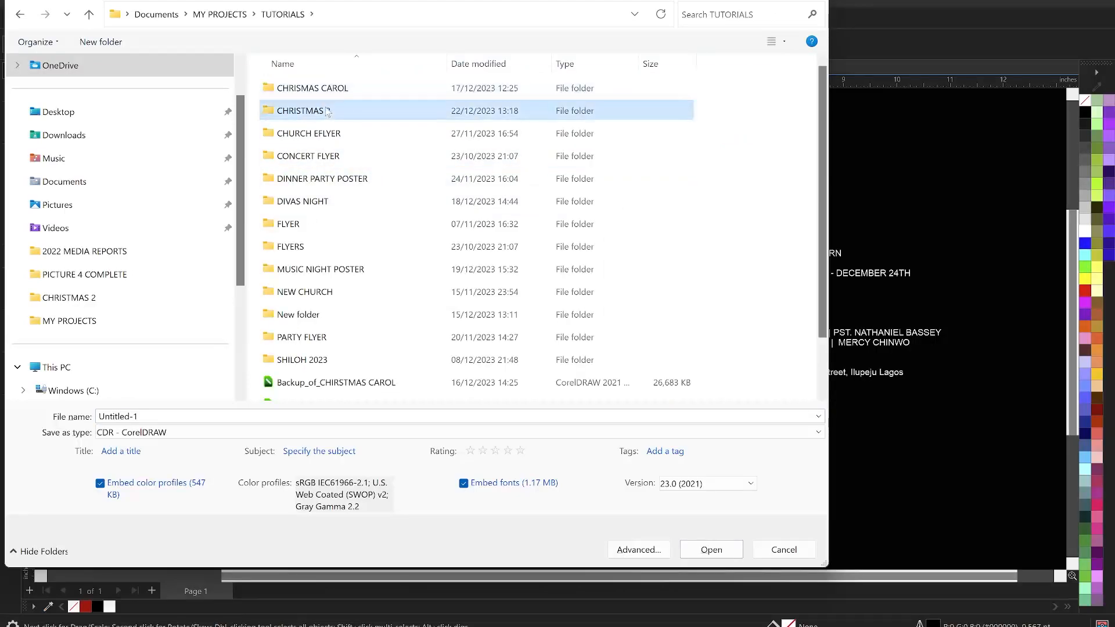
pyautogui.doubleClick(175, 416)
pyautogui.write('CHR')
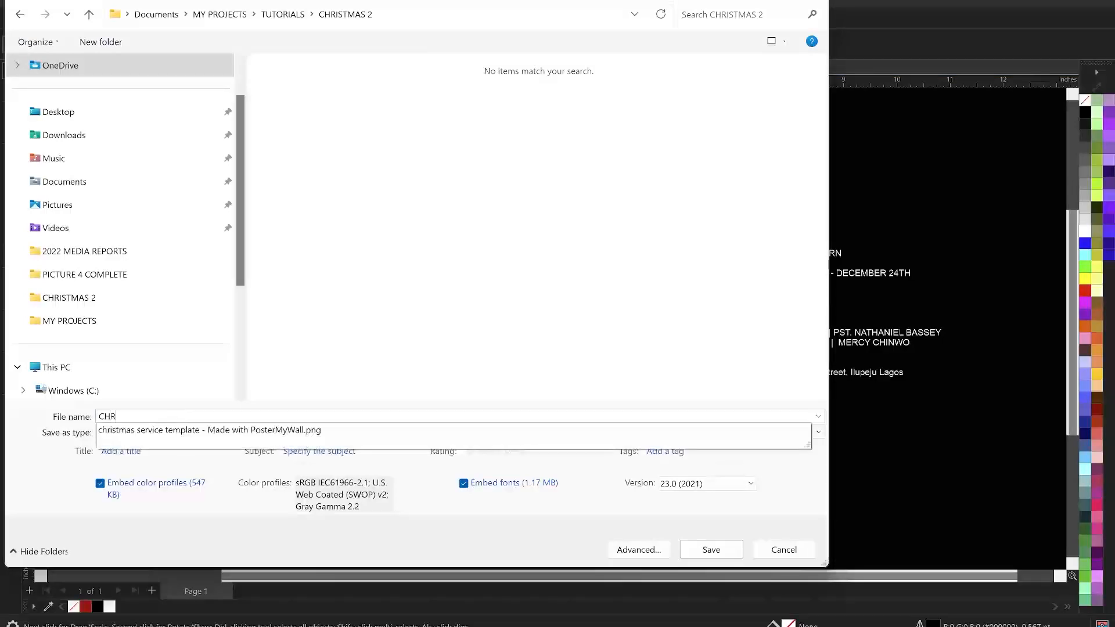
pyautogui.write('ISTMAS CARO')
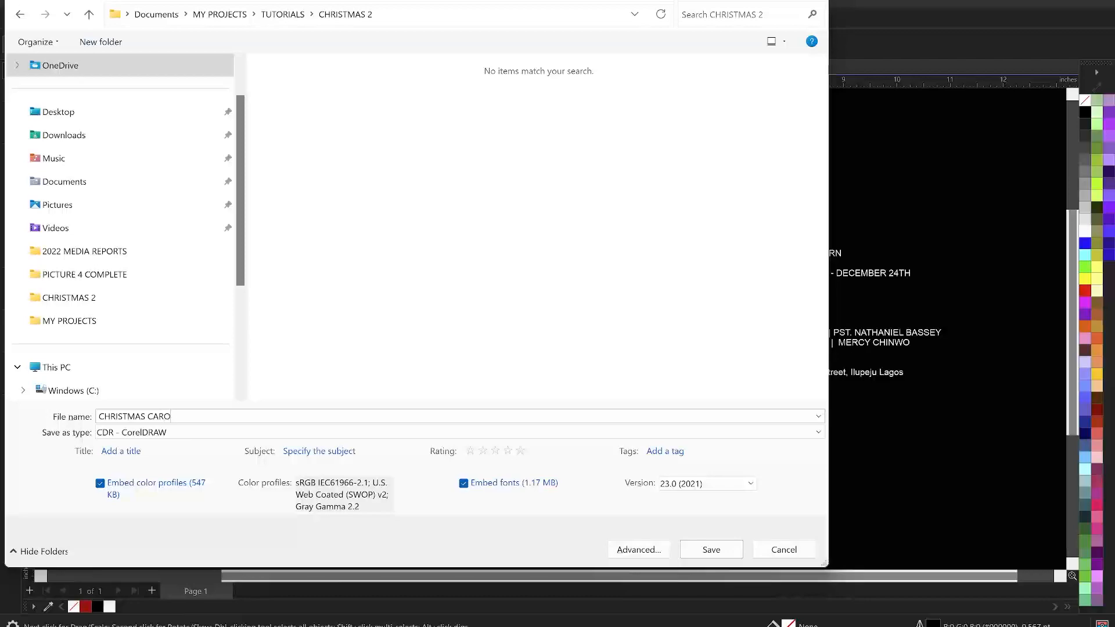
pyautogui.write('L CHURCH FLYER')
pyautogui.click(711, 549)
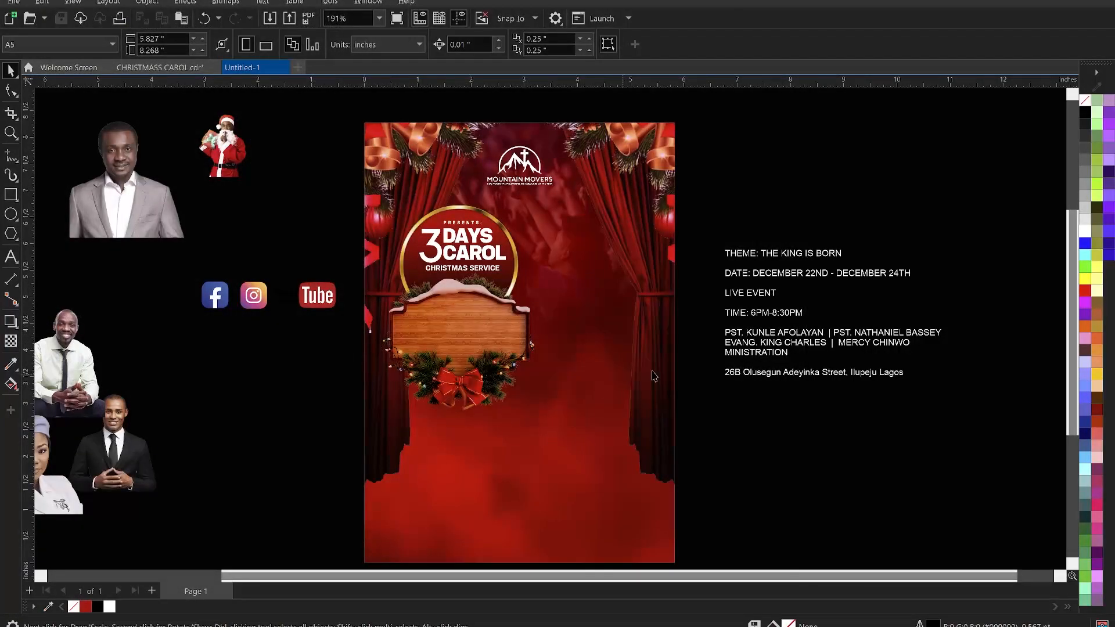
# - Cut the THEME: THE KING IS BORN line out of the event text block
pyautogui.doubleClick(793, 254)
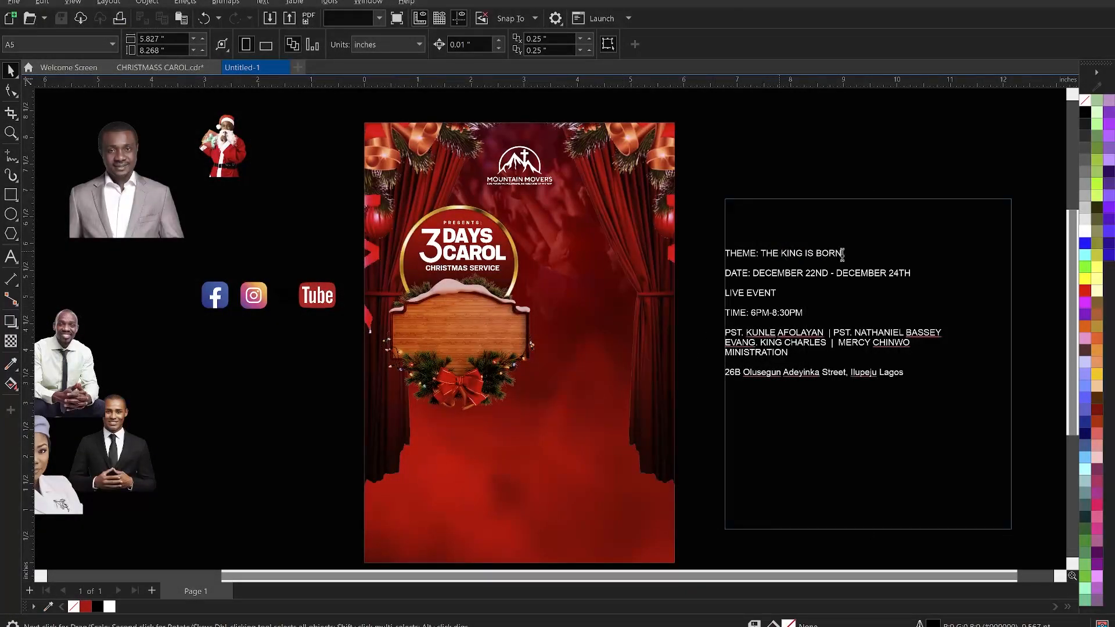
pyautogui.moveTo(842, 254); pyautogui.dragTo(726, 254)
pyautogui.hotkey('ctrl', 'c')
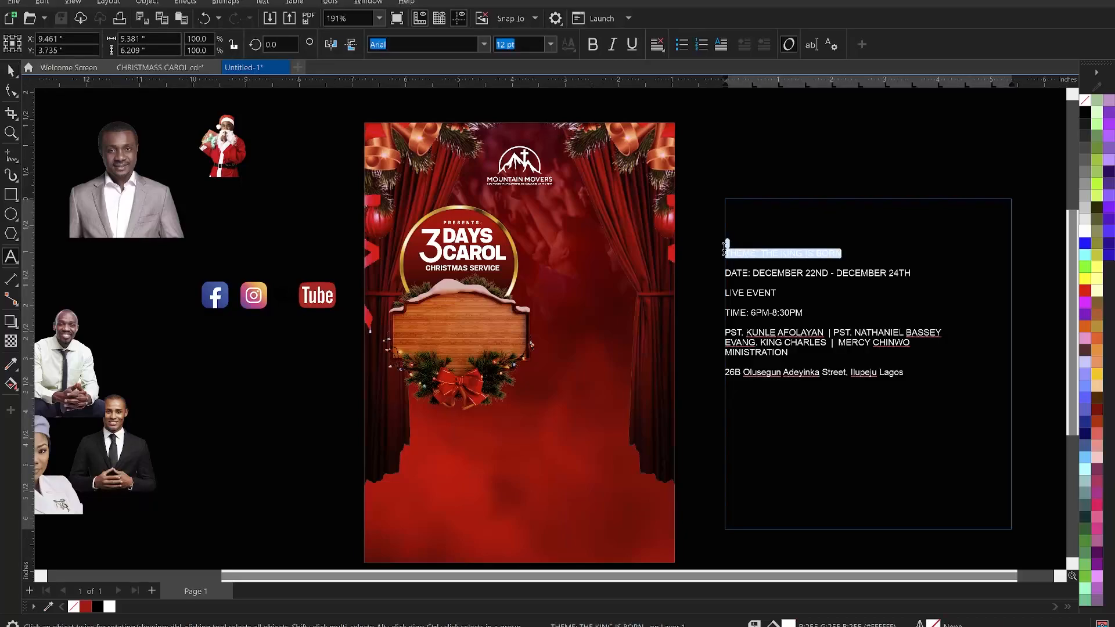
pyautogui.press('Delete')
pyautogui.press('Delete')
pyautogui.press('Escape')
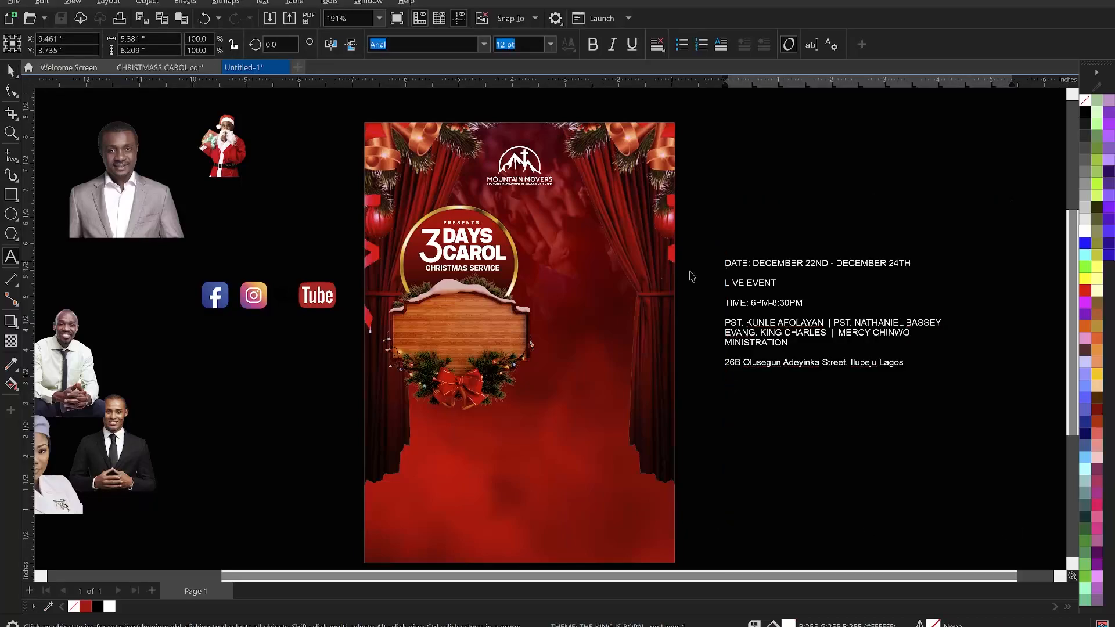
# - Paste the theme line as new text onto the wooden sign
pyautogui.click(423, 330)
pyautogui.hotkey('ctrl', 'v')
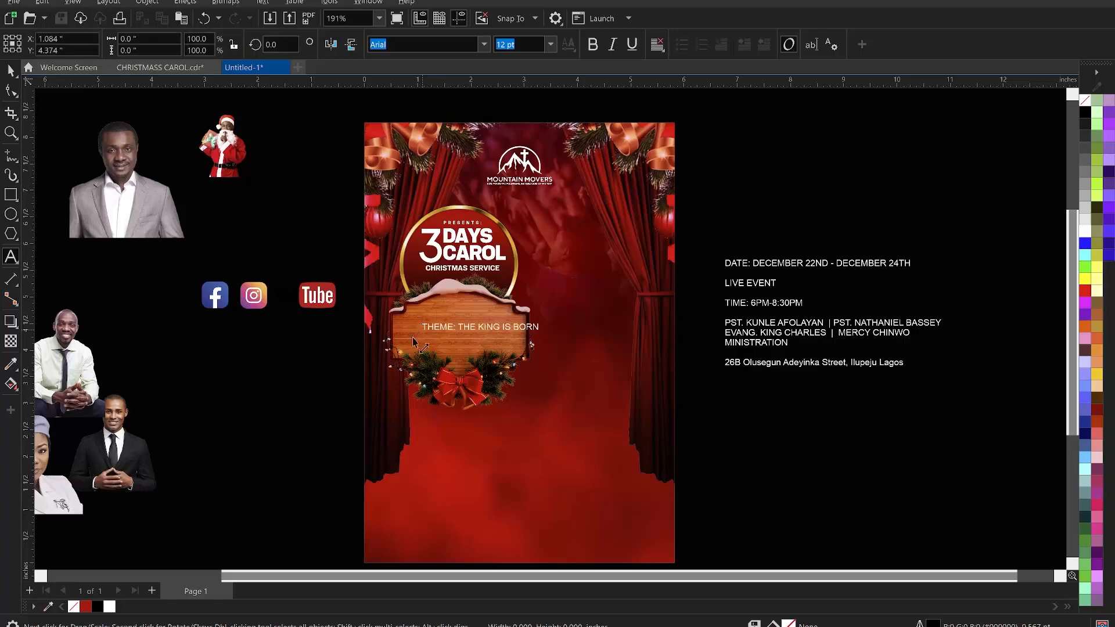
pyautogui.press('Escape')
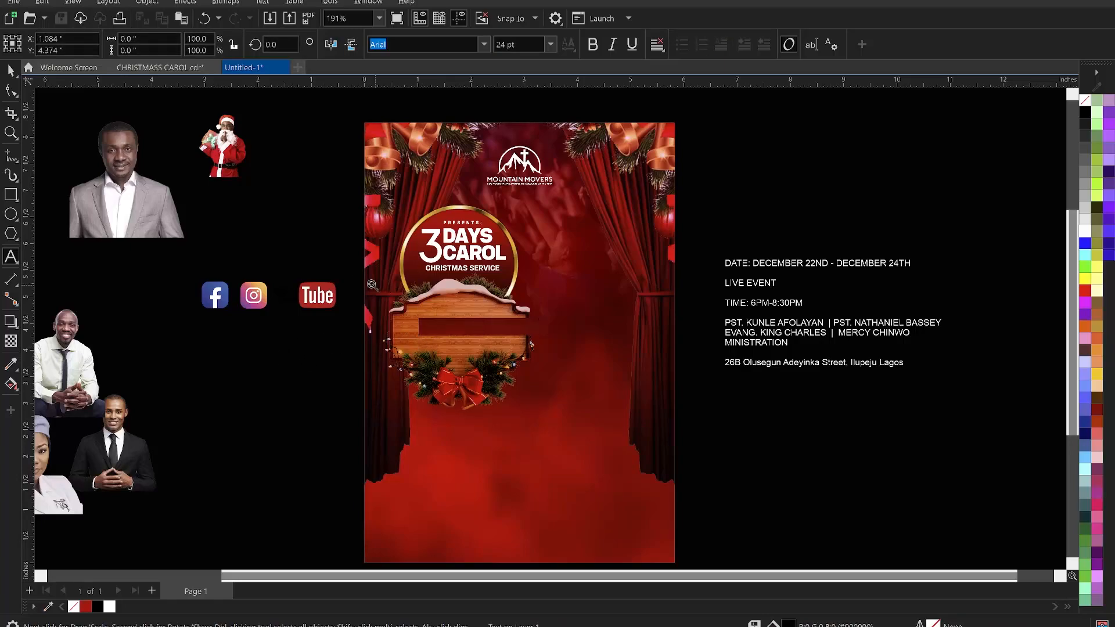
# - Break the pasted theme text into two lines after THEME:
pyautogui.press('z')
pyautogui.moveTo(298, 267); pyautogui.dragTo(805, 441)
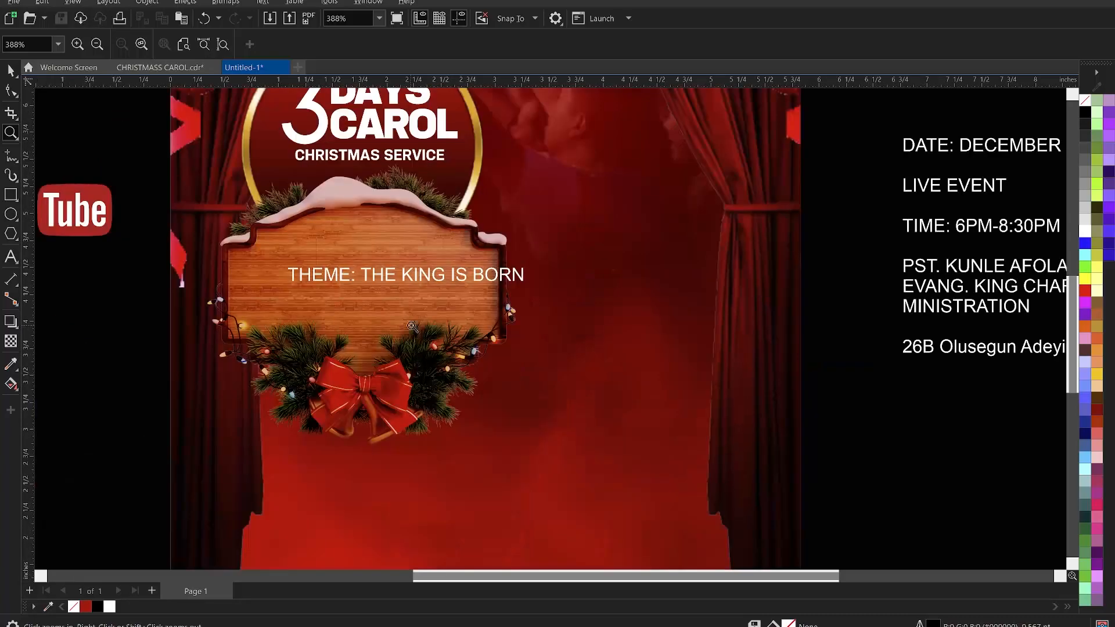
pyautogui.press('space')
pyautogui.click(363, 274)
pyautogui.click(362, 273)
pyautogui.press('Return')
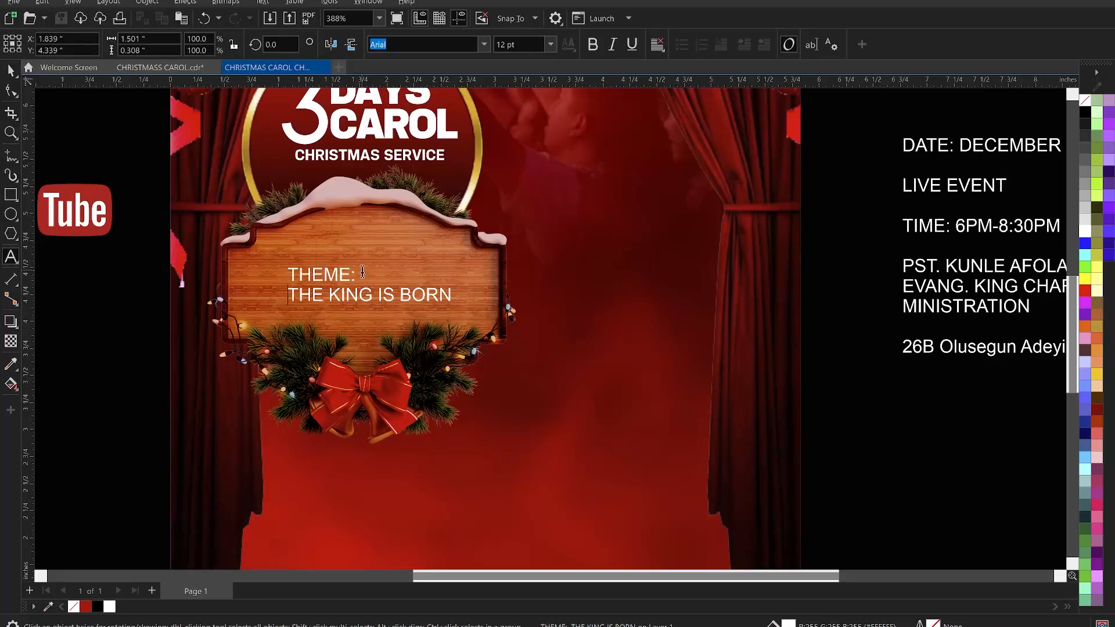
# - Break the theme text apart and move THEME: up to the top of the wooden sign
pyautogui.hotkey('ctrl', 'space')
pyautogui.hotkey('ctrl', 'k')
pyautogui.click(351, 276)
pyautogui.moveTo(341, 276); pyautogui.dragTo(385, 223)
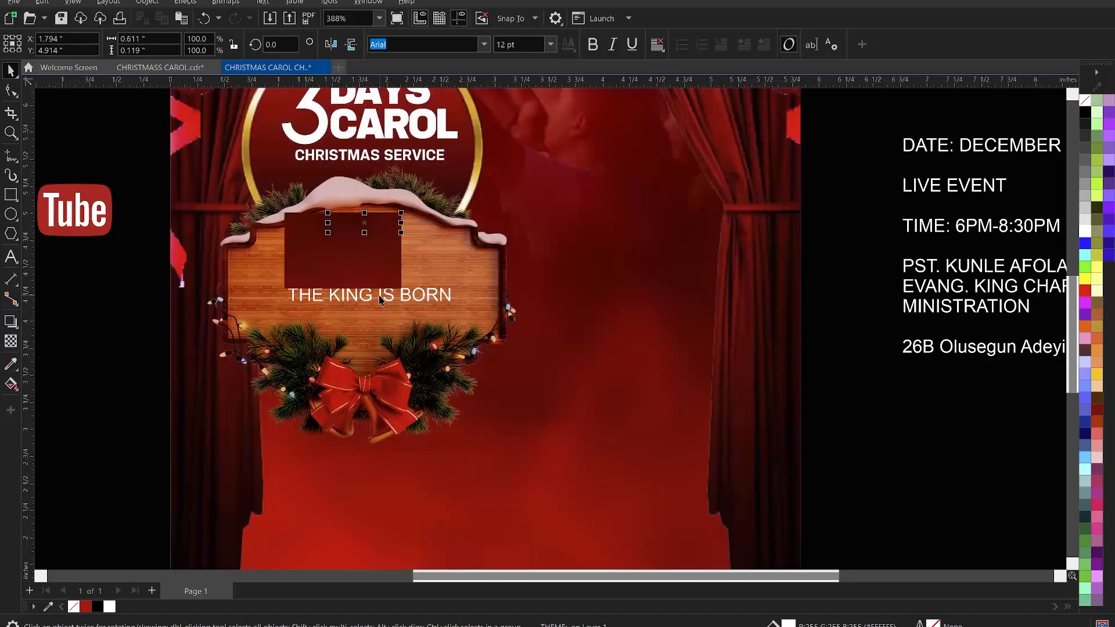
pyautogui.click(379, 297)
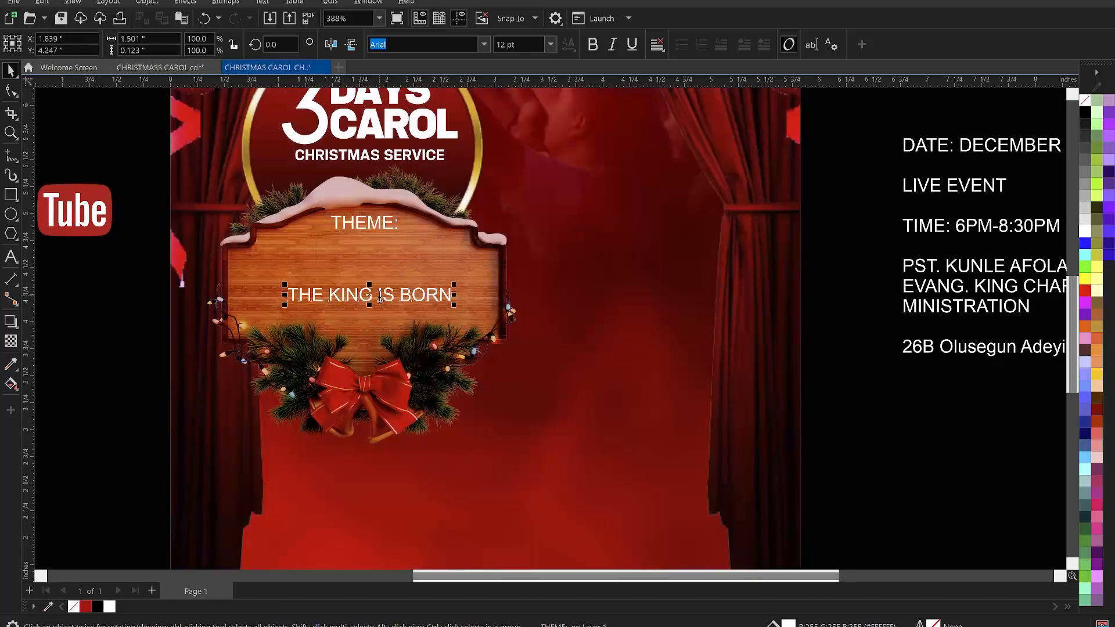
# - Split THE KING IS BORN into two separate text lines, THE KING and IS BORN
pyautogui.doubleClick(380, 297)
pyautogui.press('Return')
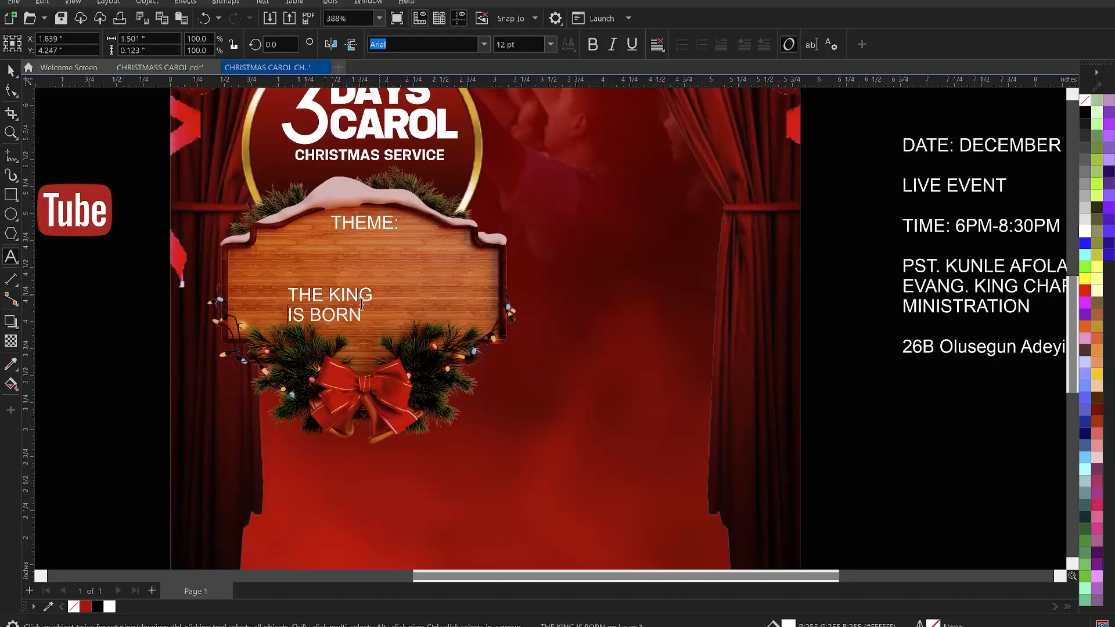
pyautogui.hotkey('ctrl', 'space')
pyautogui.hotkey('ctrl', 'k')
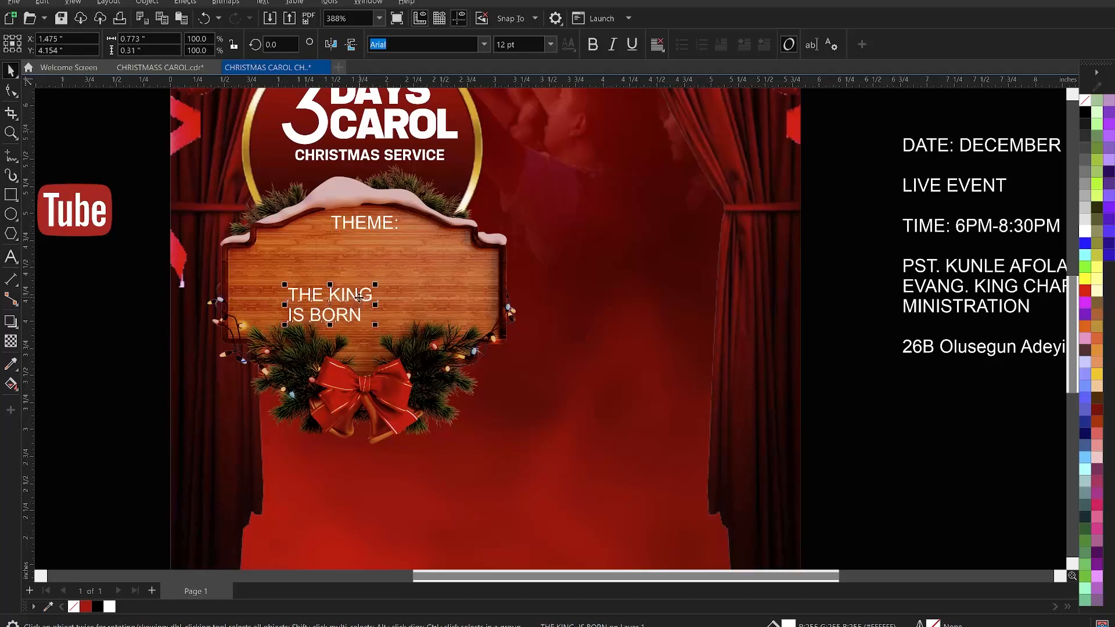
# - Center the THE KING and IS BORN lines under THEME: and enlarge them to fill the sign
pyautogui.click(352, 308)
pyautogui.click(353, 317)
pyautogui.keyDown('shift'); pyautogui.click(350, 298); pyautogui.keyUp('shift')
pyautogui.press('c')
pyautogui.moveTo(354, 296); pyautogui.dragTo(439, 319)
pyautogui.moveTo(356, 287); pyautogui.dragTo(357, 286)
pyautogui.click(145, 299)
pyautogui.click(369, 264)
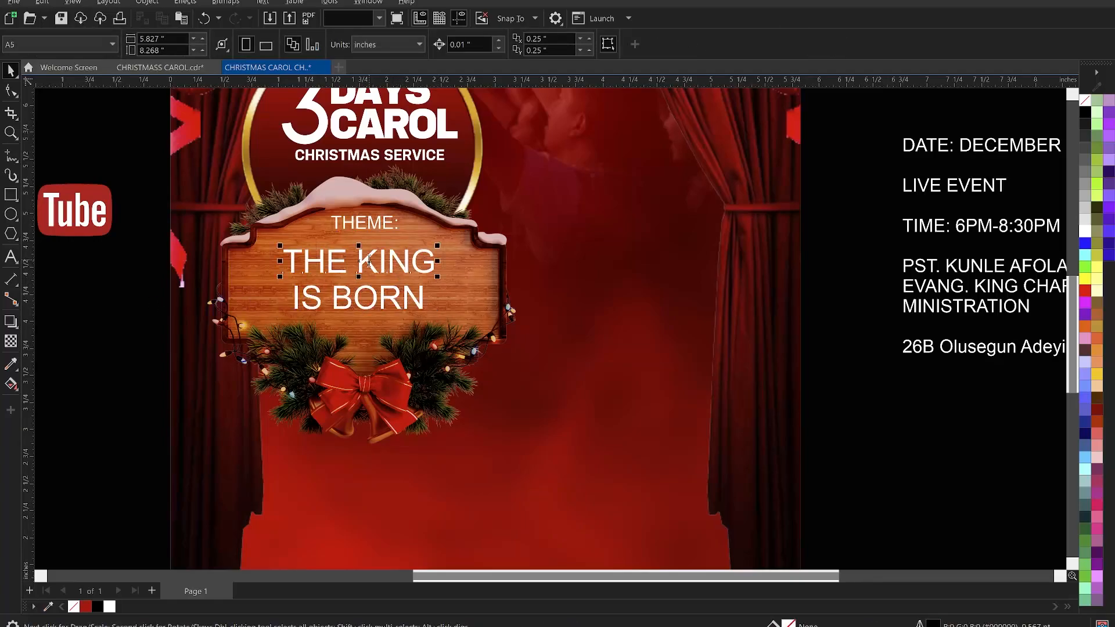
# - Tighten the letter spacing of THE KING
pyautogui.doubleClick(369, 261)
pyautogui.hotkey('ctrl', 'a')
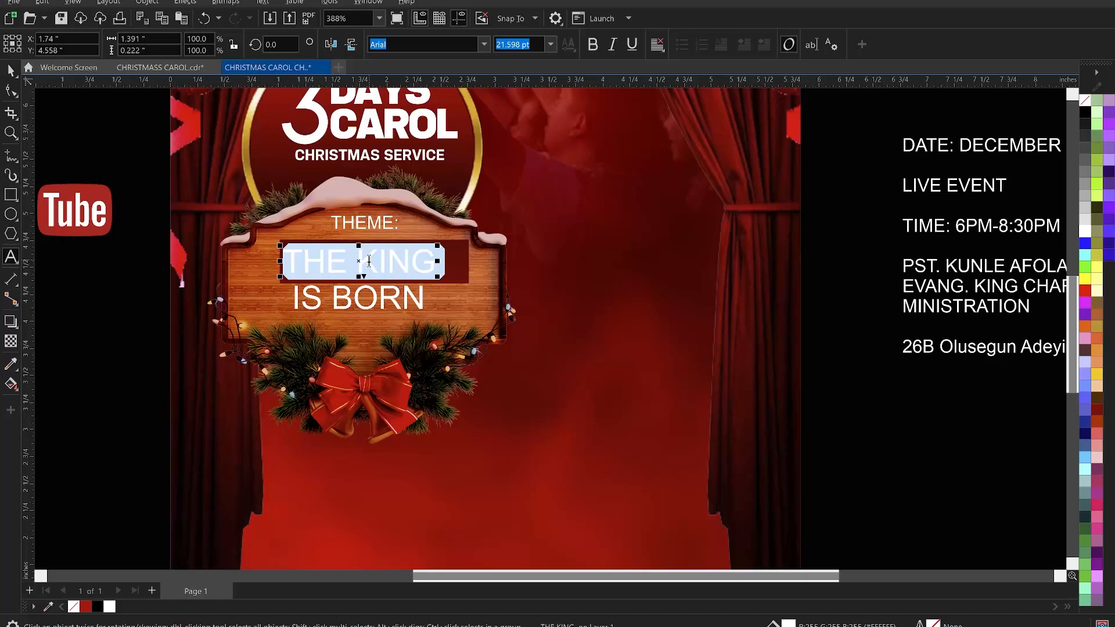
pyautogui.hotkey('ctrl', 'shift', ',')
pyautogui.hotkey('ctrl', 'shift', ',')
pyautogui.hotkey('ctrl', 'shift', ',')
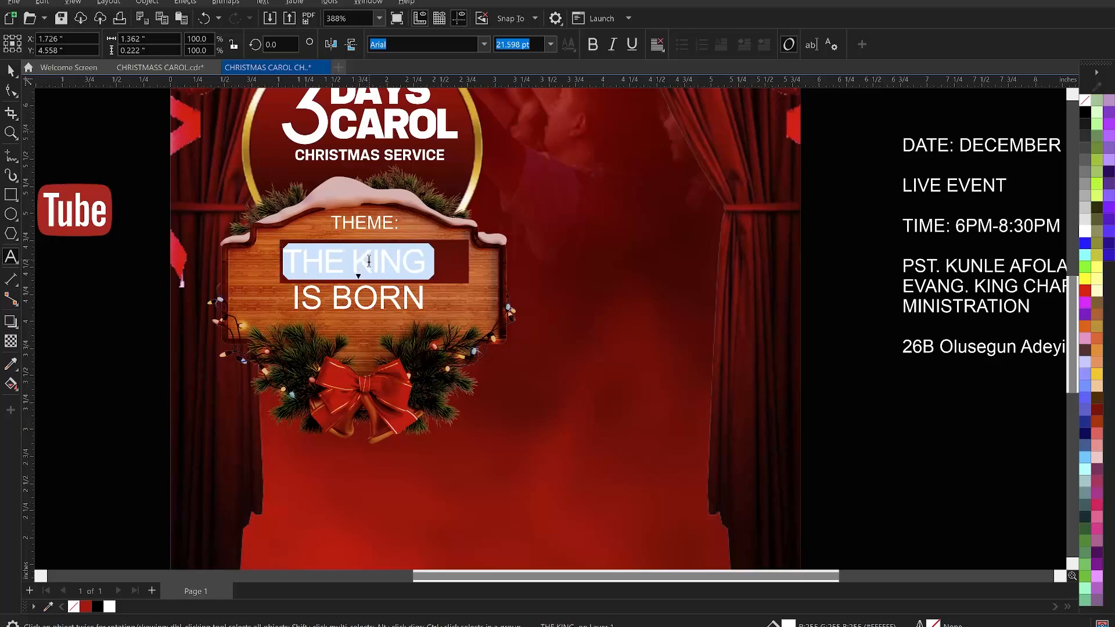
pyautogui.press('Escape')
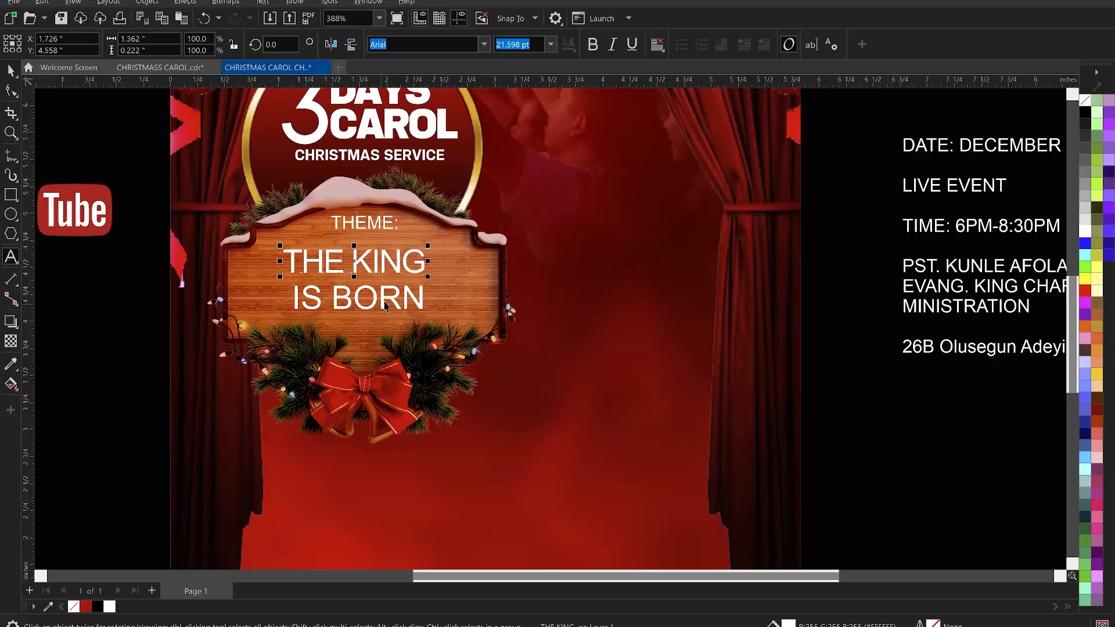
pyautogui.click(384, 303)
pyautogui.click(384, 303)
pyautogui.hotkey('ctrl', 'a')
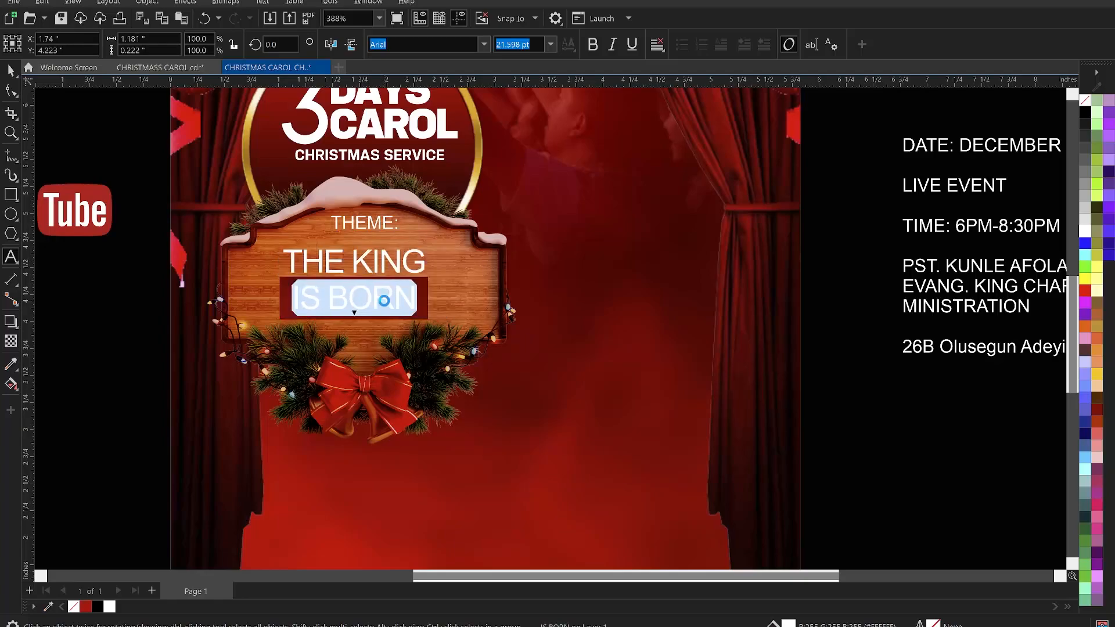
pyautogui.press('Escape')
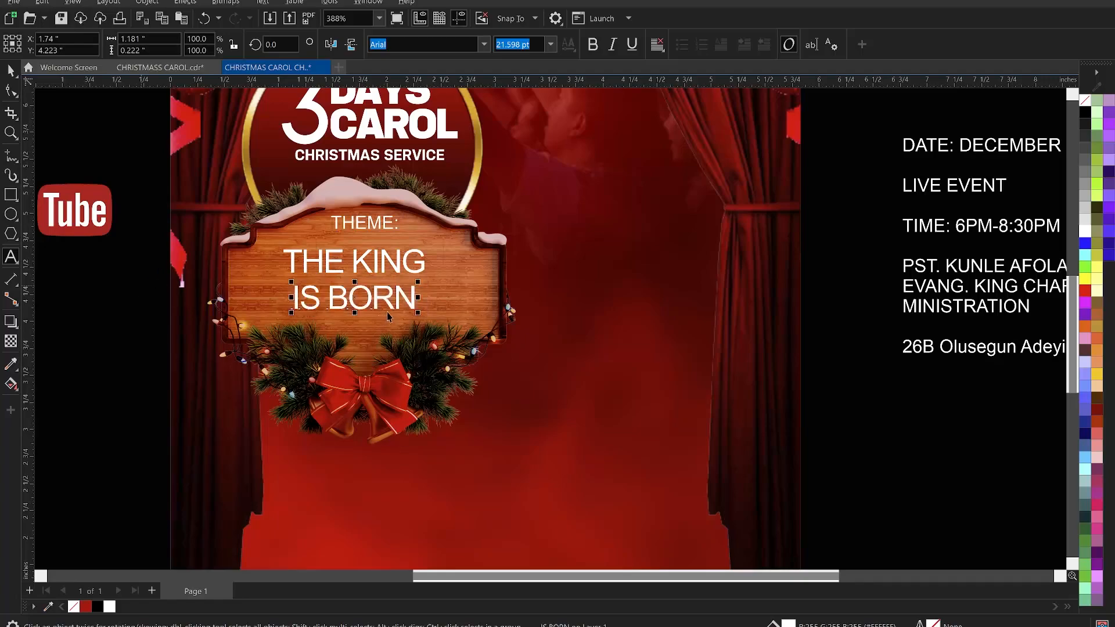
# - Select THE KING and IS BORN lines and change their font to KonsensExtrabold
pyautogui.press('Escape')
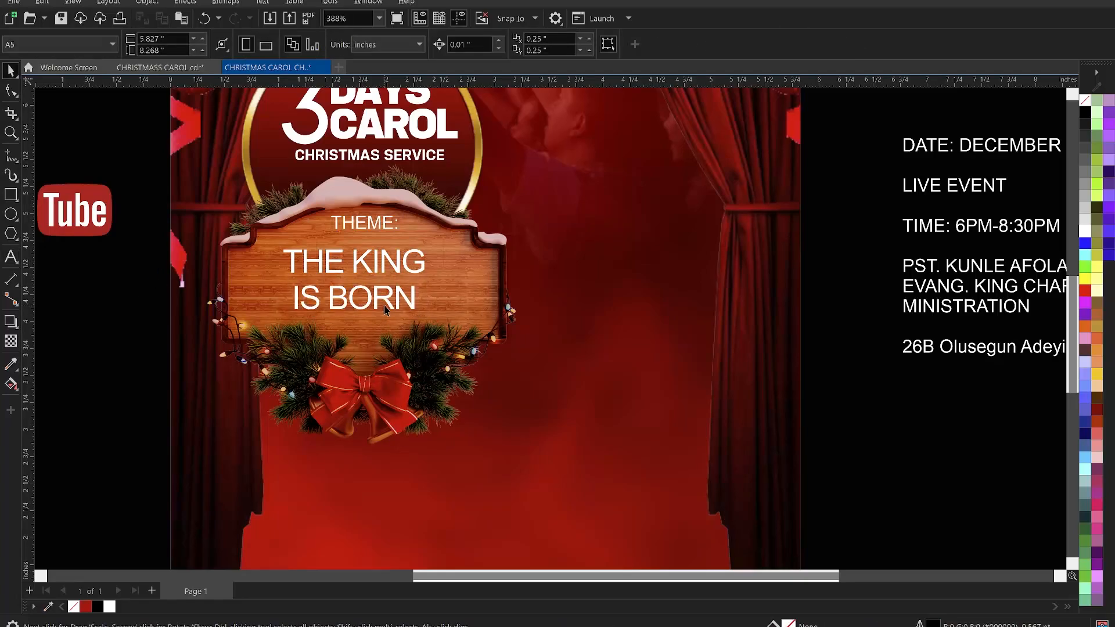
pyautogui.click(386, 309)
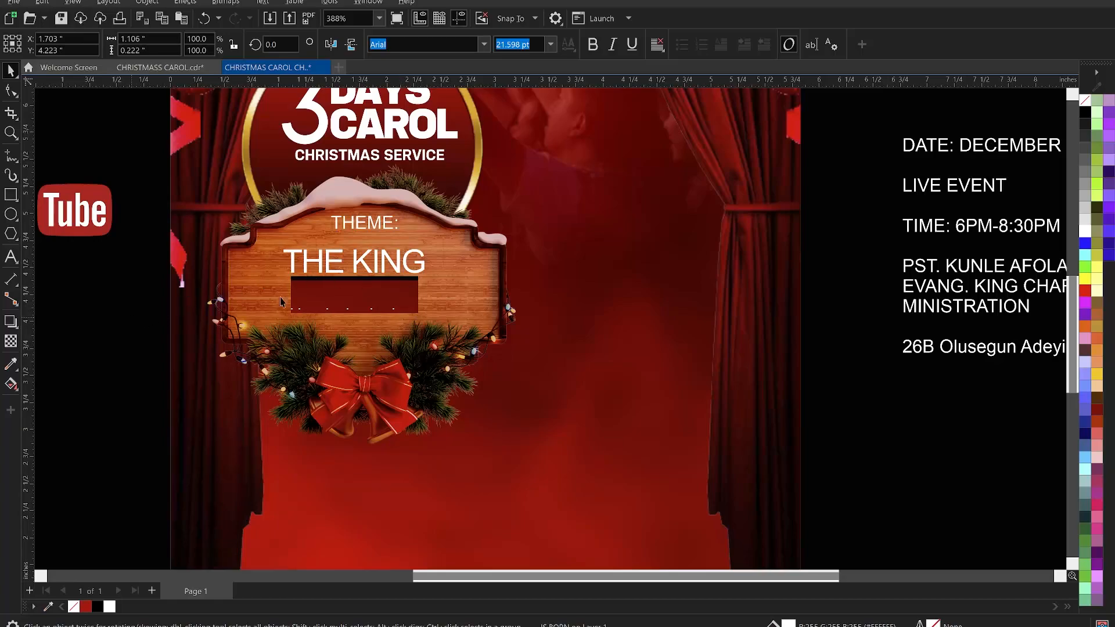
pyautogui.press('Escape')
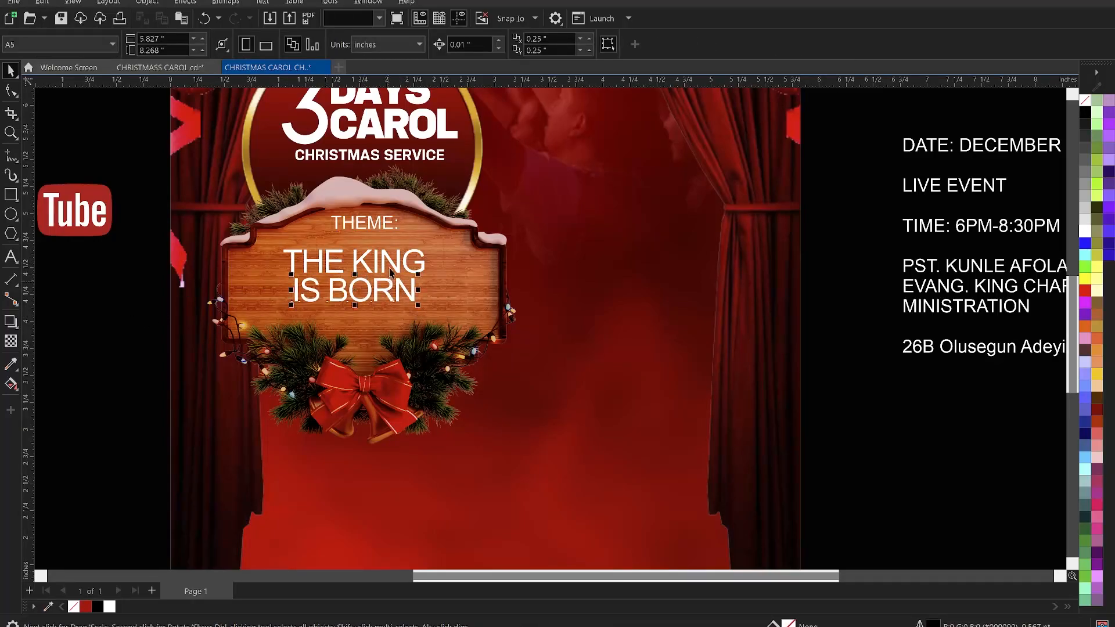
pyautogui.click(391, 270)
pyautogui.click(470, 46)
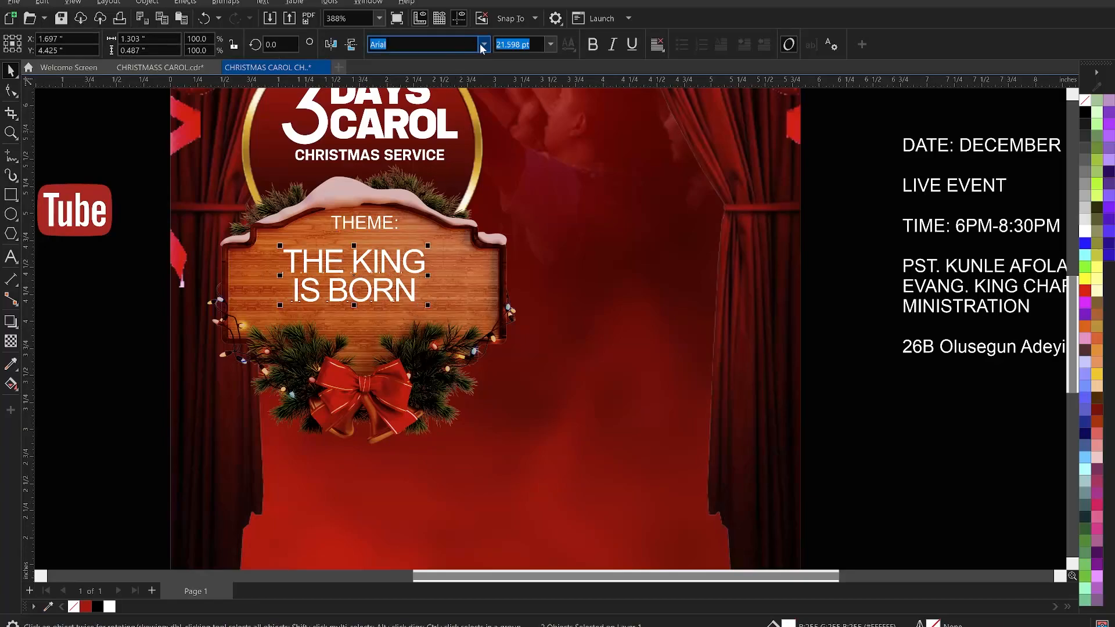
pyautogui.click(483, 45)
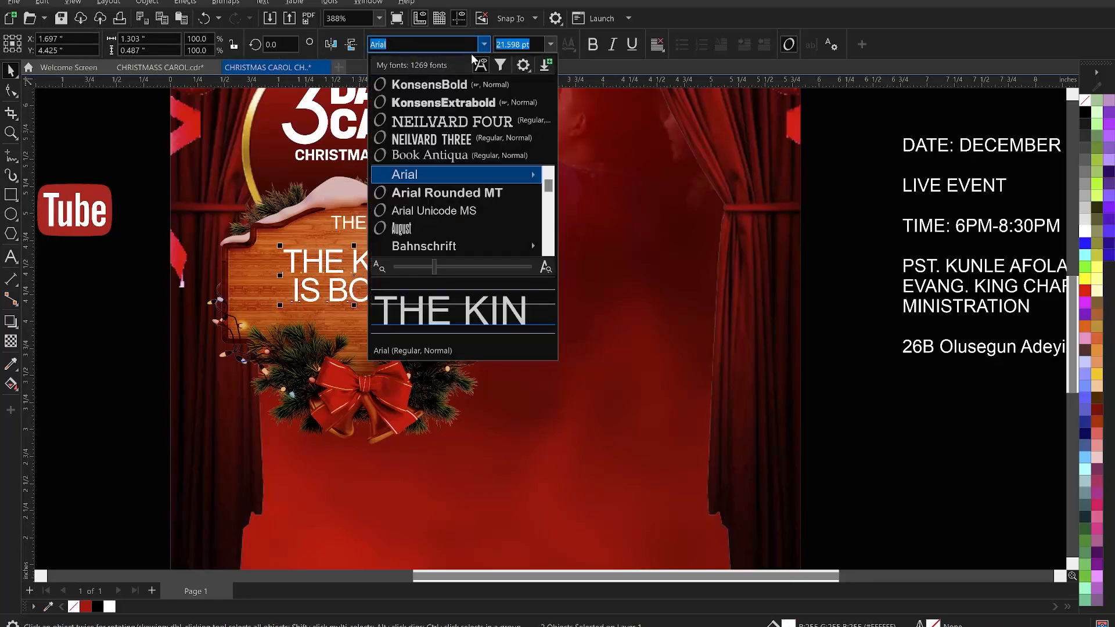
pyautogui.click(458, 104)
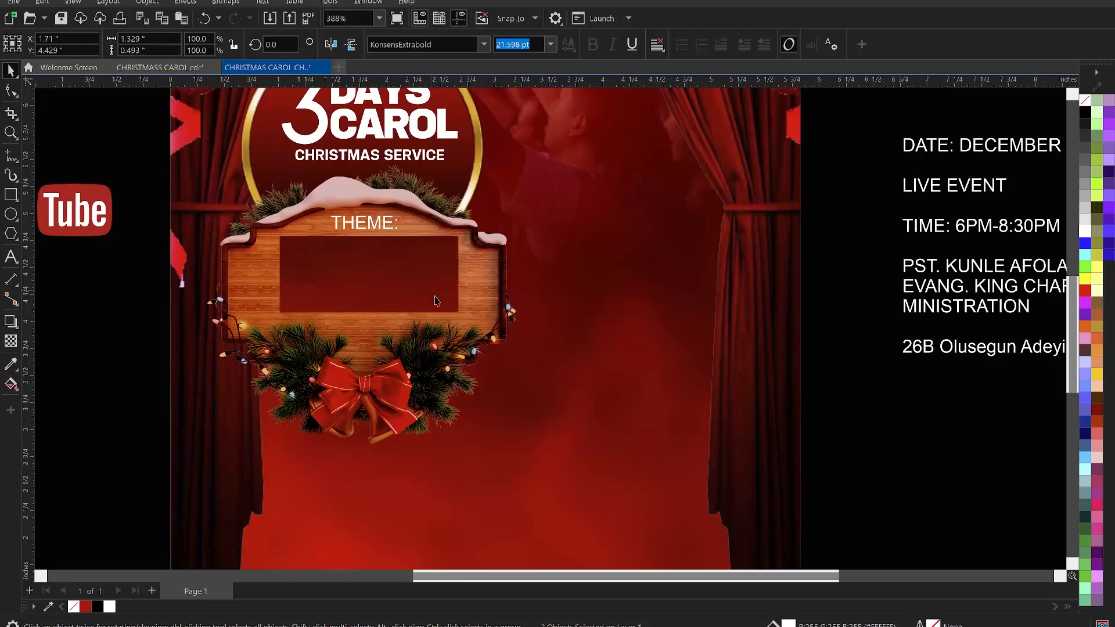
# - Scale up both theme lines so they fill the width of the wooden sign
pyautogui.moveTo(431, 305); pyautogui.dragTo(459, 318)
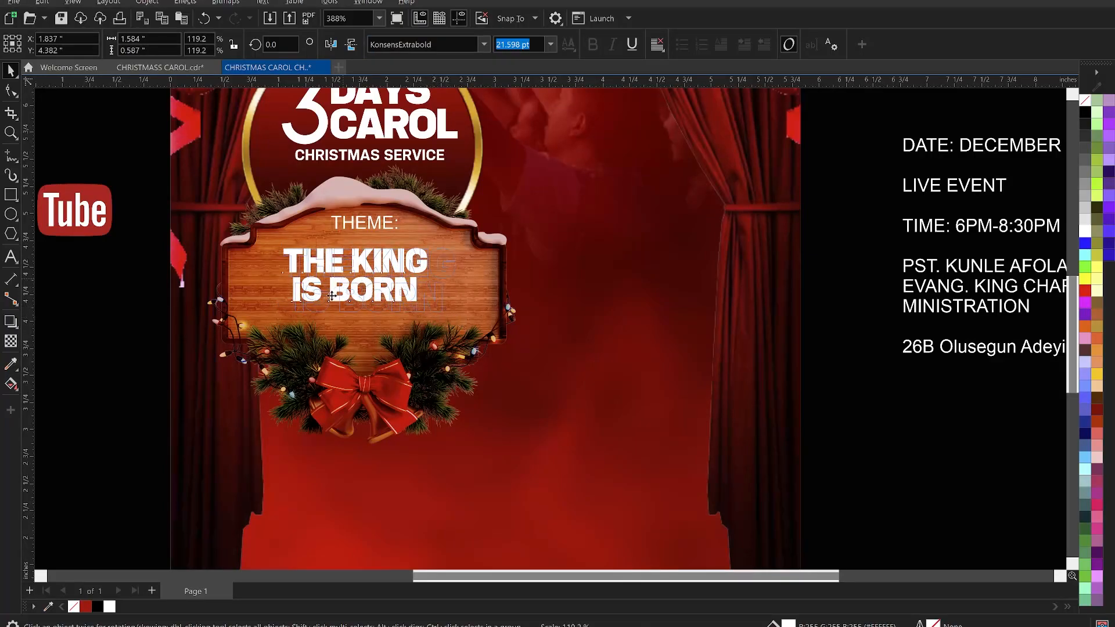
pyautogui.moveTo(280, 320)
pyautogui.mouseDown()
pyautogui.moveTo(261, 327)
pyautogui.moveTo(263, 310)
pyautogui.mouseUp()
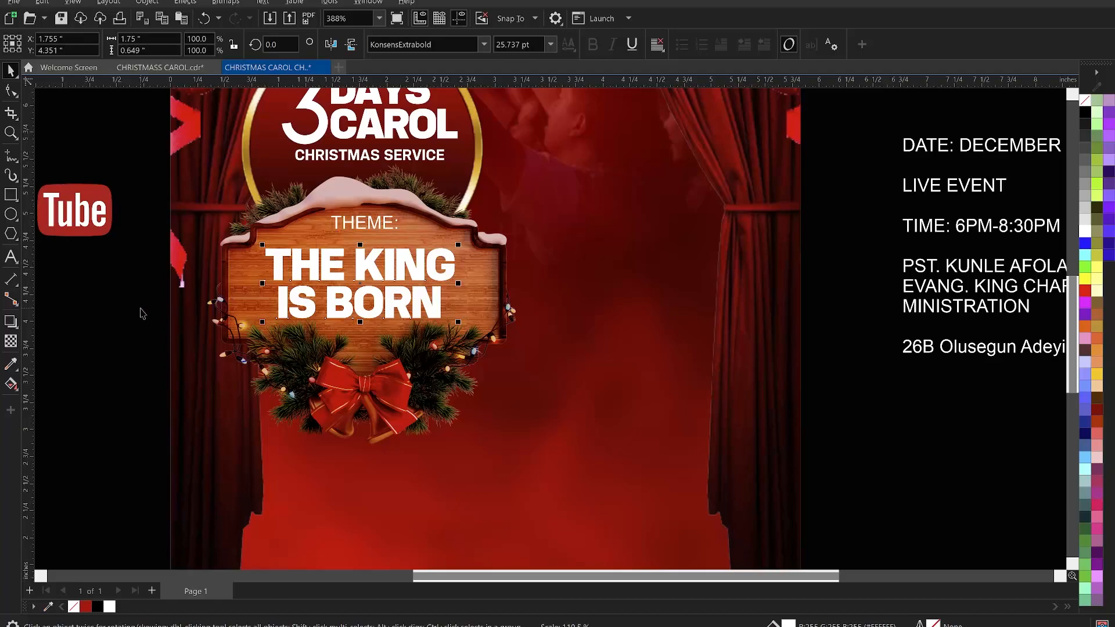
pyautogui.click(120, 300)
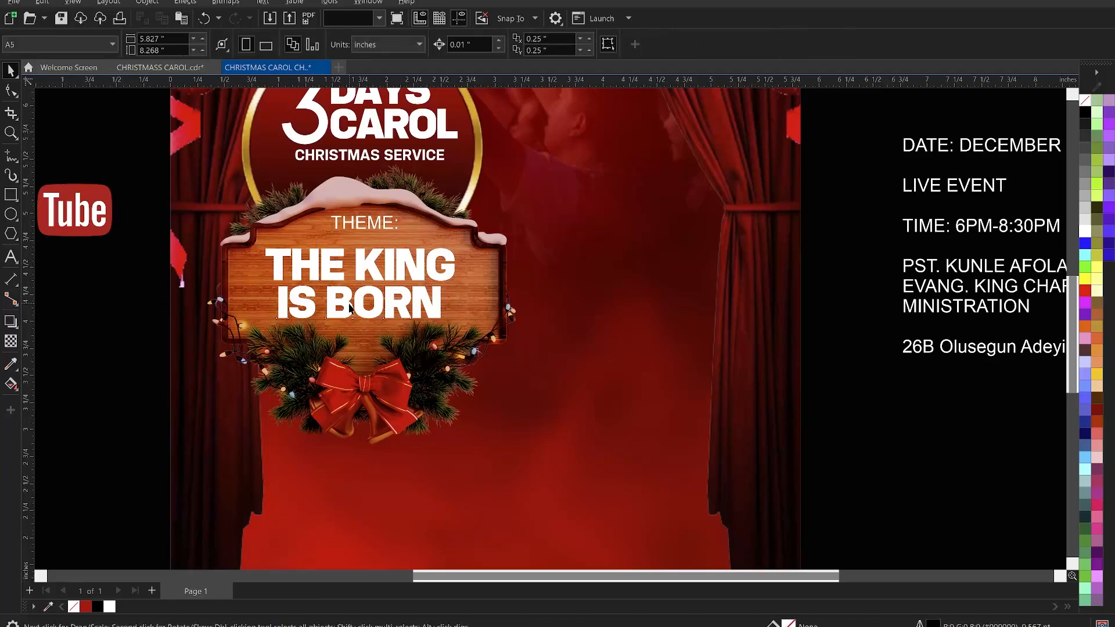
# - Move the IS BORN line up closer beneath THE KING
pyautogui.click(349, 302)
pyautogui.moveTo(349, 304); pyautogui.dragTo(340, 287)
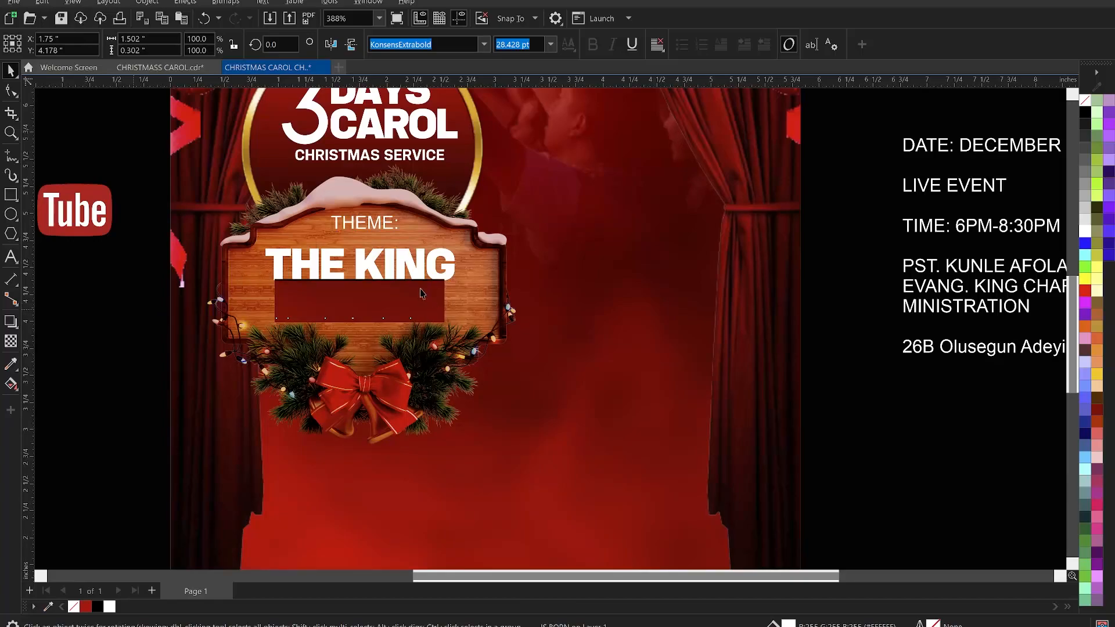
pyautogui.click(407, 295)
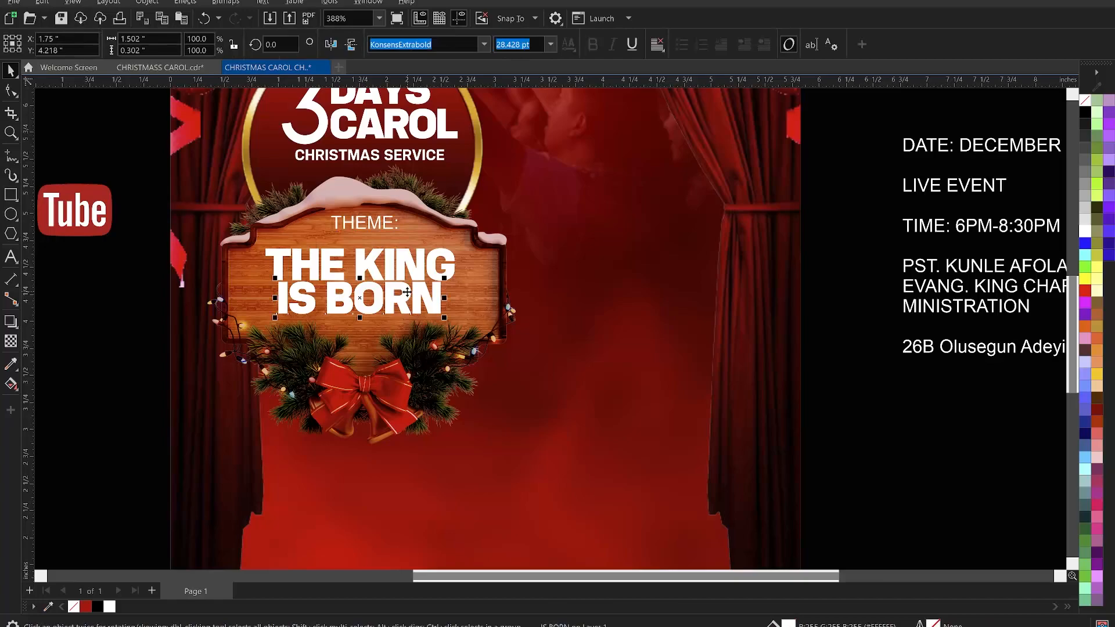
pyautogui.moveTo(408, 292); pyautogui.dragTo(404, 295)
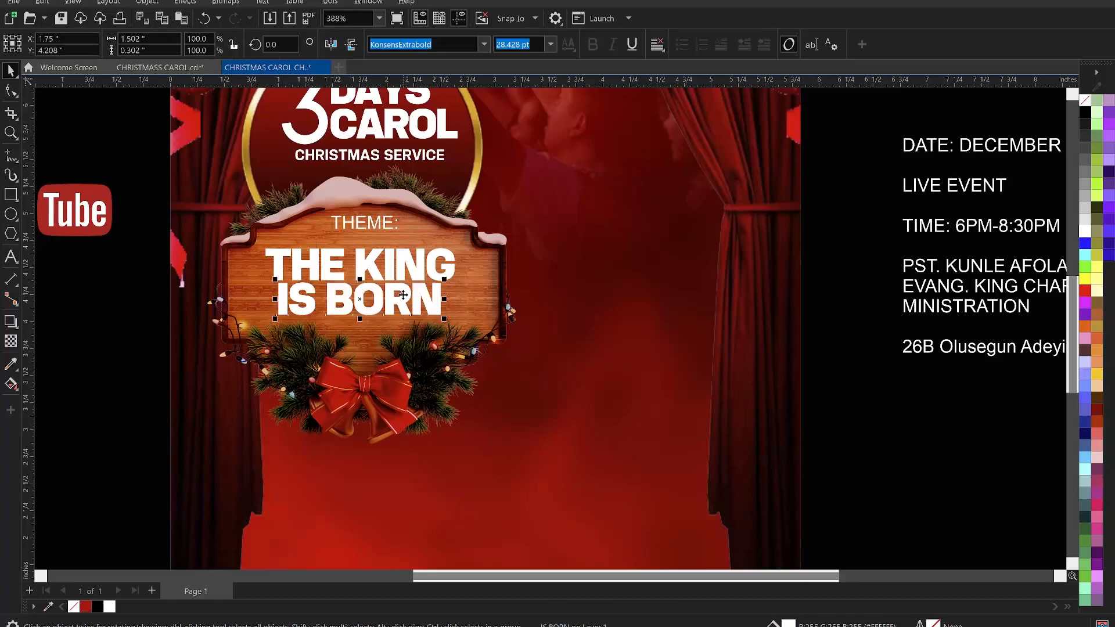
# - Enlarge both theme lines slightly more and group them together
pyautogui.keyDown('shift'); pyautogui.click(394, 268); pyautogui.keyUp('shift')
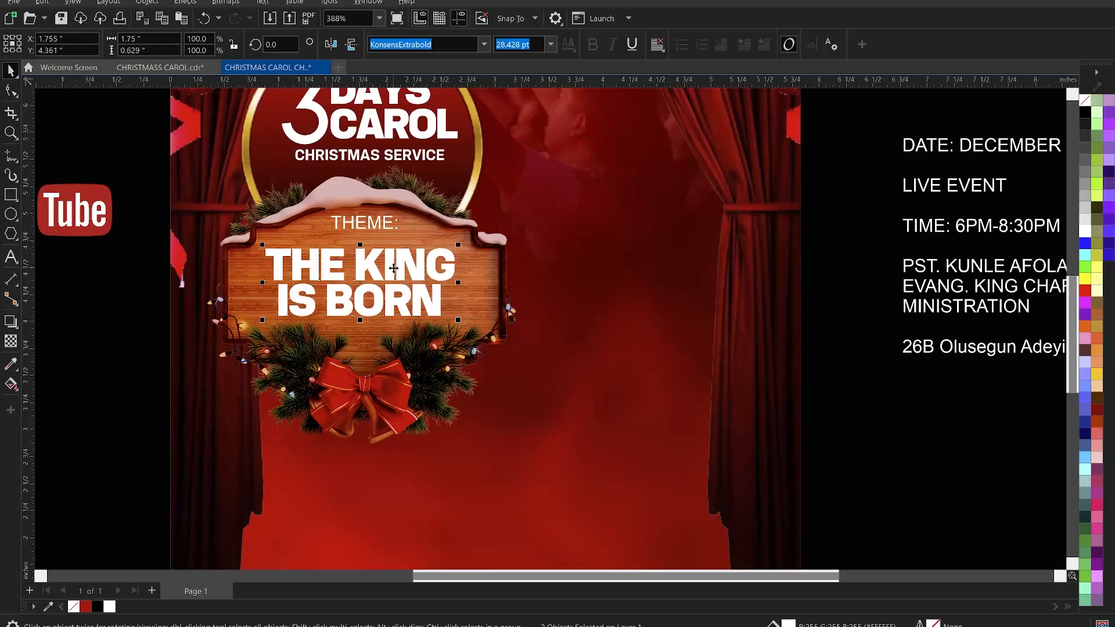
pyautogui.moveTo(459, 319); pyautogui.dragTo(465, 325)
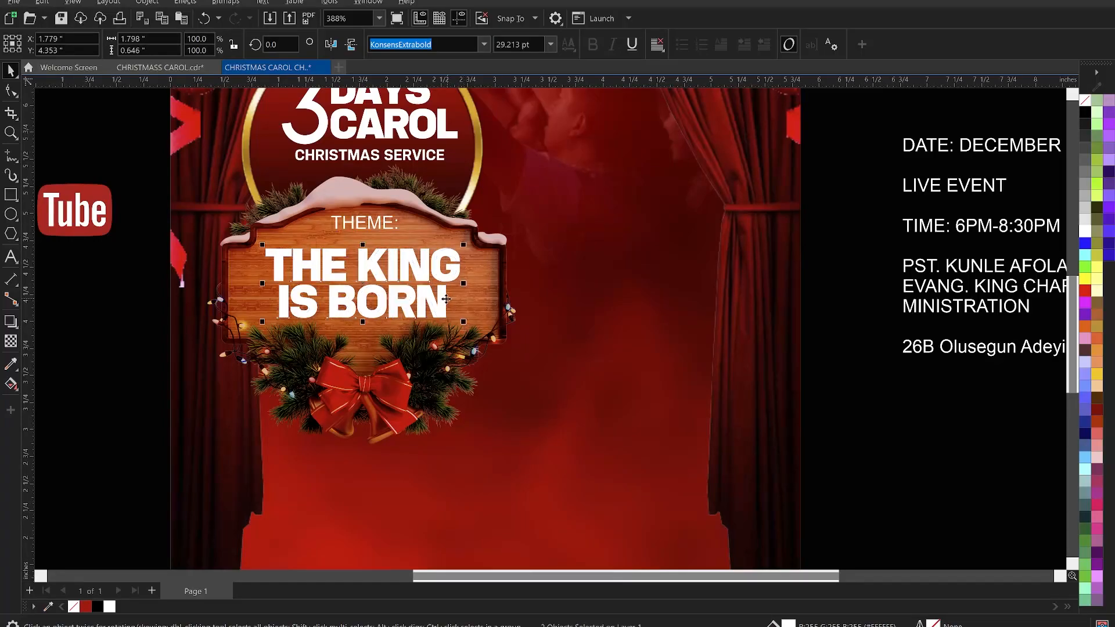
pyautogui.moveTo(263, 321); pyautogui.dragTo(256, 329)
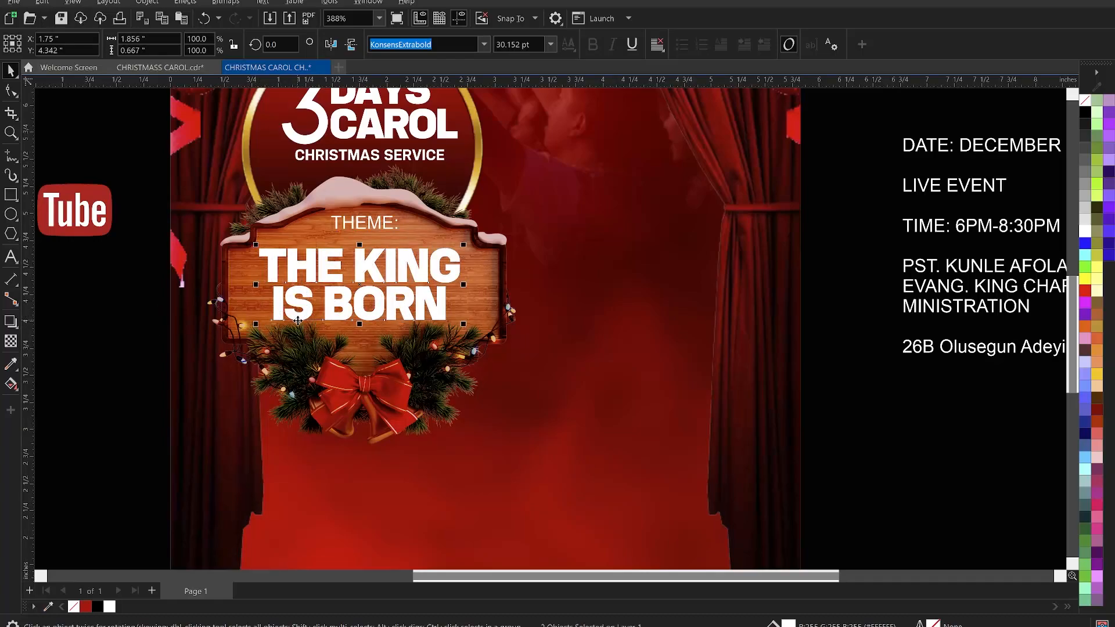
pyautogui.hotkey('ctrl', 'g')
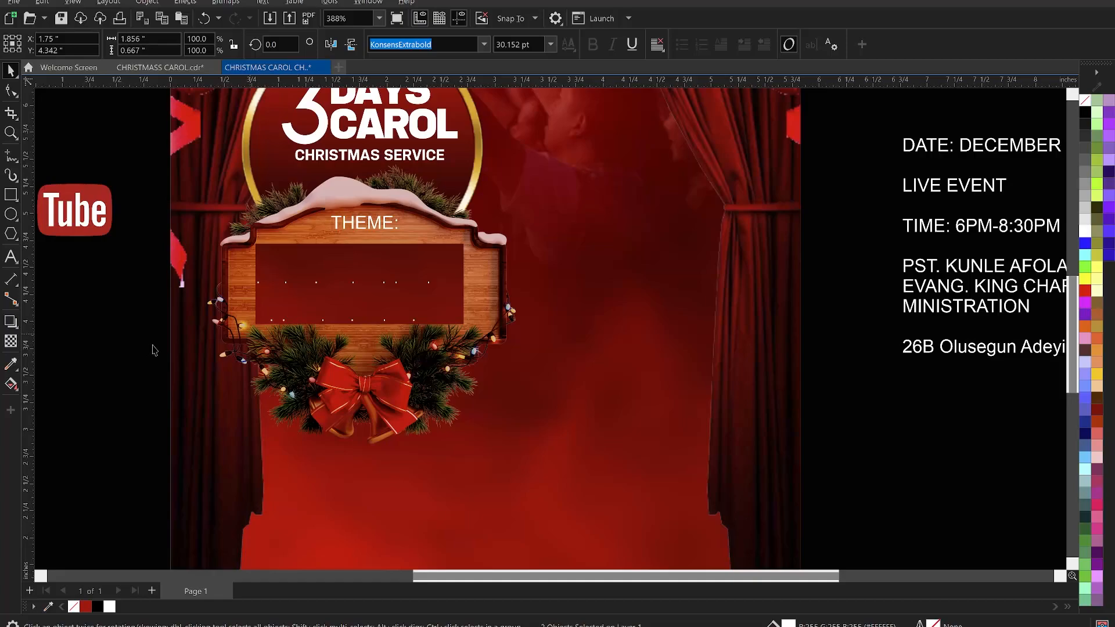
# - Add a drop shadow to the grouped theme text with opacity 91 and feather 53
pyautogui.click(9, 322)
pyautogui.moveTo(259, 282); pyautogui.dragTo(461, 283)
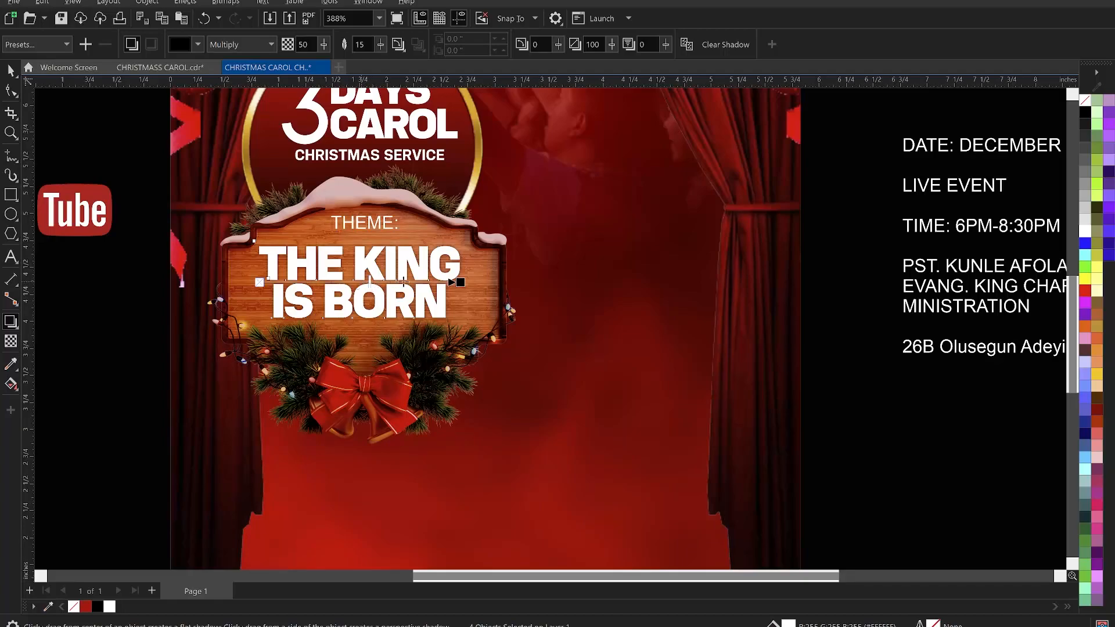
pyautogui.moveTo(438, 283); pyautogui.dragTo(439, 283)
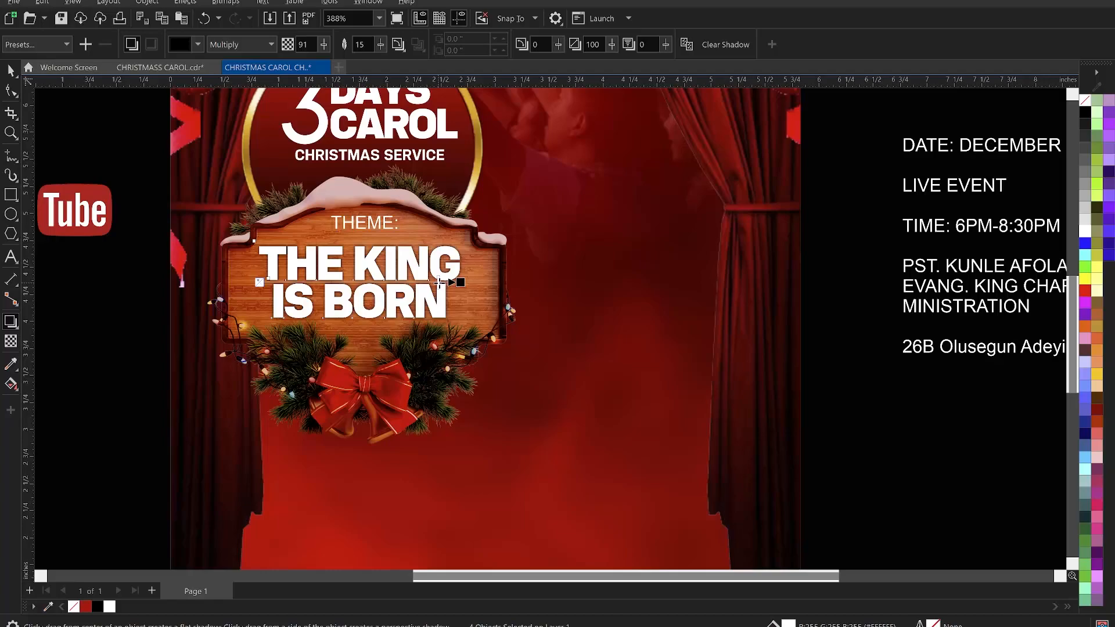
pyautogui.moveTo(381, 44); pyautogui.dragTo(404, 48)
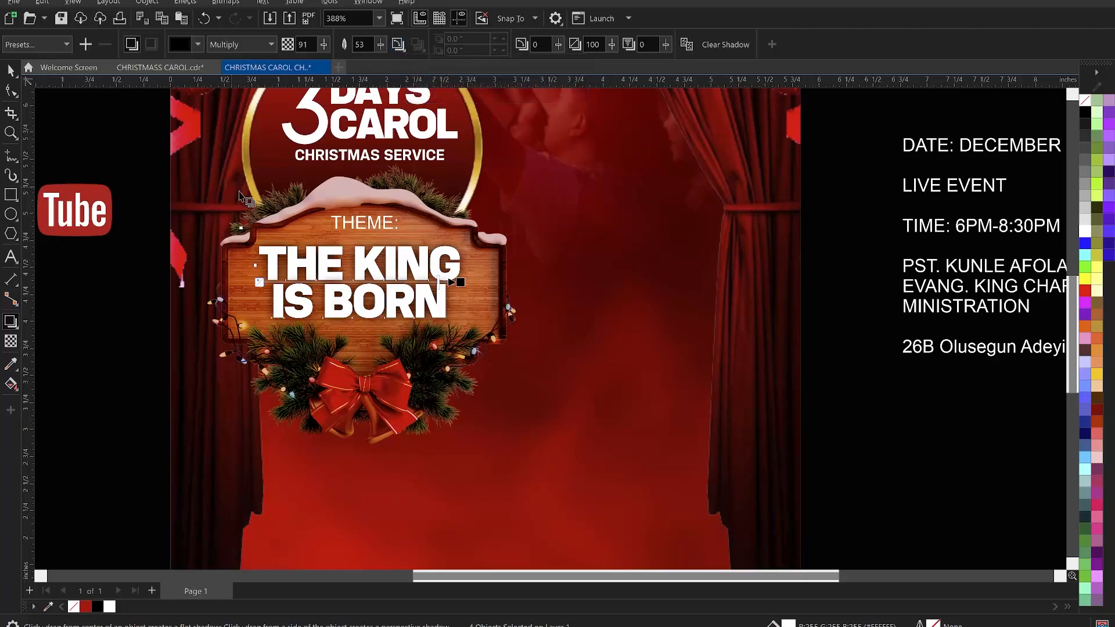
pyautogui.click(123, 286)
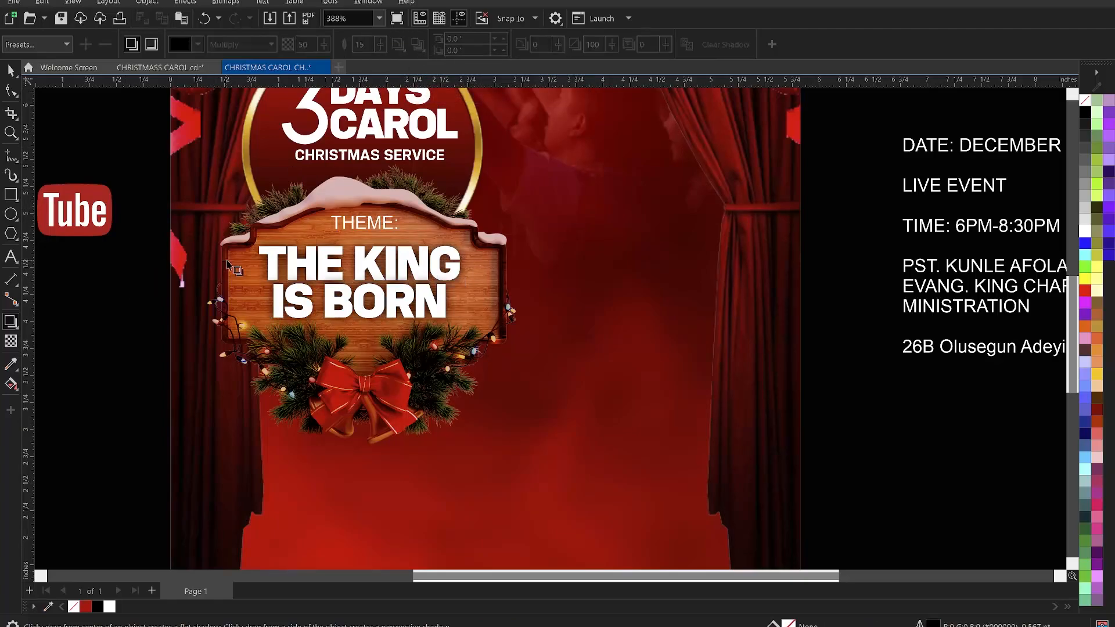
# - Break the drop shadow apart from the theme text so it becomes a separate object
pyautogui.click(11, 71)
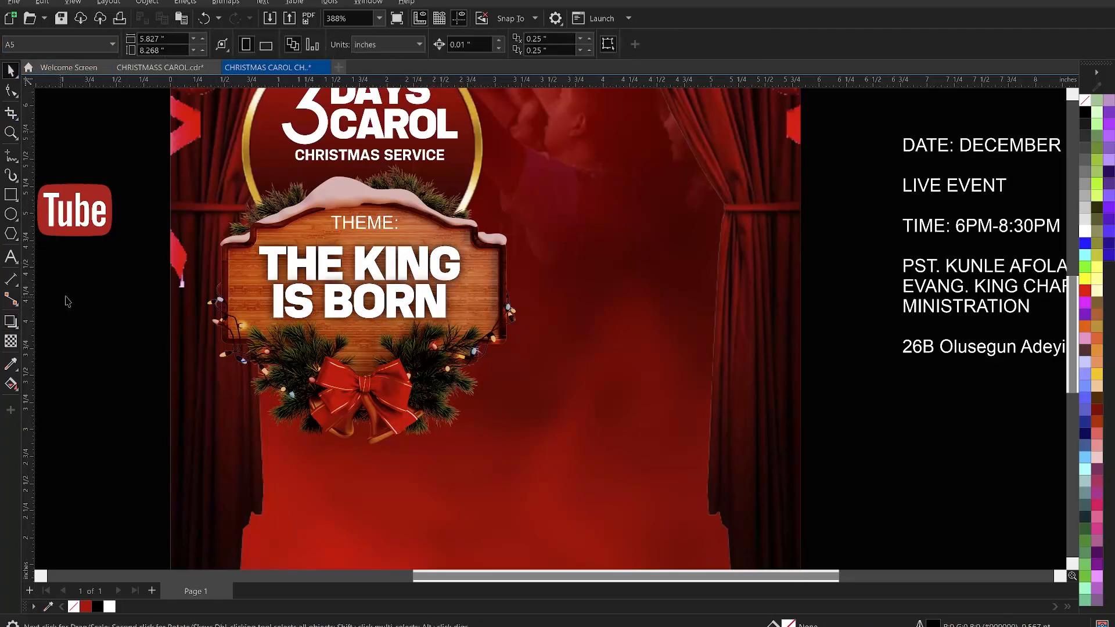
pyautogui.click(330, 253)
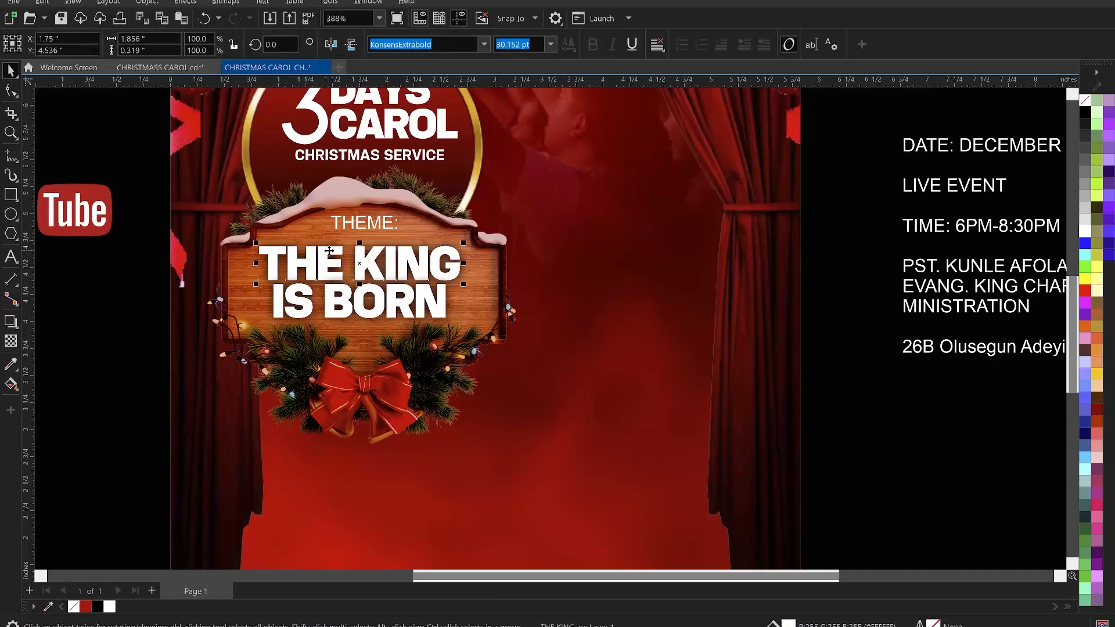
pyautogui.click(143, 290)
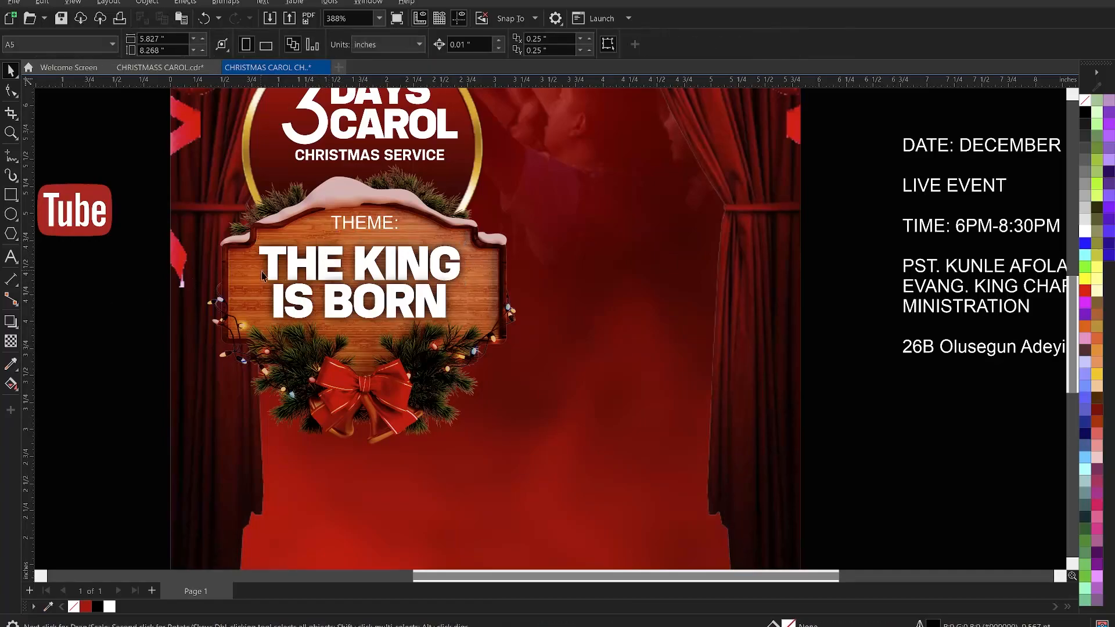
pyautogui.click(259, 265)
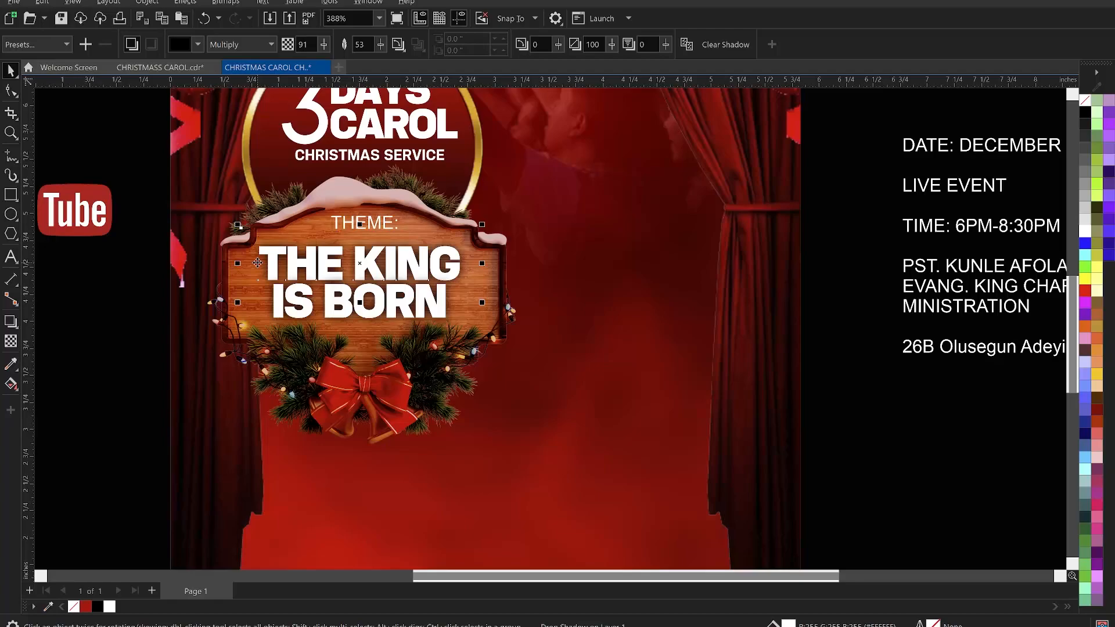
pyautogui.hotkey('ctrl', 'k')
pyautogui.click(118, 309)
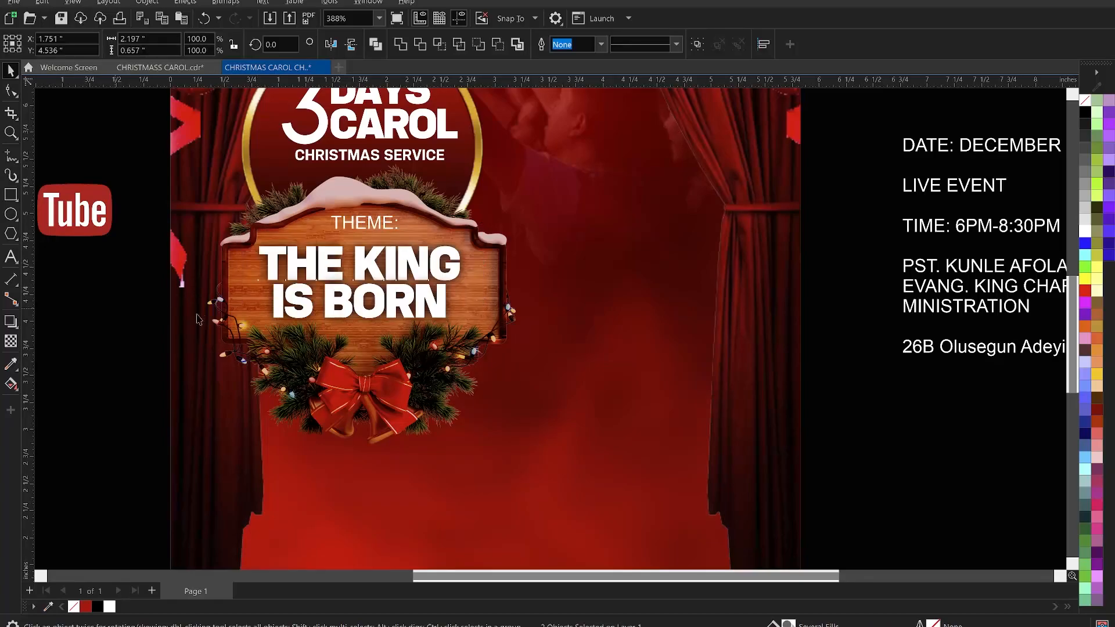
pyautogui.click(261, 313)
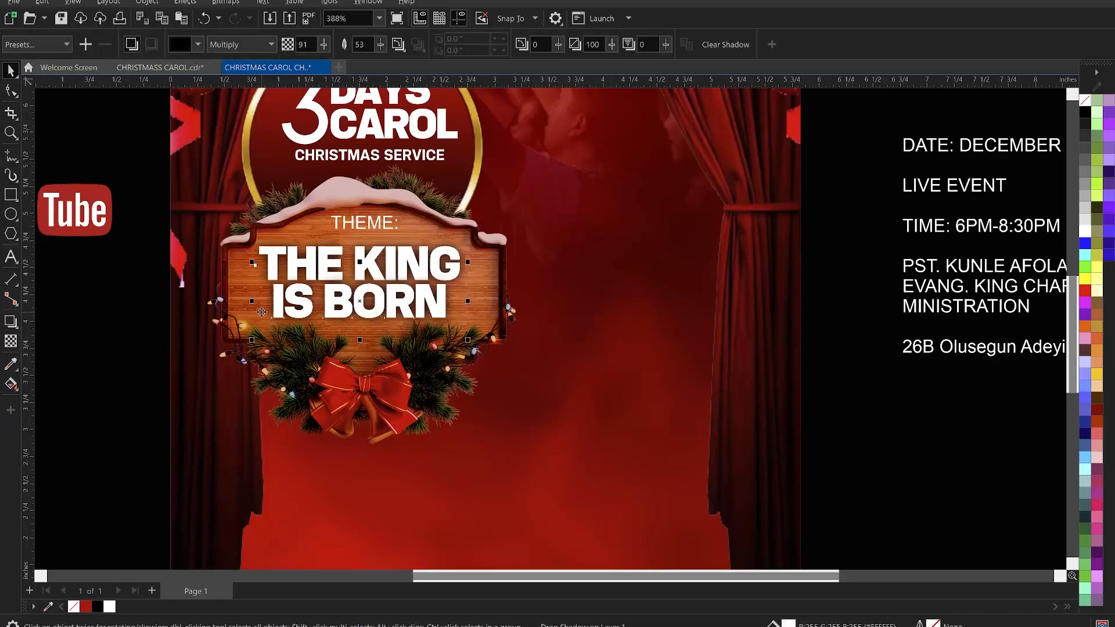
pyautogui.press('Delete')
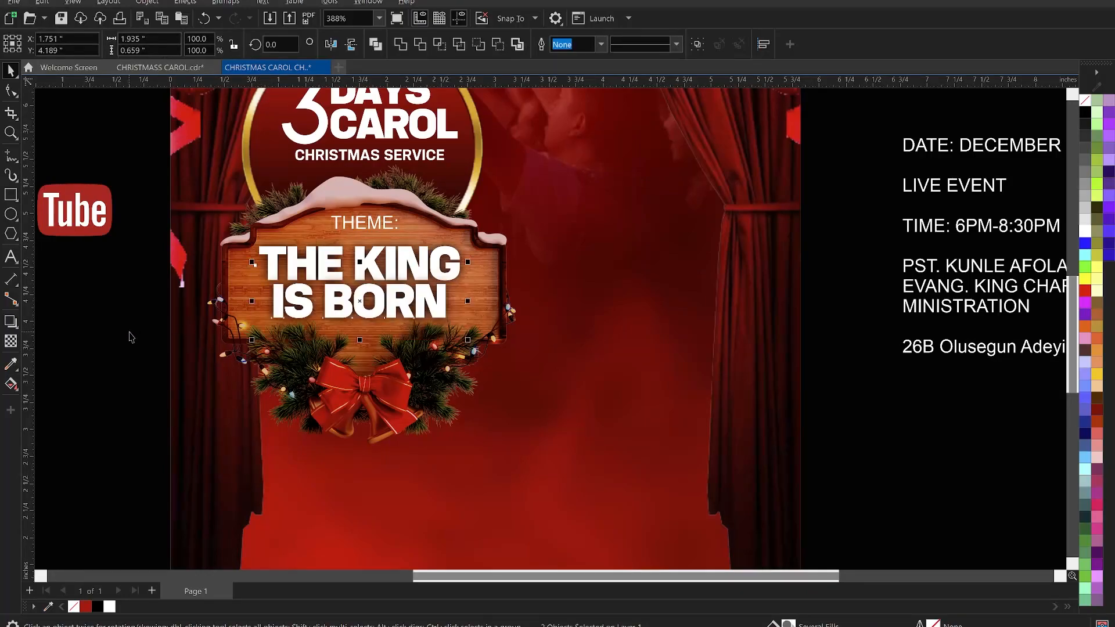
# - Select the separated shadow and convert it to a 300 dpi bitmap with transparent background
pyautogui.click(272, 310)
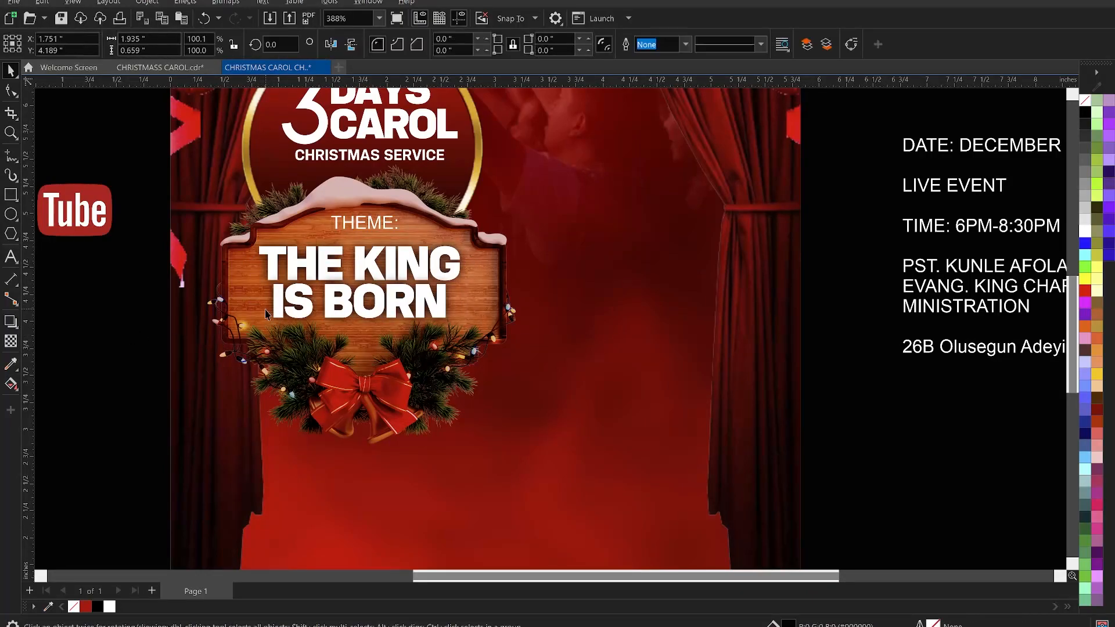
pyautogui.keyDown('shift'); pyautogui.click(270, 238); pyautogui.keyUp('shift')
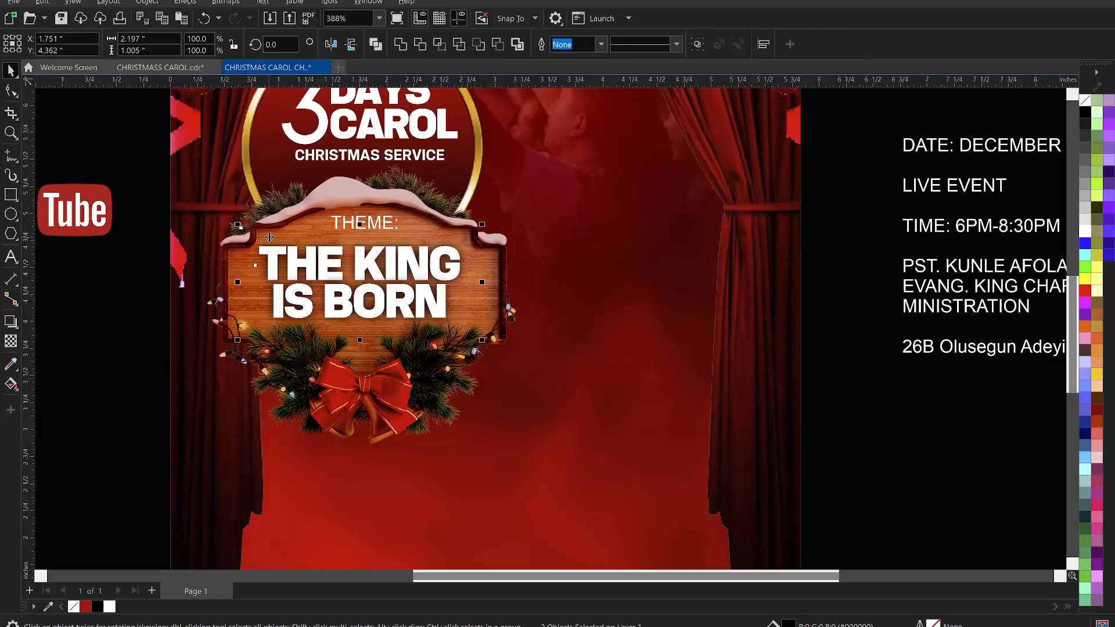
pyautogui.moveTo(269, 237); pyautogui.dragTo(178, 232)
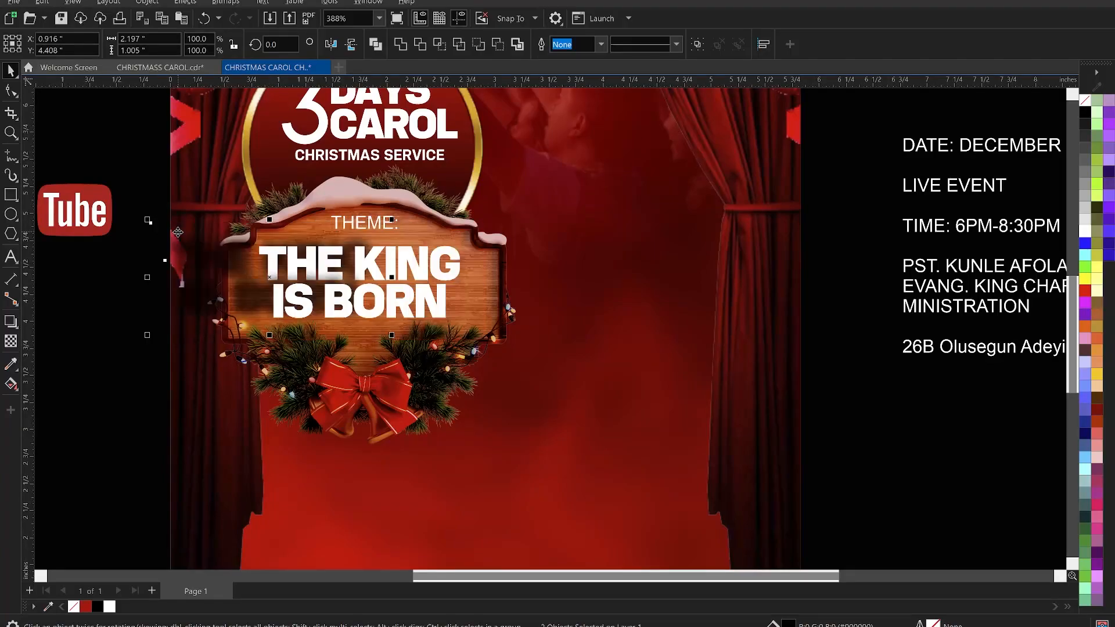
pyautogui.hotkey('ctrl', 'z')
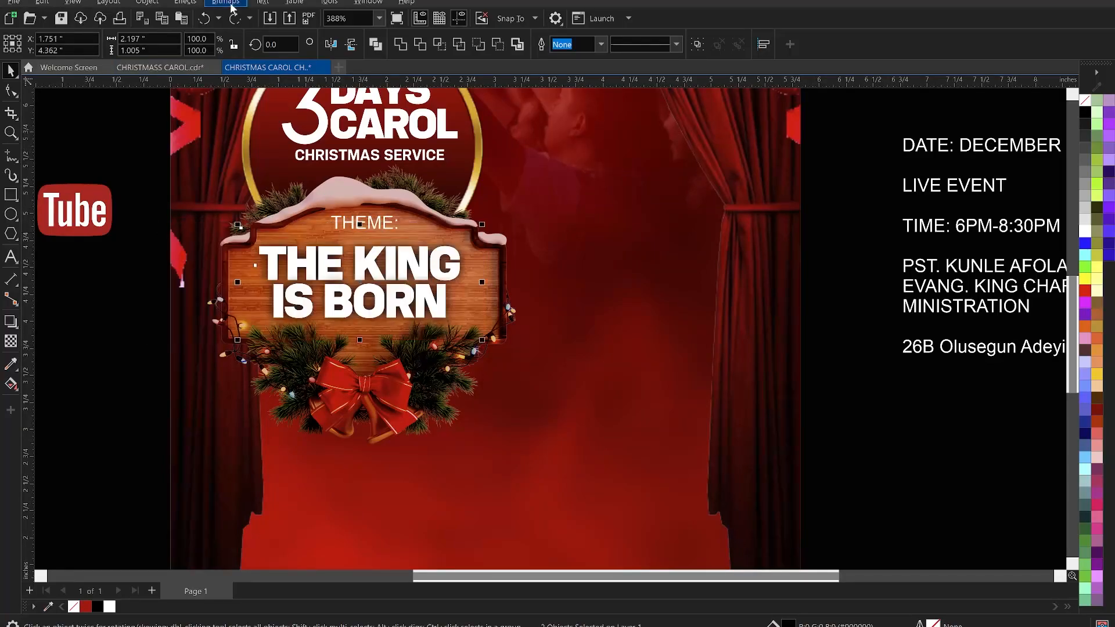
pyautogui.click(228, 4)
pyautogui.click(257, 18)
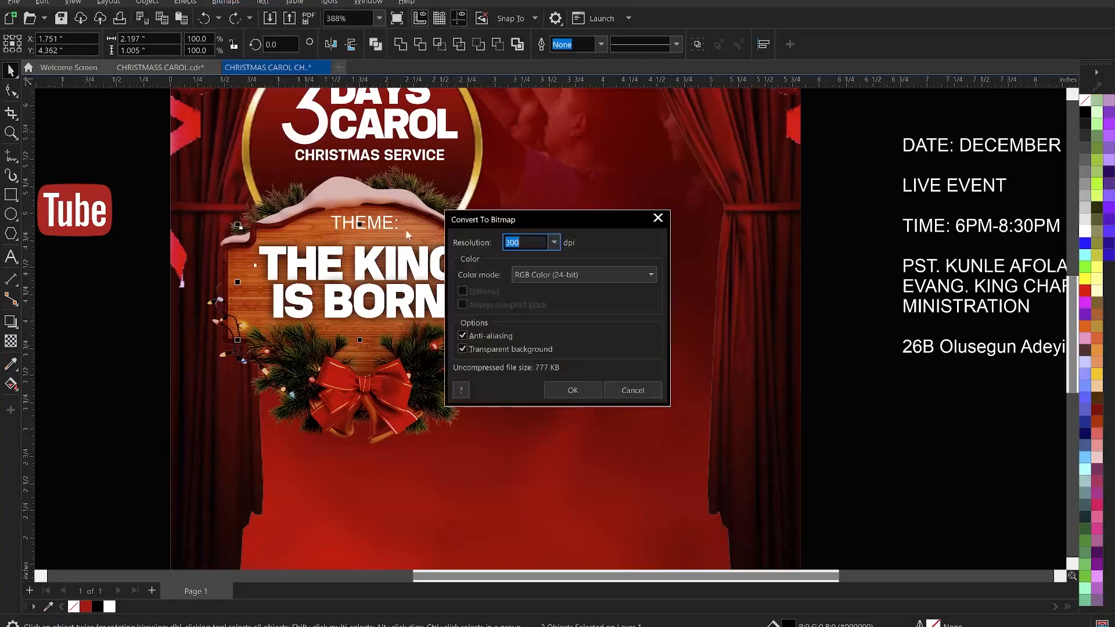
pyautogui.click(565, 391)
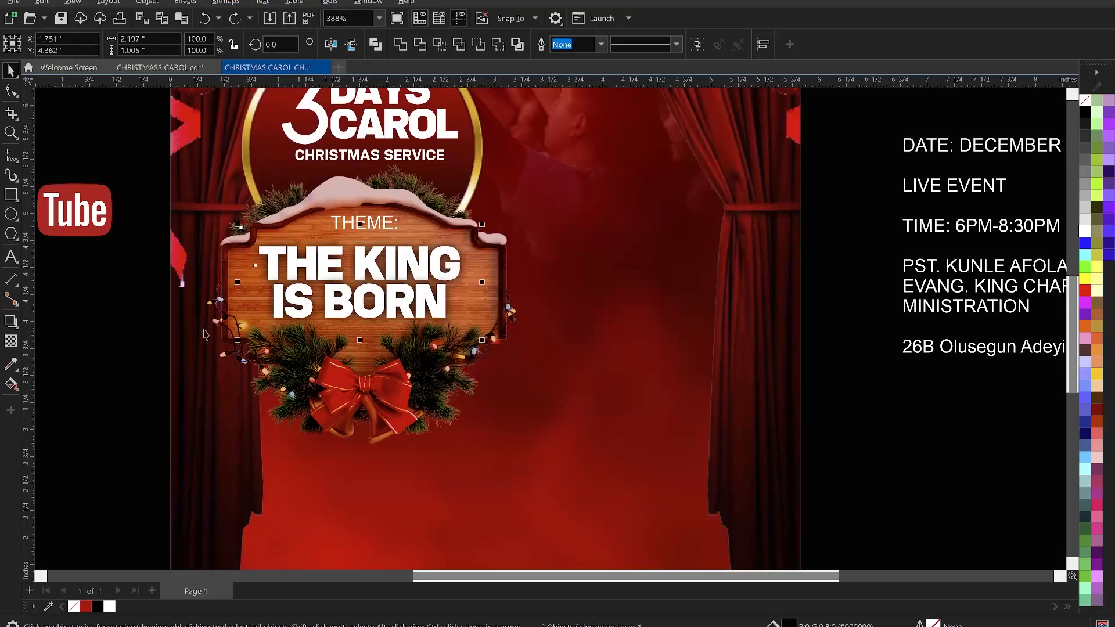
# - Apply a transparency of 22 to the separated shadow bitmap with the Transparency tool
pyautogui.click(10, 342)
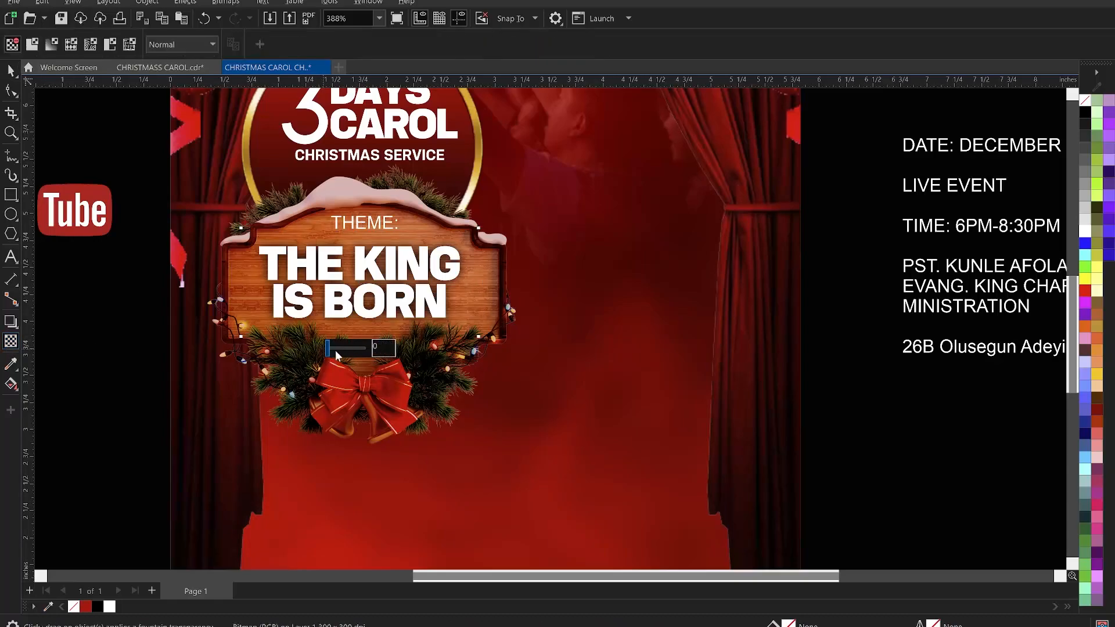
pyautogui.moveTo(335, 346); pyautogui.dragTo(336, 347)
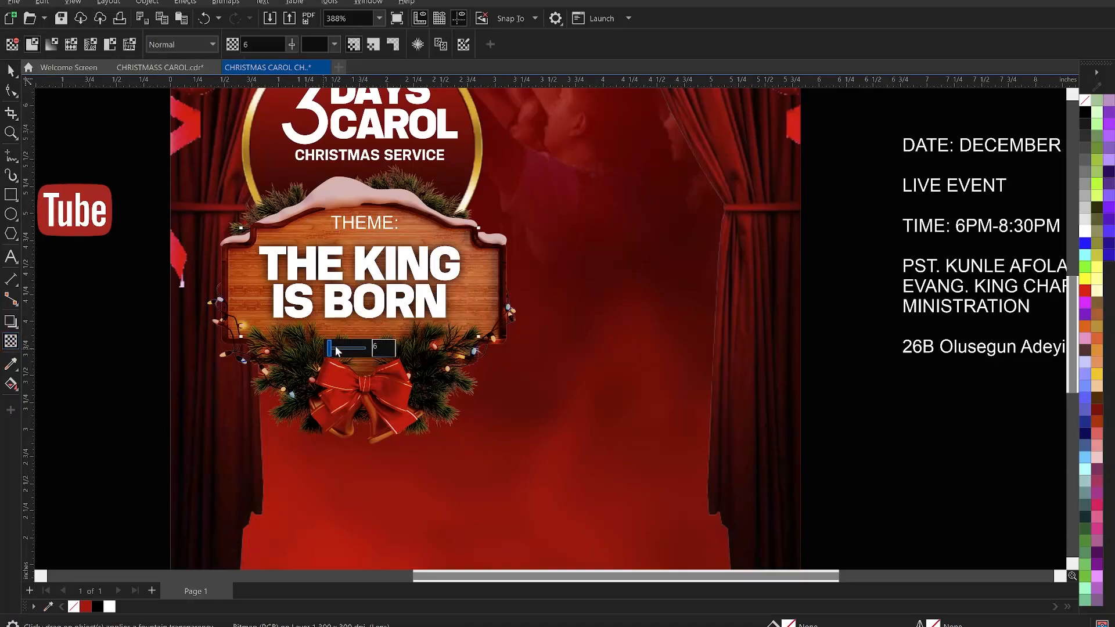
pyautogui.click(336, 347)
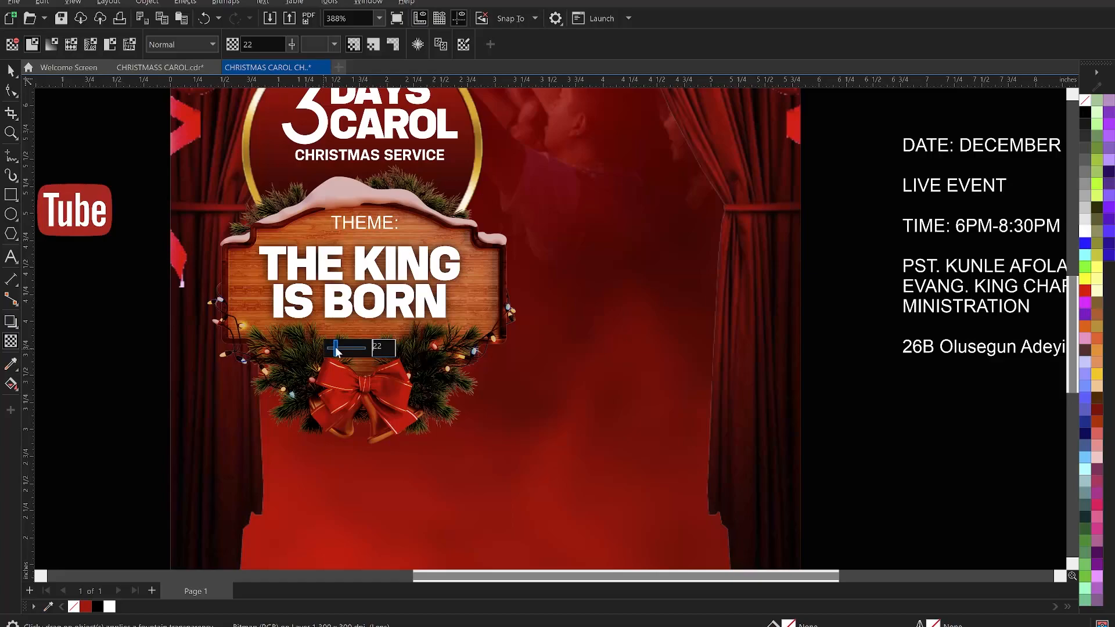
pyautogui.click(11, 70)
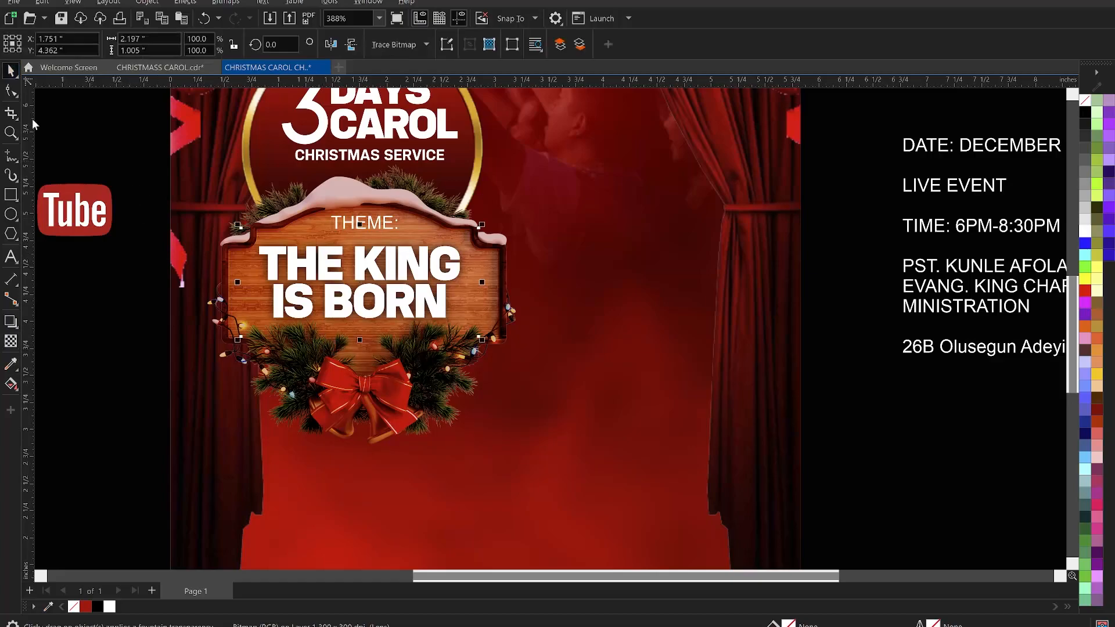
# - Change the THEME: text to the KonsensBold font at 6 pt
pyautogui.click(128, 401)
pyautogui.scroll(-1, 427, 303)
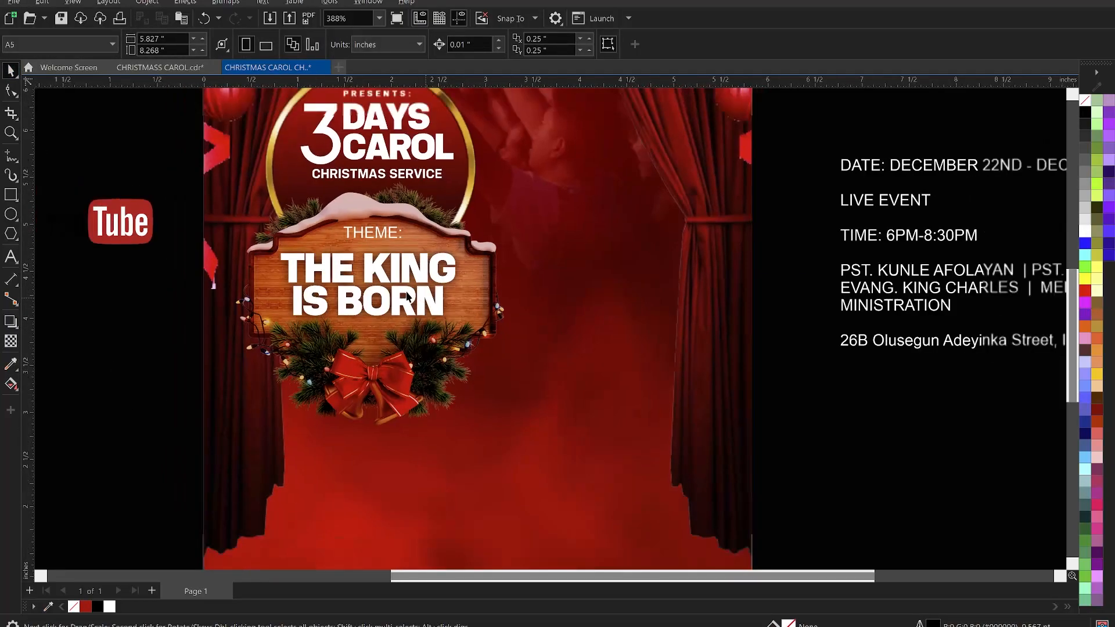
pyautogui.scroll(-2, 408, 297)
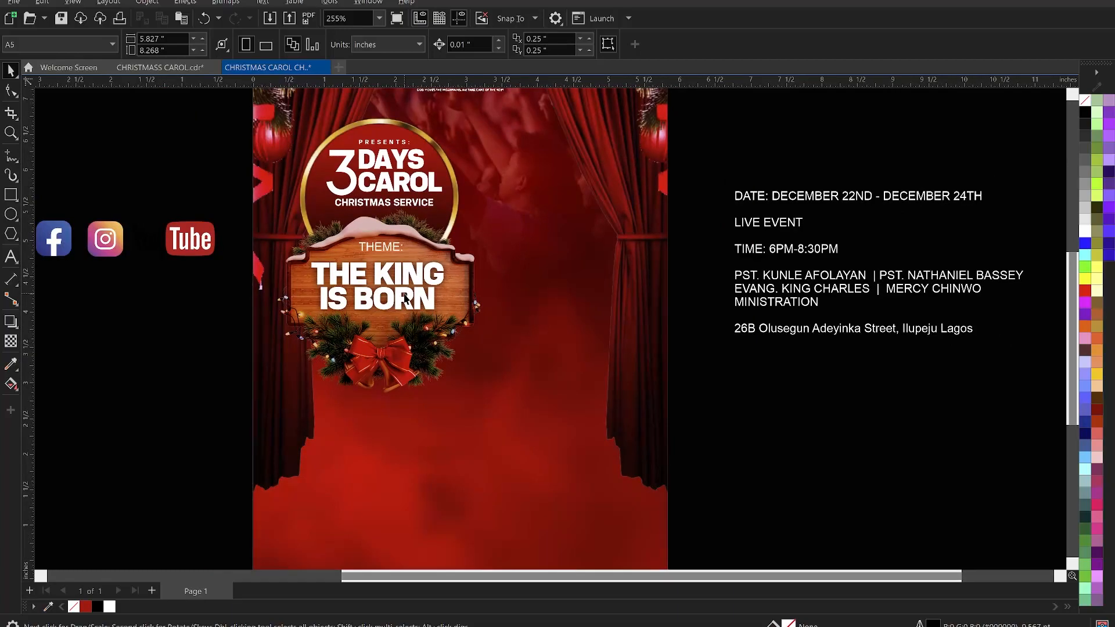
pyautogui.scroll(2, 385, 256)
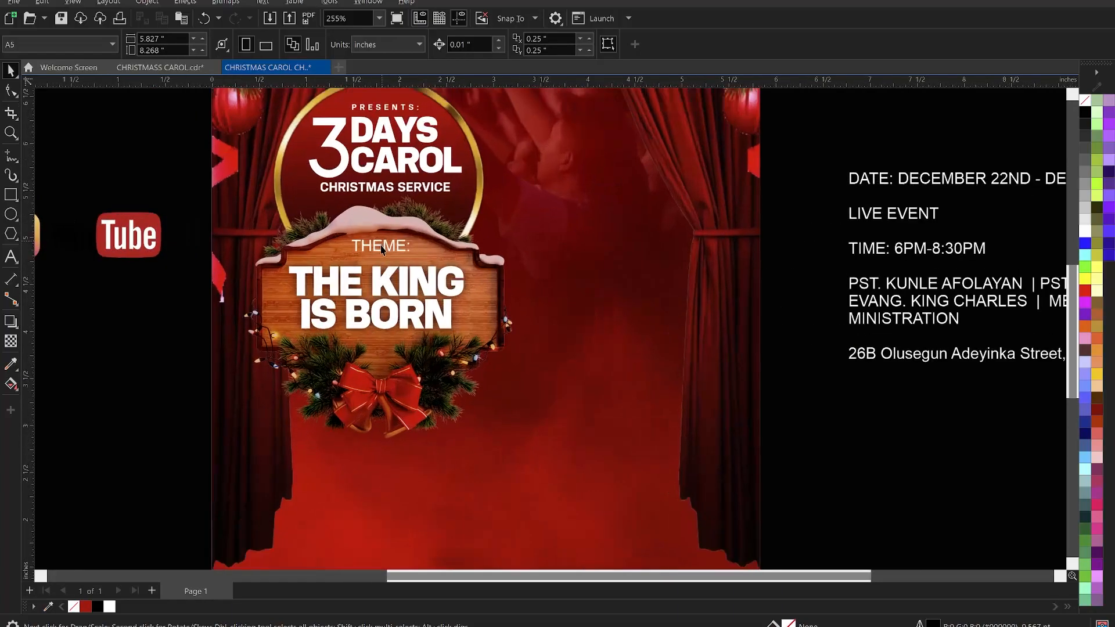
pyautogui.click(381, 247)
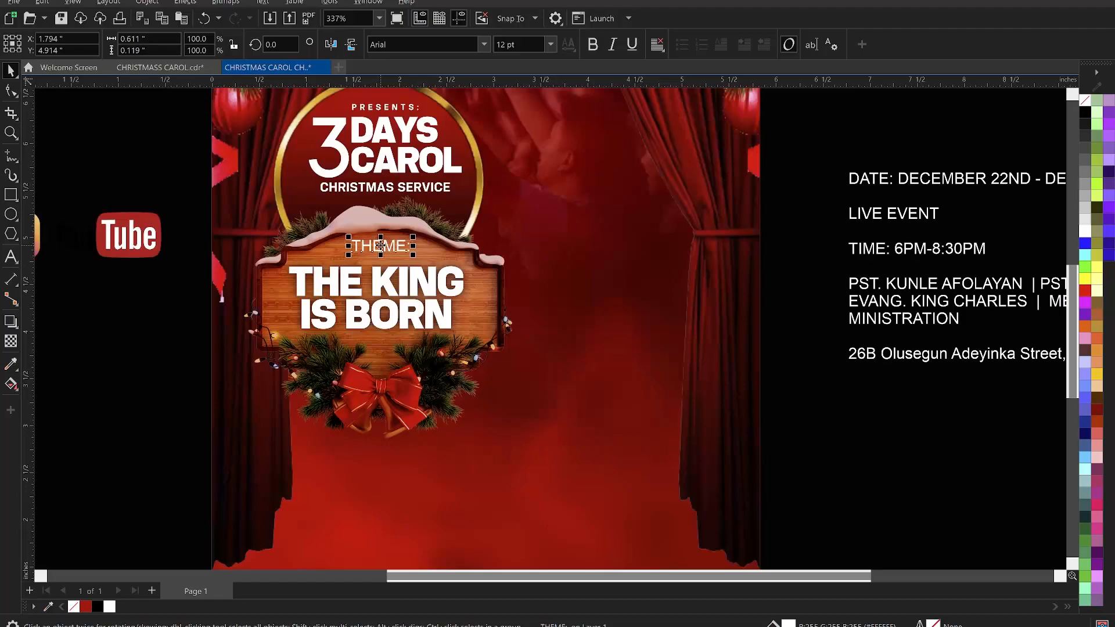
pyautogui.click(484, 45)
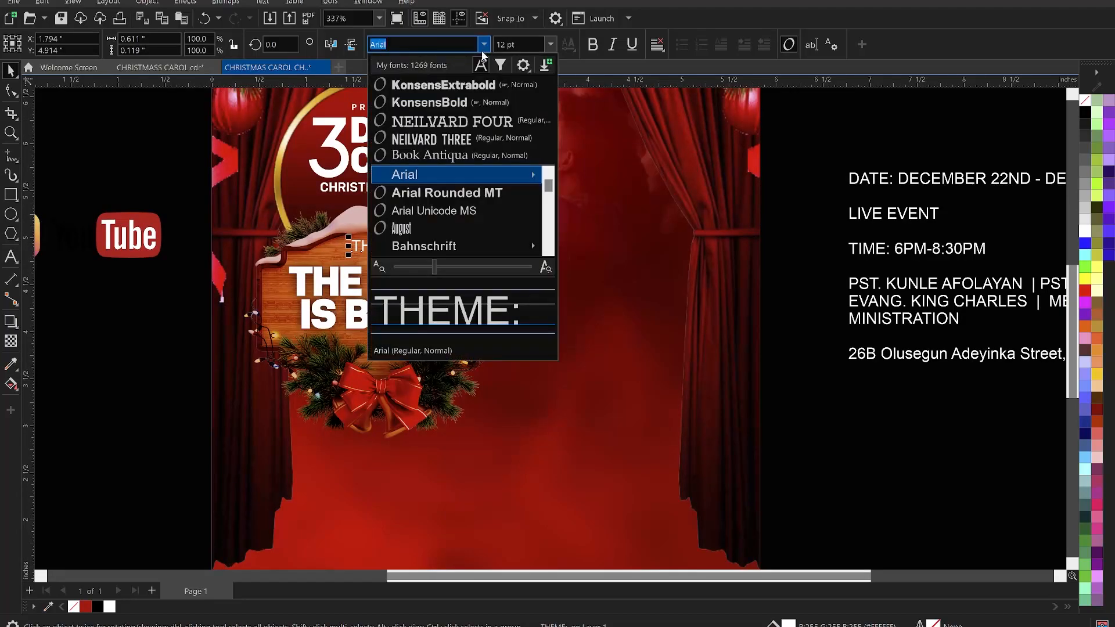
pyautogui.press('Escape')
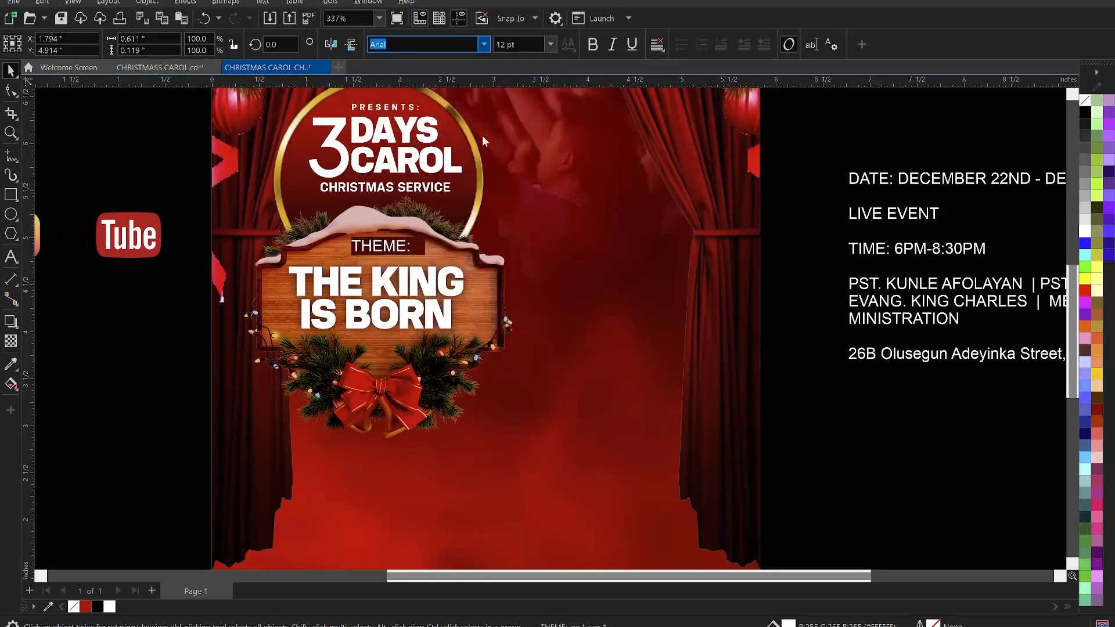
pyautogui.tripleClick(527, 45)
pyautogui.write('6')
pyautogui.press('Return')
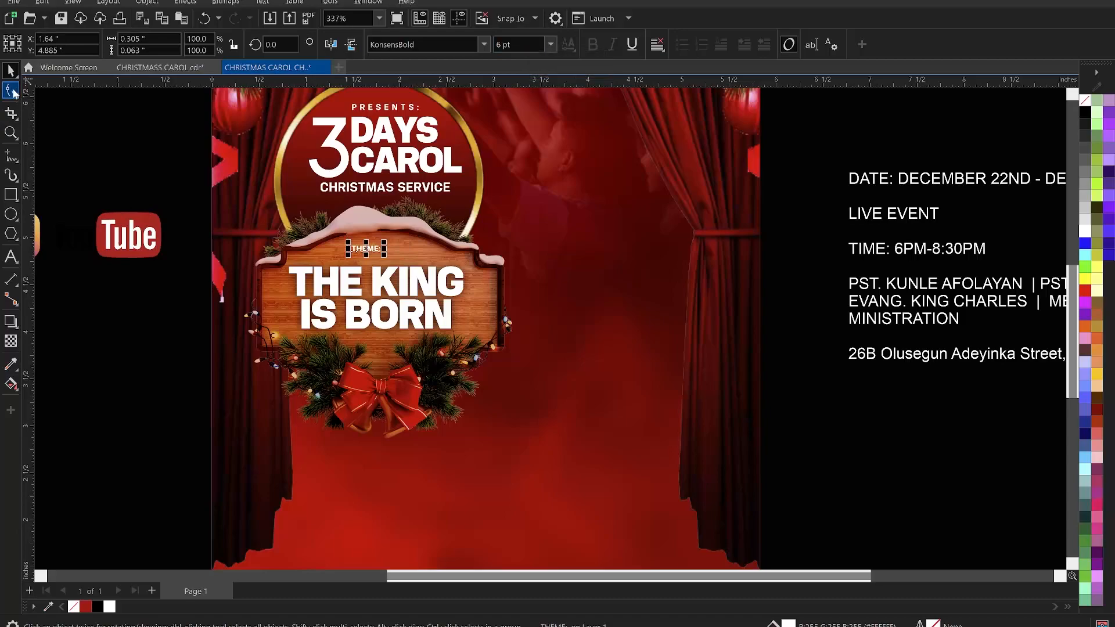
# - Widen the letter spacing of the THEME: text with the Shape tool
pyautogui.click(12, 91)
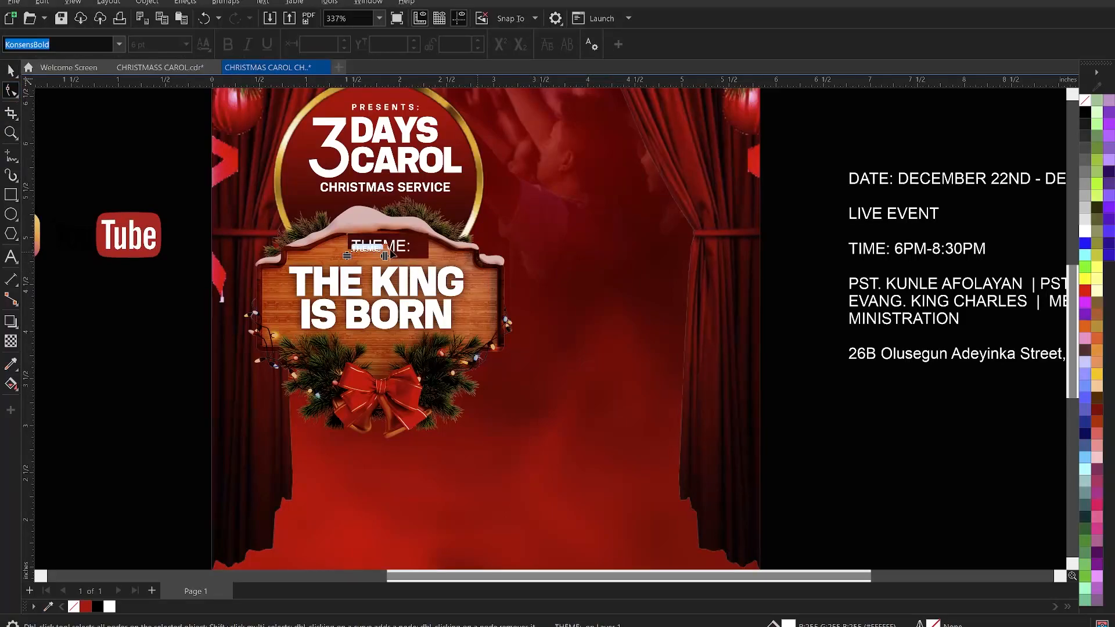
pyautogui.moveTo(400, 261); pyautogui.dragTo(419, 262)
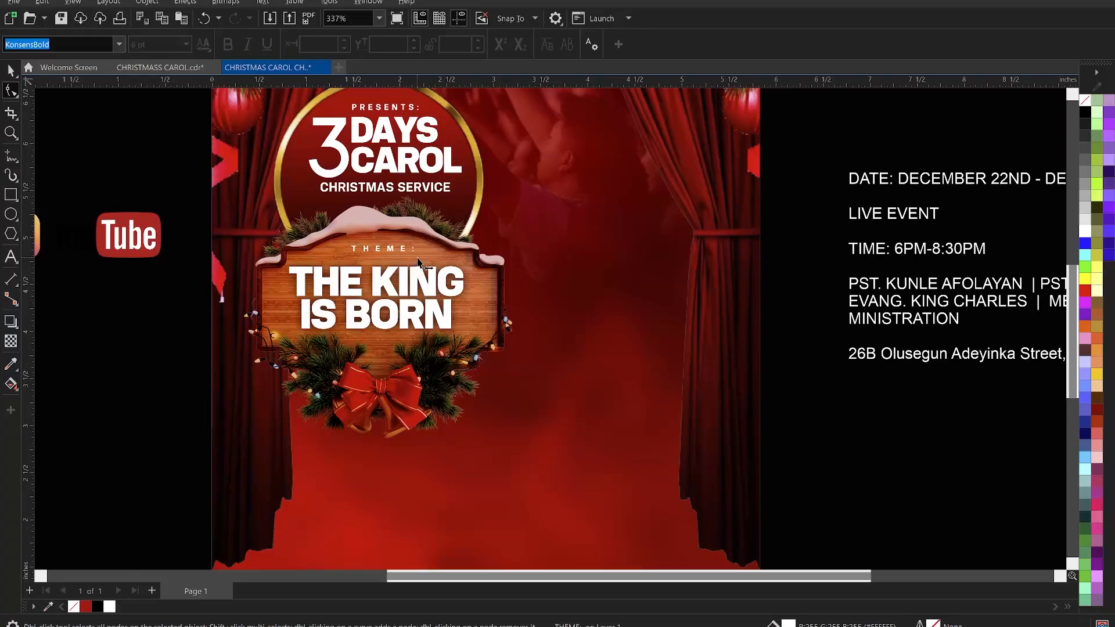
pyautogui.press('space')
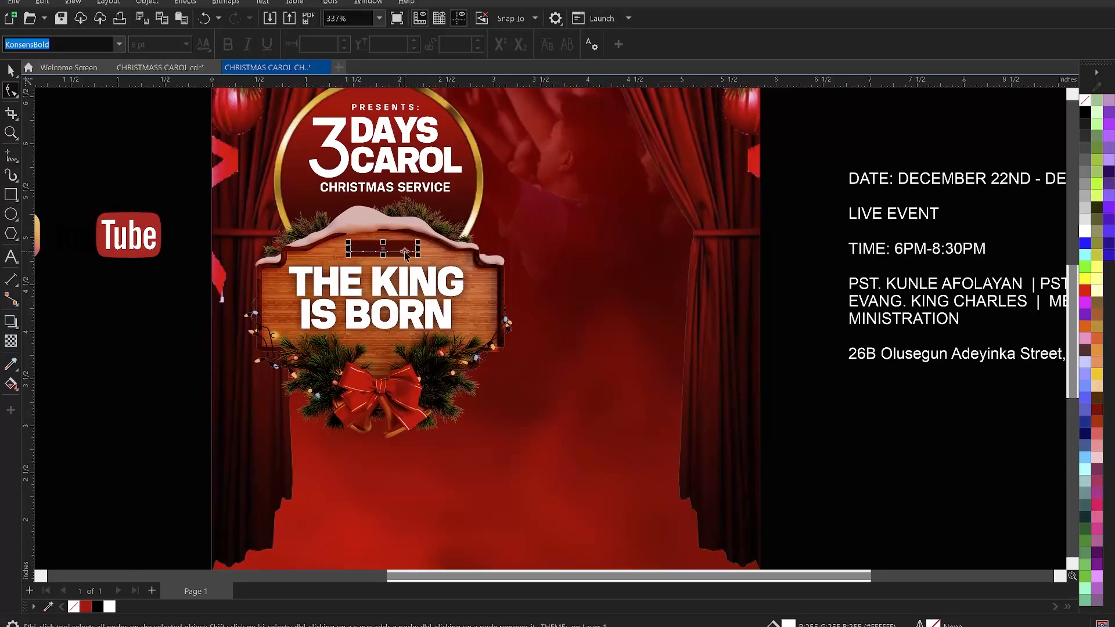
# - Set the THEME: text size to 8 pt
pyautogui.click(521, 43)
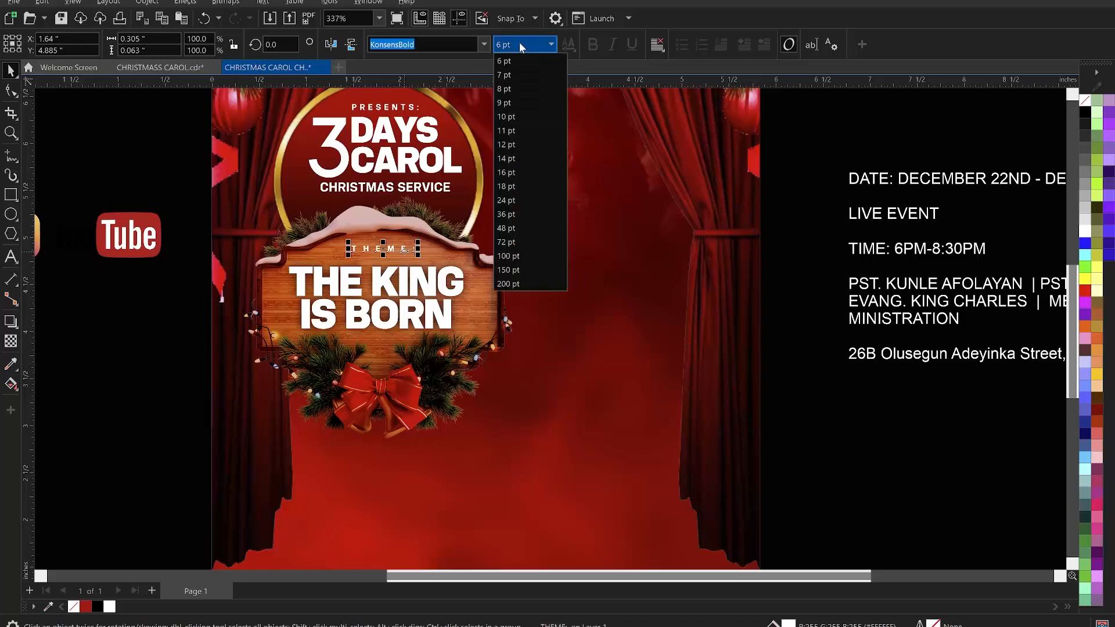
pyautogui.click(507, 90)
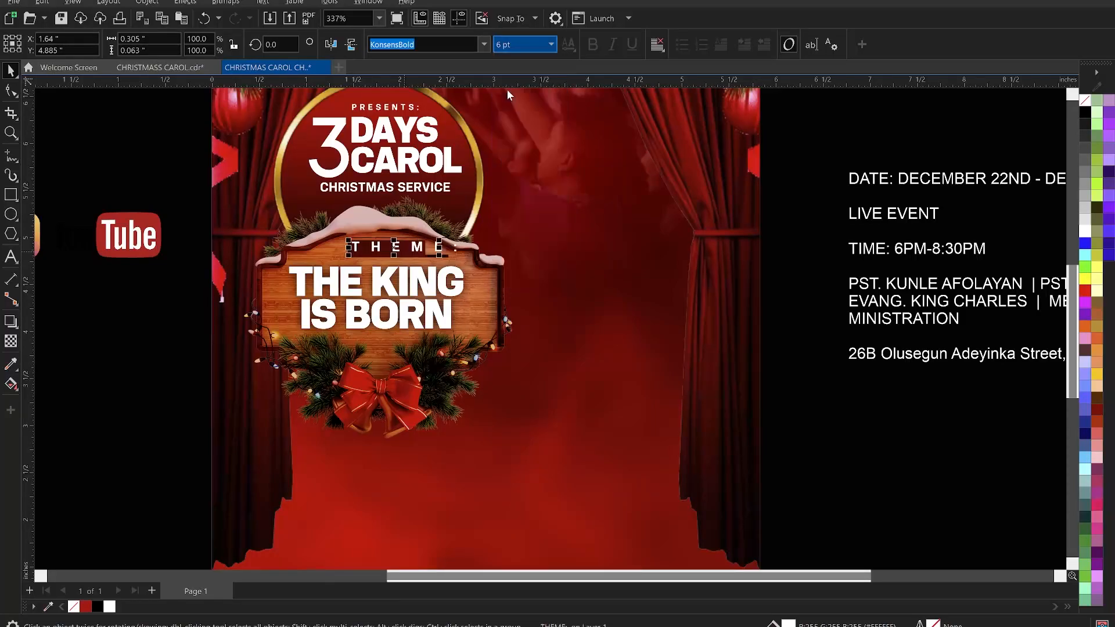
pyautogui.click(432, 281)
pyautogui.click(120, 358)
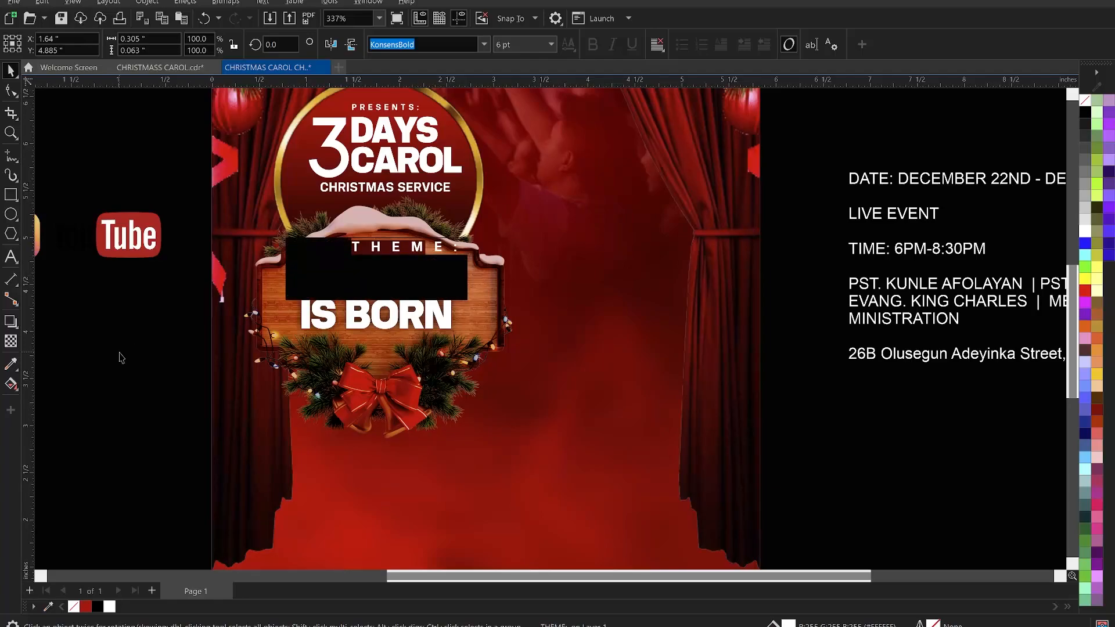
pyautogui.scroll(-1, 415, 269)
pyautogui.scroll(-1, 414, 258)
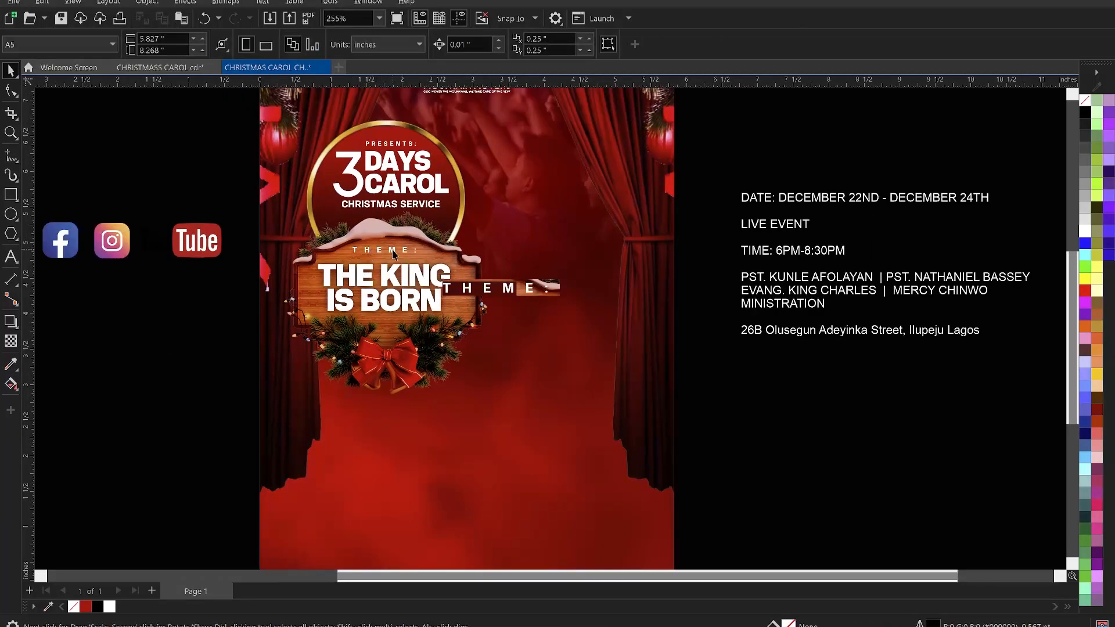
pyautogui.click(393, 253)
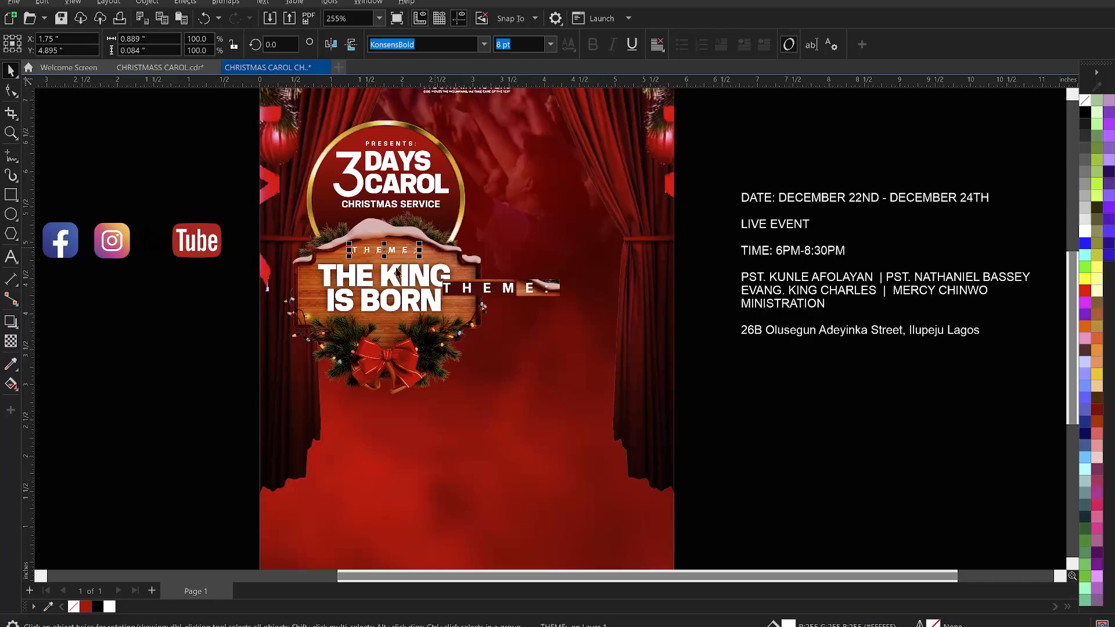
pyautogui.click(220, 314)
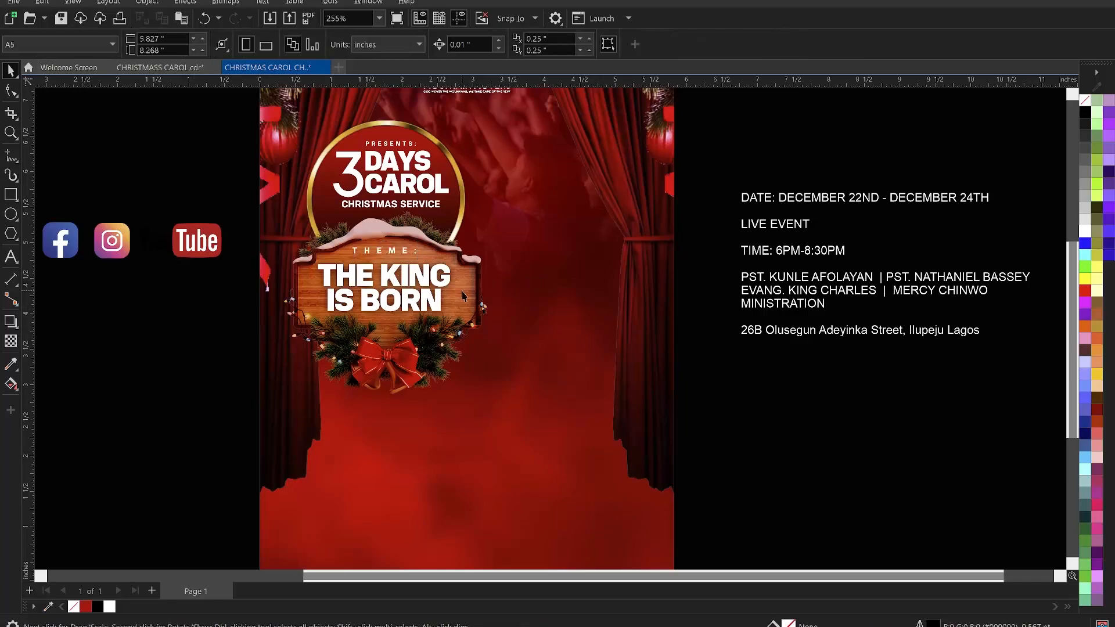
# - Select the sign with its theme text and shadow and enlarge them together to about 106%
pyautogui.scroll(-2, 459, 297)
pyautogui.scroll(-1, 459, 297)
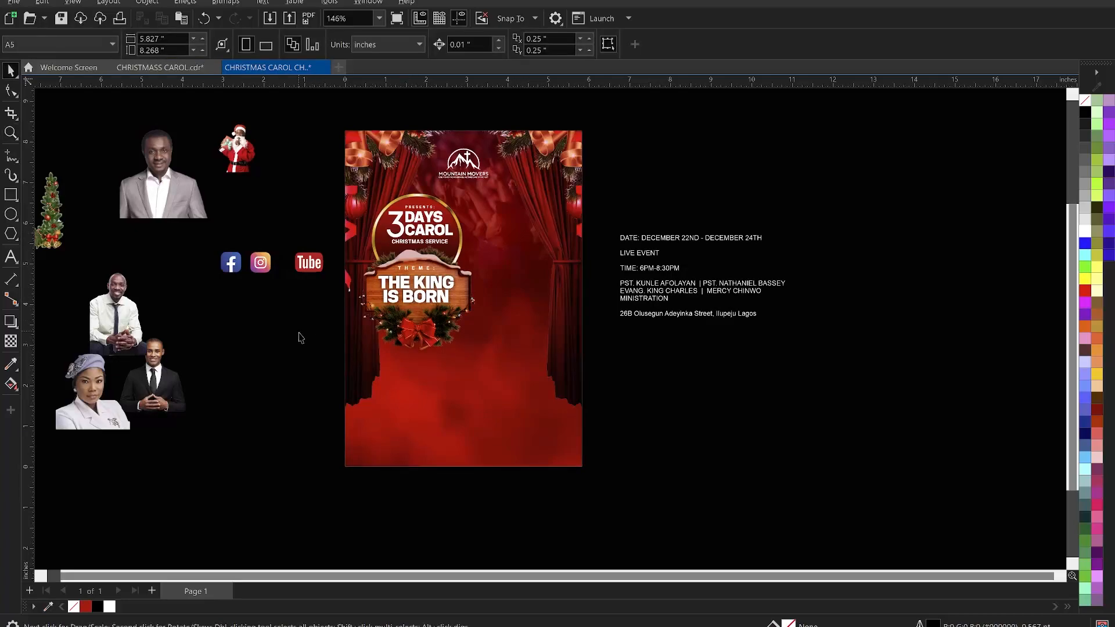
pyautogui.moveTo(290, 337); pyautogui.dragTo(531, 271)
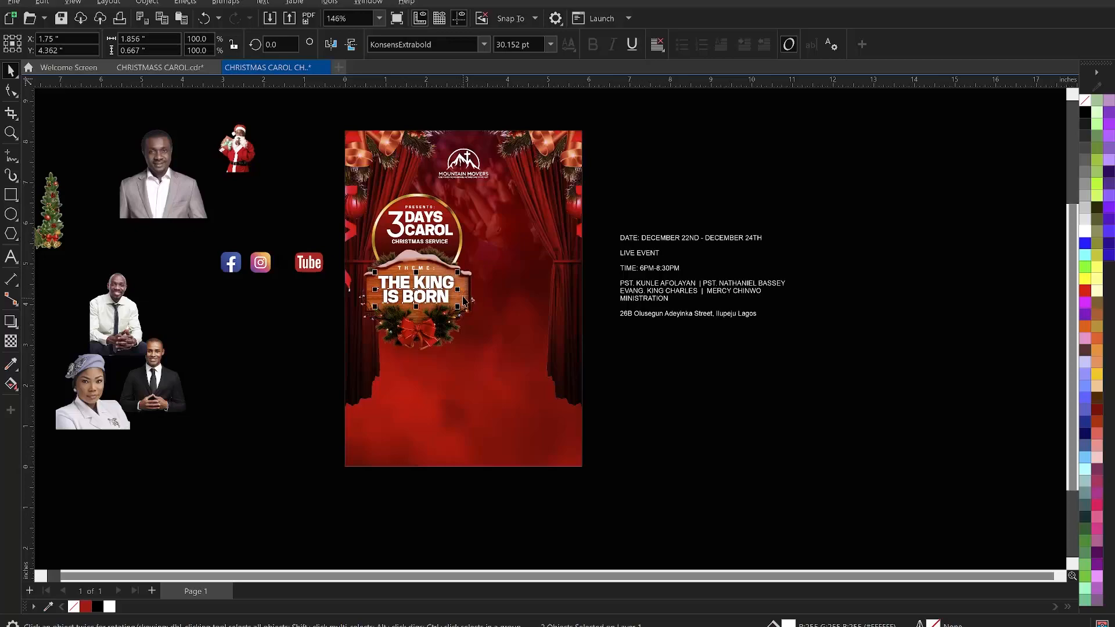
pyautogui.keyDown('shift'); pyautogui.click(467, 300); pyautogui.keyUp('shift')
pyautogui.click(282, 325)
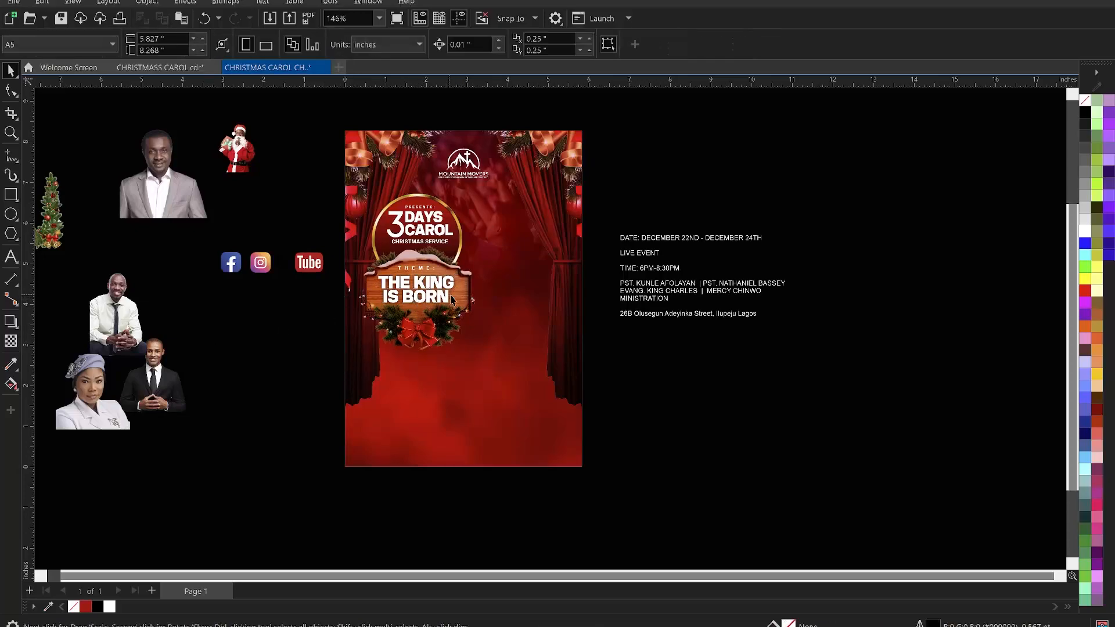
pyautogui.click(456, 295)
pyautogui.keyDown('shift'); pyautogui.click(445, 287); pyautogui.keyUp('shift')
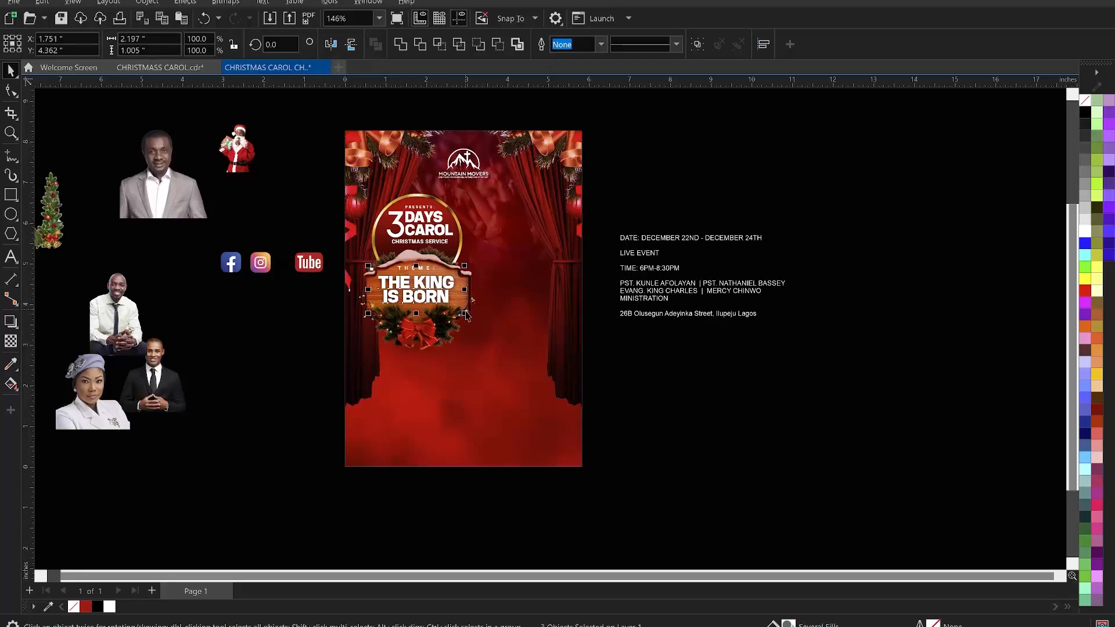
pyautogui.moveTo(464, 266); pyautogui.dragTo(471, 265)
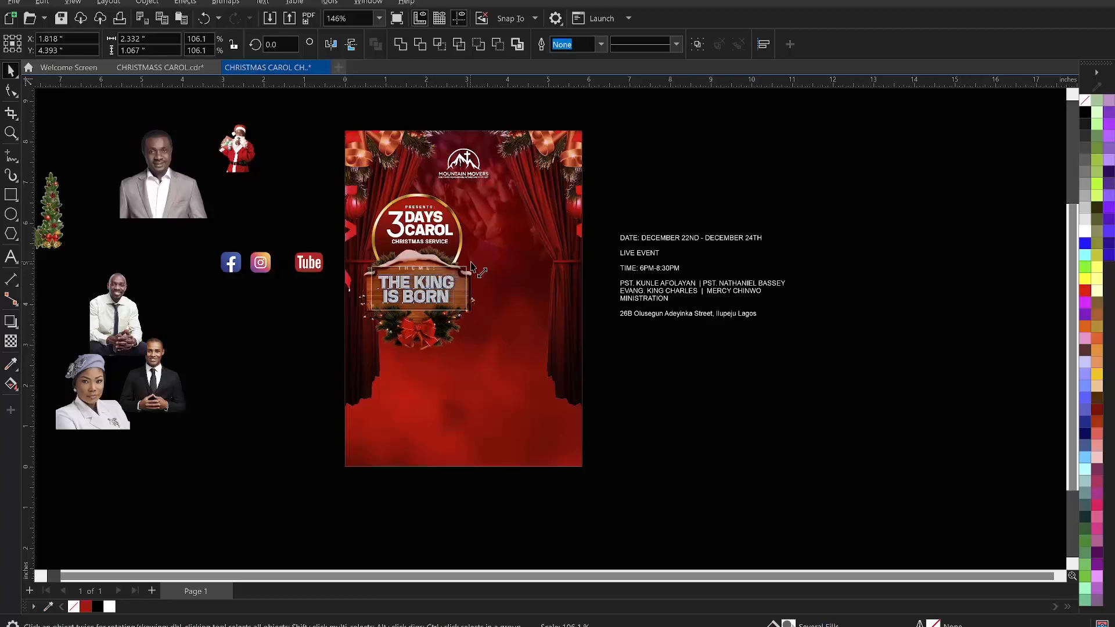
# - Nudge the enlarged sign group slightly to the left
pyautogui.press('Left')
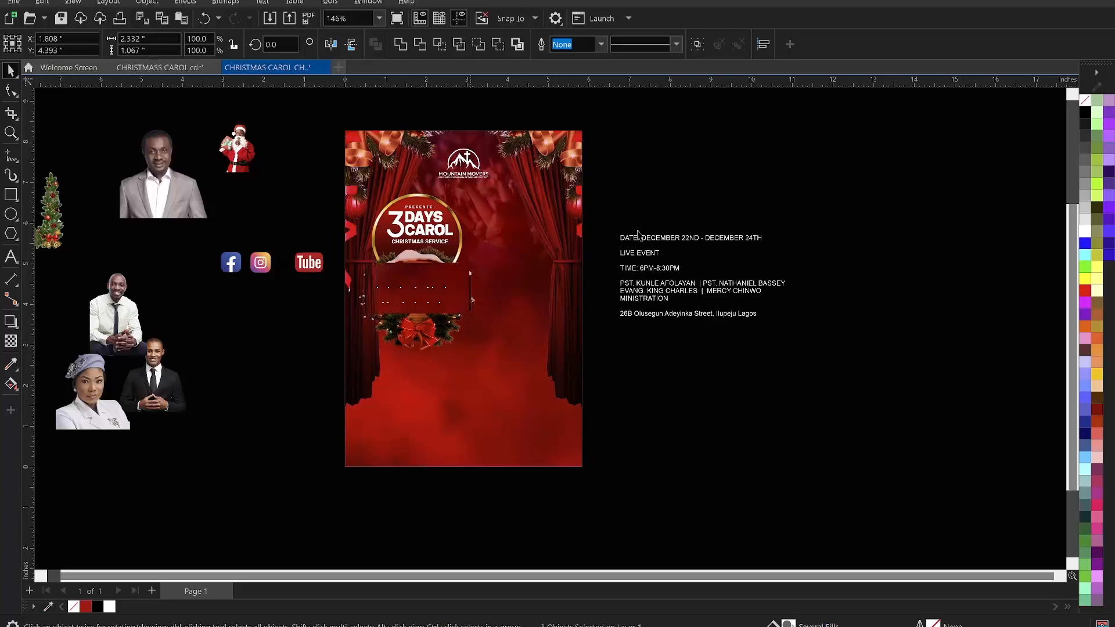
pyautogui.press('Left')
pyautogui.press('Left')
pyautogui.press('Left')
pyautogui.press('Left')
pyautogui.press('Left')
pyautogui.press('Left')
pyautogui.press('Left')
pyautogui.press('Left')
pyautogui.press('Left')
pyautogui.press('Left')
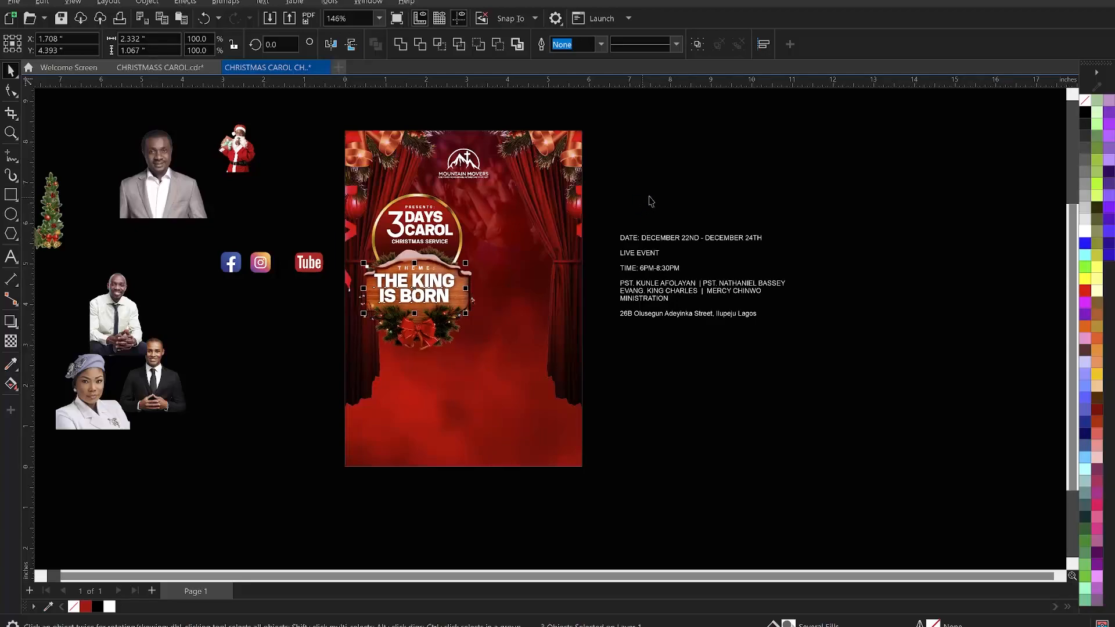
# - Save the document
pyautogui.click(651, 198)
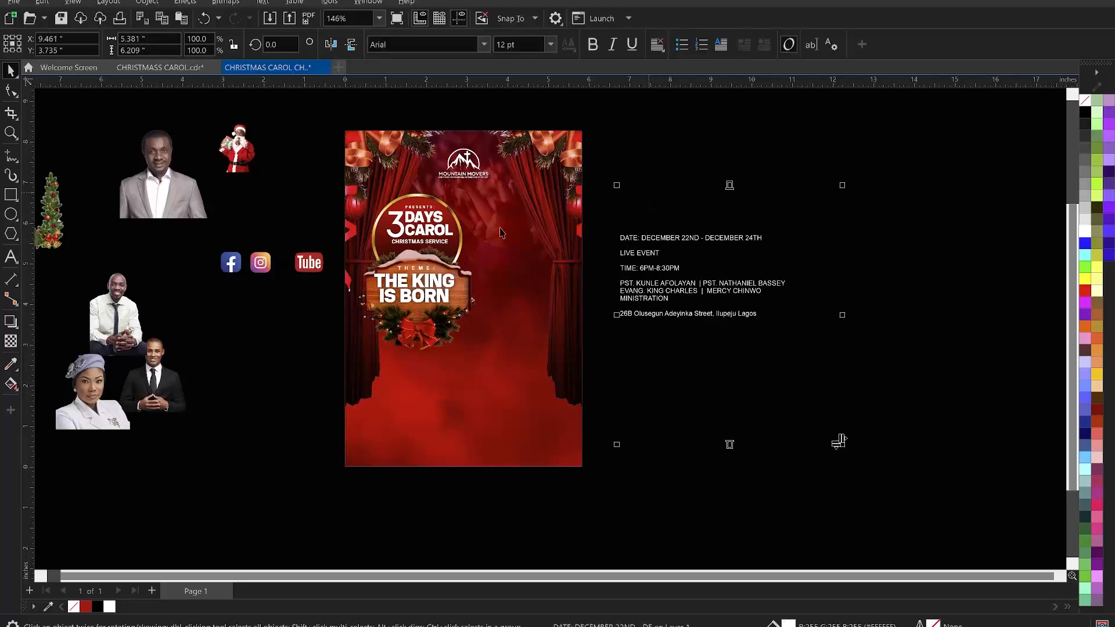
pyautogui.click(644, 146)
pyautogui.hotkey('ctrl', 's')
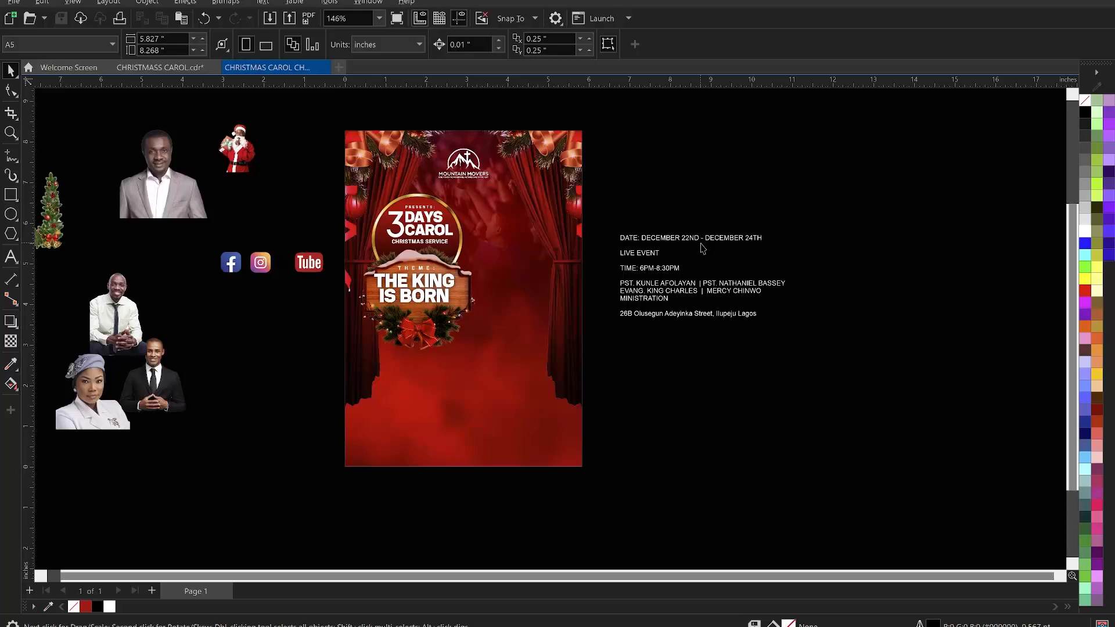
# - Move the event details text block onto the pasteboard left of the page beside the guest photos, and save
pyautogui.click(679, 290)
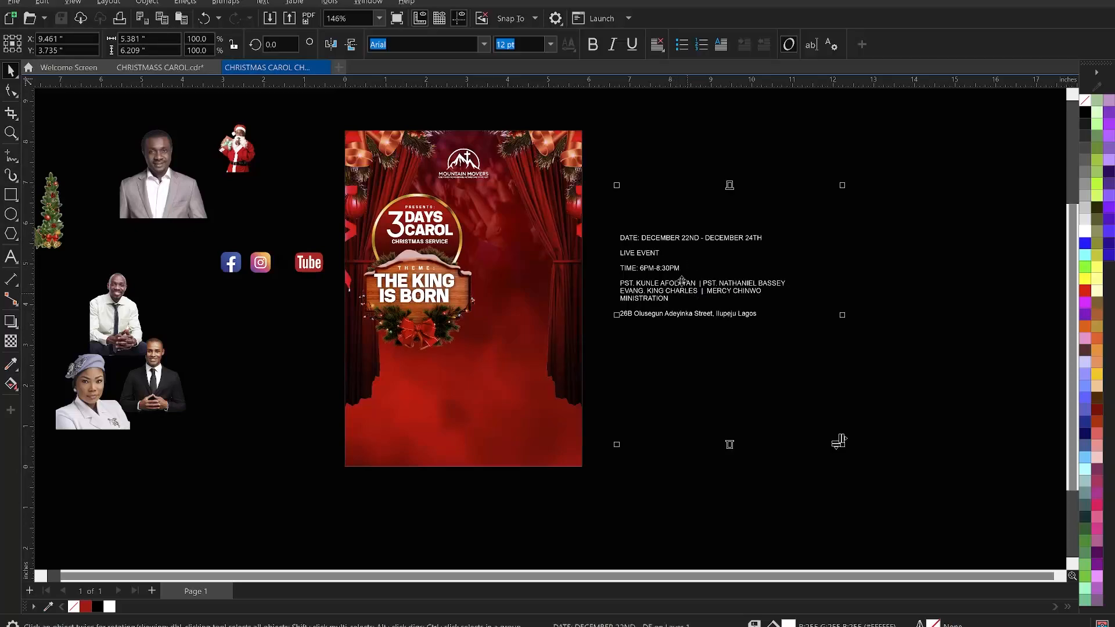
pyautogui.scroll(-1, 687, 297)
pyautogui.moveTo(687, 296); pyautogui.dragTo(148, 322)
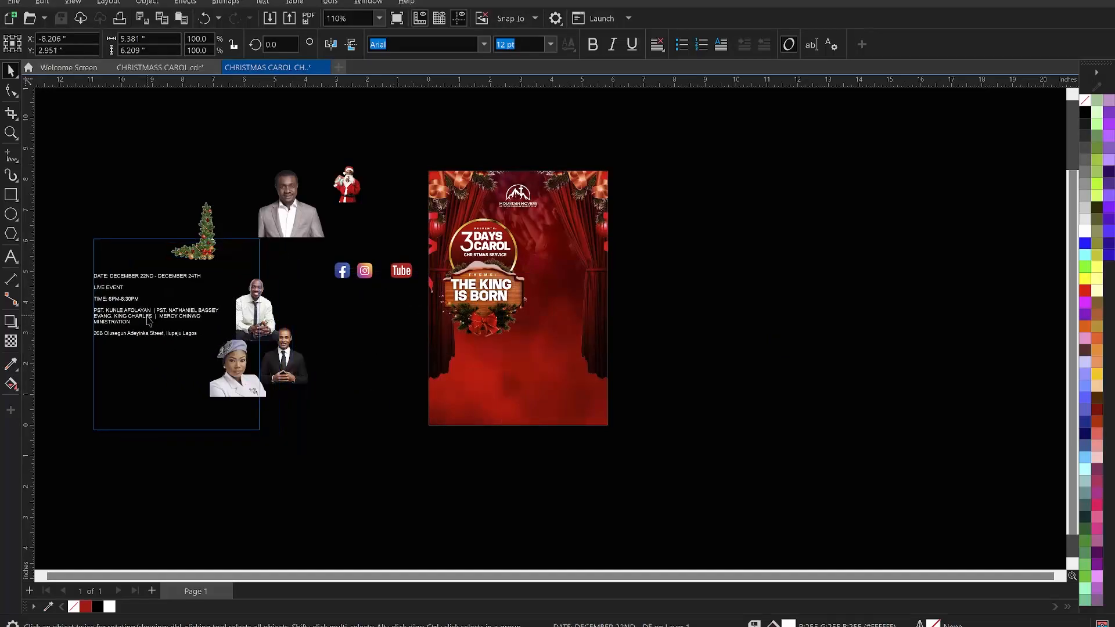
pyautogui.click(330, 365)
pyautogui.hotkey('ctrl', 's')
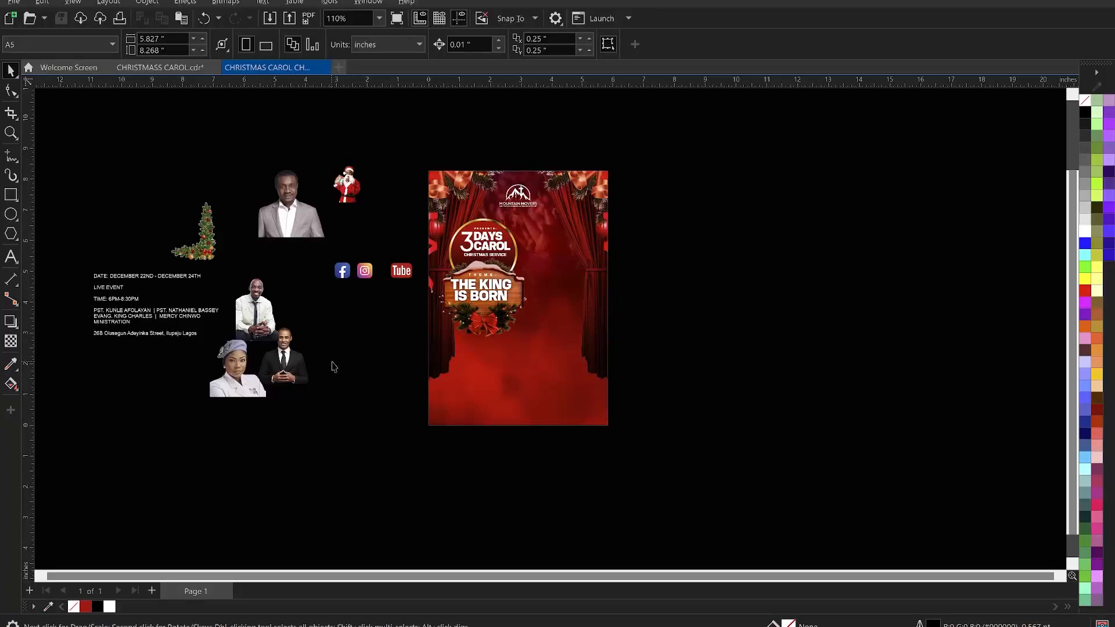
# - Move two guest minister photos onto the pasteboard to the right of the flyer
pyautogui.scroll(1, 363, 347)
pyautogui.click(306, 218)
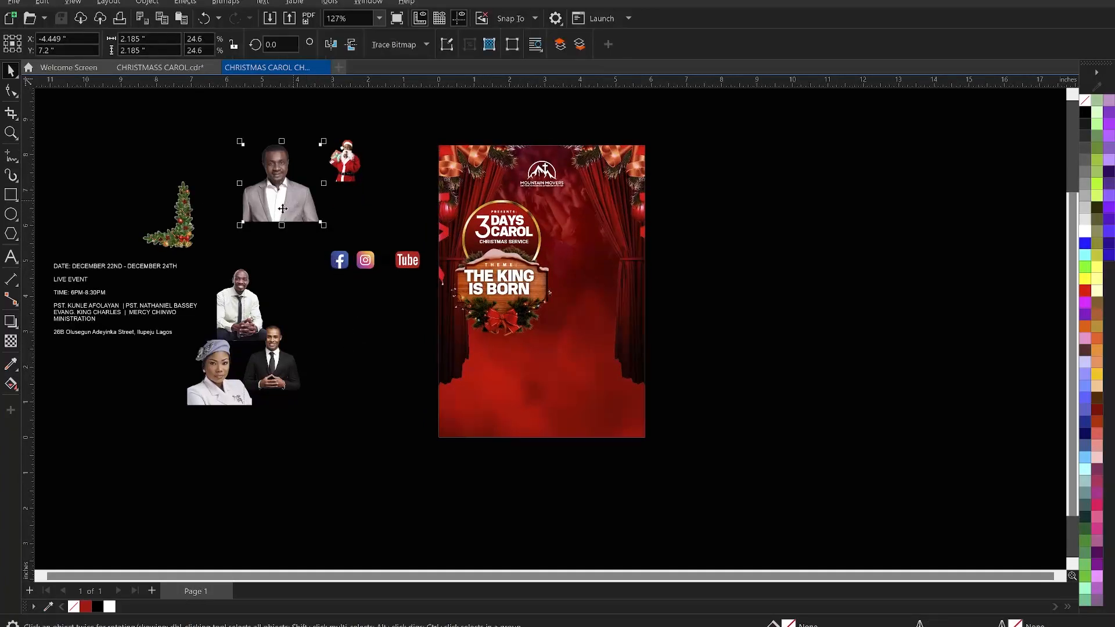
pyautogui.moveTo(293, 209); pyautogui.dragTo(723, 272)
pyautogui.moveTo(770, 324); pyautogui.dragTo(802, 254)
pyautogui.scroll(3, 801, 244)
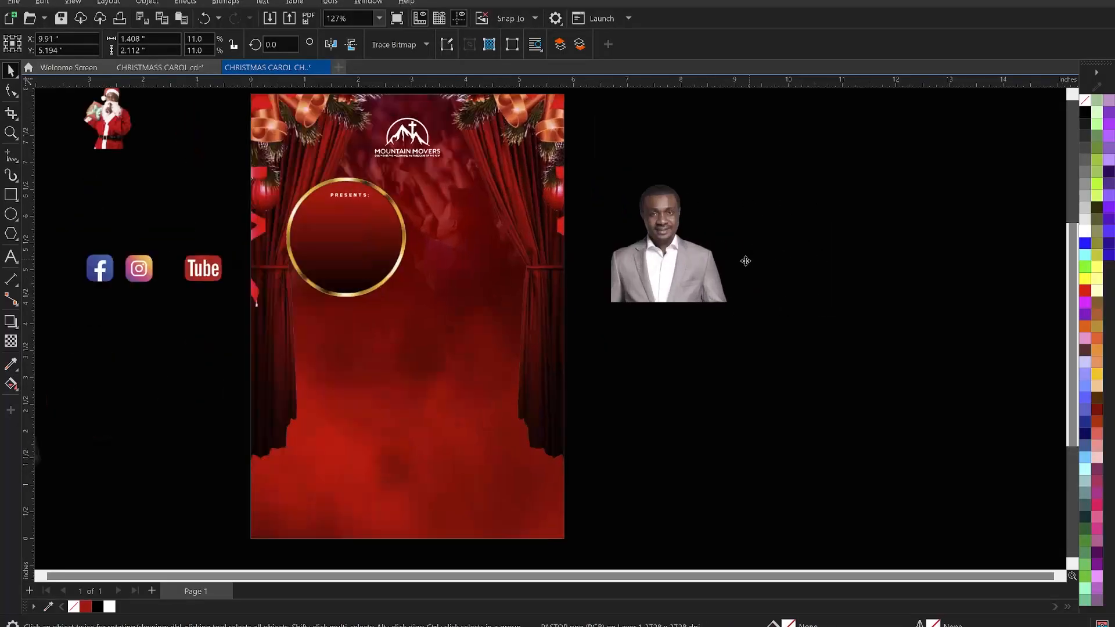
pyautogui.click(655, 270)
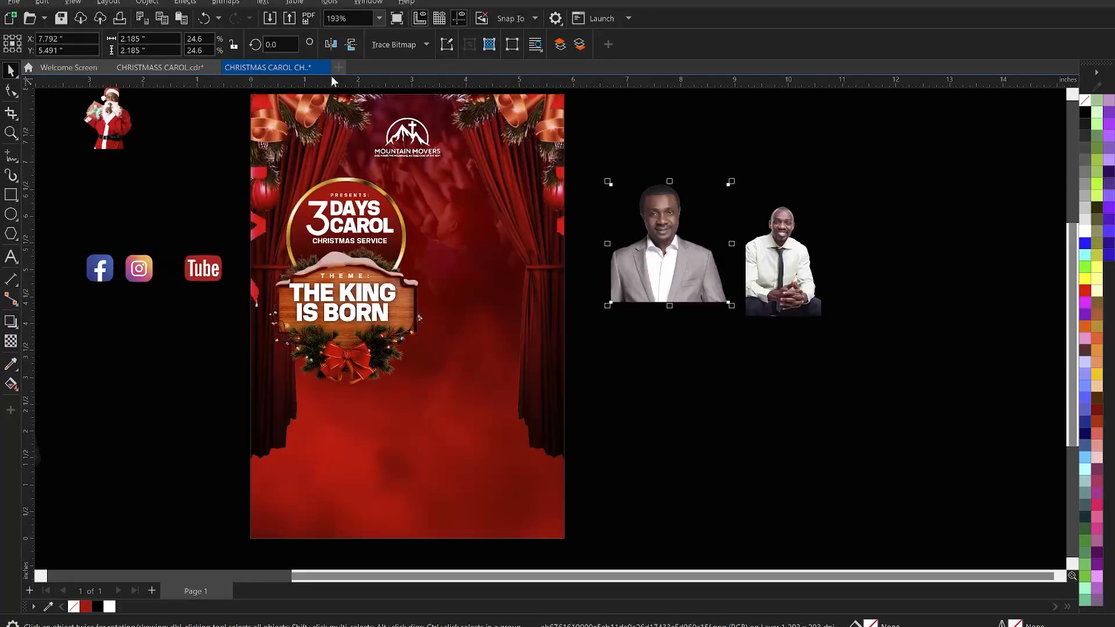
# - Mirror the first guest photo horizontally and nudge it slightly left
pyautogui.click(328, 50)
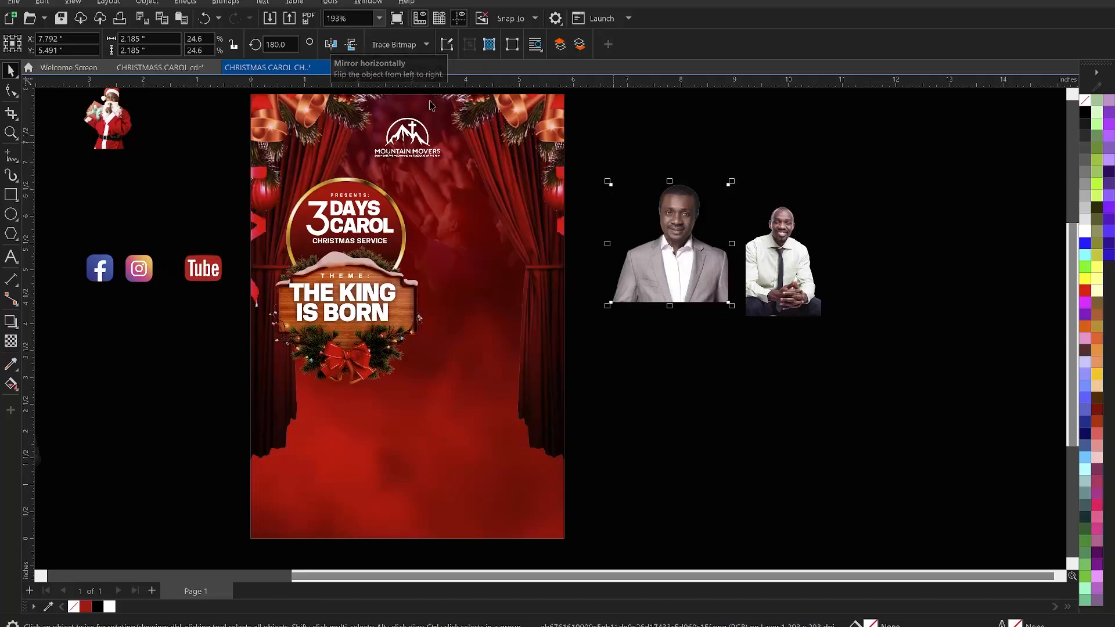
pyautogui.moveTo(645, 257); pyautogui.dragTo(624, 261)
# - Mirror the second guest photo horizontally and move it left so it overlaps the first photo
pyautogui.click(769, 267)
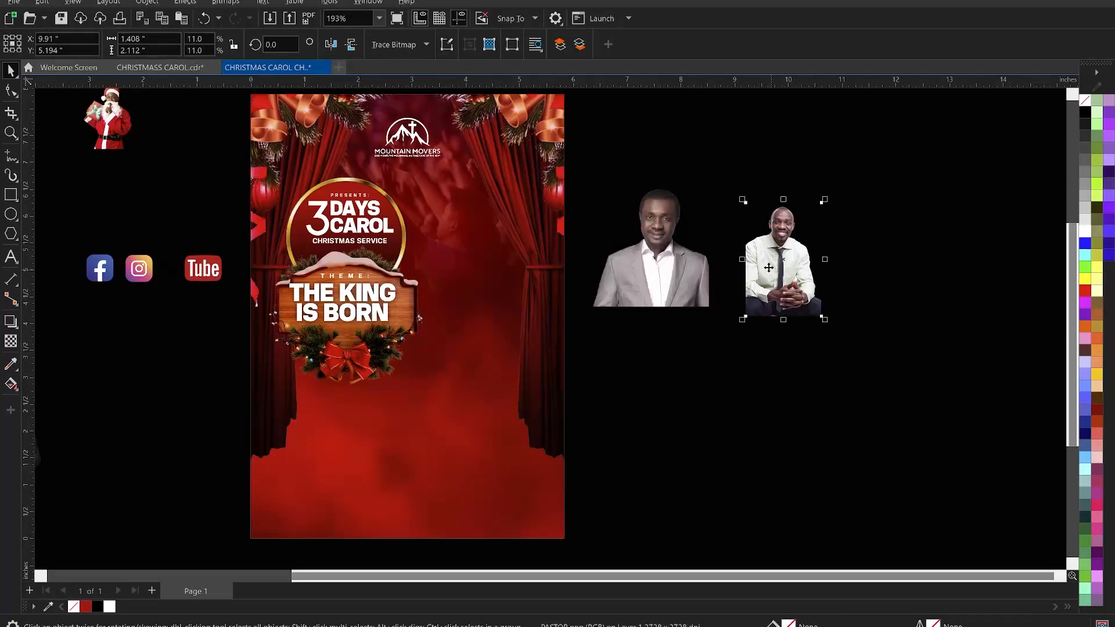
pyautogui.click(337, 42)
pyautogui.moveTo(817, 277); pyautogui.dragTo(735, 277)
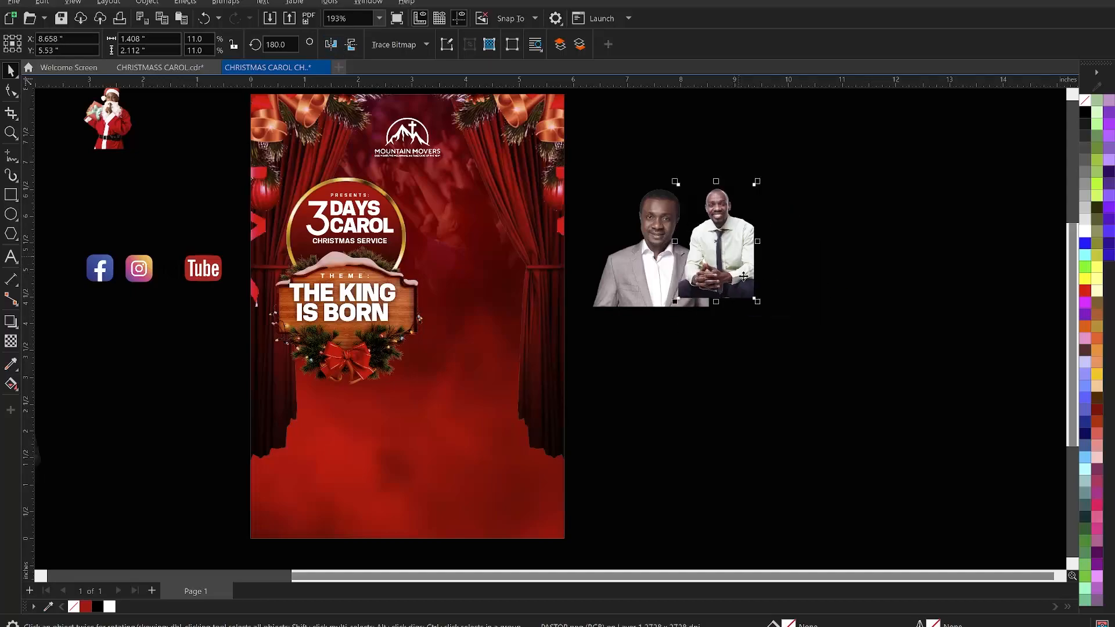
# - Crop the bottom of the second guest photo upward with the Shape tool
pyautogui.keyDown('shift'); pyautogui.click(672, 302); pyautogui.keyUp('shift')
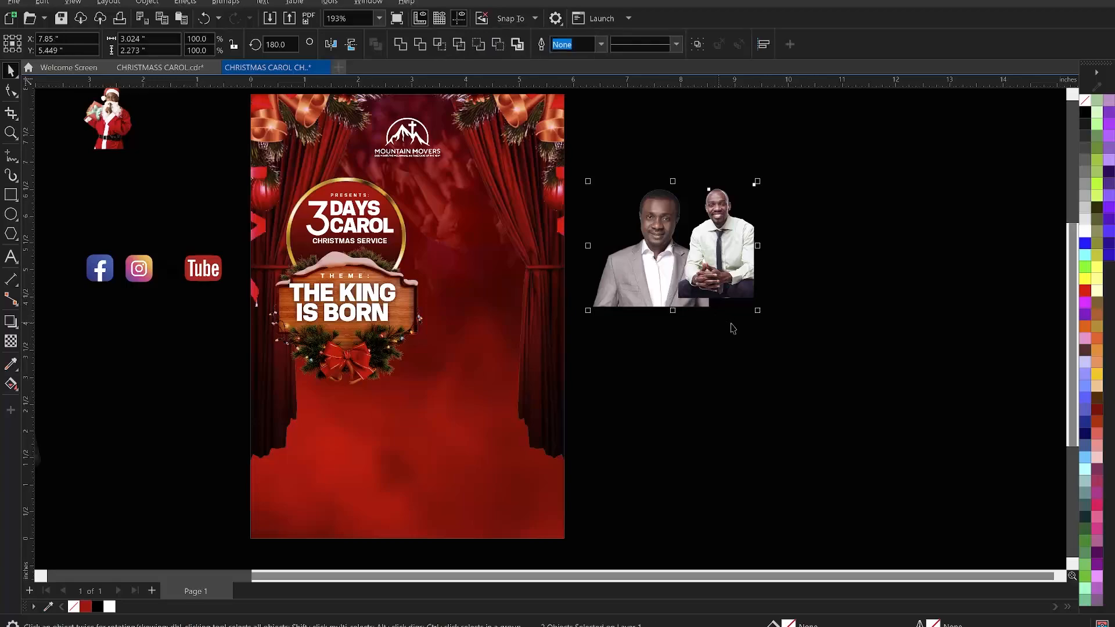
pyautogui.click(747, 282)
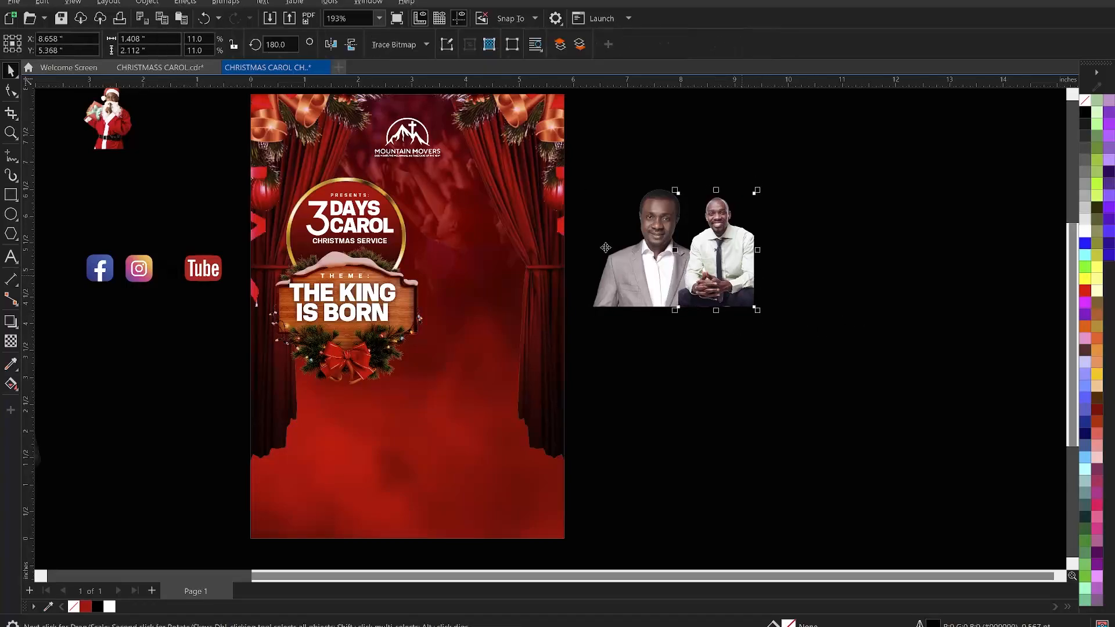
pyautogui.click(13, 97)
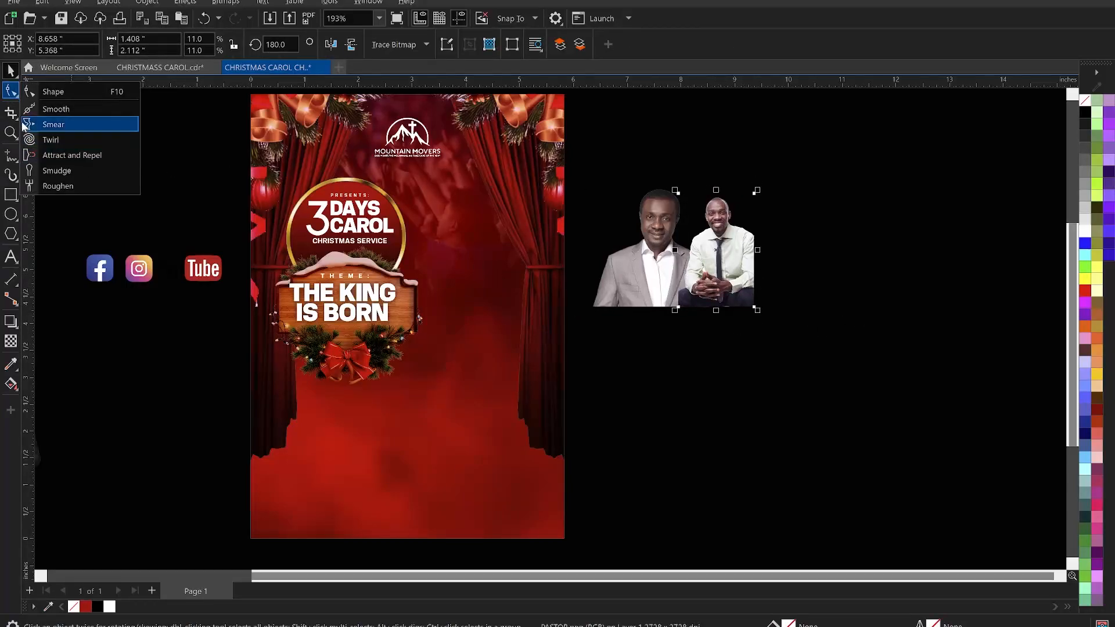
pyautogui.click(53, 91)
pyautogui.moveTo(641, 290); pyautogui.dragTo(795, 343)
pyautogui.moveTo(755, 307); pyautogui.dragTo(756, 288)
pyautogui.press('space')
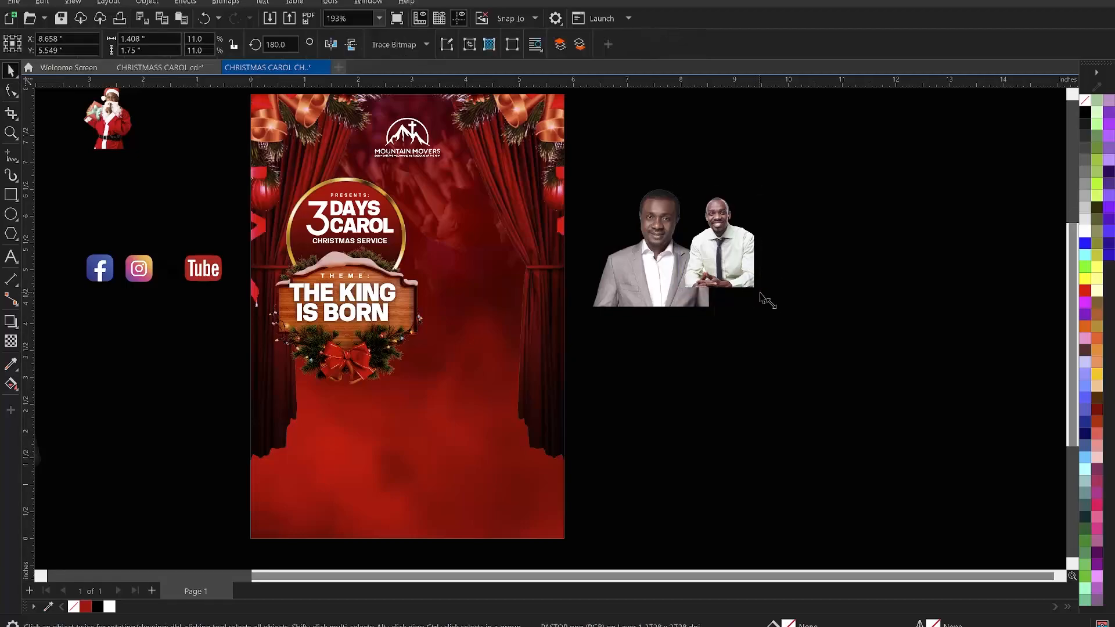
# - Enlarge the second guest photo slightly
pyautogui.moveTo(773, 314); pyautogui.dragTo(775, 317)
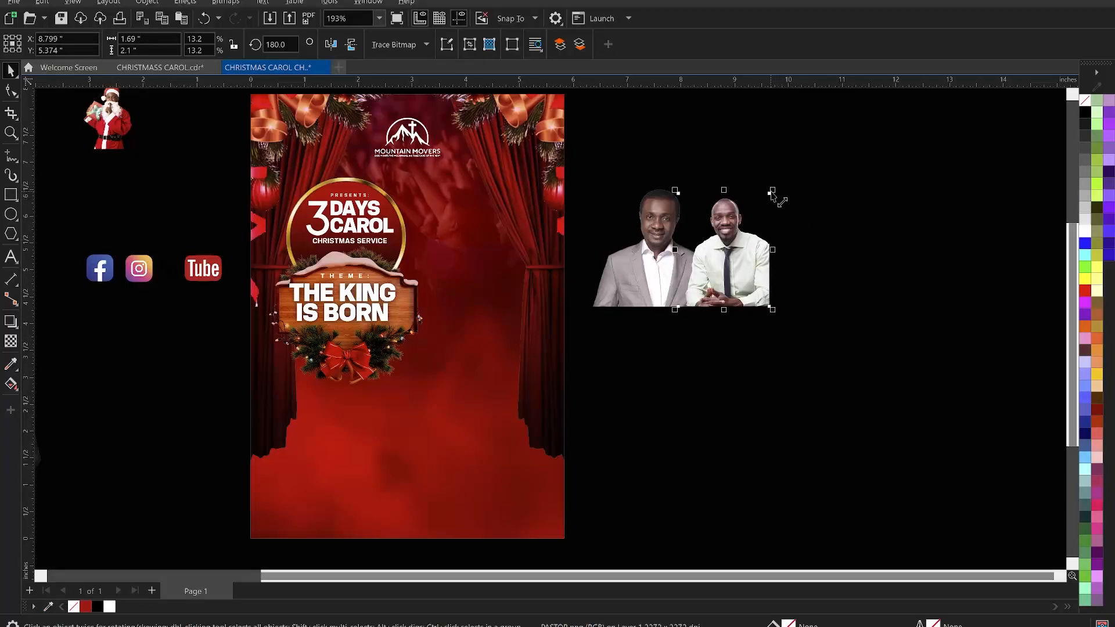
pyautogui.moveTo(773, 191)
pyautogui.mouseDown()
pyautogui.moveTo(784, 186)
pyautogui.moveTo(775, 191)
pyautogui.mouseUp()
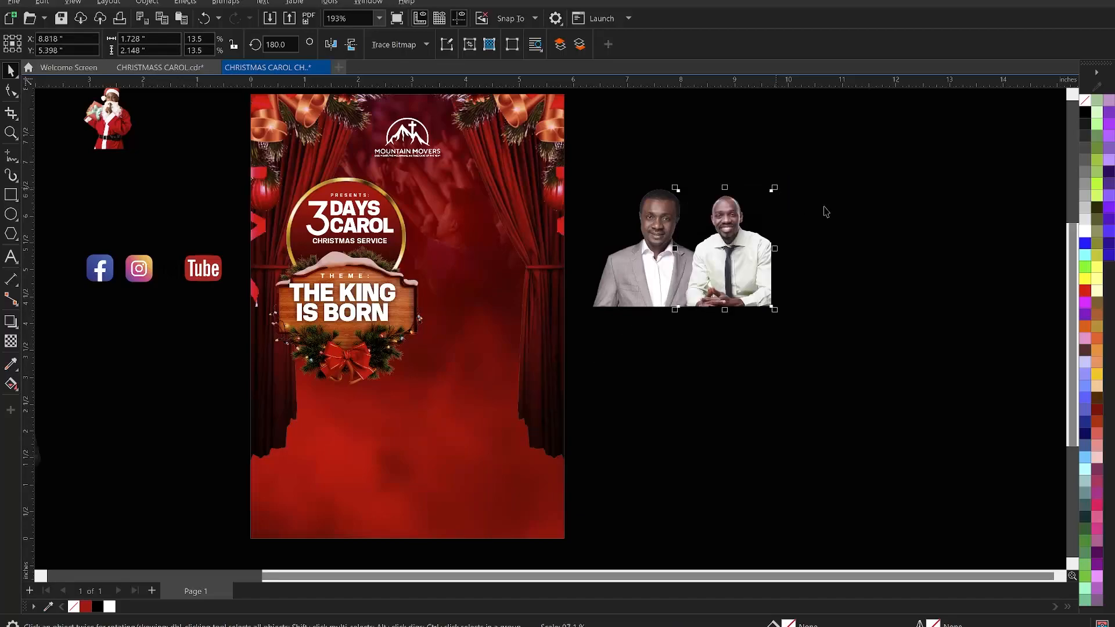
pyautogui.click(825, 212)
# - Move the suited guest photo below the first two photos and enlarge it
pyautogui.scroll(-1, 603, 240)
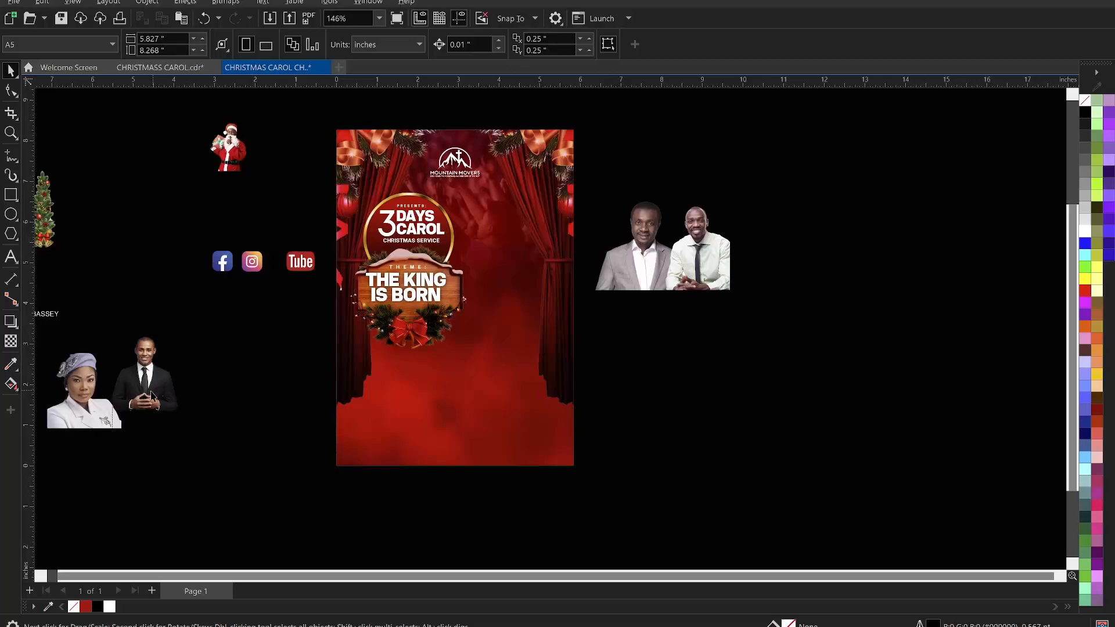
pyautogui.moveTo(152, 396); pyautogui.dragTo(645, 313)
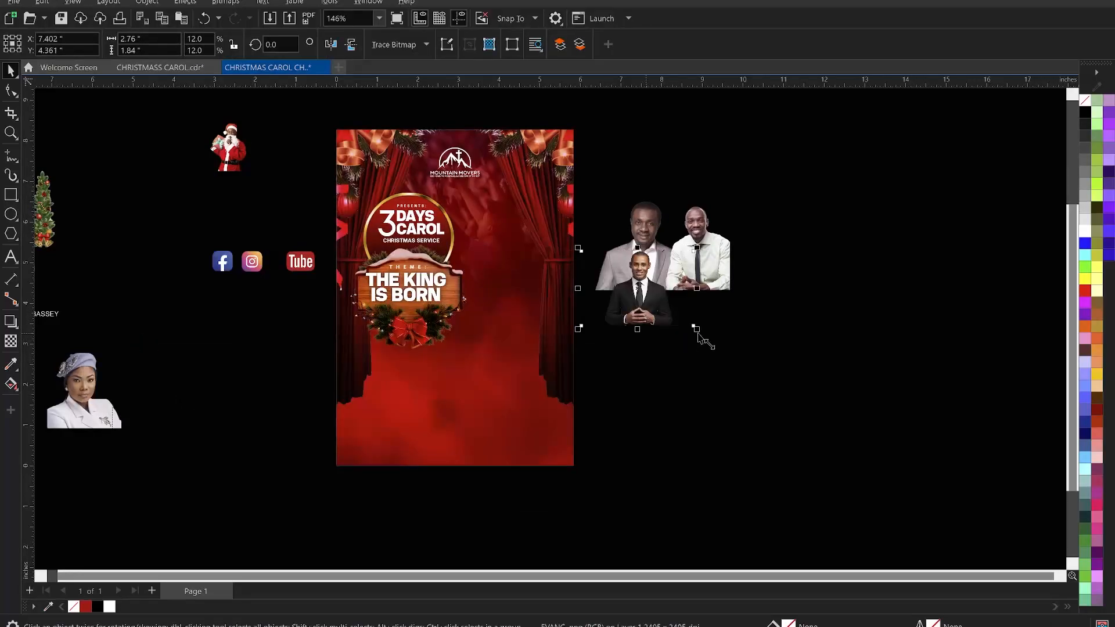
pyautogui.moveTo(696, 329)
pyautogui.mouseDown()
pyautogui.moveTo(714, 351)
pyautogui.moveTo(708, 337)
pyautogui.mouseUp()
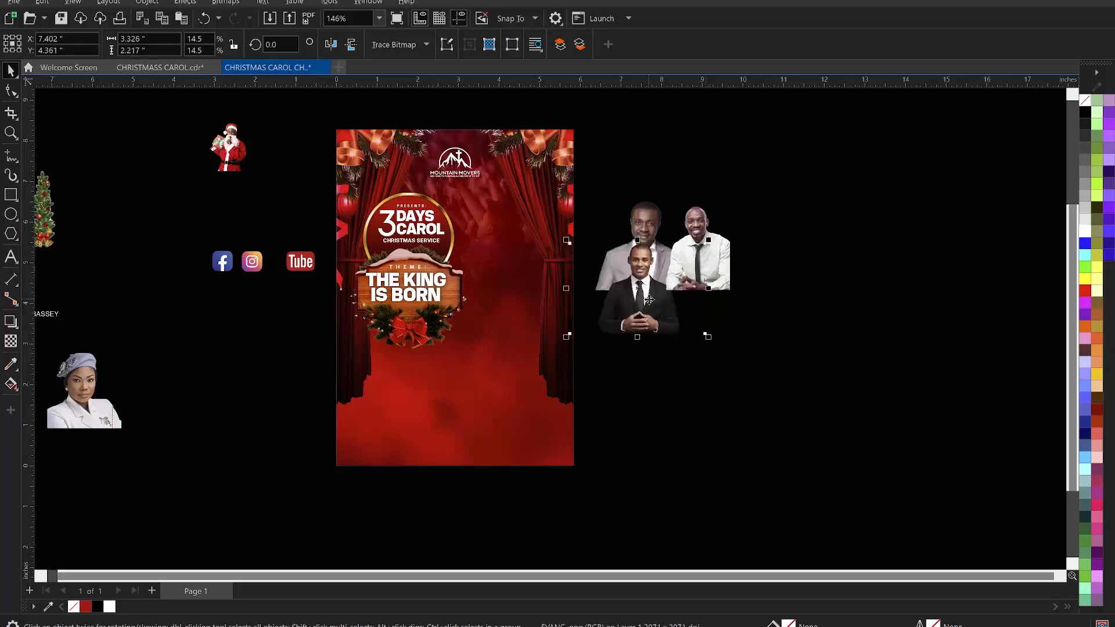
pyautogui.moveTo(649, 301); pyautogui.dragTo(713, 355)
pyautogui.moveTo(659, 313); pyautogui.dragTo(657, 313)
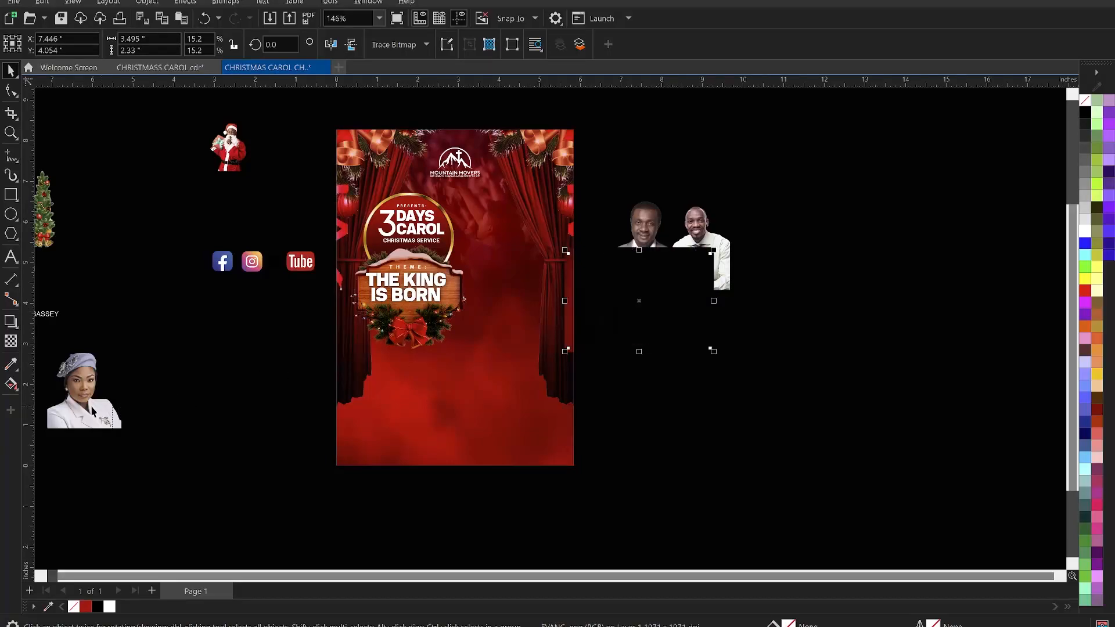
# - Move the female guest photo beside the suited guest, mirror it horizontally and enlarge it
pyautogui.hotkey('ctrl', 'v')
pyautogui.moveTo(793, 407); pyautogui.dragTo(234, 326)
pyautogui.moveTo(159, 287)
pyautogui.mouseDown()
pyautogui.moveTo(764, 450)
pyautogui.moveTo(800, 360)
pyautogui.moveTo(736, 364)
pyautogui.mouseUp()
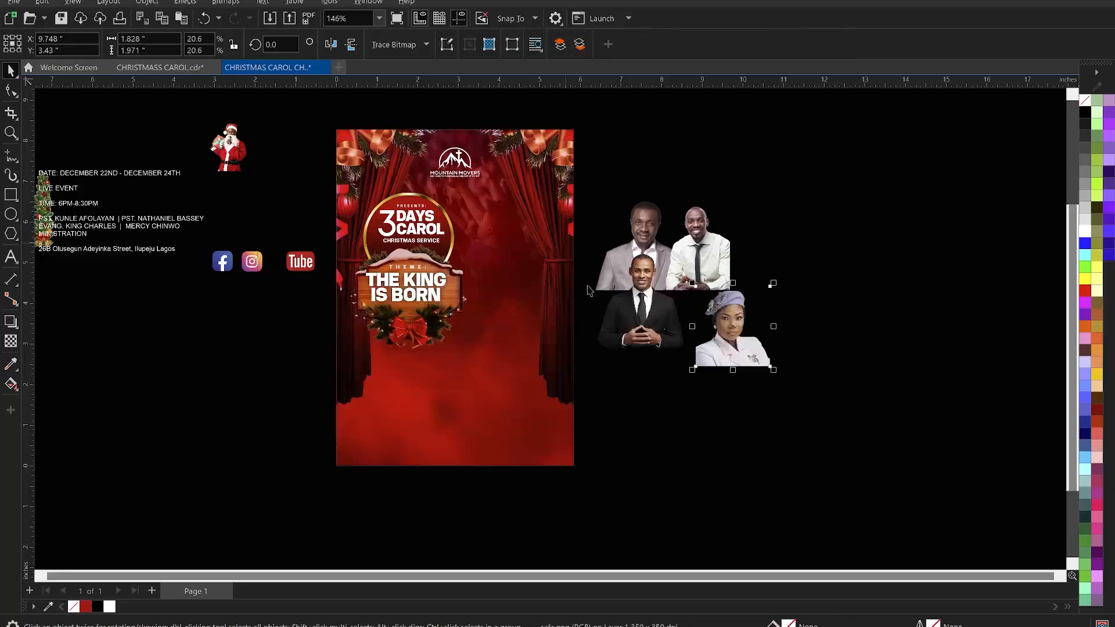
pyautogui.click(327, 45)
pyautogui.moveTo(735, 324); pyautogui.dragTo(705, 304)
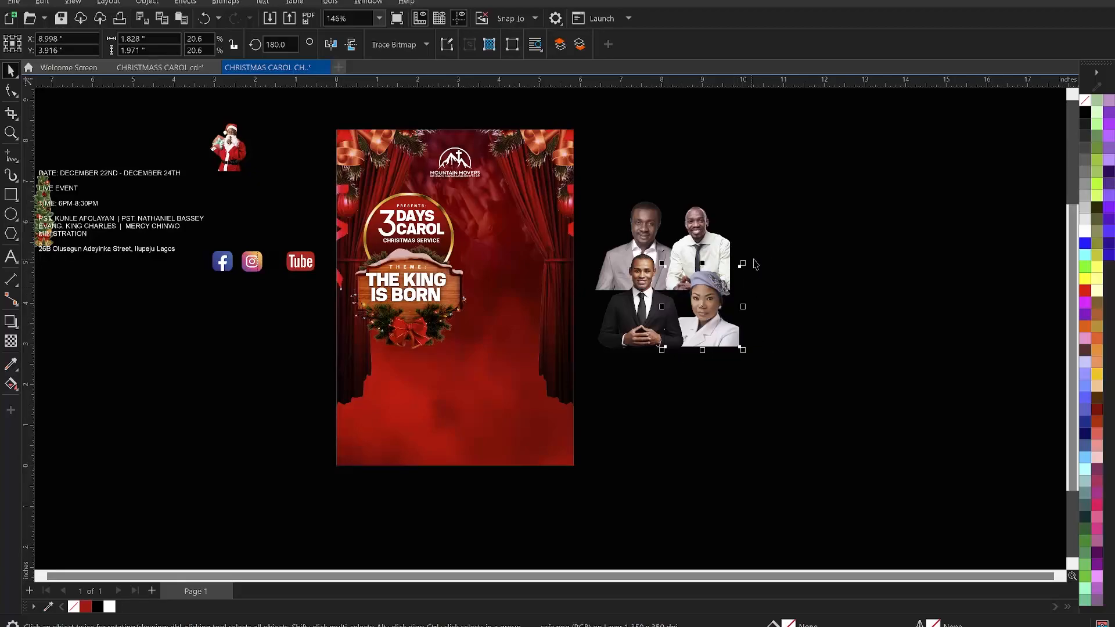
pyautogui.moveTo(743, 266); pyautogui.dragTo(764, 251)
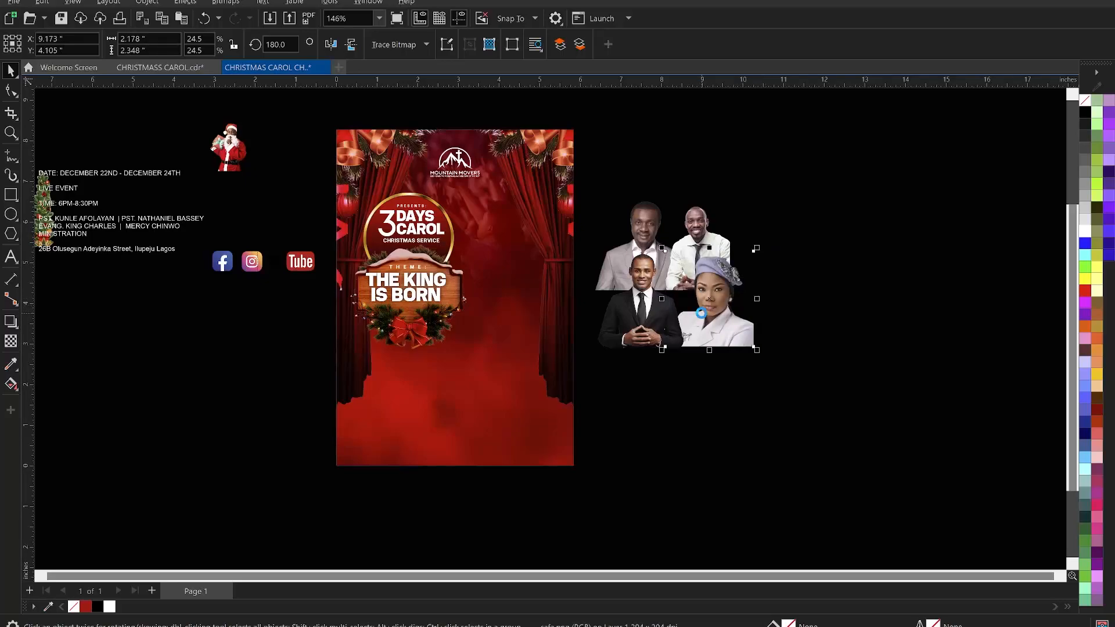
# - Enlarge the second guest photo and reposition it in the top-right corner of the photo cluster
pyautogui.click(683, 283)
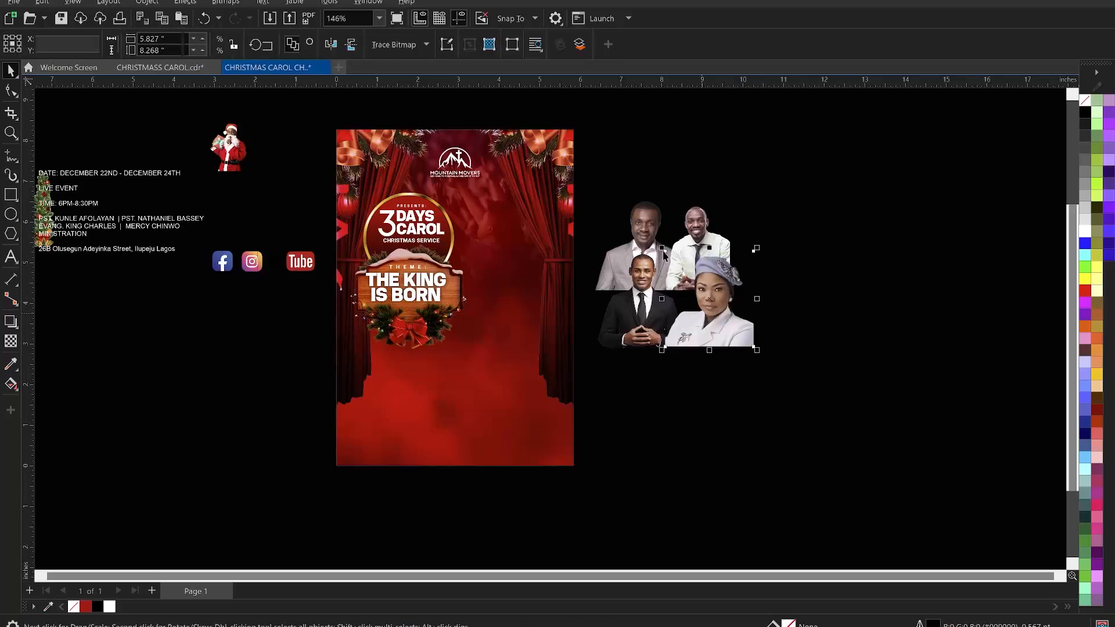
pyautogui.moveTo(656, 245); pyautogui.dragTo(657, 246)
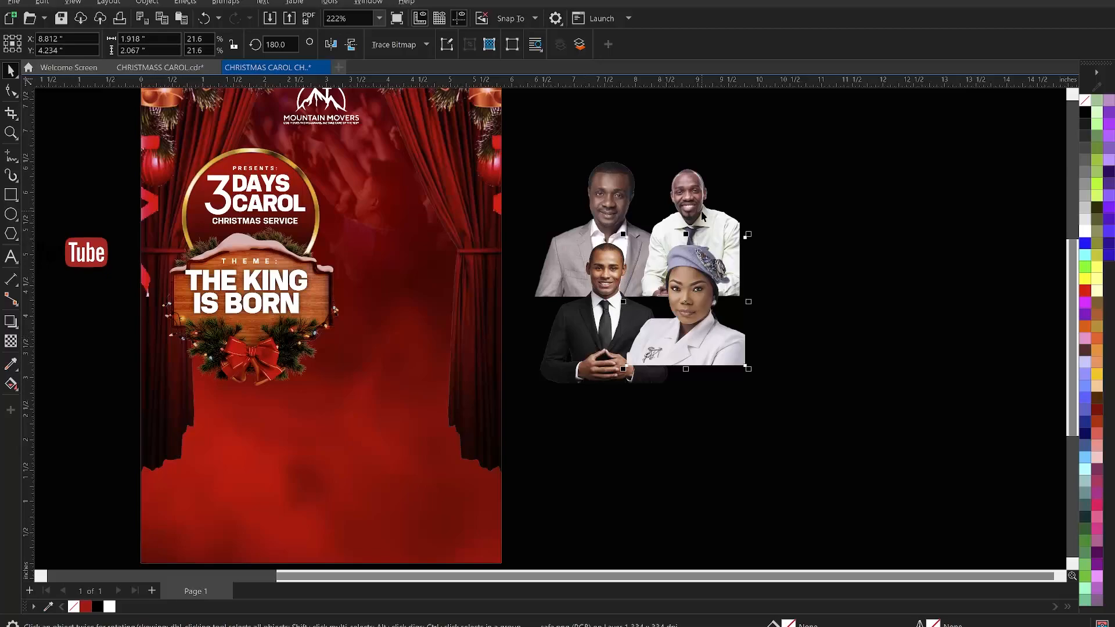
pyautogui.click(731, 232)
pyautogui.moveTo(745, 303); pyautogui.dragTo(759, 320)
pyautogui.moveTo(708, 209); pyautogui.dragTo(696, 206)
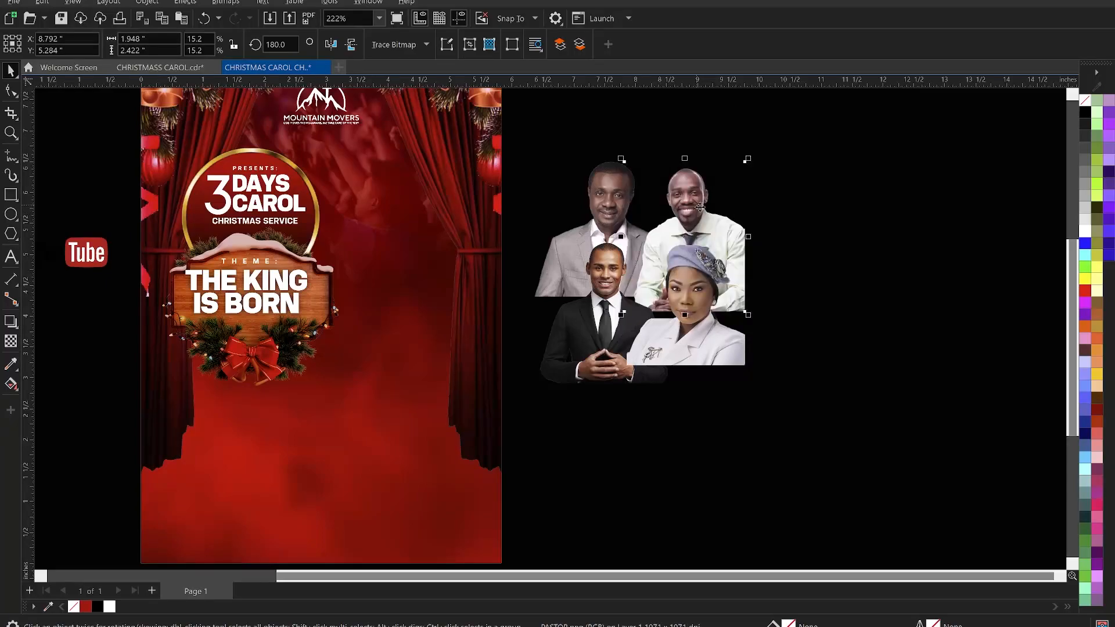
# - Crop the bottom of the second guest photo with the Shape tool so it sits above the female guest
pyautogui.click(11, 91)
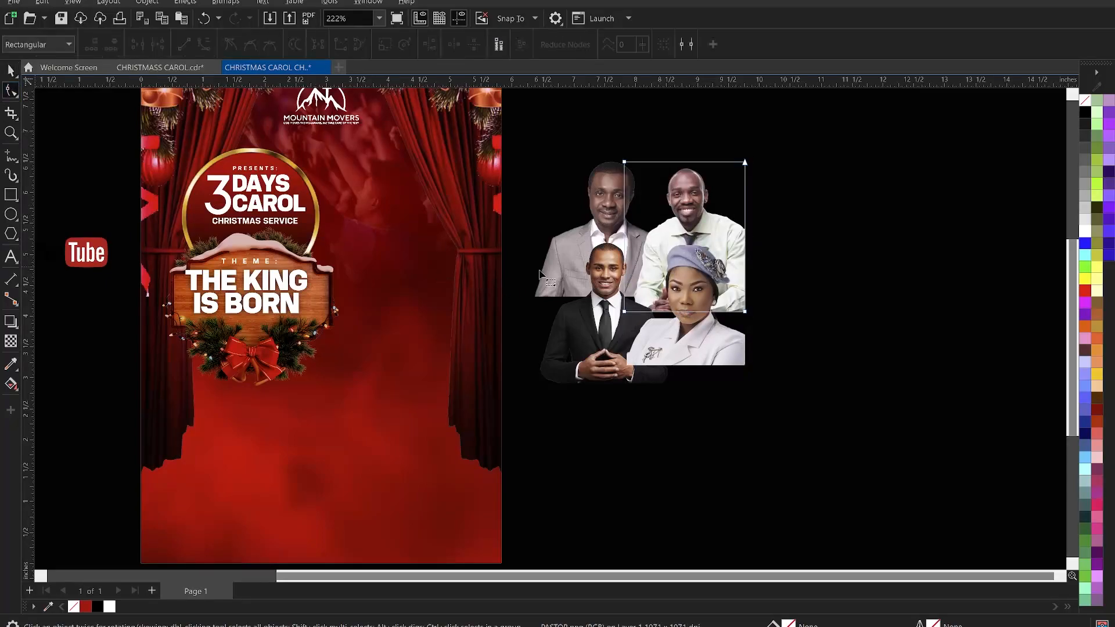
pyautogui.moveTo(778, 343); pyautogui.dragTo(746, 298)
pyautogui.press('space')
pyautogui.click(781, 272)
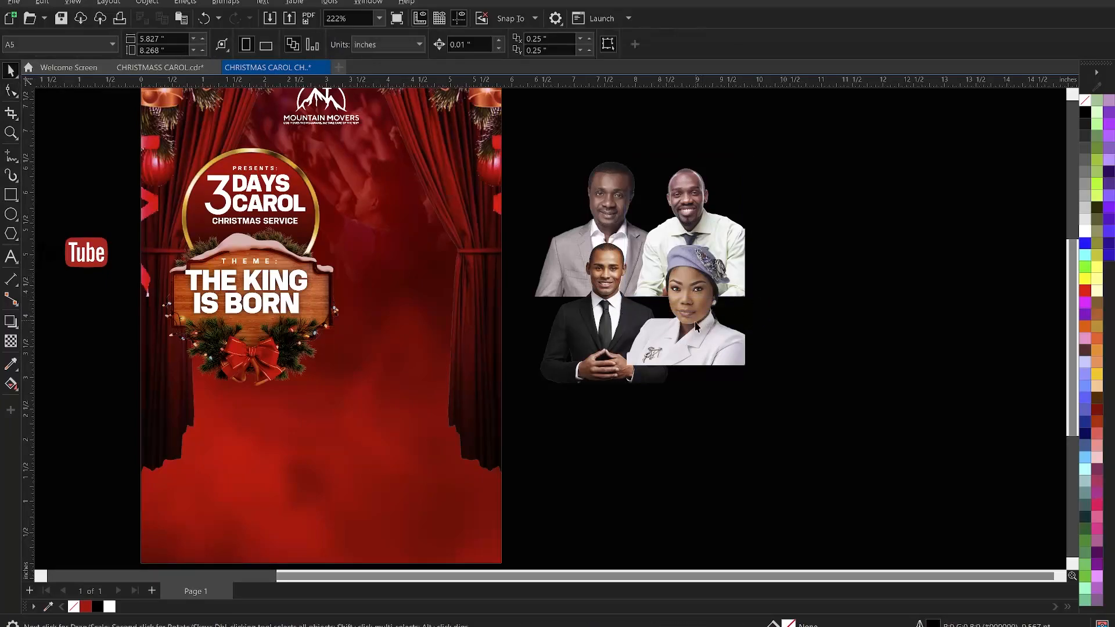
# - Enlarge the suited guest photo slightly
pyautogui.click(695, 328)
pyautogui.click(590, 331)
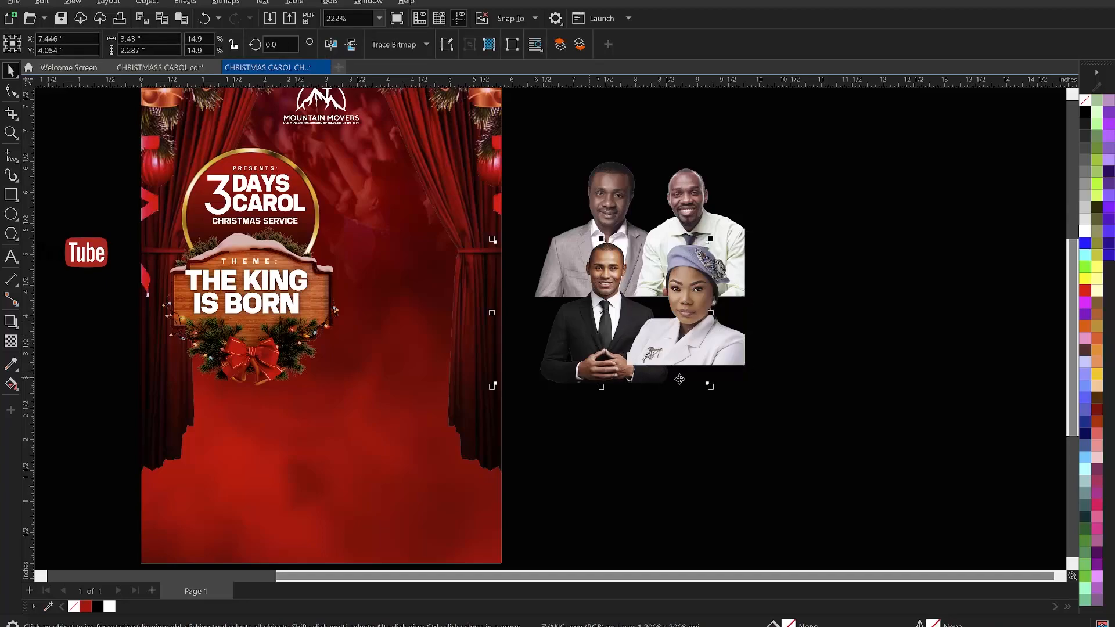
pyautogui.moveTo(710, 385); pyautogui.dragTo(719, 393)
pyautogui.click(607, 299)
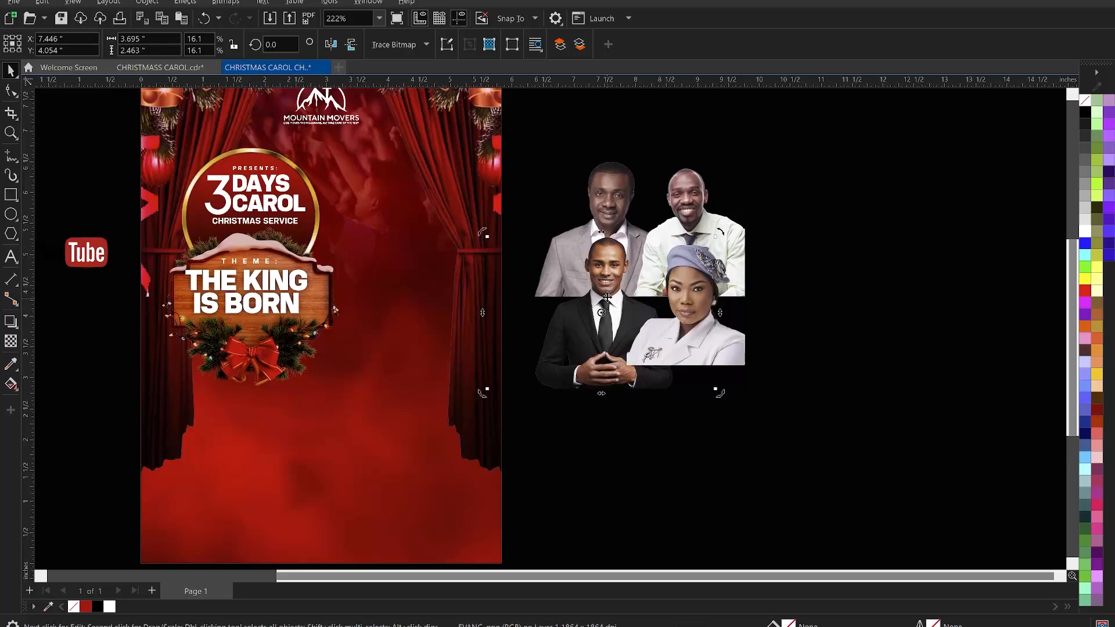
pyautogui.moveTo(607, 295); pyautogui.dragTo(608, 302)
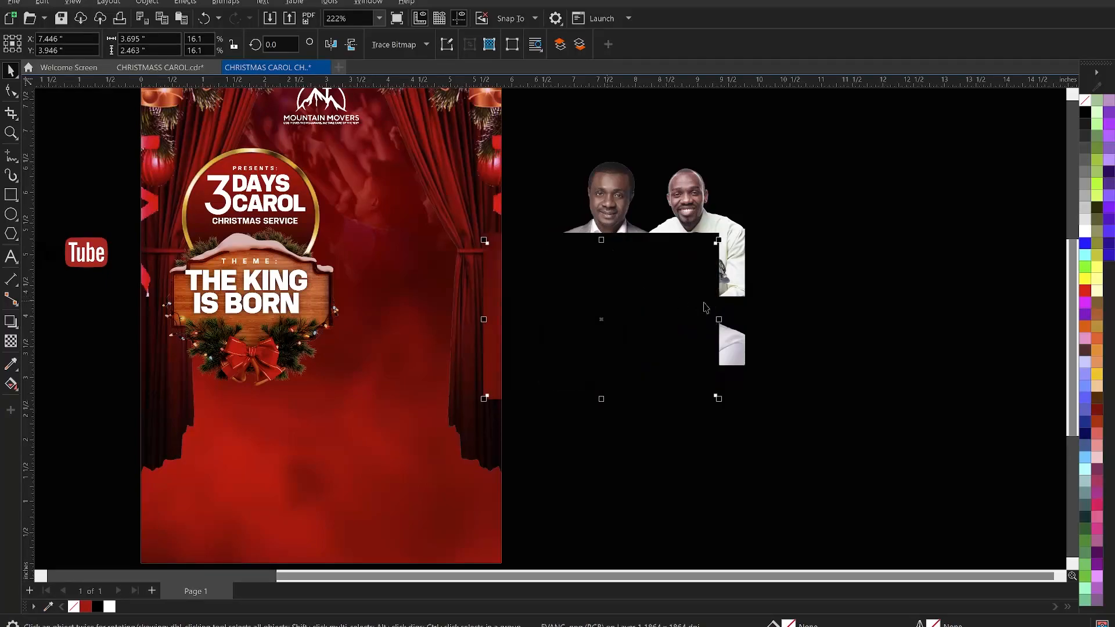
pyautogui.scroll(-1, 784, 244)
pyautogui.moveTo(851, 159); pyautogui.dragTo(561, 415)
pyautogui.moveTo(660, 302); pyautogui.dragTo(503, 305)
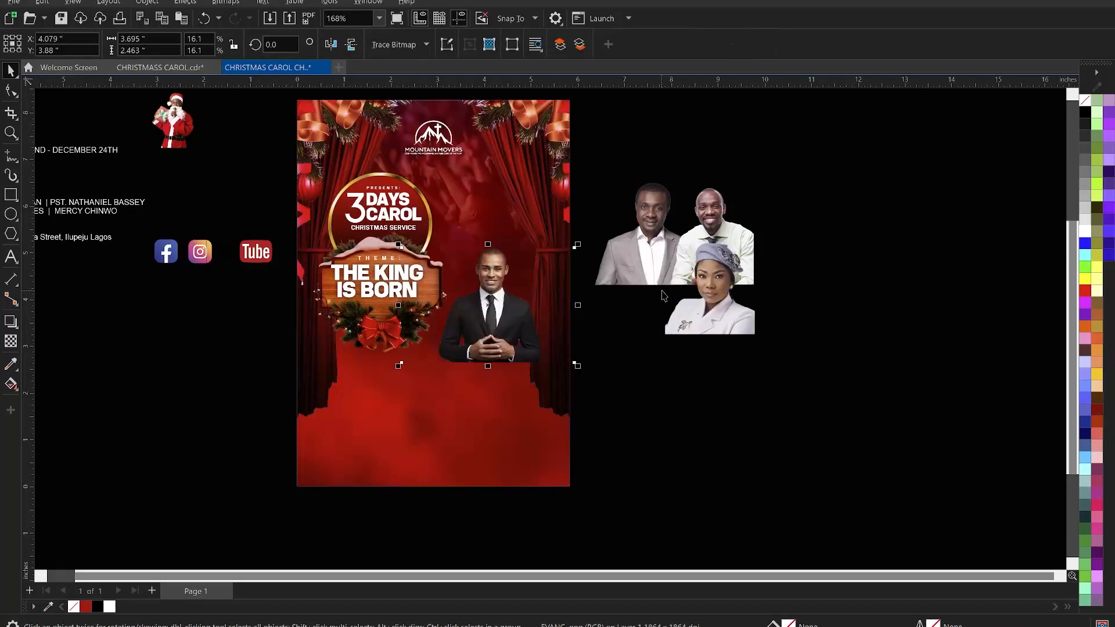
pyautogui.hotkey('ctrl', 'z')
# - Move all four guest photos together onto the flyer, to the right of the theme sign
pyautogui.moveTo(932, 144); pyautogui.dragTo(524, 408)
pyautogui.moveTo(686, 278); pyautogui.dragTo(521, 286)
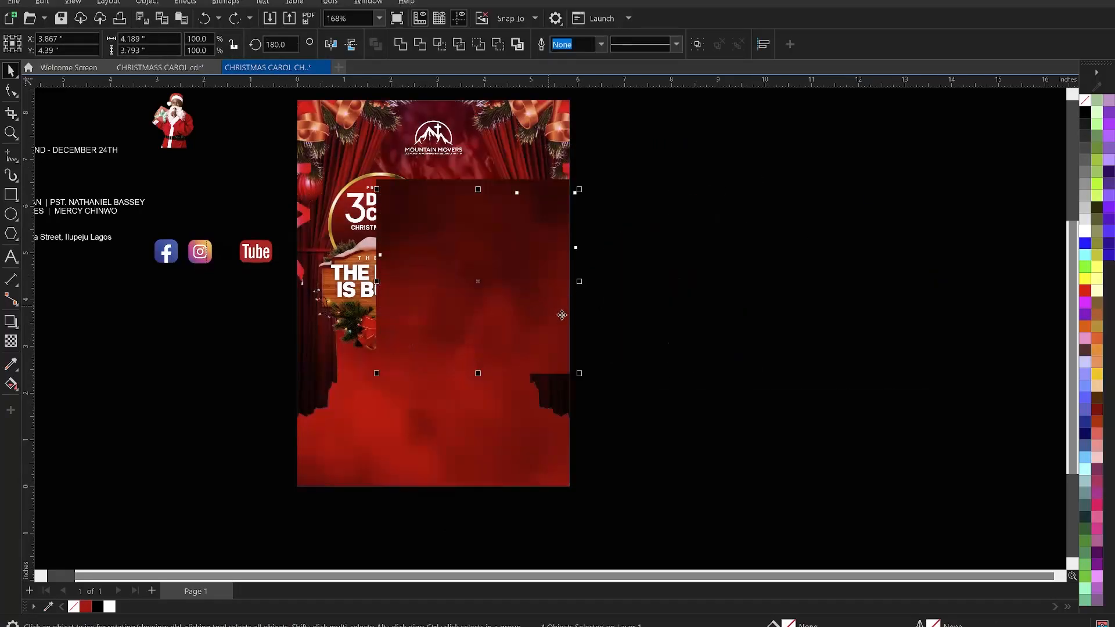
pyautogui.moveTo(579, 375); pyautogui.dragTo(570, 376)
# - Bring the suited guest photo to the front of the photo cluster
pyautogui.scroll(-1, 698, 340)
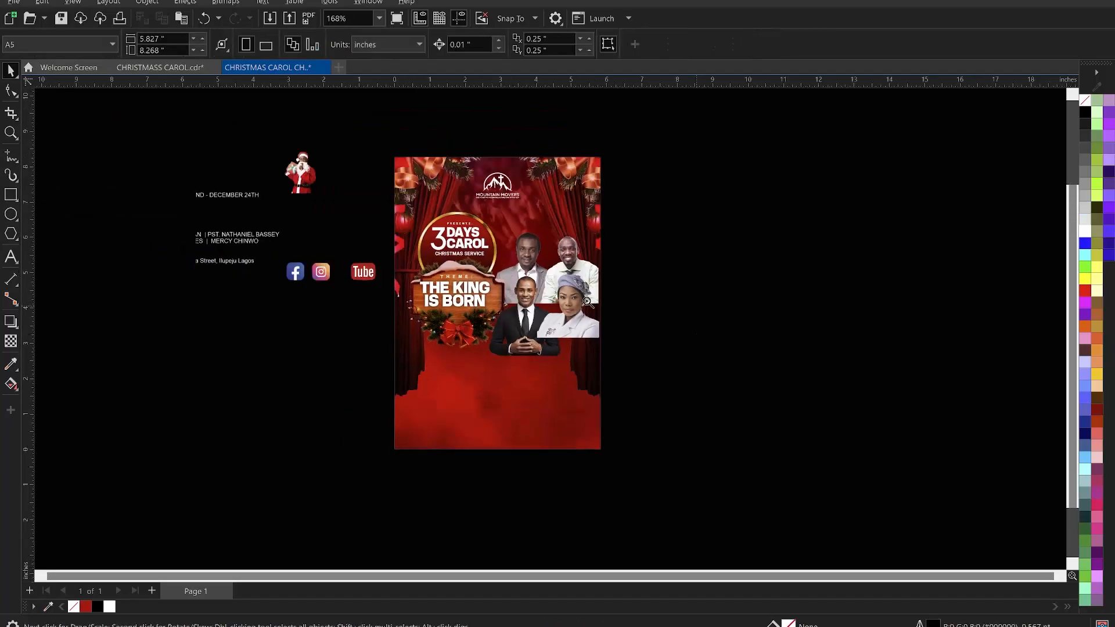
pyautogui.press('z')
pyautogui.moveTo(381, 144); pyautogui.dragTo(622, 464)
pyautogui.press('space')
pyautogui.click(620, 369)
pyautogui.click(586, 382)
pyautogui.hotkey('shift', 'pageup')
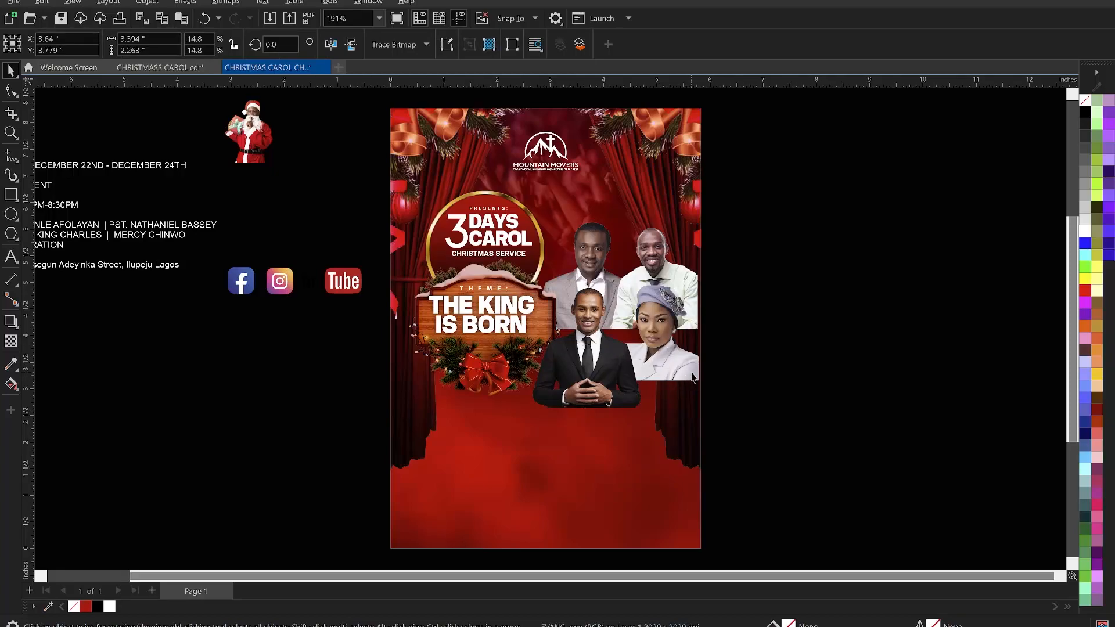
pyautogui.scroll(2, 608, 334)
pyautogui.click(11, 90)
pyautogui.moveTo(472, 405); pyautogui.dragTo(511, 433)
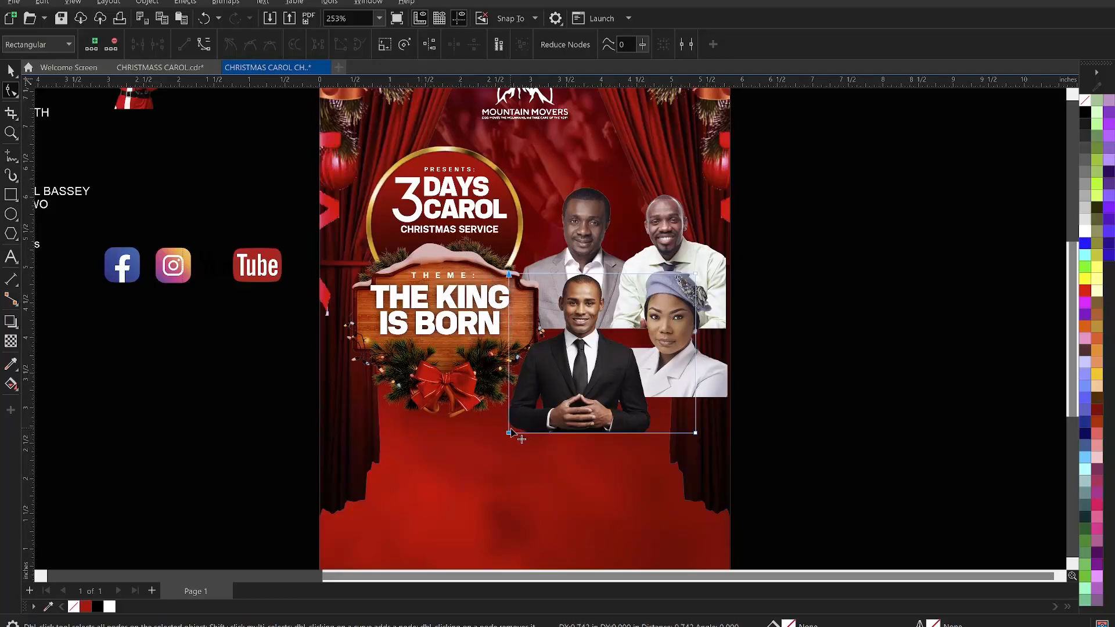
pyautogui.moveTo(648, 235)
pyautogui.mouseDown()
pyautogui.moveTo(732, 462)
pyautogui.moveTo(685, 436)
pyautogui.moveTo(657, 437)
pyautogui.mouseUp()
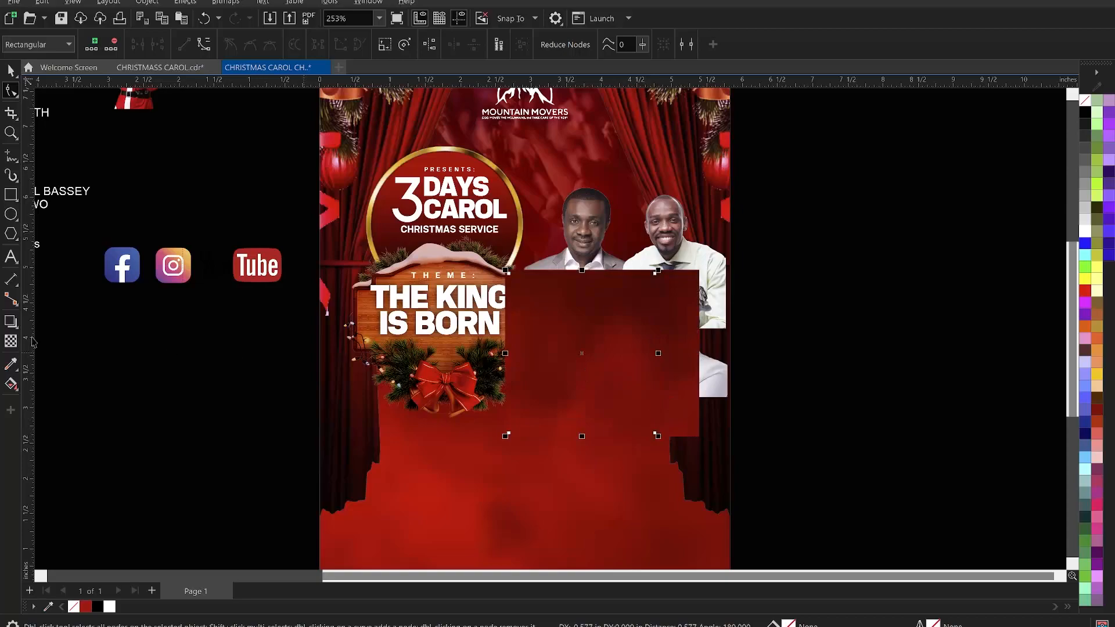
pyautogui.press('space')
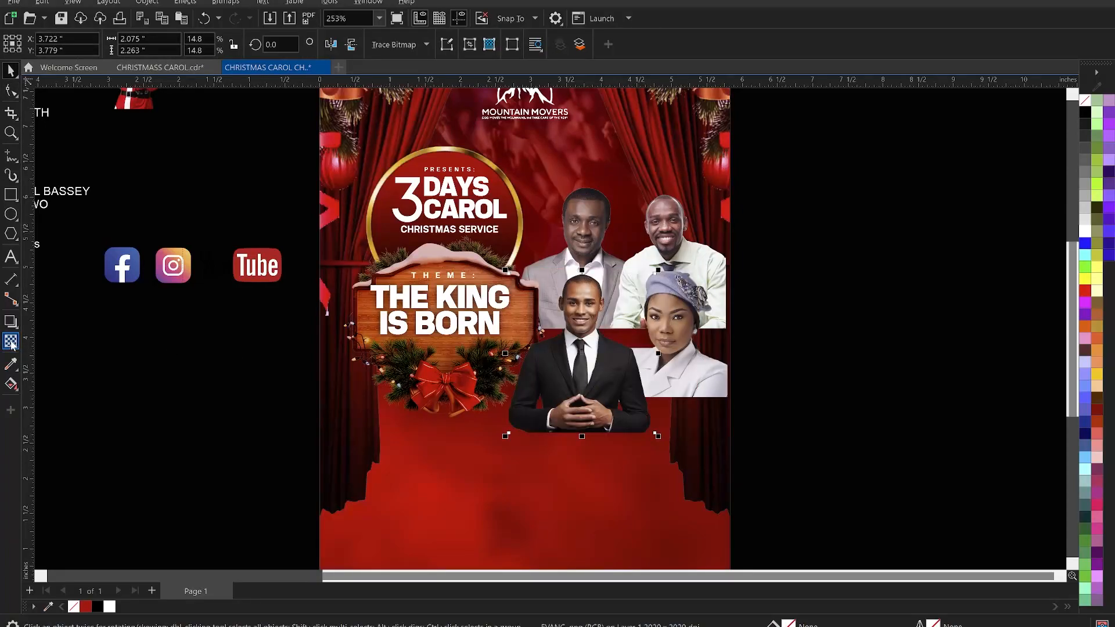
# - Apply fountain transparencies fading the bottom of the suited guest photo and the left edge of the female guest photo
pyautogui.click(11, 342)
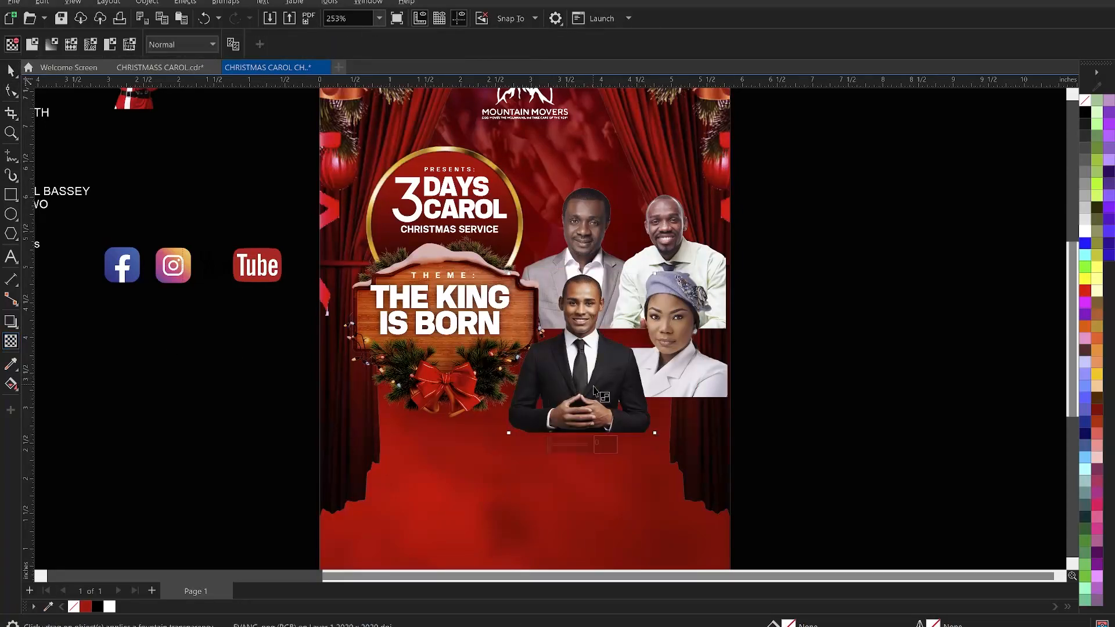
pyautogui.moveTo(581, 380)
pyautogui.mouseDown()
pyautogui.moveTo(580, 408)
pyautogui.moveTo(580, 366)
pyautogui.mouseUp()
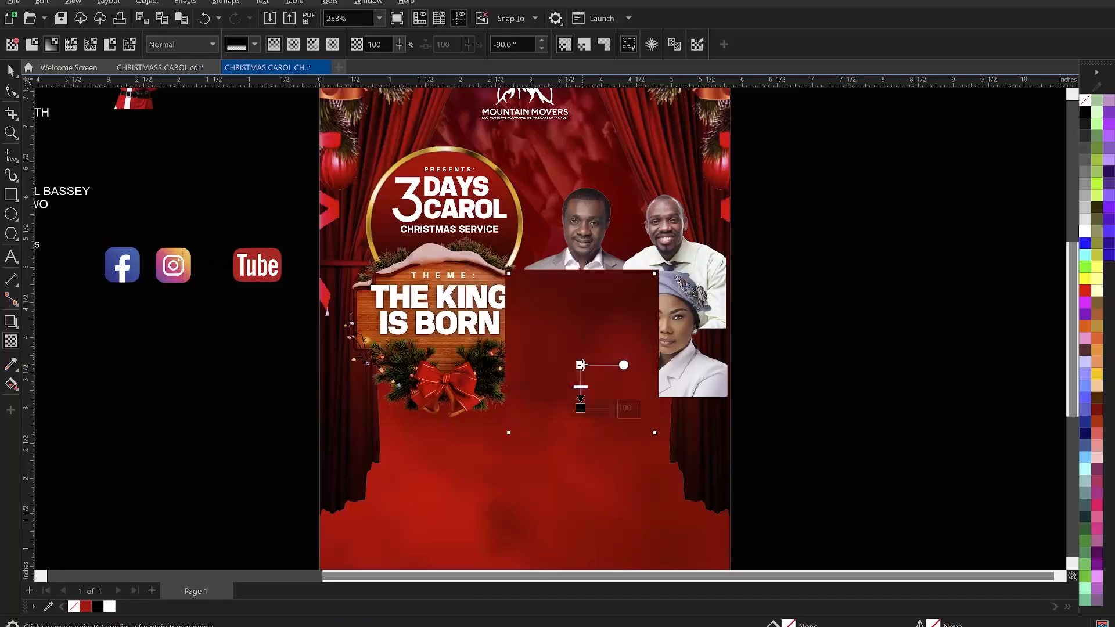
pyautogui.click(682, 375)
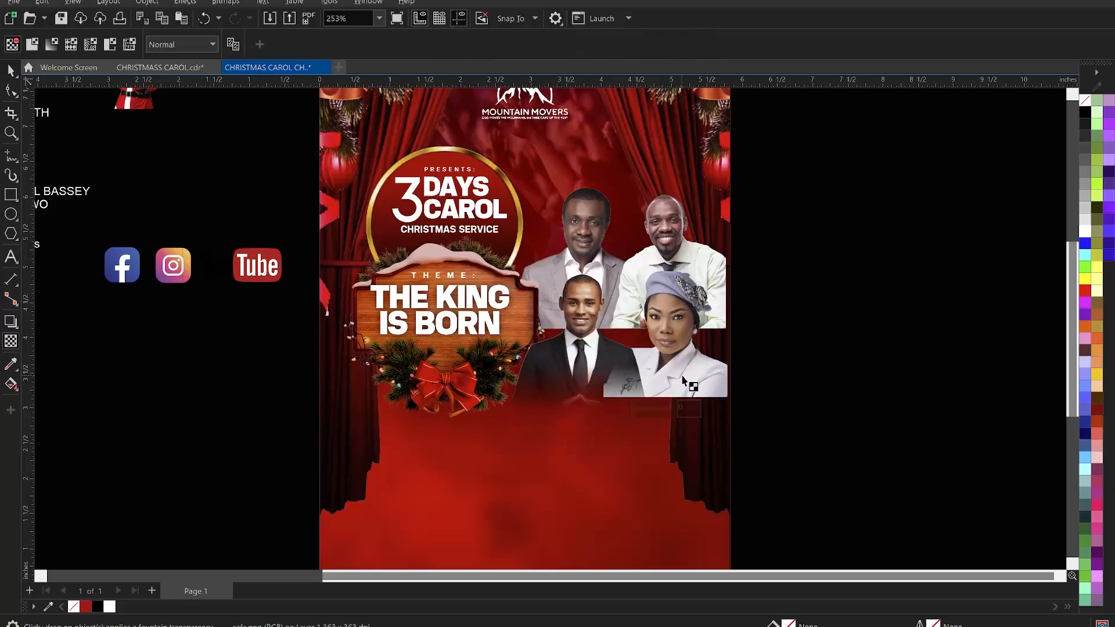
pyautogui.moveTo(646, 370)
pyautogui.mouseDown()
pyautogui.moveTo(608, 371)
pyautogui.moveTo(650, 367)
pyautogui.mouseUp()
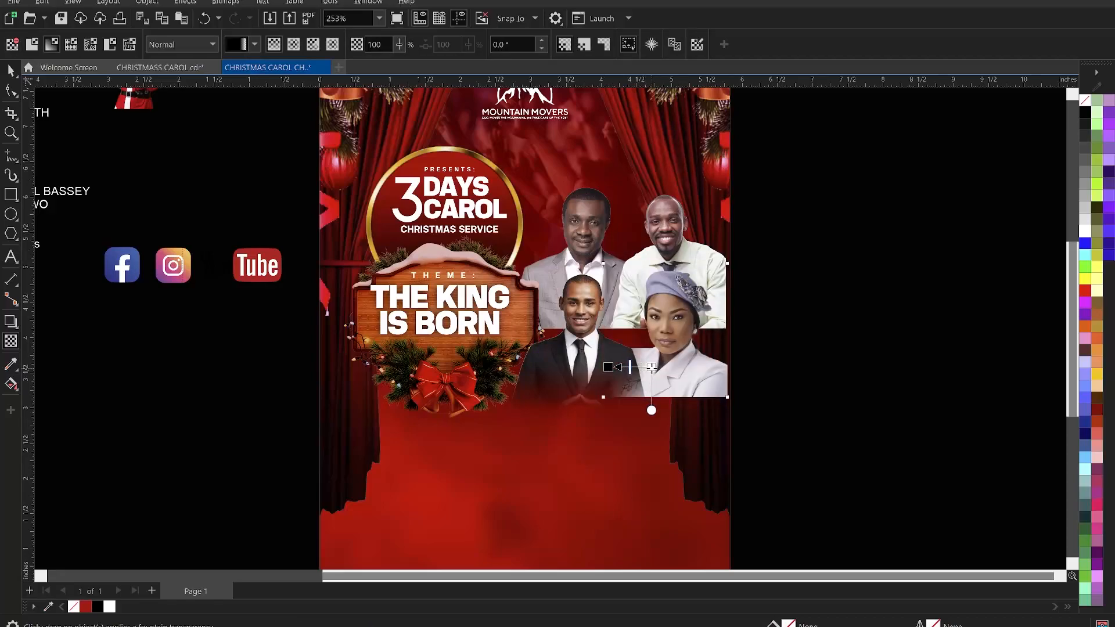
# - Adjust the fountain transparency handle on the female guest photo slightly
pyautogui.click(651, 367)
pyautogui.moveTo(652, 367); pyautogui.dragTo(659, 367)
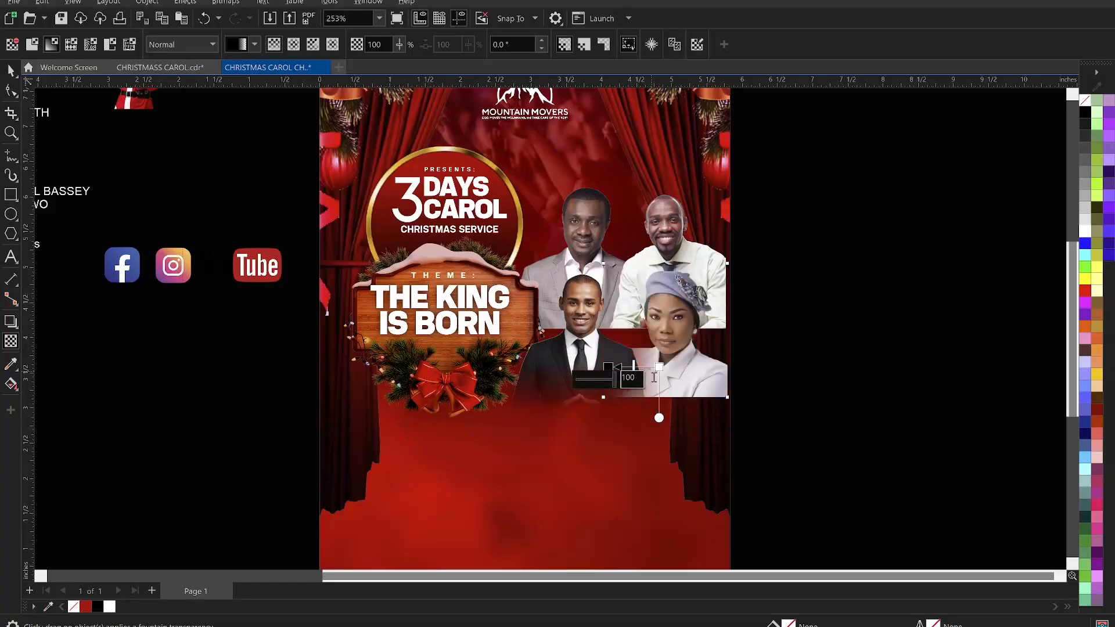
pyautogui.press('space')
pyautogui.click(784, 359)
# - Convert the female guest photo to a 300 dpi bitmap with anti-aliasing and transparent background
pyautogui.click(606, 378)
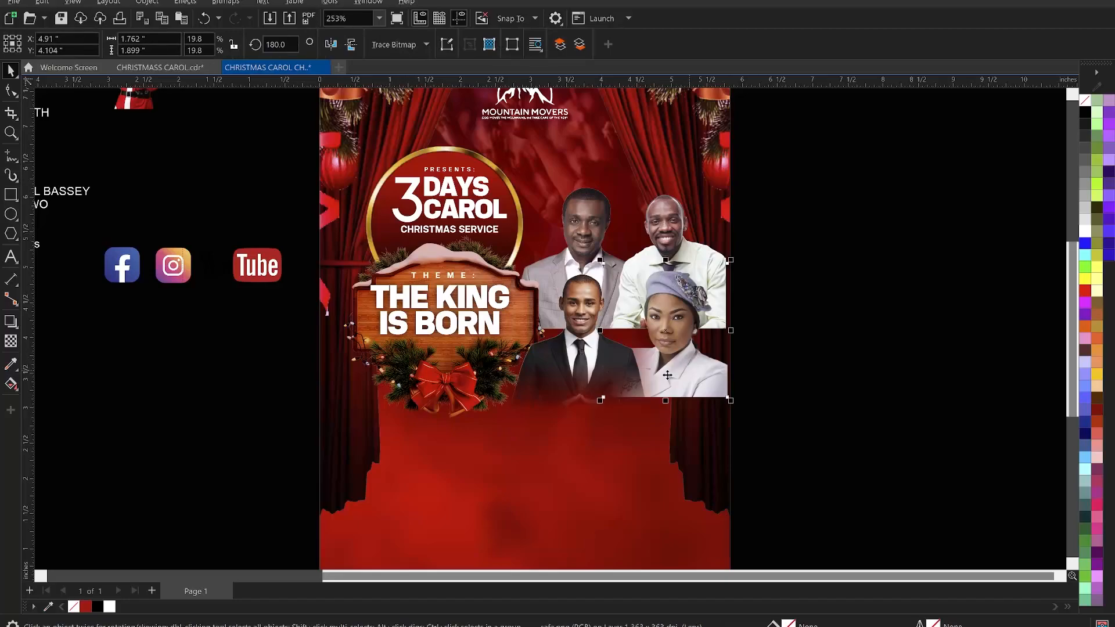
pyautogui.click(586, 361)
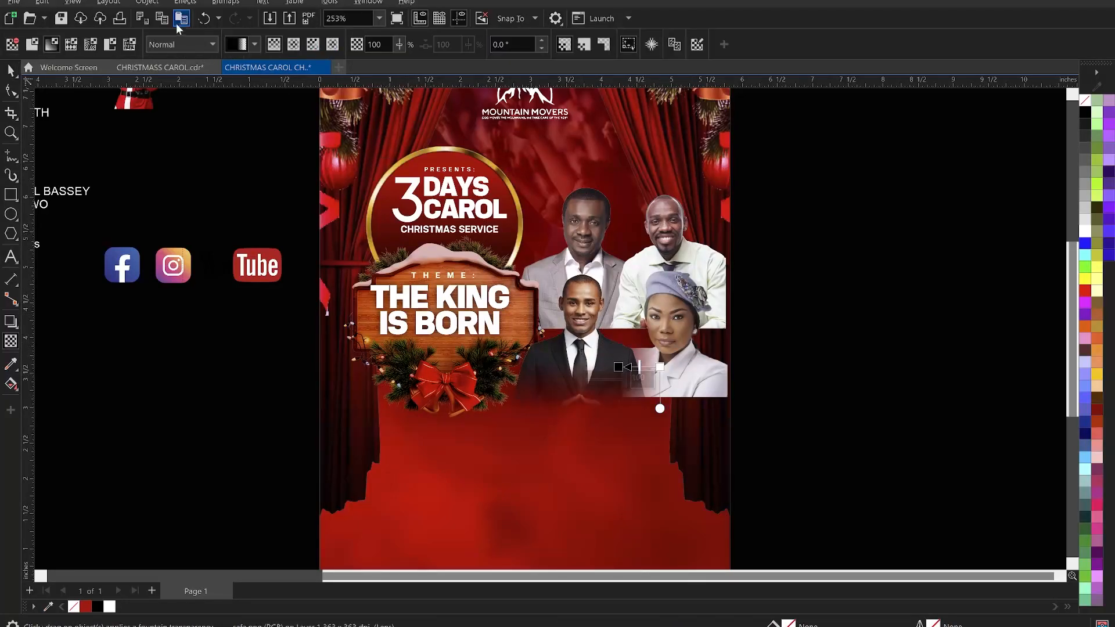
pyautogui.click(221, 7)
pyautogui.click(238, 22)
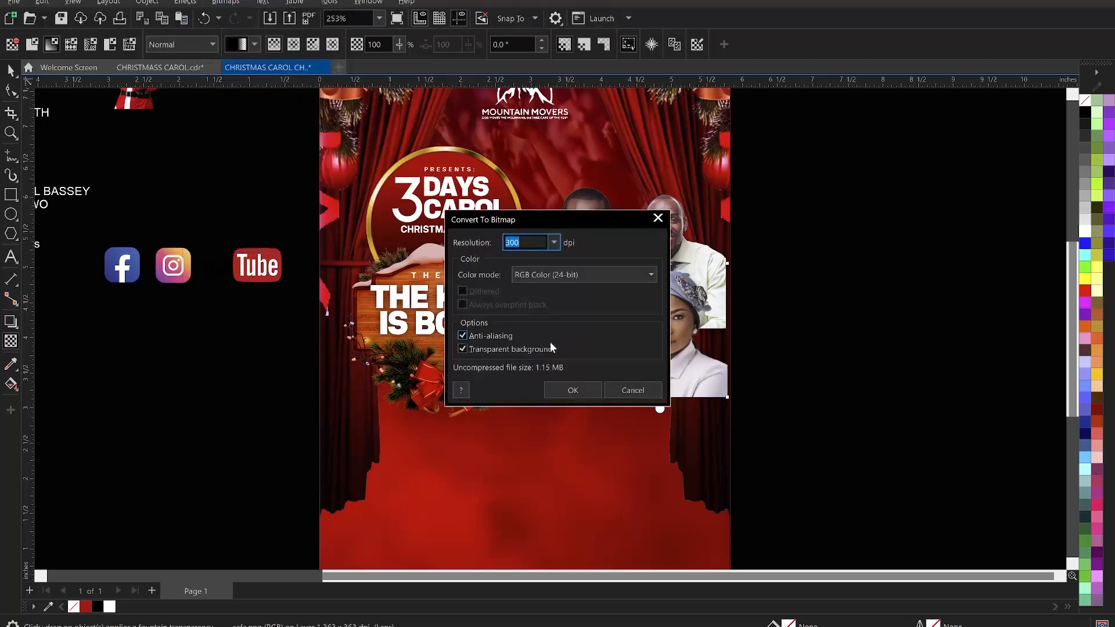
pyautogui.click(571, 390)
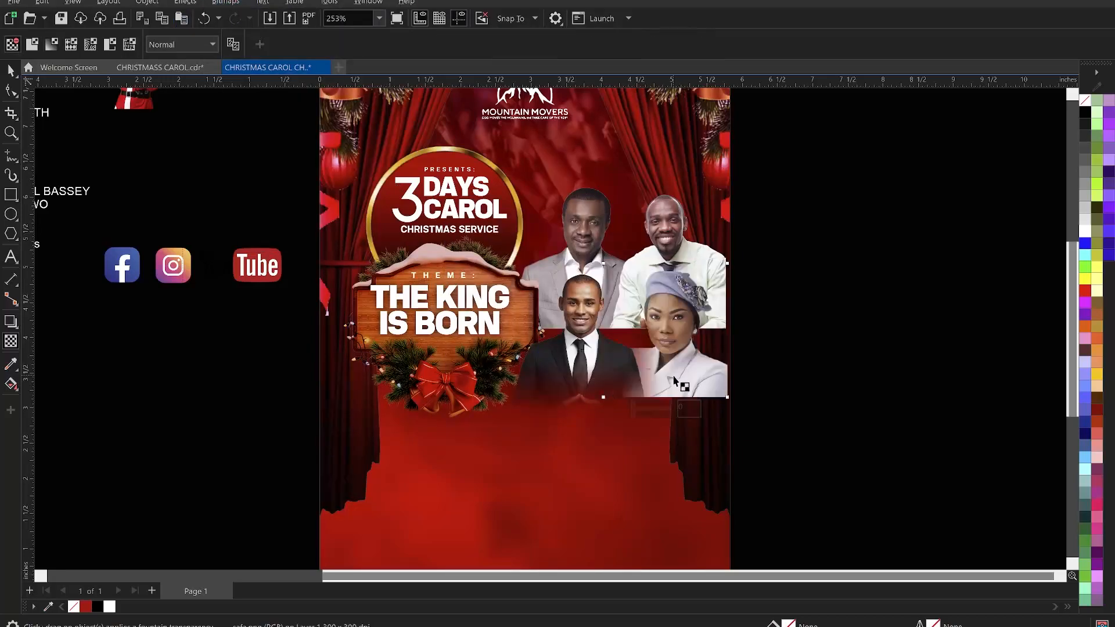
# - Apply a fountain transparency fading the bottom of the female guest photo
pyautogui.moveTo(661, 375); pyautogui.dragTo(664, 397)
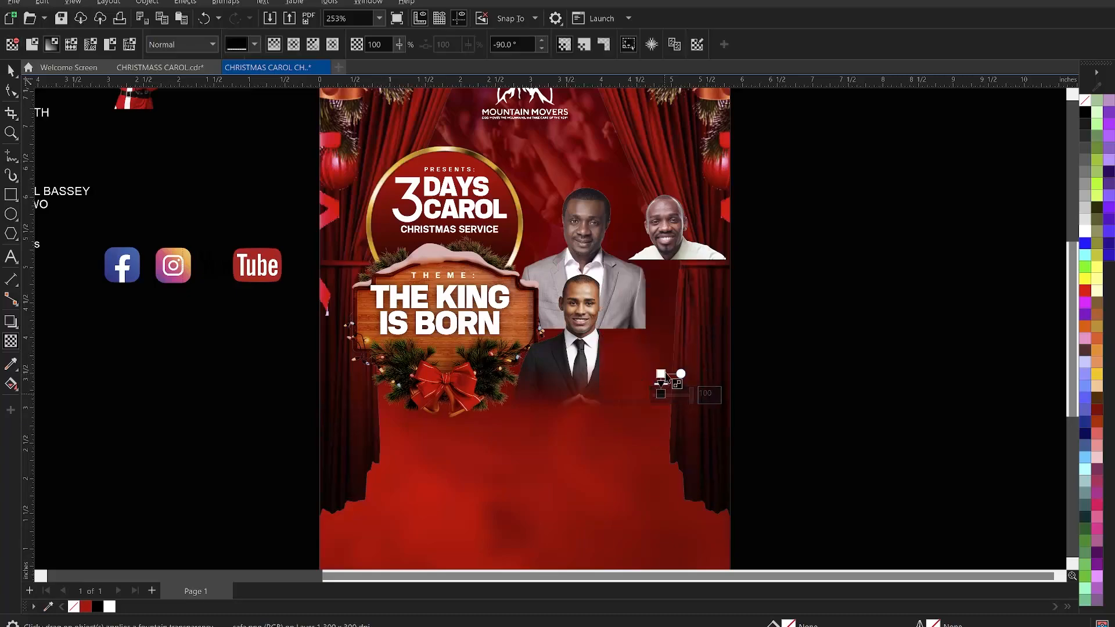
pyautogui.press('space')
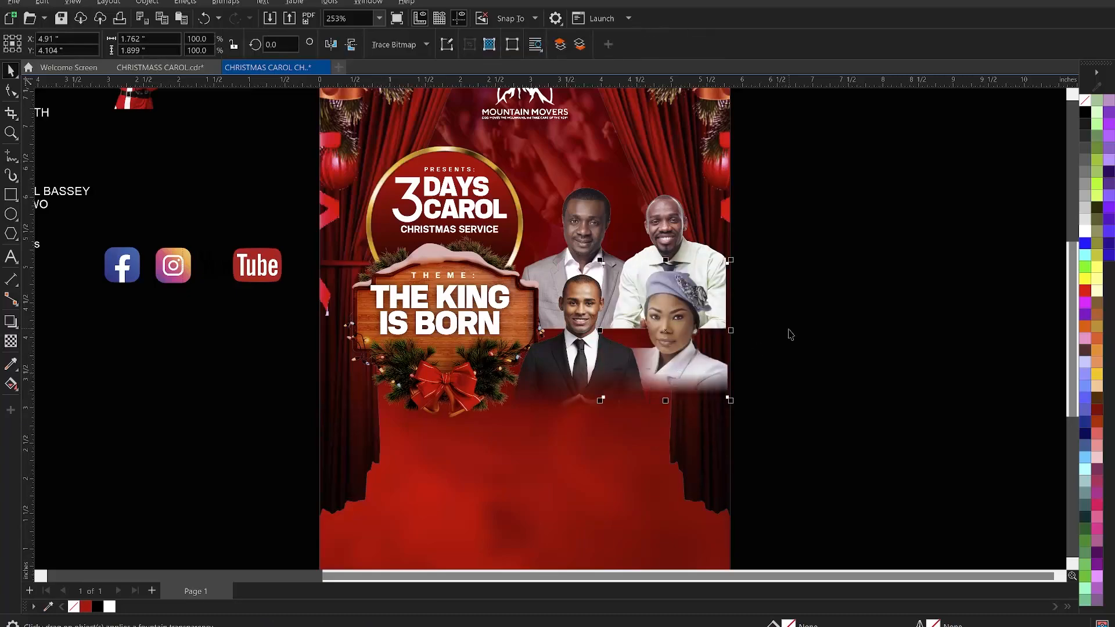
pyautogui.click(772, 321)
# - Enlarge the female guest photo slightly, to about 106%
pyautogui.scroll(1, 655, 337)
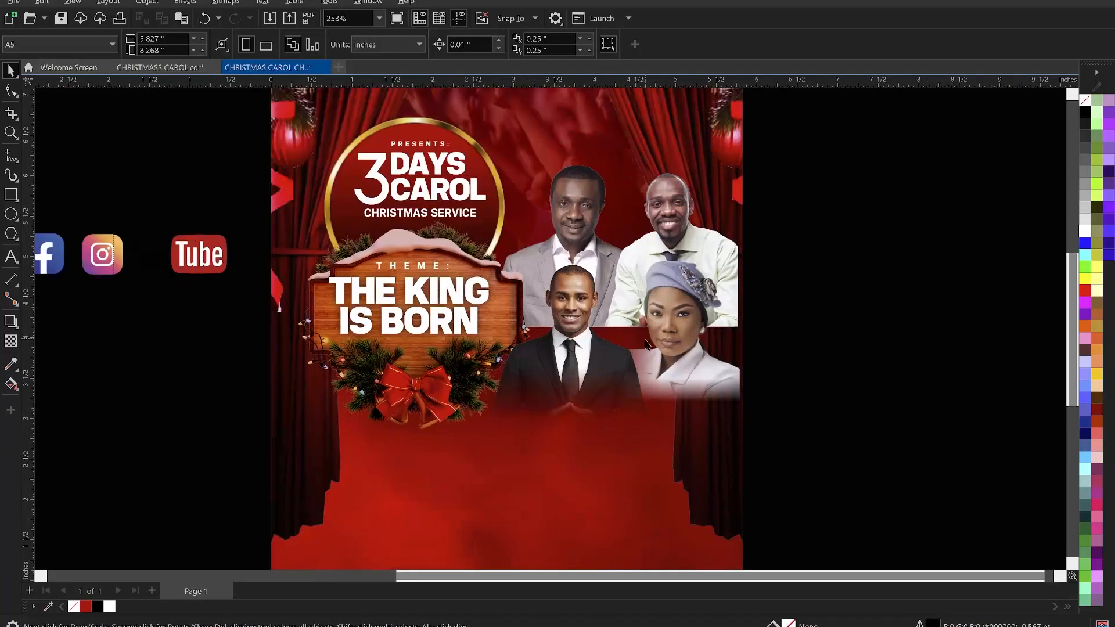
pyautogui.click(694, 348)
pyautogui.moveTo(743, 408); pyautogui.dragTo(755, 418)
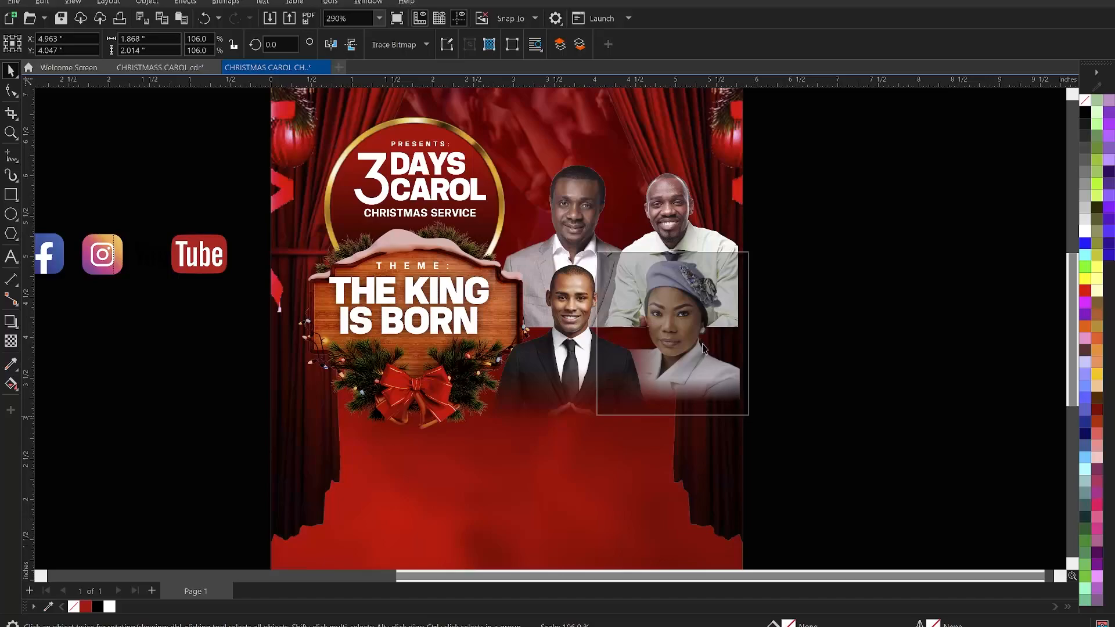
pyautogui.click(763, 309)
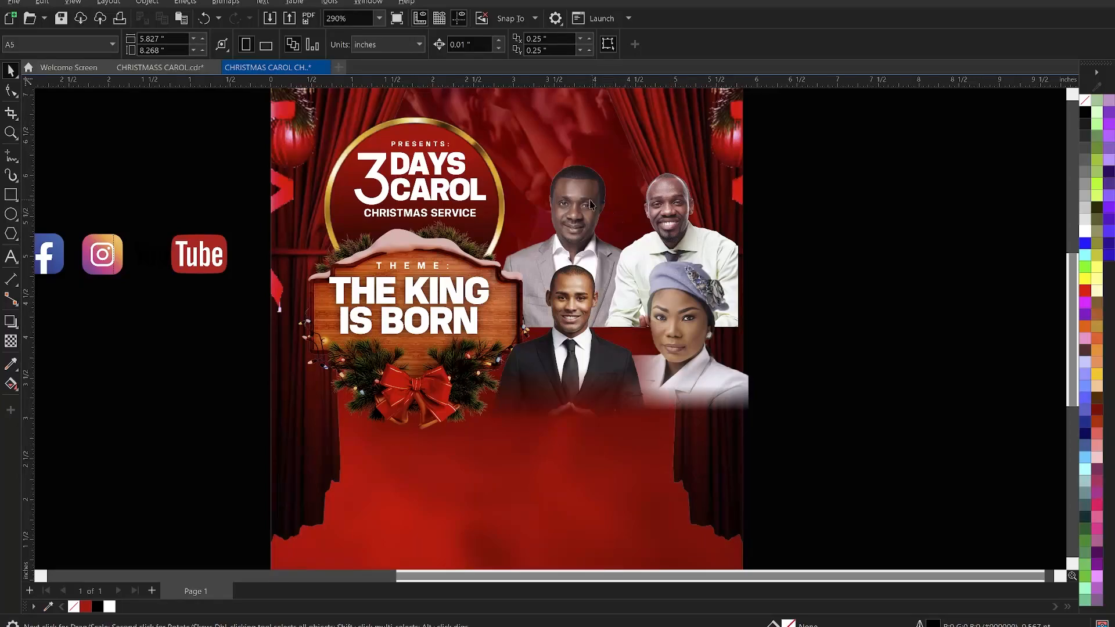
pyautogui.click(556, 196)
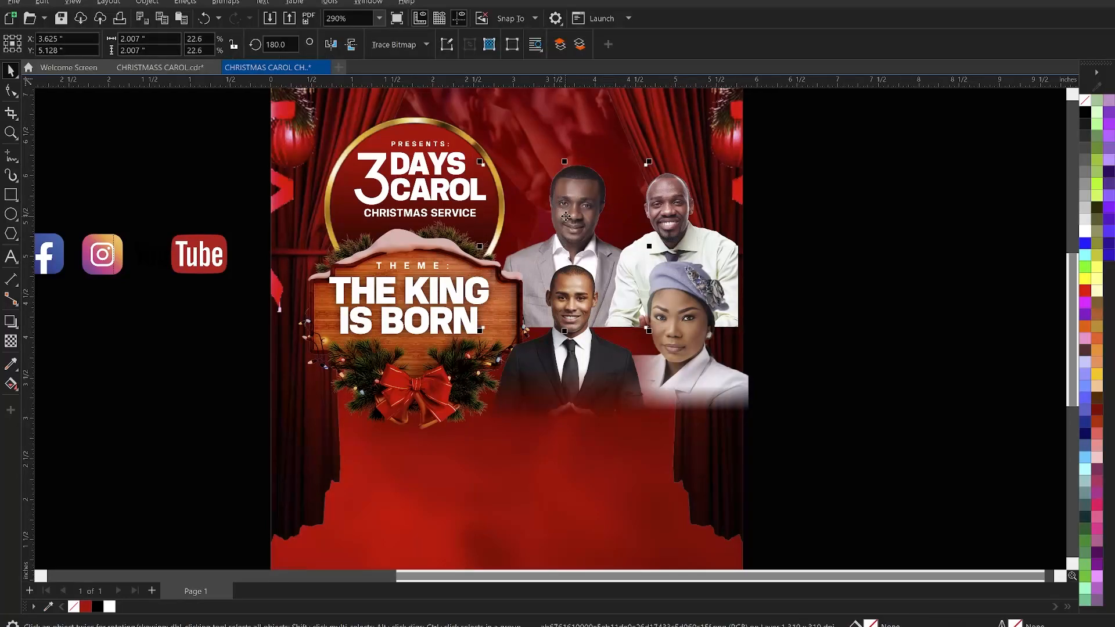
pyautogui.press('t')
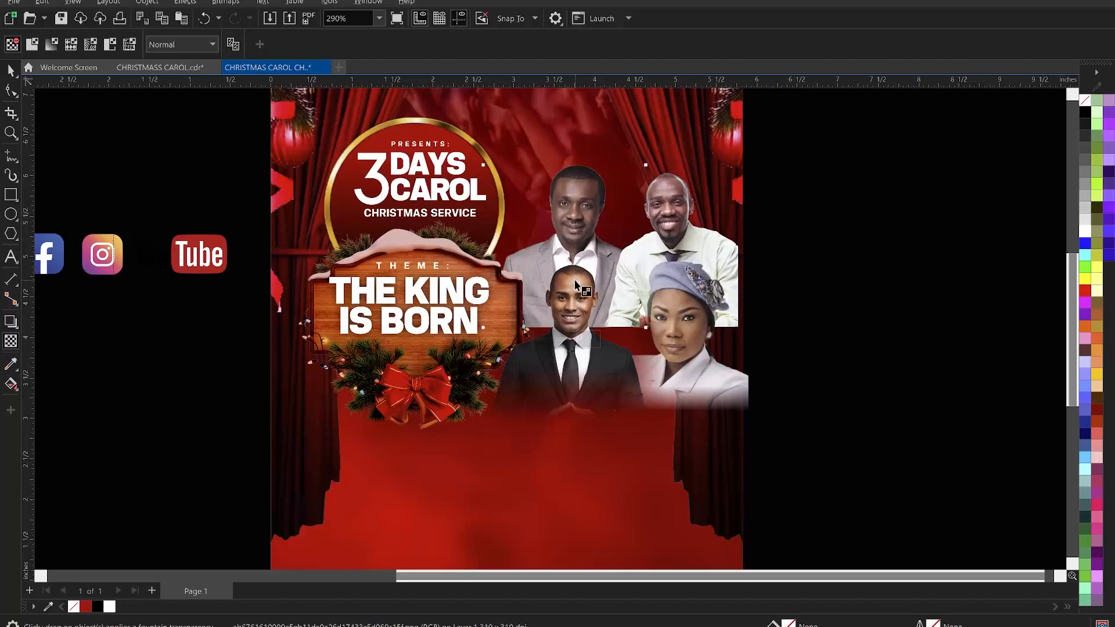
pyautogui.moveTo(574, 289); pyautogui.dragTo(575, 322)
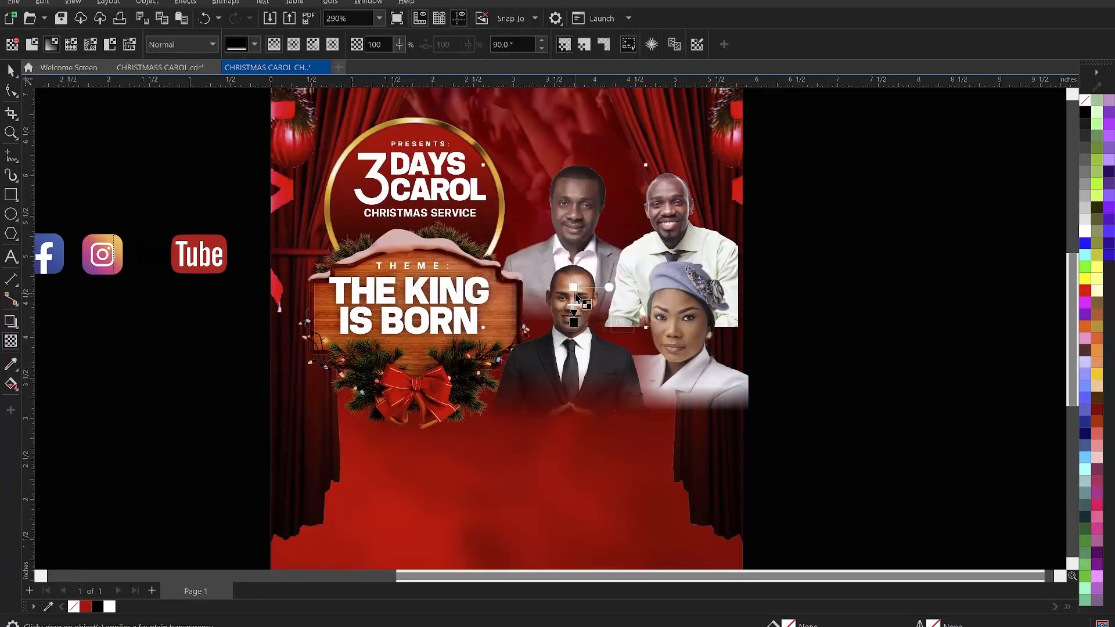
pyautogui.hotkey('ctrl', 'z')
pyautogui.press('space')
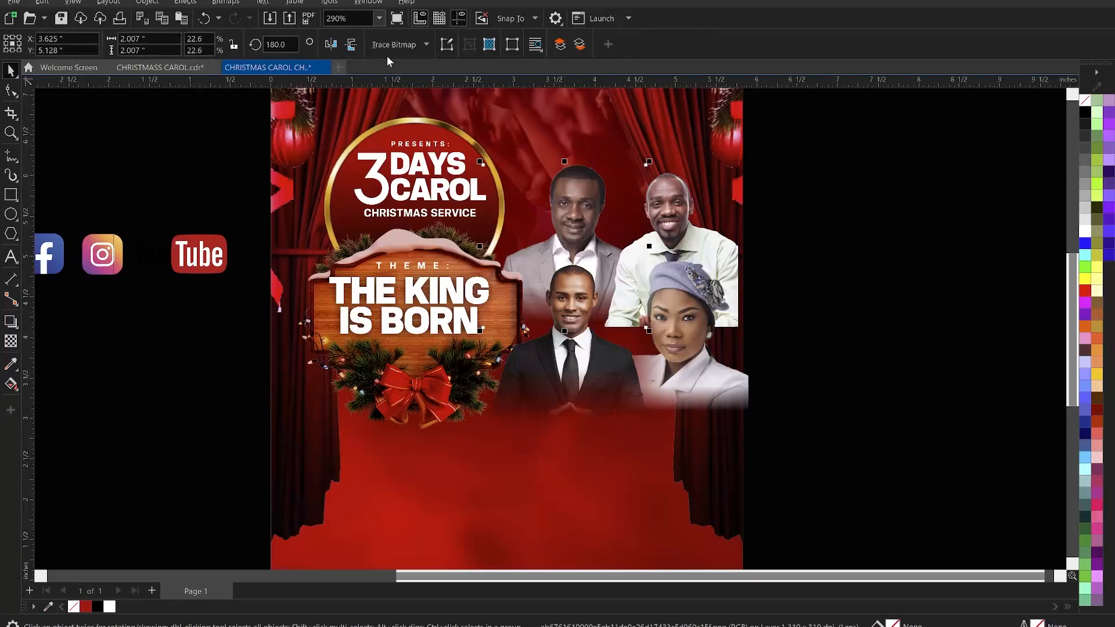
# - Convert the grey-suited guest photo to a 300 dpi bitmap with transparent background
pyautogui.click(224, 2)
pyautogui.click(256, 18)
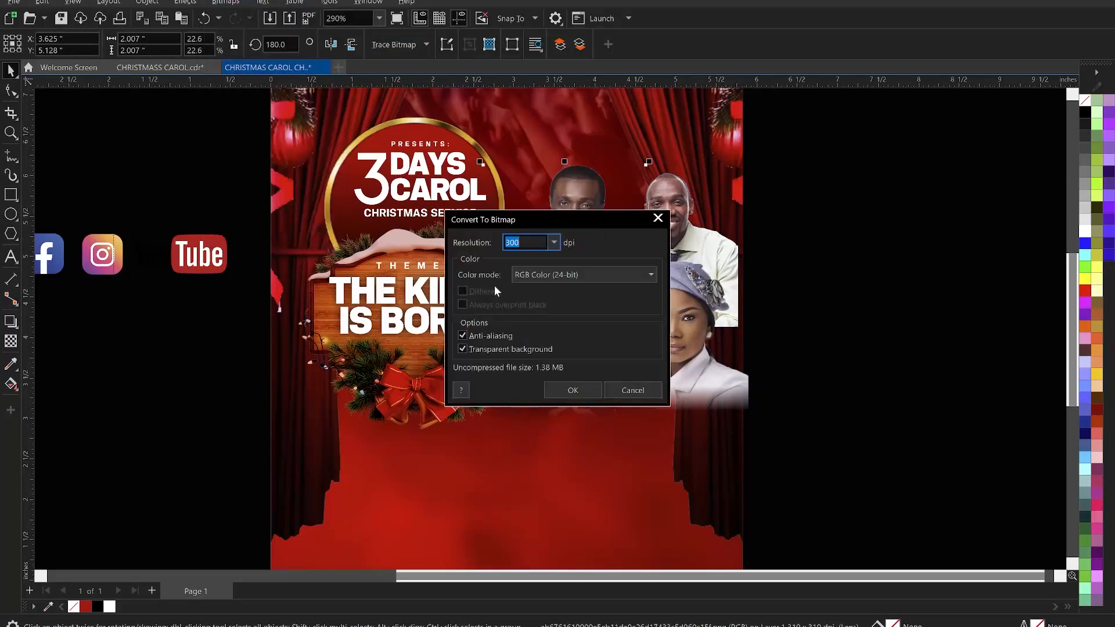
pyautogui.click(559, 385)
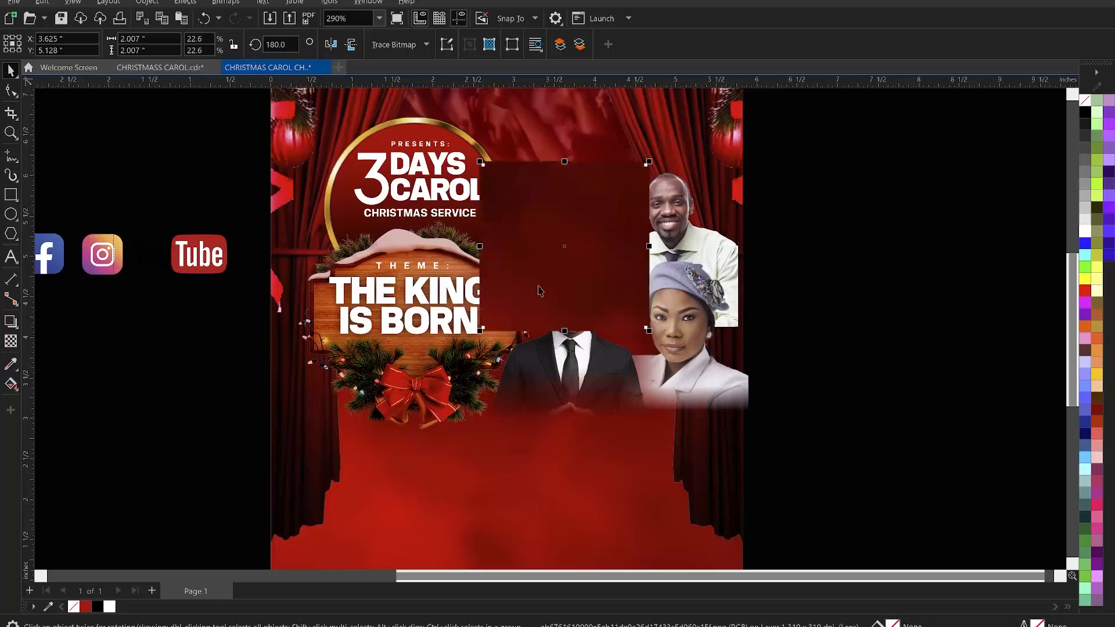
# - Apply a fountain transparency fading the left edge of the grey-suited guest photo
pyautogui.press('space')
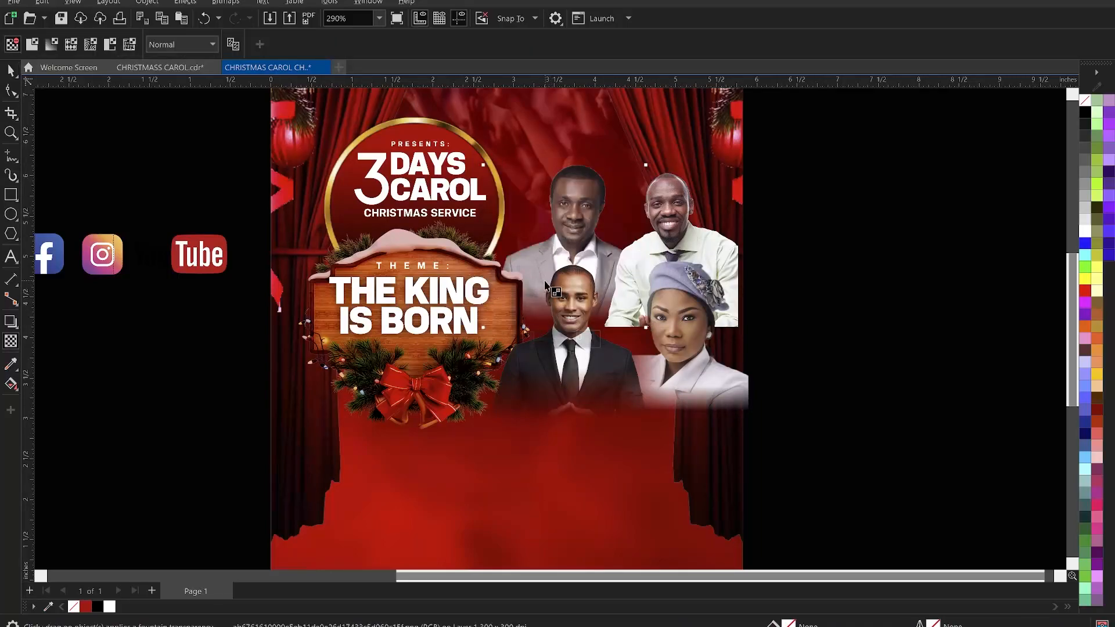
pyautogui.moveTo(542, 280); pyautogui.dragTo(511, 282)
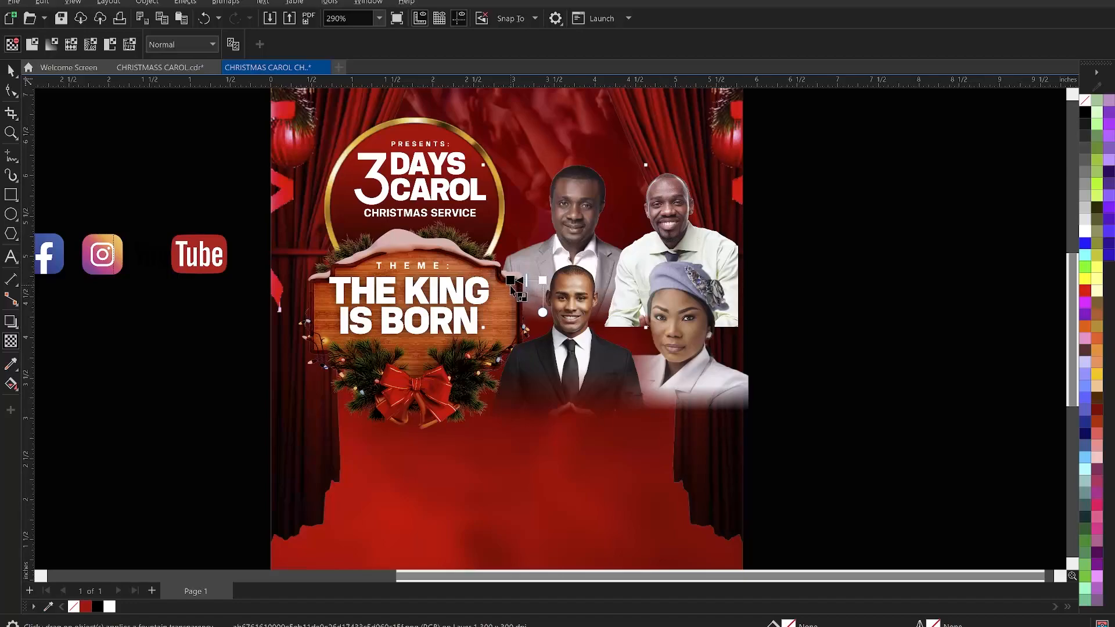
pyautogui.click(512, 283)
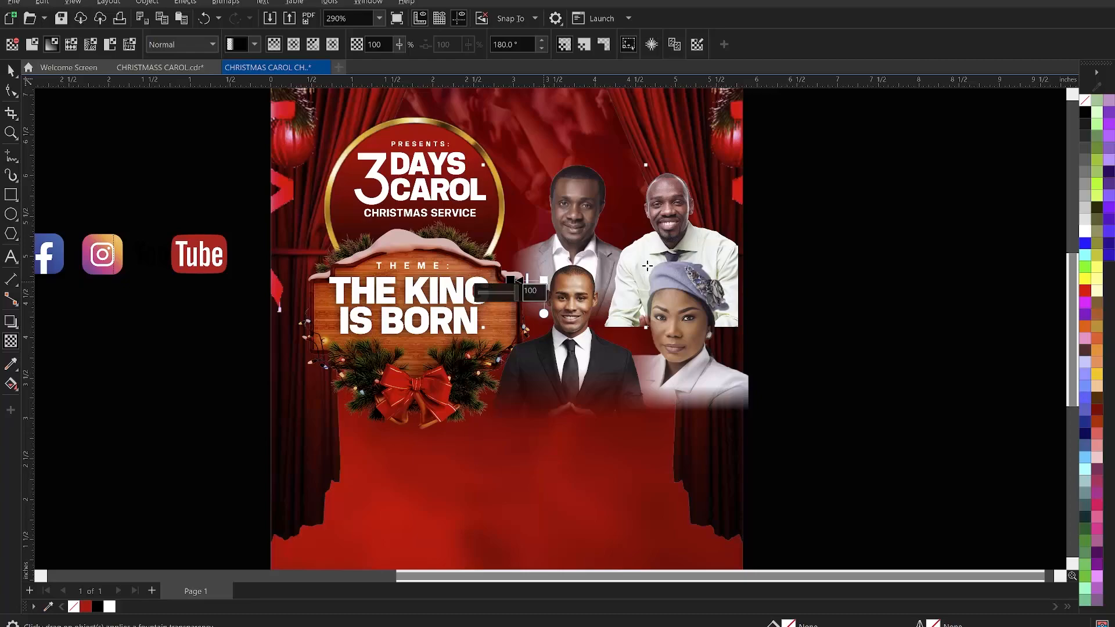
pyautogui.press('space')
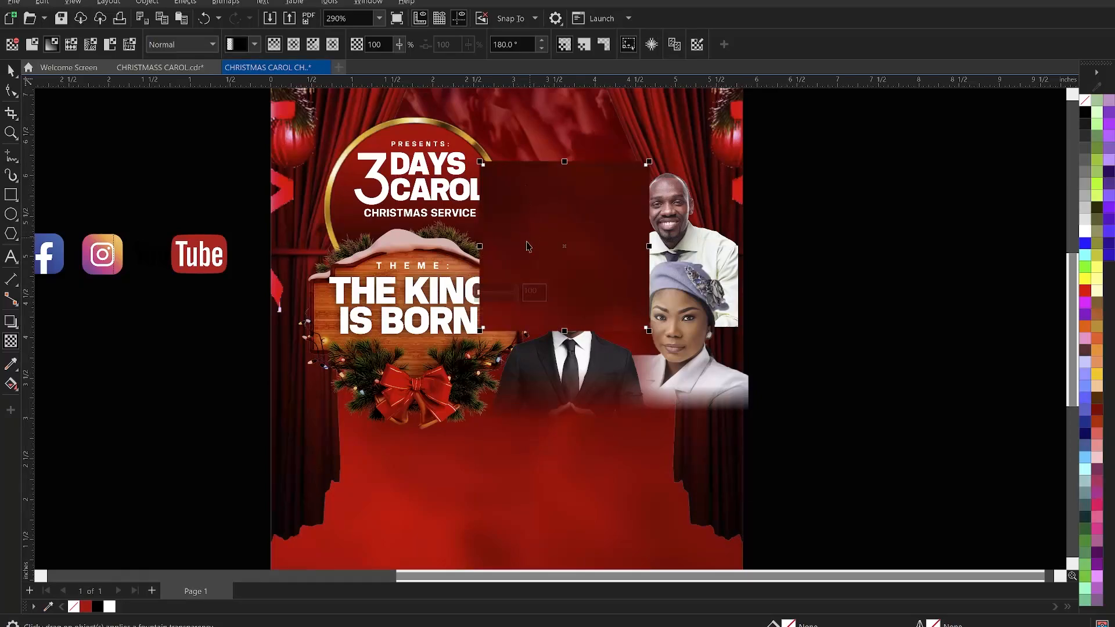
# - Enlarge the grey-suited guest photo slightly, to about 106%
pyautogui.moveTo(476, 338)
pyautogui.mouseDown()
pyautogui.moveTo(468, 343)
pyautogui.moveTo(479, 334)
pyautogui.mouseUp()
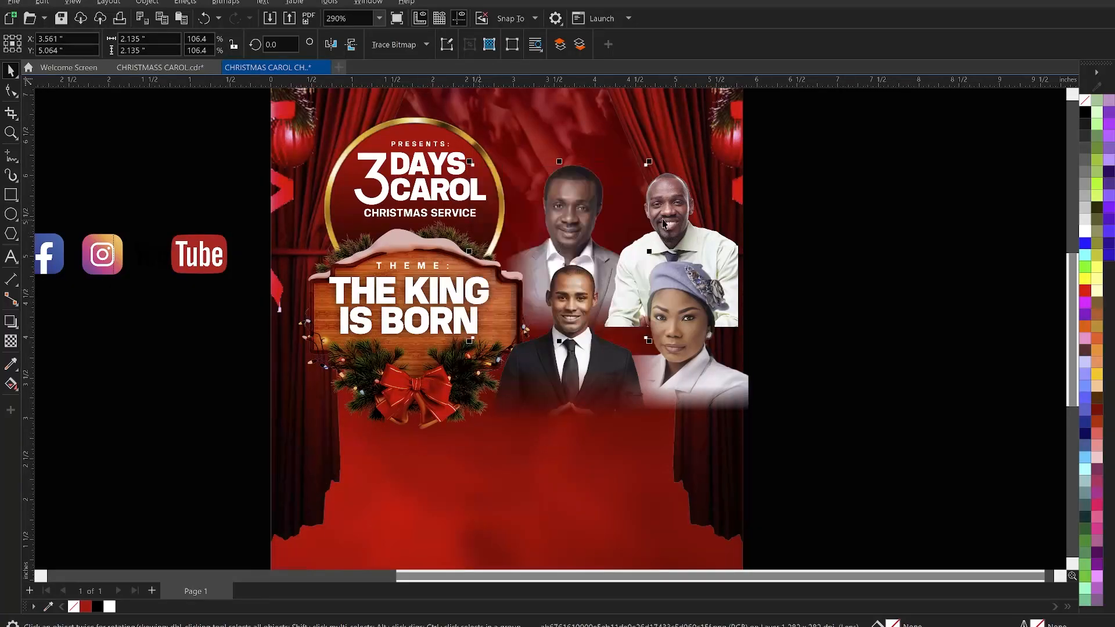
pyautogui.click(847, 226)
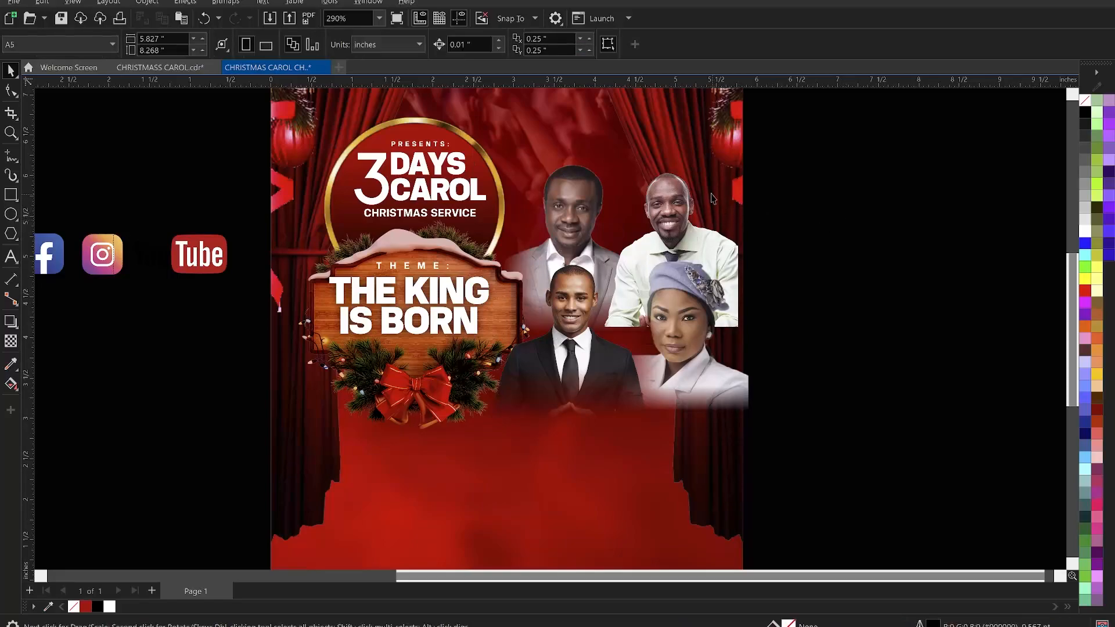
# - Apply a fountain transparency fading the bottom of the green-shirted guest photo
pyautogui.click(675, 183)
pyautogui.press('t')
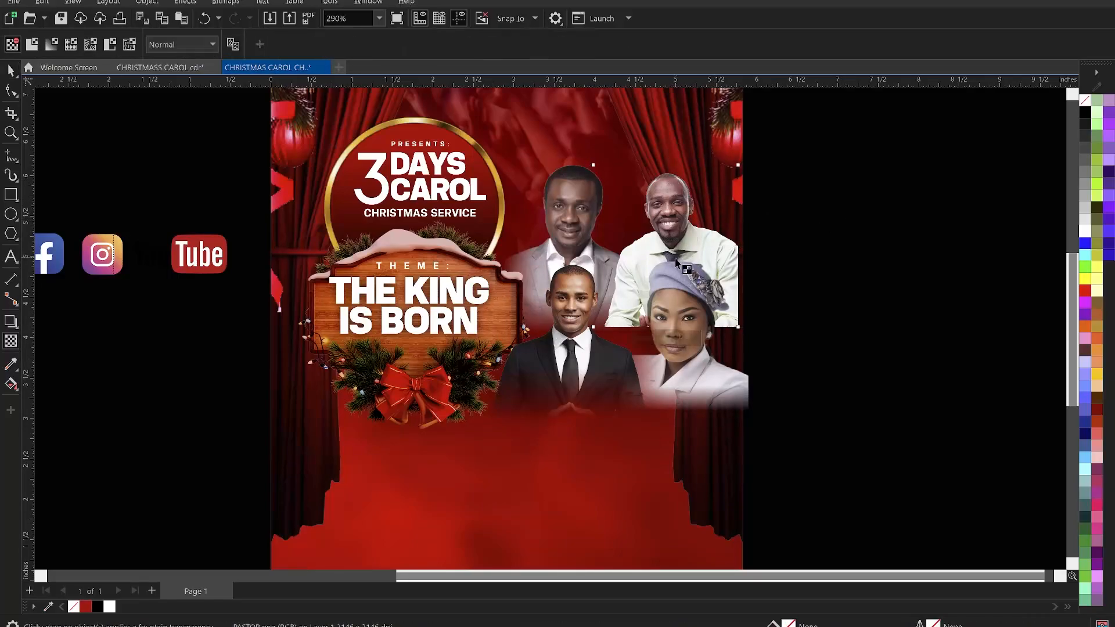
pyautogui.moveTo(672, 304)
pyautogui.mouseDown()
pyautogui.moveTo(673, 327)
pyautogui.moveTo(673, 288)
pyautogui.mouseUp()
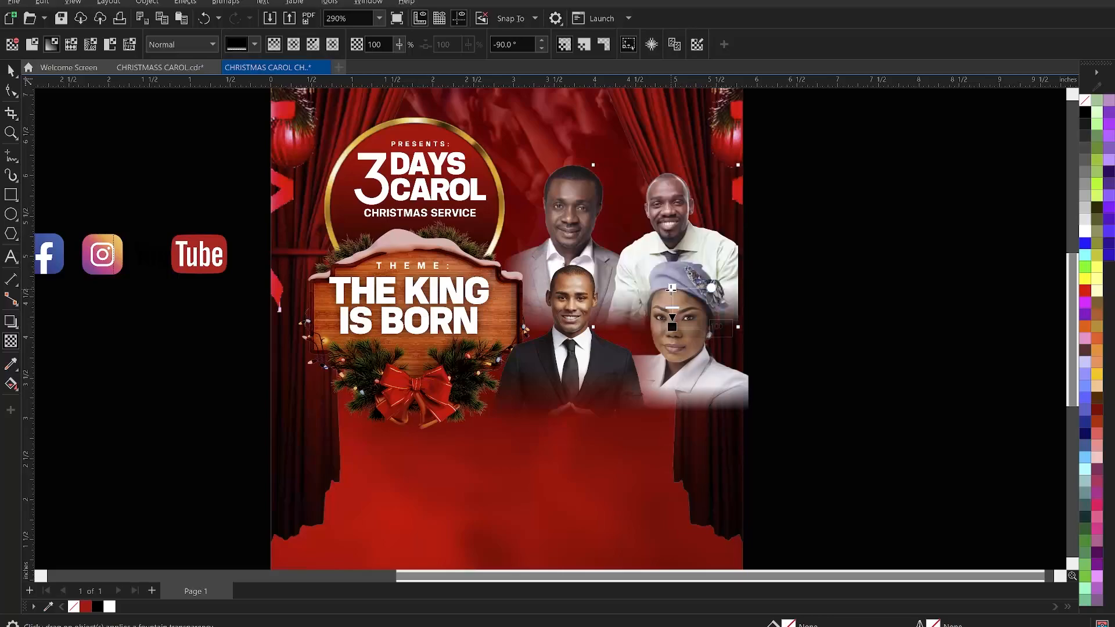
pyautogui.moveTo(673, 288); pyautogui.dragTo(672, 280)
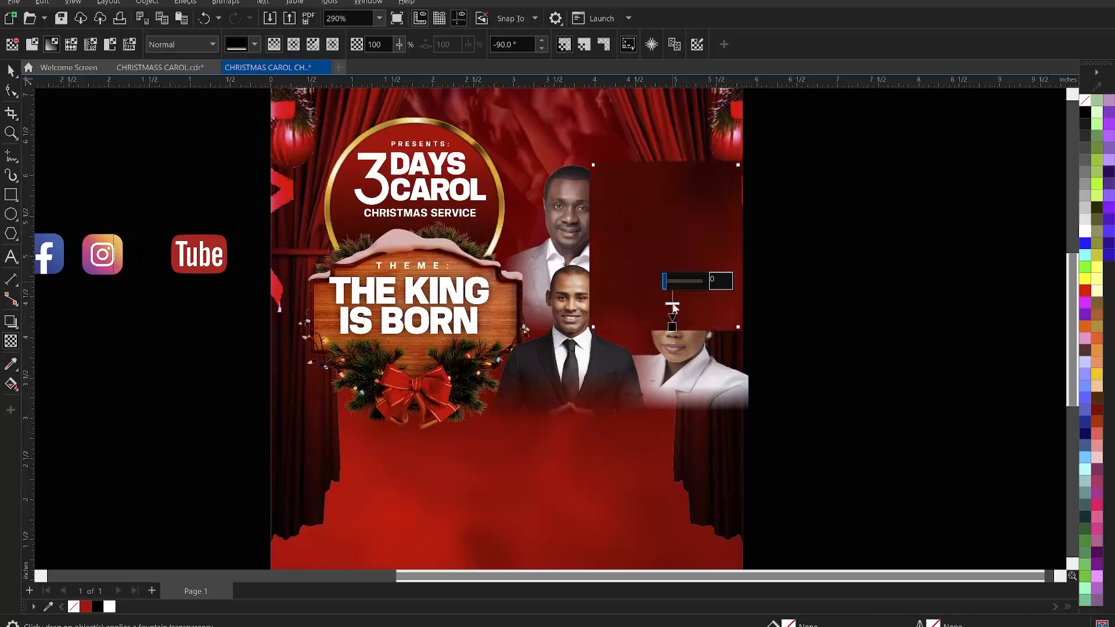
pyautogui.moveTo(672, 327); pyautogui.dragTo(673, 322)
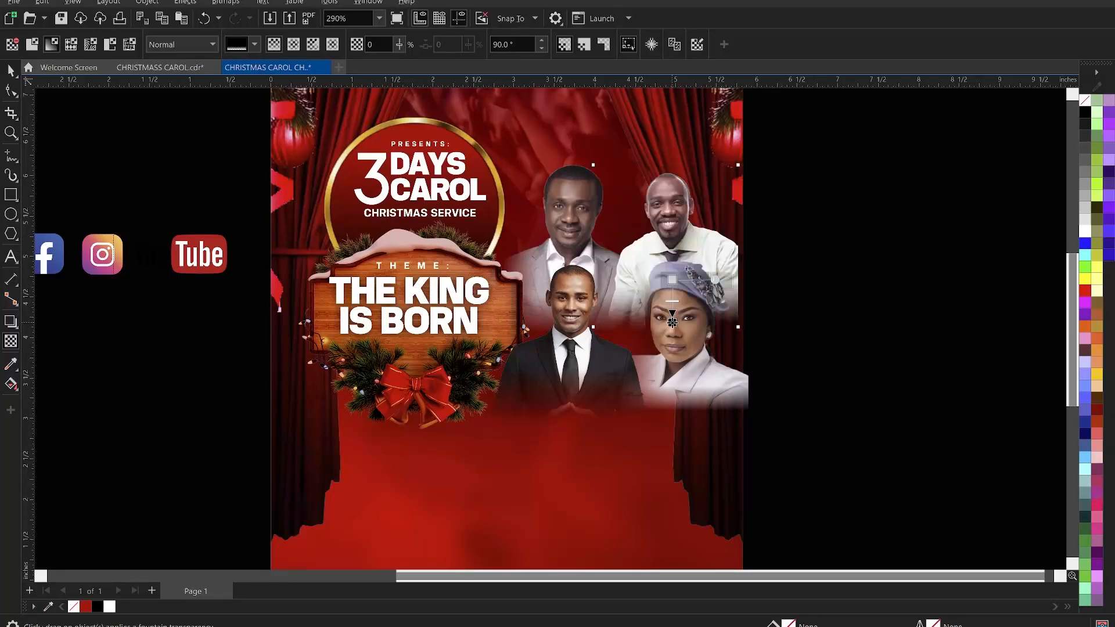
pyautogui.press('space')
pyautogui.click(796, 252)
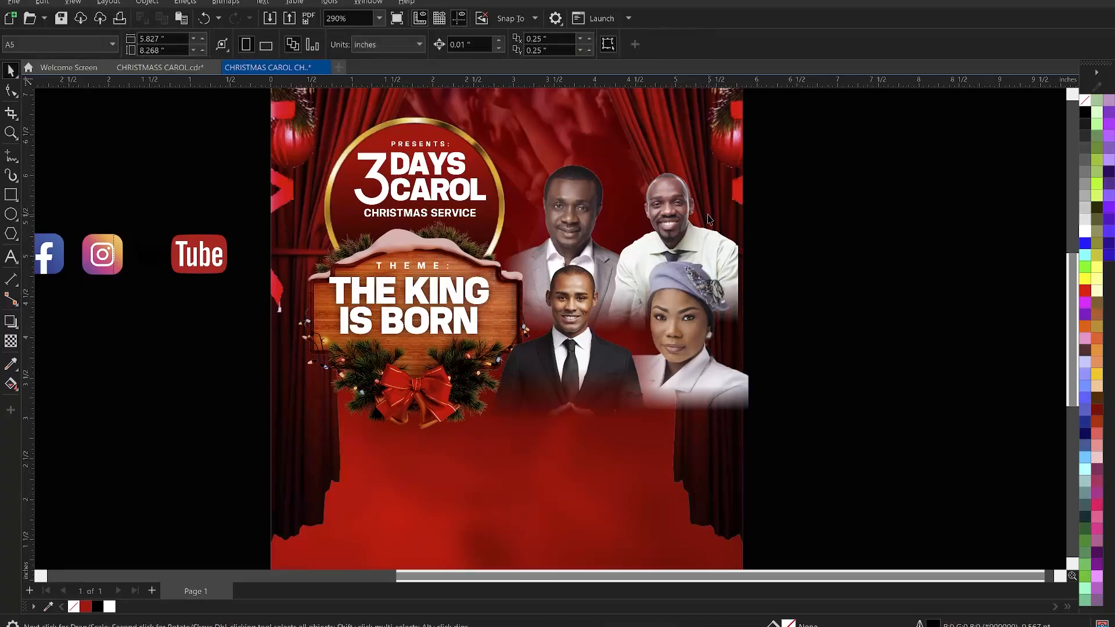
# - Enlarge the green-shirted guest photo very slightly
pyautogui.click(680, 207)
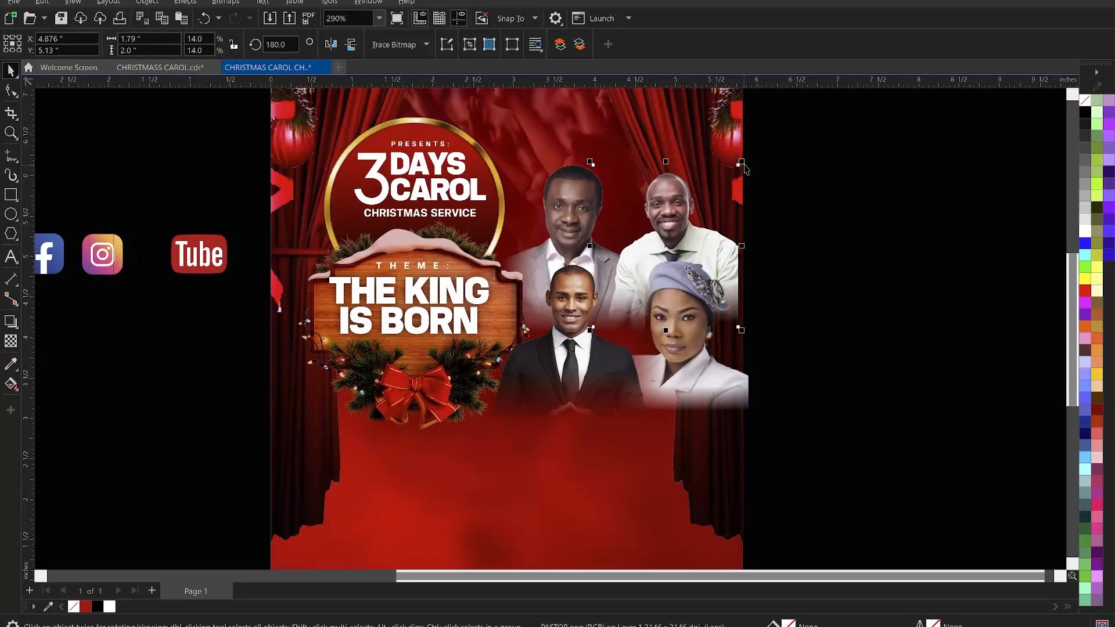
pyautogui.moveTo(742, 163); pyautogui.dragTo(741, 165)
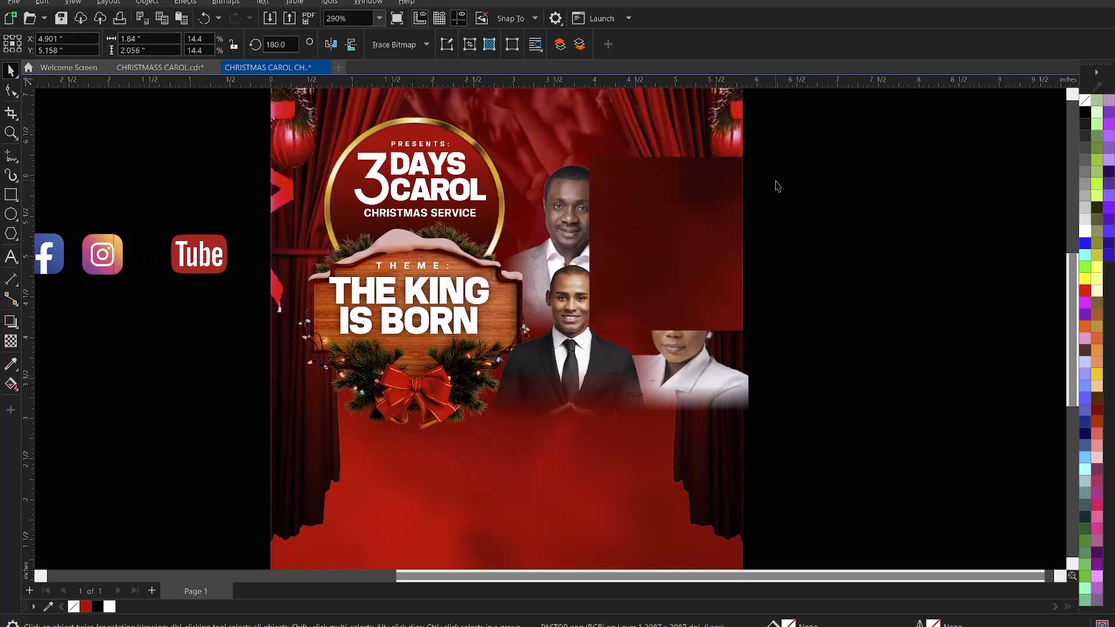
pyautogui.click(814, 192)
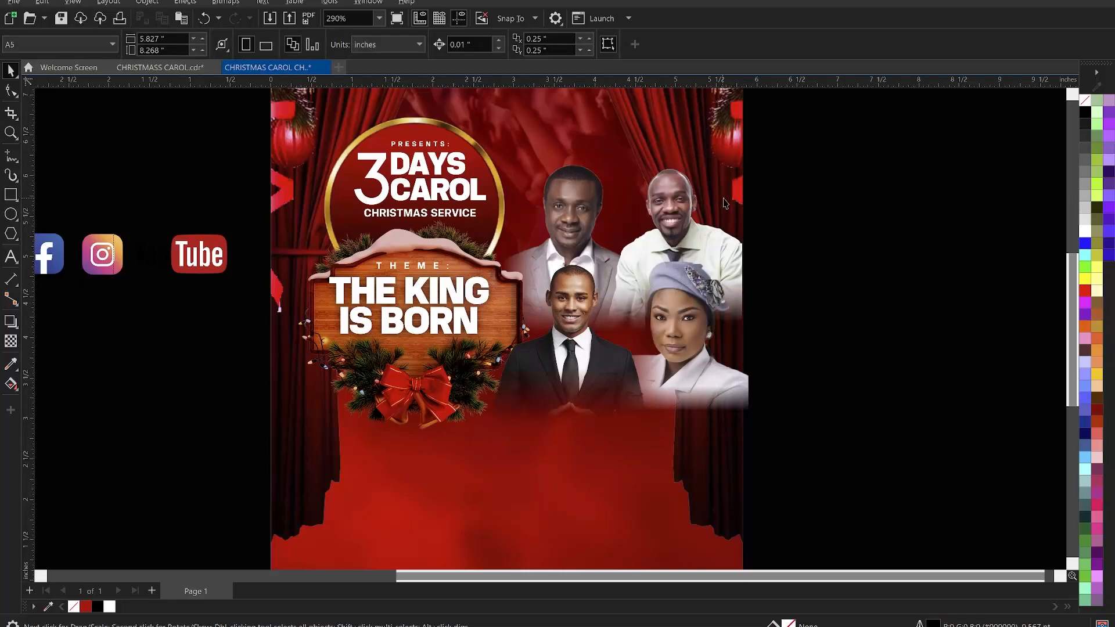
pyautogui.scroll(-2, 846, 241)
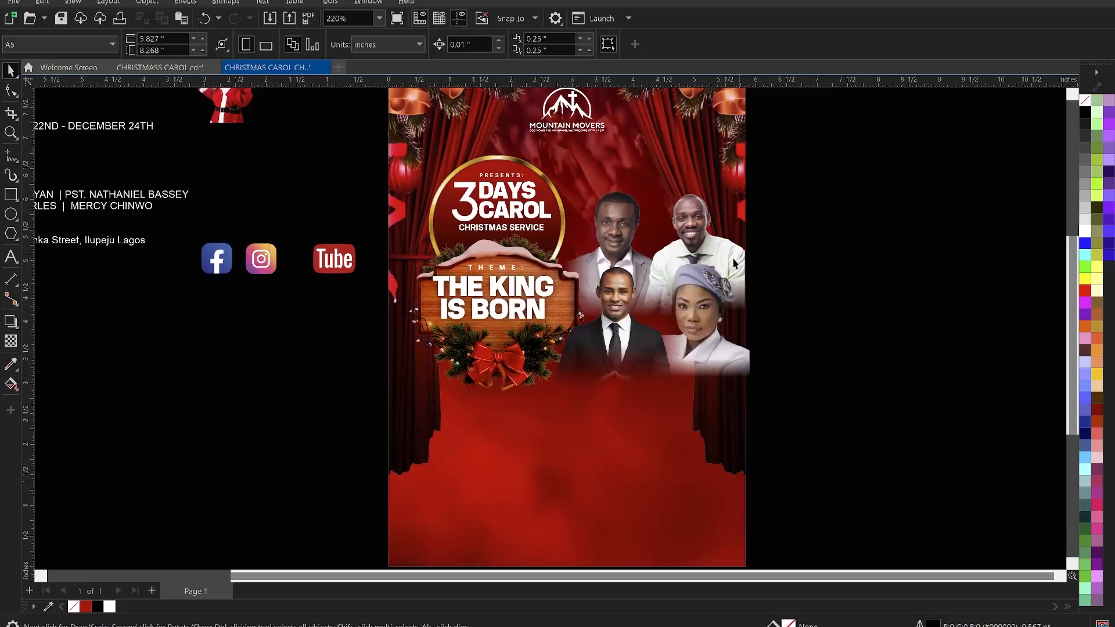
pyautogui.scroll(1, 682, 308)
pyautogui.scroll(-2, 667, 287)
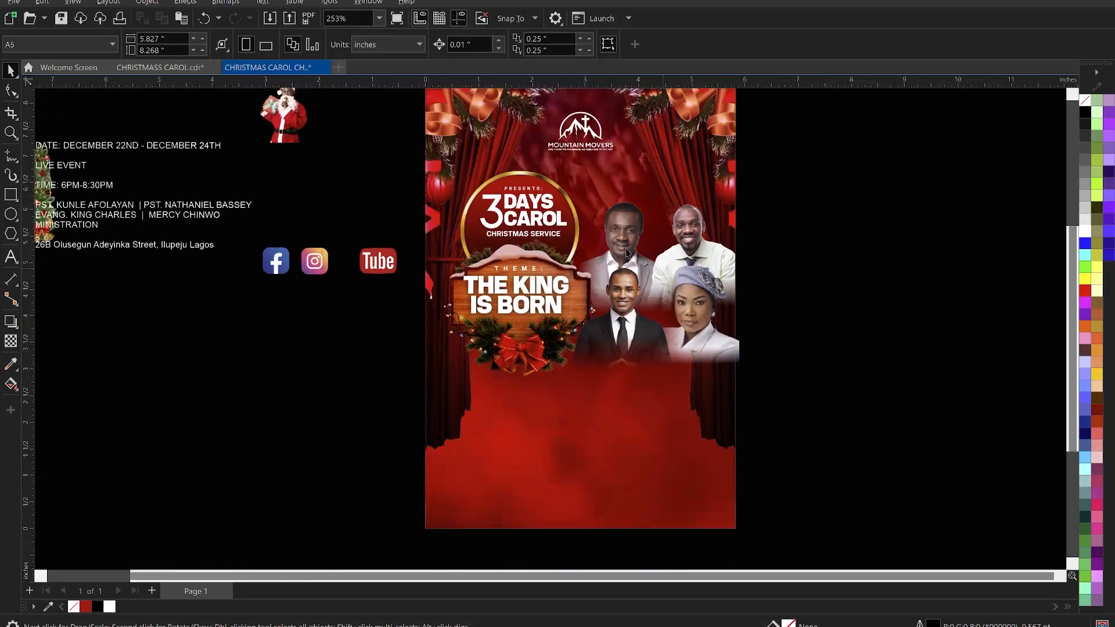
pyautogui.scroll(1, 608, 247)
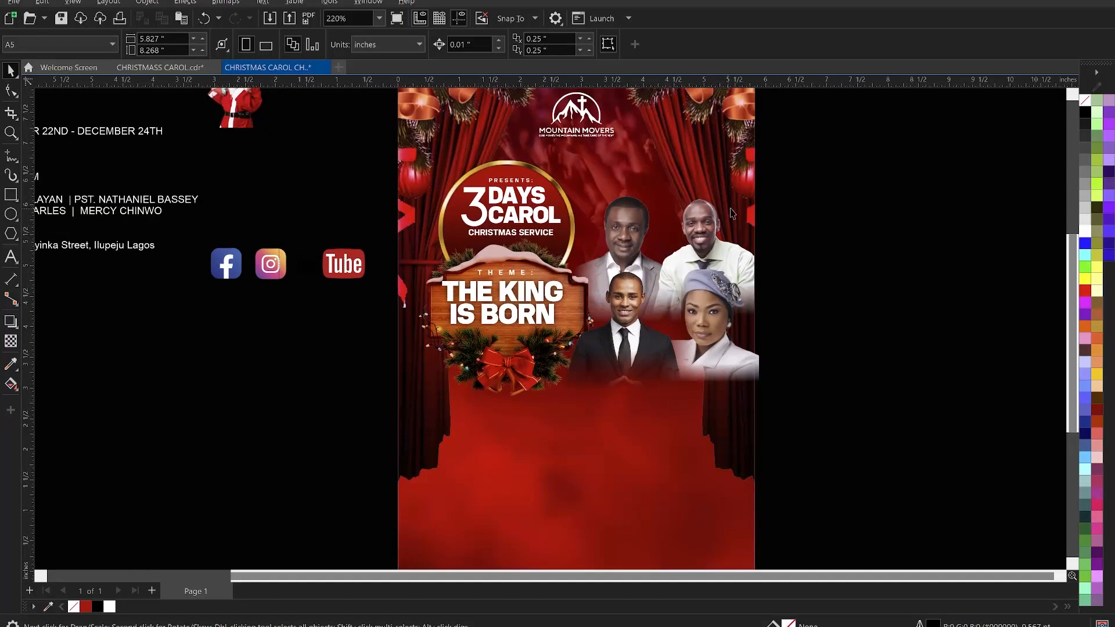
pyautogui.scroll(-2, 590, 209)
pyautogui.scroll(1, 587, 208)
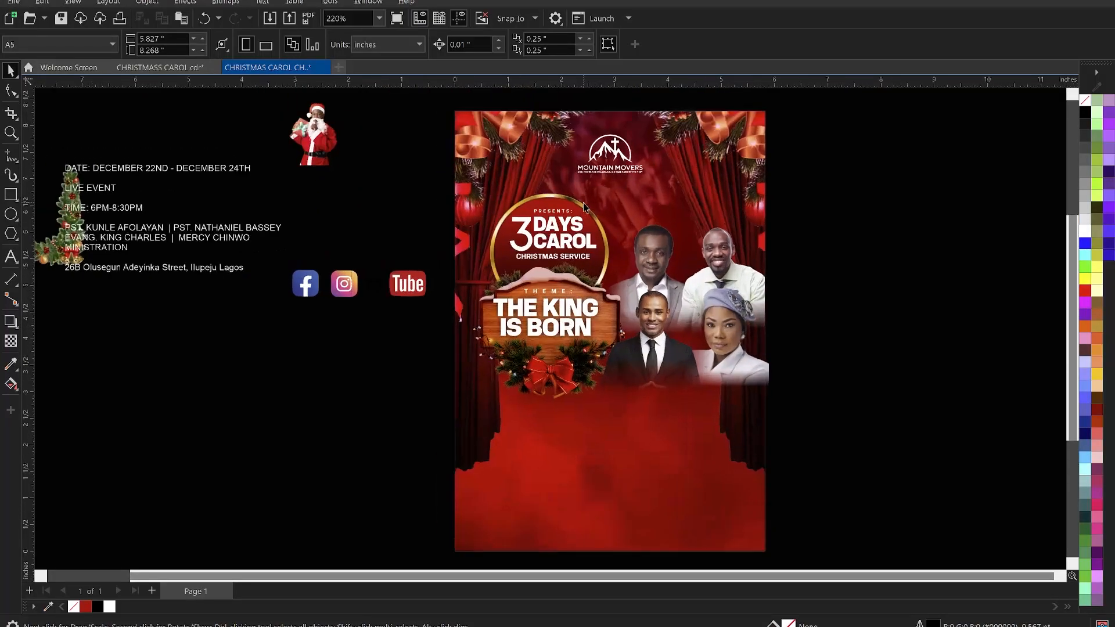
pyautogui.scroll(1, 691, 246)
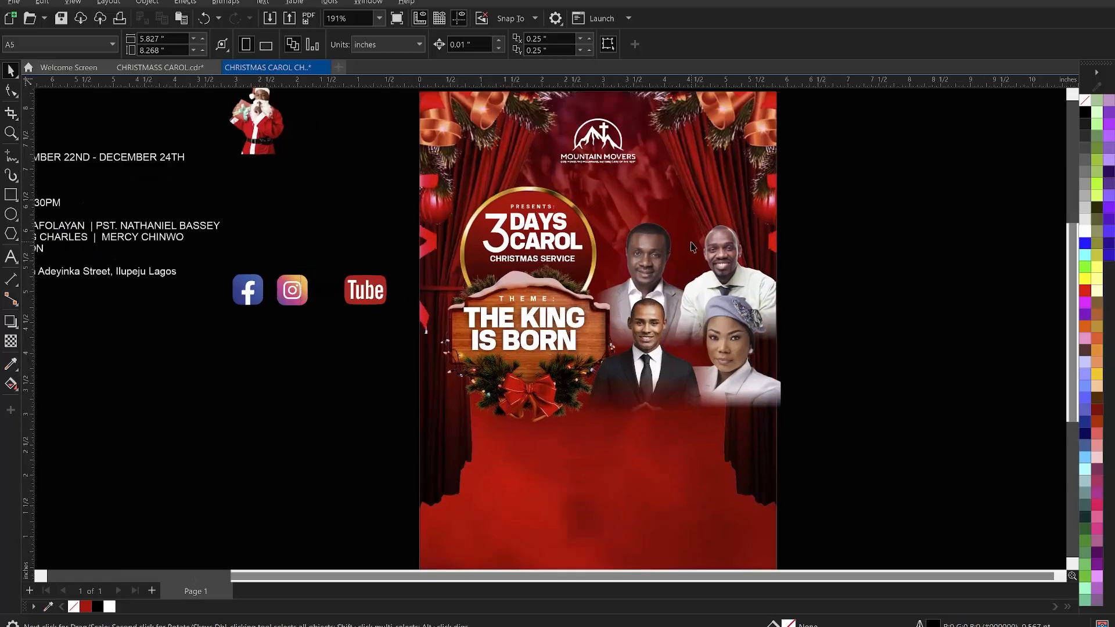
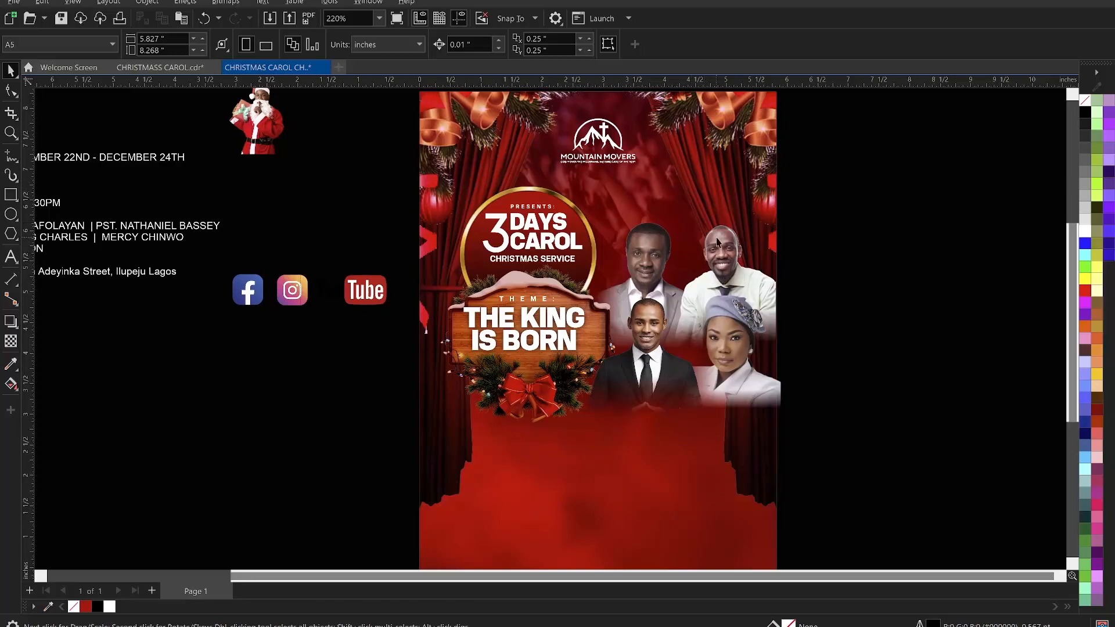
# - Apply a color balance to the black-suited guest photo: Cyan–Red 22, Magenta–Green -28, Yellow–Blue -28
pyautogui.click(735, 348)
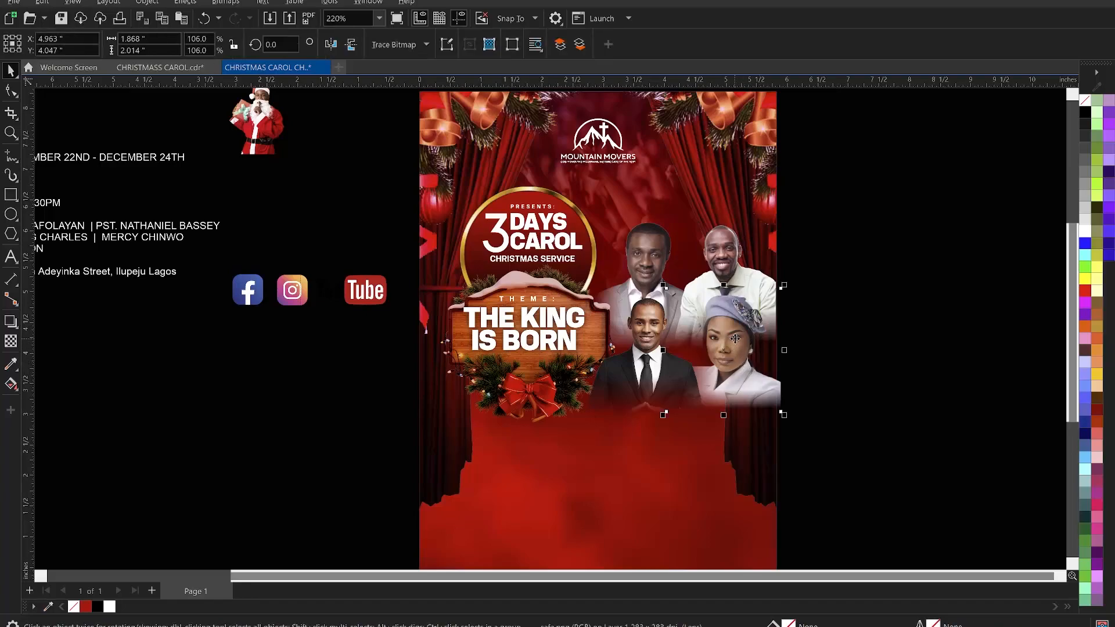
pyautogui.click(644, 380)
pyautogui.scroll(2, 645, 369)
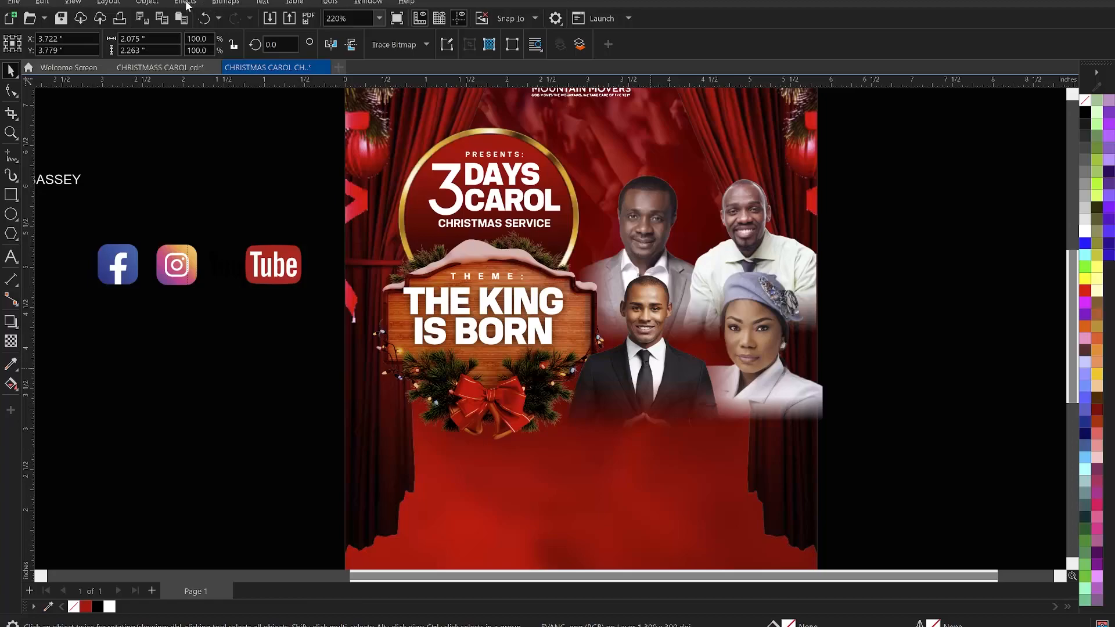
pyautogui.click(185, 3)
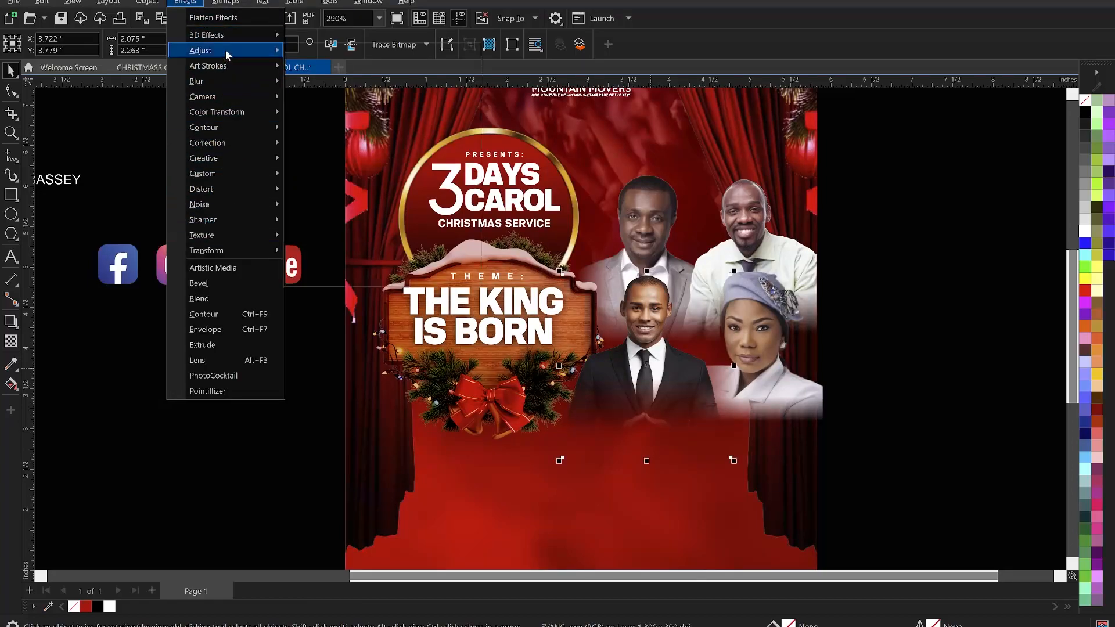
pyautogui.moveTo(228, 54)
pyautogui.click(331, 167)
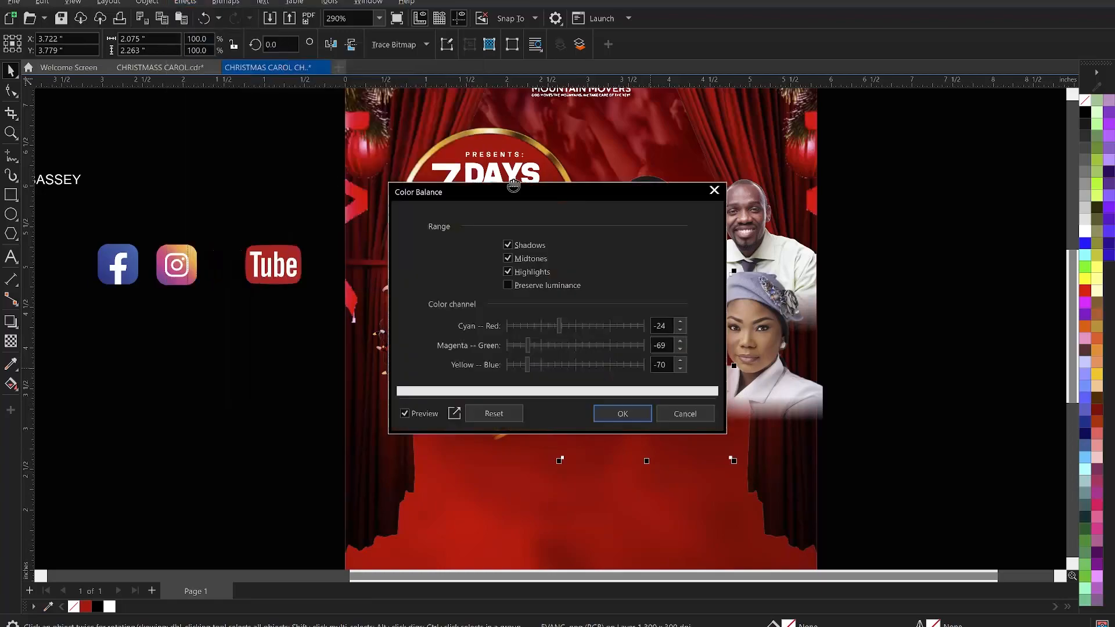
pyautogui.moveTo(613, 190); pyautogui.dragTo(319, 153)
pyautogui.moveTo(265, 281); pyautogui.dragTo(287, 281)
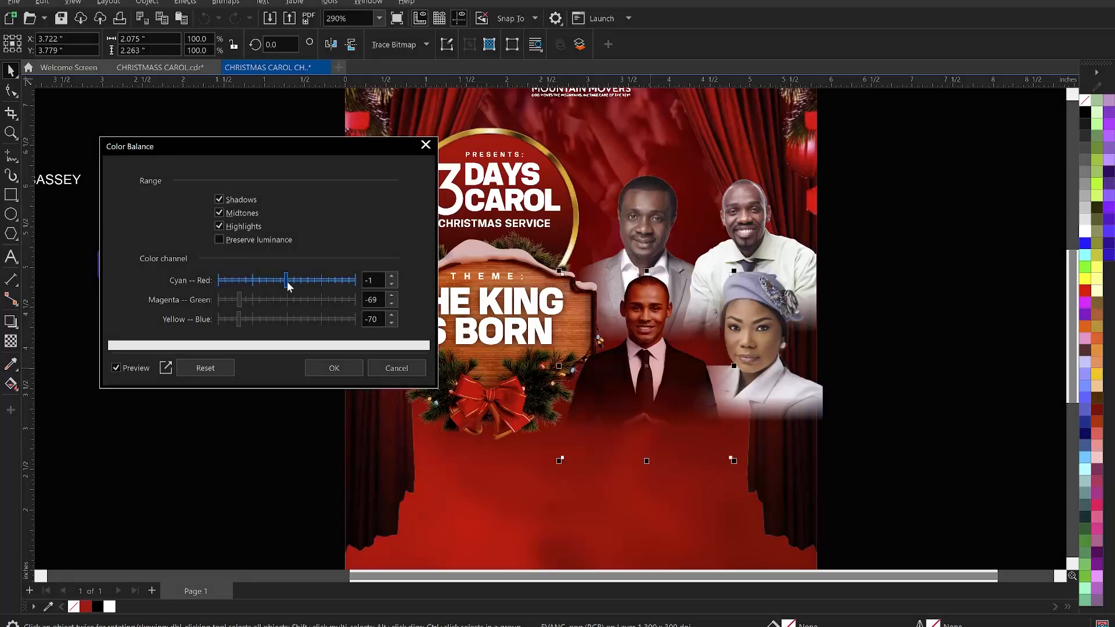
pyautogui.click(293, 278)
pyautogui.click(300, 278)
pyautogui.click(252, 299)
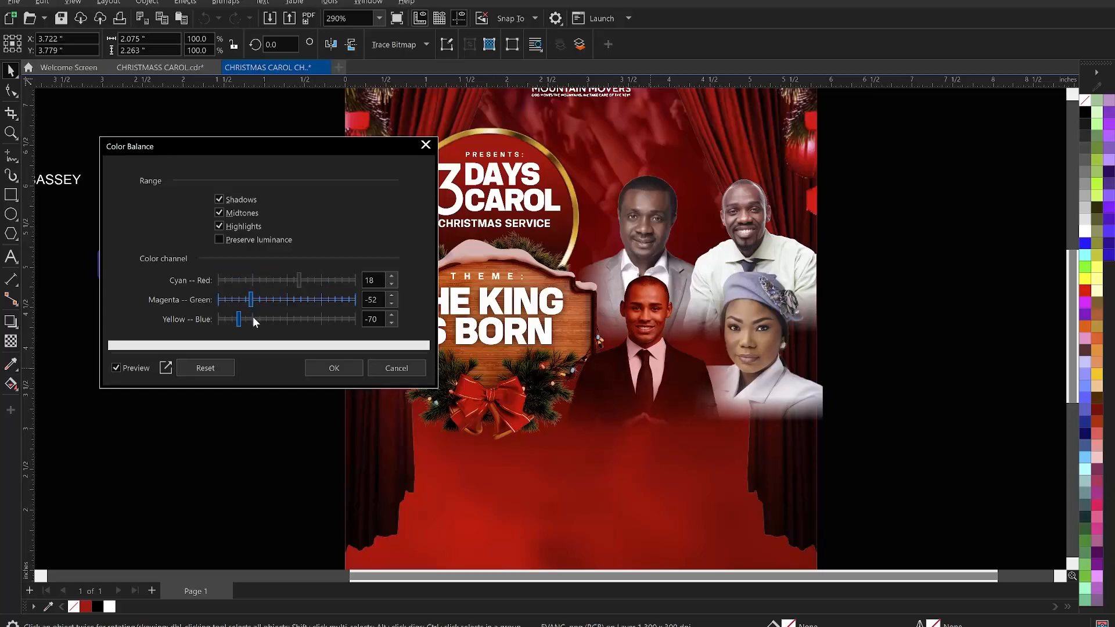
pyautogui.click(251, 318)
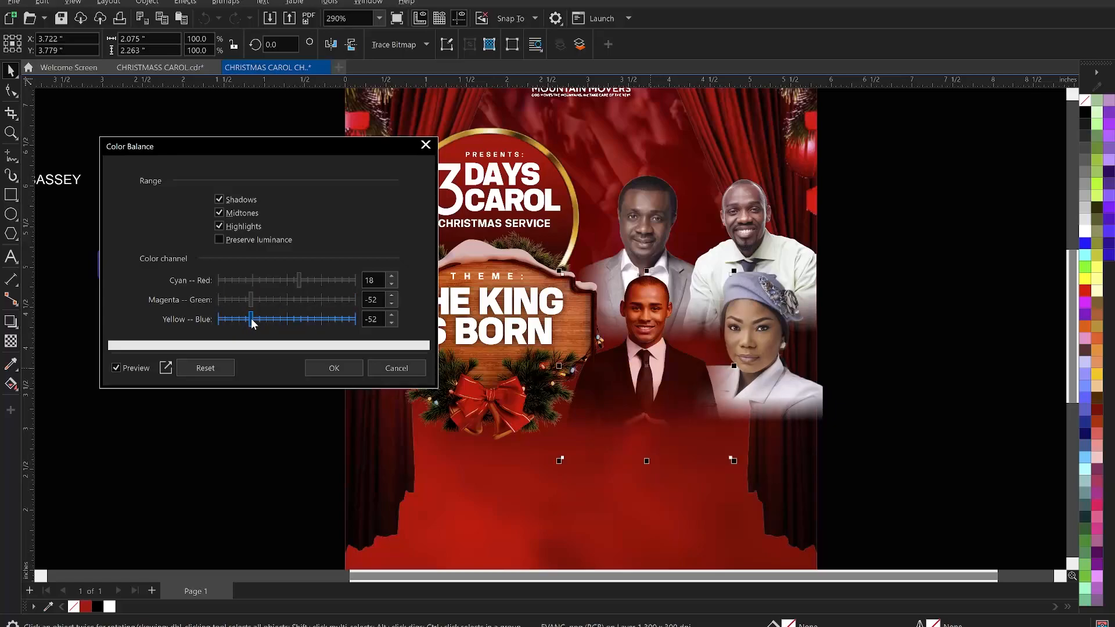
pyautogui.click(255, 300)
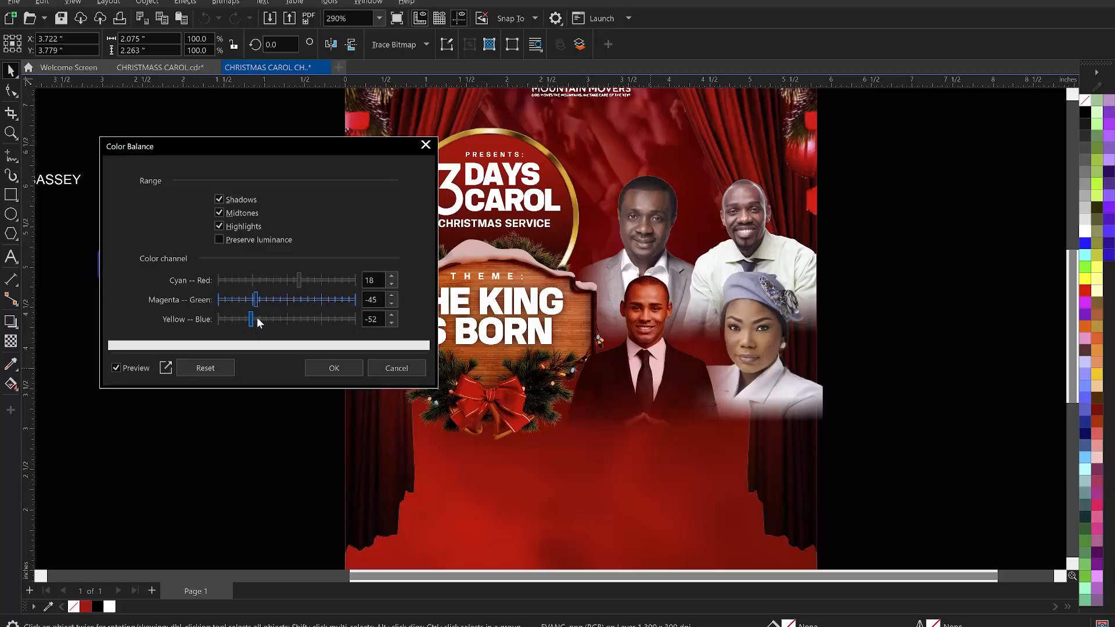
pyautogui.click(258, 316)
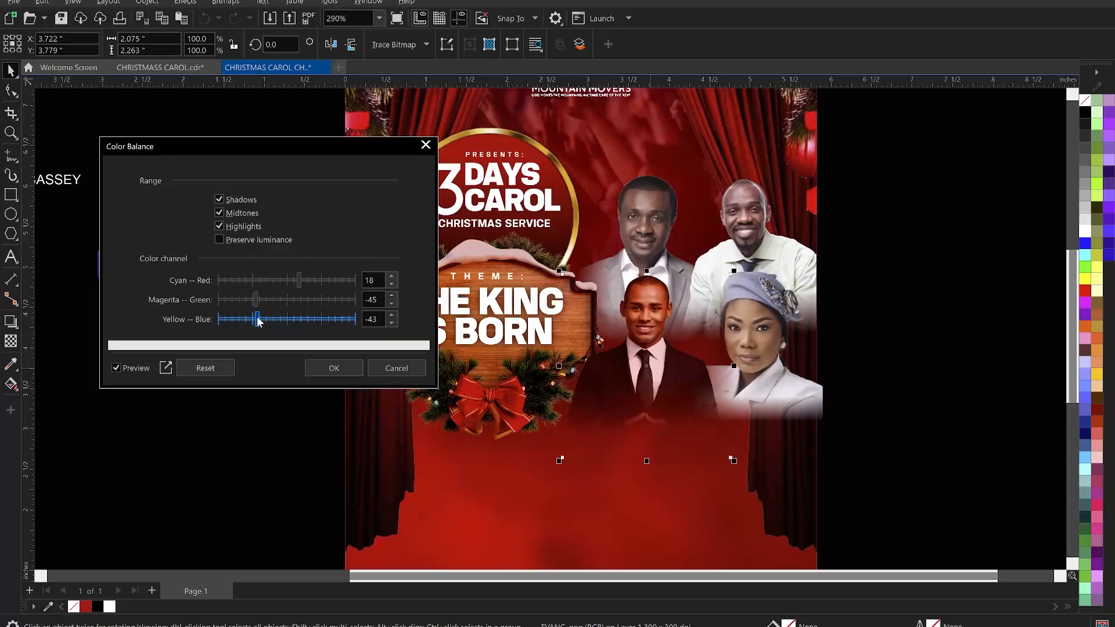
pyautogui.click(263, 299)
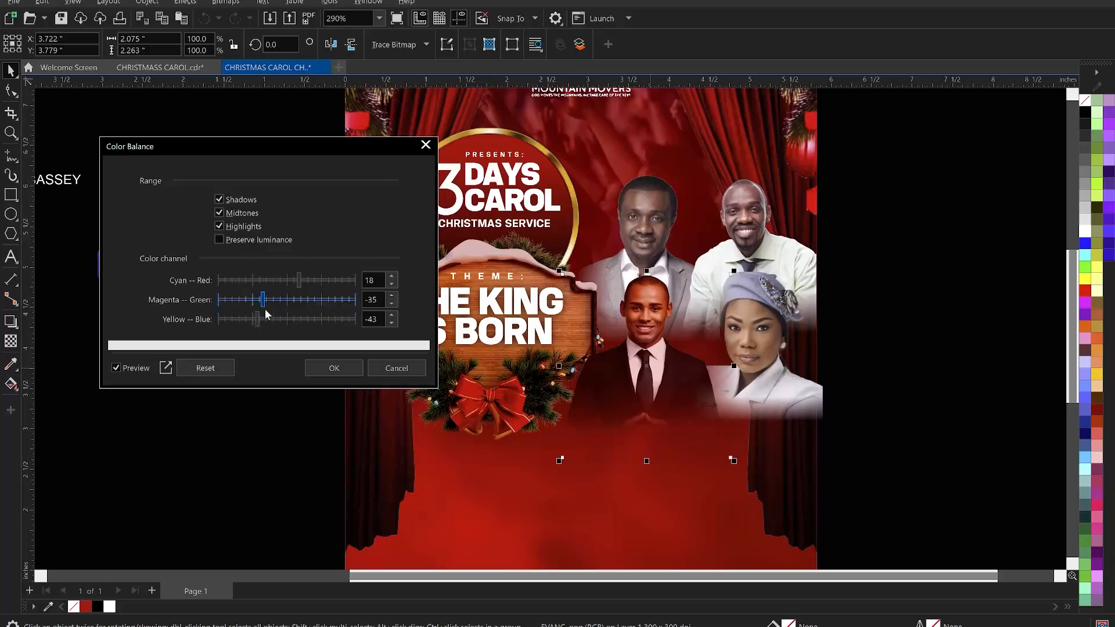
pyautogui.click(262, 318)
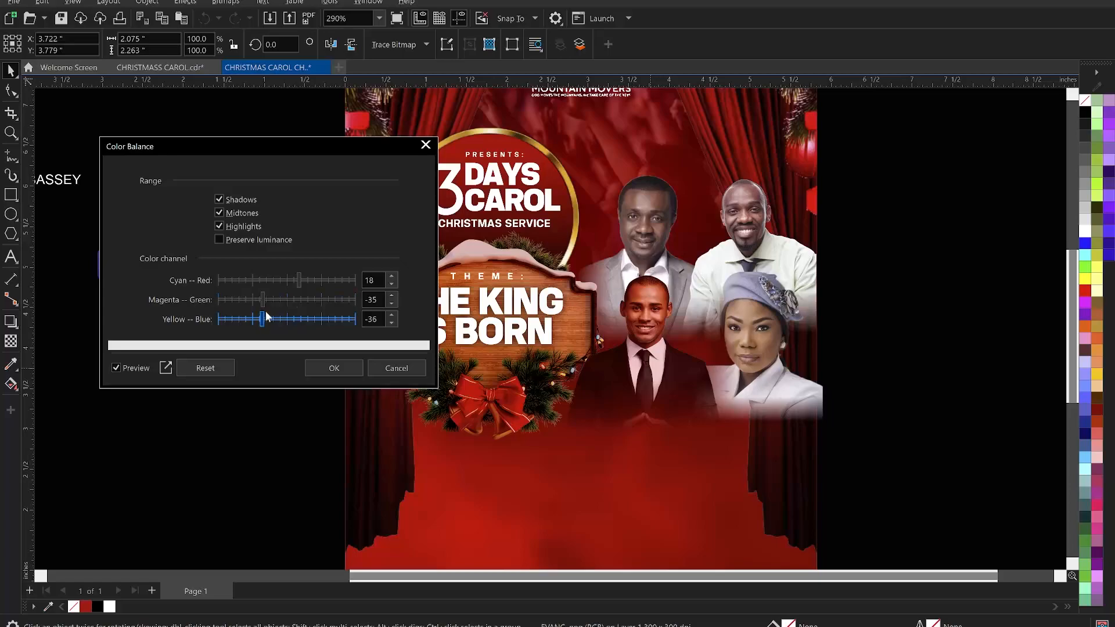
pyautogui.click(271, 299)
pyautogui.click(267, 318)
pyautogui.moveTo(271, 302); pyautogui.dragTo(268, 306)
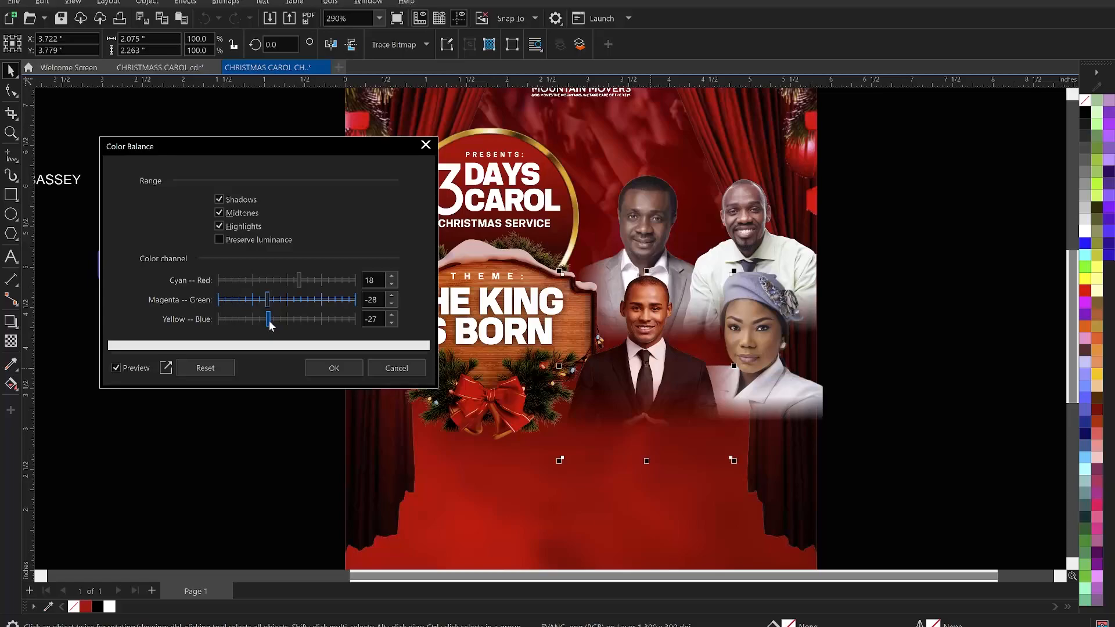
pyautogui.moveTo(268, 322); pyautogui.dragTo(267, 321)
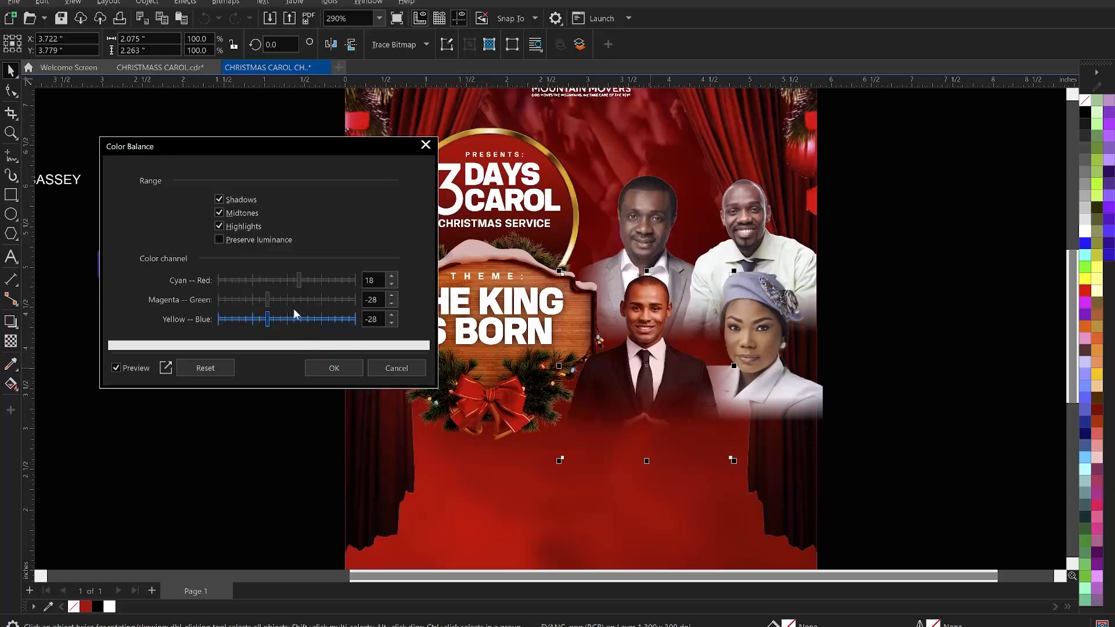
pyautogui.moveTo(300, 279); pyautogui.dragTo(302, 282)
pyautogui.click(342, 368)
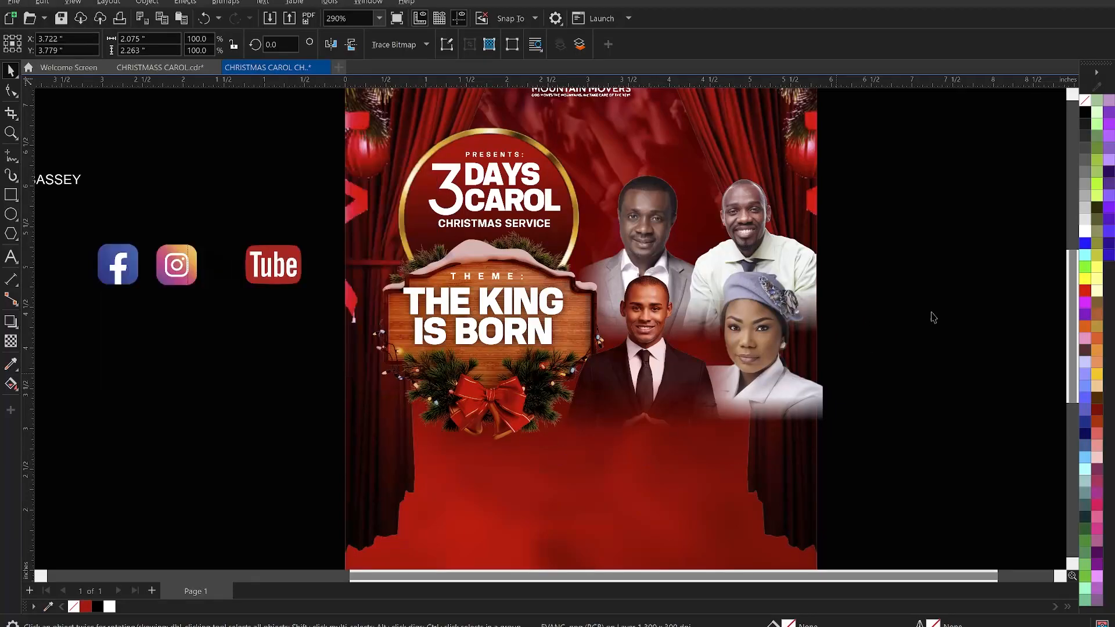
pyautogui.press('Escape')
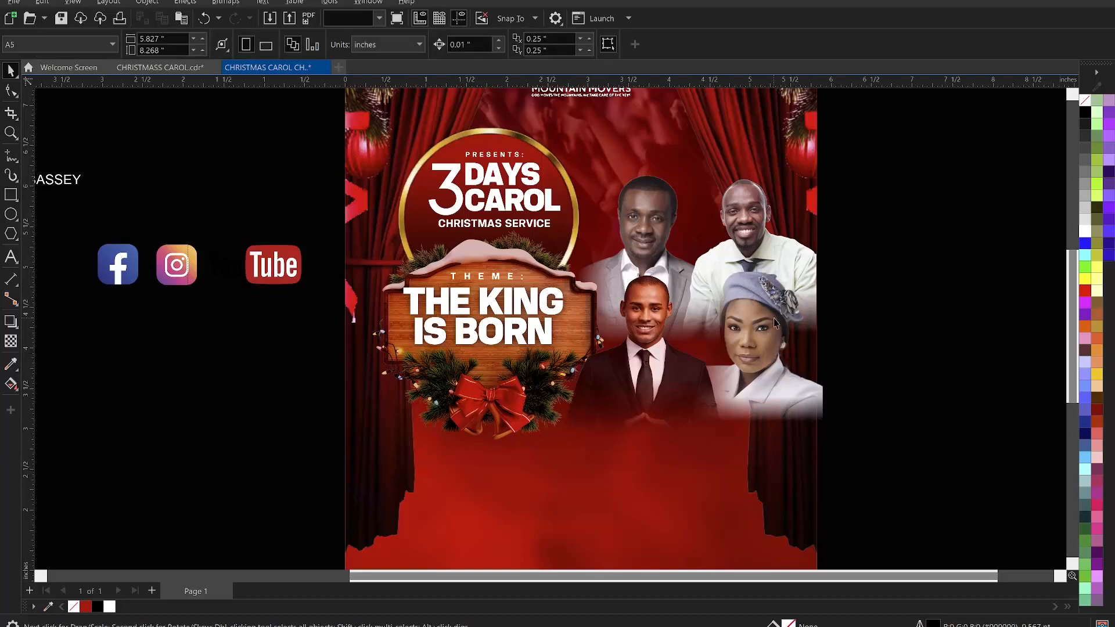
# - Apply a color balance to the female guest's photo with Cyan–Red raised to 35
pyautogui.click(763, 301)
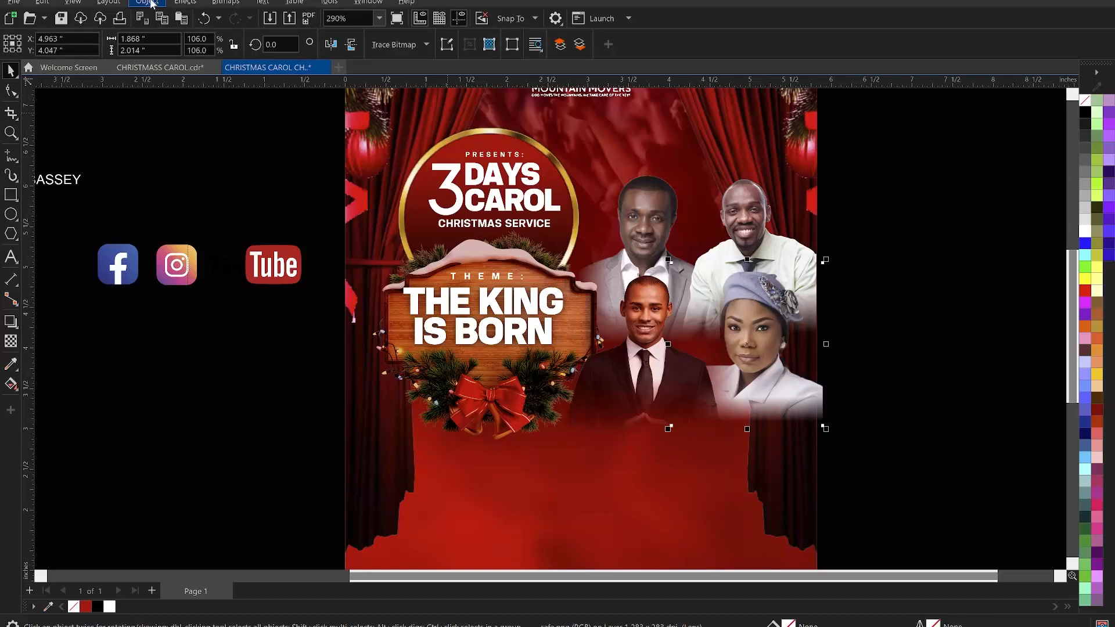
pyautogui.click(176, 4)
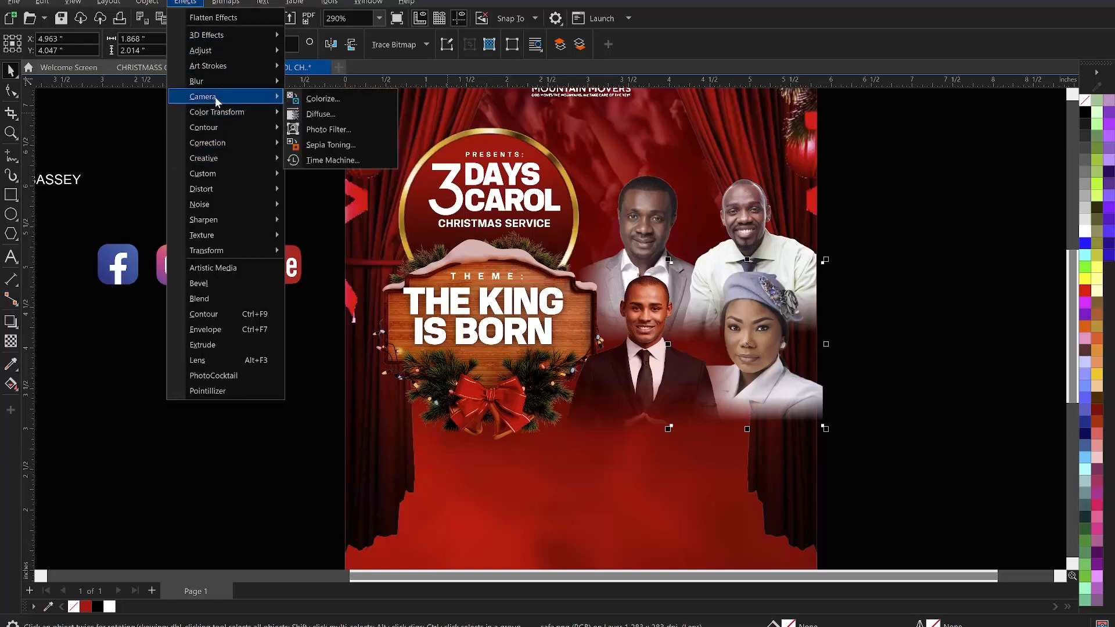
pyautogui.moveTo(223, 50)
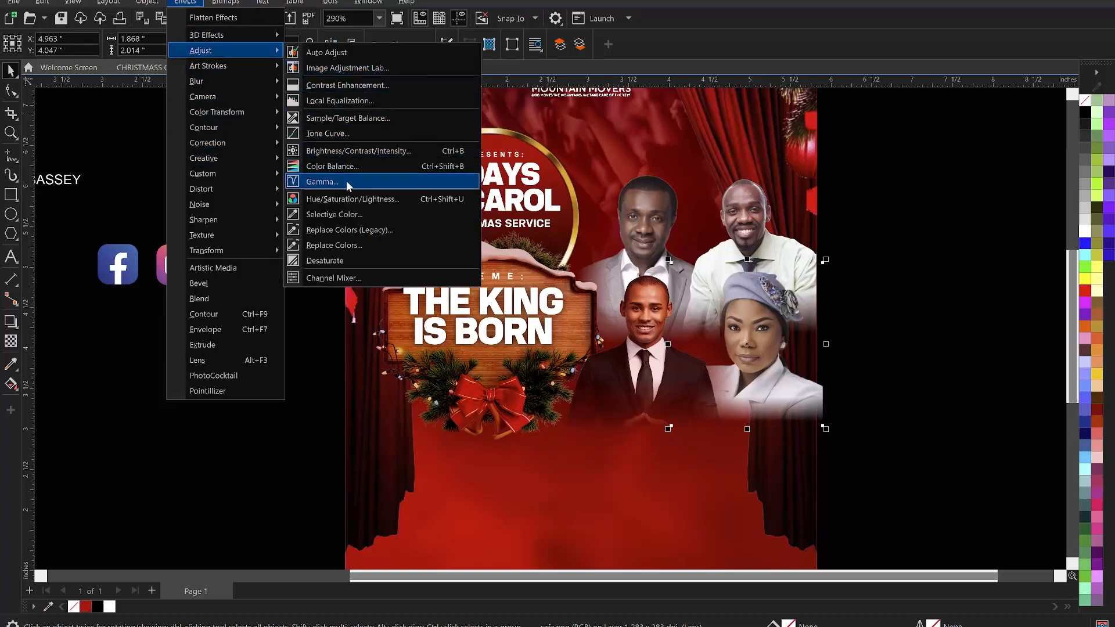
pyautogui.click(340, 166)
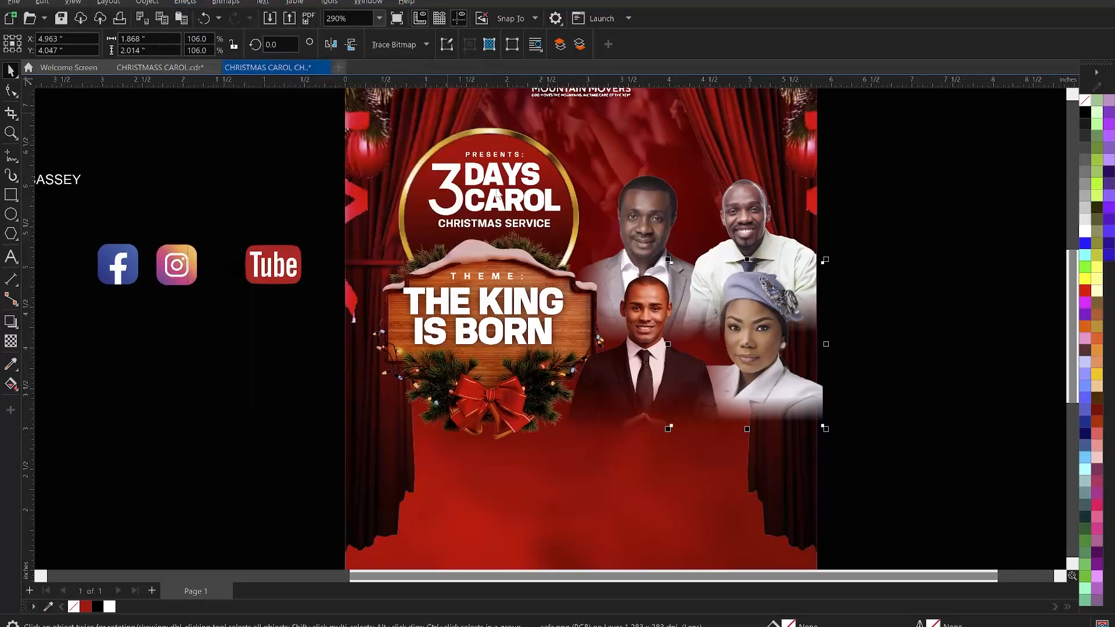
pyautogui.moveTo(586, 192); pyautogui.dragTo(458, 166)
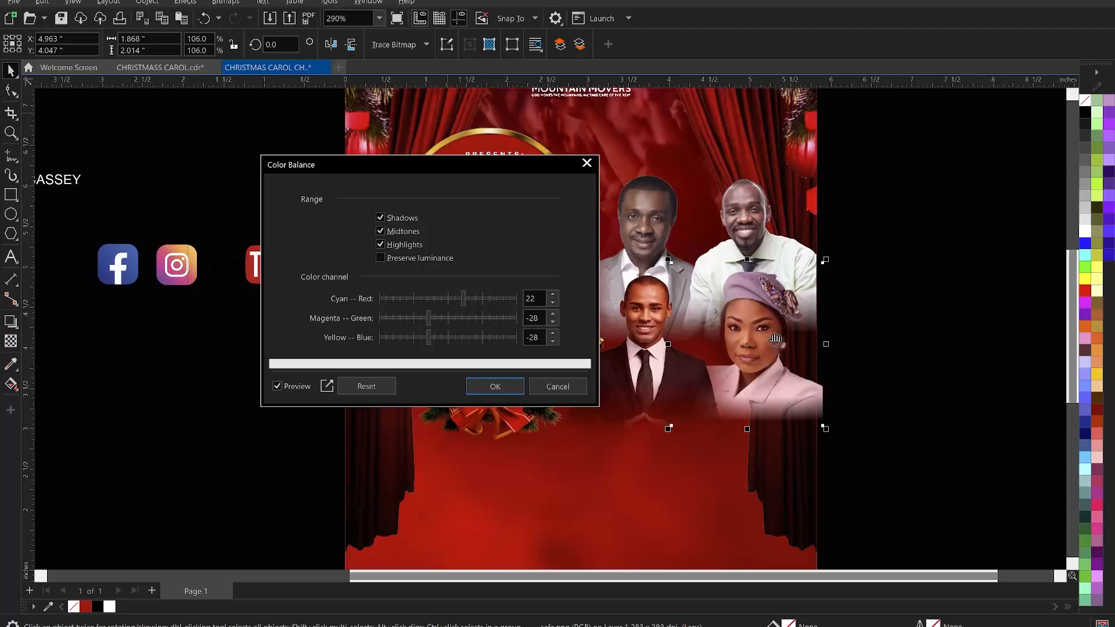
pyautogui.click(472, 297)
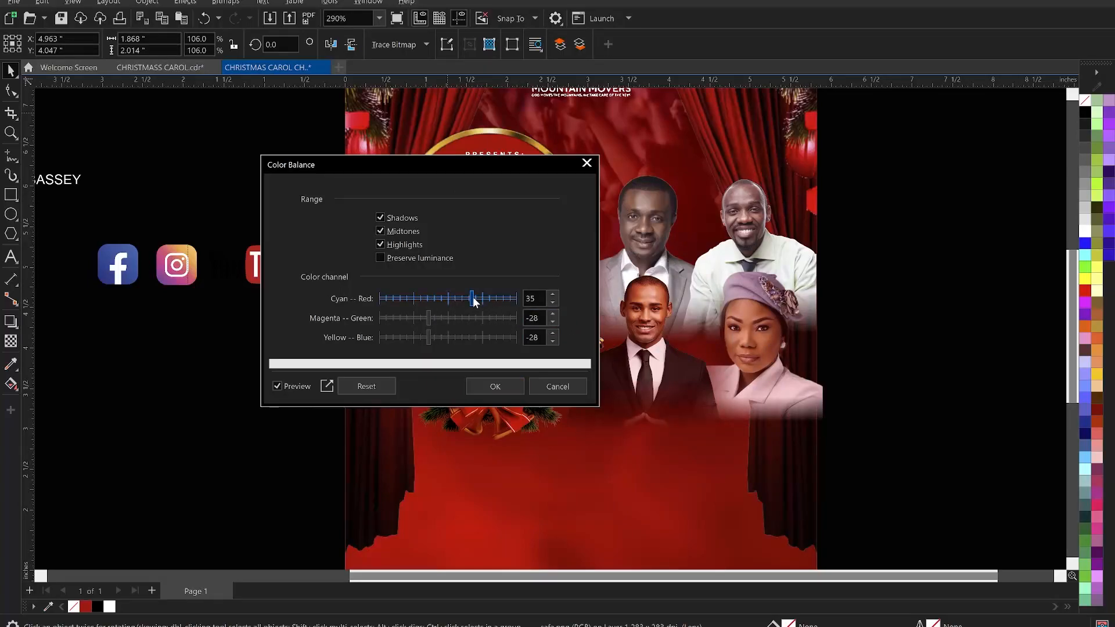
pyautogui.click(510, 388)
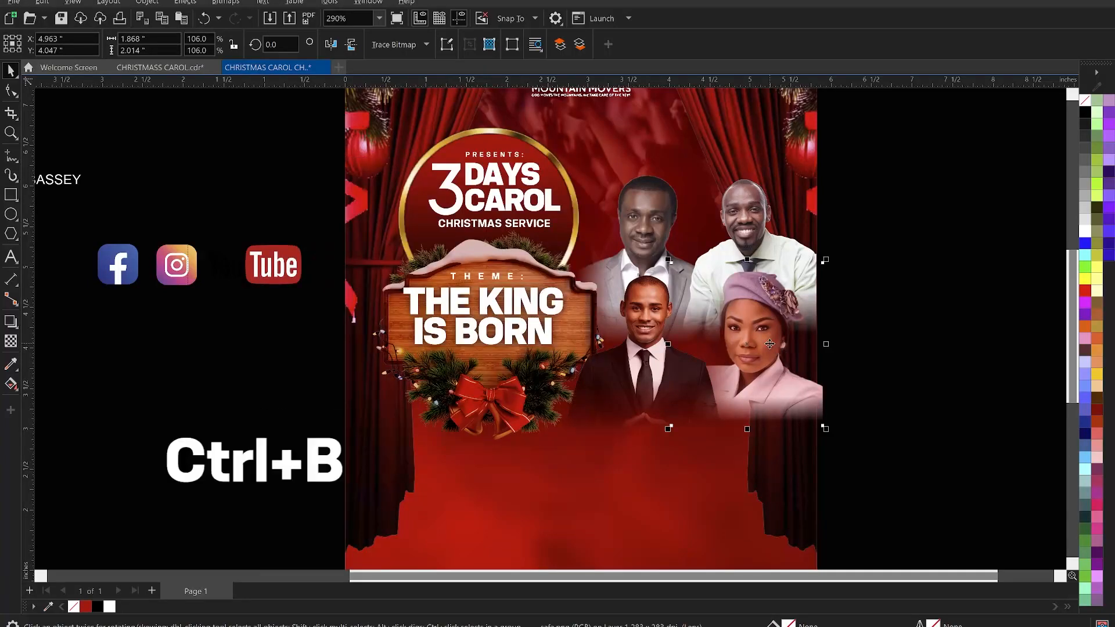
# - Set the female guest photo's brightness to 16, contrast to 49 and intensity to -15
pyautogui.hotkey('ctrl', 'b')
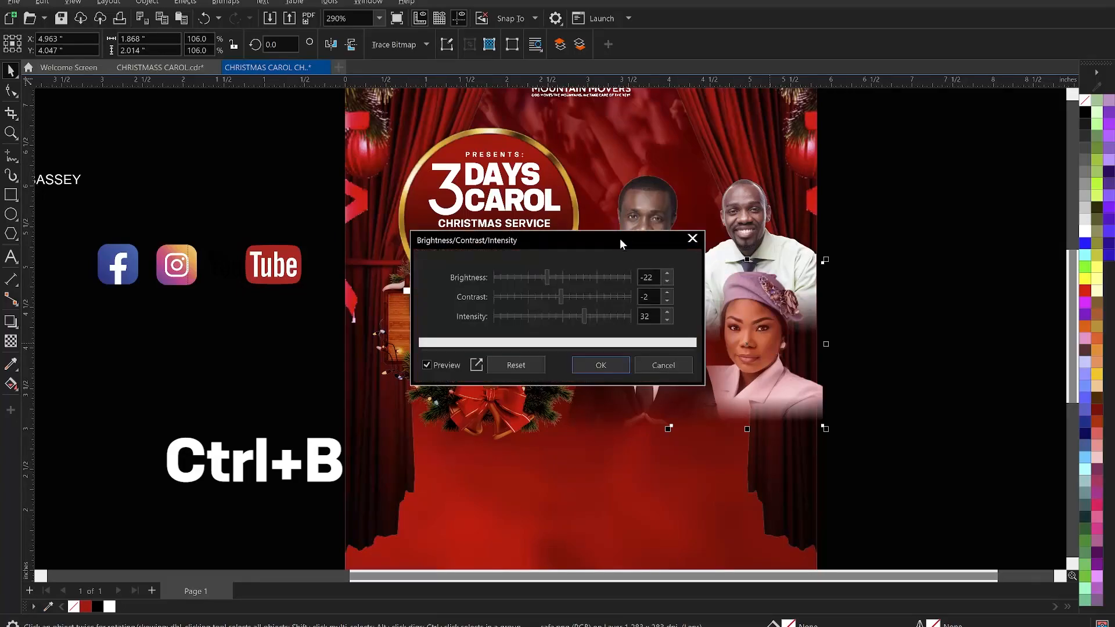
pyautogui.moveTo(619, 238); pyautogui.dragTo(478, 254)
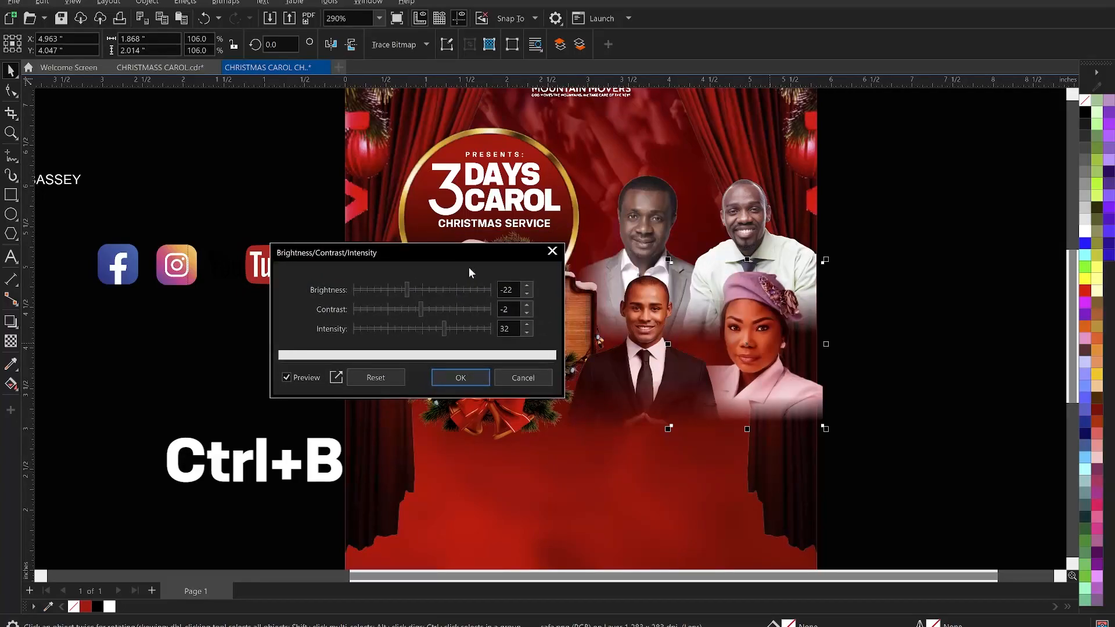
pyautogui.click(366, 378)
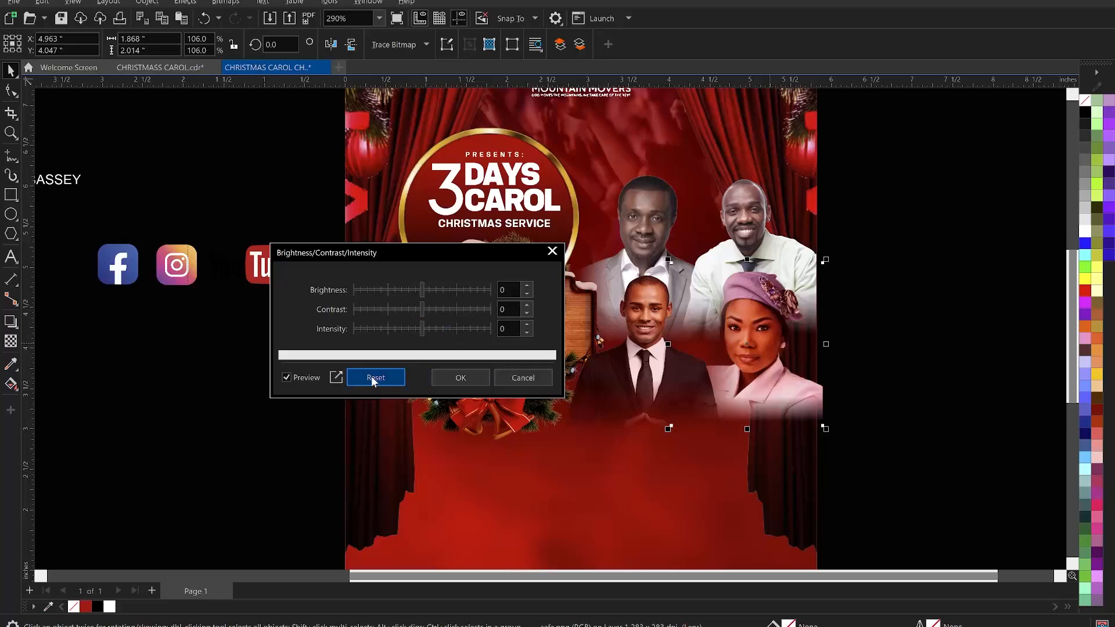
pyautogui.click(431, 290)
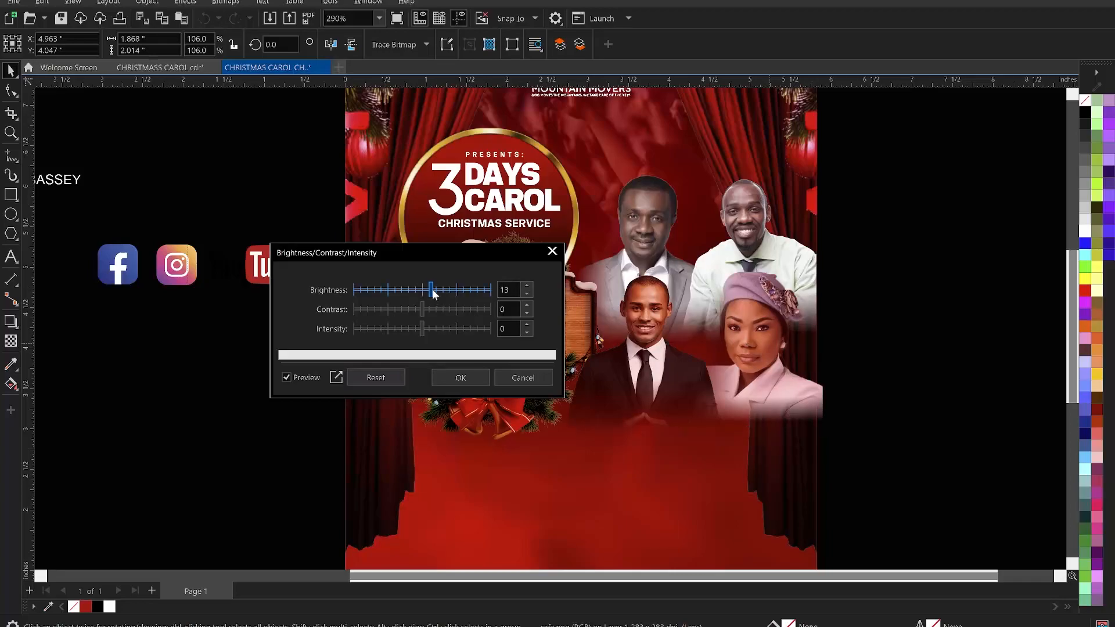
pyautogui.click(423, 289)
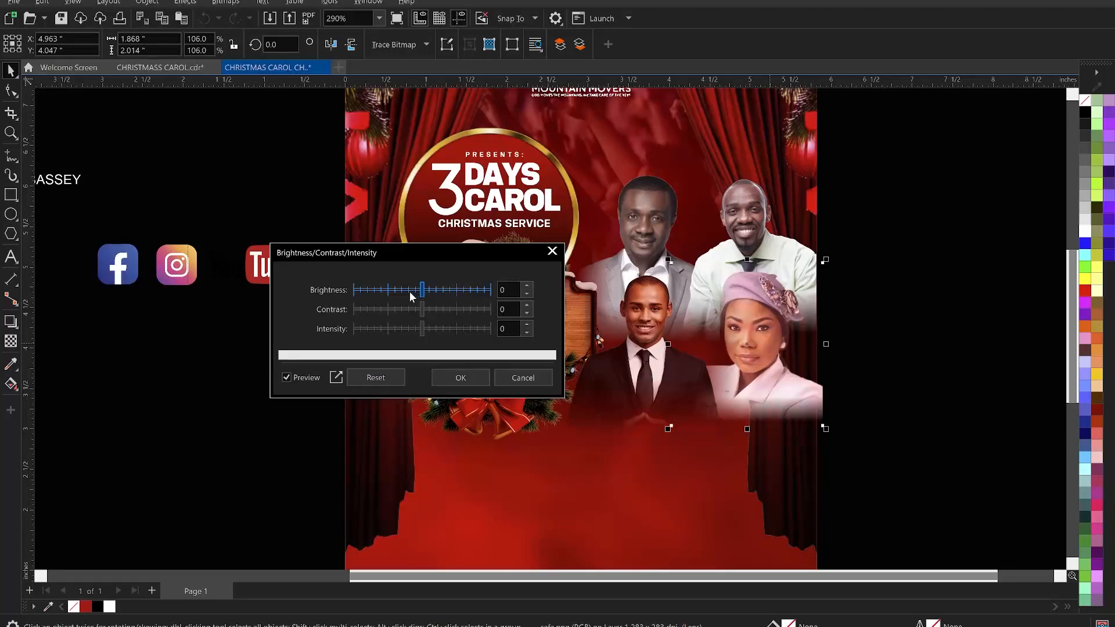
pyautogui.click(413, 289)
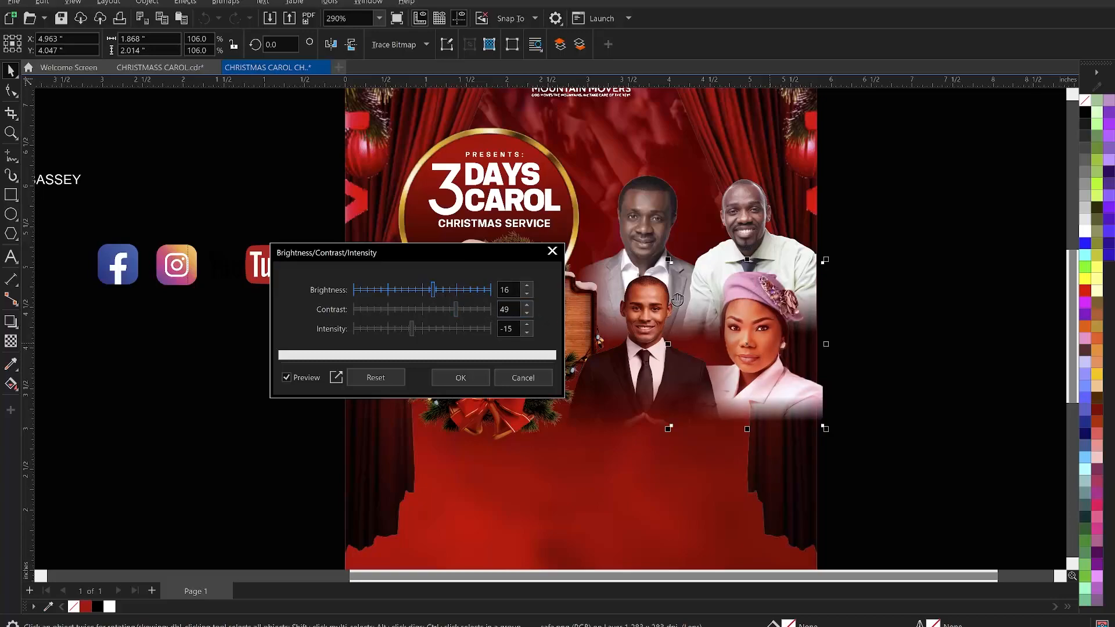
pyautogui.click(474, 379)
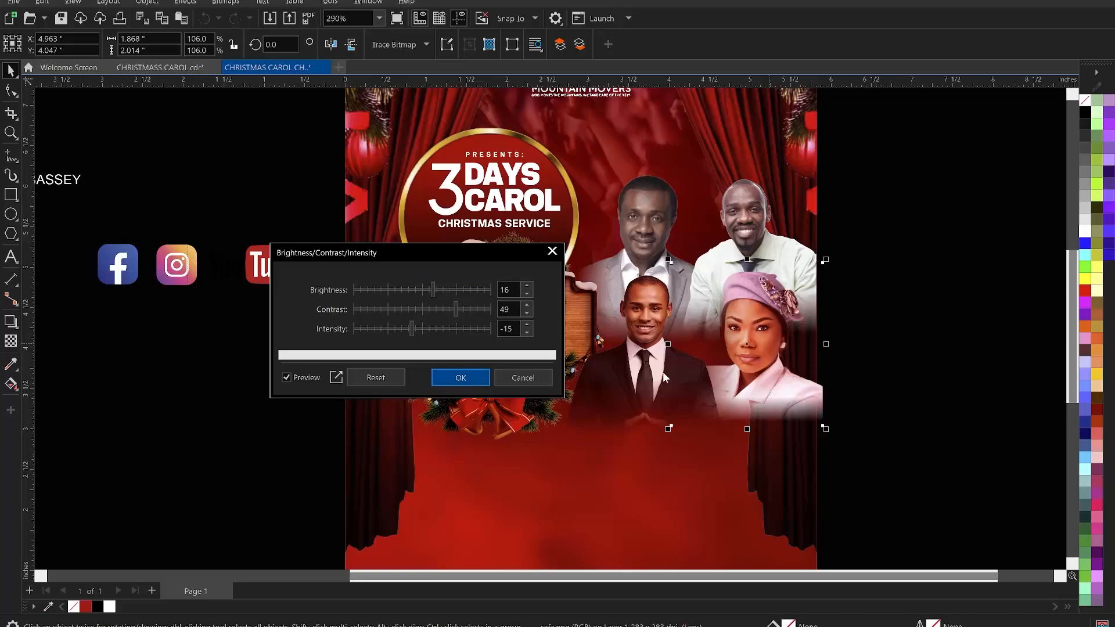
pyautogui.click(869, 327)
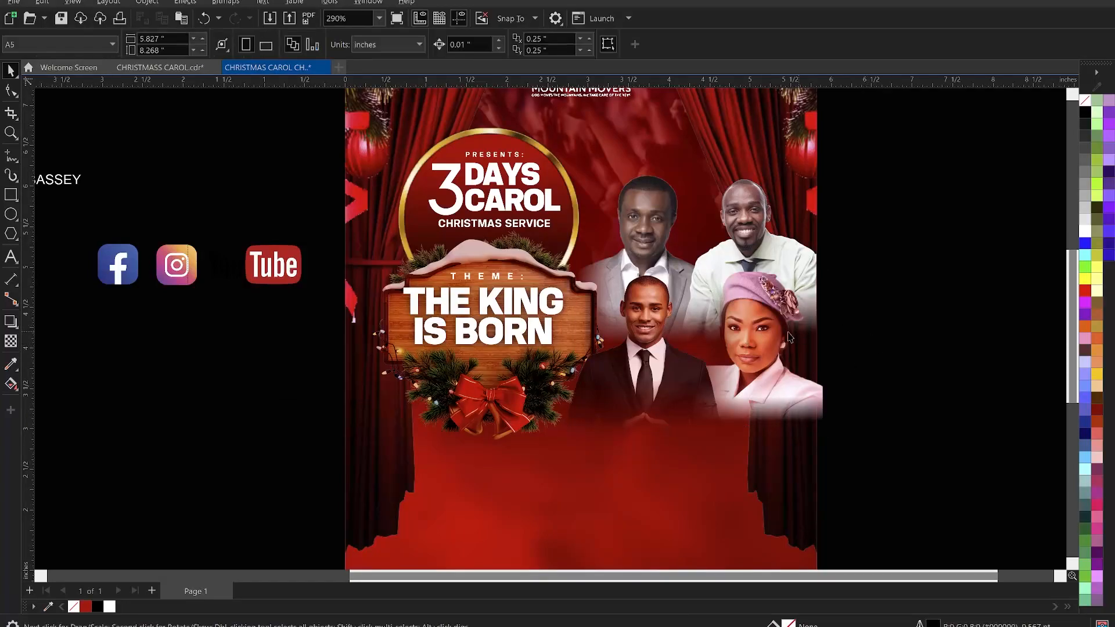
# - Set the green-shirted guest photo's brightness to 8, keeping contrast 49 and intensity -15
pyautogui.click(750, 334)
pyautogui.click(741, 215)
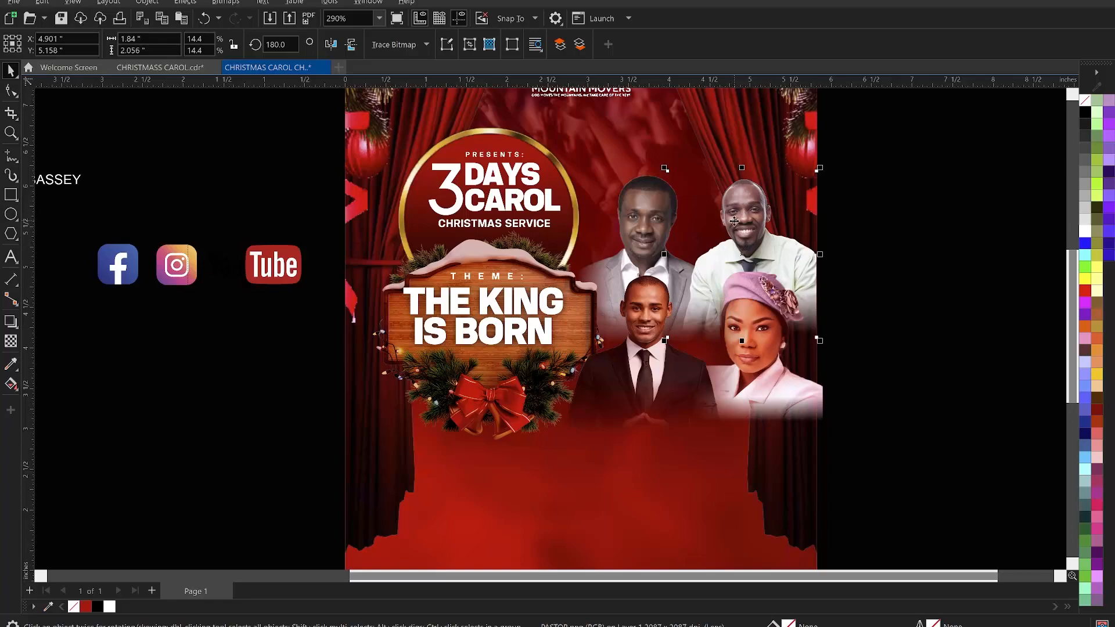
pyautogui.hotkey('ctrl', 'b')
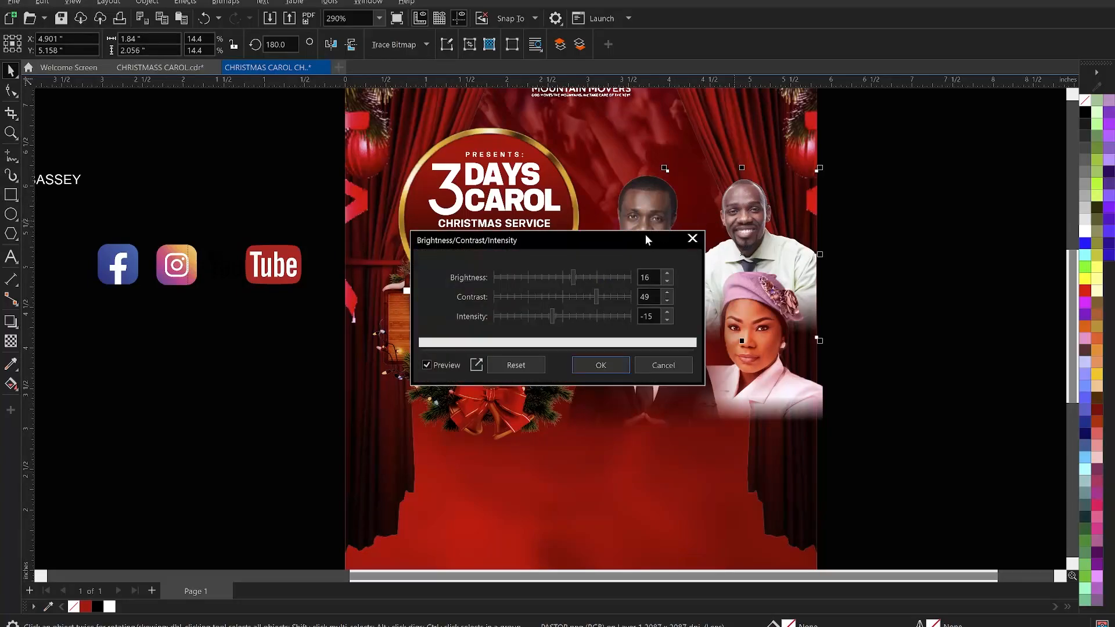
pyautogui.moveTo(641, 235); pyautogui.dragTo(526, 237)
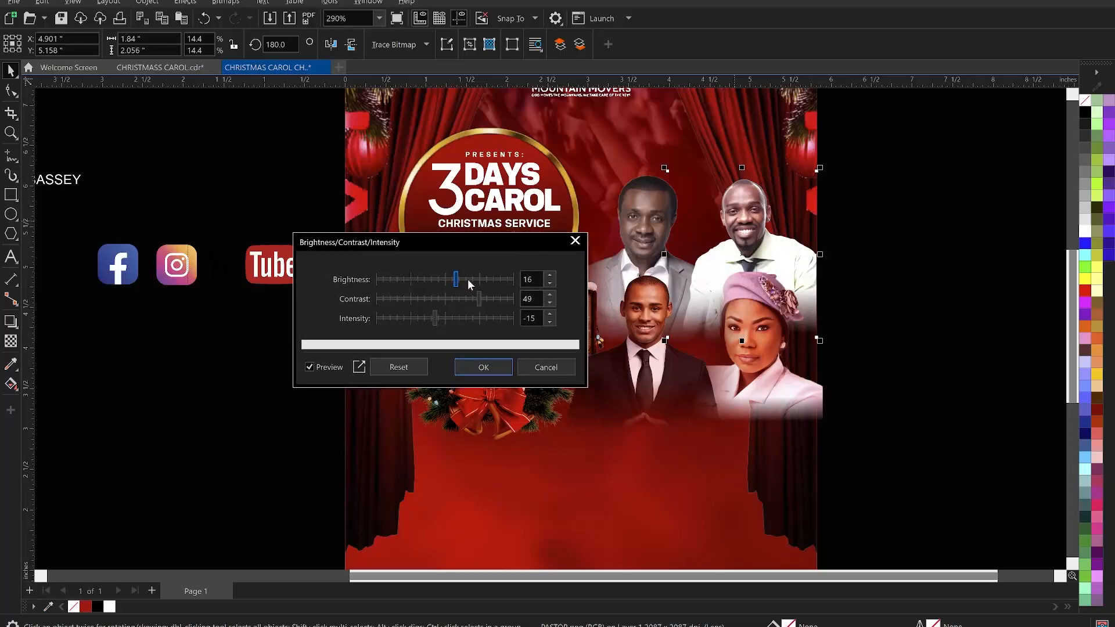
pyautogui.click(469, 280)
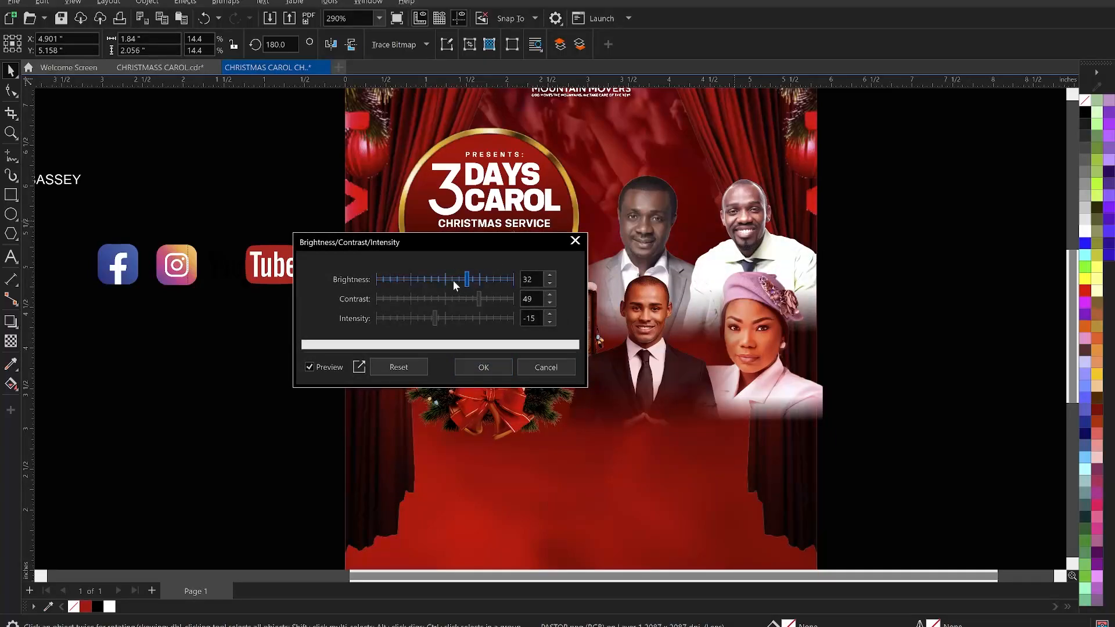
pyautogui.click(445, 280)
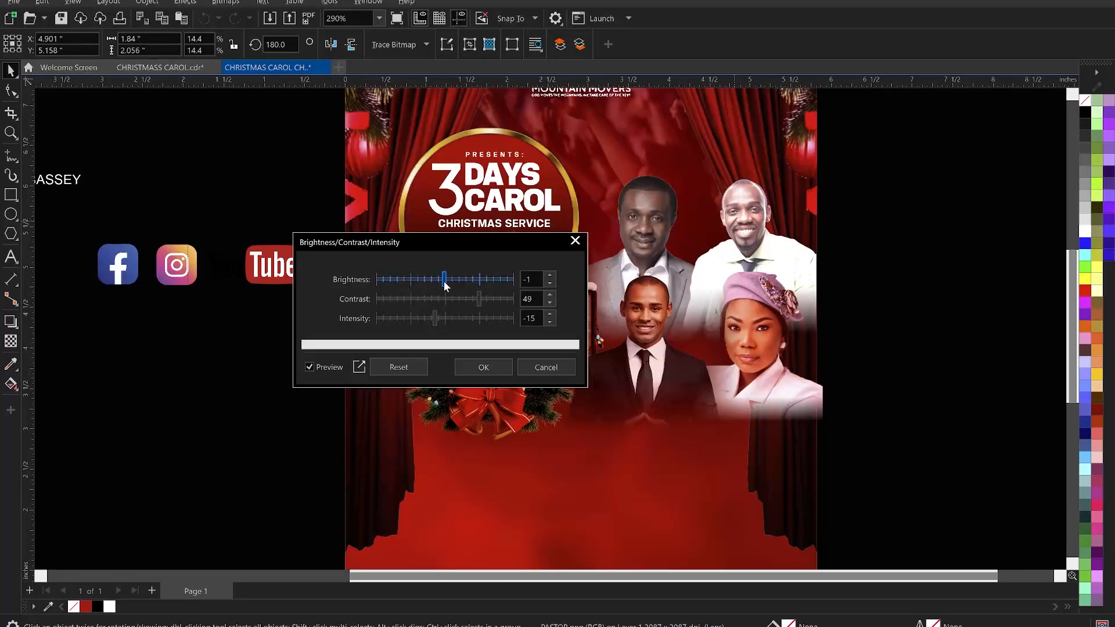
pyautogui.moveTo(445, 277); pyautogui.dragTo(451, 276)
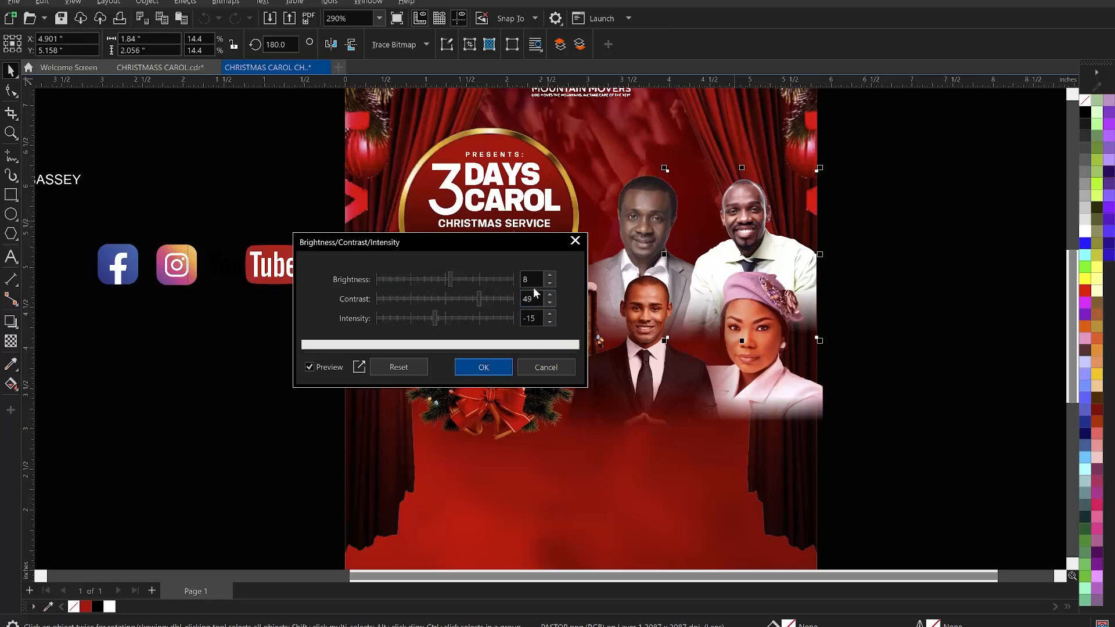
pyautogui.press('Return')
# - Apply a color balance to the green-shirted guest photo with Cyan–Red lowered to about 22
pyautogui.click(187, 4)
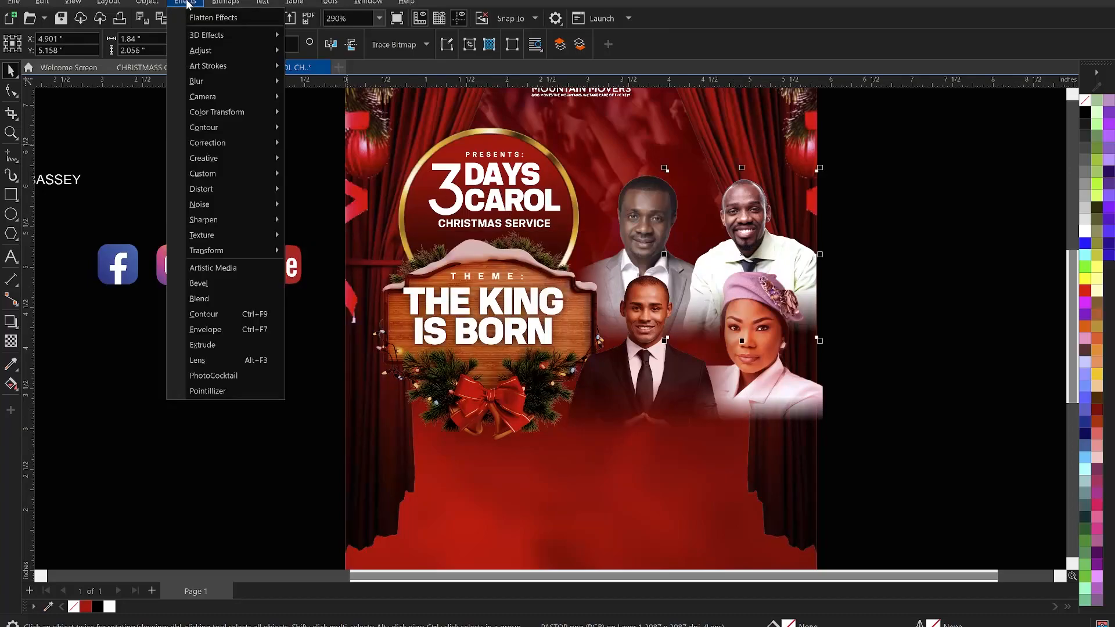
pyautogui.moveTo(218, 53)
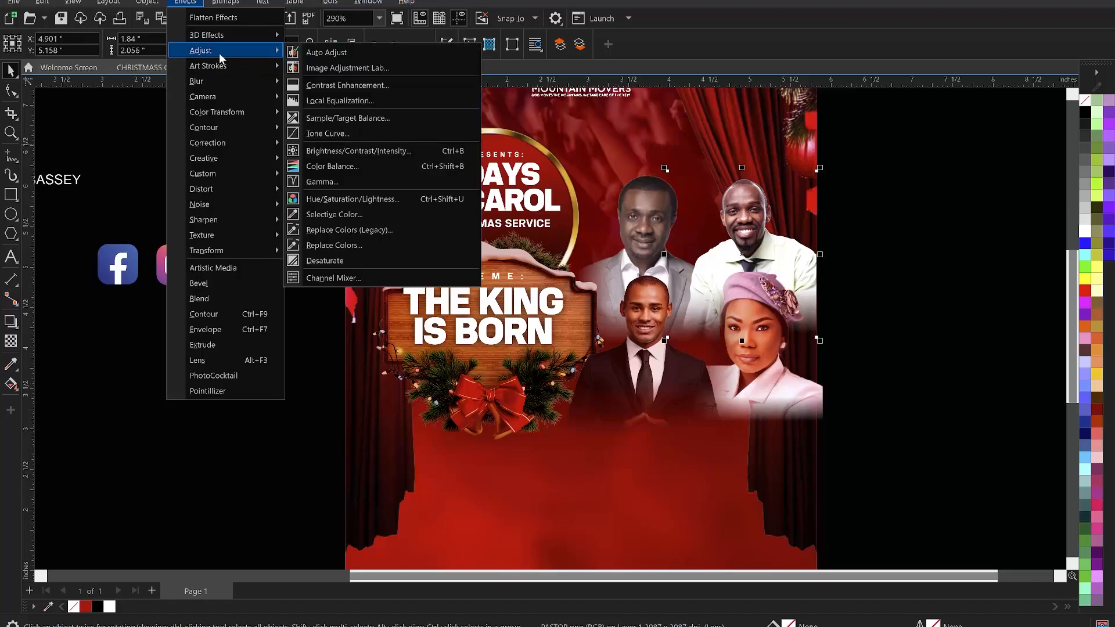
pyautogui.click(339, 168)
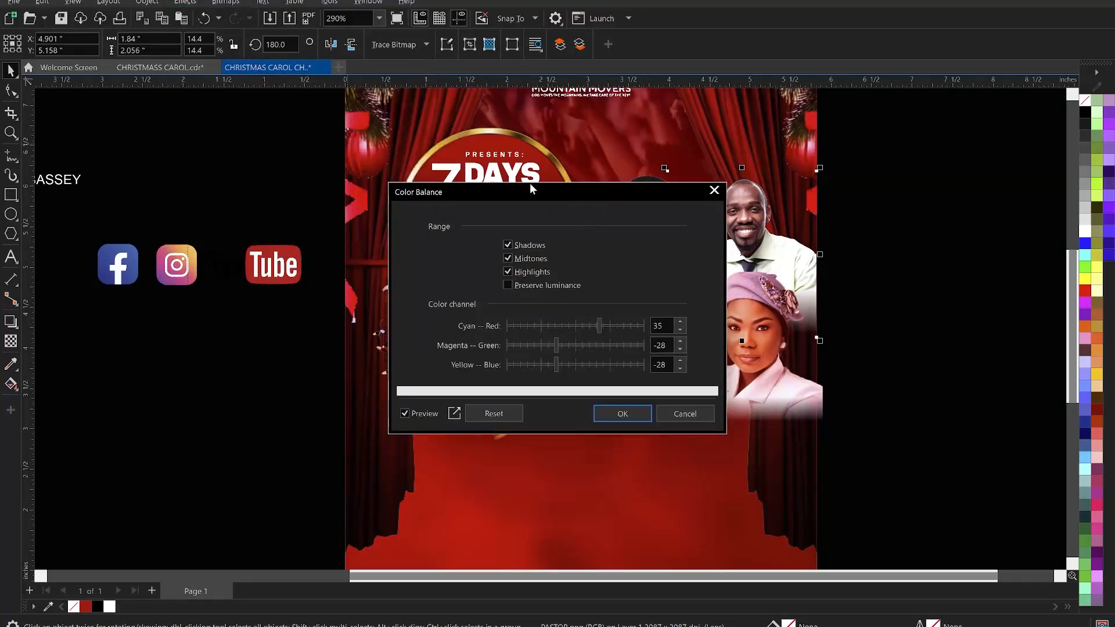
pyautogui.moveTo(542, 187); pyautogui.dragTo(508, 178)
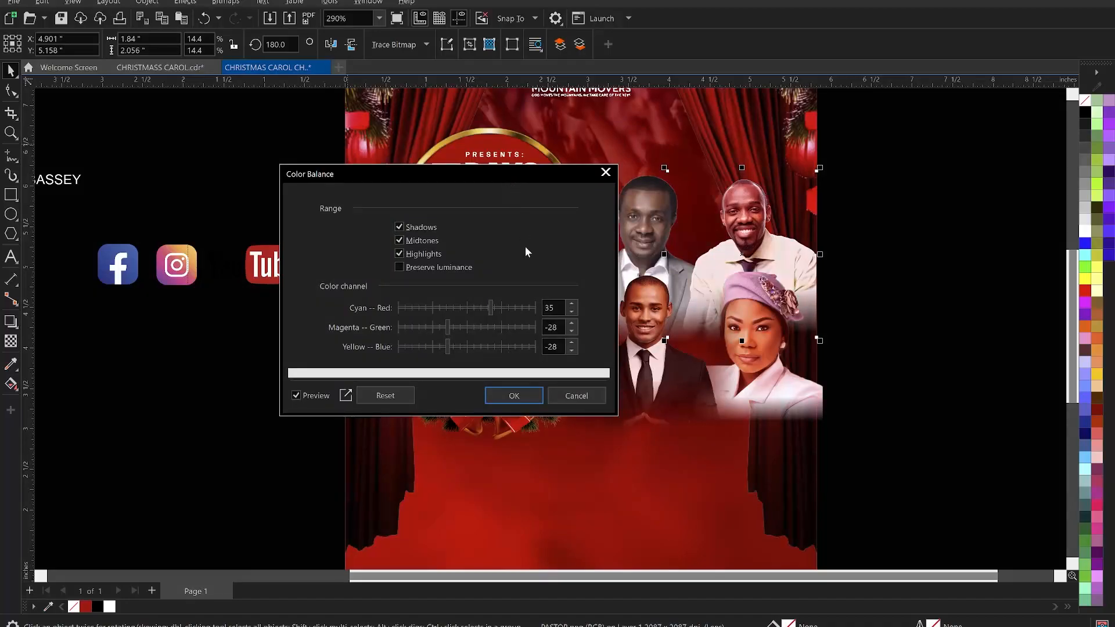
pyautogui.moveTo(482, 308); pyautogui.dragTo(476, 309)
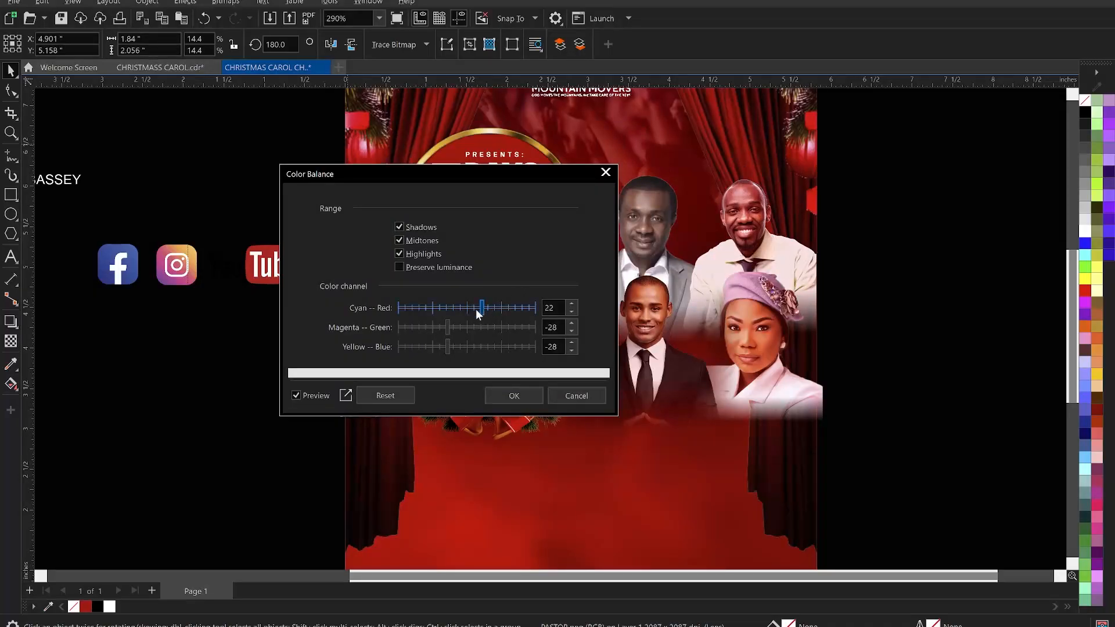
pyautogui.moveTo(476, 309); pyautogui.dragTo(476, 305)
pyautogui.moveTo(478, 308); pyautogui.dragTo(481, 309)
pyautogui.press('Return')
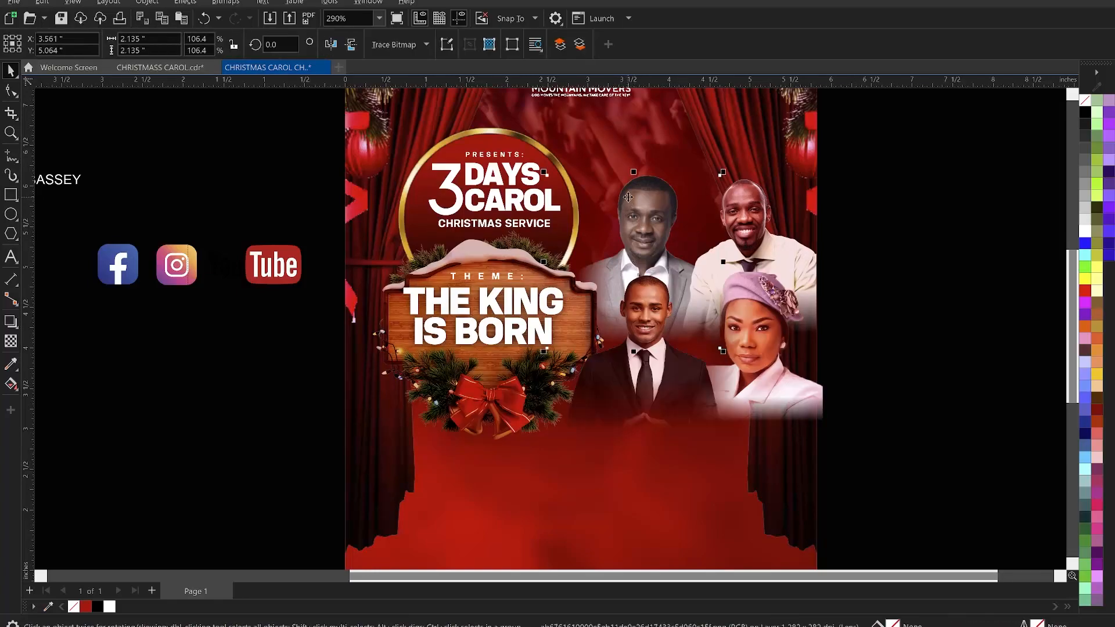
# - Apply a color balance to the grey-suited guest photo with Cyan–Red 37, Magenta–Green -28, Yellow–Blue -28
pyautogui.click(185, 2)
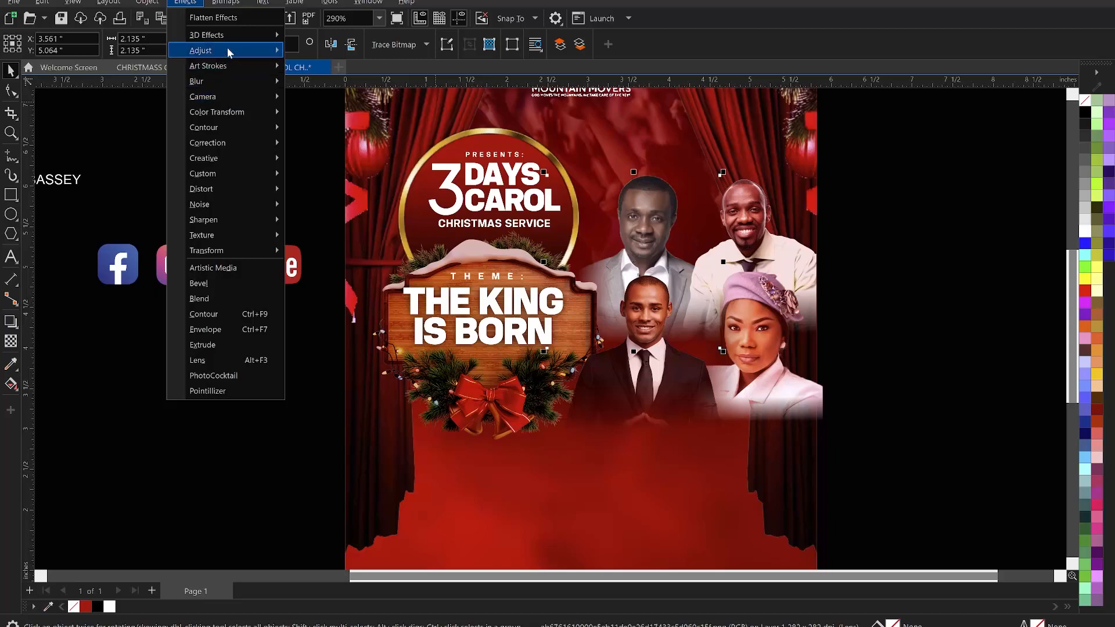
pyautogui.moveTo(228, 47)
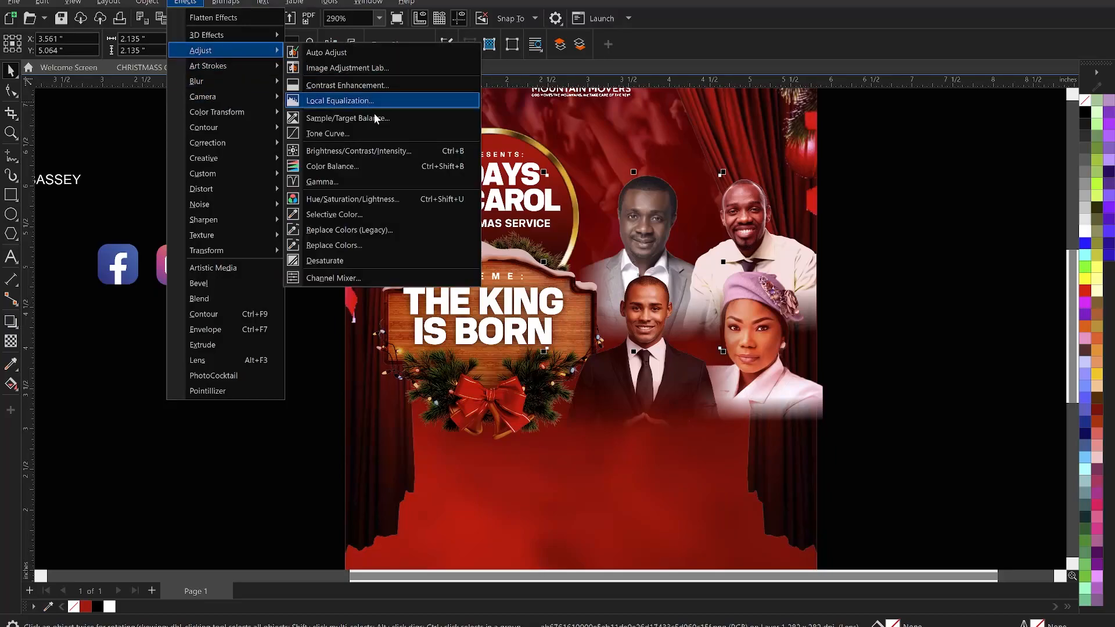
pyautogui.click(332, 166)
pyautogui.moveTo(576, 187); pyautogui.dragTo(373, 153)
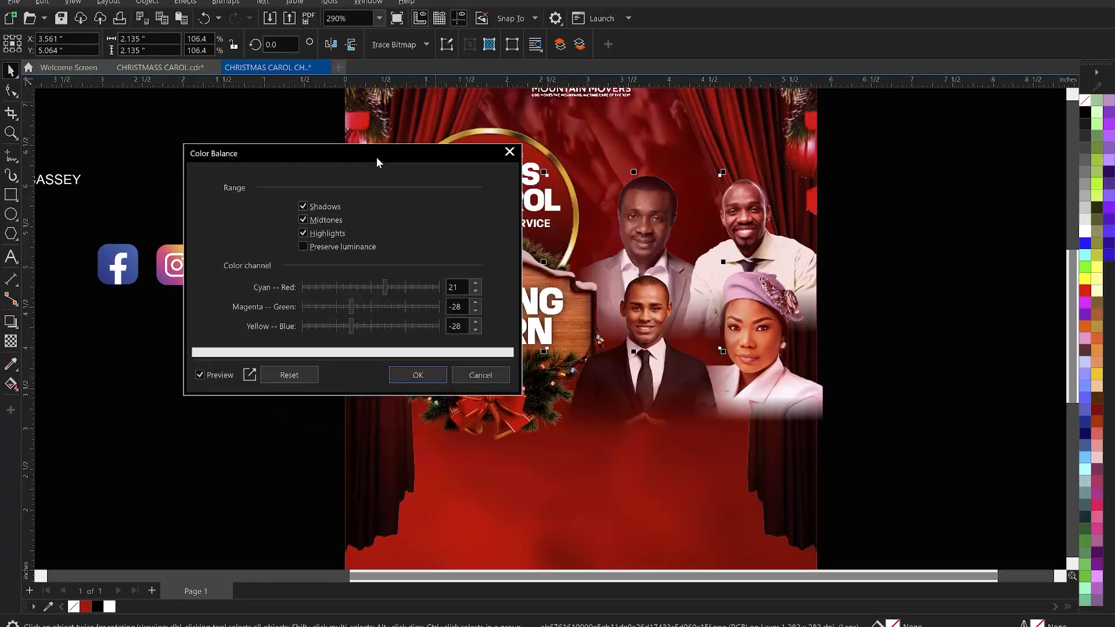
pyautogui.click(392, 287)
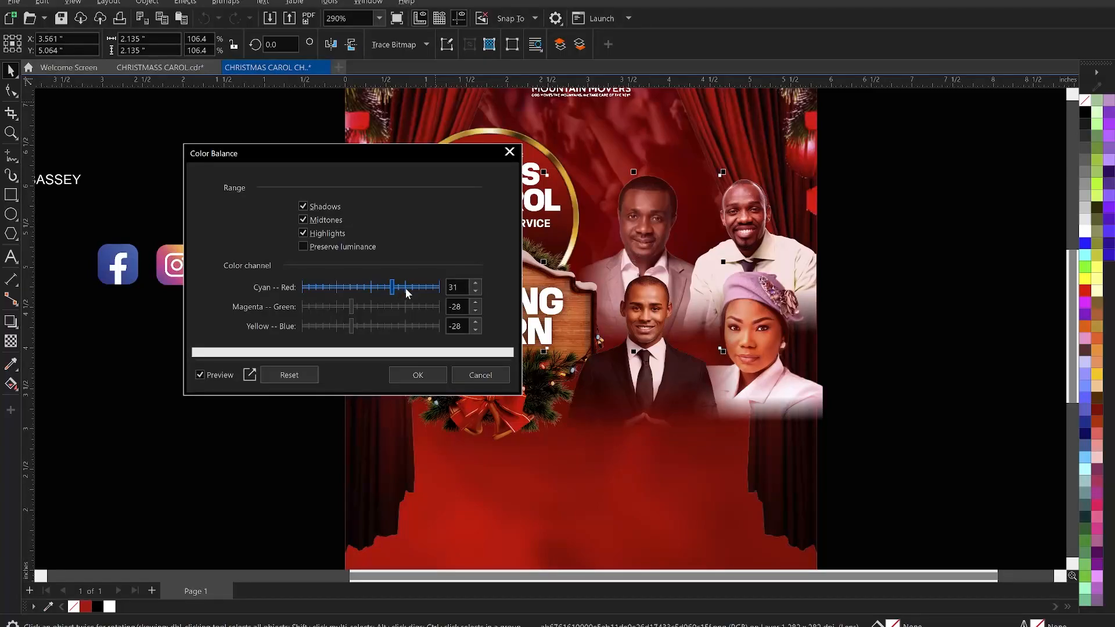
pyautogui.click(397, 287)
pyautogui.click(414, 378)
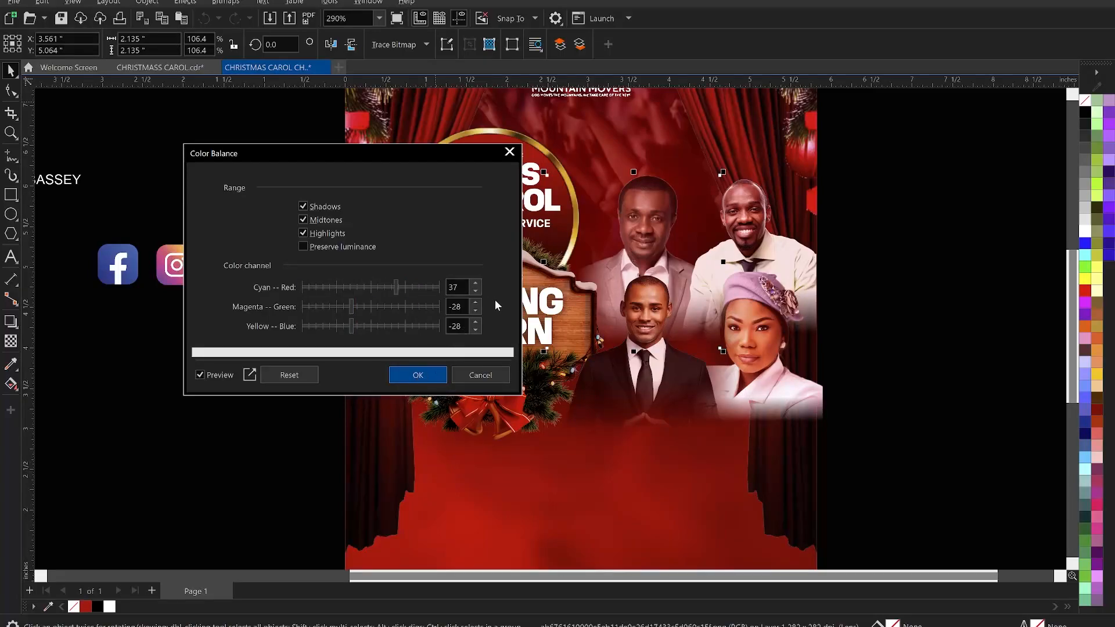
# - Reset the grey-suited guest photo's brightness/contrast/intensity, then set brightness to 19 and contrast to 33
pyautogui.hotkey('ctrl', 'b')
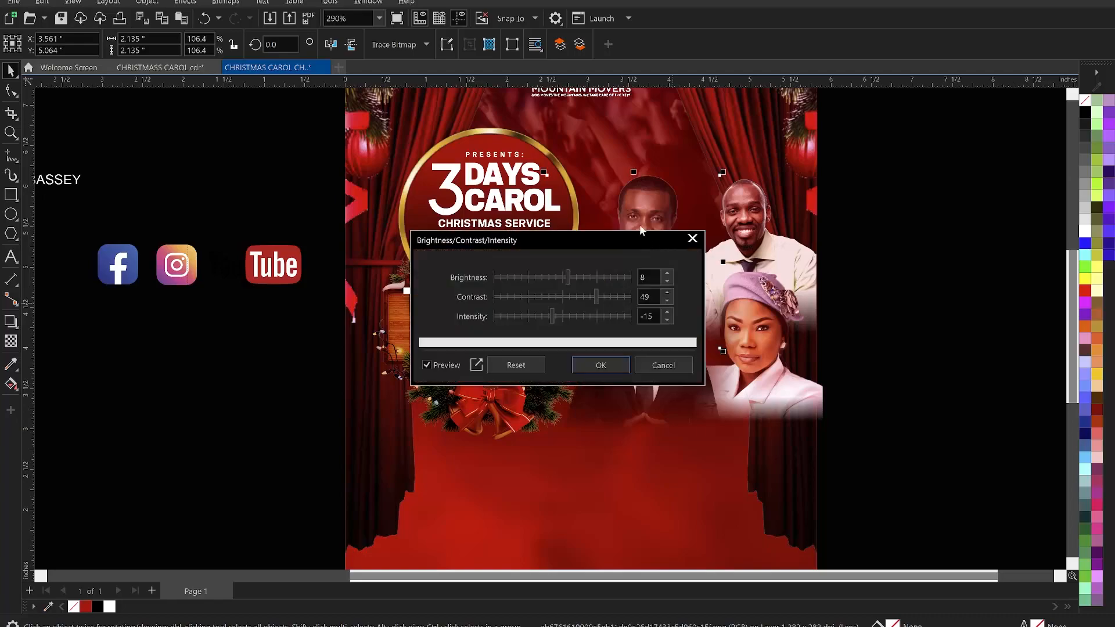
pyautogui.moveTo(486, 237); pyautogui.dragTo(204, 223)
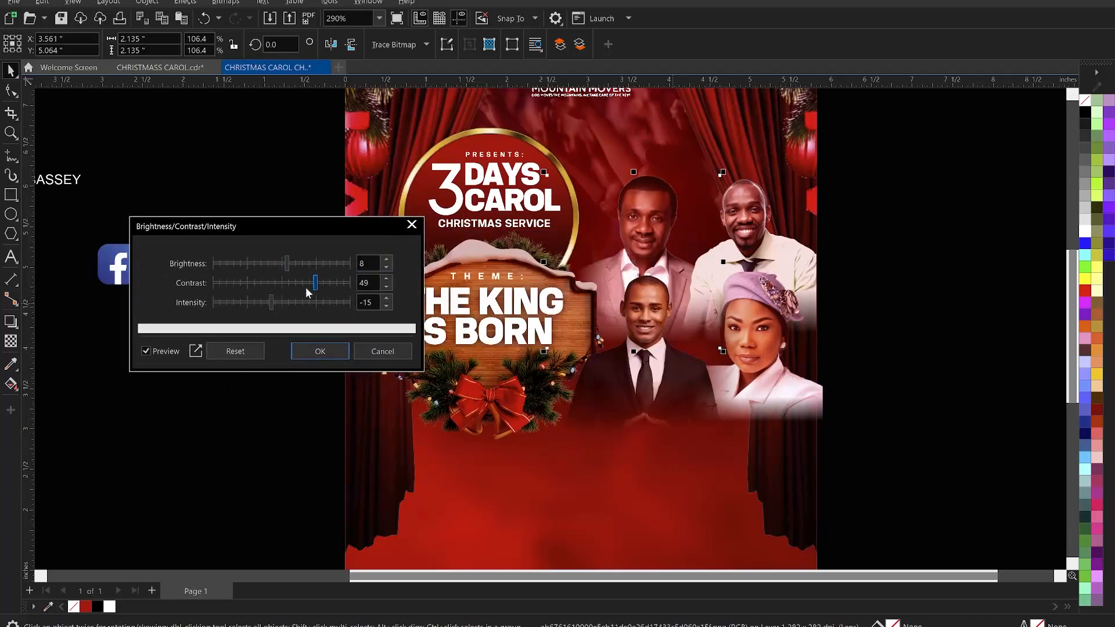
pyautogui.click(236, 351)
pyautogui.moveTo(283, 280); pyautogui.dragTo(299, 269)
pyautogui.click(297, 264)
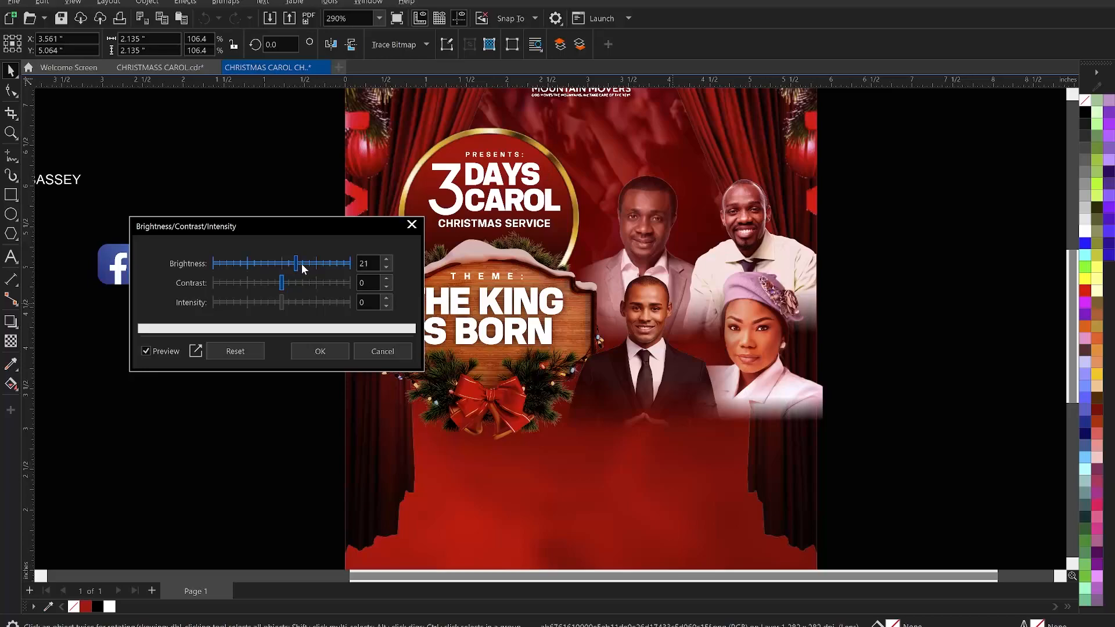
pyautogui.click(304, 264)
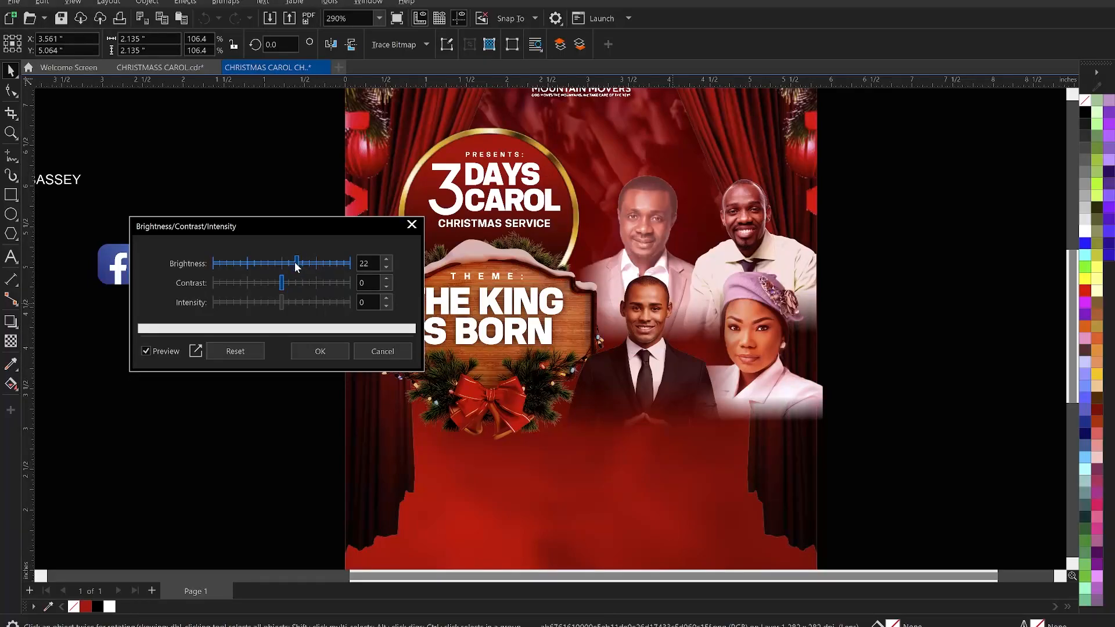
pyautogui.moveTo(294, 261); pyautogui.dragTo(291, 263)
pyautogui.moveTo(294, 283); pyautogui.dragTo(297, 282)
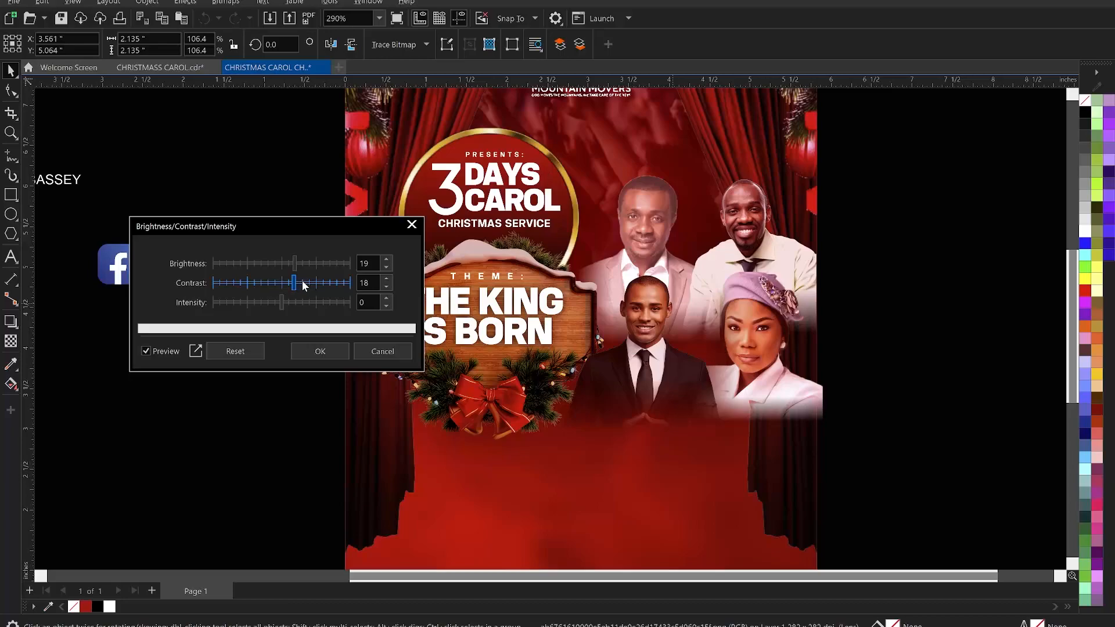
pyautogui.click(304, 283)
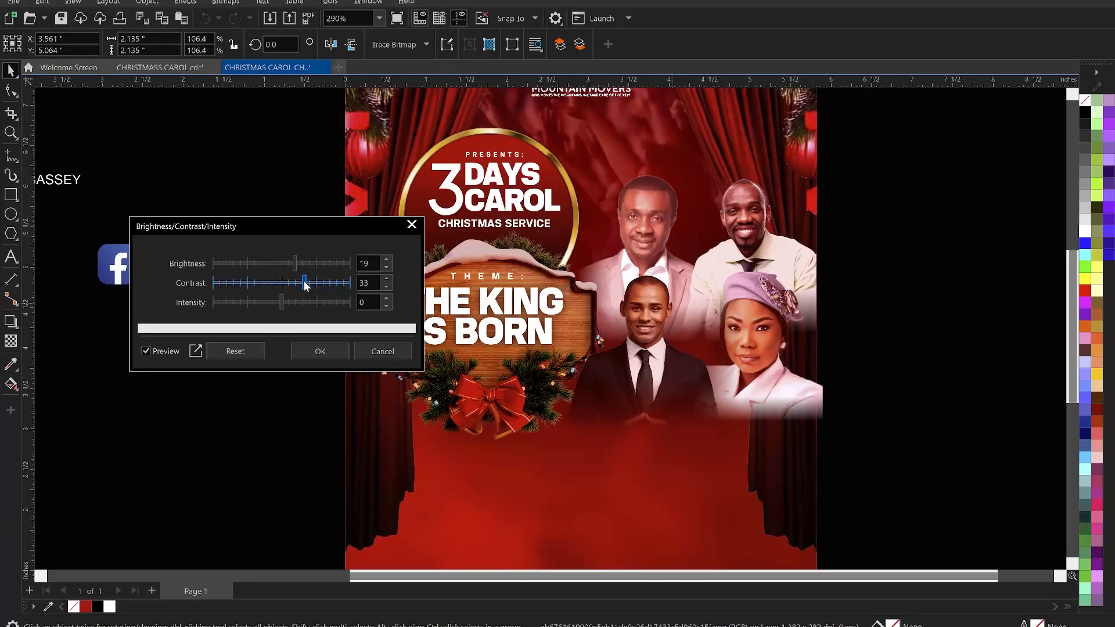
pyautogui.moveTo(299, 283)
pyautogui.mouseDown()
pyautogui.moveTo(314, 283)
pyautogui.moveTo(299, 284)
pyautogui.mouseUp()
pyautogui.click(330, 350)
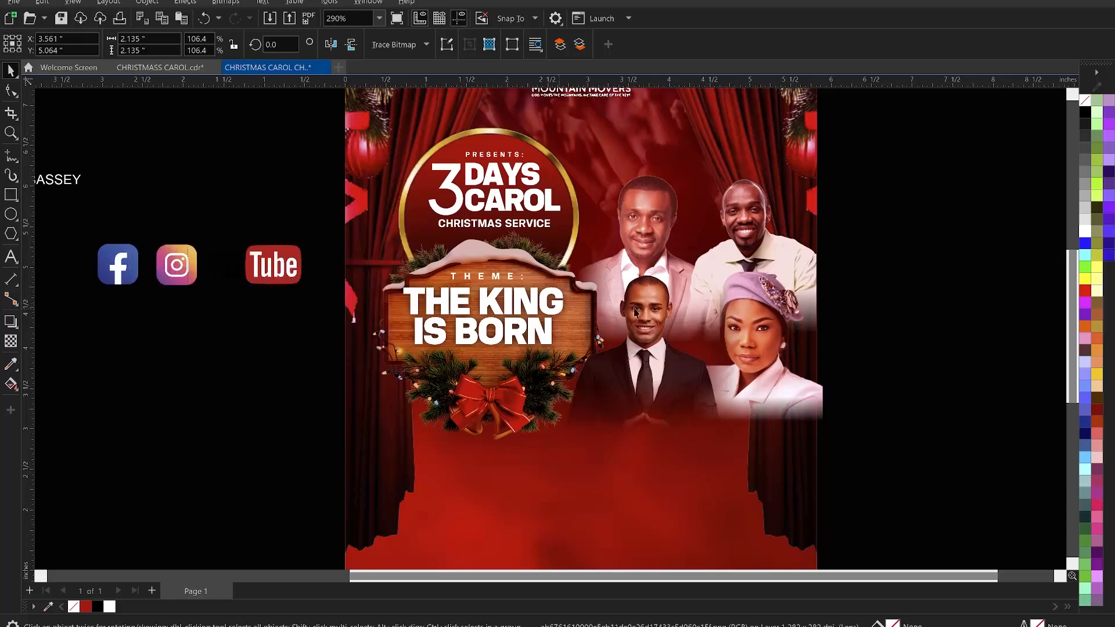
# - Group the four guest minister photos and move the group lower on the flyer
pyautogui.click(862, 276)
pyautogui.scroll(-2, 668, 267)
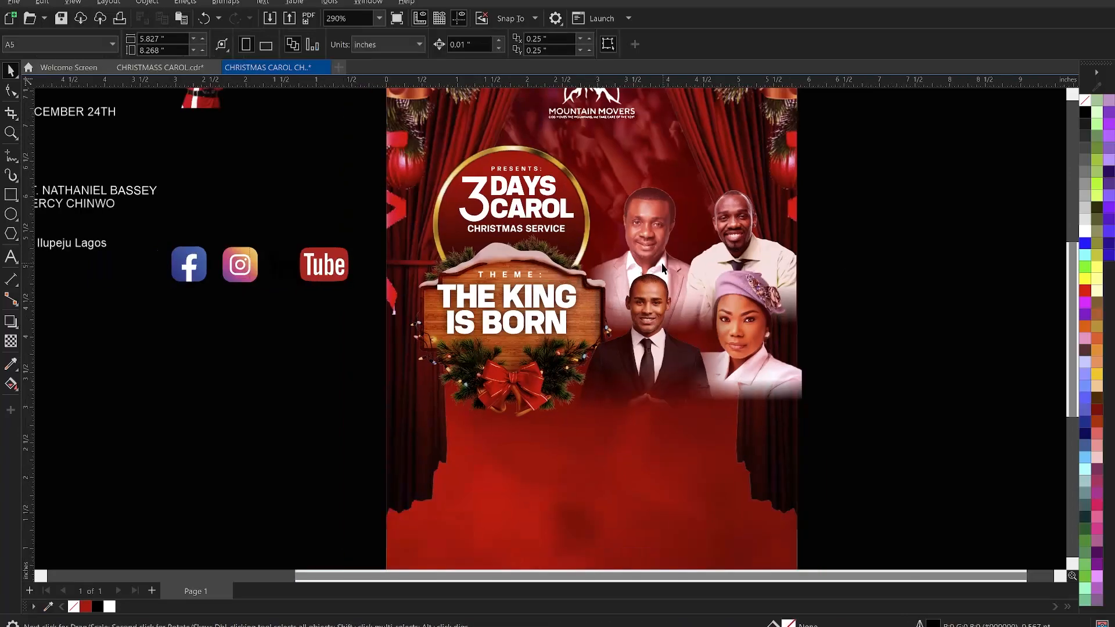
pyautogui.click(650, 326)
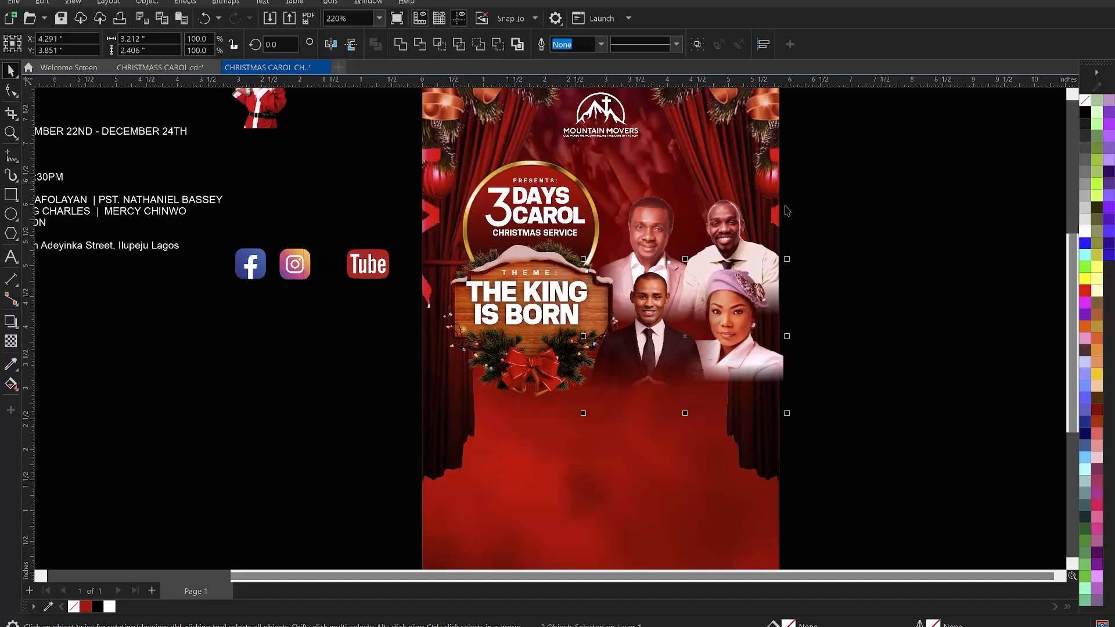
pyautogui.click(725, 220)
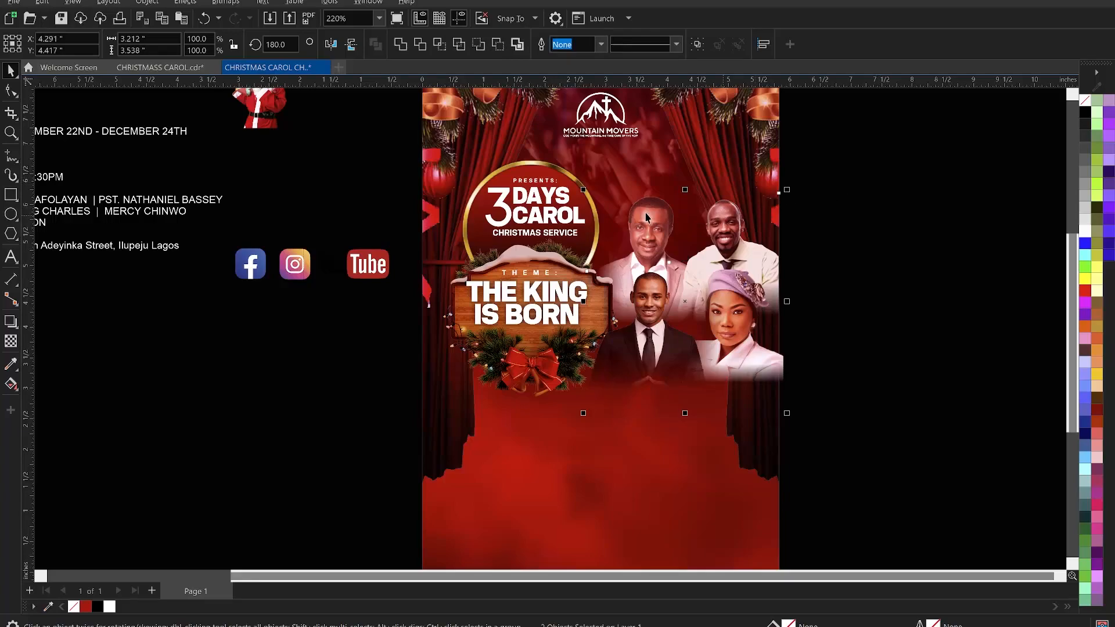
pyautogui.keyDown('shift'); pyautogui.click(646, 214); pyautogui.keyUp('shift')
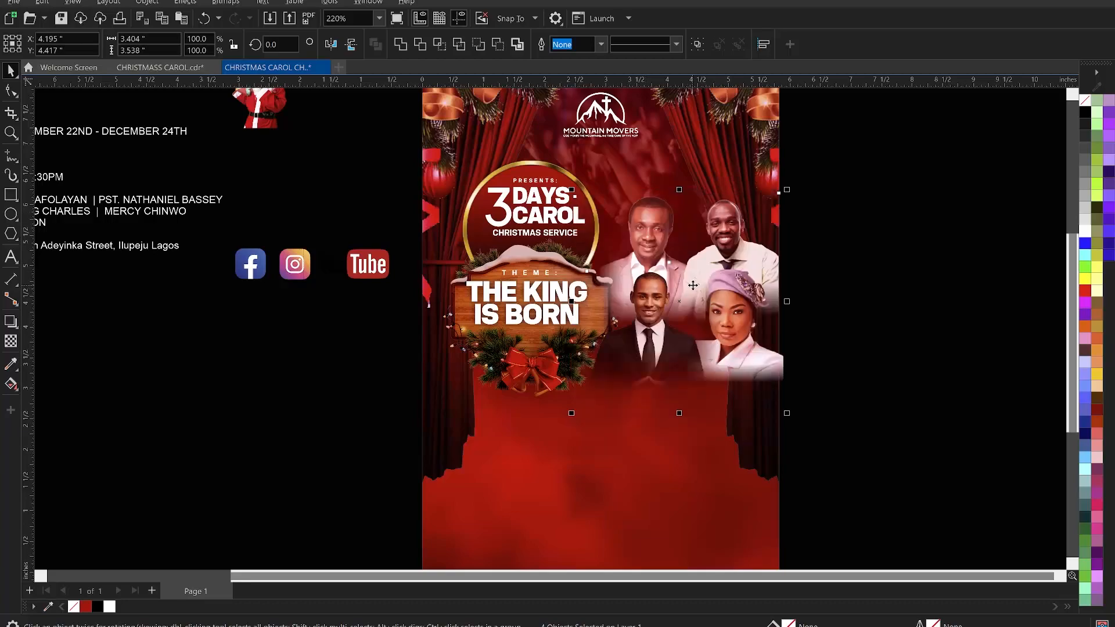
pyautogui.hotkey('ctrl', 'g')
pyautogui.moveTo(695, 283); pyautogui.dragTo(688, 356)
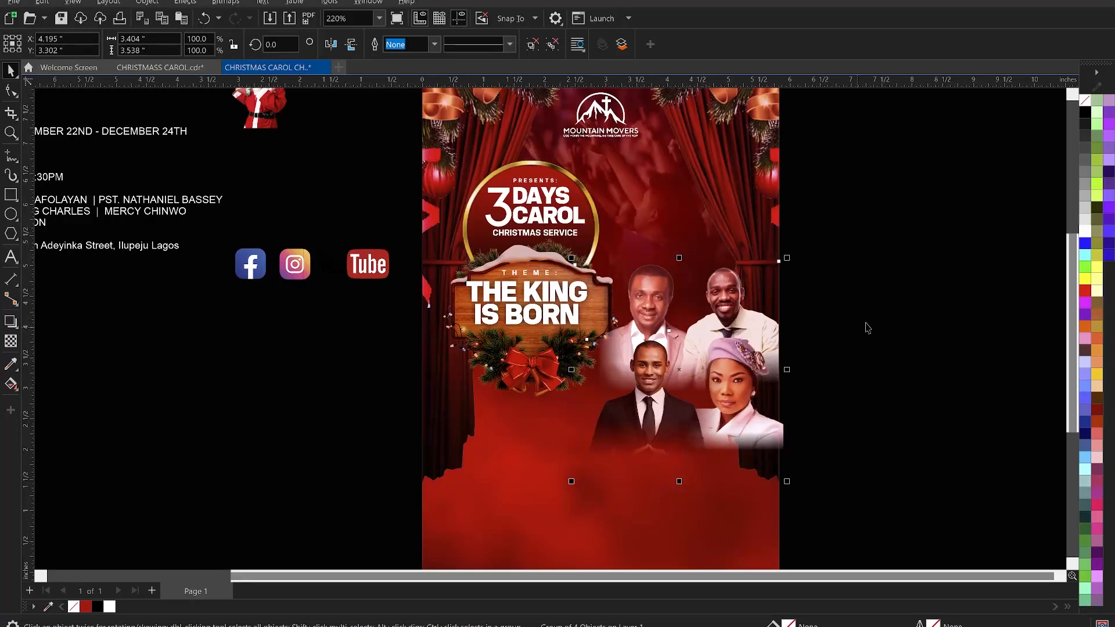
# - PowerClip the guest photo group inside the flyer's background rectangle so it is trimmed to the page
pyautogui.click(831, 324)
pyautogui.click(731, 330)
pyautogui.rightClick(729, 327)
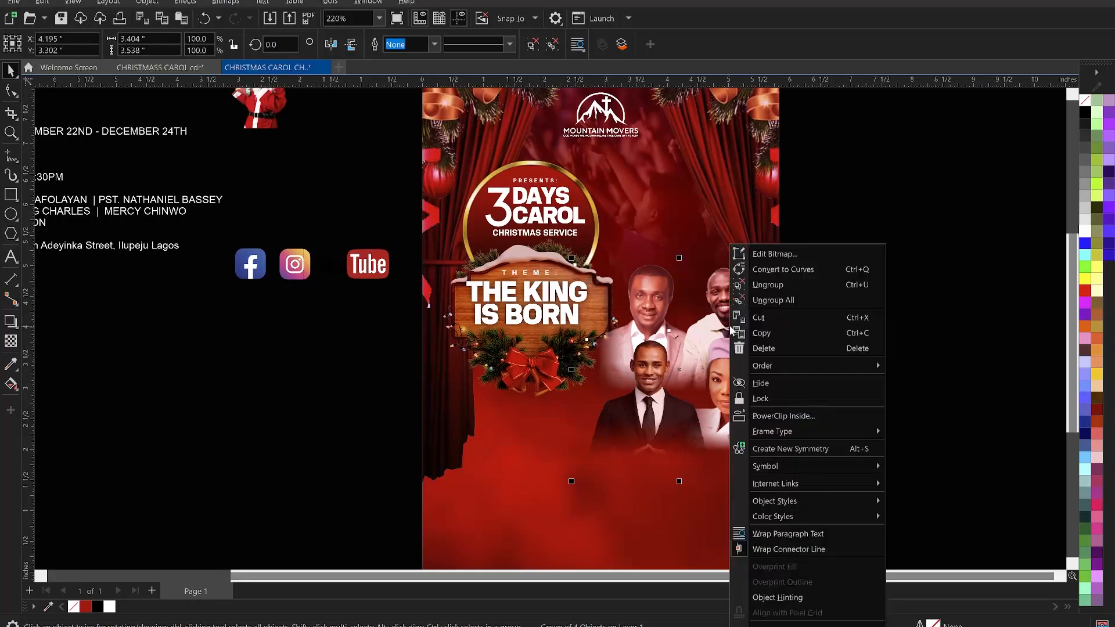
pyautogui.click(796, 416)
pyautogui.click(705, 230)
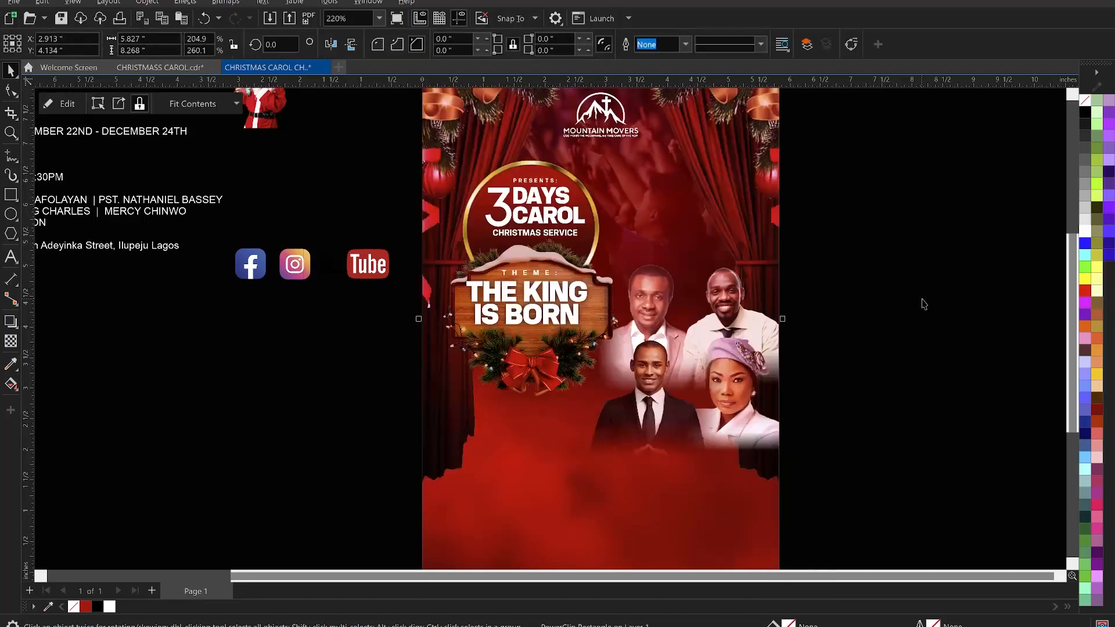
pyautogui.click(739, 321)
pyautogui.keyDown('ctrl'); pyautogui.click(738, 320); pyautogui.keyUp('ctrl')
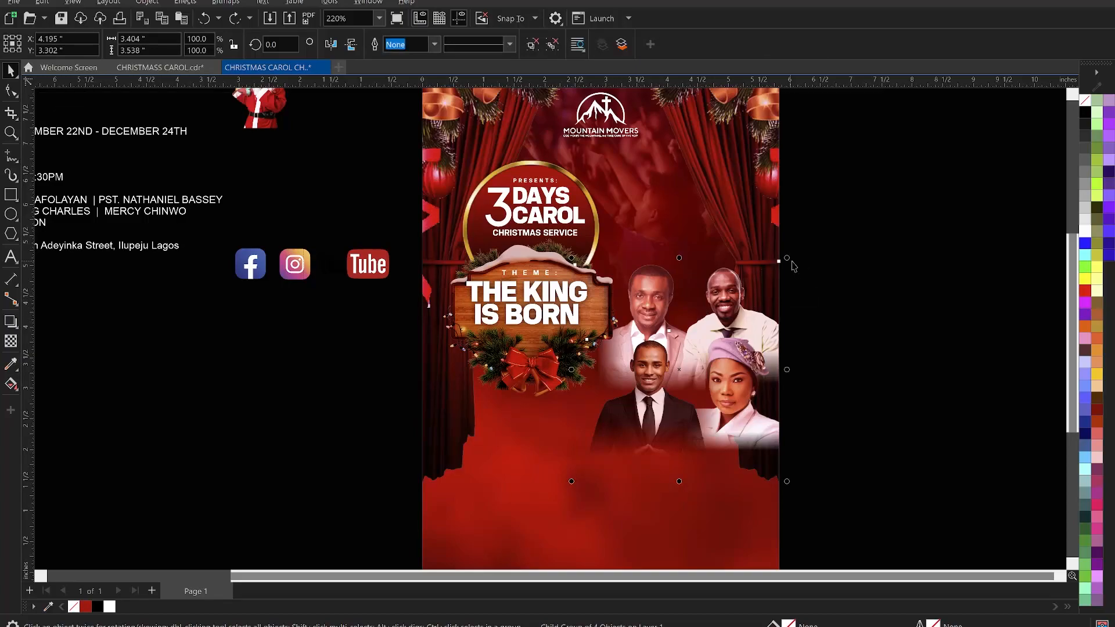
pyautogui.moveTo(791, 261); pyautogui.dragTo(814, 246)
pyautogui.press('Escape')
pyautogui.scroll(-1, 568, 308)
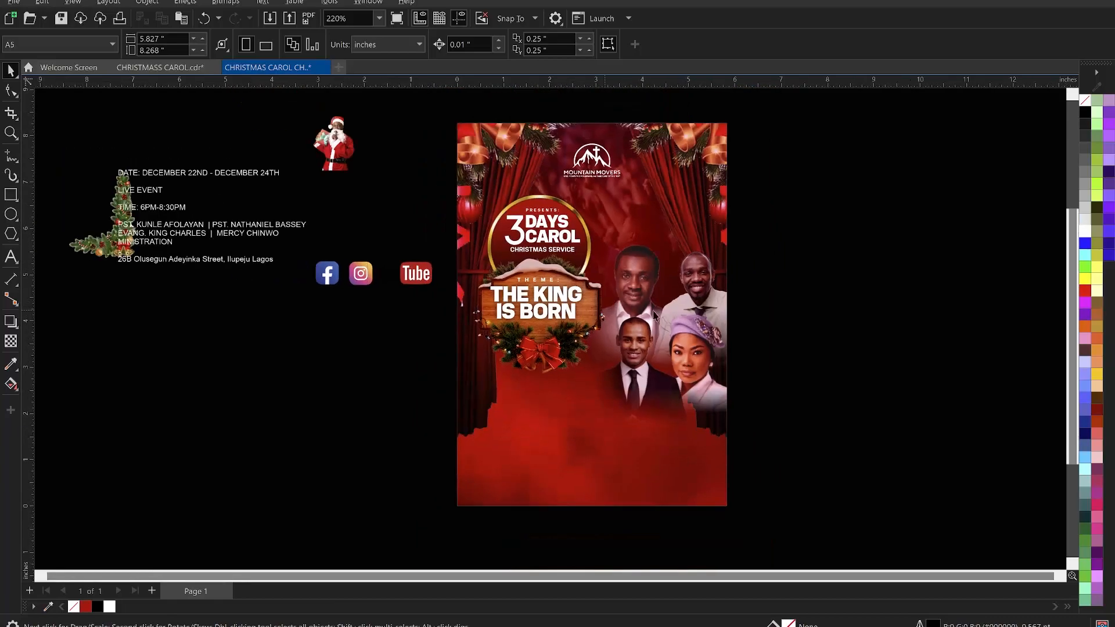
pyautogui.scroll(-2, 592, 268)
pyautogui.press('z')
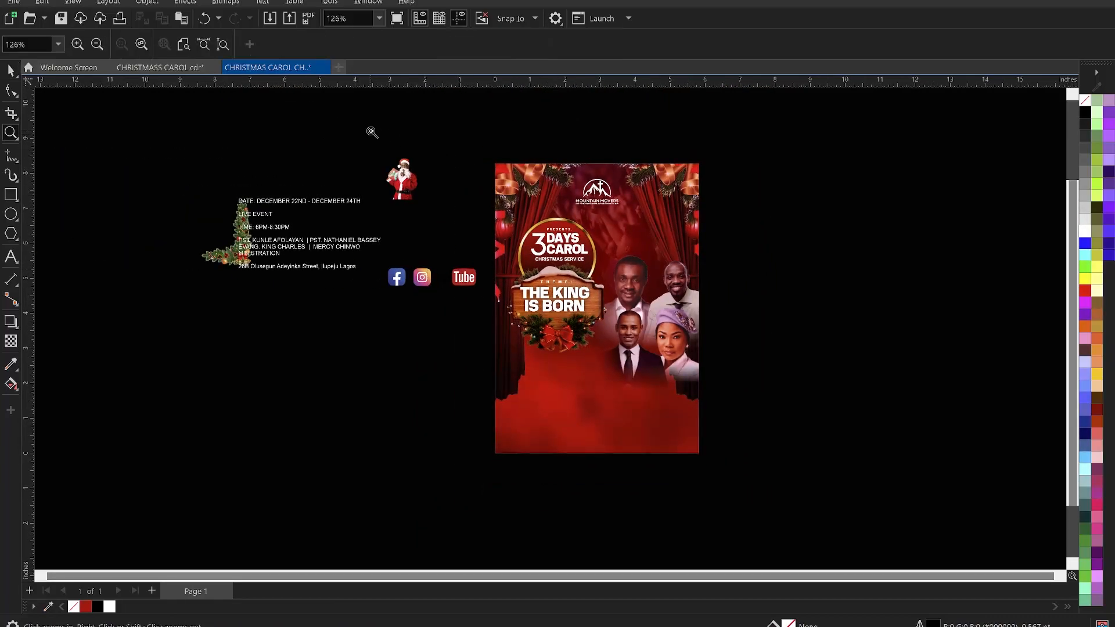
pyautogui.moveTo(325, 119); pyautogui.dragTo(784, 482)
pyautogui.press('space')
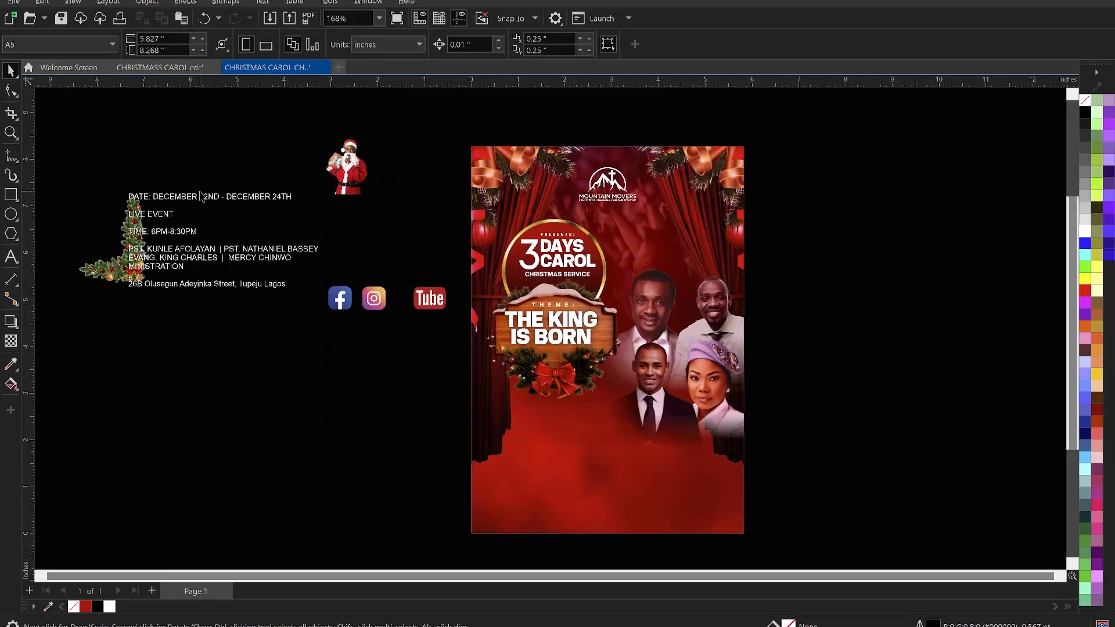
# - Move the event details text block lower, below the corner decoration, and save the file
pyautogui.click(204, 197)
pyautogui.moveTo(213, 198); pyautogui.dragTo(207, 362)
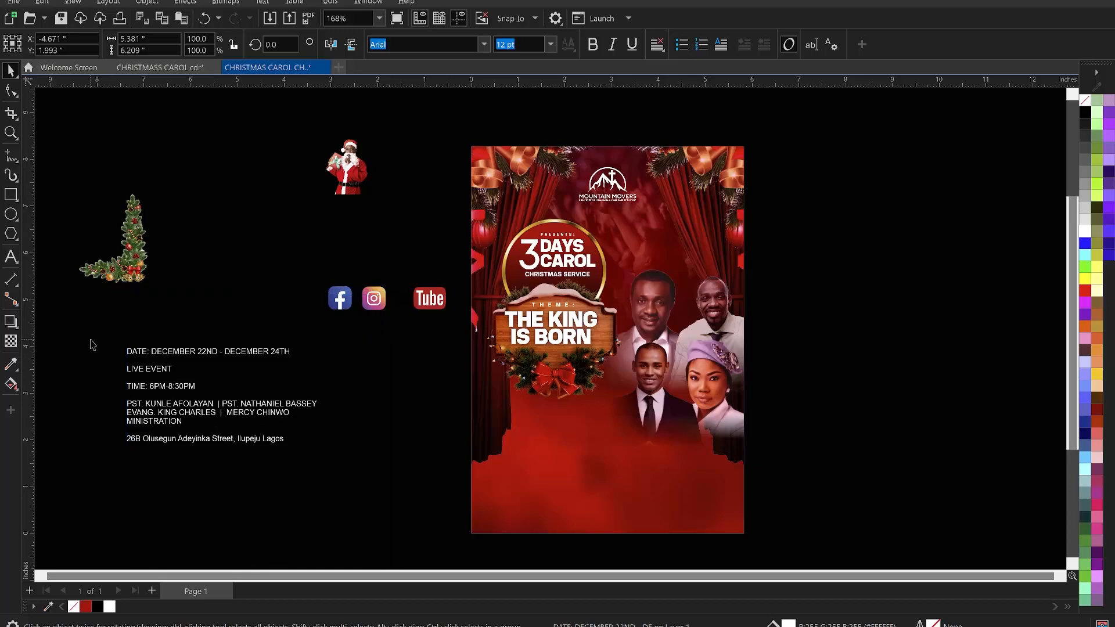
pyautogui.press('Escape')
pyautogui.hotkey('ctrl', 's')
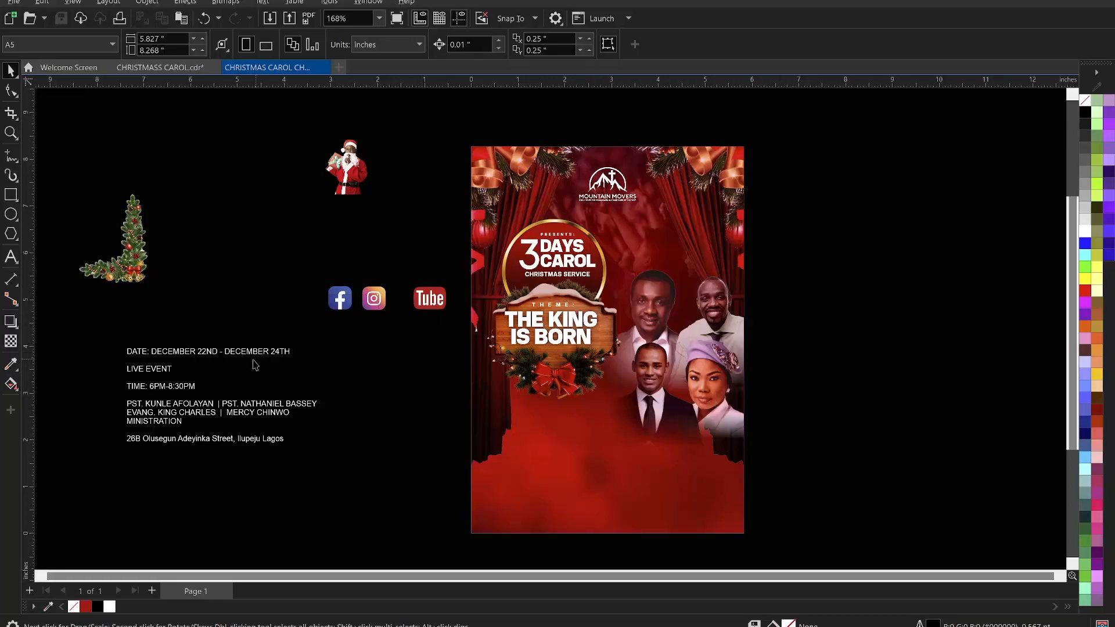
# - Cut the date line out of the event details text and paste it as separate text on the flyer below the guest photos
pyautogui.doubleClick(185, 354)
pyautogui.moveTo(298, 353); pyautogui.dragTo(125, 349)
pyautogui.hotkey('ctrl', 'c')
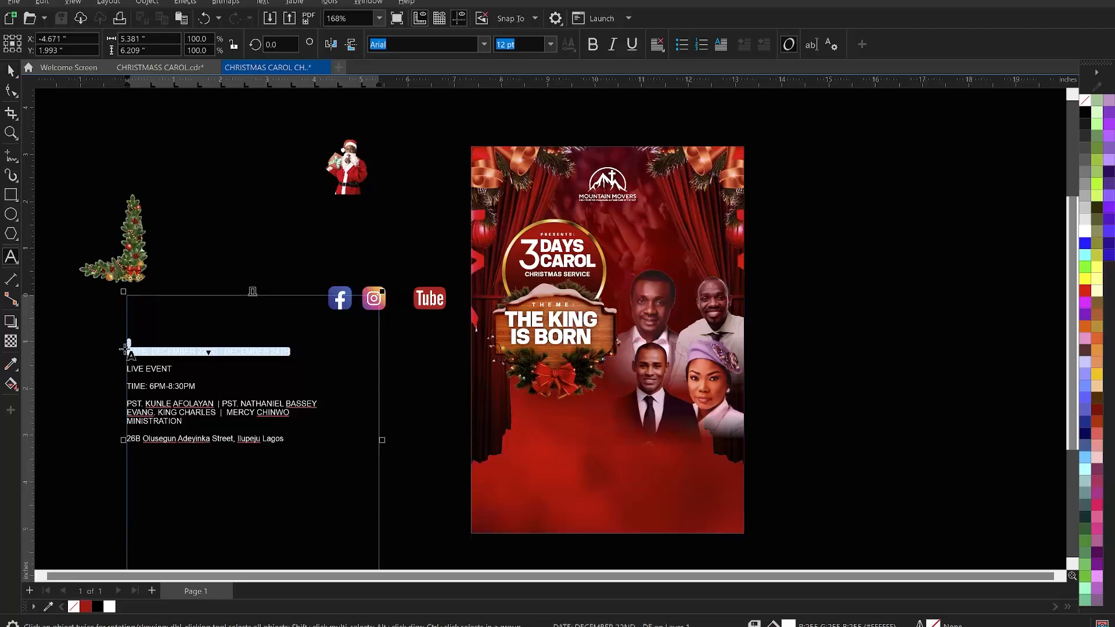
pyautogui.press('Delete')
pyautogui.press('Escape')
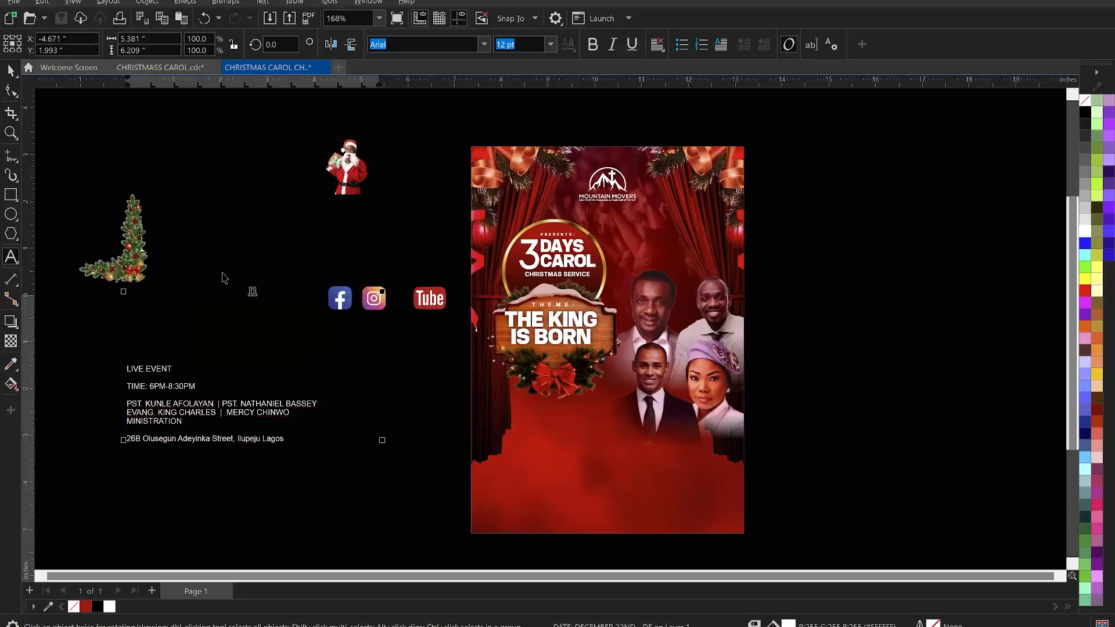
pyautogui.press('F8')
pyautogui.click(539, 433)
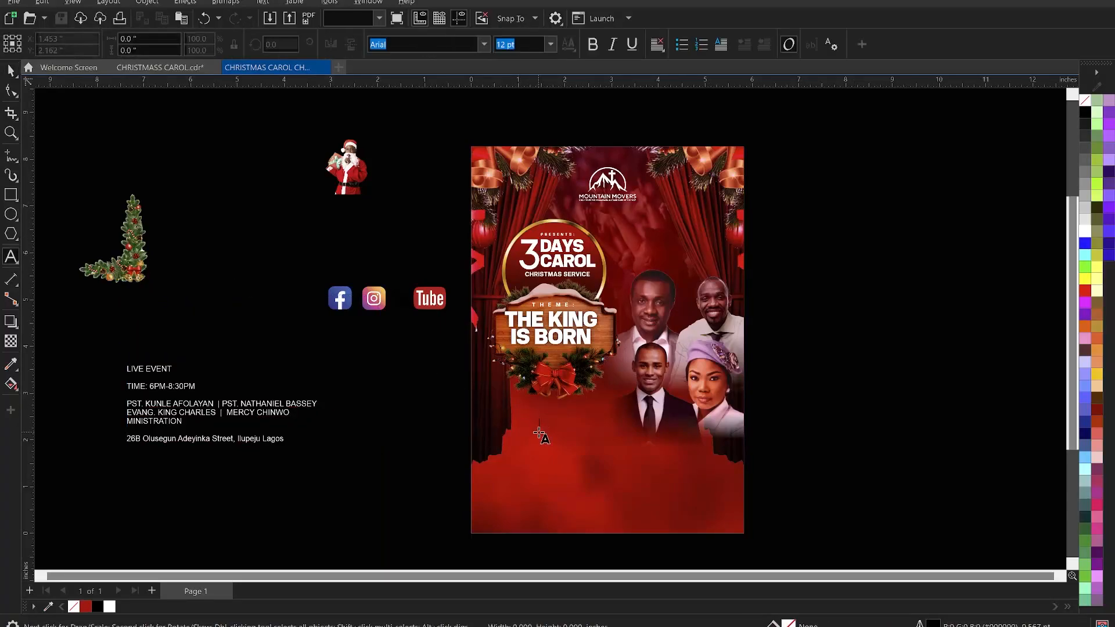
pyautogui.hotkey('ctrl', 'v')
pyautogui.press('Escape')
pyautogui.press('Escape')
# - Position the date text under the theme sign and break it into lines after "DATE:" and after "DECEMBER"
pyautogui.click(667, 435)
pyautogui.scroll(2, 590, 427)
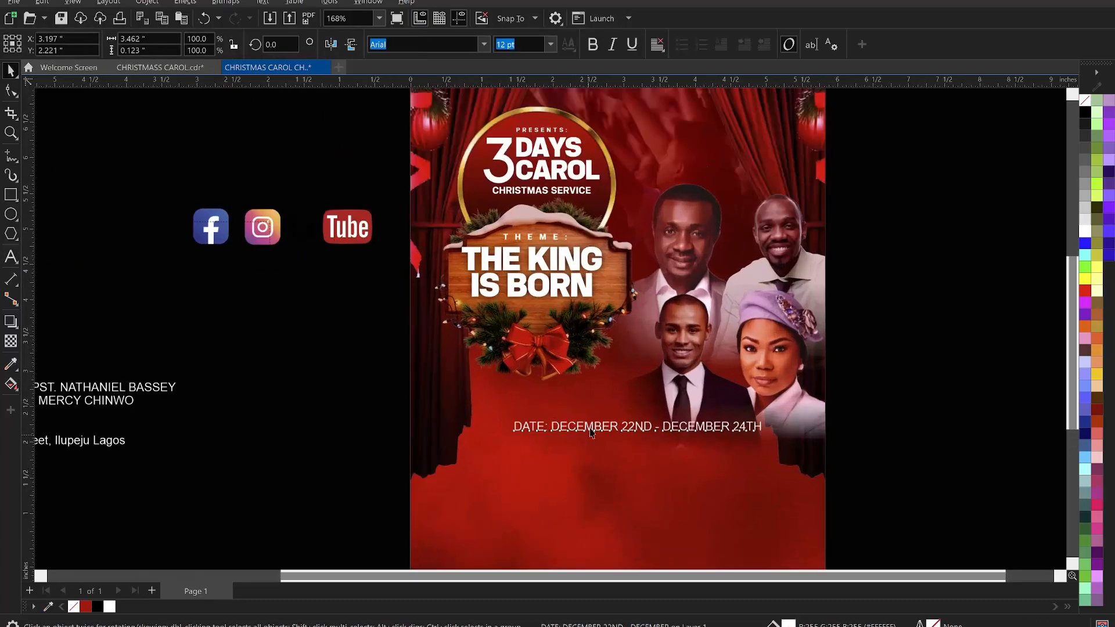
pyautogui.scroll(1, 593, 426)
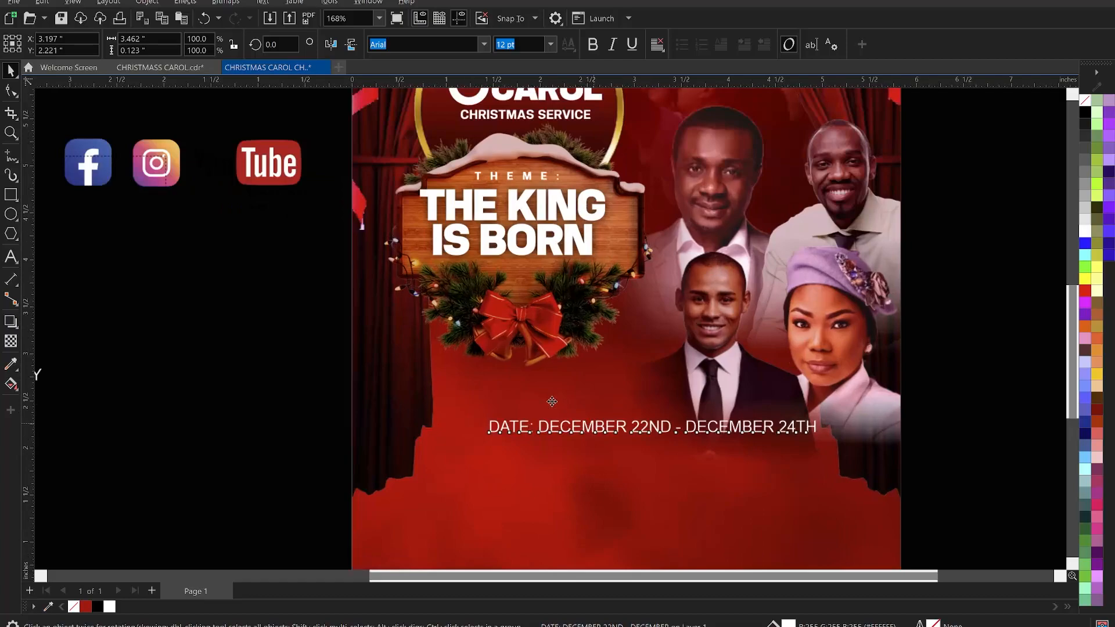
pyautogui.moveTo(536, 391); pyautogui.dragTo(548, 396)
pyautogui.scroll(1, 501, 405)
pyautogui.click(496, 399)
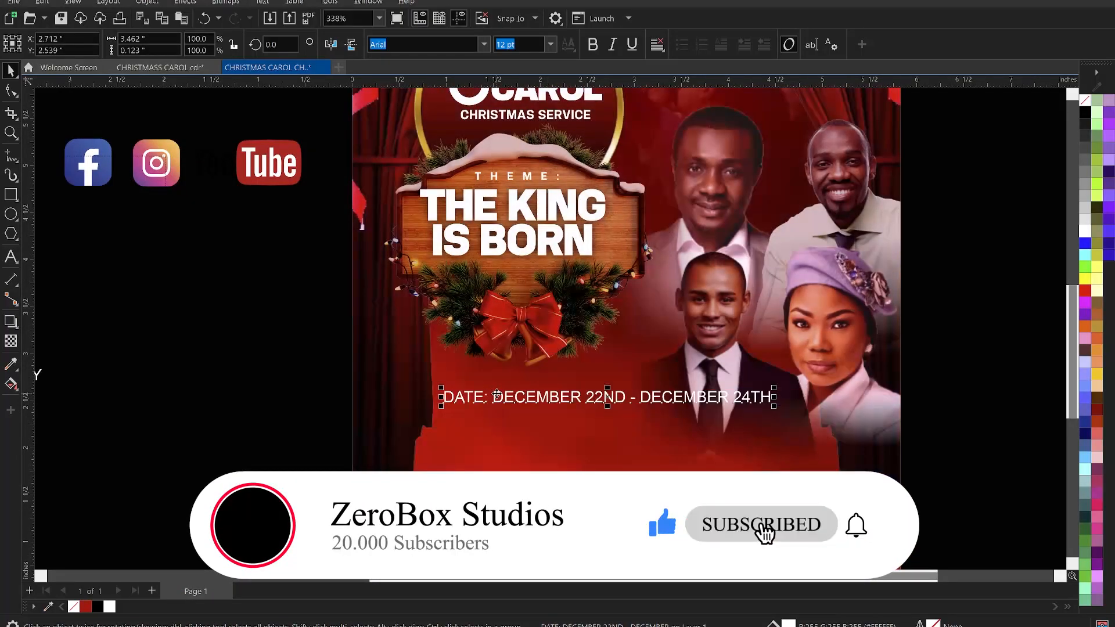
pyautogui.doubleClick(497, 397)
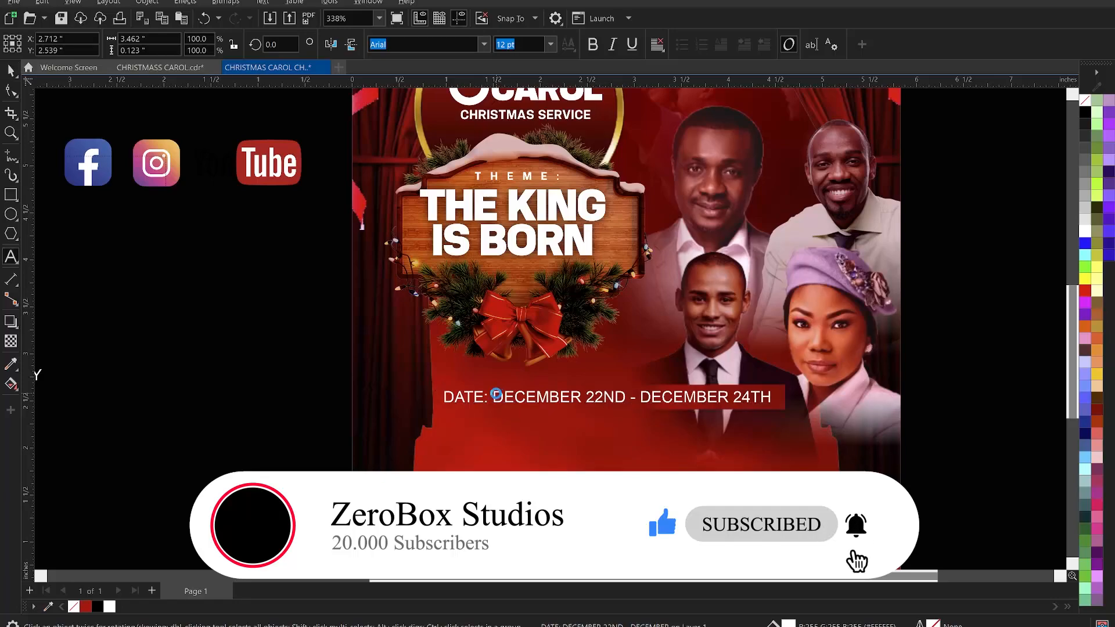
pyautogui.press('Return')
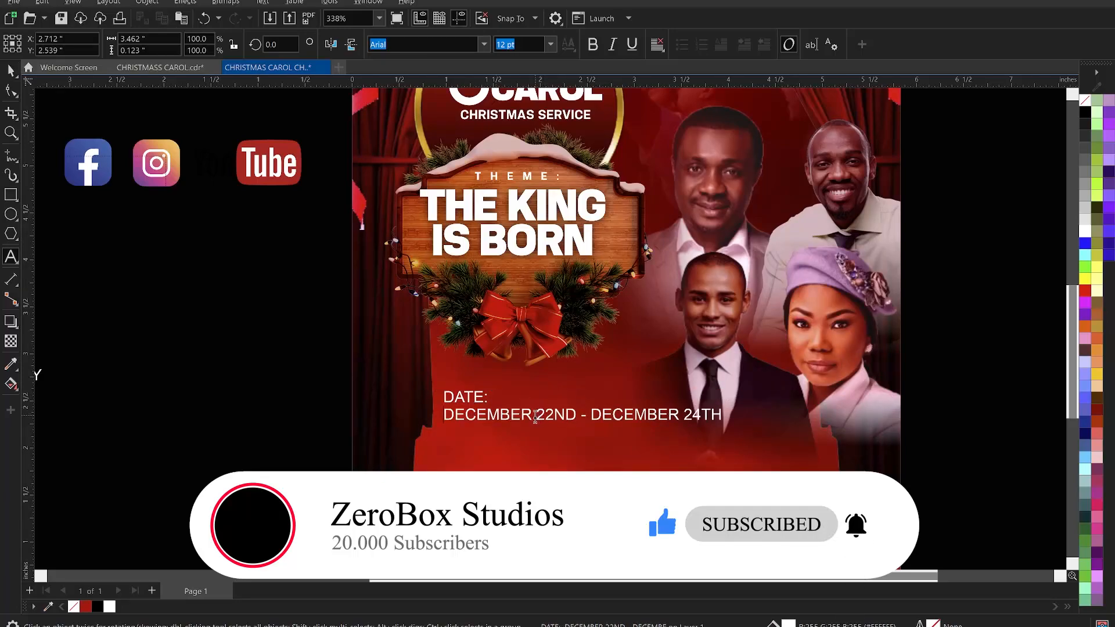
pyautogui.click(540, 415)
pyautogui.press('Return')
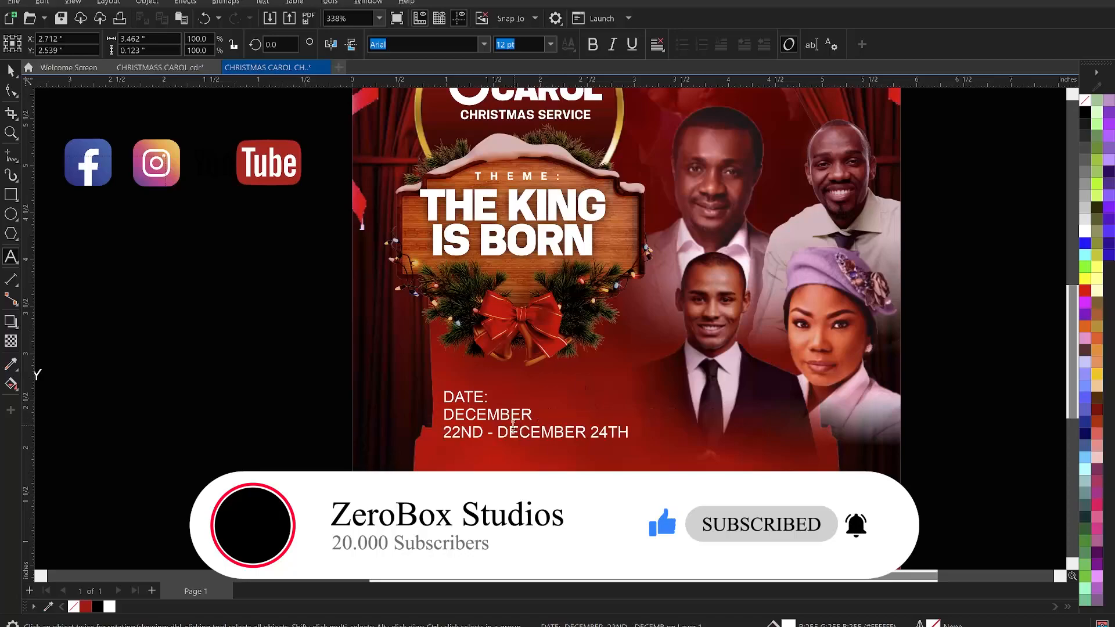
# - Cut "DECEMBER 24TH" into its own two-line text object and place it beside the first date
pyautogui.moveTo(489, 436); pyautogui.dragTo(637, 433)
pyautogui.hotkey('ctrl', 'c')
pyautogui.press('Delete')
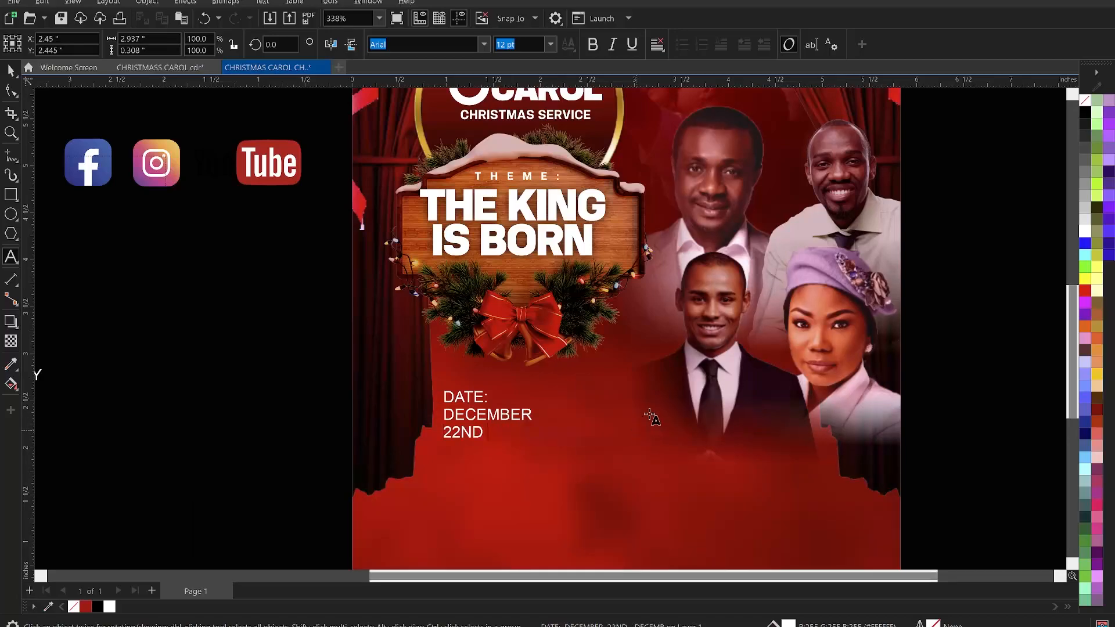
pyautogui.press('Escape')
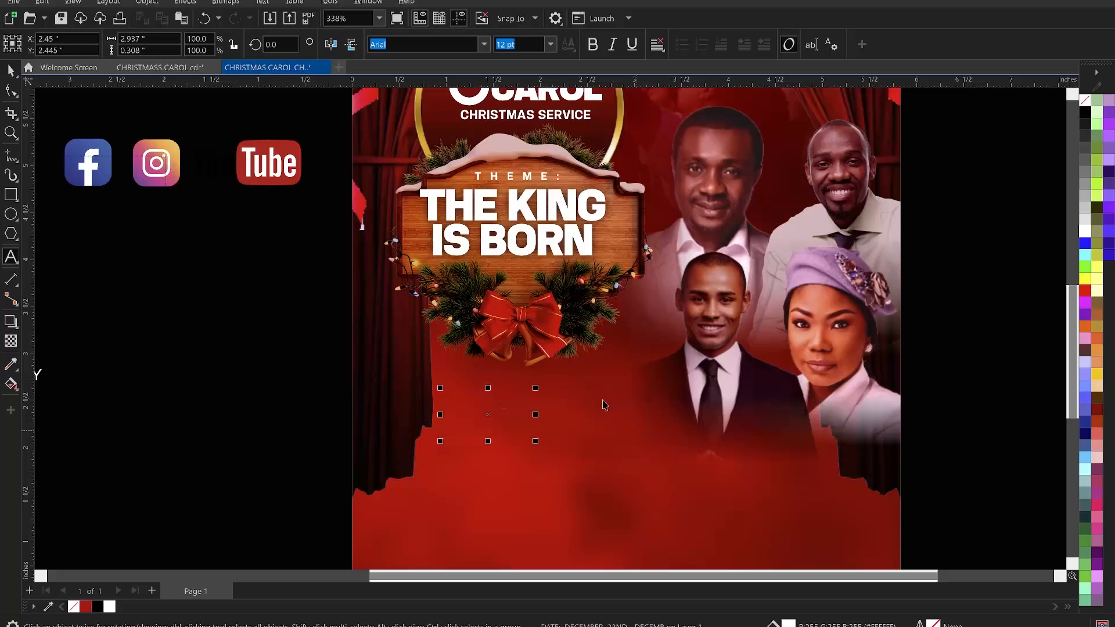
pyautogui.click(604, 401)
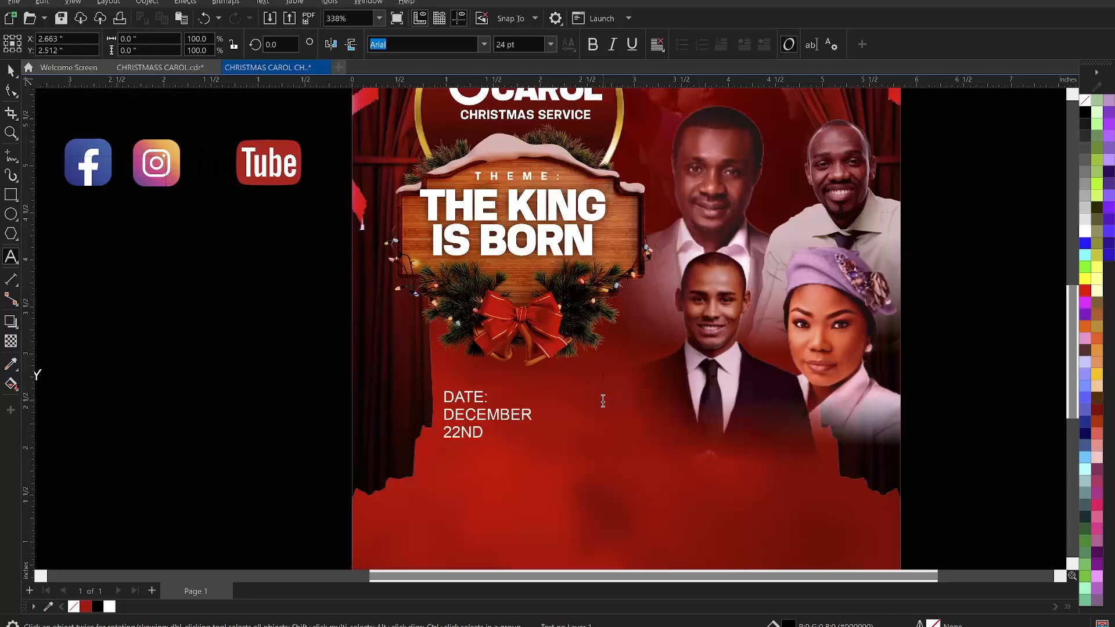
pyautogui.hotkey('ctrl', 'v')
pyautogui.click(613, 401)
pyautogui.press('BackSpace')
pyautogui.press('BackSpace')
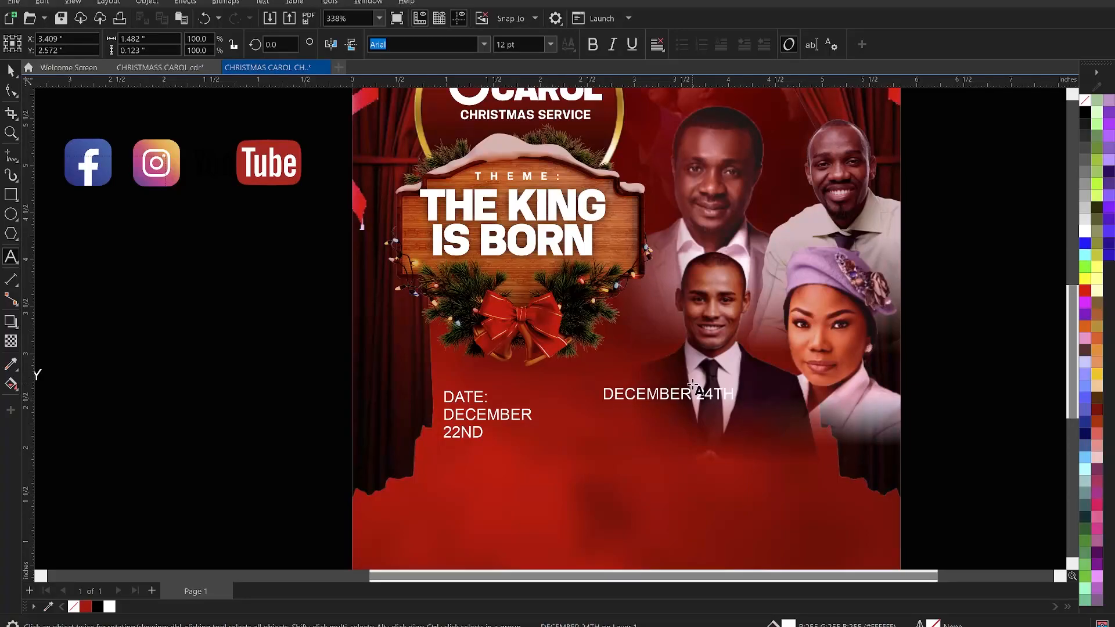
pyautogui.click(695, 395)
pyautogui.press('Return')
pyautogui.hotkey('ctrl', 'space')
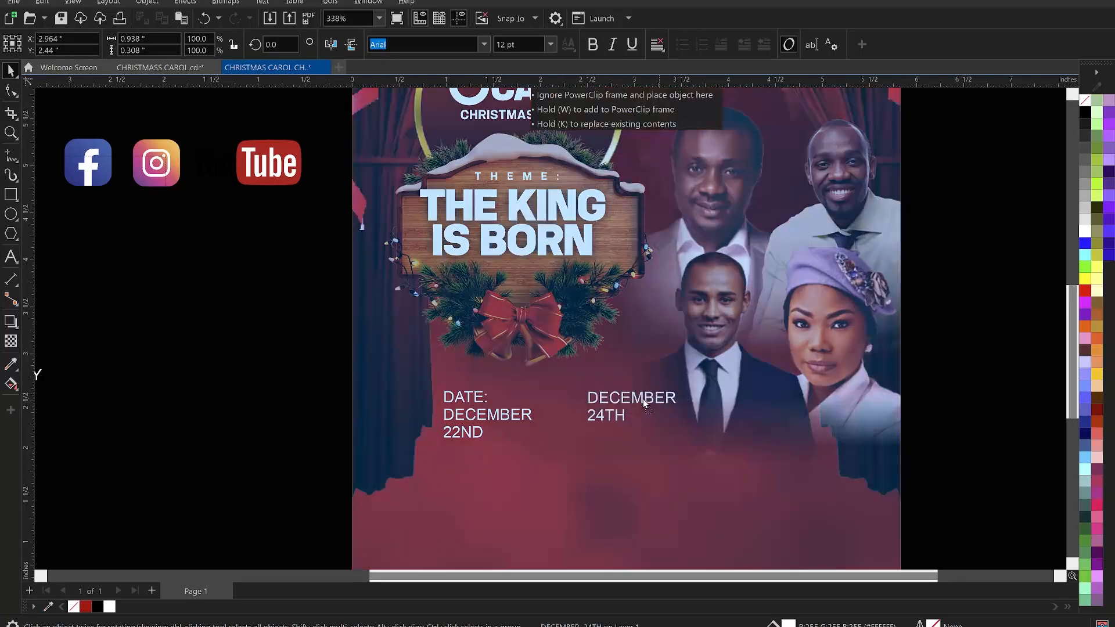
pyautogui.moveTo(643, 399); pyautogui.dragTo(617, 391)
pyautogui.click(926, 370)
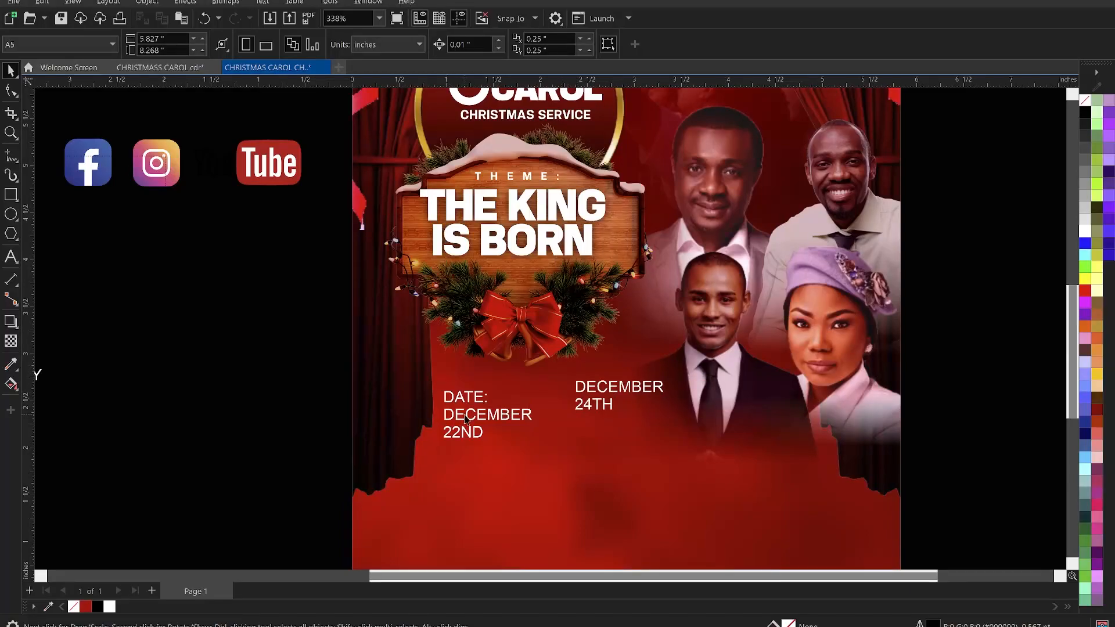
# - Break the date text apart into separate lines and move "DATE:" up and to the left
pyautogui.click(478, 397)
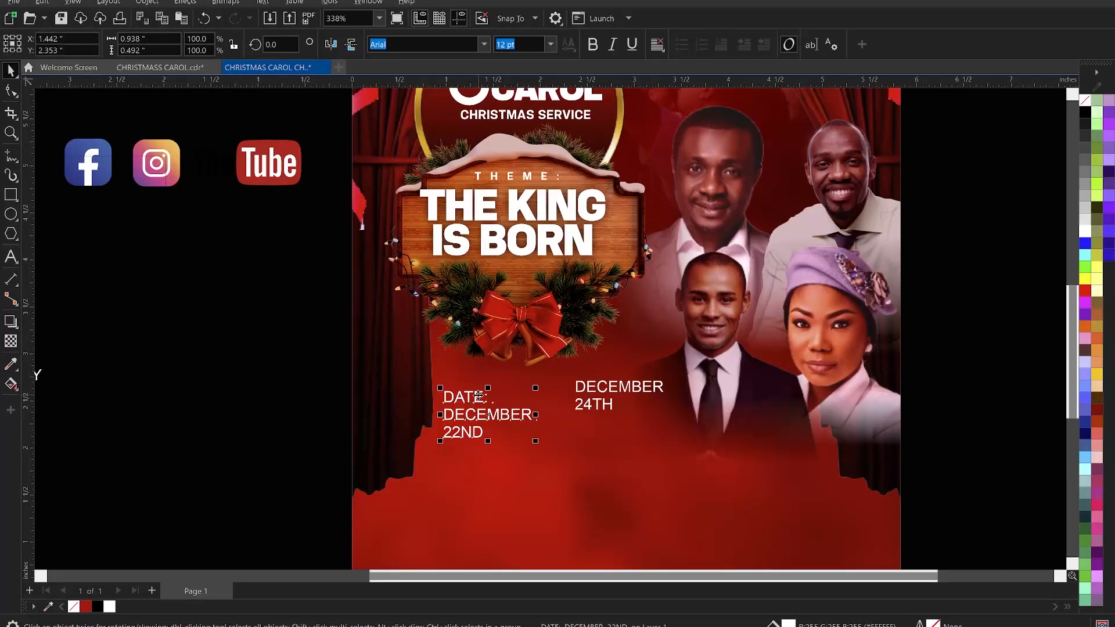
pyautogui.hotkey('ctrl', 'k')
pyautogui.moveTo(475, 397); pyautogui.dragTo(428, 380)
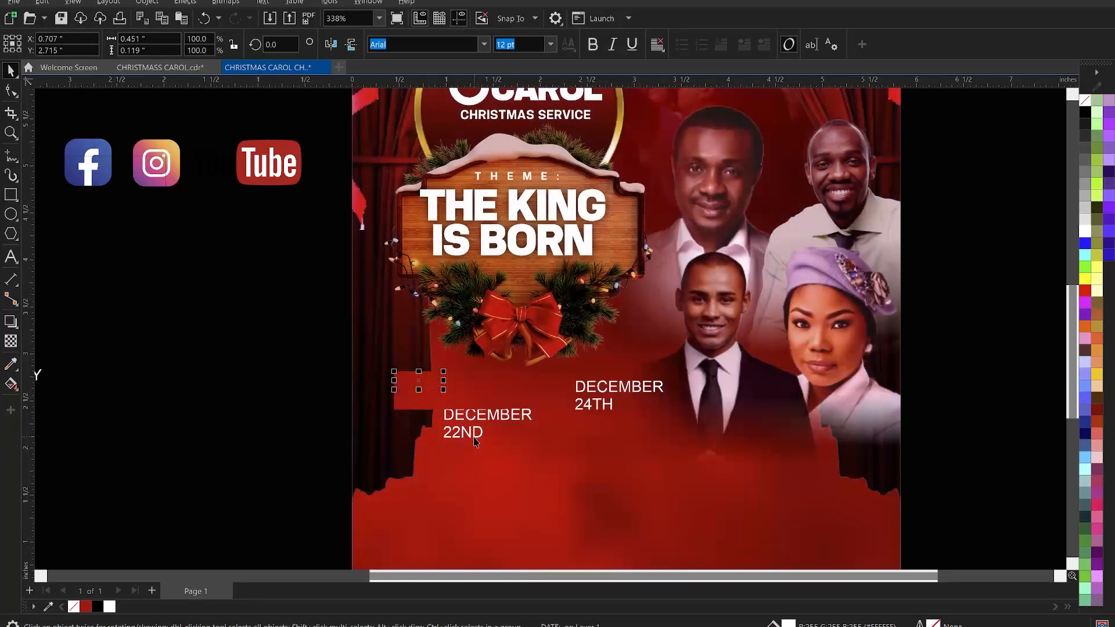
# - Set "22ND" in Neilvard Three and enlarge it, then set "DECEMBER" above it in KonsensBold
pyautogui.click(474, 437)
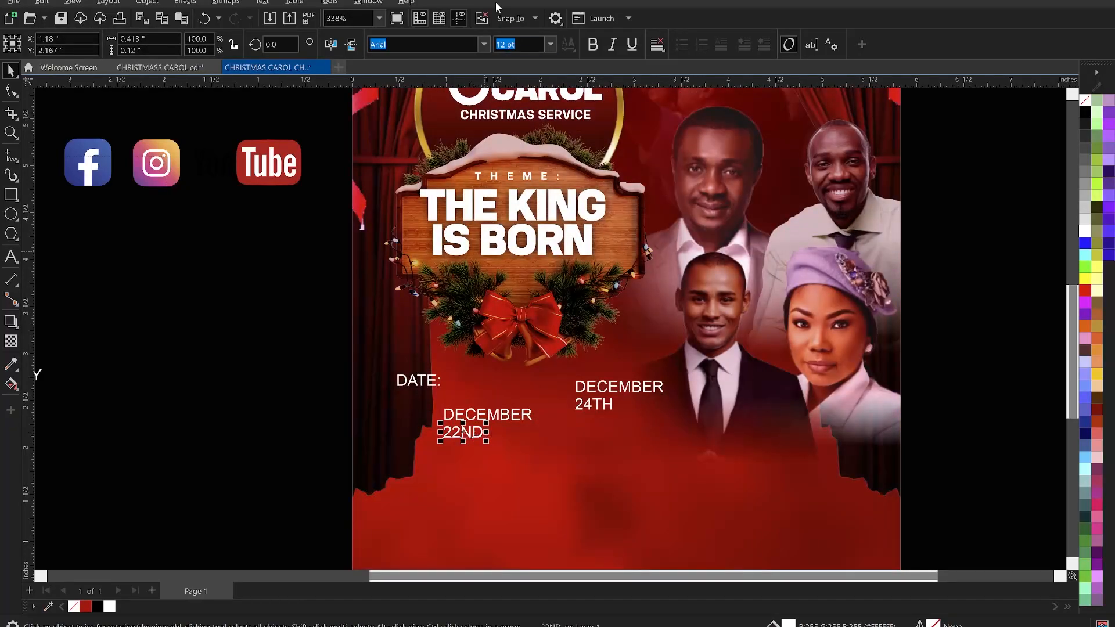
pyautogui.write('Ne')
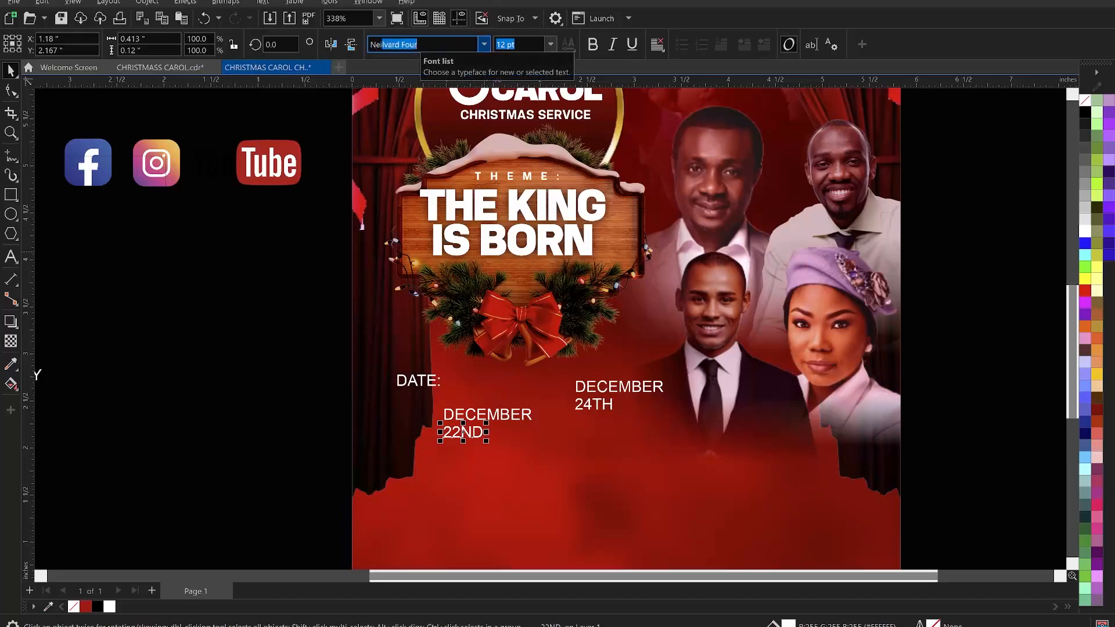
pyautogui.write('ilva')
pyautogui.press('Return')
pyautogui.write('Three')
pyautogui.press('Return')
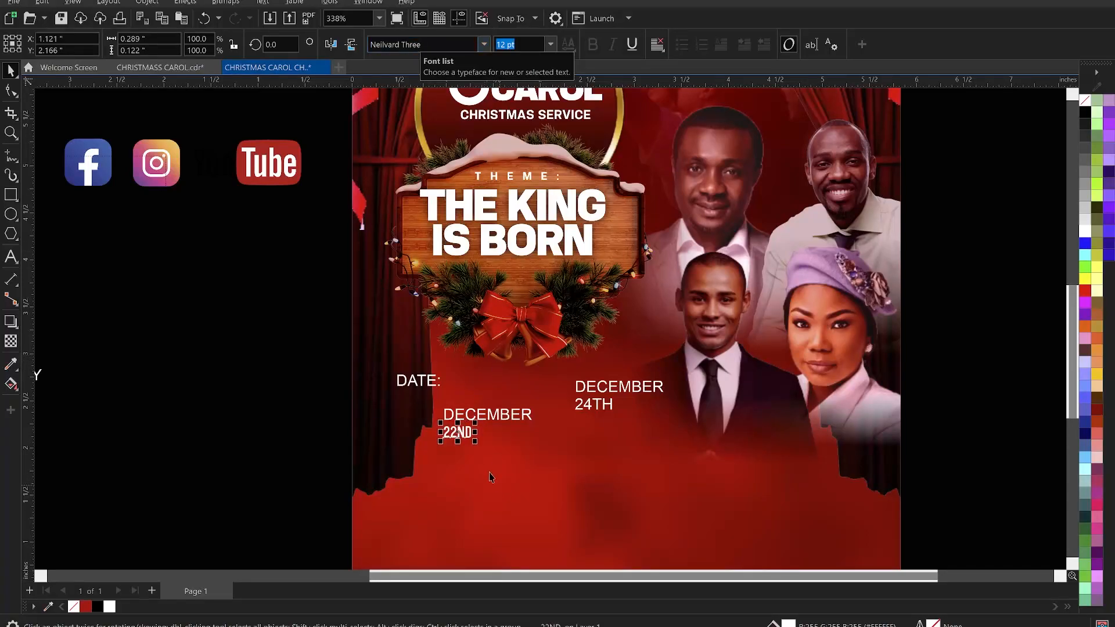
pyautogui.moveTo(475, 442); pyautogui.dragTo(535, 497)
pyautogui.click(504, 412)
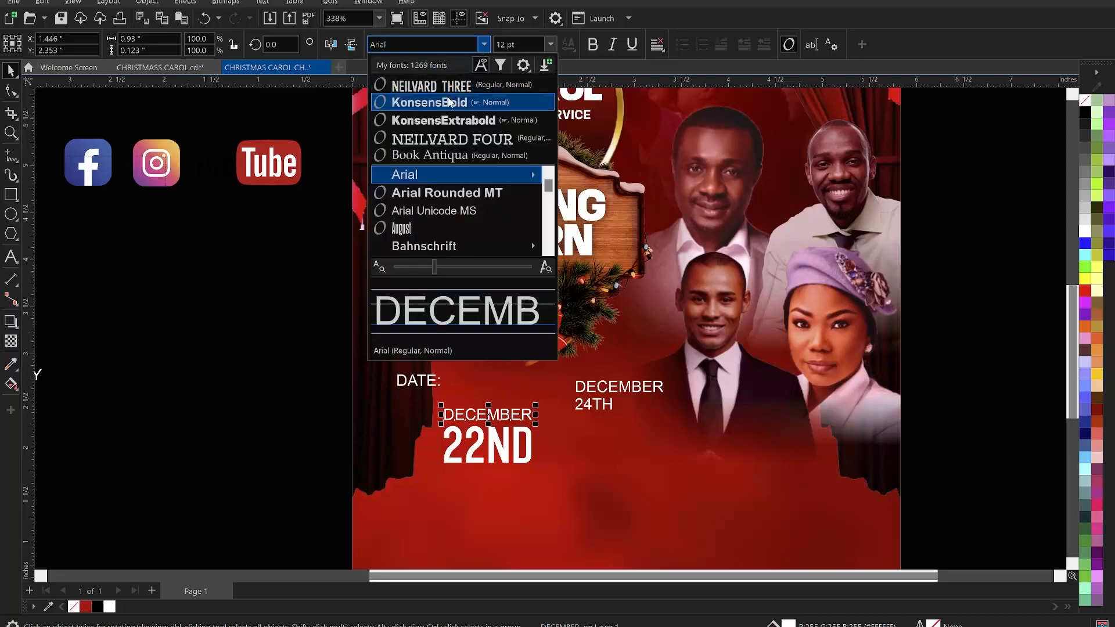
pyautogui.click(449, 103)
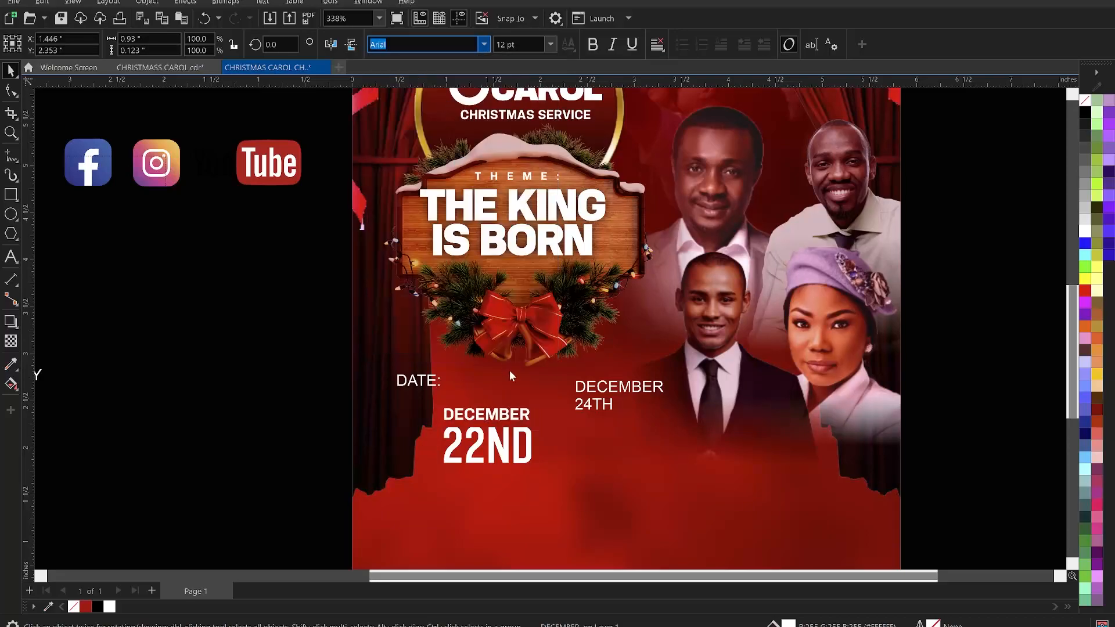
# - Duplicate the styled "DECEMBER 22ND" pair to the right and change the copy's day to "24TH"
pyautogui.click(517, 439)
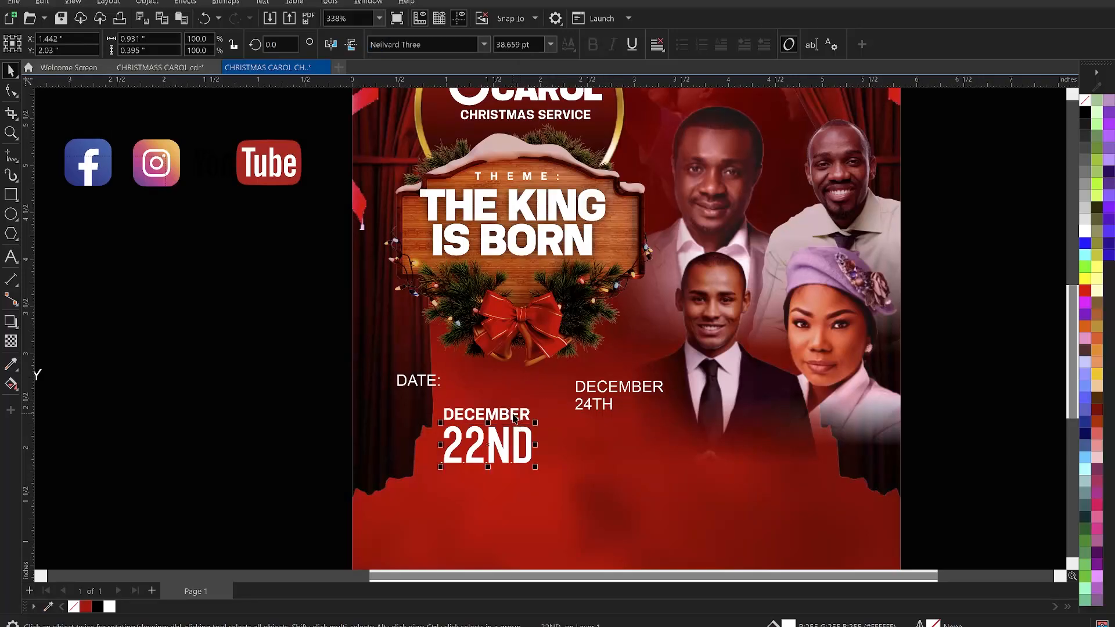
pyautogui.keyDown('shift'); pyautogui.click(507, 417); pyautogui.keyUp('shift')
pyautogui.moveTo(507, 417); pyautogui.dragTo(642, 411)
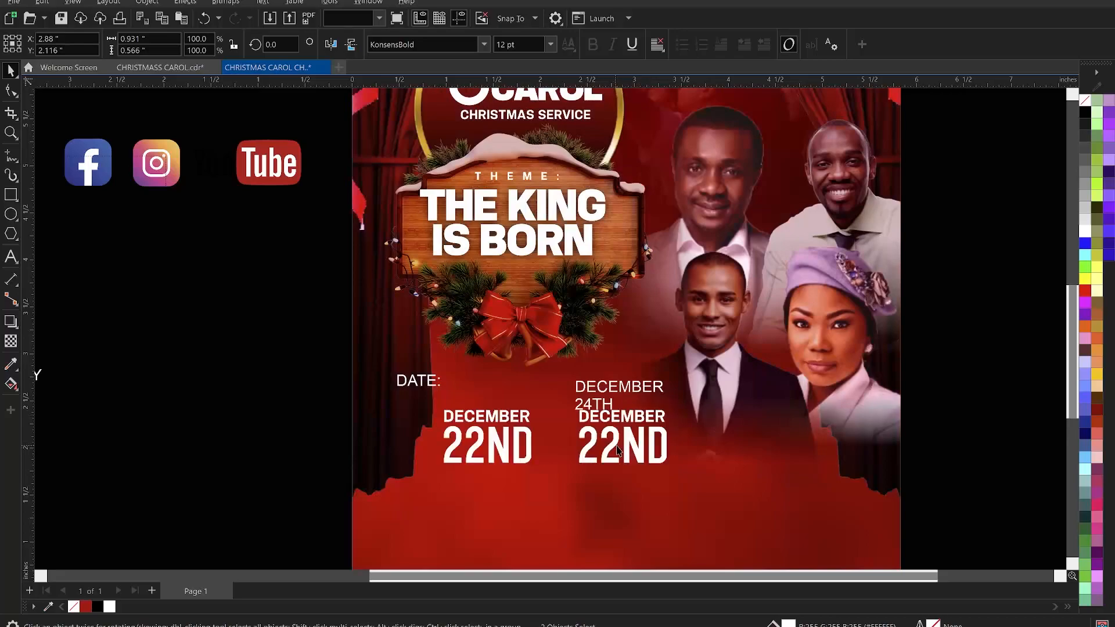
pyautogui.click(627, 440)
pyautogui.doubleClick(610, 440)
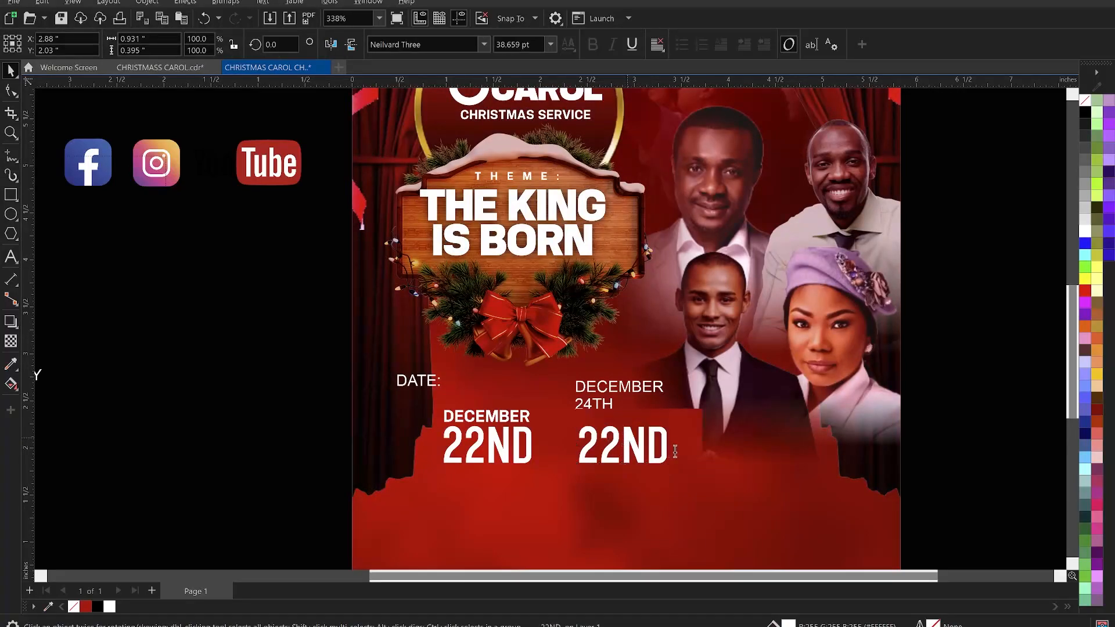
pyautogui.moveTo(610, 439); pyautogui.dragTo(677, 451)
pyautogui.press('BackSpace')
pyautogui.write('4TH')
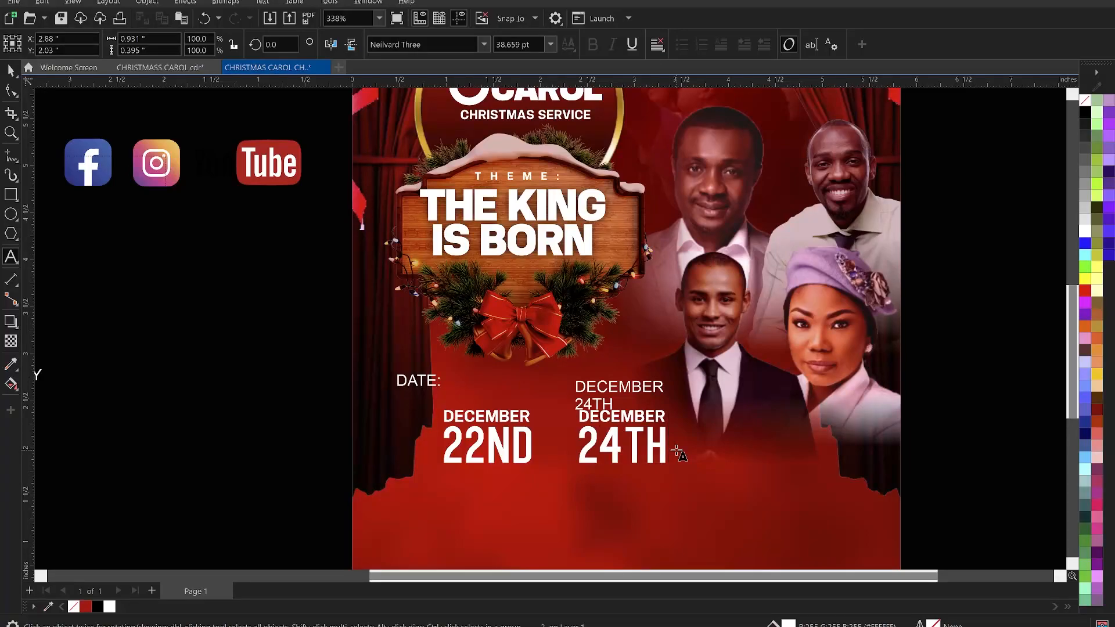
# - Delete the old plain "DECEMBER 24TH" text object
pyautogui.press('Escape')
pyautogui.click(609, 392)
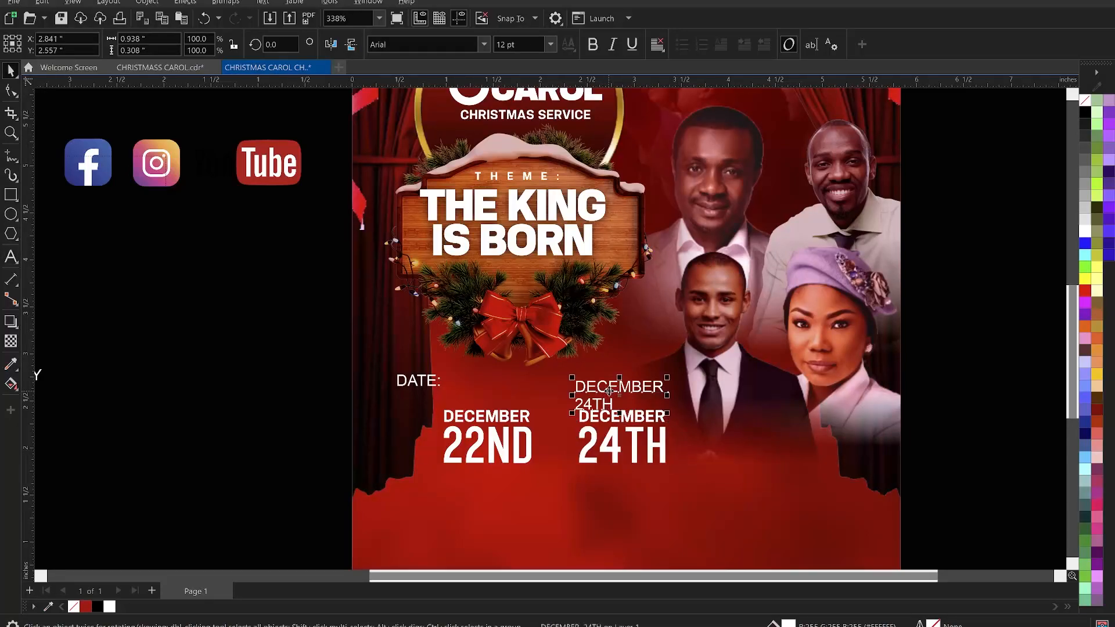
pyautogui.press('Delete')
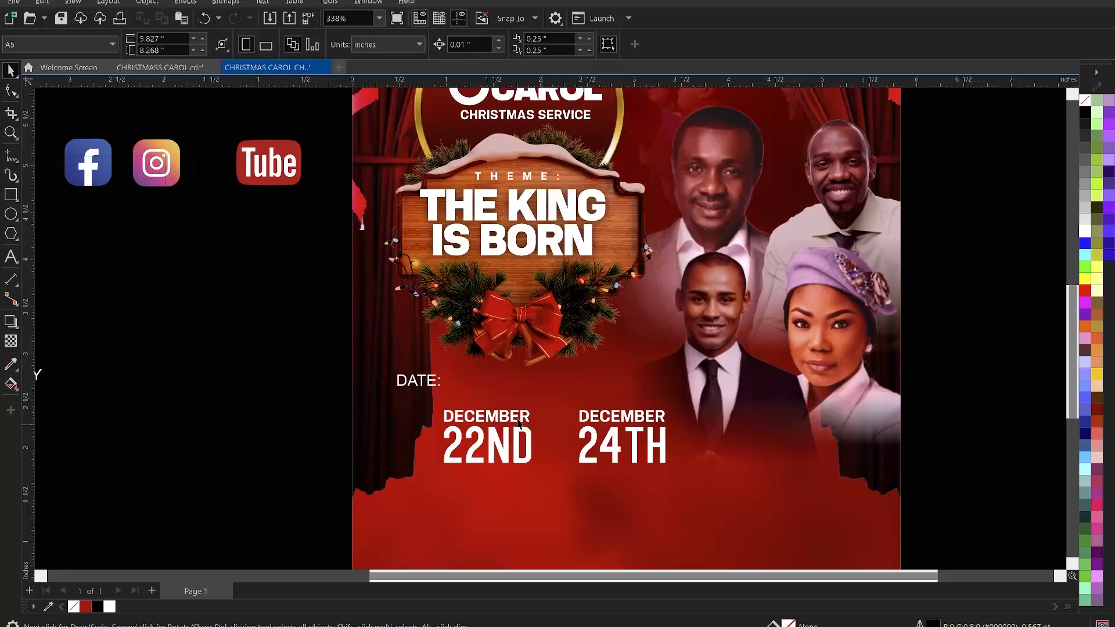
# - Draw a short horizontal line between the two dates and set its outline width to 1.5 pt
pyautogui.click(8, 157)
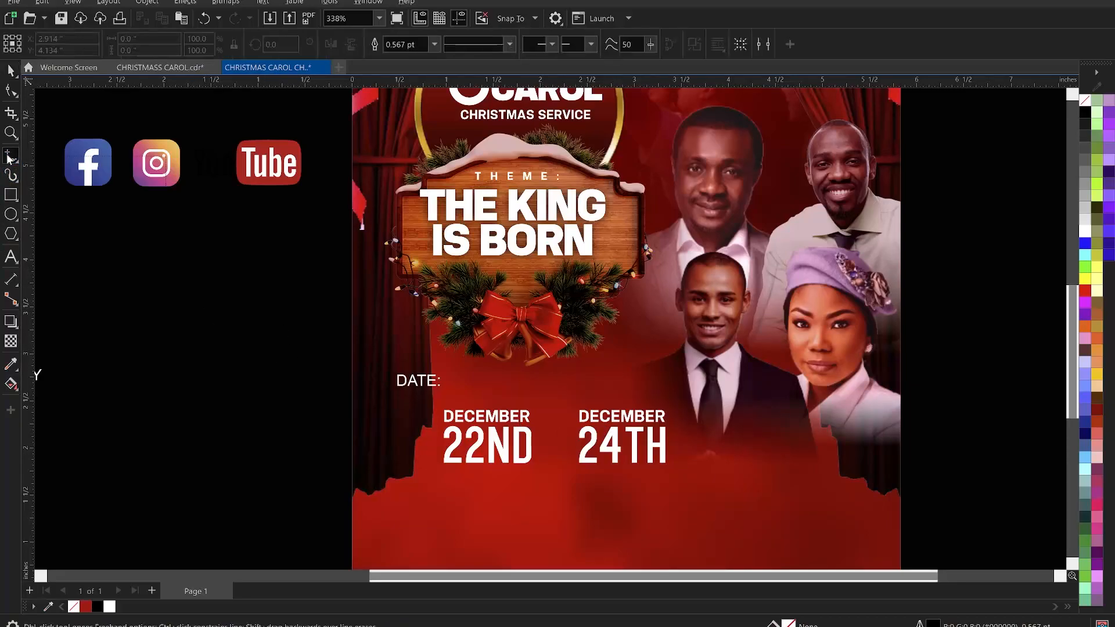
pyautogui.click(541, 443)
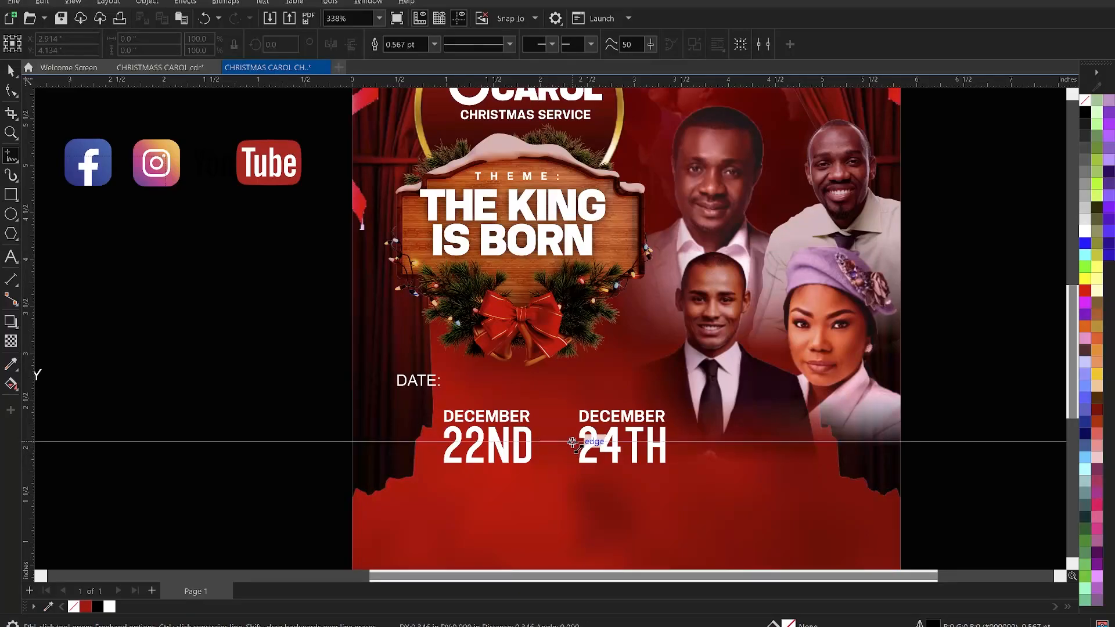
pyautogui.click(574, 442)
pyautogui.press('space')
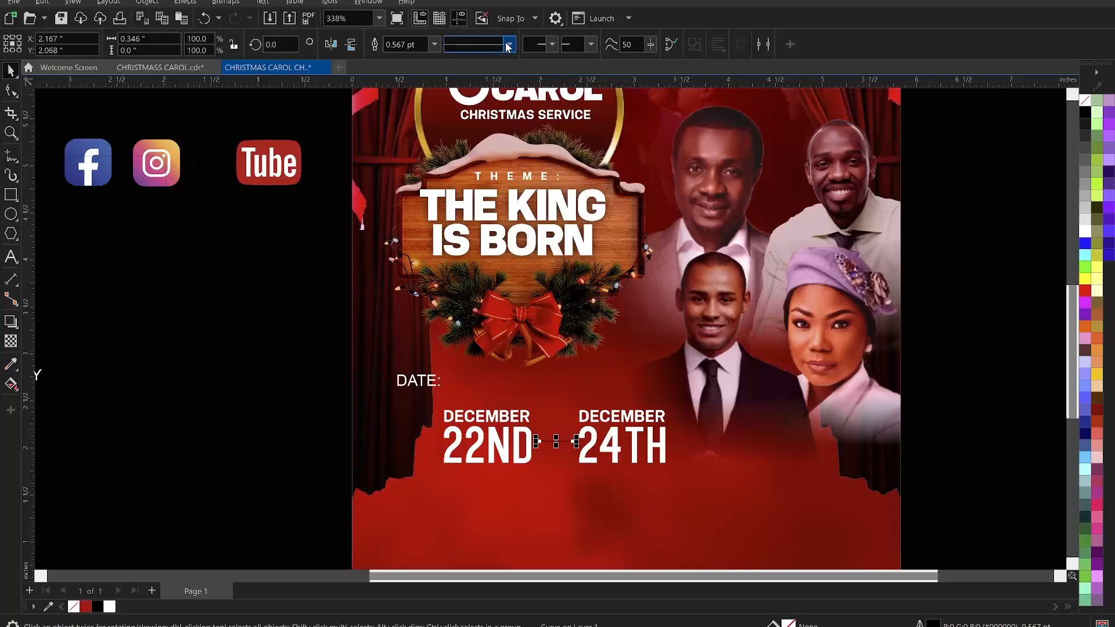
pyautogui.click(435, 45)
pyautogui.click(400, 102)
pyautogui.click(433, 44)
pyautogui.click(437, 112)
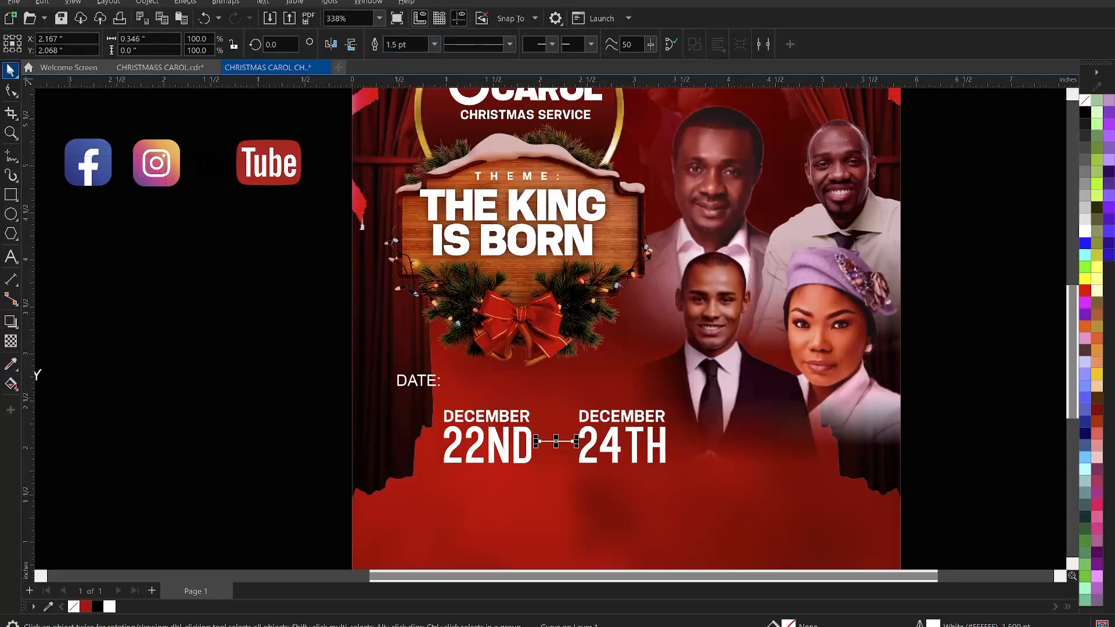
# - Group the "DECEMBER 24TH" text and nudge it closer to the connecting line
pyautogui.click(149, 297)
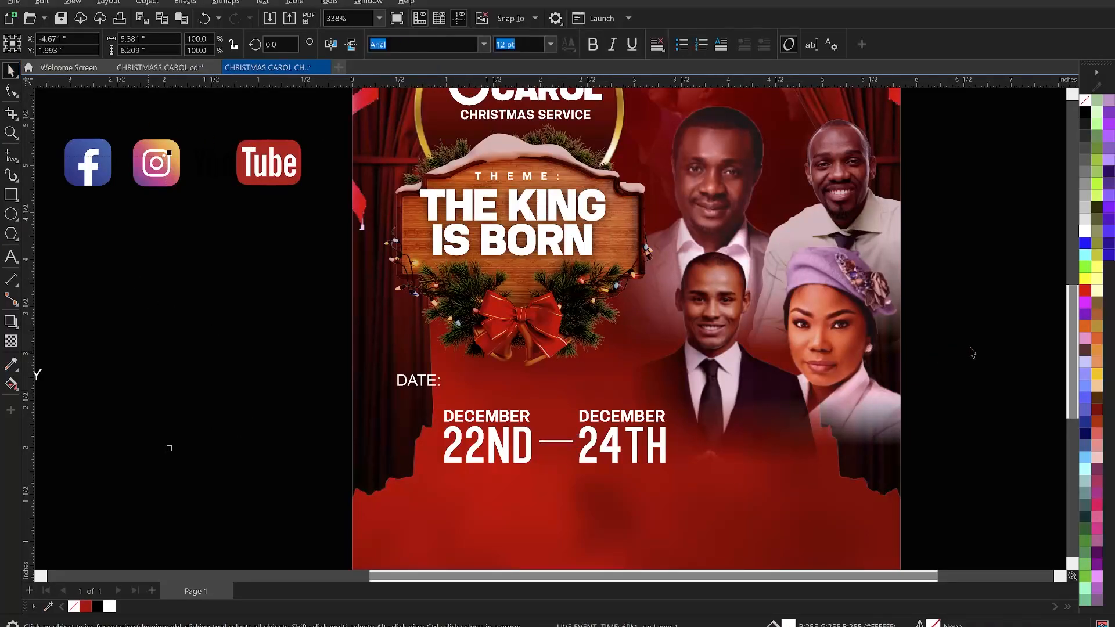
pyautogui.moveTo(990, 335); pyautogui.dragTo(553, 484)
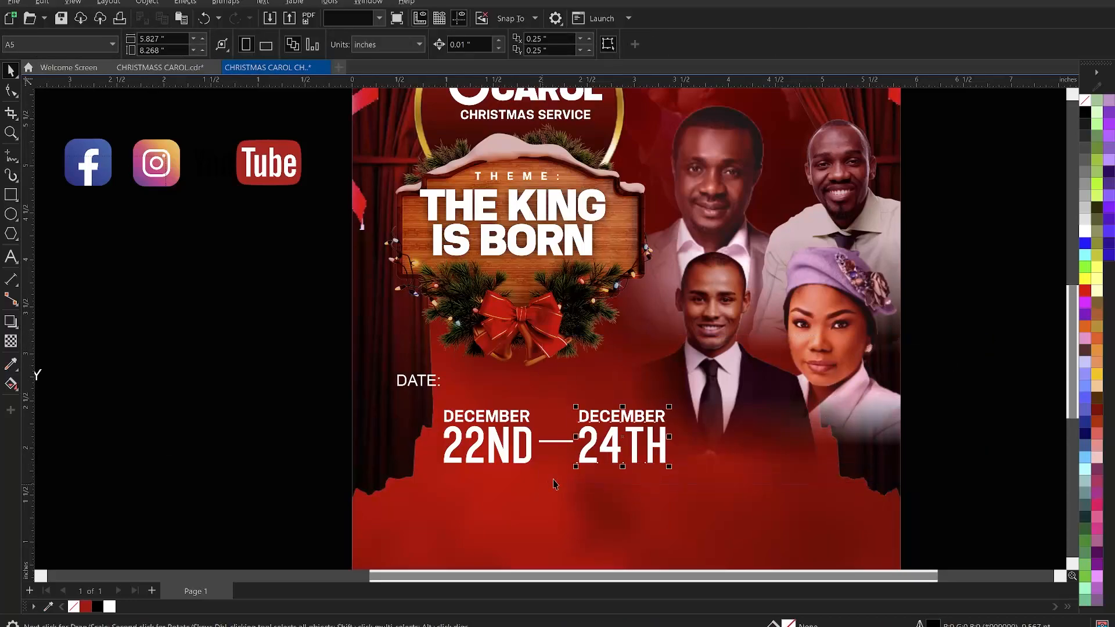
pyautogui.hotkey('ctrl', 'g')
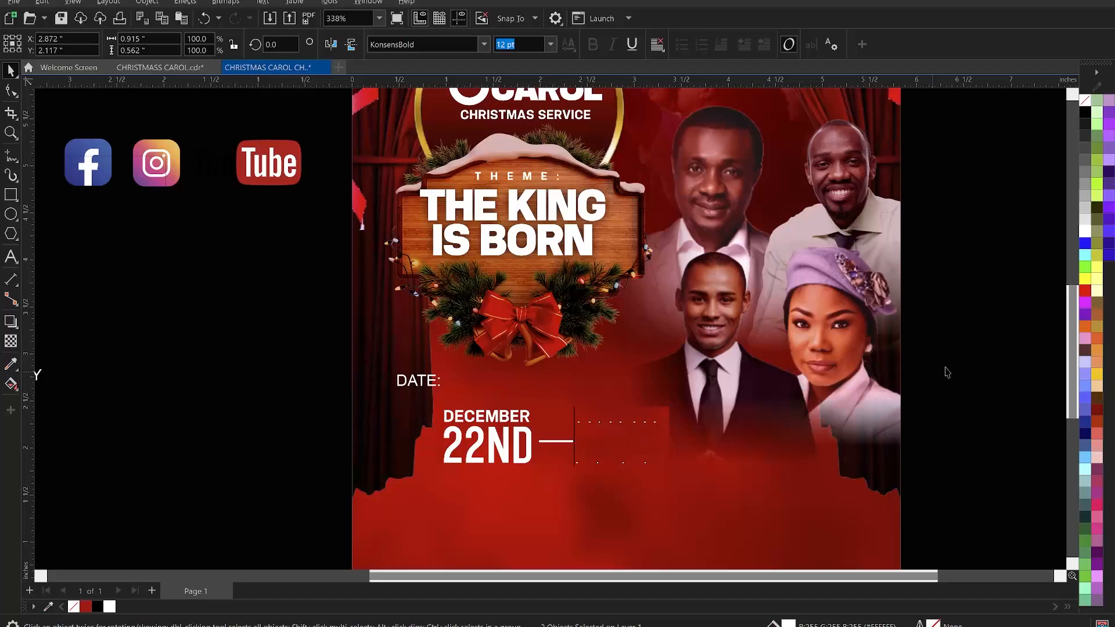
pyautogui.click(987, 337)
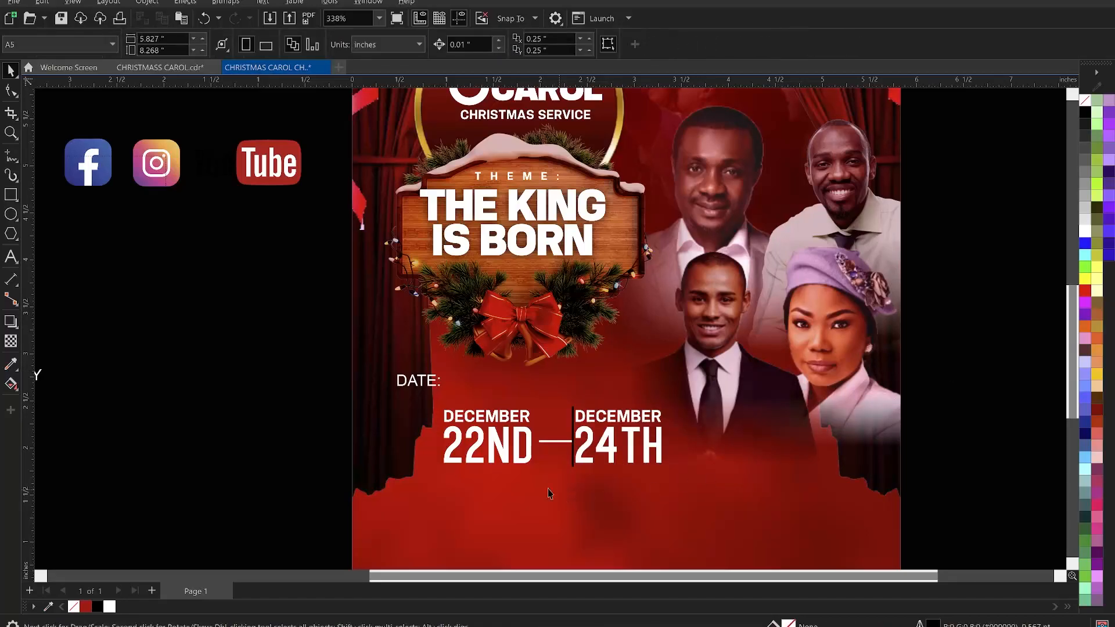
pyautogui.moveTo(526, 490); pyautogui.dragTo(529, 473)
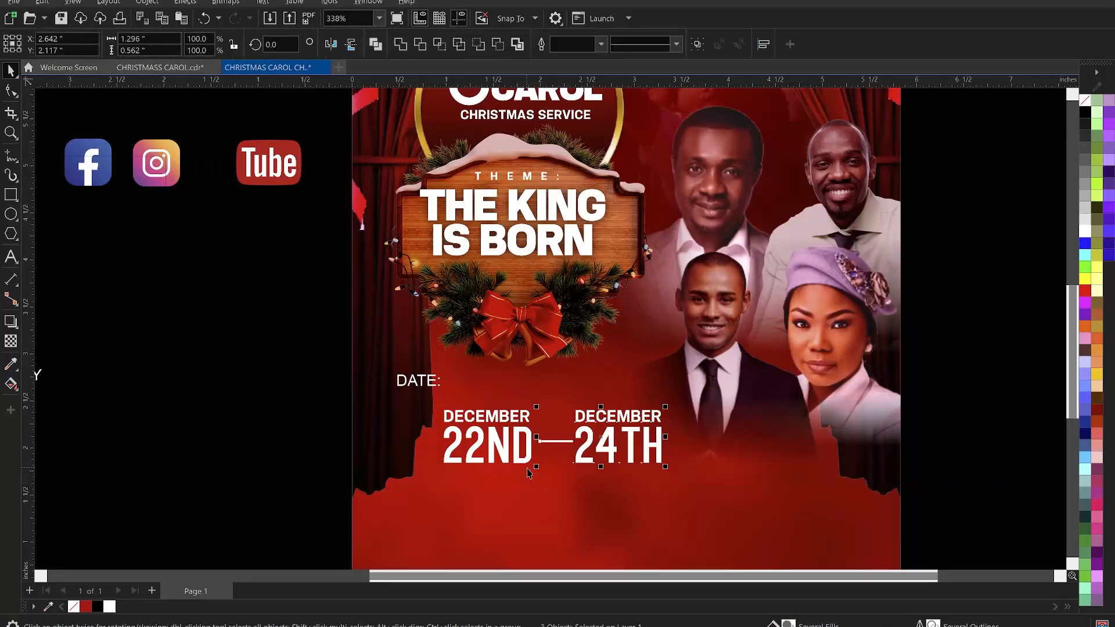
pyautogui.press('Delete')
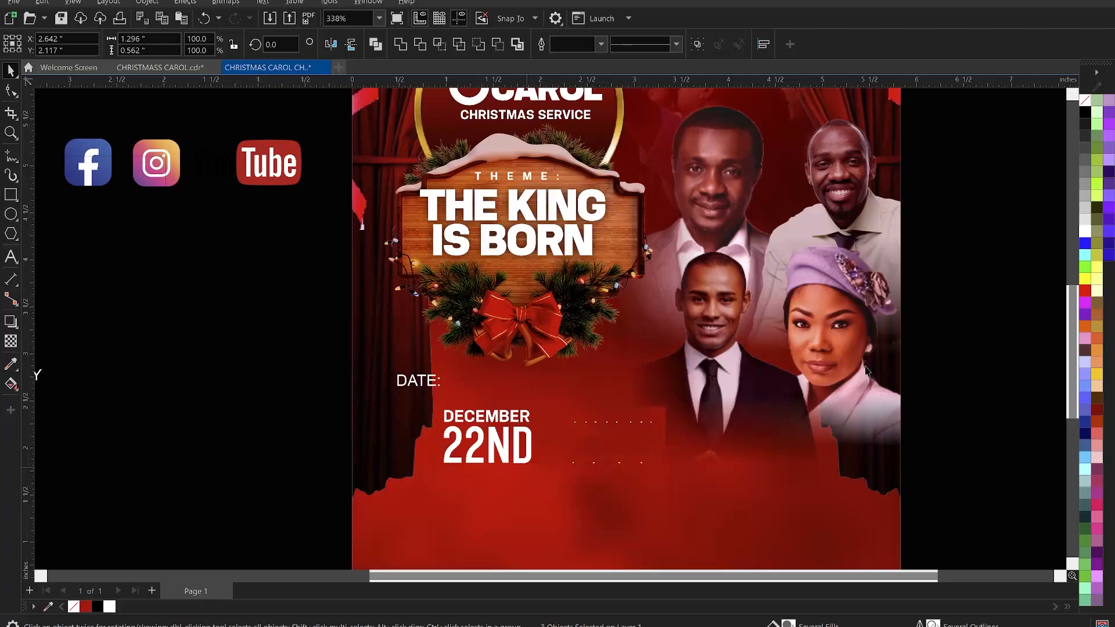
pyautogui.click(957, 318)
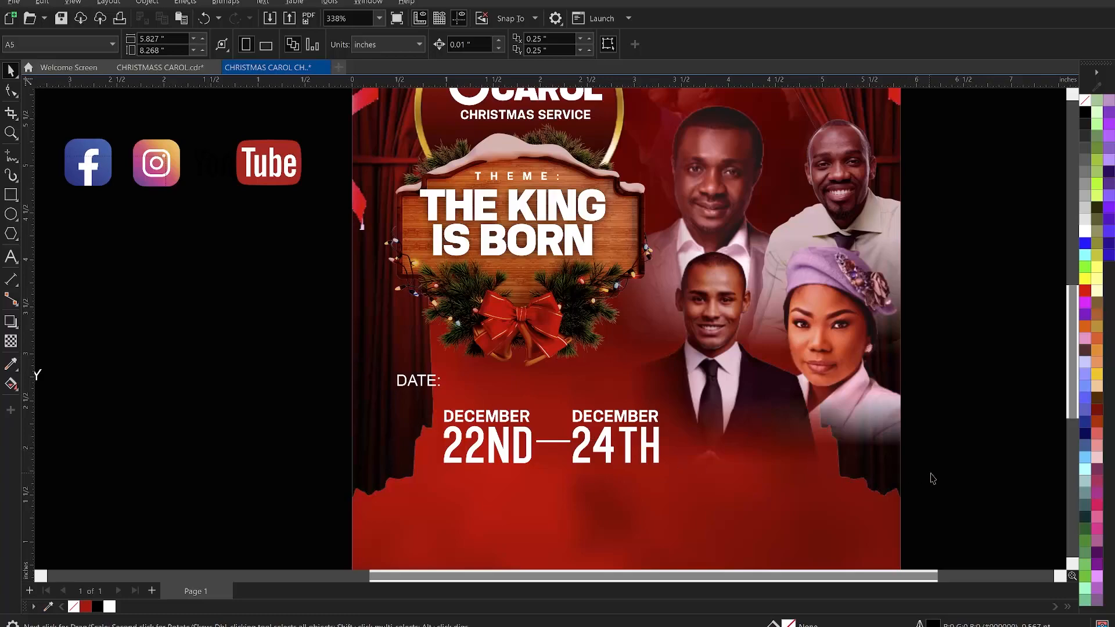
# - Select the whole date block and scale it down so it sits beside the "DATE:" label
pyautogui.moveTo(957, 481); pyautogui.dragTo(417, 393)
pyautogui.moveTo(664, 468); pyautogui.dragTo(621, 416)
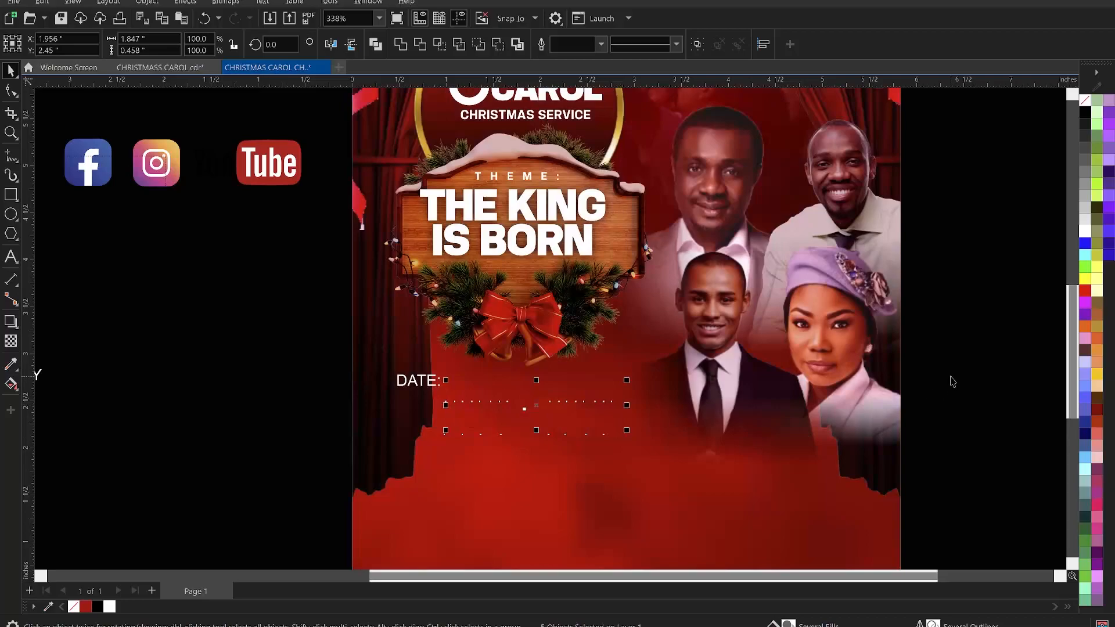
pyautogui.click(950, 381)
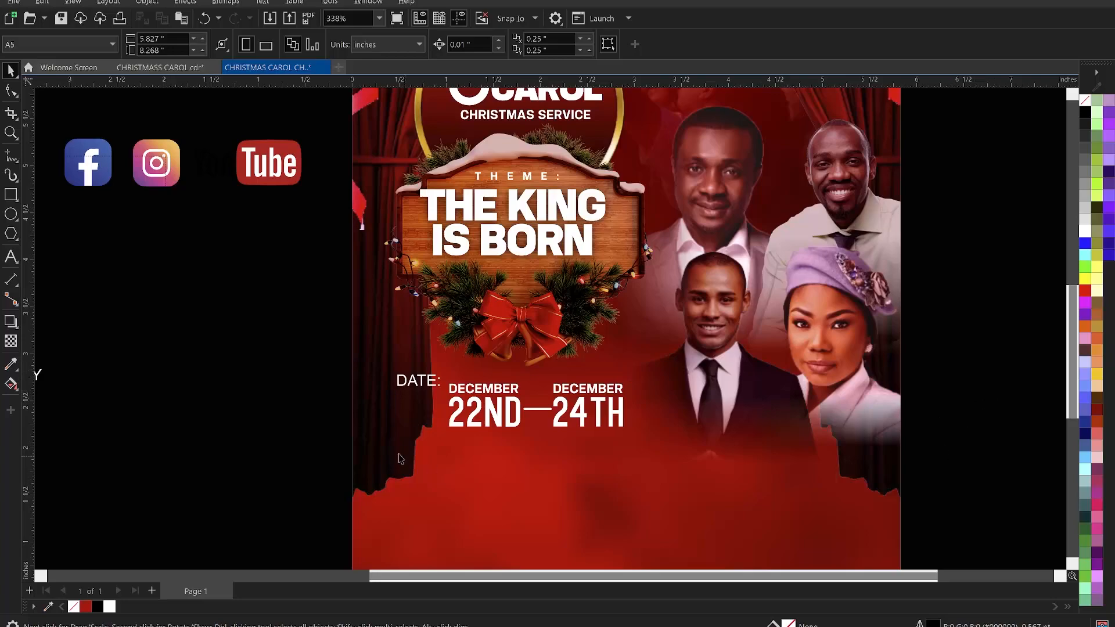
# - Move the "DATE:" label slightly left and up
pyautogui.click(418, 382)
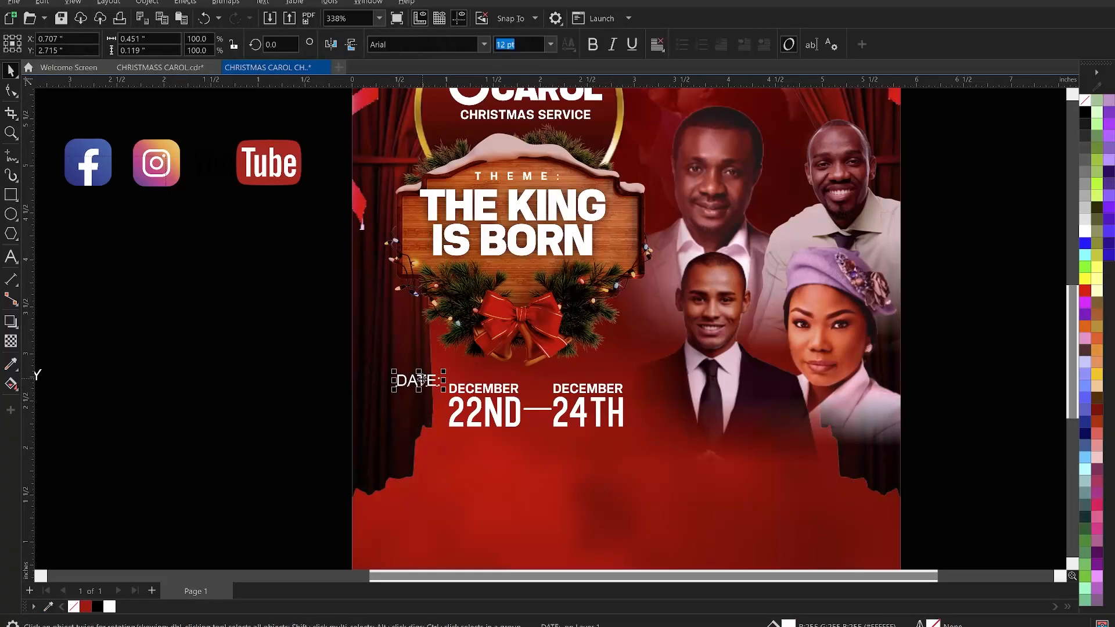
pyautogui.moveTo(410, 374); pyautogui.dragTo(680, 431)
pyautogui.click(162, 356)
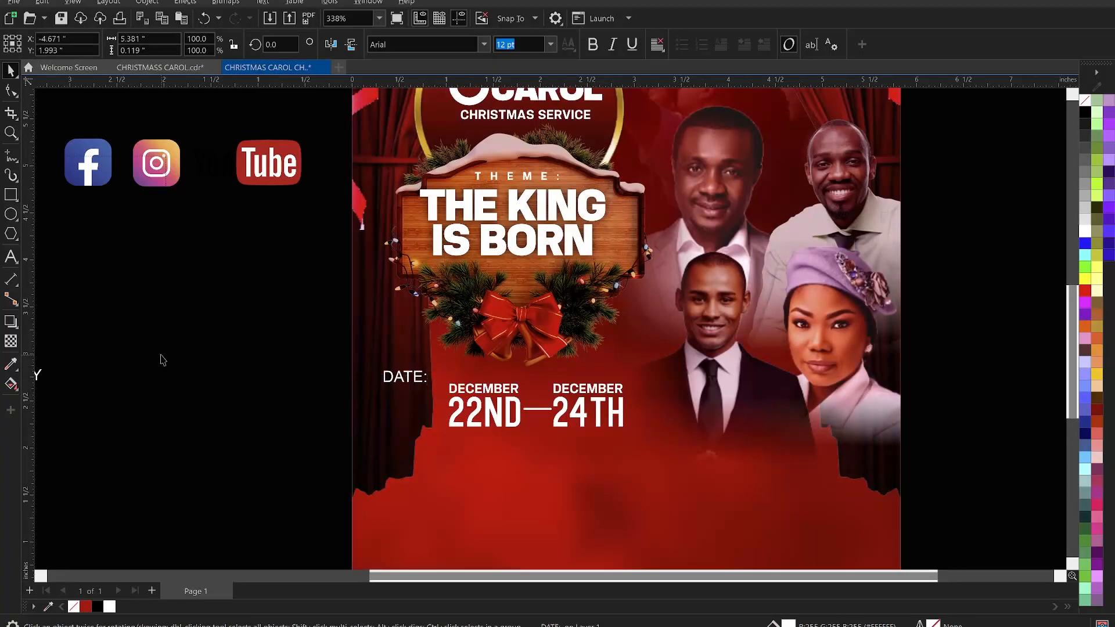
# - Draw a thin vertical rectangle about 0.12 × 0.45 in just left of "22ND" and nudge it left
pyautogui.click(11, 194)
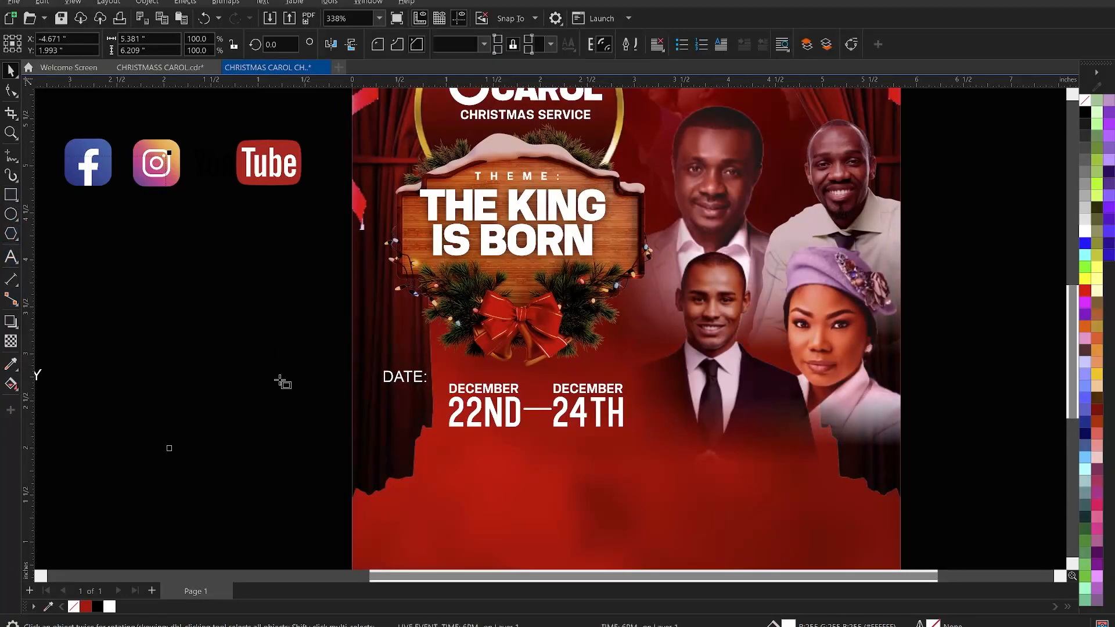
pyautogui.moveTo(437, 385)
pyautogui.mouseDown()
pyautogui.moveTo(450, 438)
pyautogui.moveTo(458, 433)
pyautogui.moveTo(445, 428)
pyautogui.mouseUp()
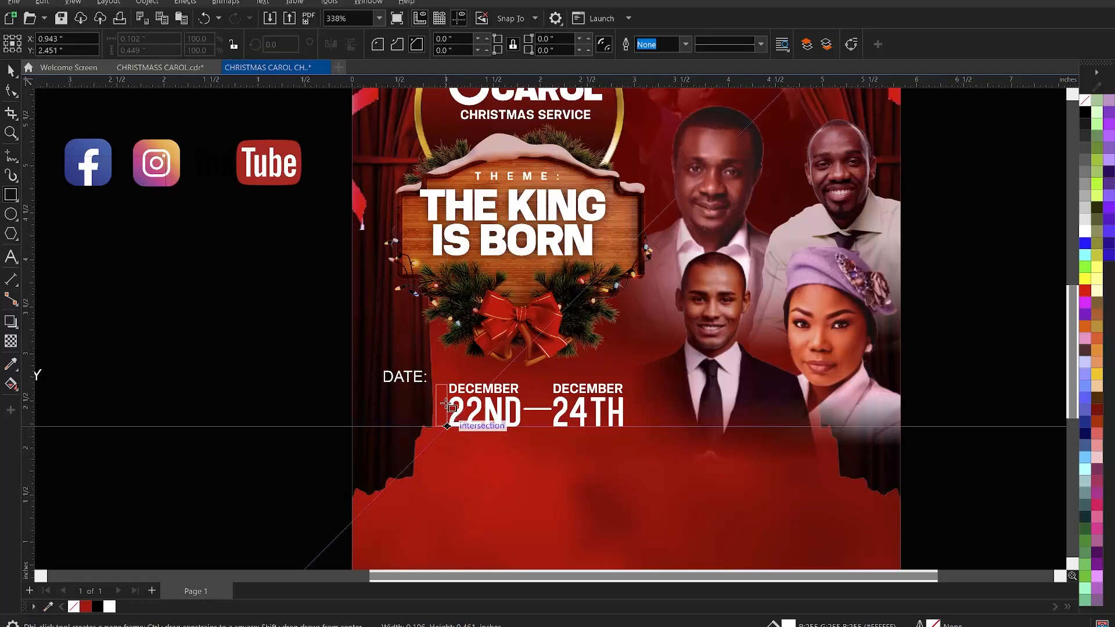
pyautogui.scroll(1, 461, 419)
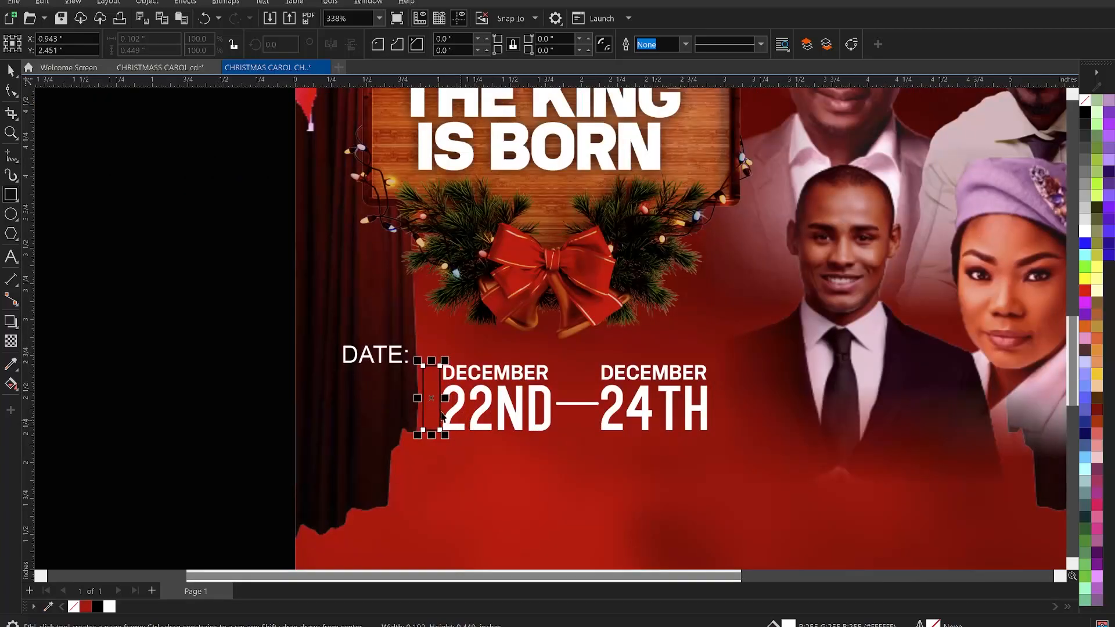
pyautogui.press('space')
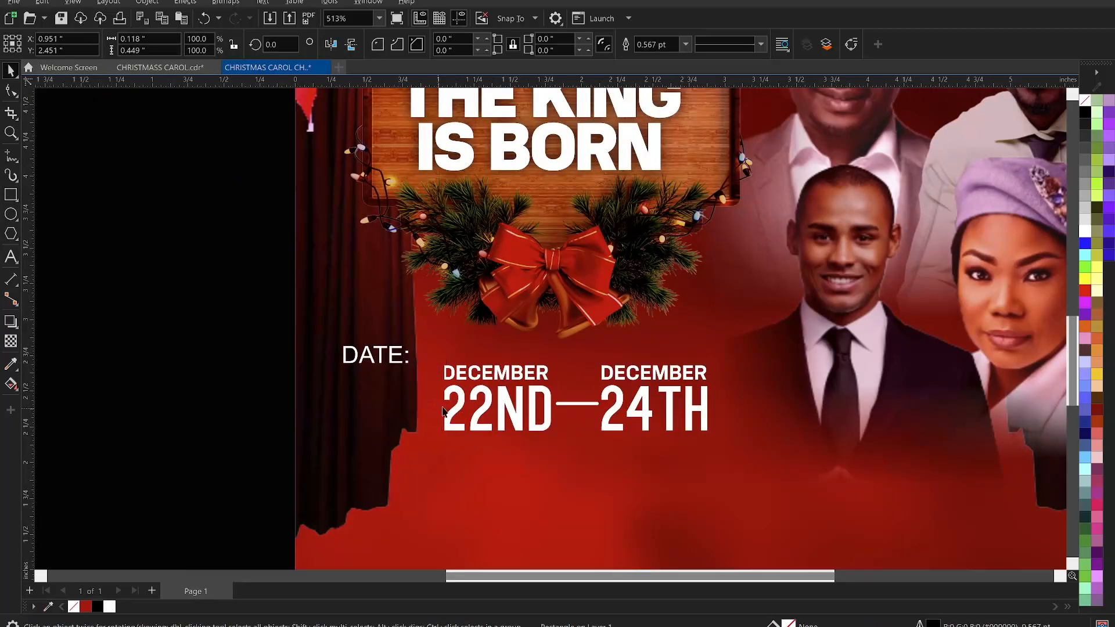
pyautogui.press('Left')
pyautogui.press('Left')
pyautogui.press('Left')
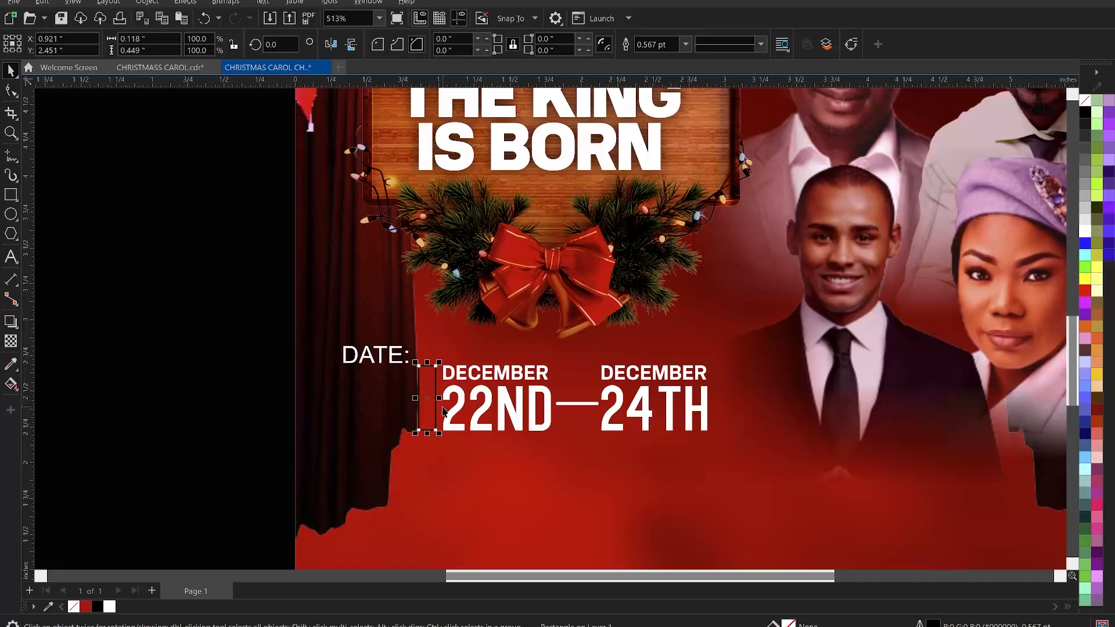
pyautogui.click(192, 379)
# - Draw a rectangle about 0.6 × 0.43 in to the right of "24TH"
pyautogui.click(11, 194)
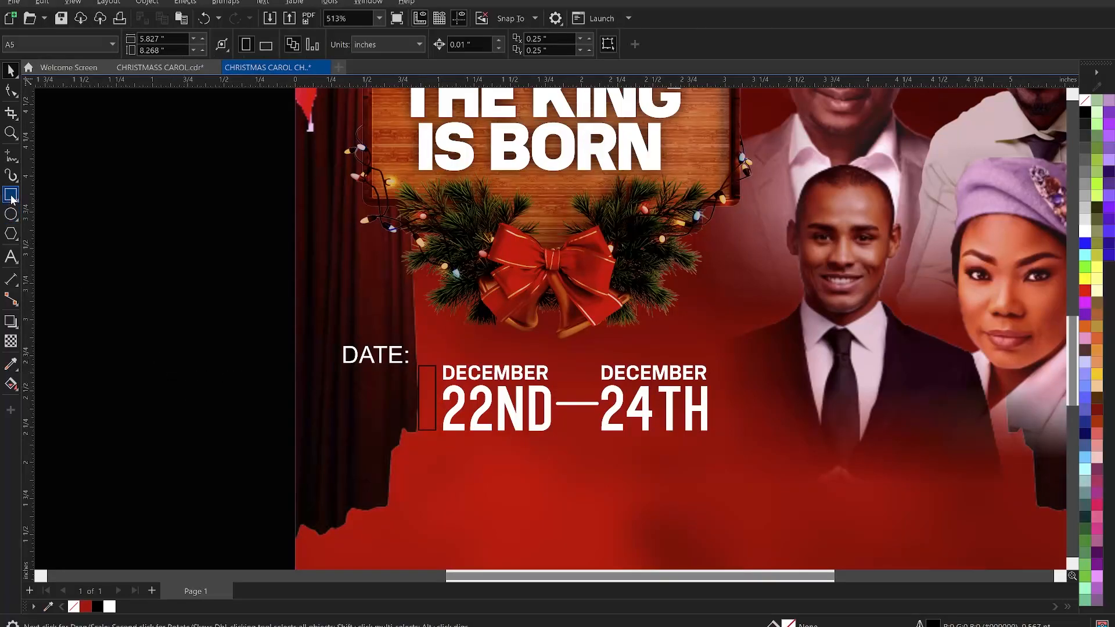
pyautogui.moveTo(717, 367)
pyautogui.mouseDown()
pyautogui.moveTo(728, 388)
pyautogui.moveTo(806, 432)
pyautogui.mouseUp()
pyautogui.press('space')
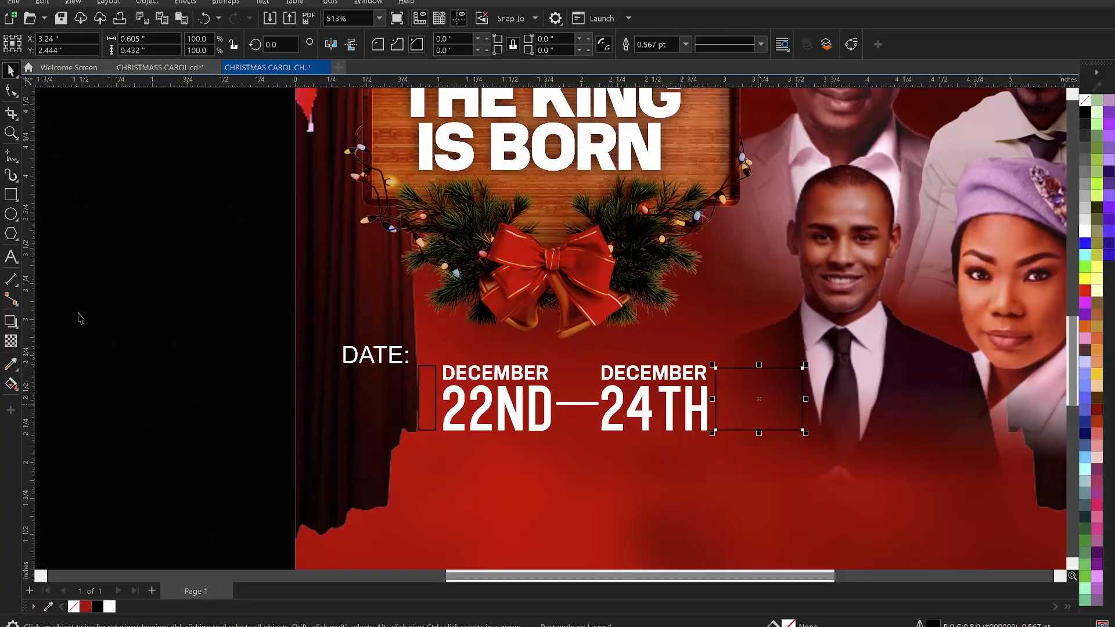
# - Apply a linear fountain fill running from yellow to red across the new rectangle
pyautogui.click(11, 386)
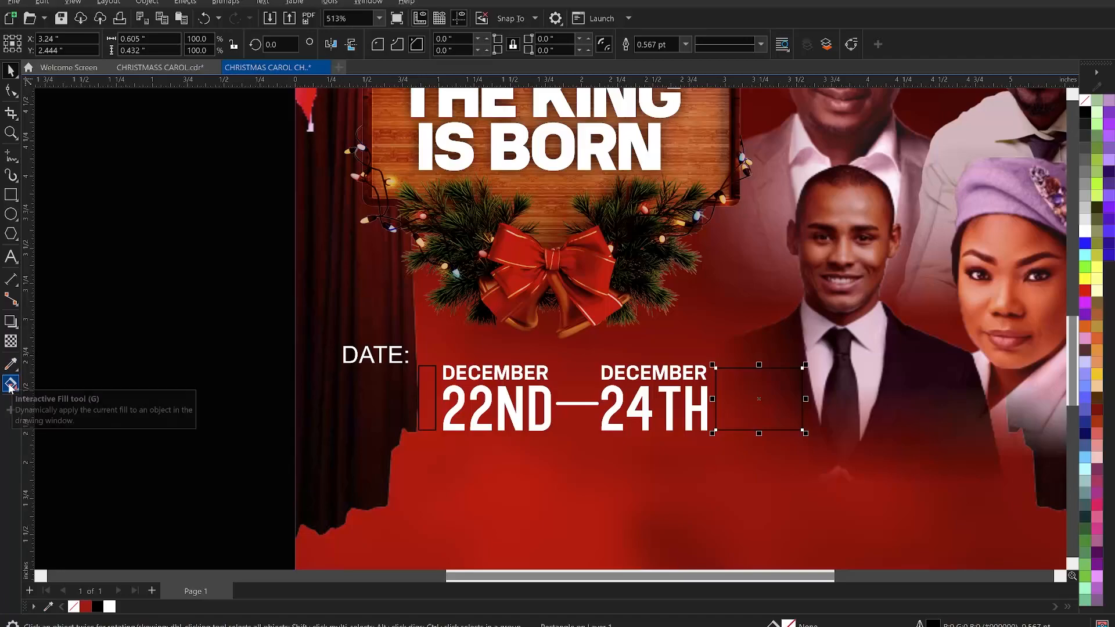
pyautogui.click(11, 386)
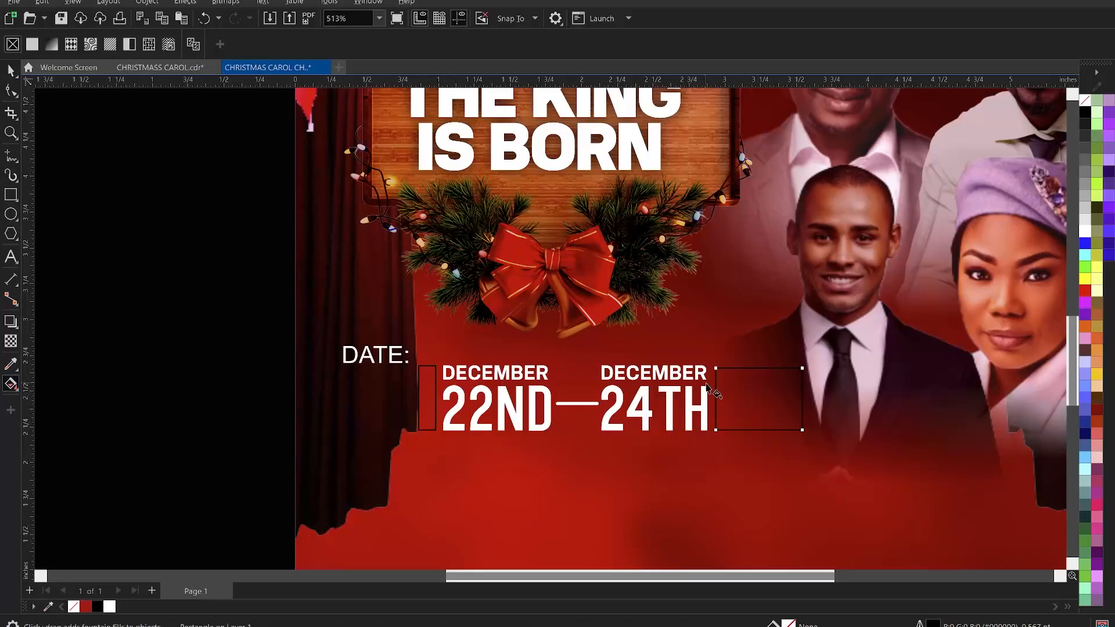
pyautogui.moveTo(717, 396); pyautogui.dragTo(803, 397)
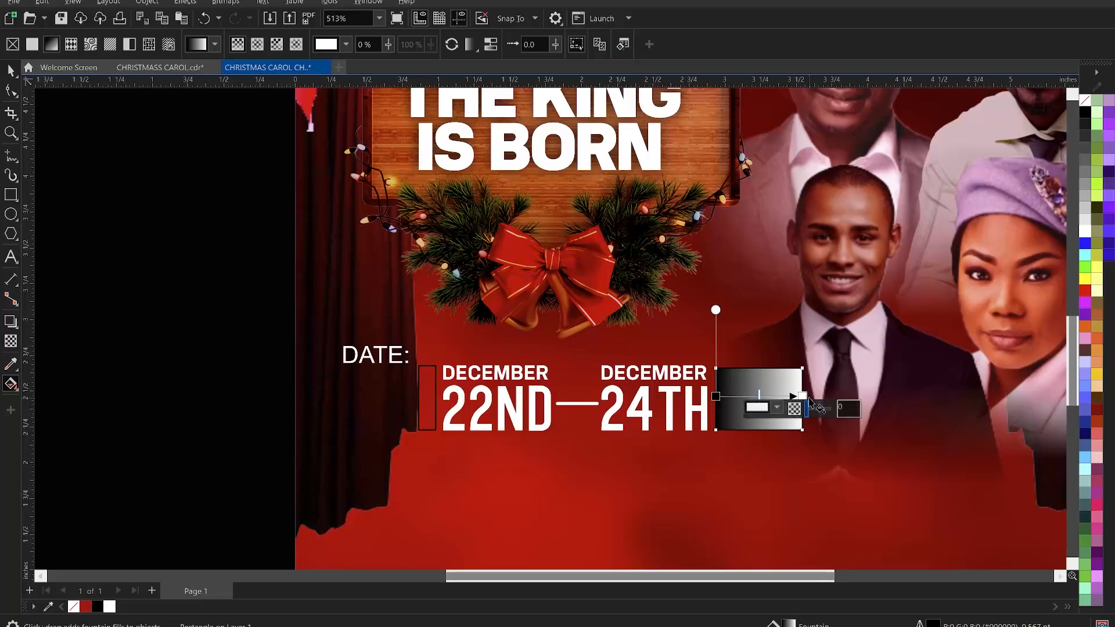
pyautogui.click(86, 607)
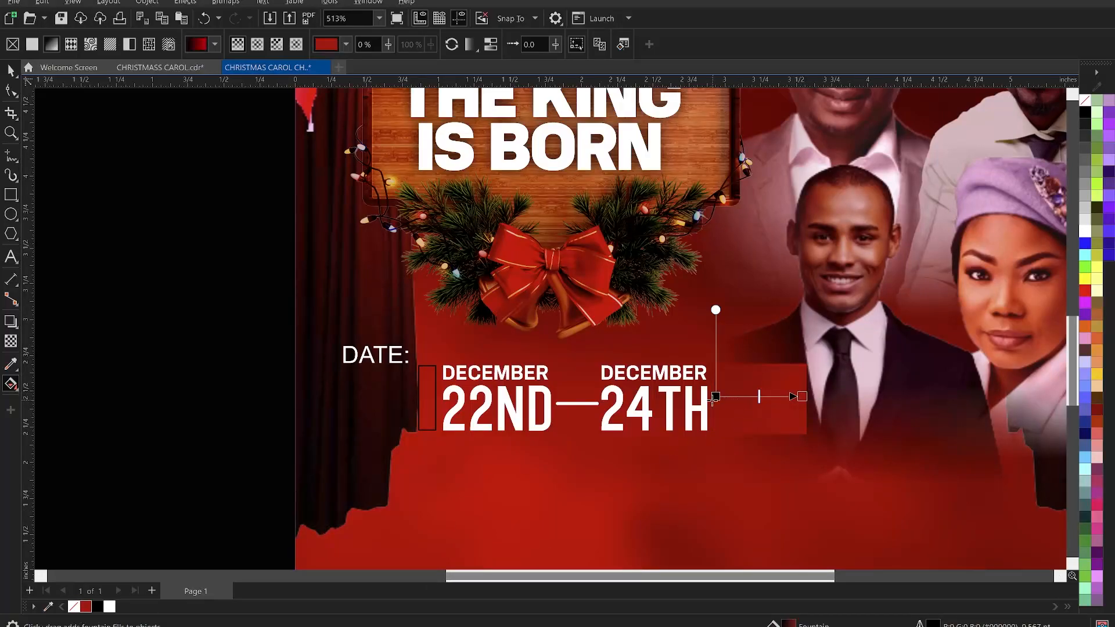
pyautogui.click(716, 397)
pyautogui.click(716, 397)
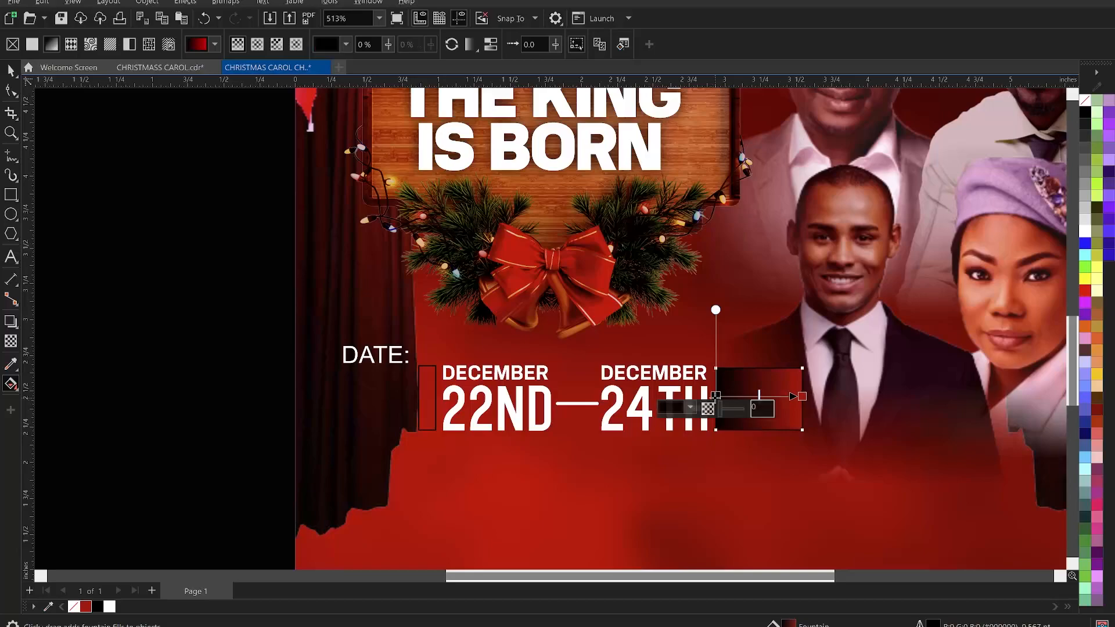
pyautogui.click(1085, 279)
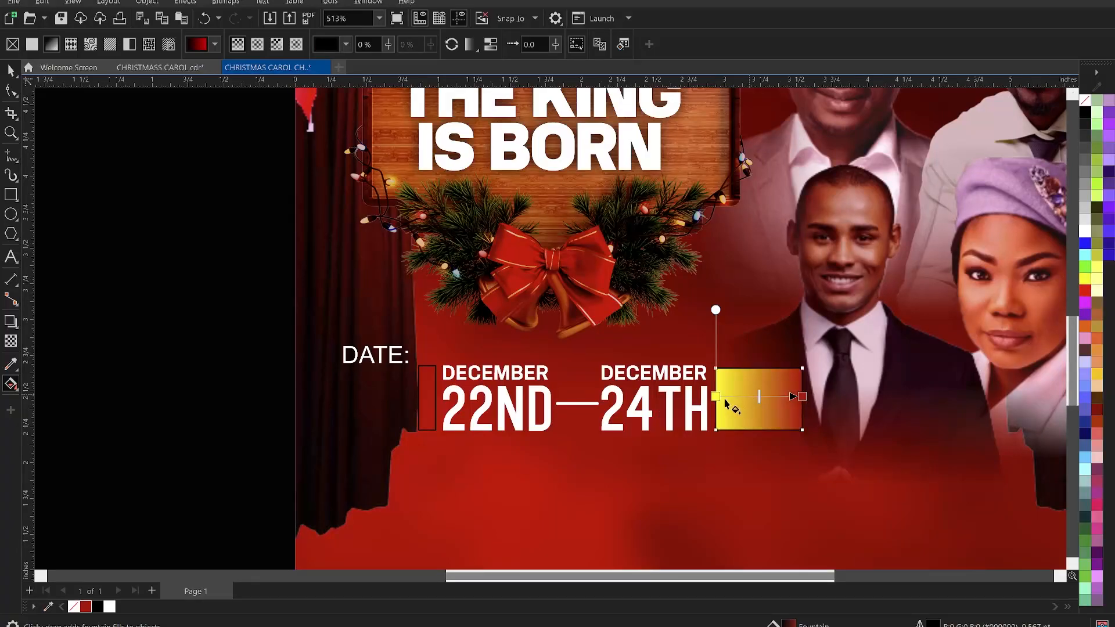
pyautogui.moveTo(716, 397); pyautogui.dragTo(687, 401)
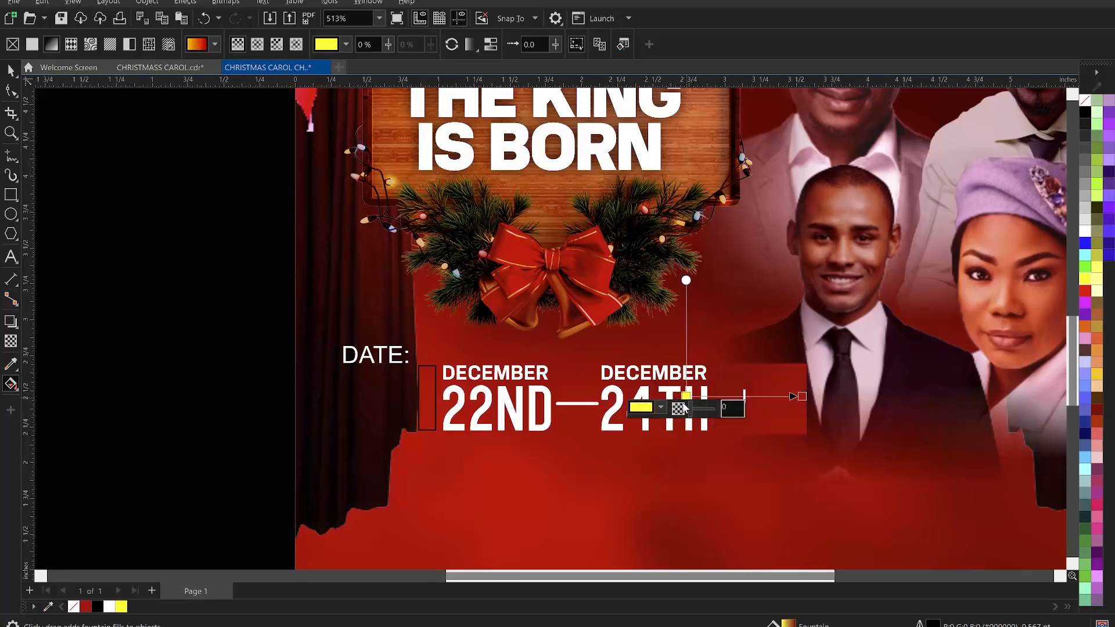
pyautogui.press('space')
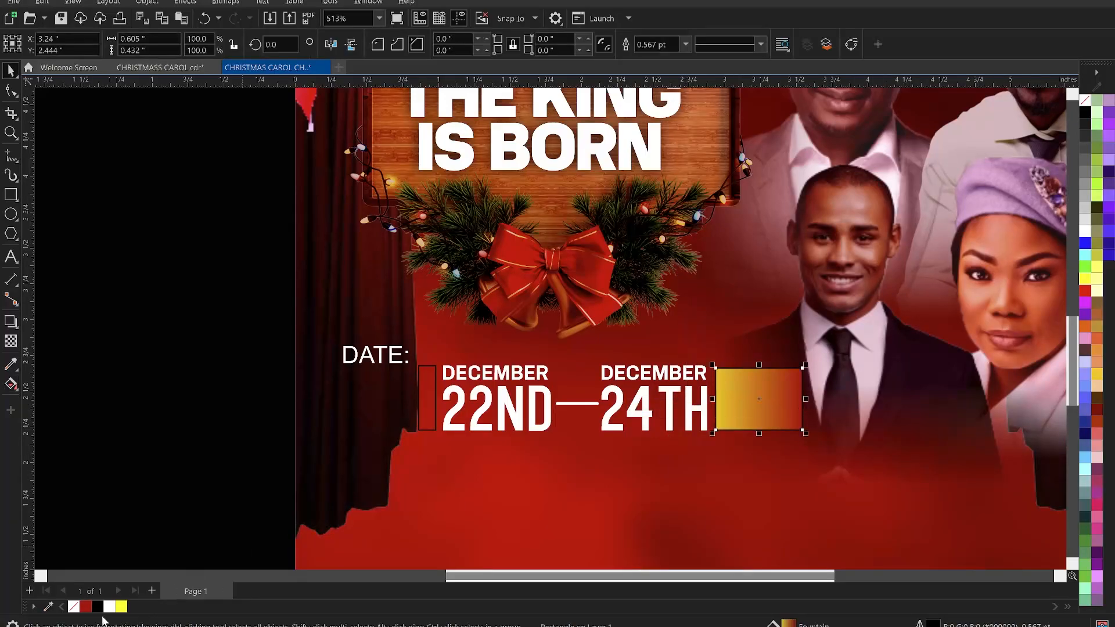
# - Remove the rectangle's outline and round its corners to 0.067 in
pyautogui.rightClick(75, 607)
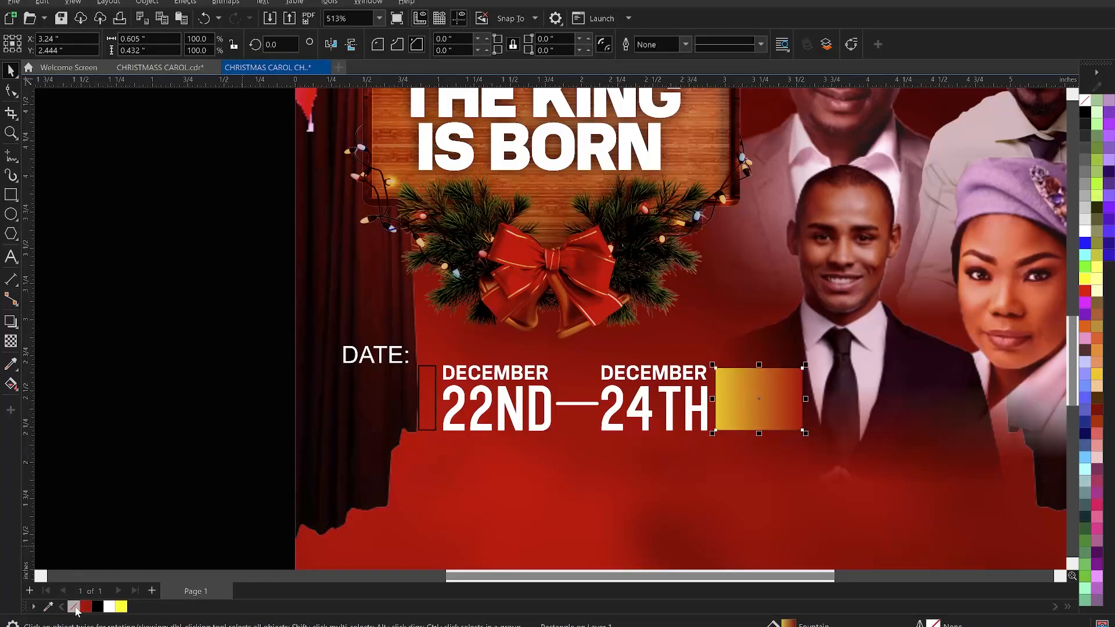
pyautogui.click(161, 379)
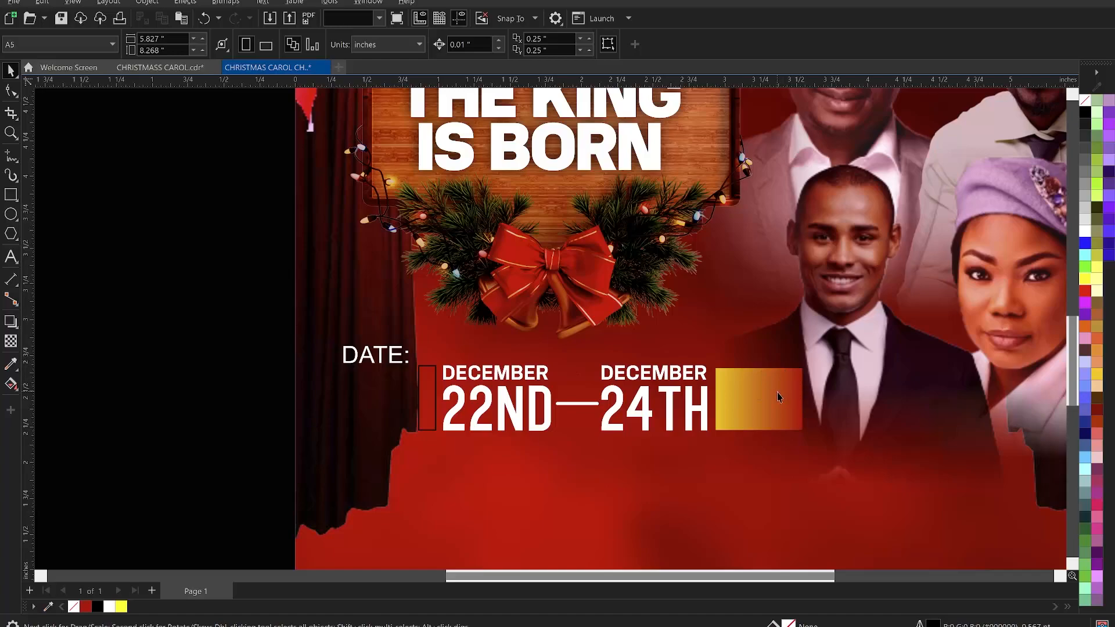
pyautogui.click(779, 395)
pyautogui.click(11, 92)
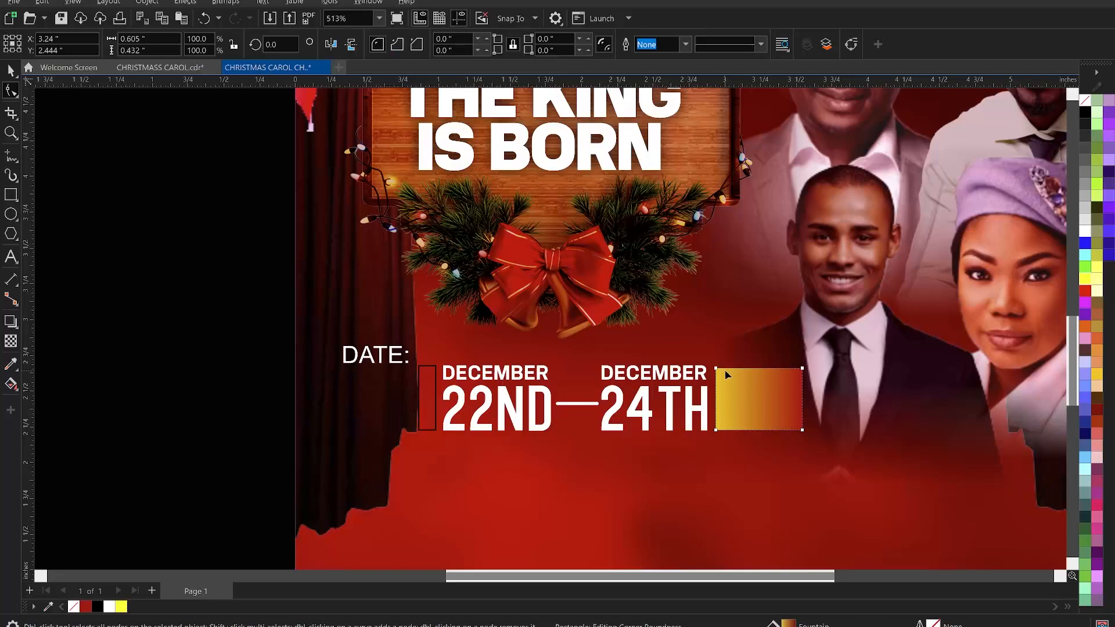
pyautogui.moveTo(715, 369); pyautogui.dragTo(726, 369)
pyautogui.press('space')
# - Copy the rectangle's fountain fill onto the thin vertical bar beside "22ND"
pyautogui.moveTo(786, 402); pyautogui.dragTo(441, 389)
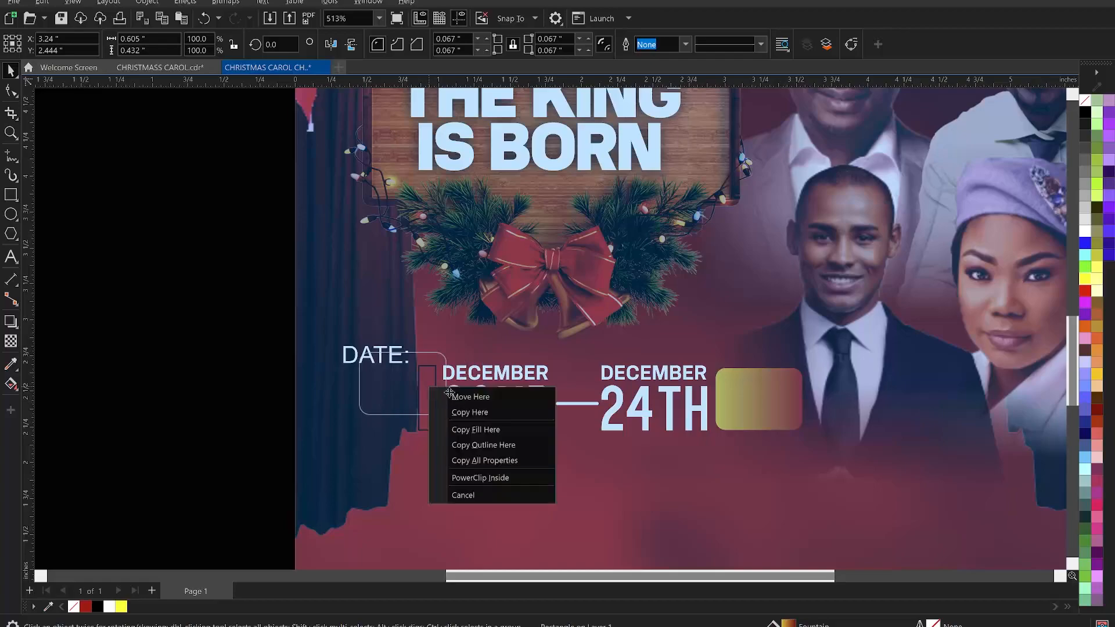
pyautogui.click(494, 432)
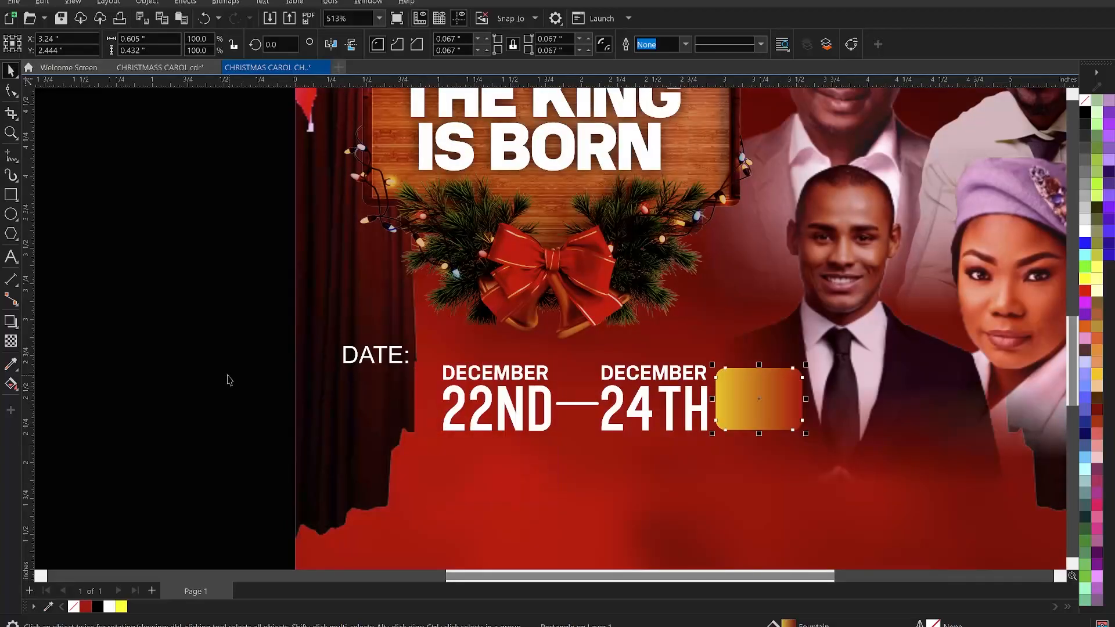
# - Reposition the thin bar's fountain fill handles to adjust its gradient
pyautogui.click(437, 393)
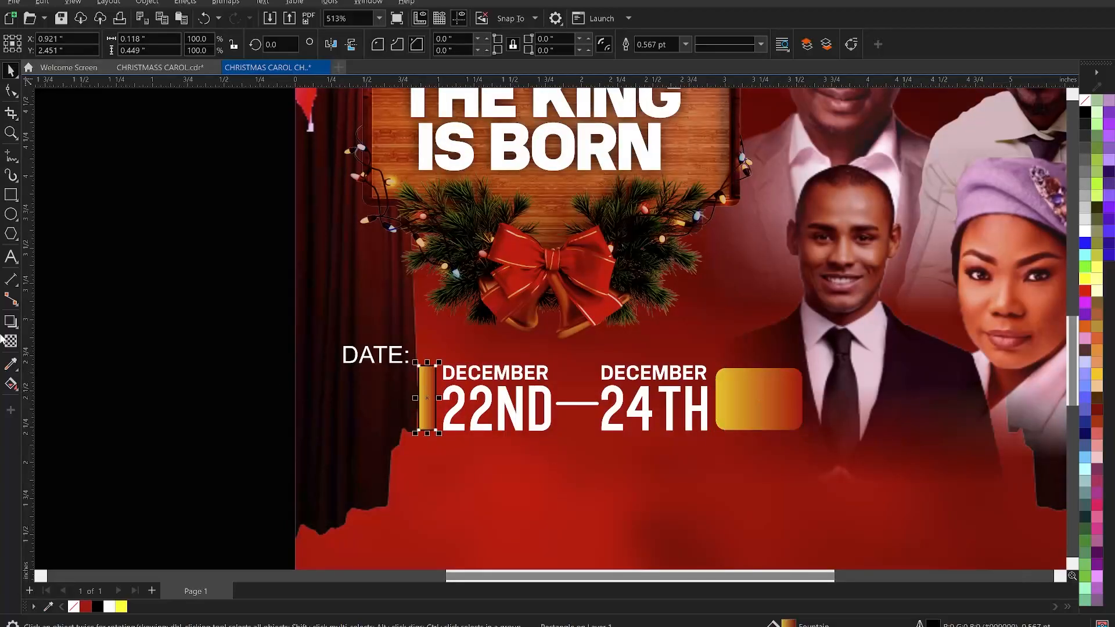
pyautogui.click(11, 385)
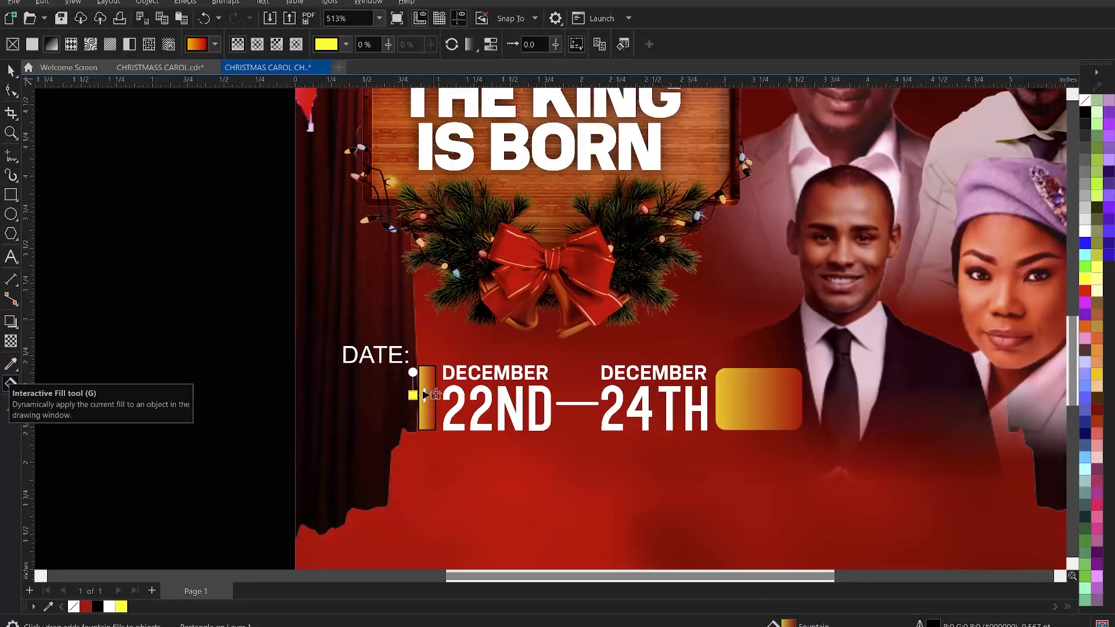
pyautogui.moveTo(425, 395); pyautogui.dragTo(398, 395)
pyautogui.click(439, 395)
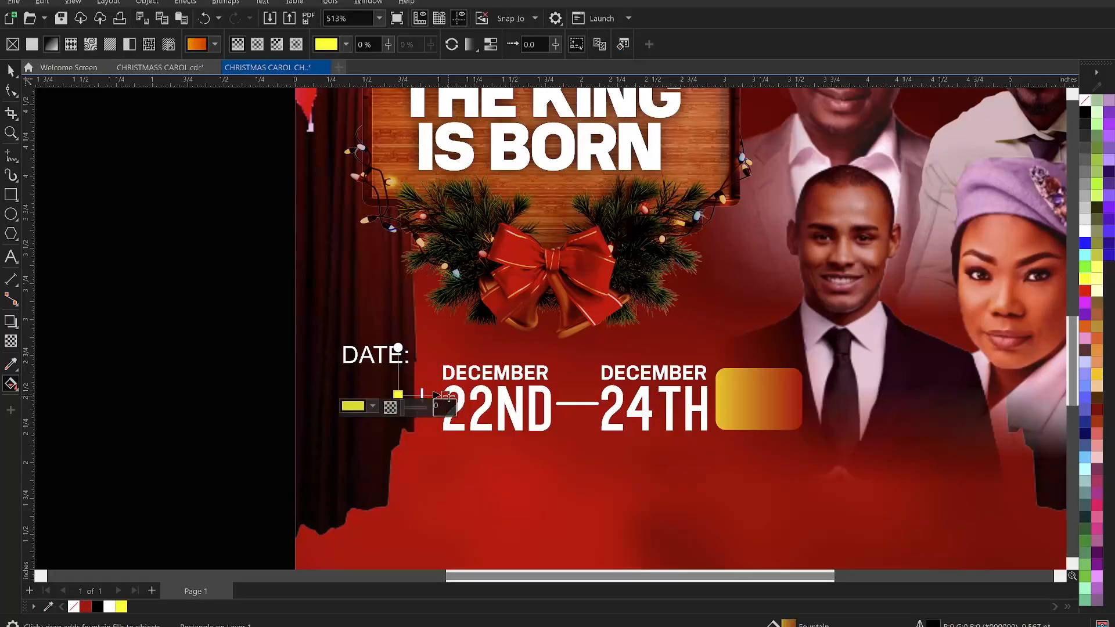
pyautogui.press('space')
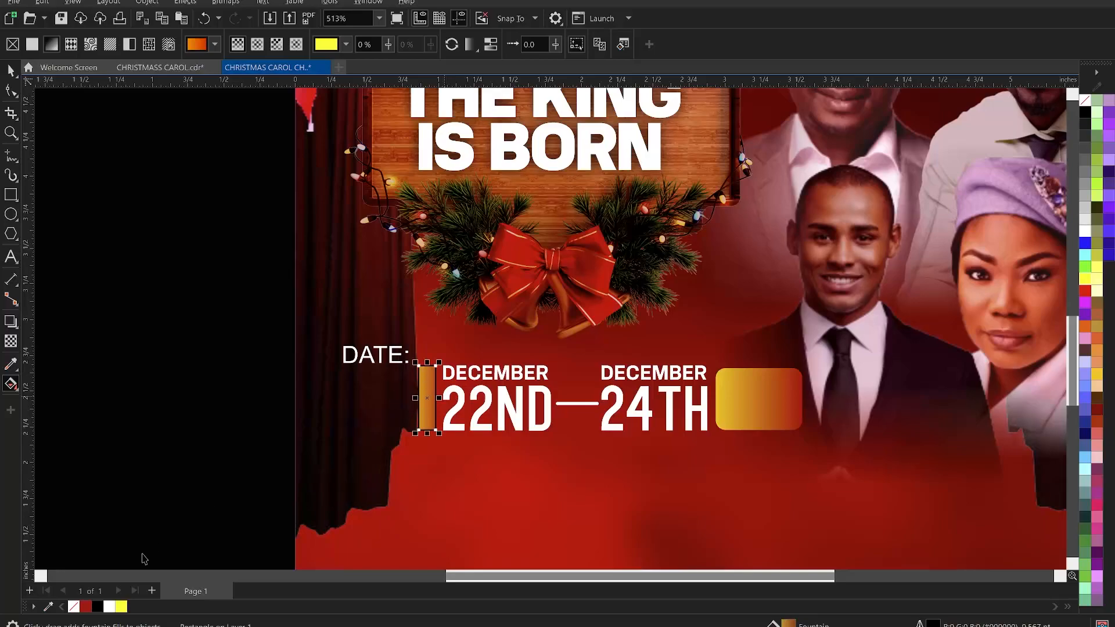
# - Set the "DATE:" text's font to KonsensBold
pyautogui.press('space')
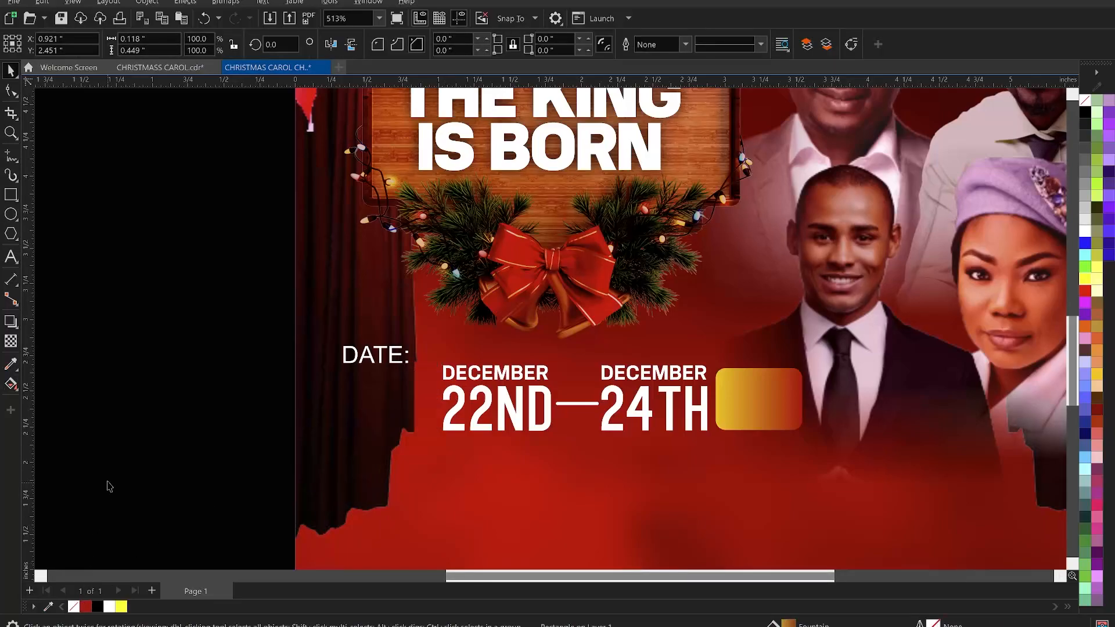
pyautogui.click(122, 448)
pyautogui.click(395, 357)
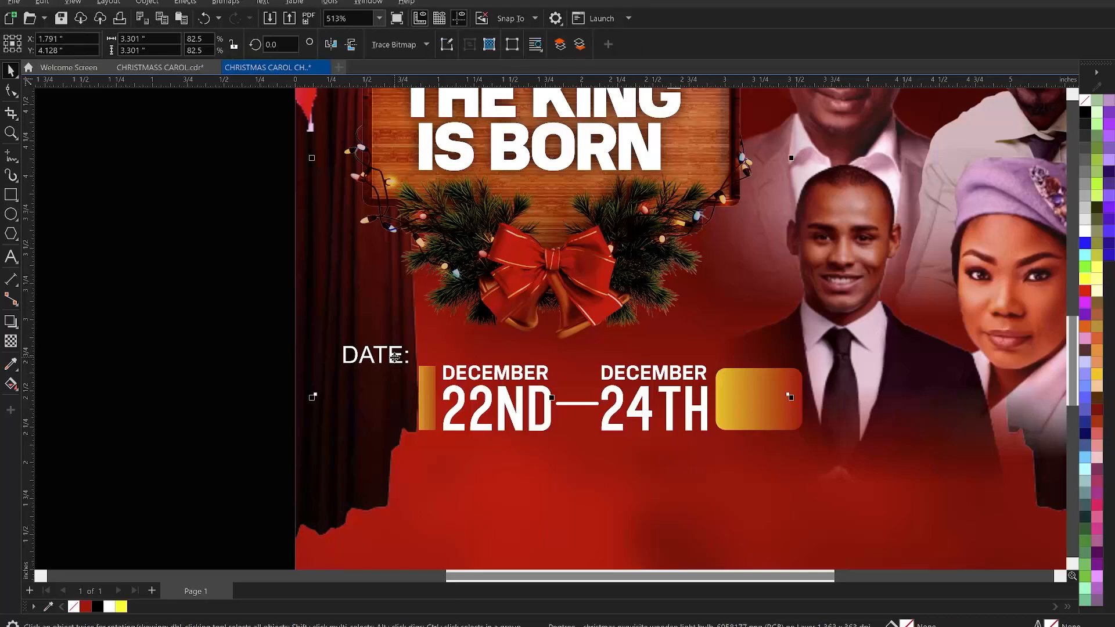
pyautogui.click(399, 361)
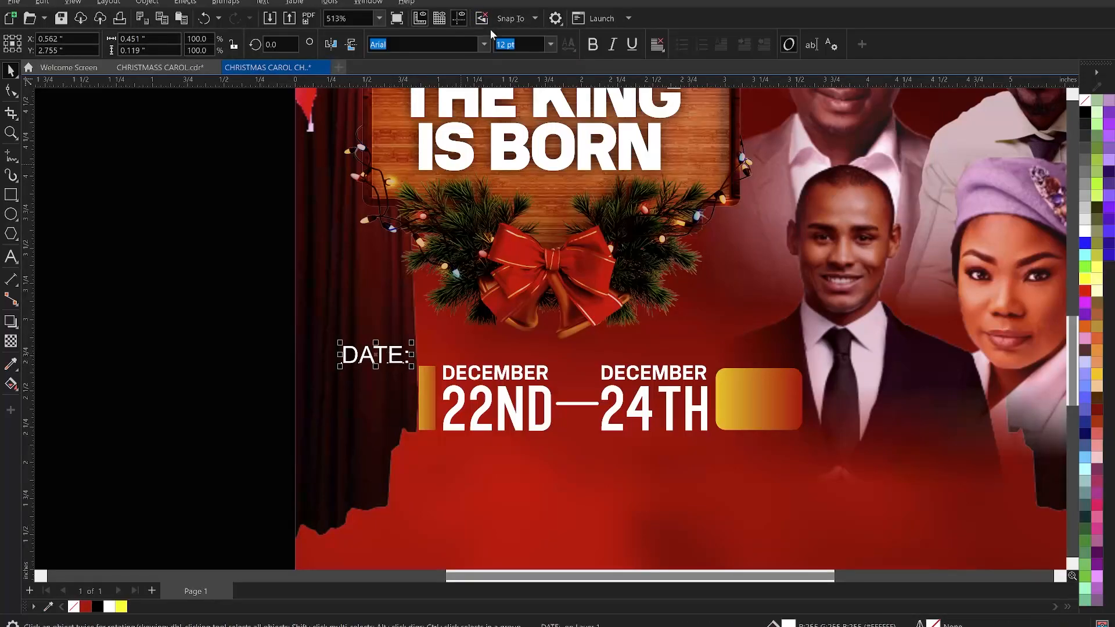
pyautogui.click(485, 45)
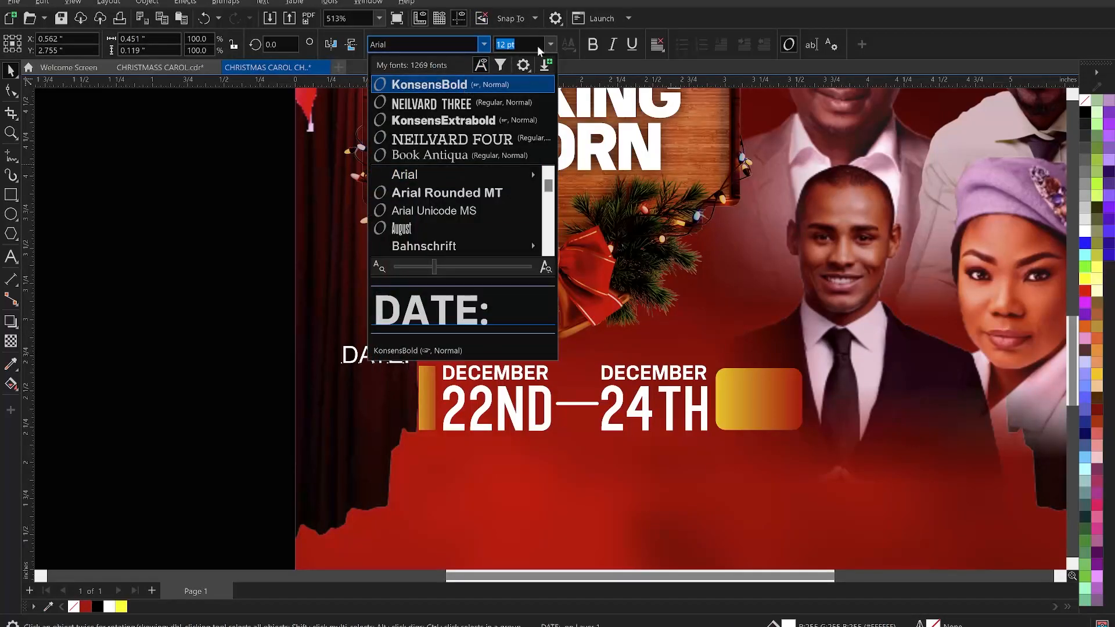
pyautogui.click(442, 85)
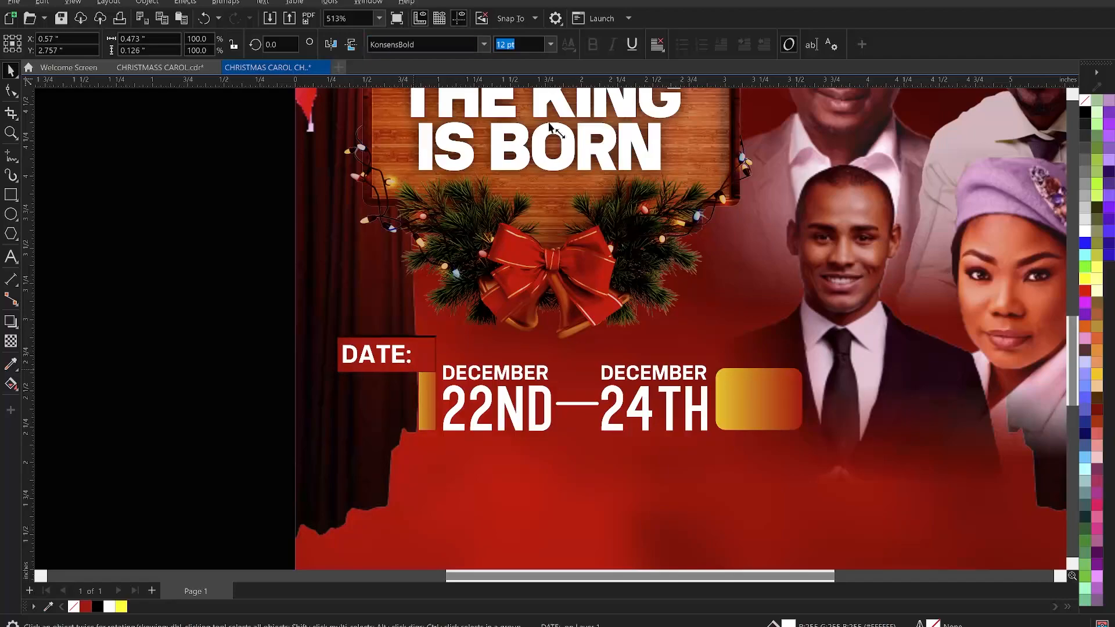
# - Set the "DATE:" text size to 5 pt
pyautogui.click(520, 45)
pyautogui.click(520, 44)
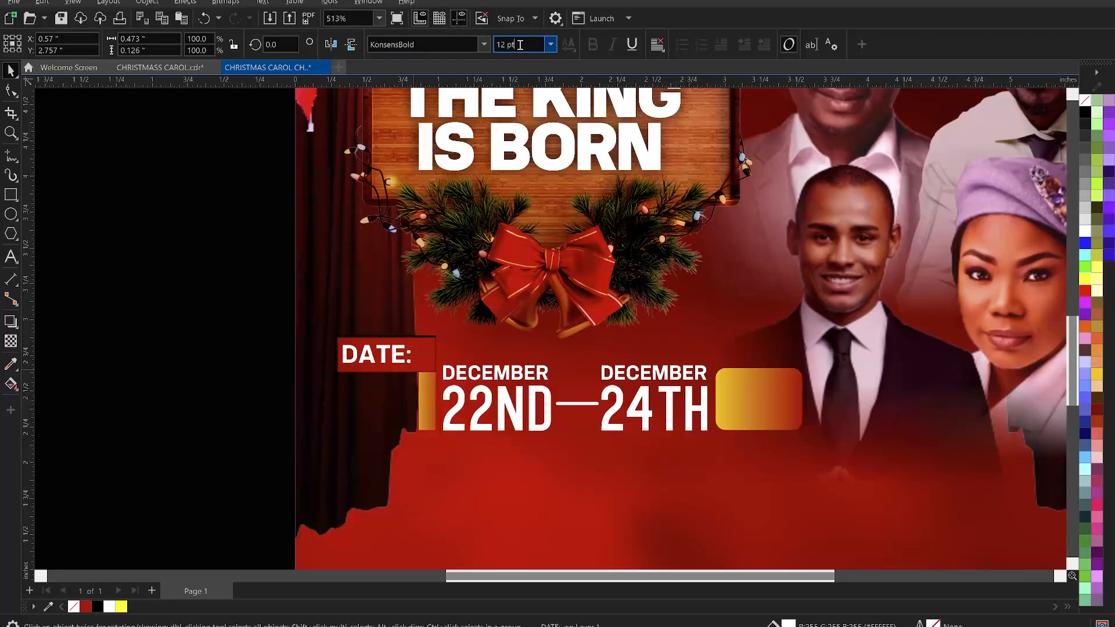
pyautogui.press('BackSpace')
pyautogui.press('BackSpace')
pyautogui.press('BackSpace')
pyautogui.press('BackSpace')
pyautogui.press('BackSpace')
pyautogui.write('4')
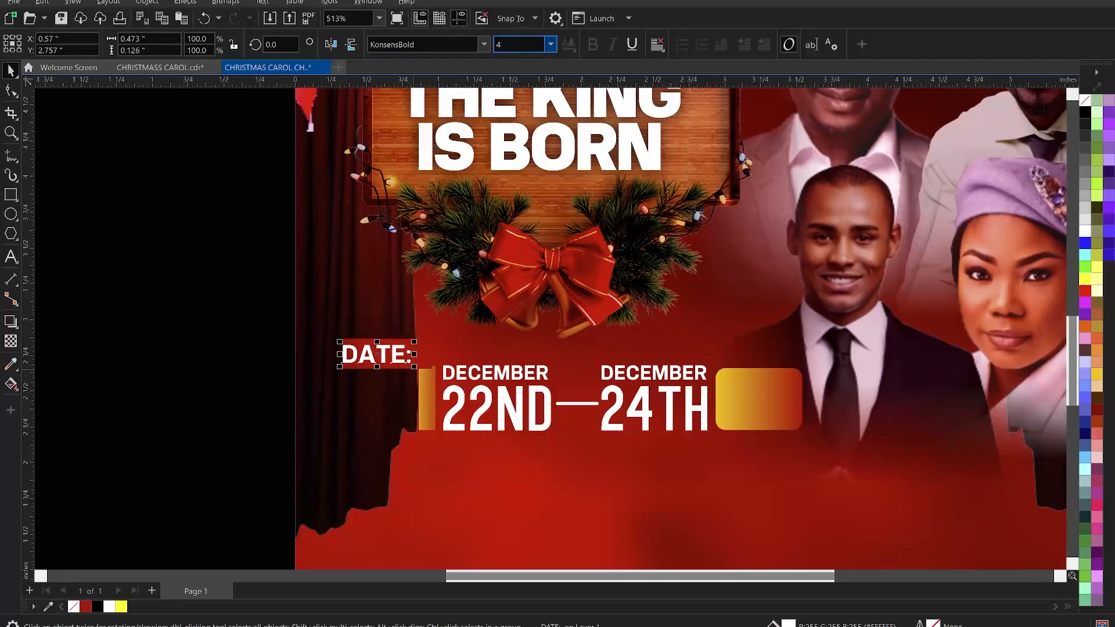
pyautogui.press('Return')
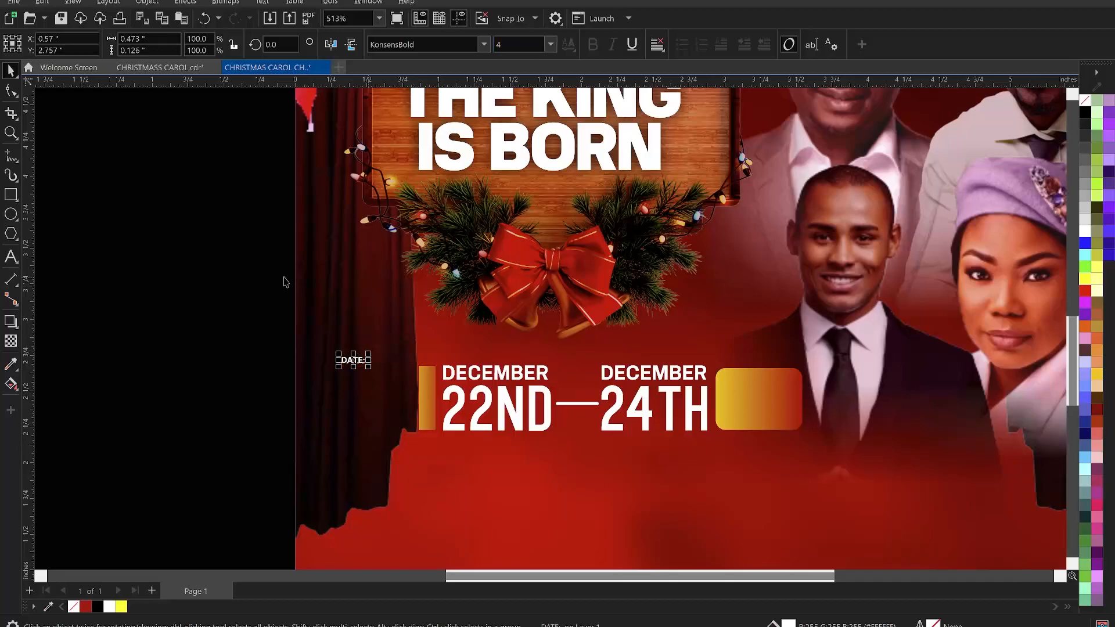
pyautogui.moveTo(511, 45); pyautogui.dragTo(488, 45)
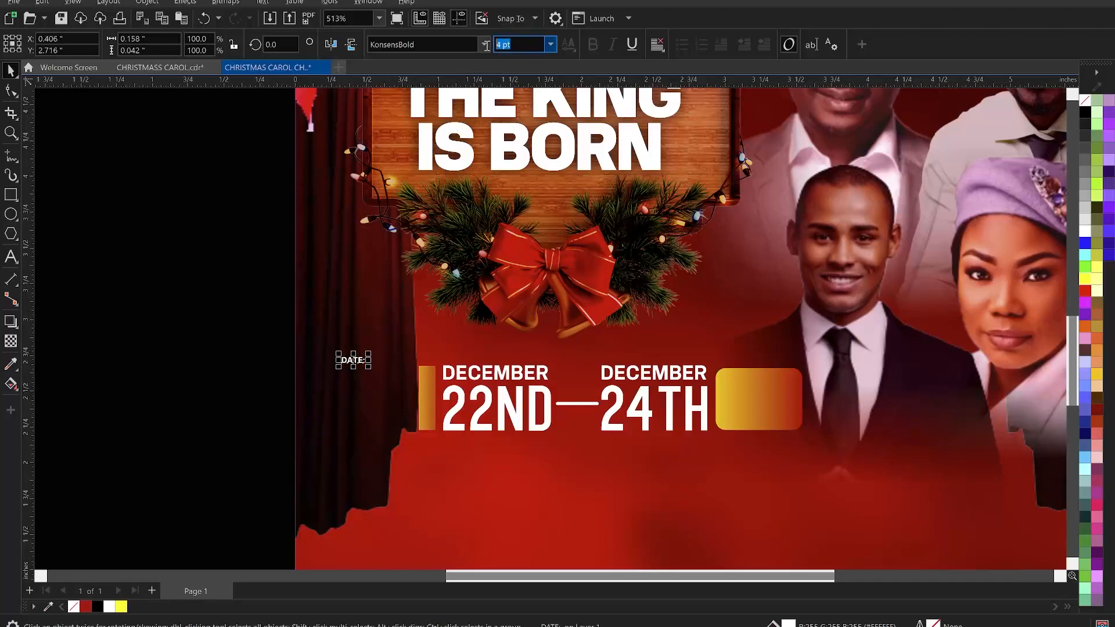
pyautogui.write('5')
pyautogui.press('Return')
# - Widen the letter spacing of the "DATE:" text with the Shape tool
pyautogui.click(10, 90)
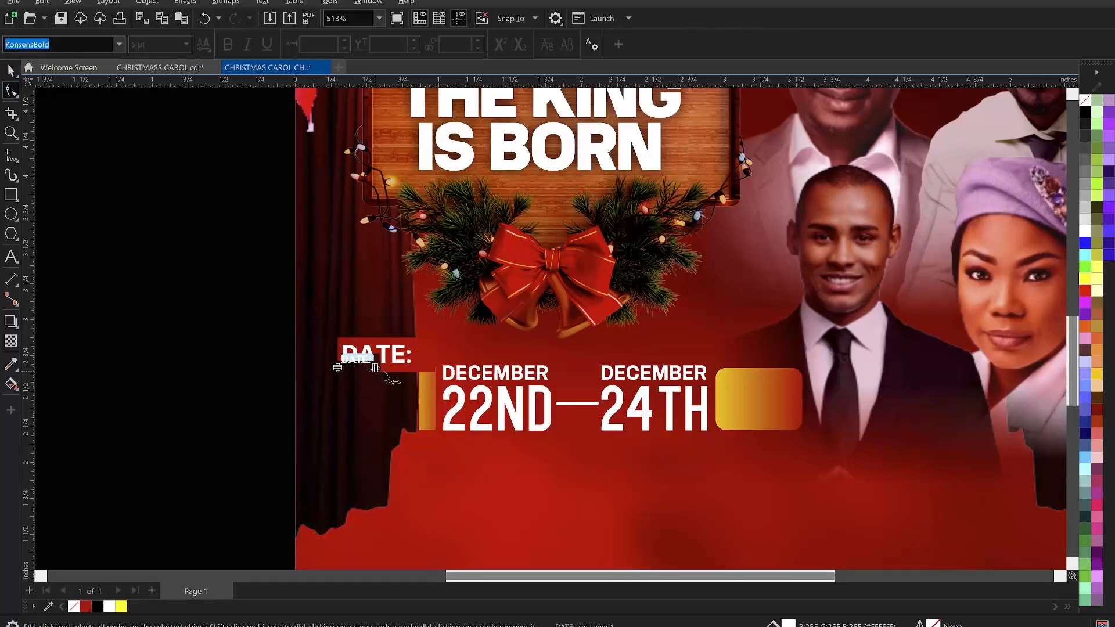
pyautogui.moveTo(384, 376); pyautogui.dragTo(389, 377)
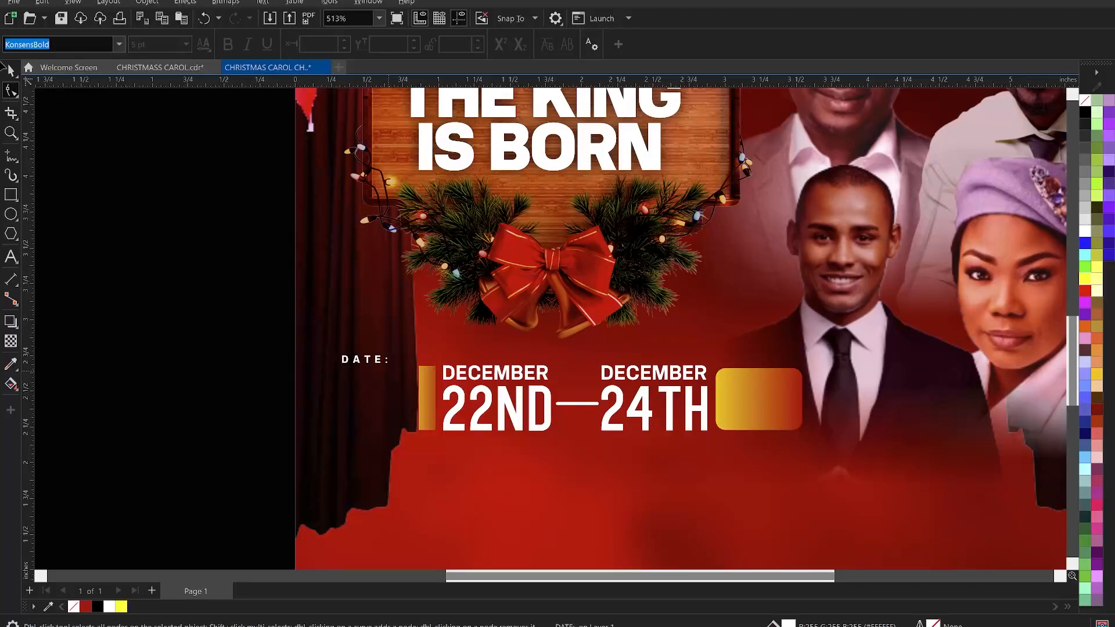
pyautogui.click(11, 72)
pyautogui.click(31, 71)
pyautogui.click(11, 70)
pyautogui.click(242, 185)
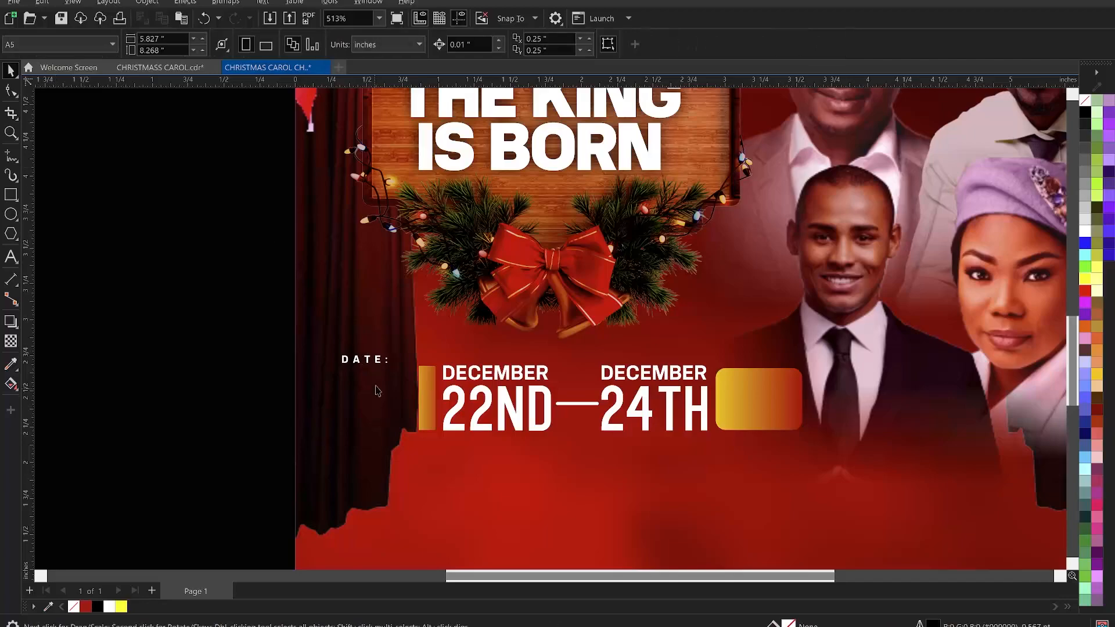
# - Rotate the "DATE:" text by 90 degrees
pyautogui.click(383, 363)
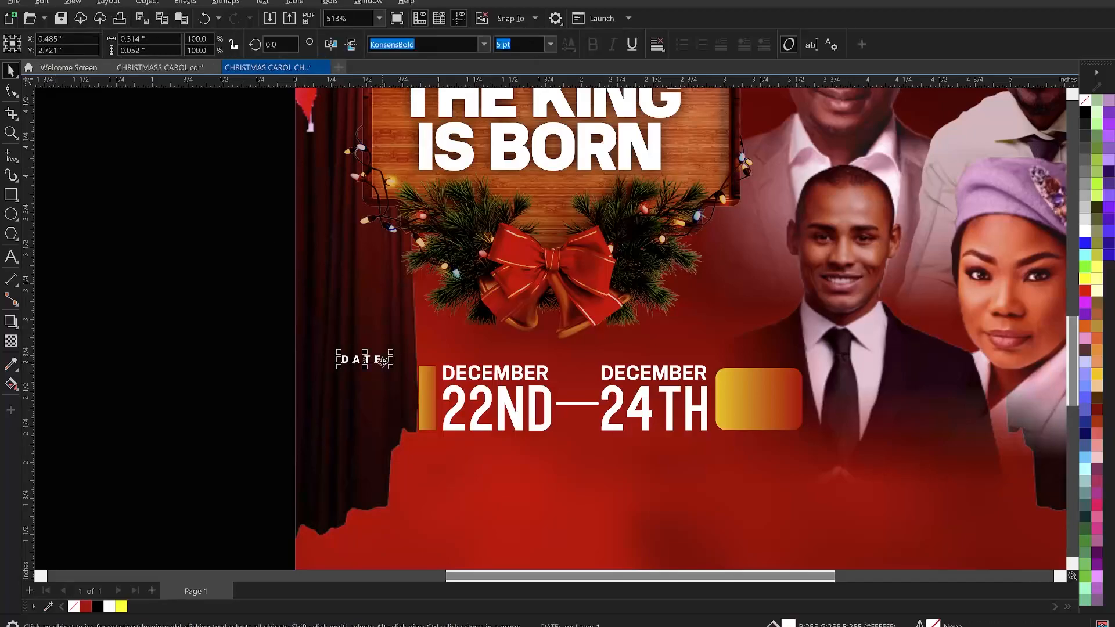
pyautogui.click(287, 43)
pyautogui.write('90')
pyautogui.press('Return')
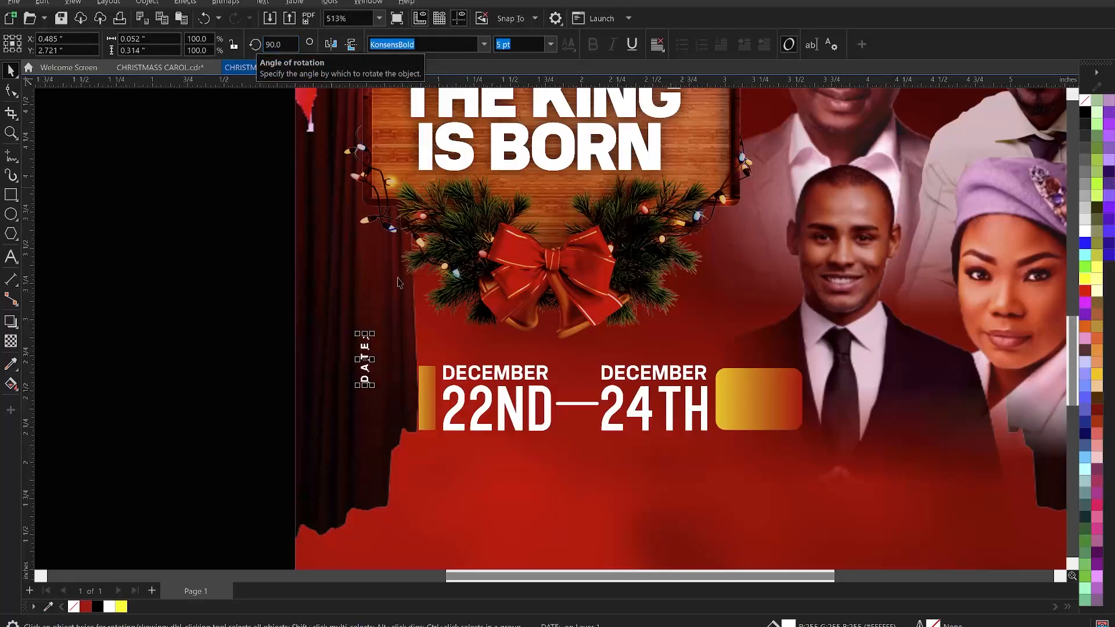
# - Center the vertical "DATE:" text on the thin gradient bar and bring it to the front
pyautogui.keyDown('shift'); pyautogui.click(427, 388); pyautogui.keyUp('shift')
pyautogui.press('c')
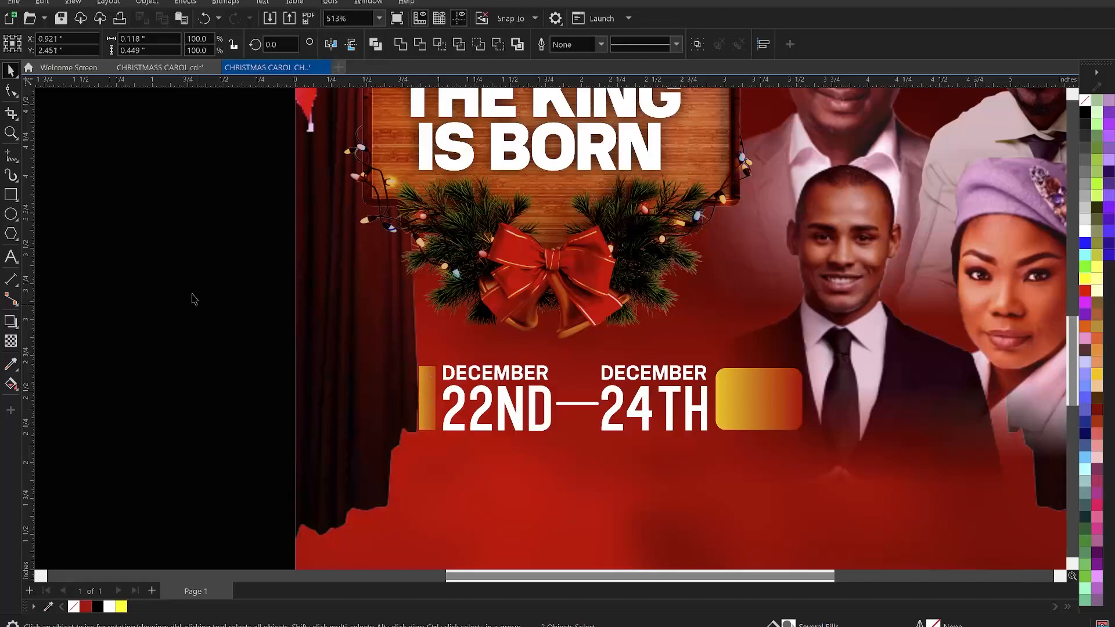
pyautogui.moveTo(192, 294); pyautogui.dragTo(353, 417)
pyautogui.moveTo(402, 455); pyautogui.dragTo(458, 429)
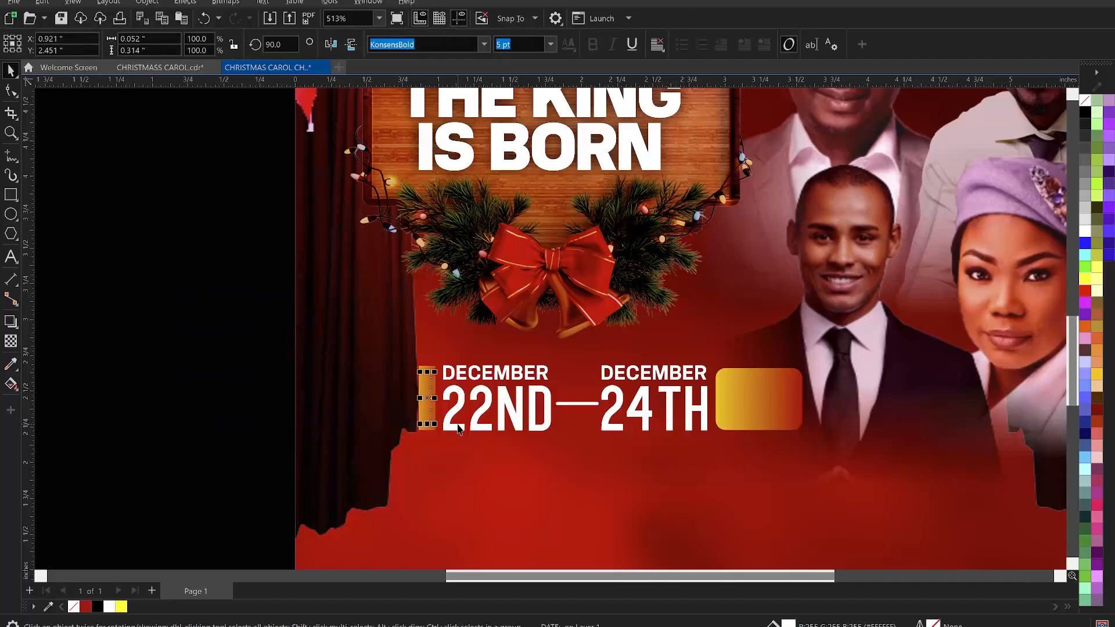
pyautogui.hotkey('shift', 'pageup')
pyautogui.click(187, 393)
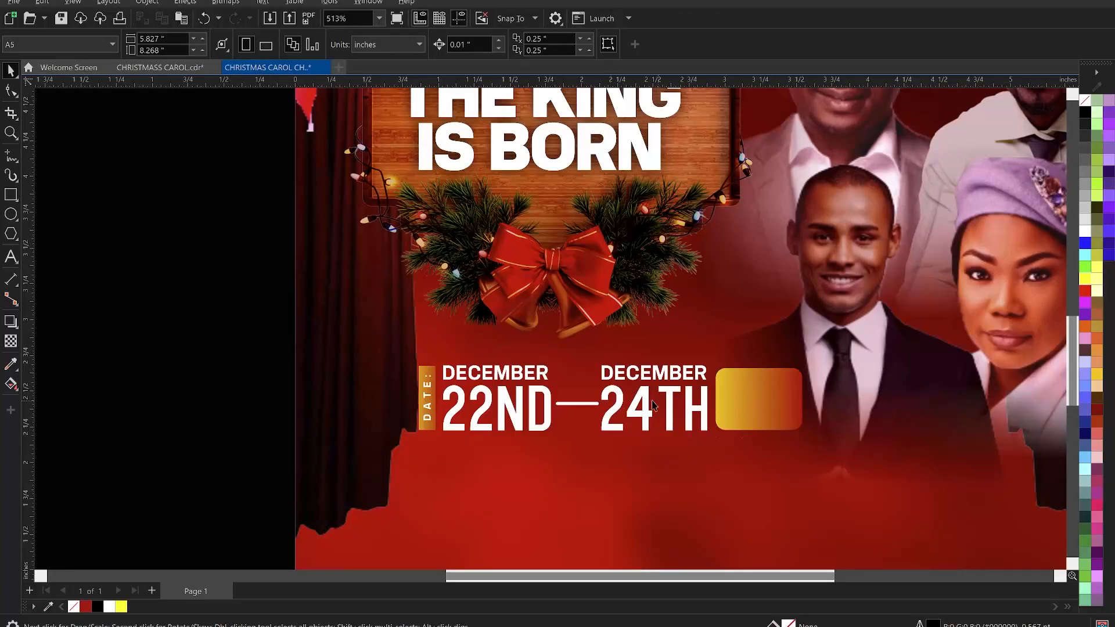
# - Shorten the dash between the dates and move the "DECEMBER 24TH" text and gold rectangle left to close the gap
pyautogui.click(582, 404)
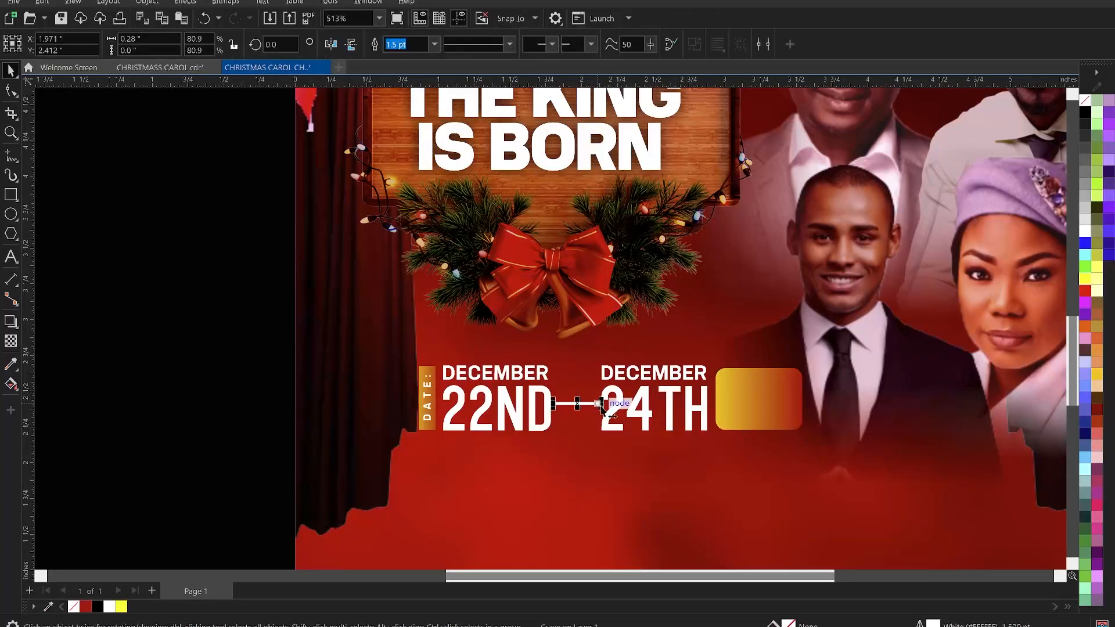
pyautogui.moveTo(601, 405); pyautogui.dragTo(607, 399)
pyautogui.click(629, 389)
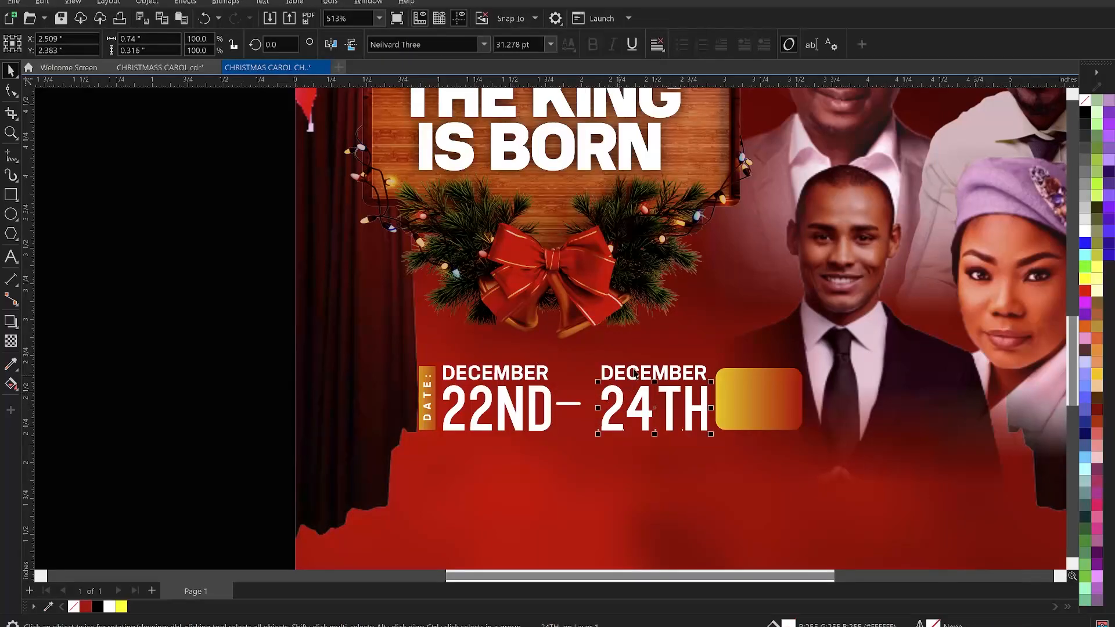
pyautogui.keyDown('shift'); pyautogui.click(665, 372); pyautogui.keyUp('shift')
pyautogui.keyDown('shift'); pyautogui.click(736, 392); pyautogui.keyUp('shift')
pyautogui.moveTo(737, 393); pyautogui.dragTo(727, 396)
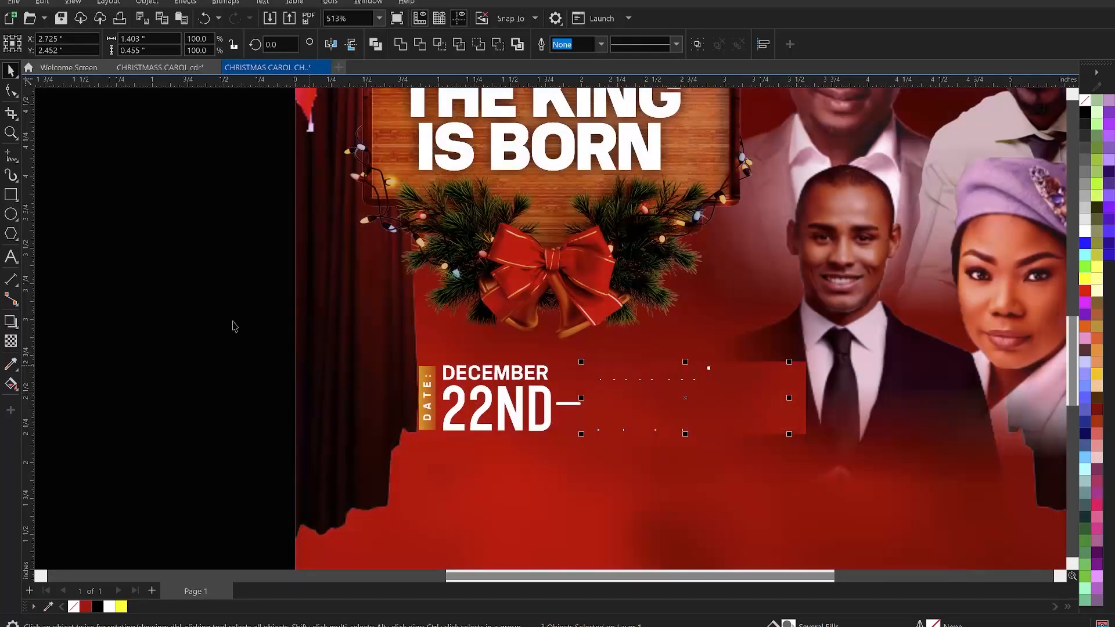
pyautogui.click(234, 326)
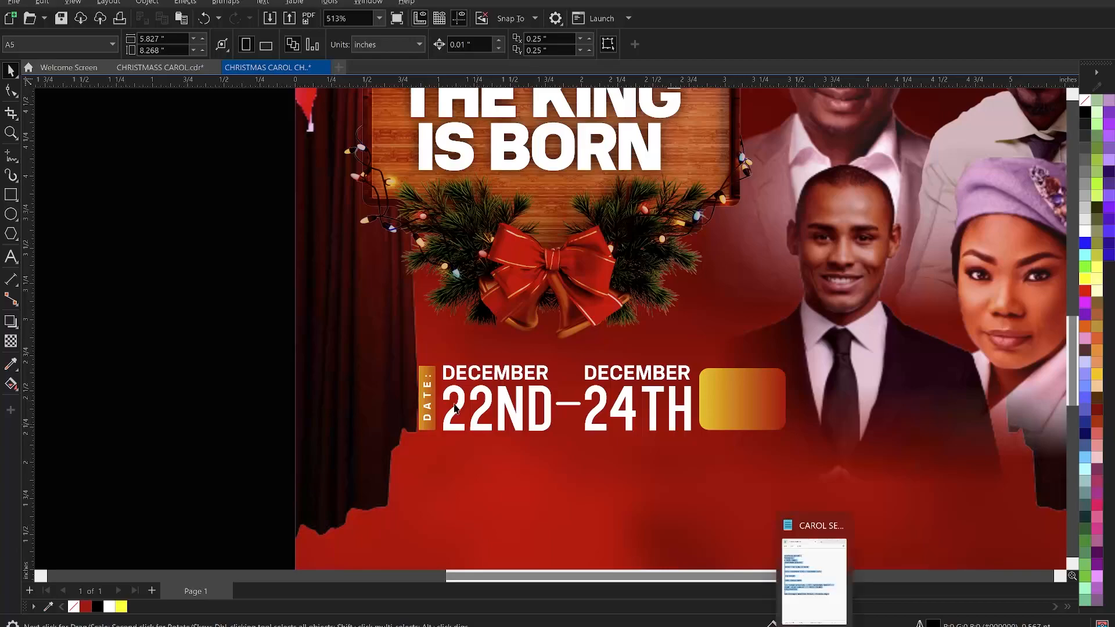
# - Remove the "LIVE EVENT" line from the event details text on the pasteboard
pyautogui.scroll(-3, 410, 304)
pyautogui.scroll(1, 102, 301)
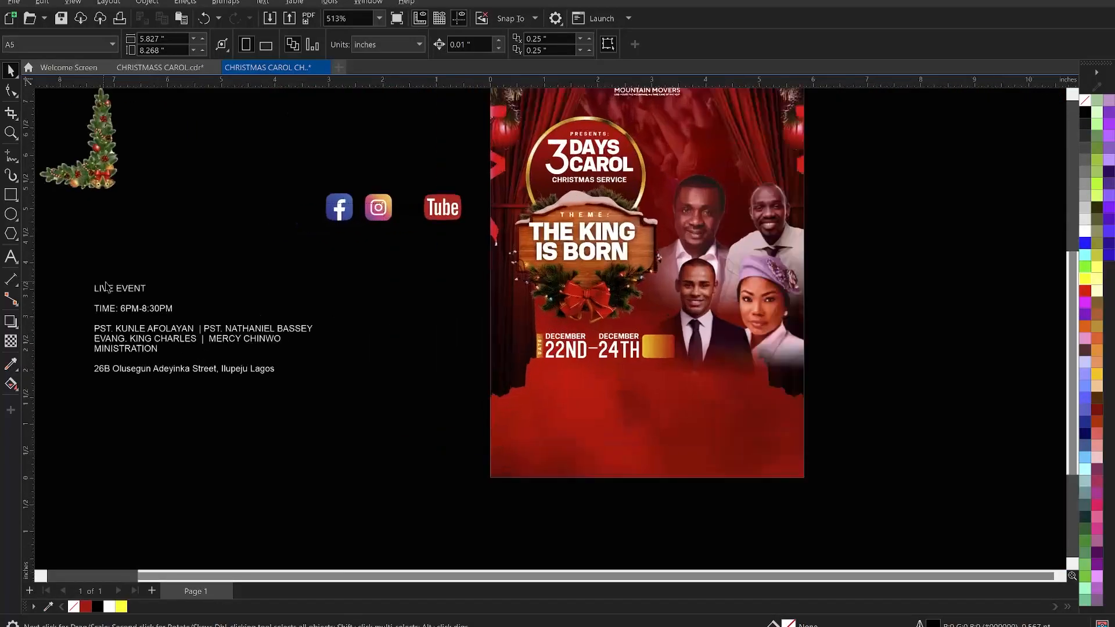
pyautogui.doubleClick(108, 292)
pyautogui.moveTo(152, 287); pyautogui.dragTo(85, 287)
pyautogui.hotkey('ctrl', 'c')
pyautogui.press('Delete')
pyautogui.press('Escape')
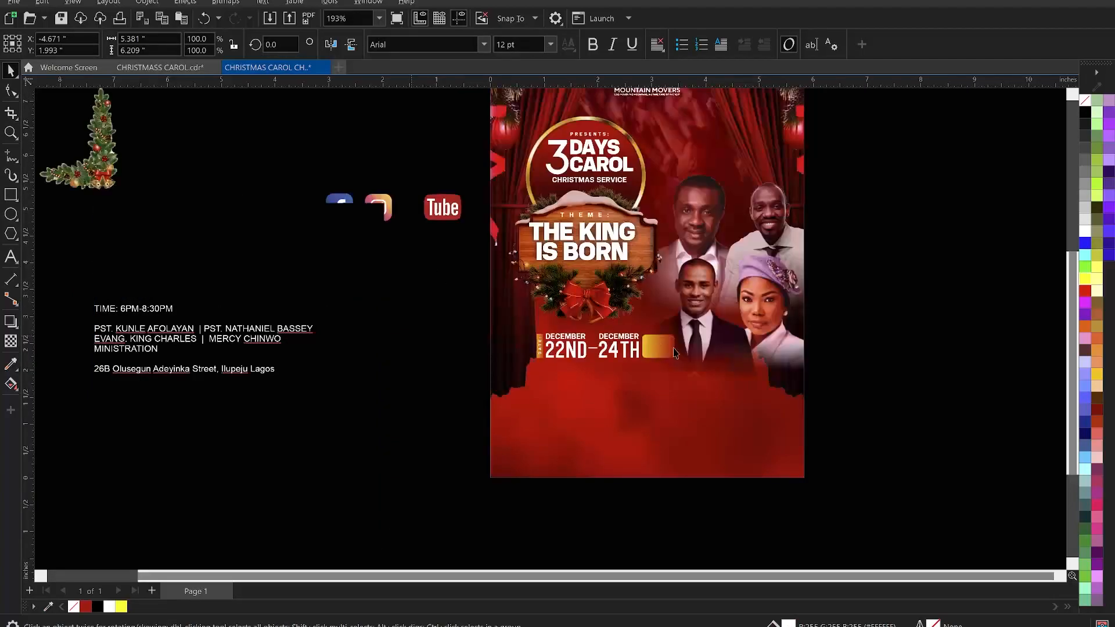
# - Paste "LIVE EVENT" as new text on the gold rectangle and break it into two lines
pyautogui.scroll(1, 697, 368)
pyautogui.press('F8')
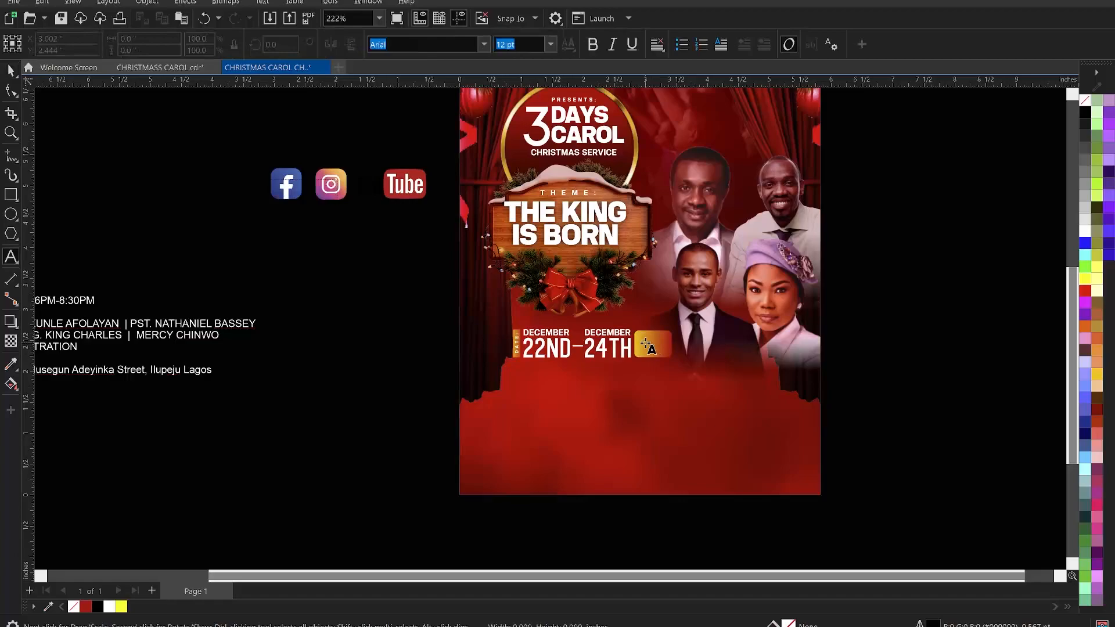
pyautogui.click(646, 344)
pyautogui.hotkey('ctrl', 'v')
pyautogui.press('F2')
pyautogui.moveTo(377, 279); pyautogui.dragTo(870, 408)
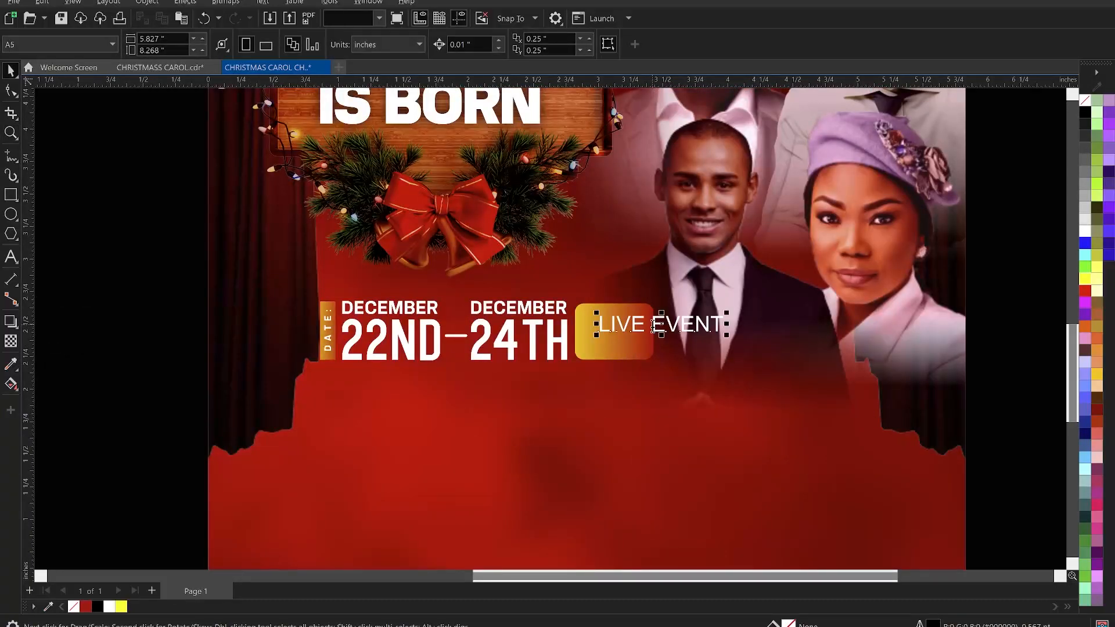
pyautogui.doubleClick(655, 329)
pyautogui.press('Return')
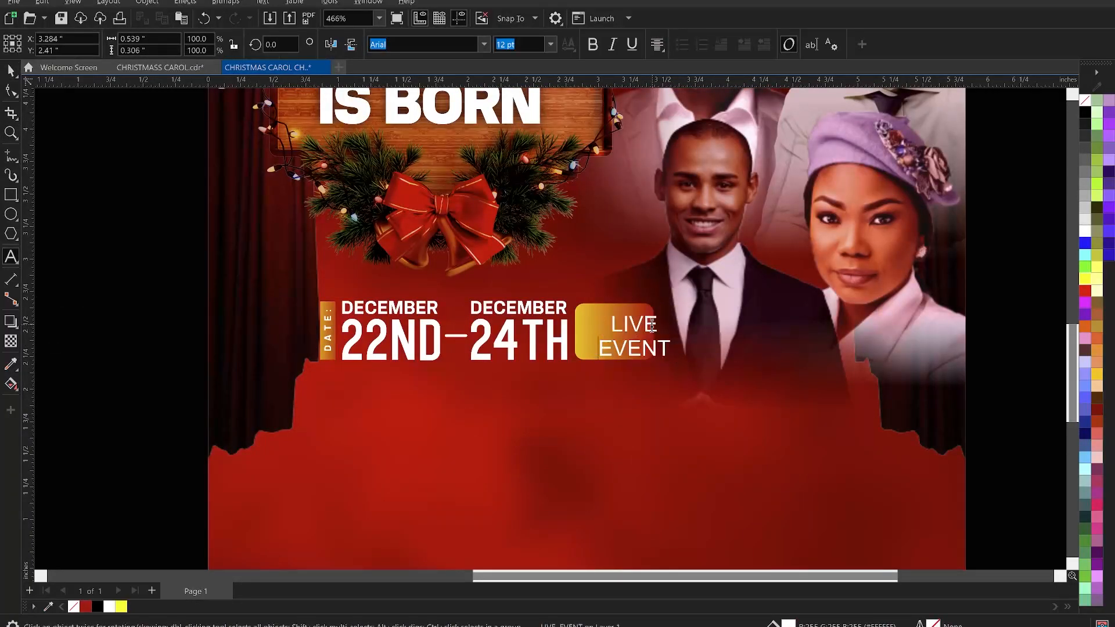
# - Set the "LIVE EVENT" text's font to KonsensBold
pyautogui.click(151, 226)
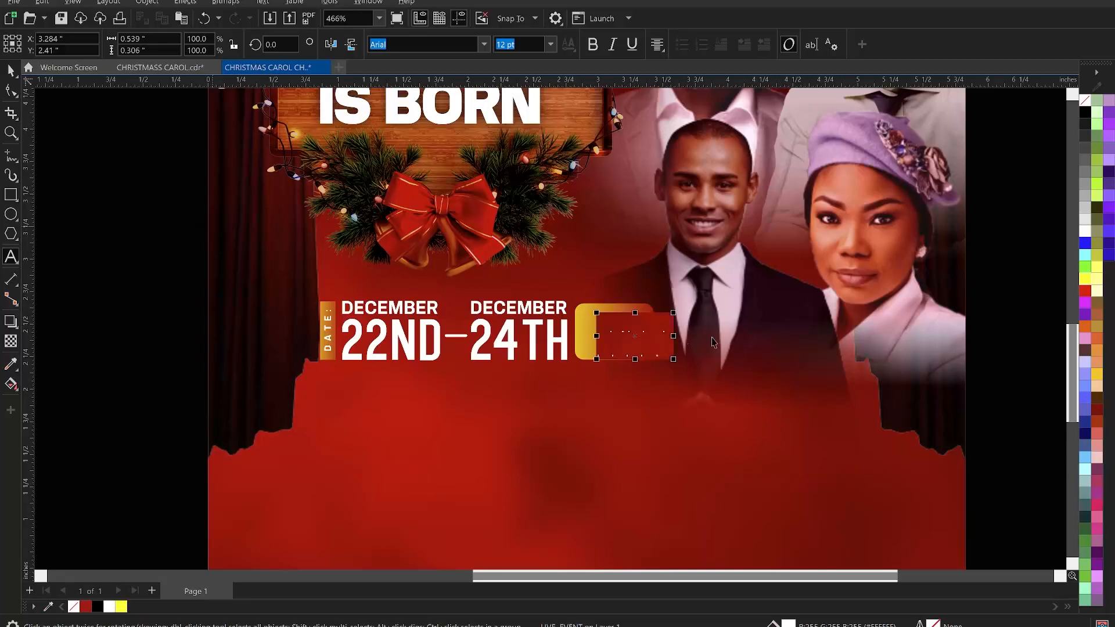
pyautogui.click(646, 329)
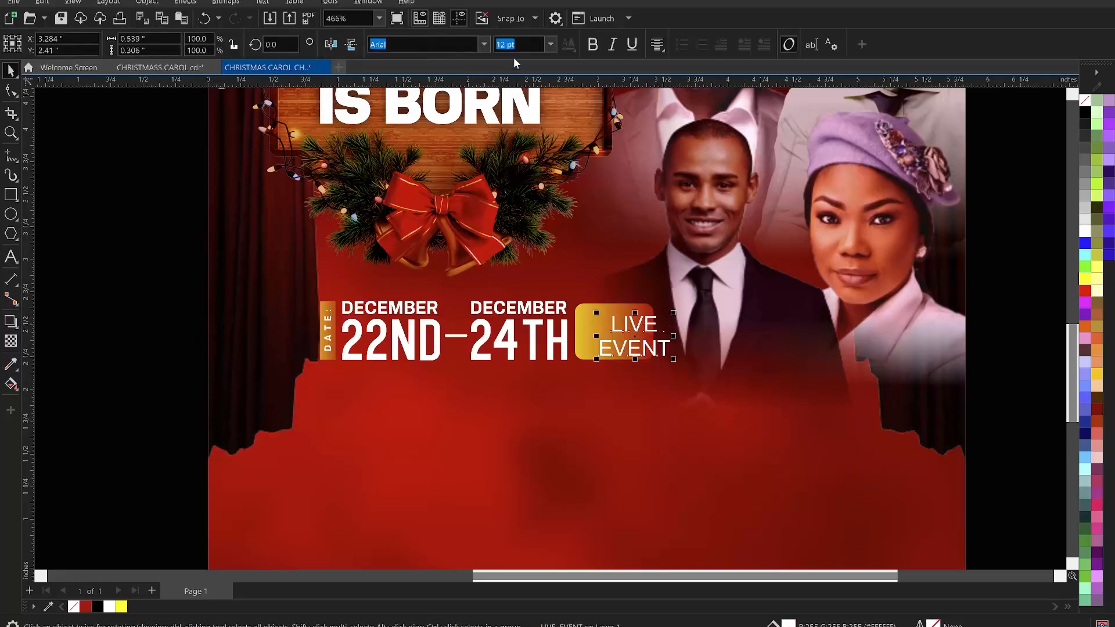
pyautogui.click(484, 45)
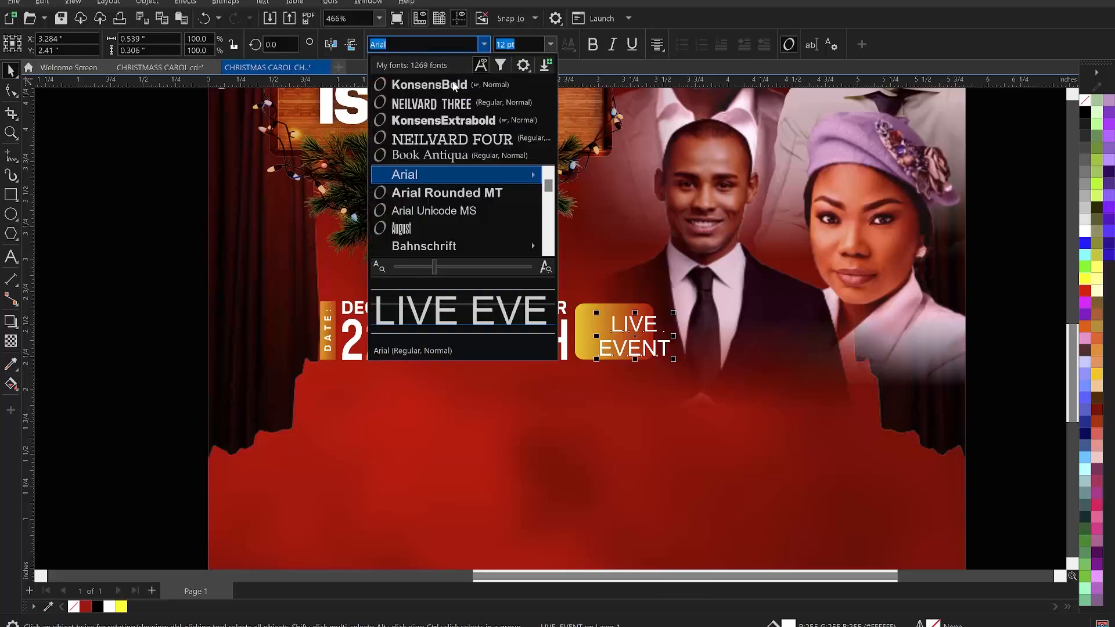
pyautogui.click(456, 87)
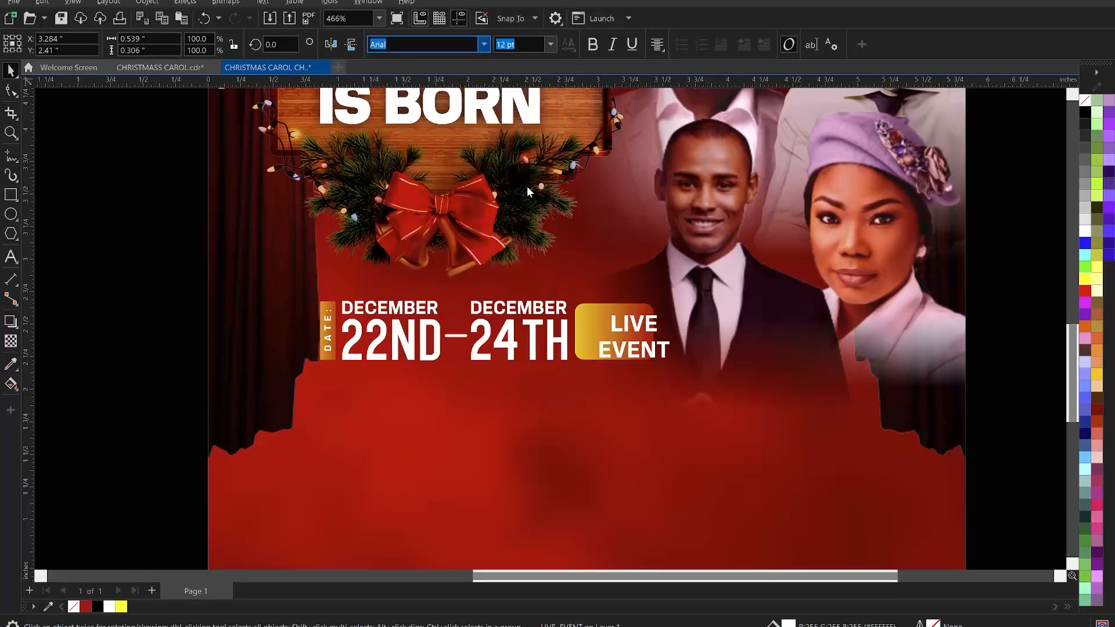
# - Tighten the line spacing of the "LIVE EVENT" text with the Shape tool
pyautogui.press('F10')
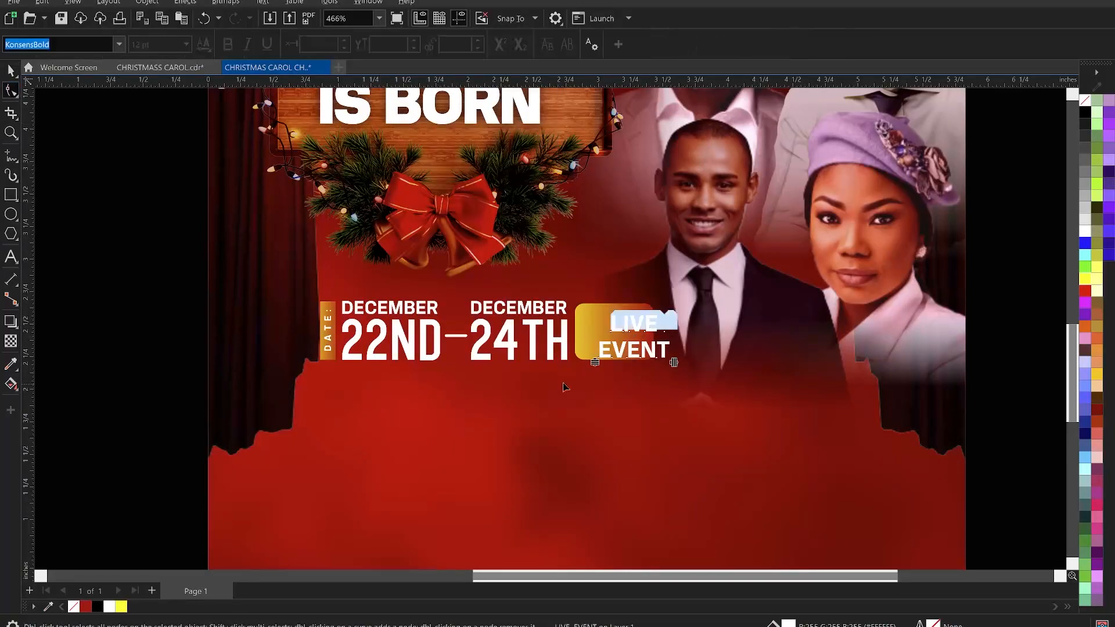
pyautogui.moveTo(595, 362); pyautogui.dragTo(600, 353)
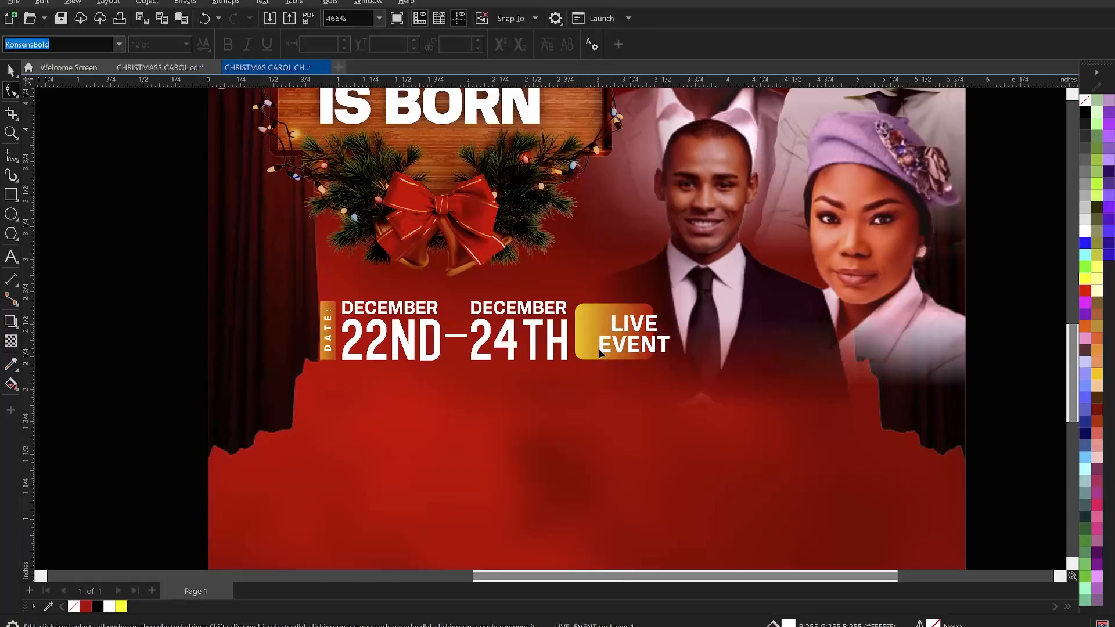
pyautogui.click(170, 337)
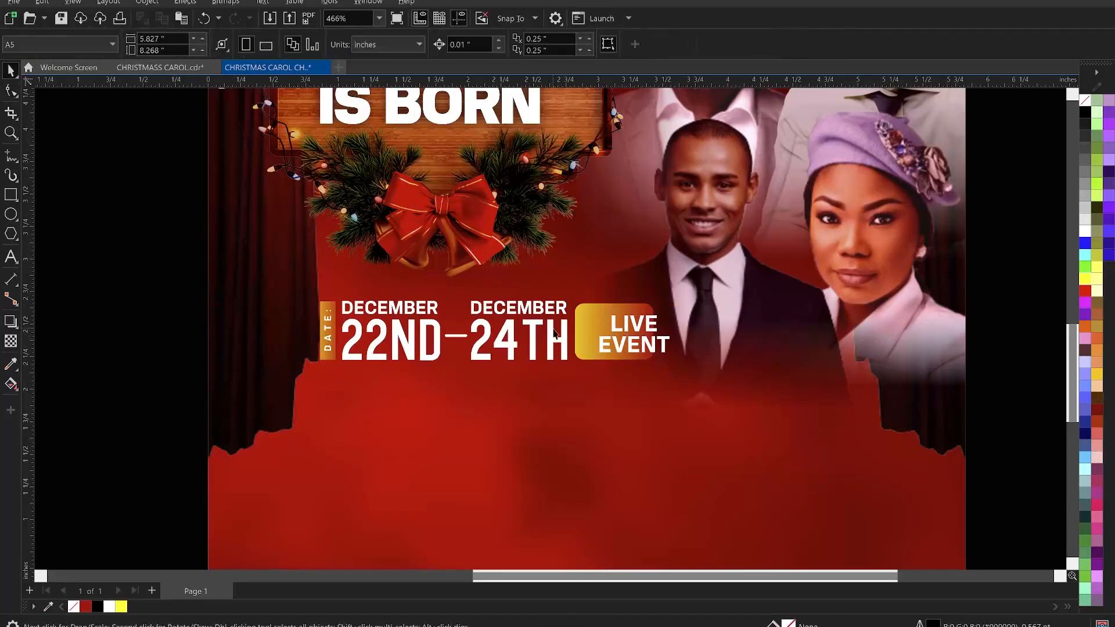
pyautogui.click(588, 326)
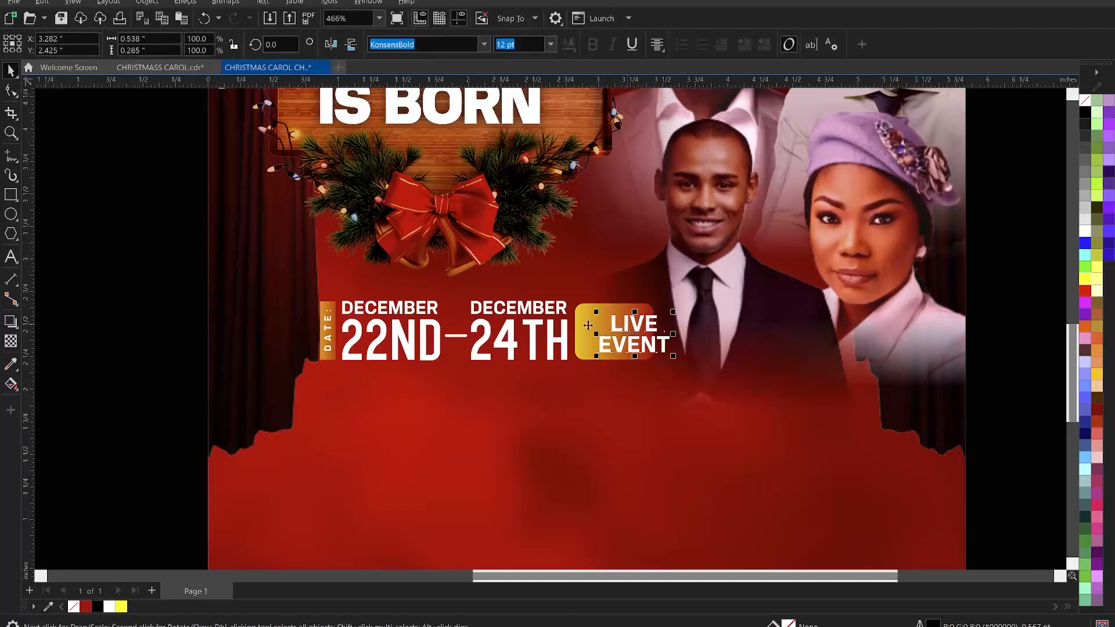
# - Centre the "LIVE EVENT" text on the gold rectangle and scale the text down slightly
pyautogui.press('c')
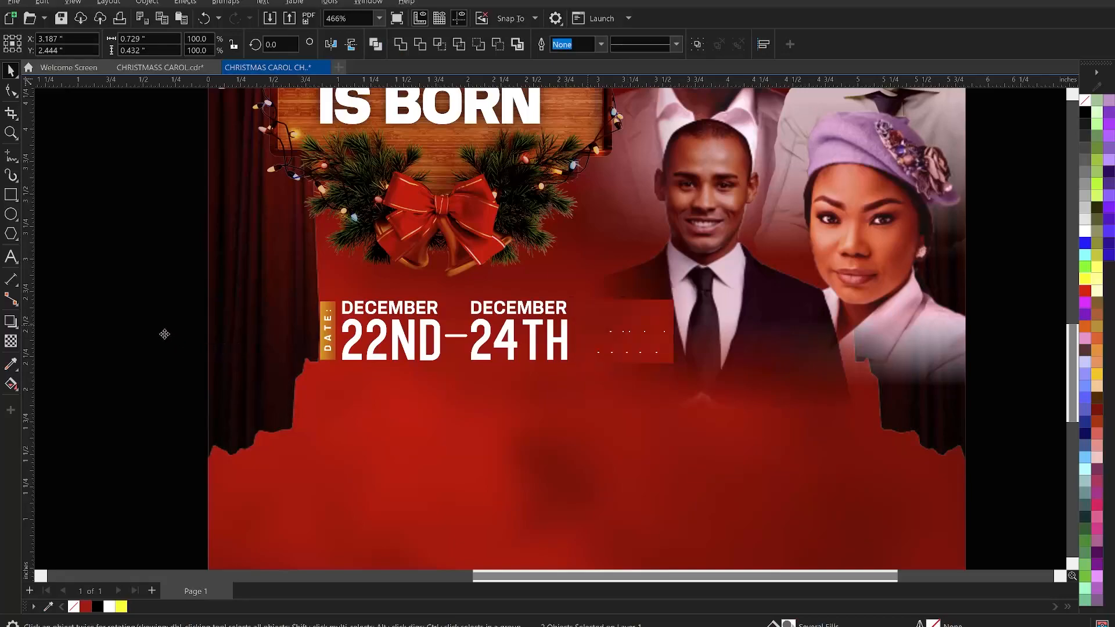
pyautogui.press('z')
pyautogui.moveTo(685, 358); pyautogui.dragTo(715, 377)
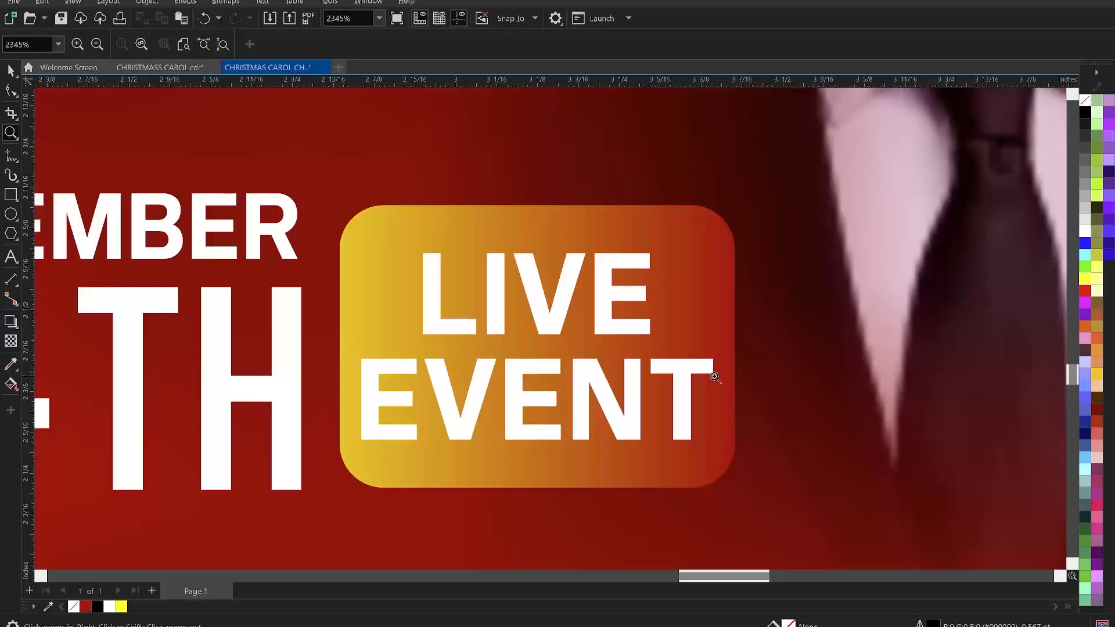
pyautogui.press('space')
pyautogui.click(672, 377)
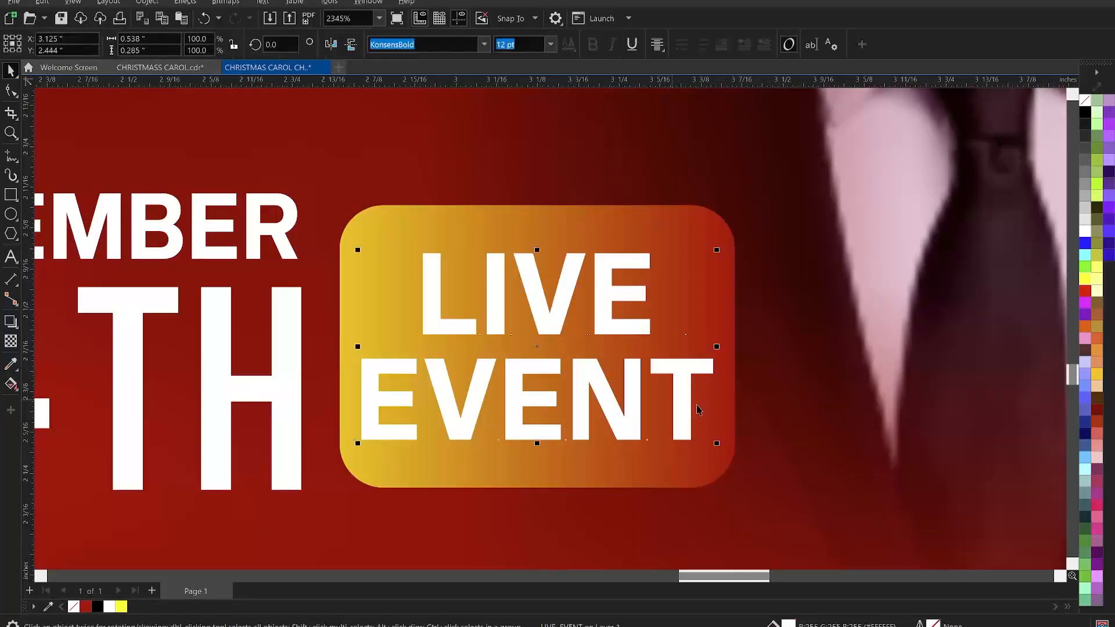
pyautogui.moveTo(718, 443); pyautogui.dragTo(697, 453)
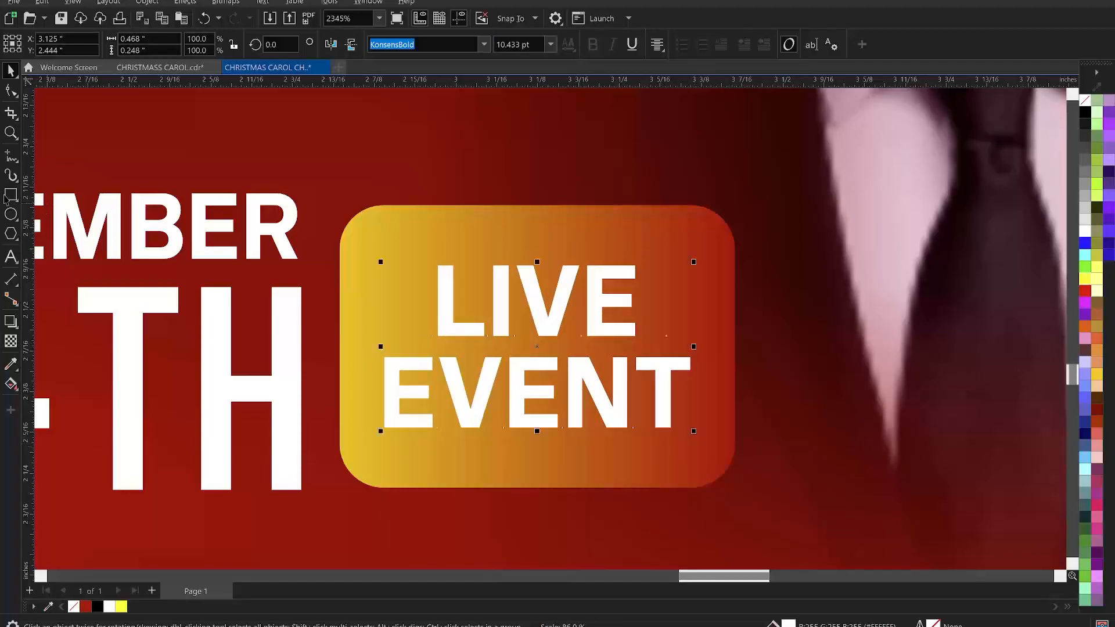
# - Draw a small square about 0.09 inches wide beside "LIVE" and convert it to curves
pyautogui.click(11, 196)
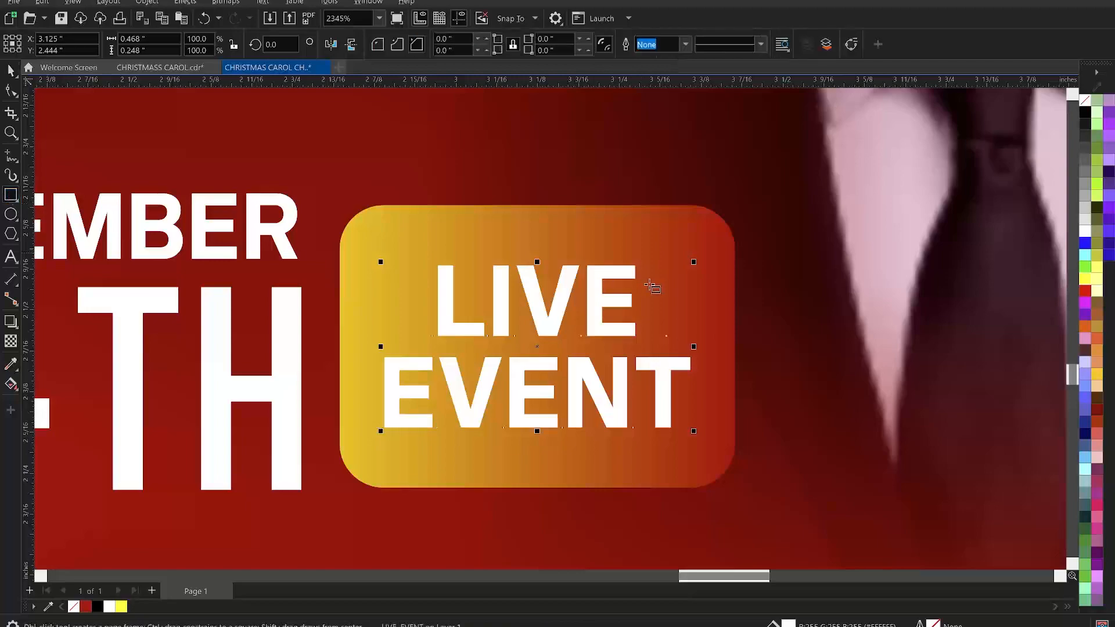
pyautogui.moveTo(652, 274); pyautogui.dragTo(715, 337)
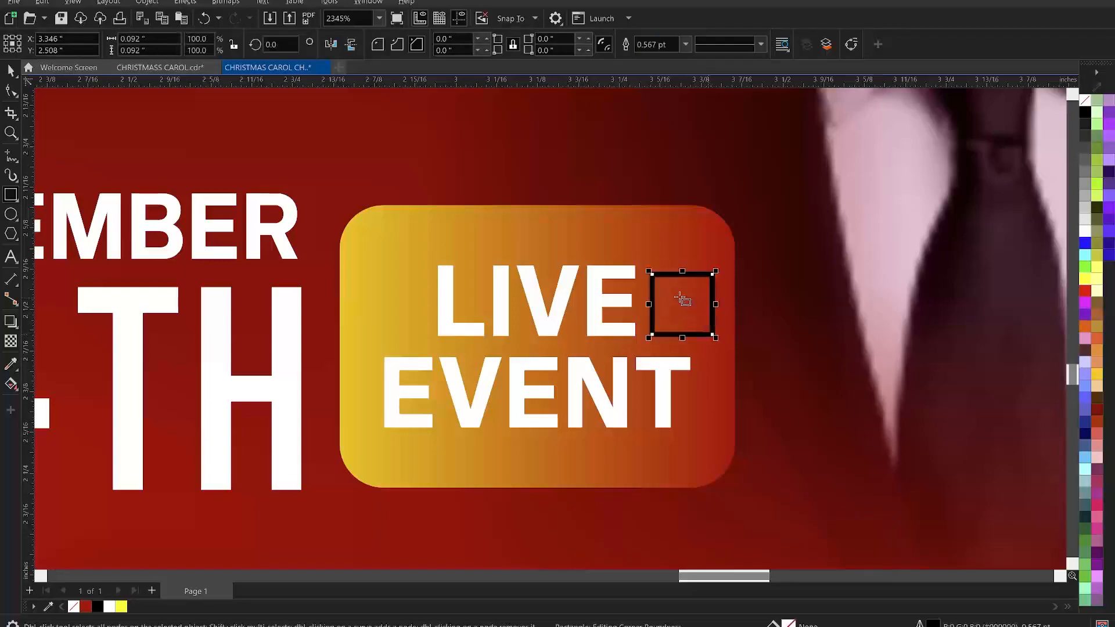
pyautogui.click(852, 47)
pyautogui.click(711, 292)
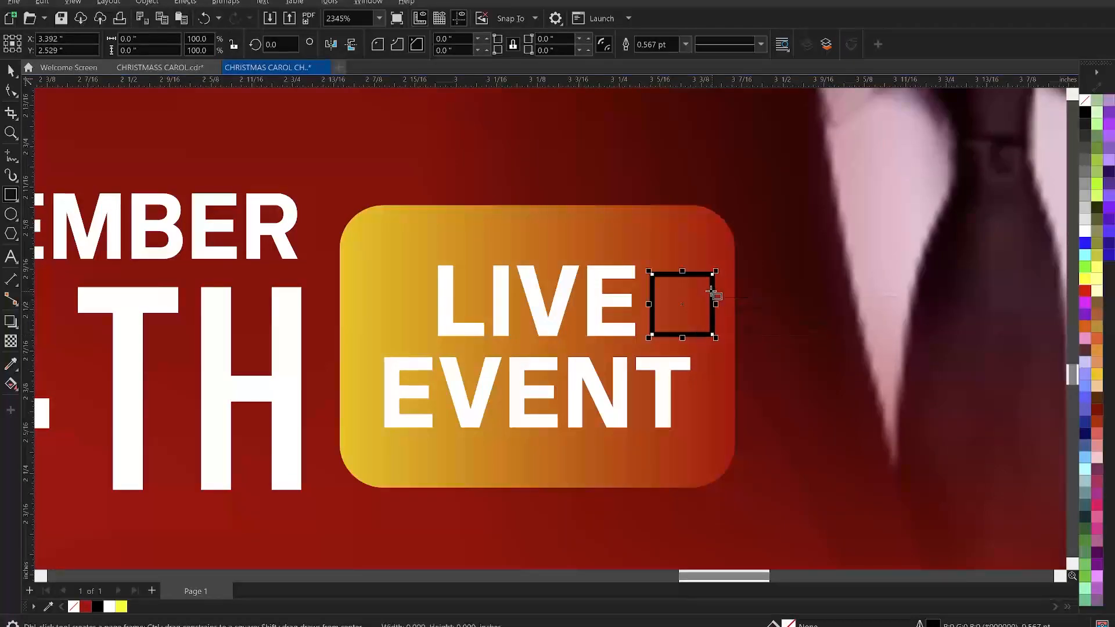
# - Reshape the square with the Shape tool into a right-pointing play triangle by adding and deleting nodes
pyautogui.press('space')
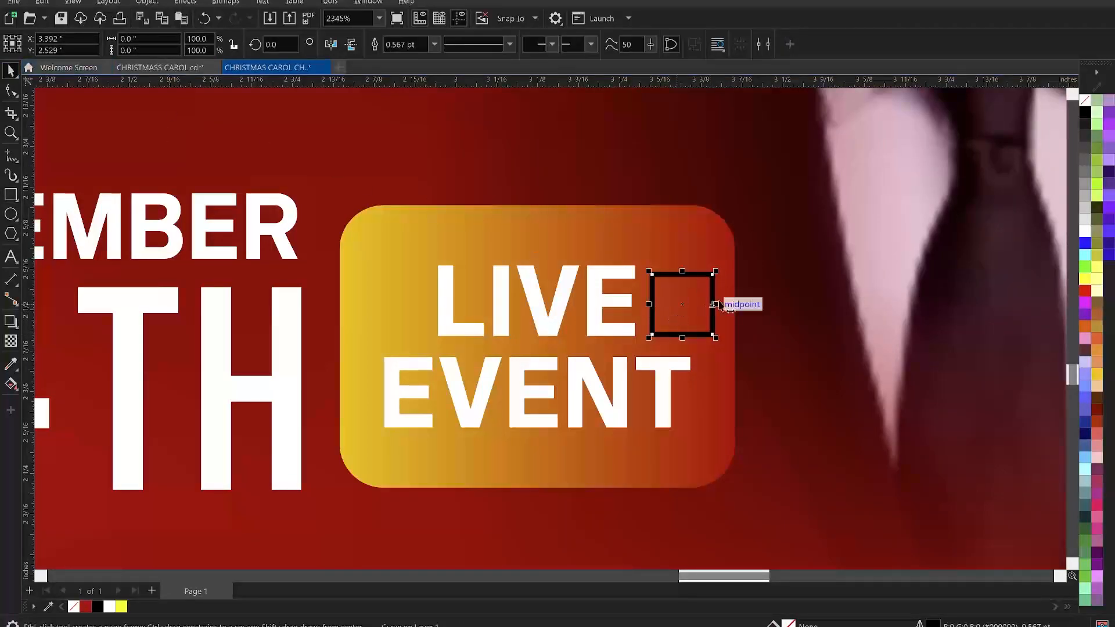
pyautogui.press('F10')
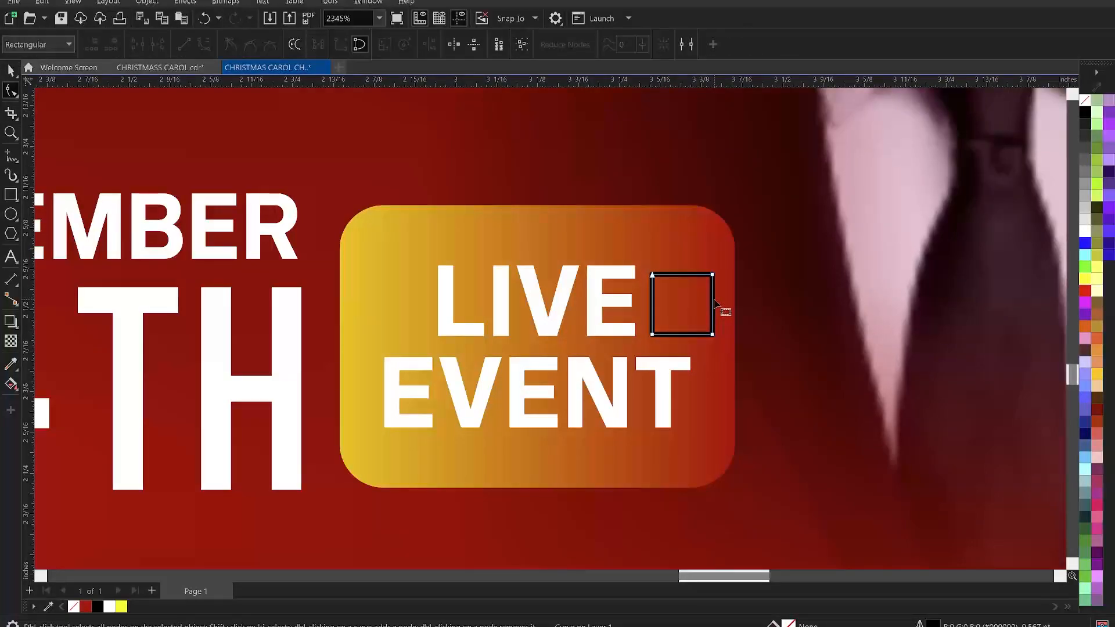
pyautogui.click(714, 303)
pyautogui.doubleClick(713, 302)
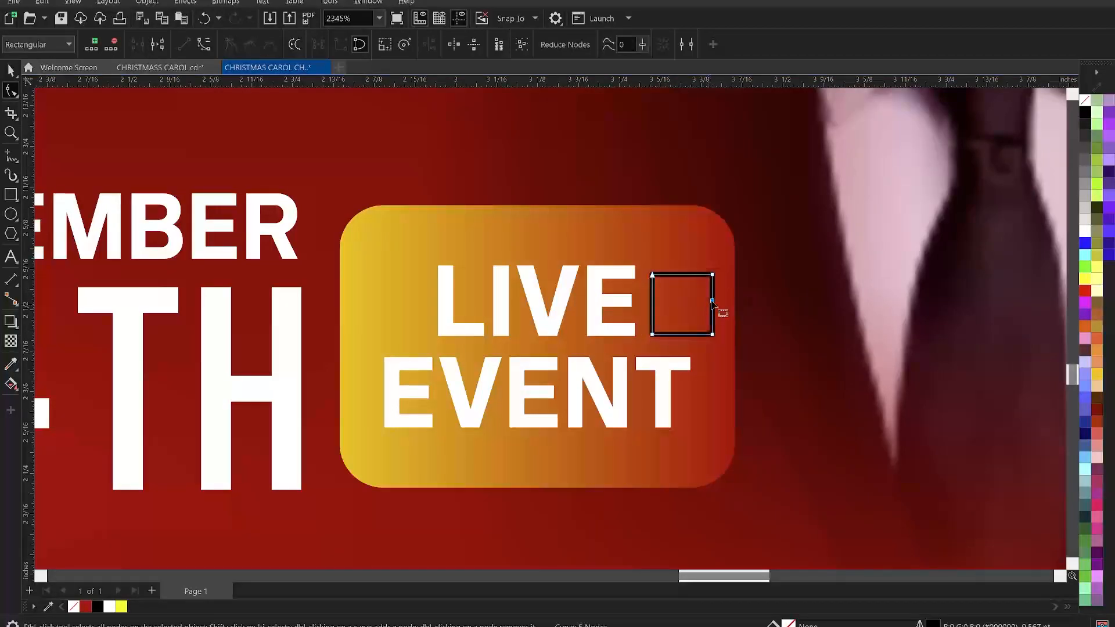
pyautogui.doubleClick(713, 275)
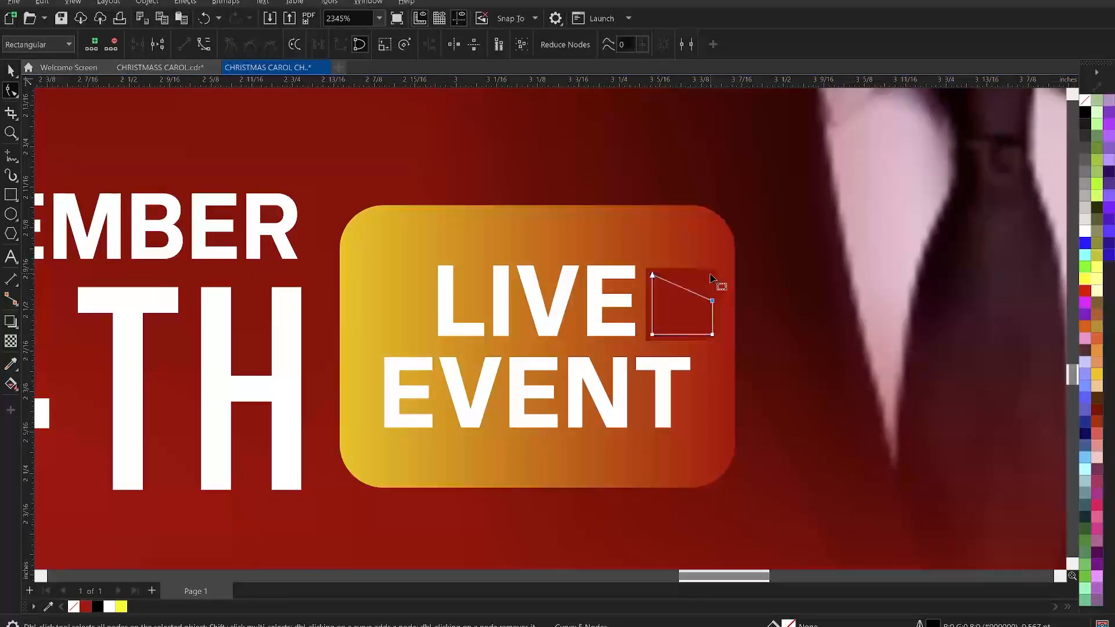
pyautogui.click(713, 335)
pyautogui.press('Delete')
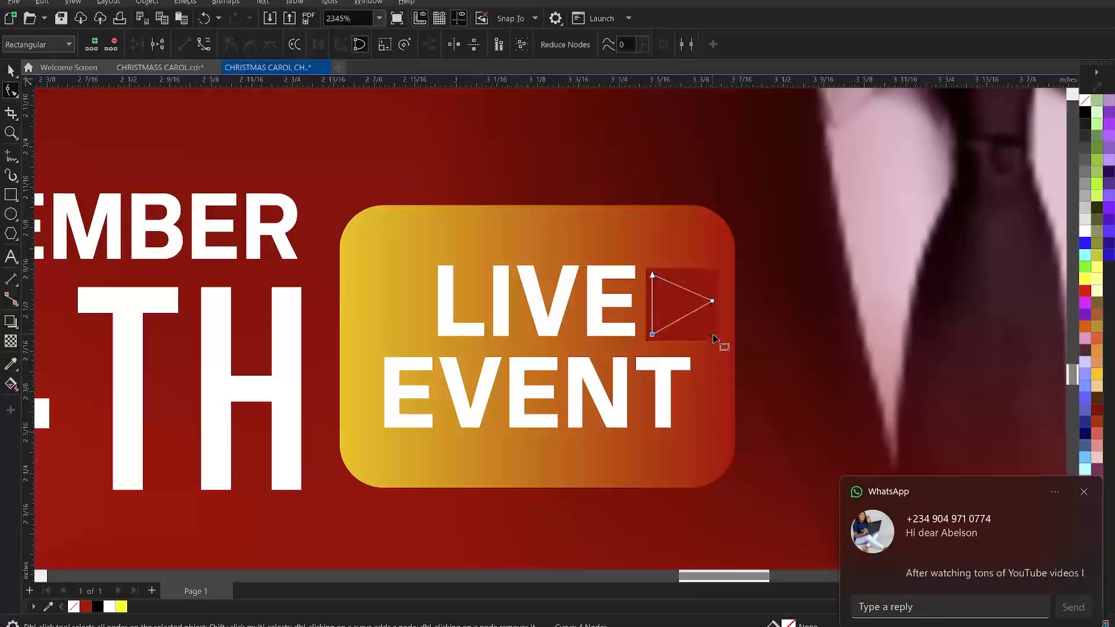
pyautogui.moveTo(713, 301); pyautogui.dragTo(705, 303)
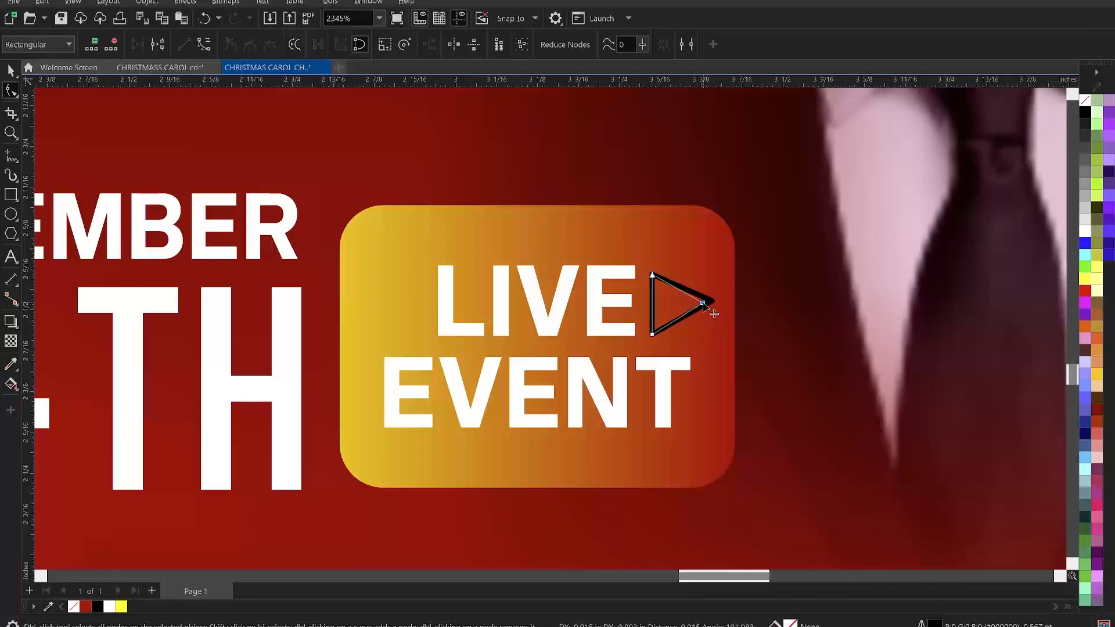
# - Fill the play triangle white and remove its outline
pyautogui.press('space')
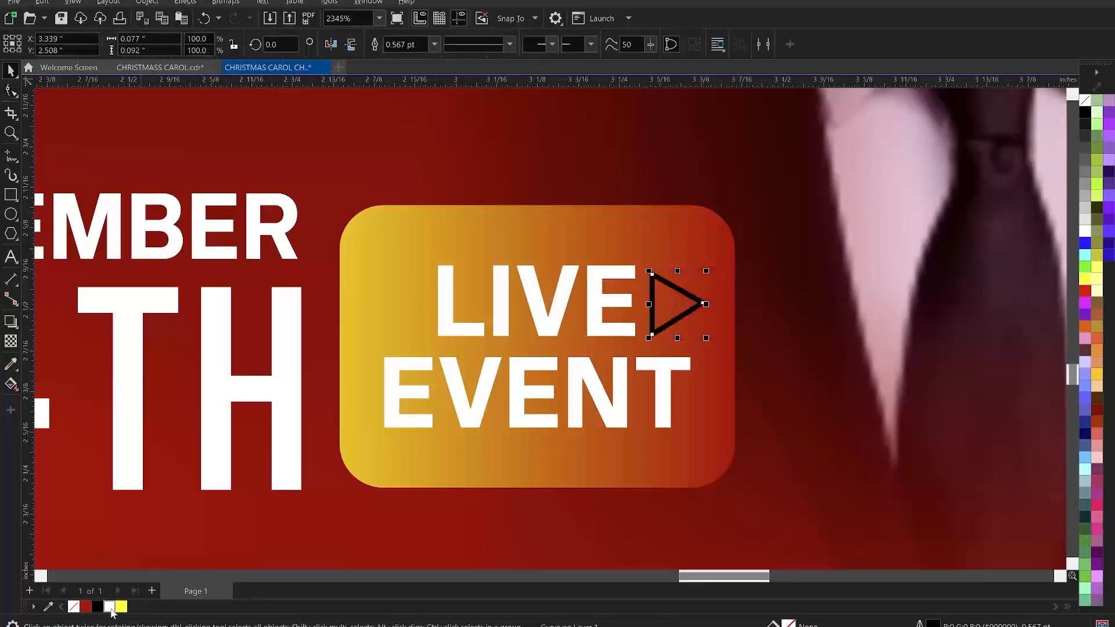
pyautogui.click(76, 607)
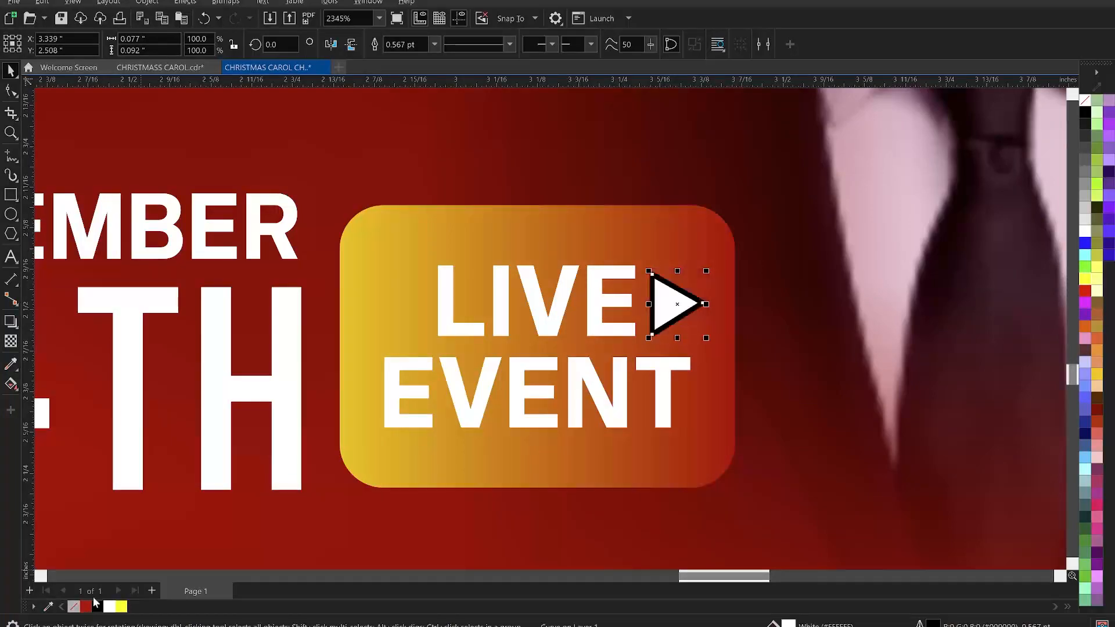
pyautogui.click(789, 301)
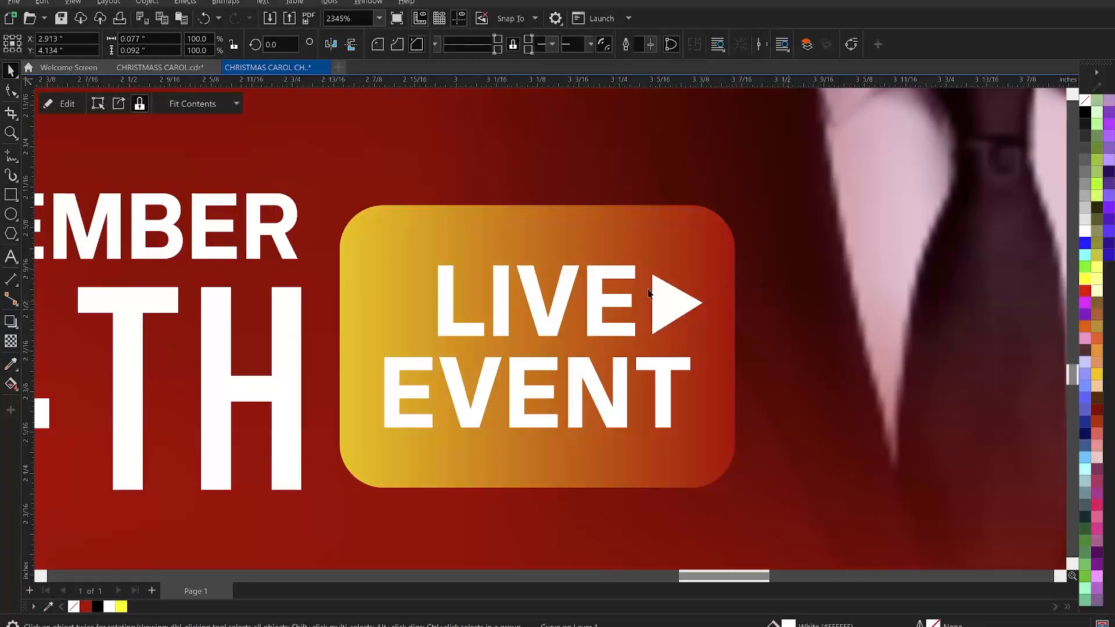
# - Scale down the whole date and "LIVE EVENT" group slightly and save the document
pyautogui.press('z')
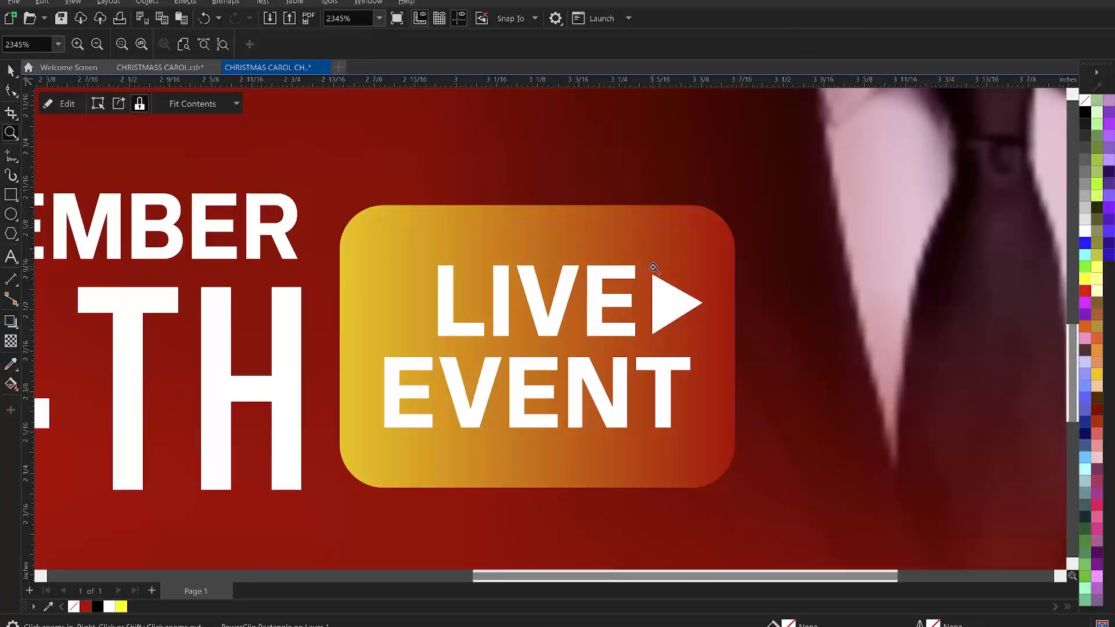
pyautogui.rightClick(653, 267)
pyautogui.rightClick(653, 267)
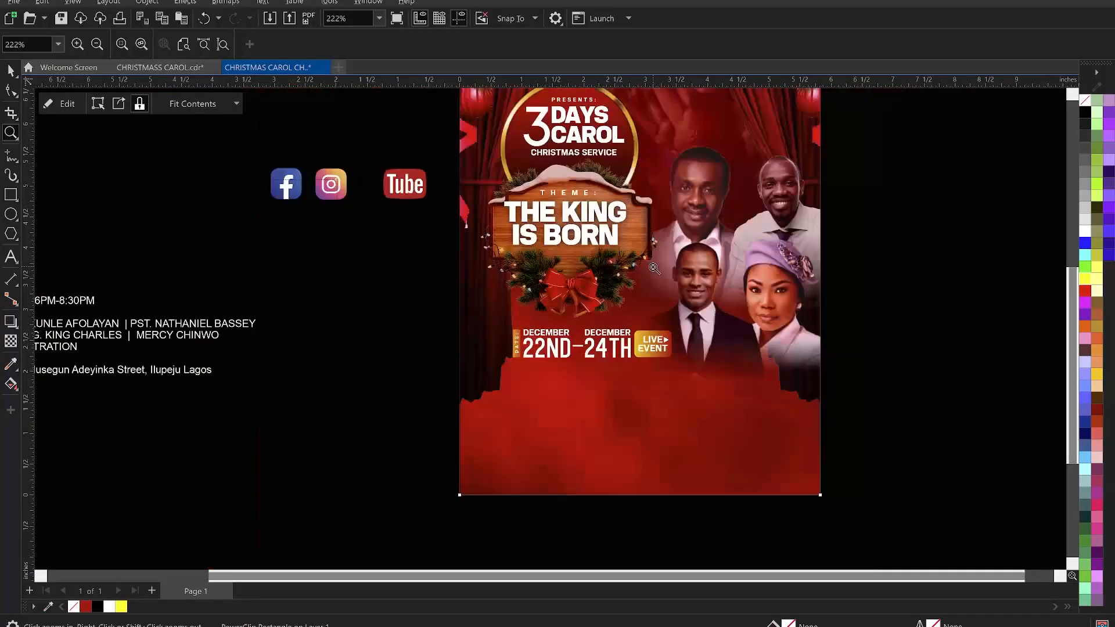
pyautogui.press('space')
pyautogui.click(374, 319)
pyautogui.moveTo(374, 316); pyautogui.dragTo(747, 389)
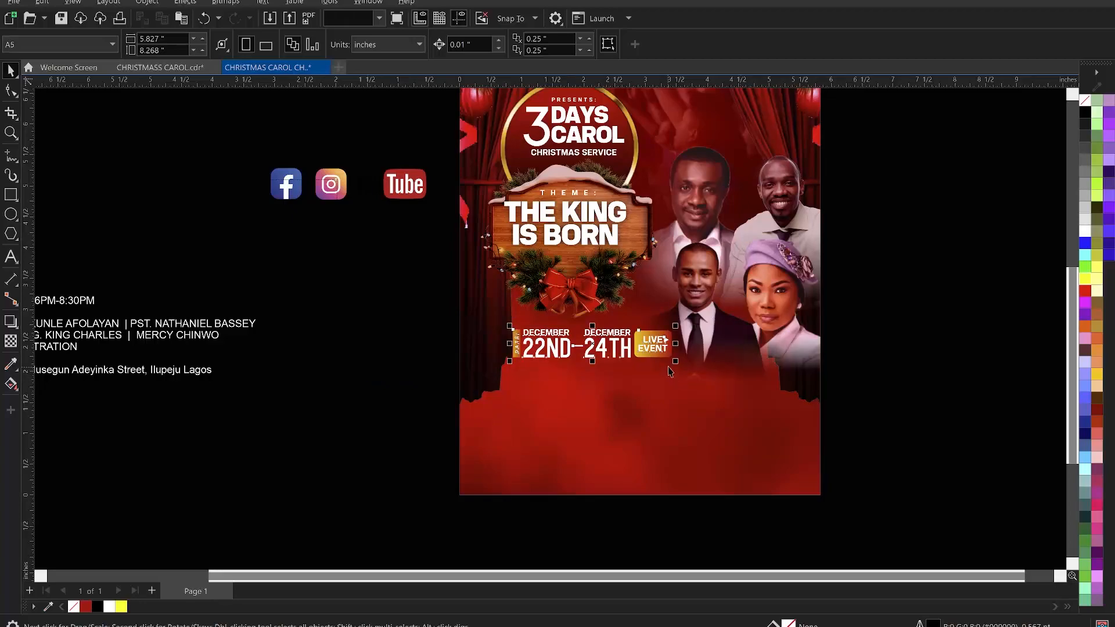
pyautogui.moveTo(675, 361); pyautogui.dragTo(632, 338)
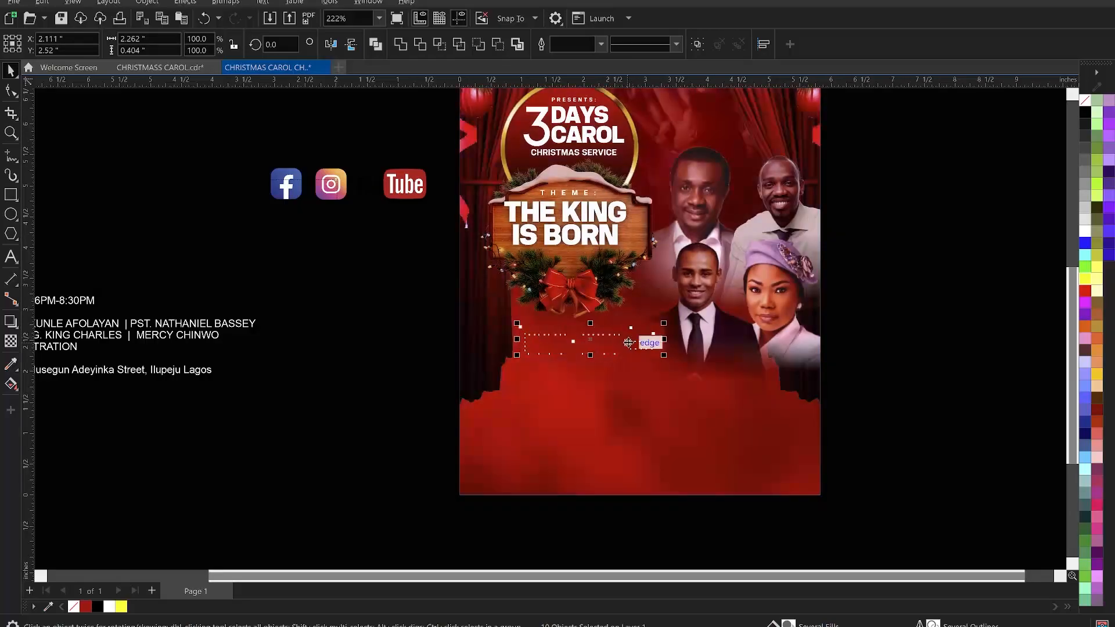
pyautogui.press('Escape')
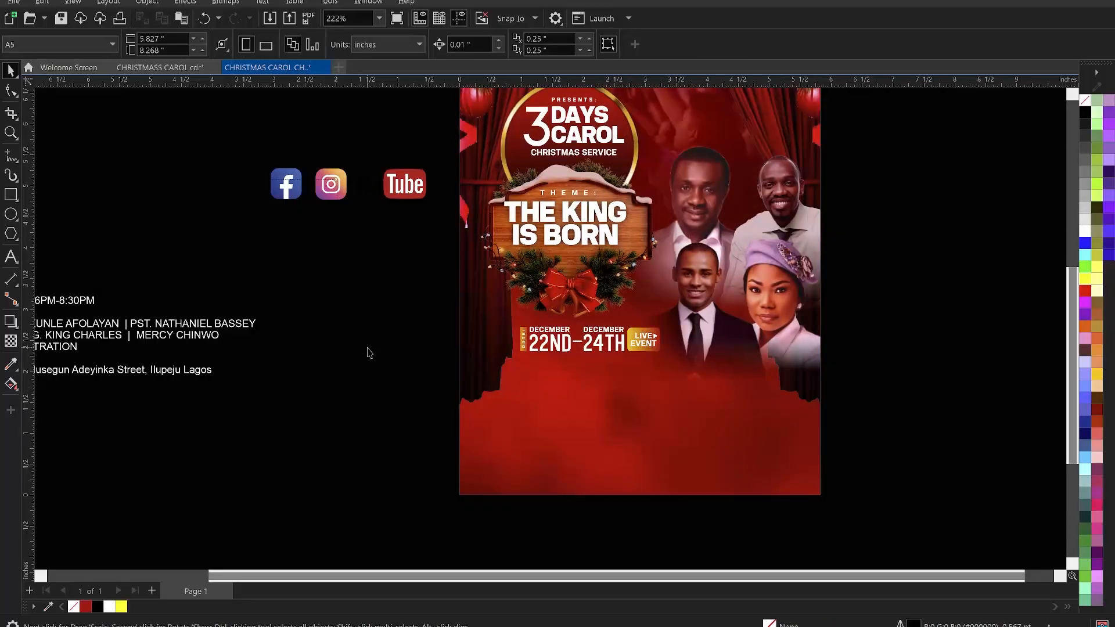
pyautogui.hotkey('ctrl', 's')
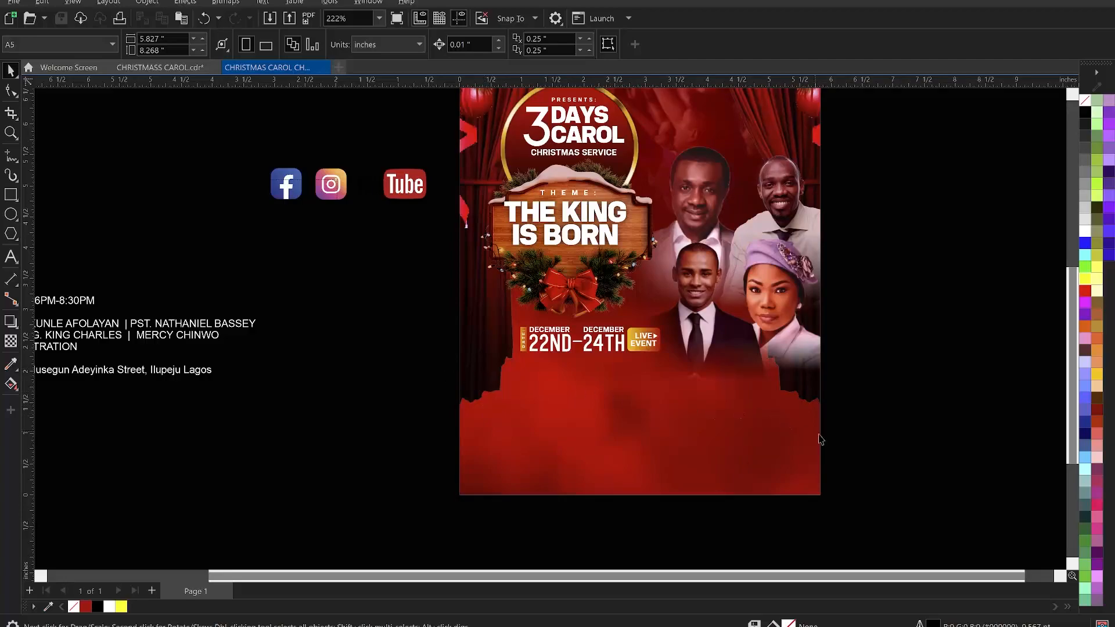
# - Draw a white rectangle without outline across the lower part of the page, about 5.83 by 2.12 inches
pyautogui.click(11, 194)
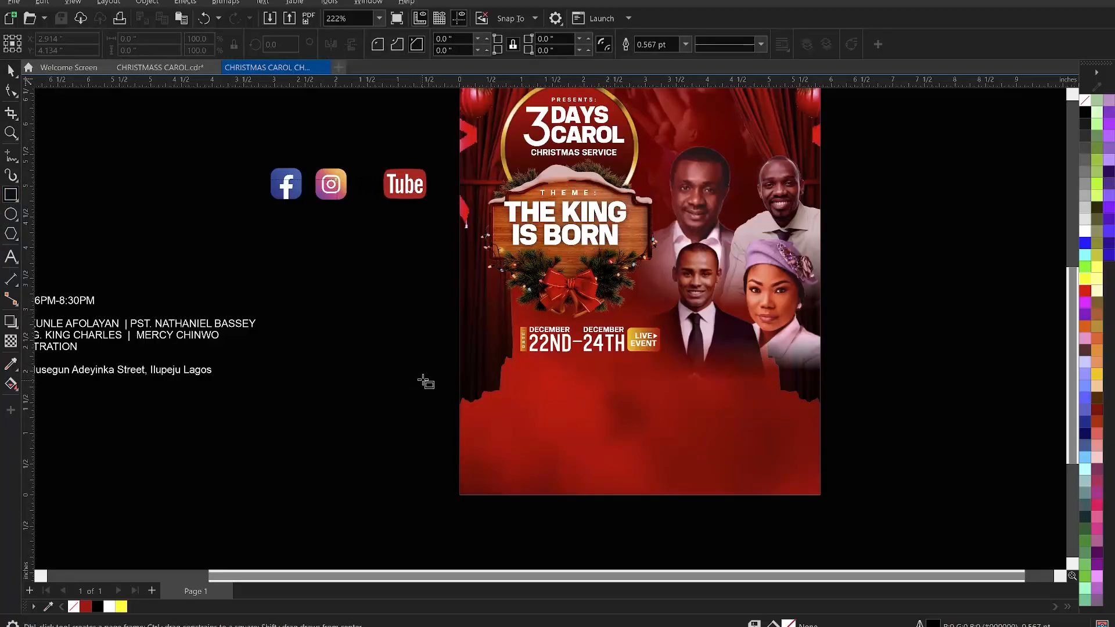
pyautogui.moveTo(460, 364); pyautogui.dragTo(823, 495)
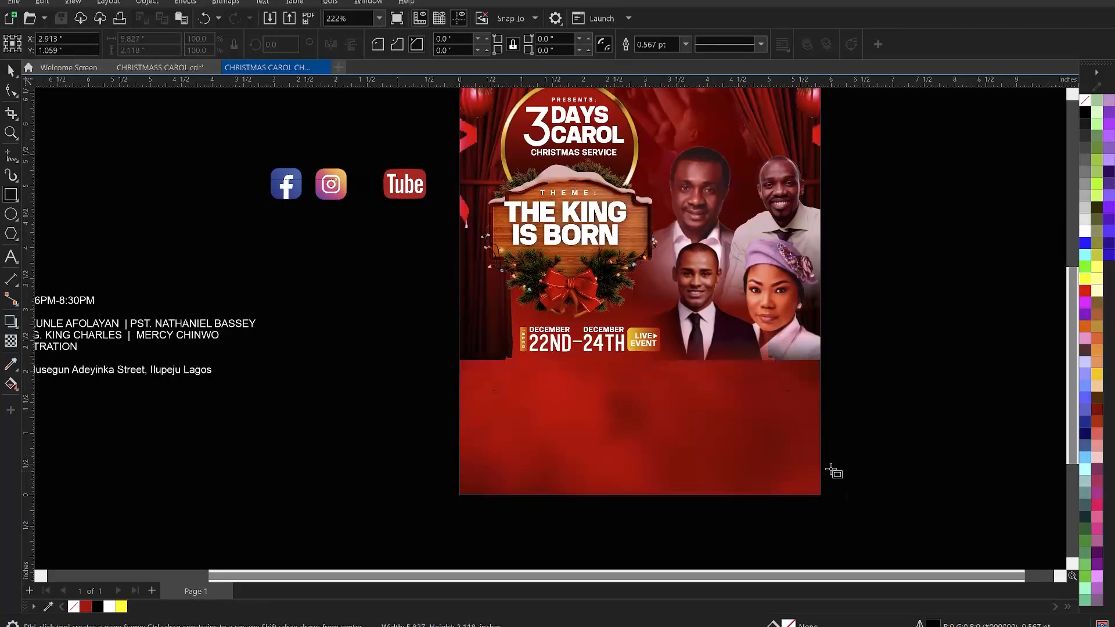
pyautogui.press('space')
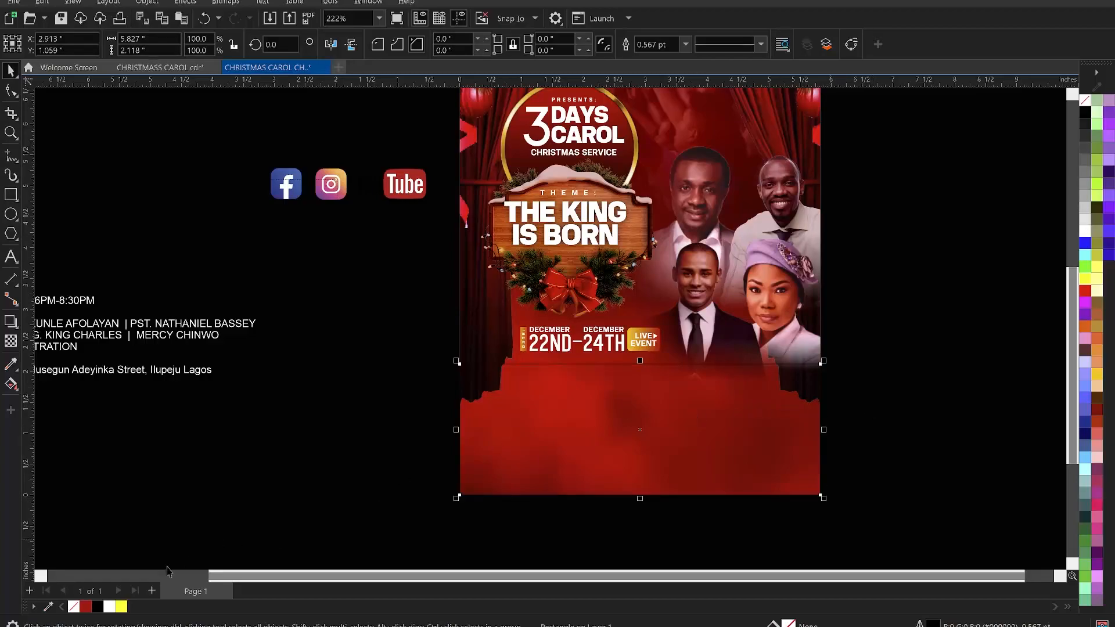
pyautogui.click(109, 607)
pyautogui.rightClick(73, 607)
pyautogui.click(182, 473)
# - Move the Christmas tree corner decoration from the pasteboard onto the lower-left area of the page
pyautogui.scroll(-2, 417, 356)
pyautogui.press('z')
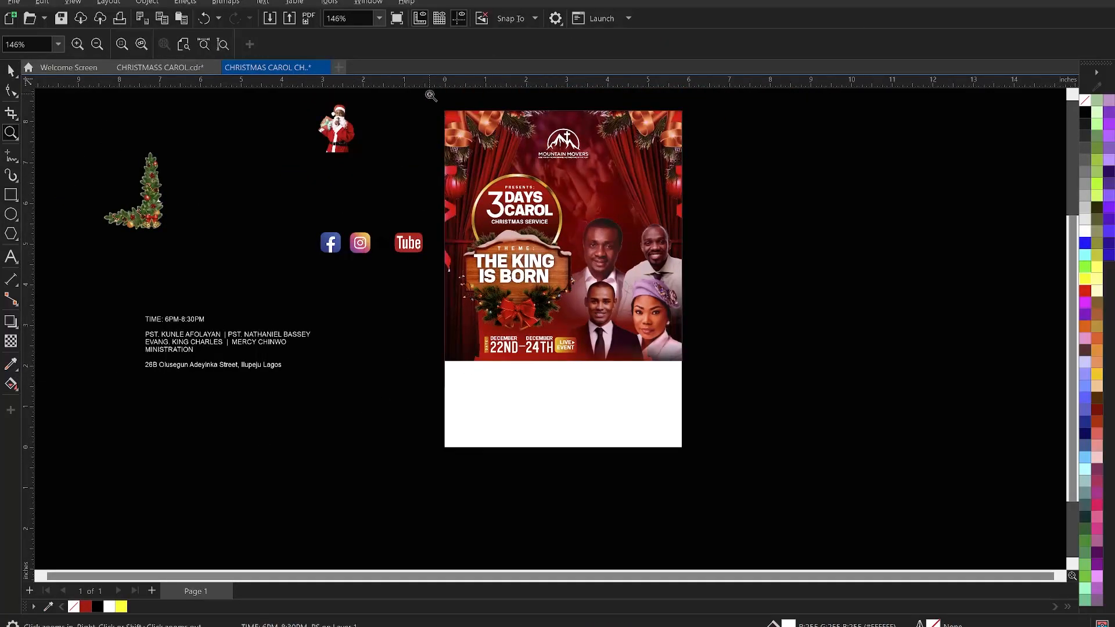
pyautogui.moveTo(431, 97); pyautogui.dragTo(726, 445)
pyautogui.press('space')
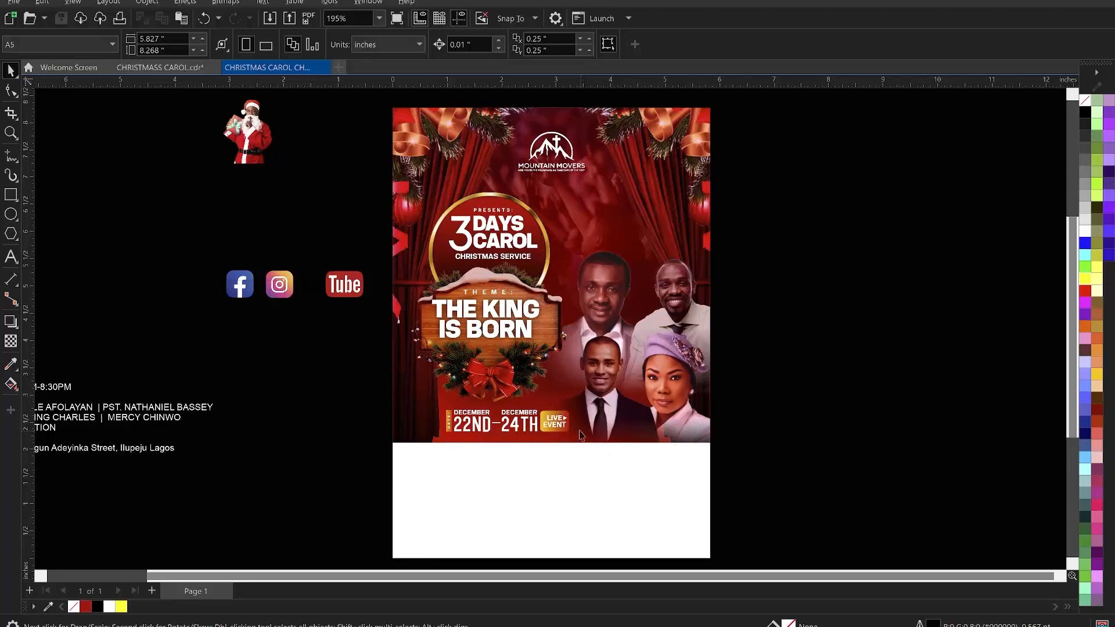
pyautogui.moveTo(845, 476); pyautogui.dragTo(430, 395)
pyautogui.click(781, 378)
pyautogui.scroll(-1, 662, 328)
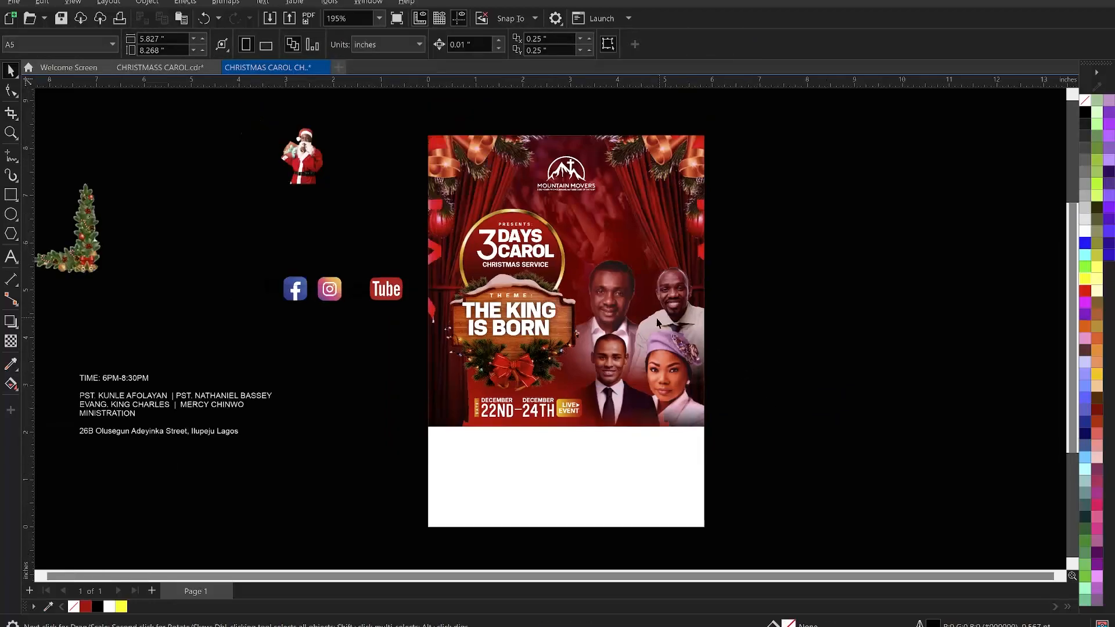
pyautogui.scroll(-2, 658, 321)
pyautogui.moveTo(375, 226); pyautogui.dragTo(752, 265)
pyautogui.click(218, 267)
pyautogui.moveTo(218, 267); pyautogui.dragTo(558, 453)
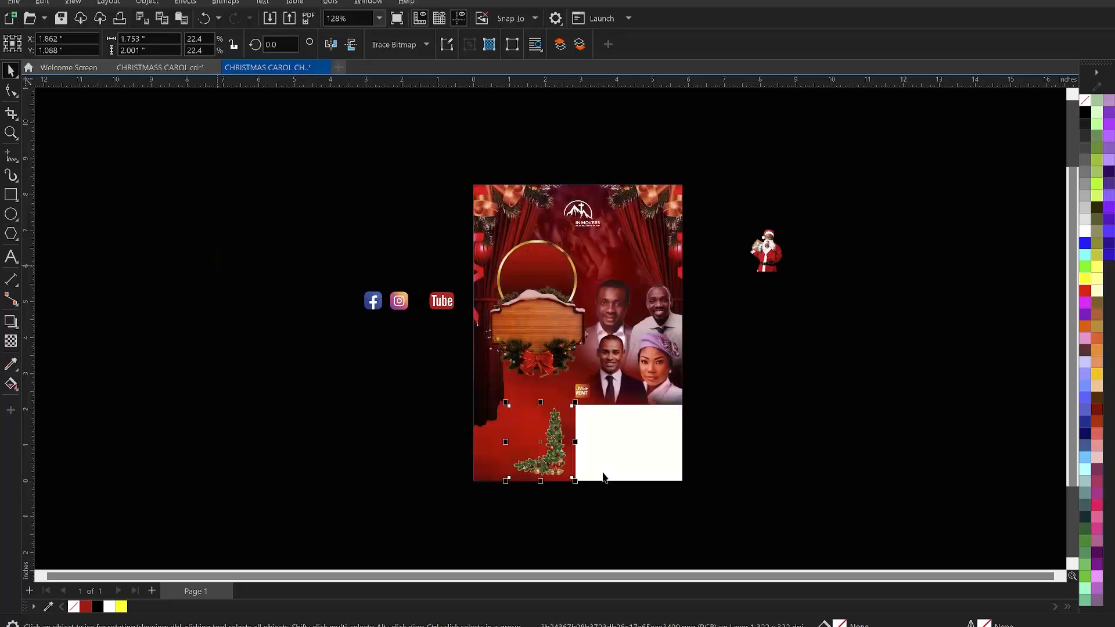
# - Bring the Christmas tree decoration in front of the white rectangle
pyautogui.scroll(2, 603, 477)
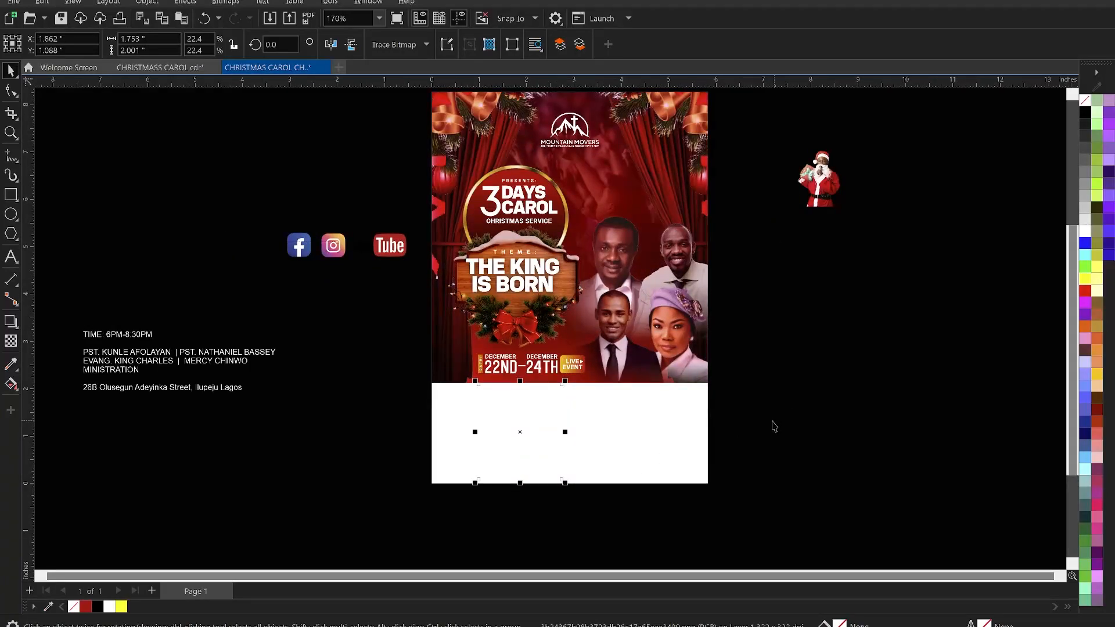
pyautogui.click(642, 433)
pyautogui.moveTo(615, 521); pyautogui.dragTo(400, 378)
pyautogui.click(404, 381)
pyautogui.hotkey('ctrl', 'v')
pyautogui.scroll(1, 544, 476)
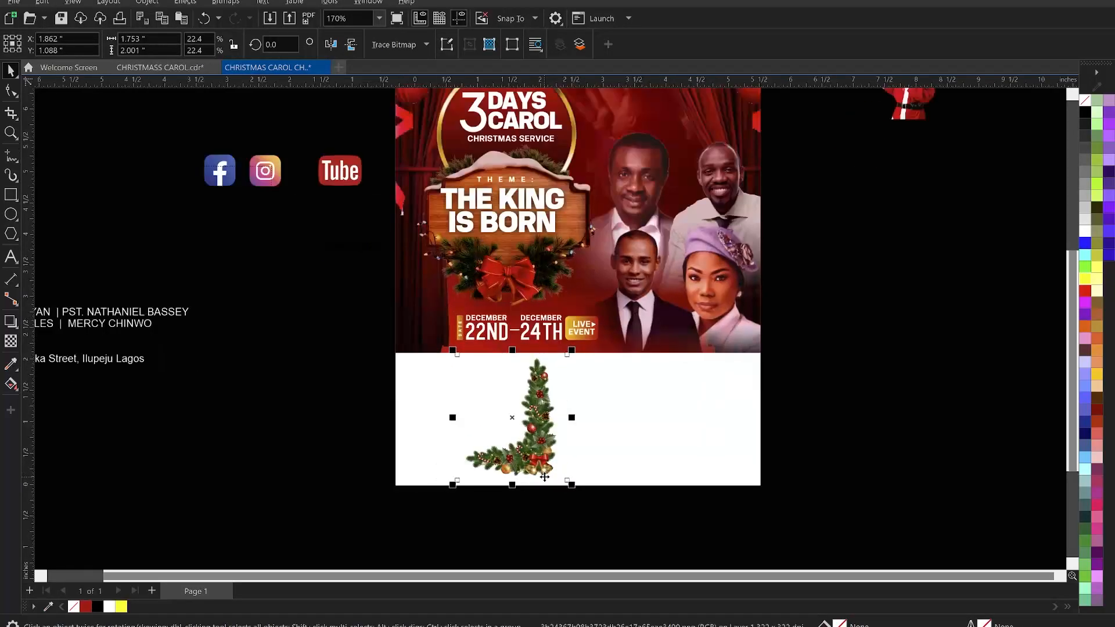
pyautogui.scroll(1, 544, 476)
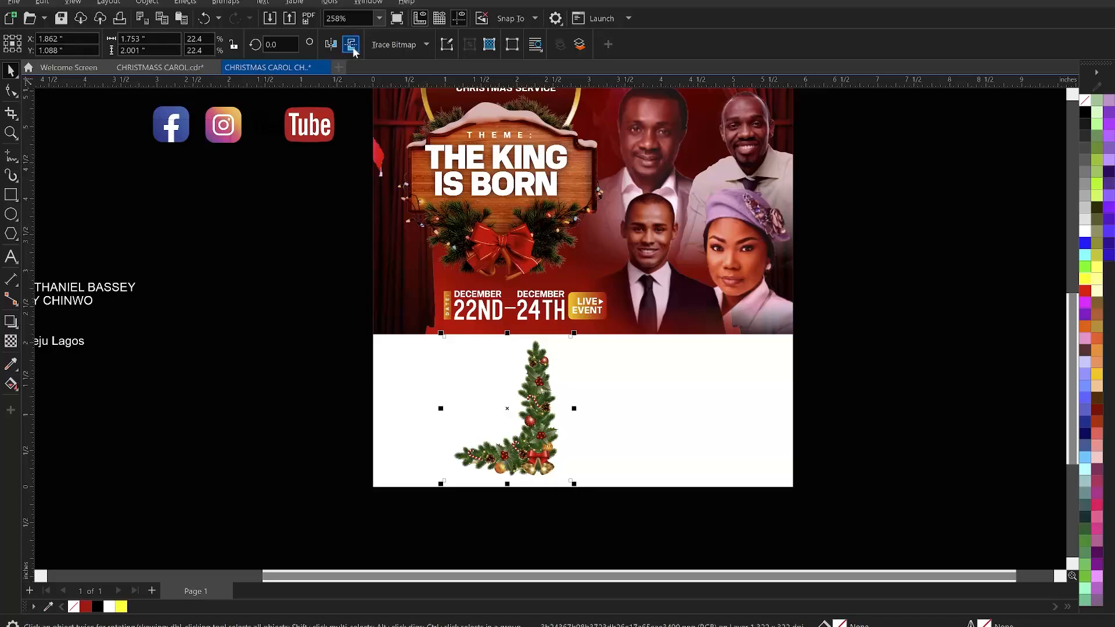
# - Mirror the tree decoration horizontally and place it, slightly enlarged, in the white area's lower-left corner
pyautogui.click(337, 44)
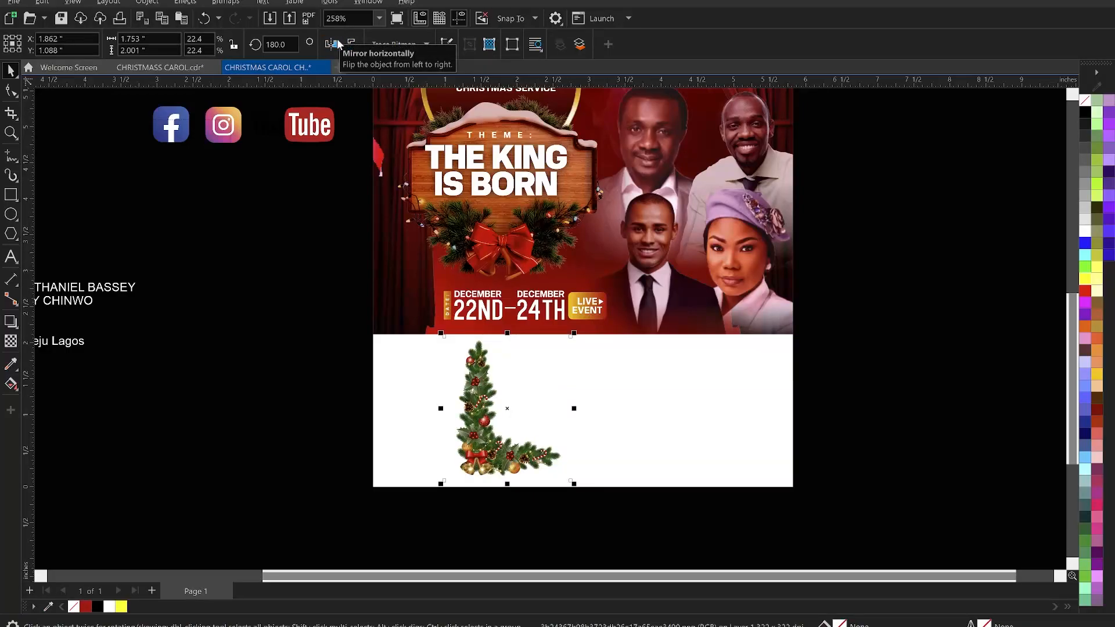
pyautogui.moveTo(491, 444); pyautogui.dragTo(396, 424)
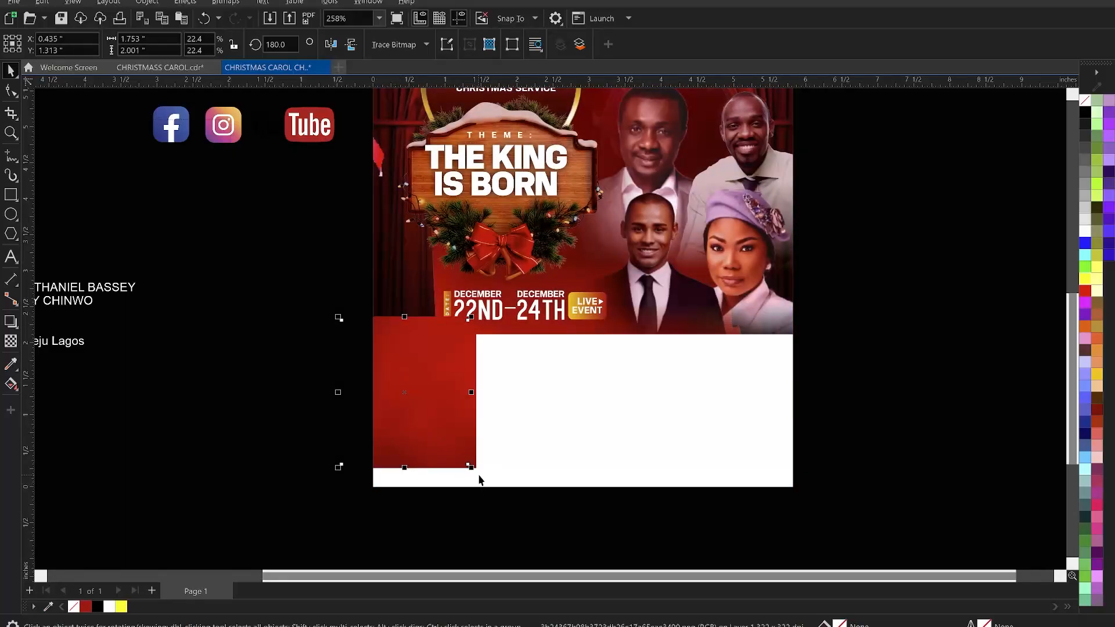
pyautogui.moveTo(471, 467); pyautogui.dragTo(512, 515)
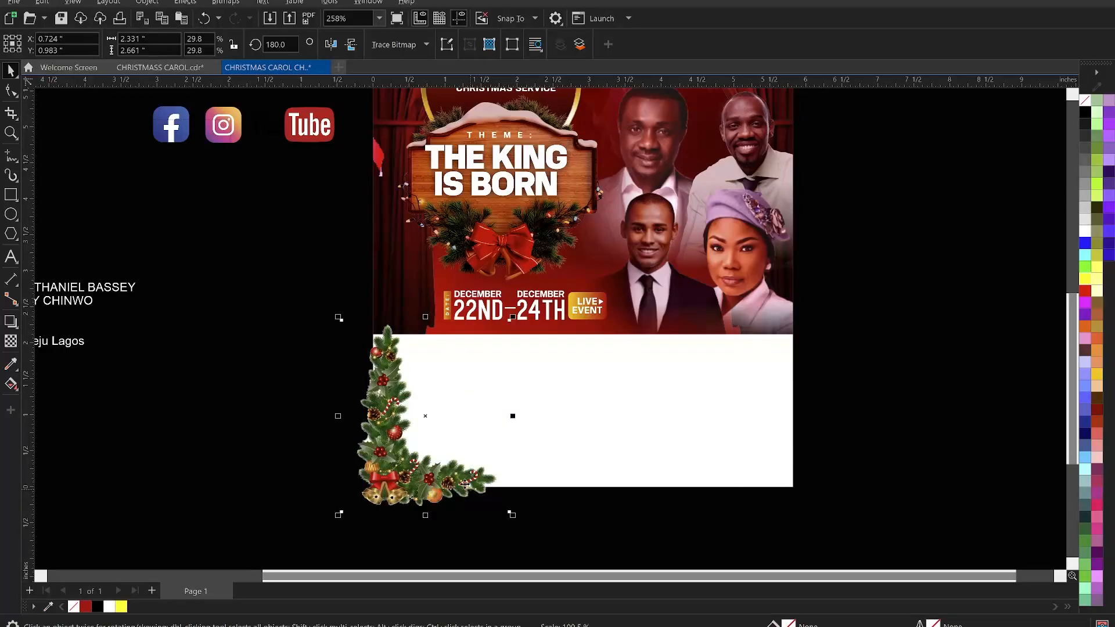
# - Duplicate the tree decoration, mirror the copy horizontally and move it to the white area's lower-right corner
pyautogui.moveTo(400, 445); pyautogui.dragTo(385, 424)
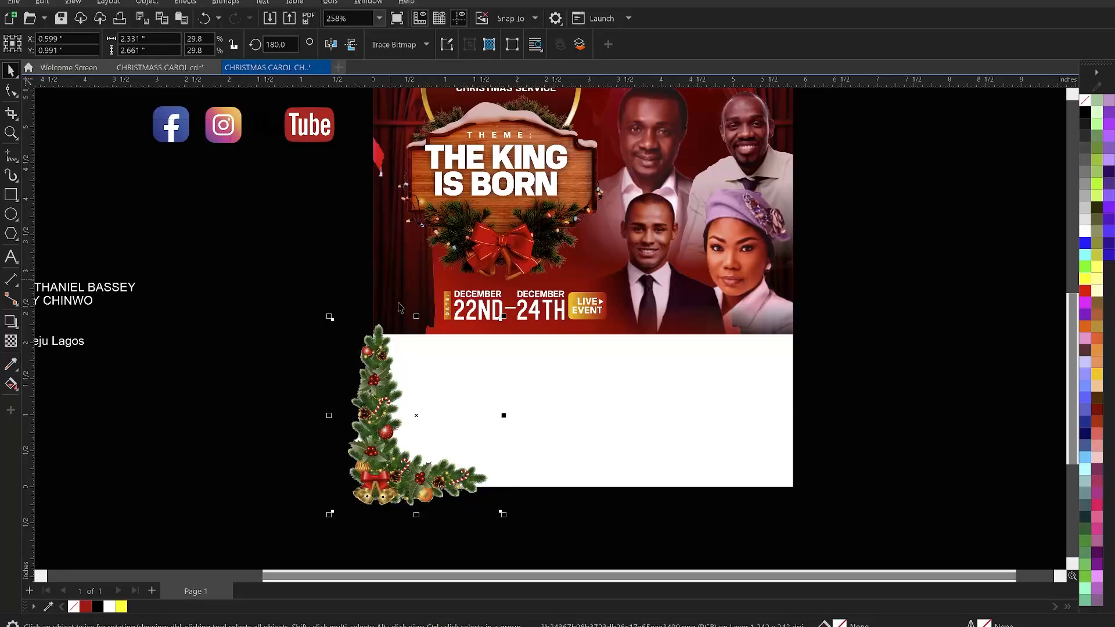
pyautogui.click(337, 44)
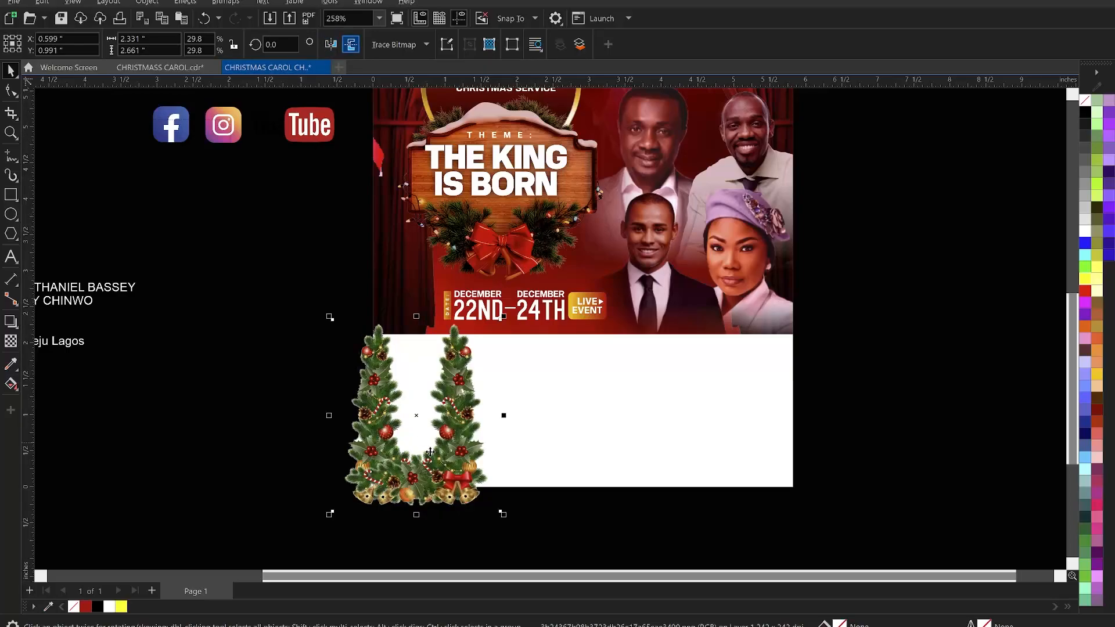
pyautogui.moveTo(468, 450); pyautogui.dragTo(786, 440)
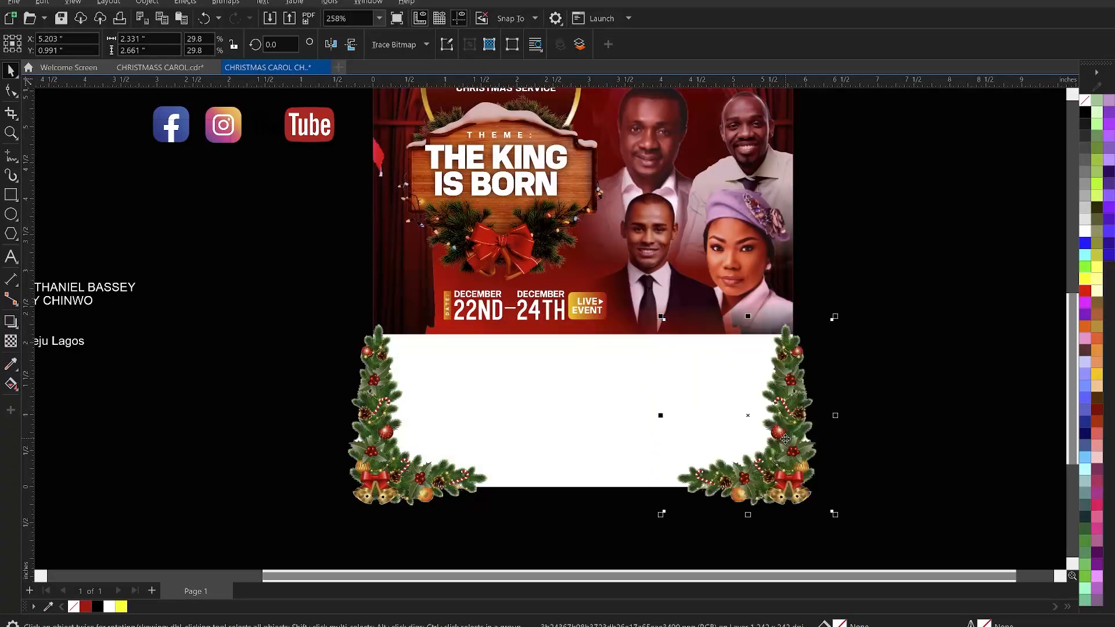
# - Place both tree decorations inside the page's background frame with PowerClip Inside
pyautogui.keyDown('shift'); pyautogui.click(399, 469); pyautogui.keyUp('shift')
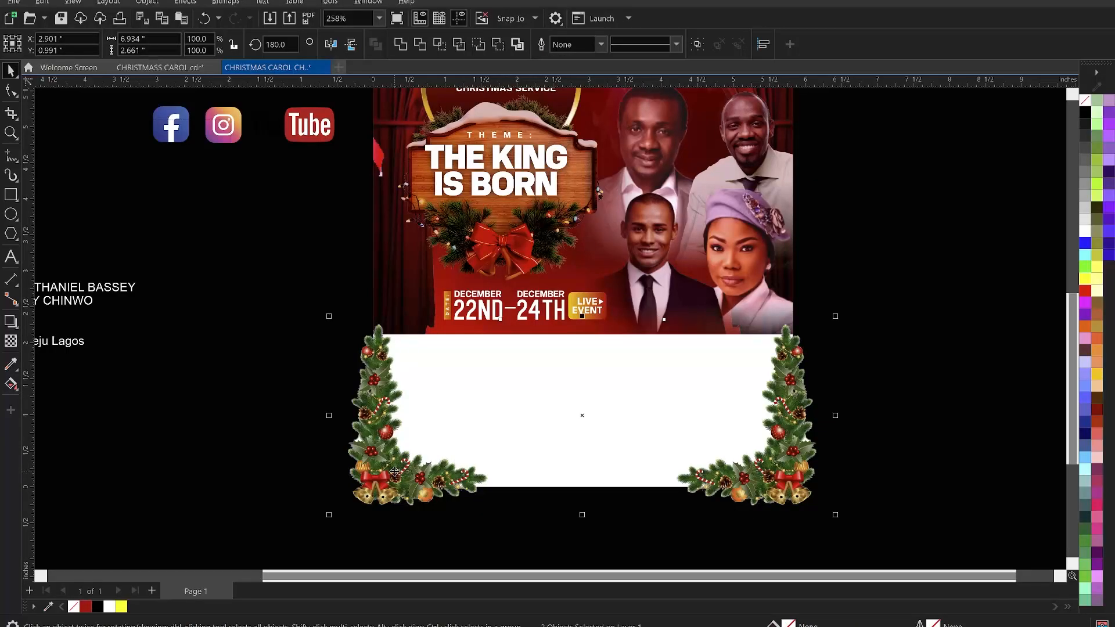
pyautogui.rightClick(394, 472)
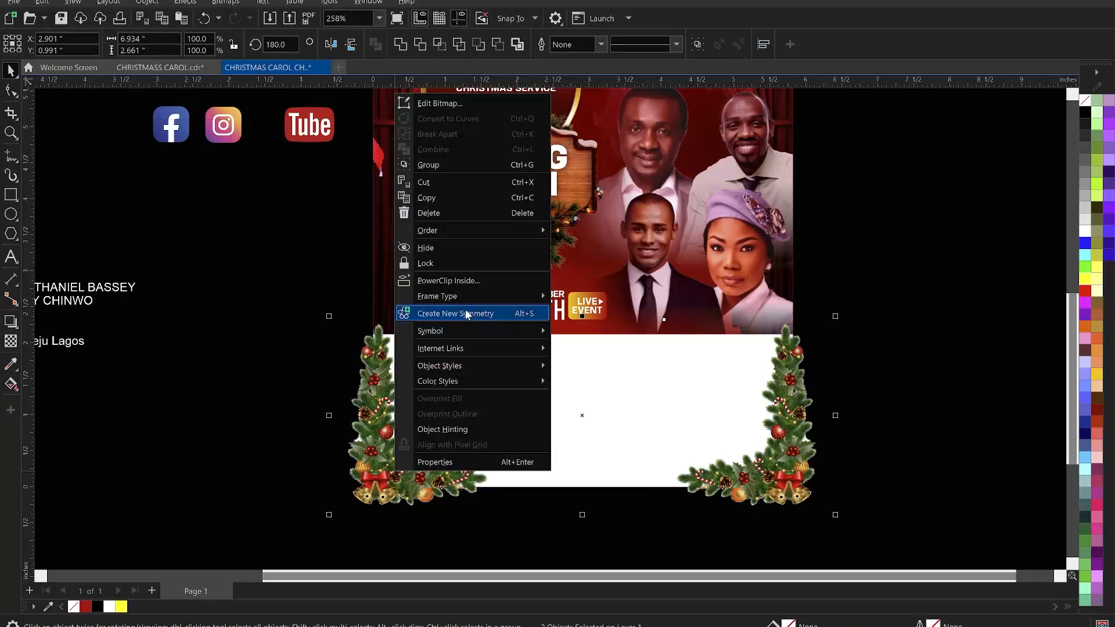
pyautogui.click(381, 411)
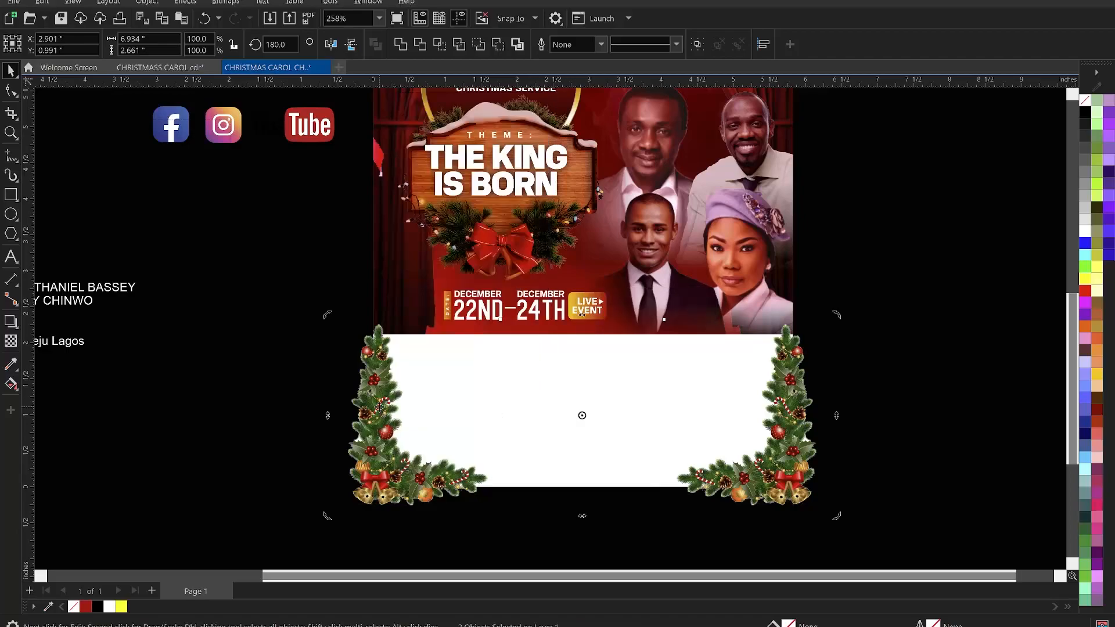
pyautogui.keyDown('shift'); pyautogui.click(478, 340); pyautogui.keyUp('shift')
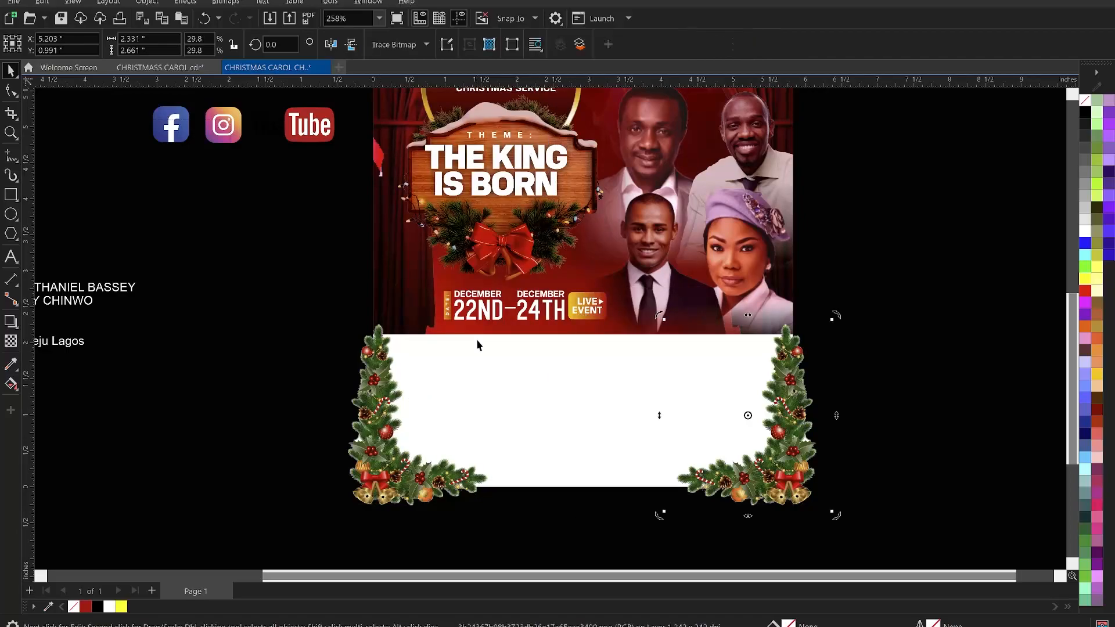
pyautogui.click(507, 341)
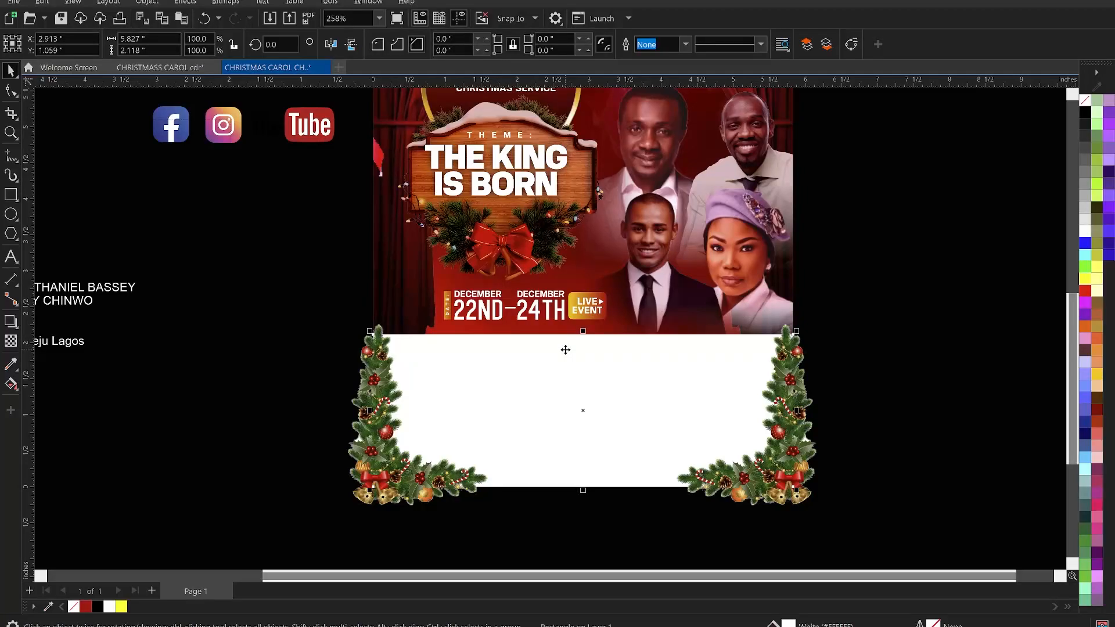
pyautogui.keyDown('shift'); pyautogui.click(793, 374); pyautogui.keyUp('shift')
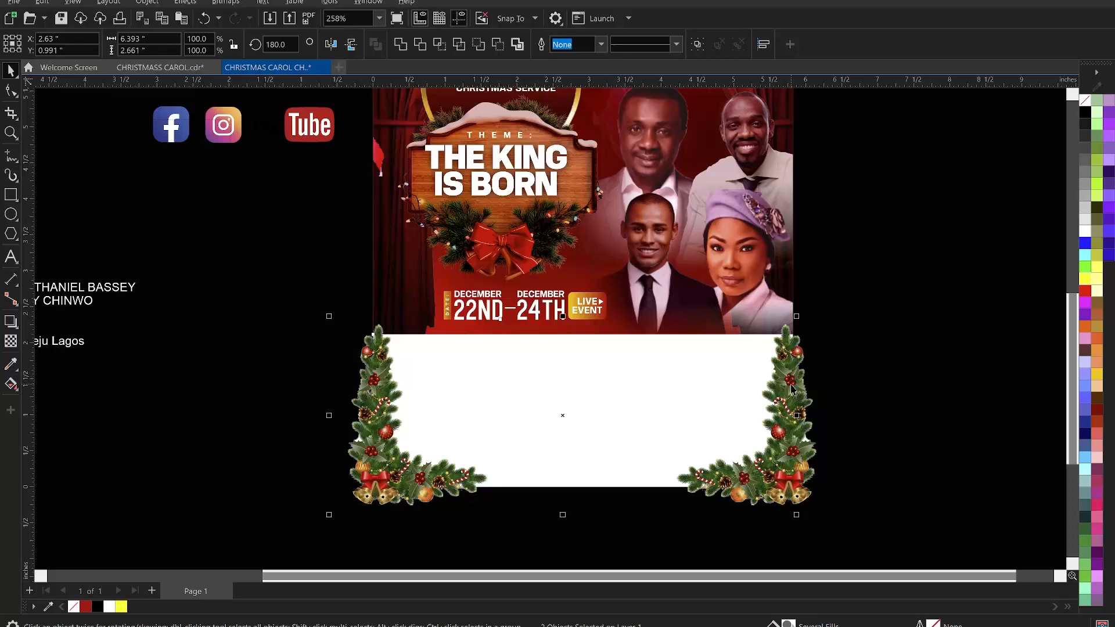
pyautogui.keyDown('shift'); pyautogui.click(790, 393); pyautogui.keyUp('shift')
pyautogui.rightClick(789, 392)
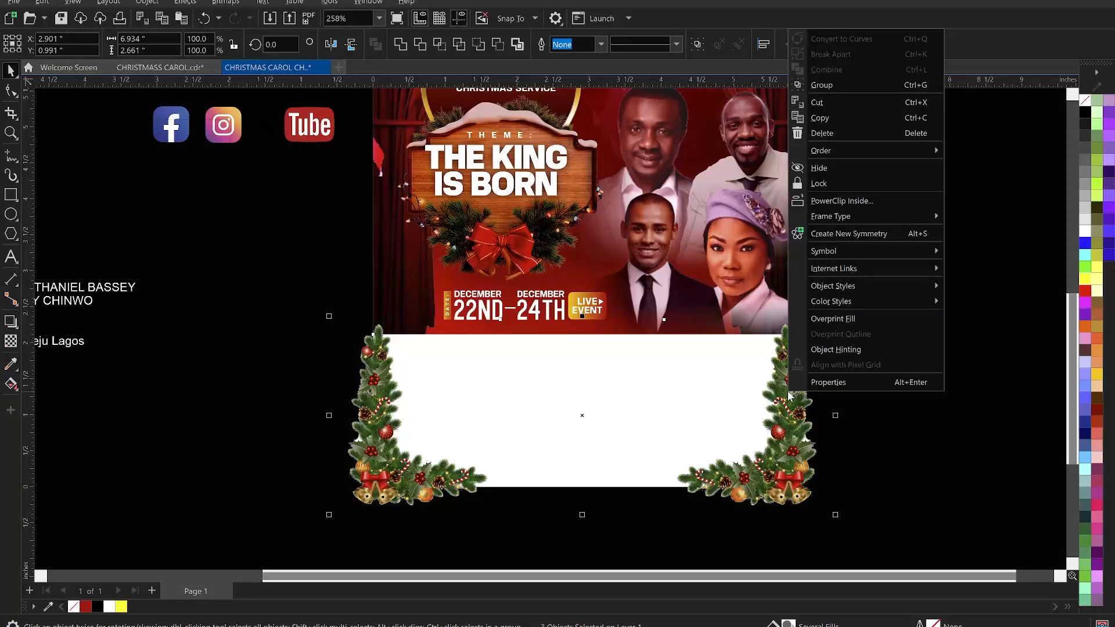
pyautogui.click(842, 201)
pyautogui.click(653, 261)
pyautogui.click(652, 279)
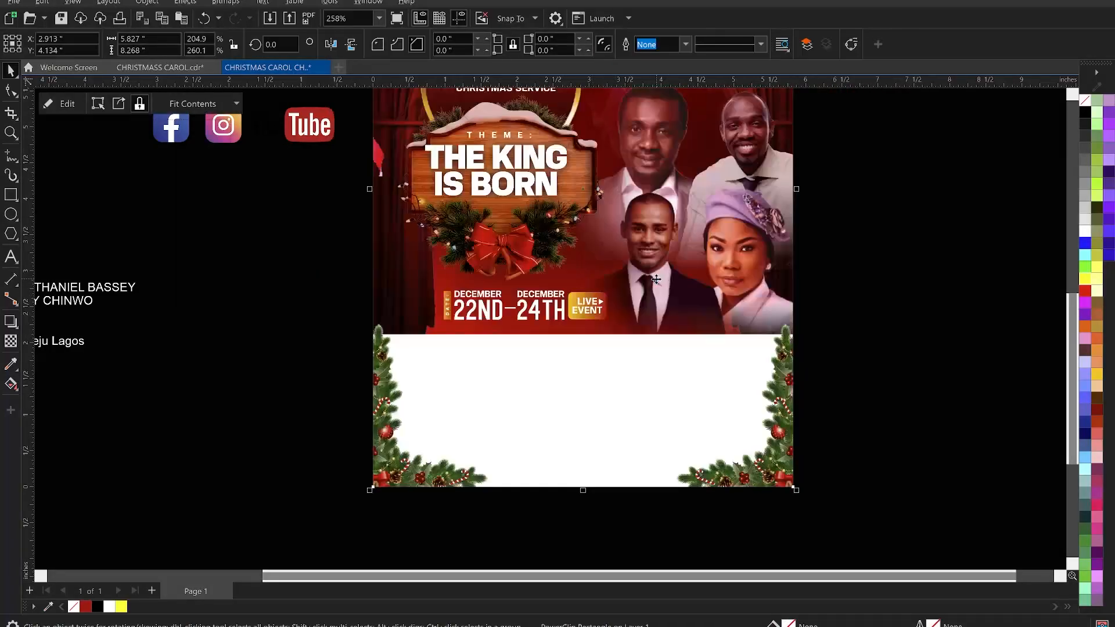
pyautogui.click(863, 406)
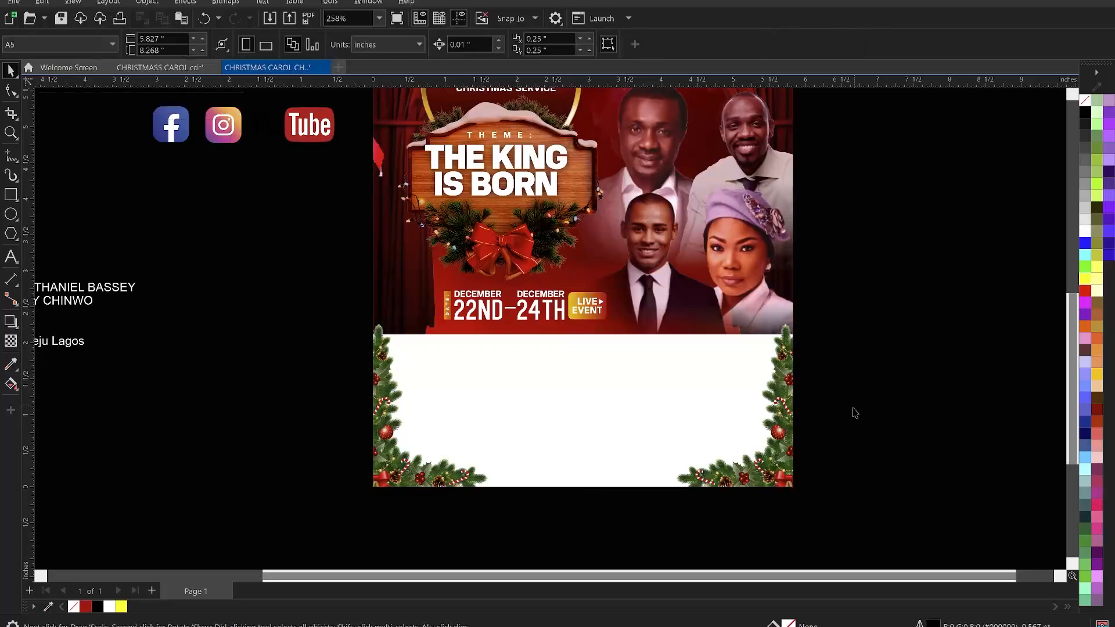
# - Open the background frame's PowerClip contents for editing and select the lower-right tree decoration
pyautogui.doubleClick(769, 453)
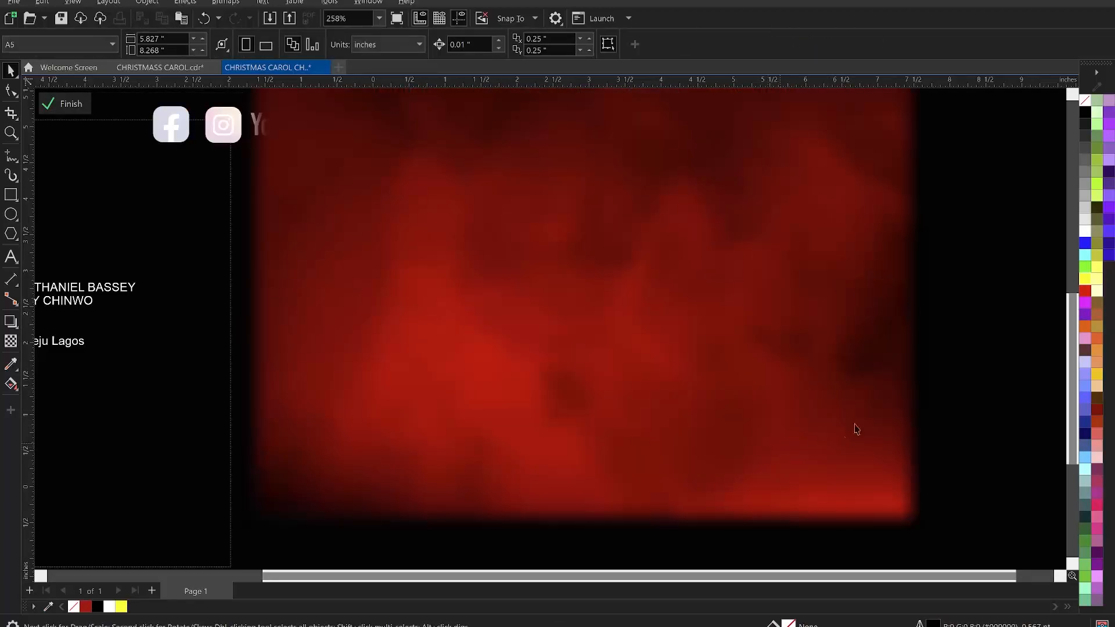
pyautogui.click(804, 422)
pyautogui.click(798, 413)
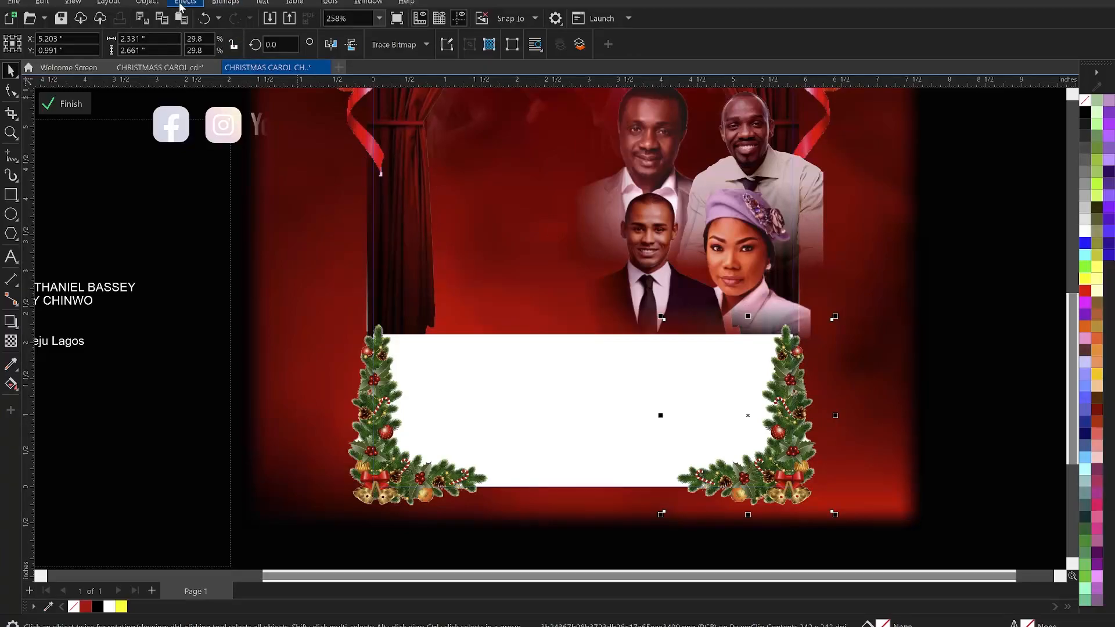
# - Apply a Color Balance adjustment to the lower-right tree decoration, lowering its Cyan–Red level
pyautogui.click(183, 3)
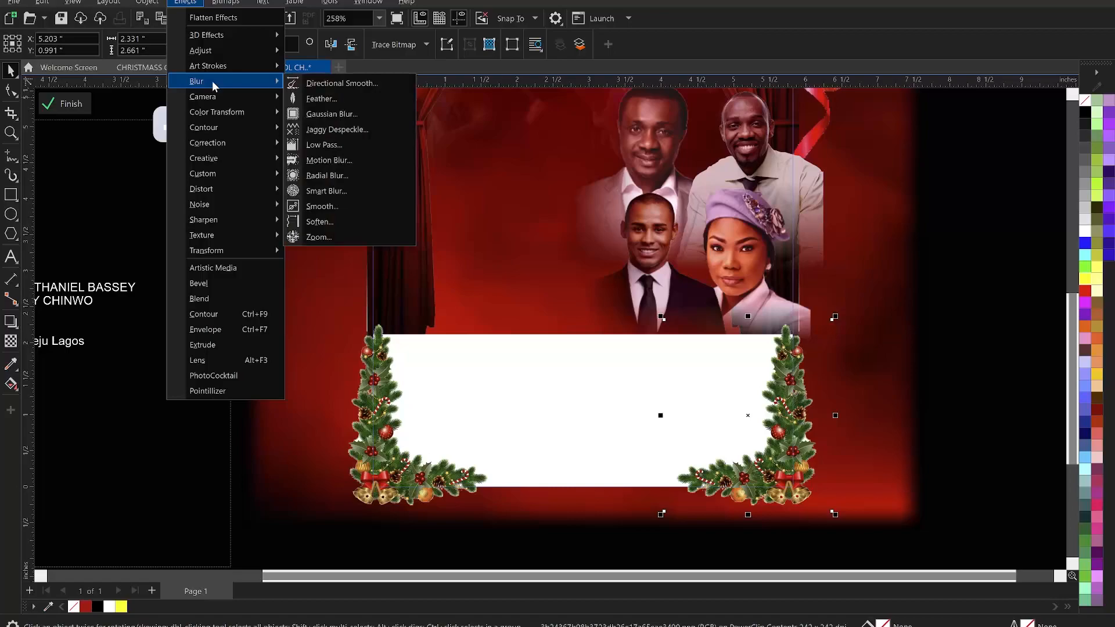
pyautogui.moveTo(209, 50)
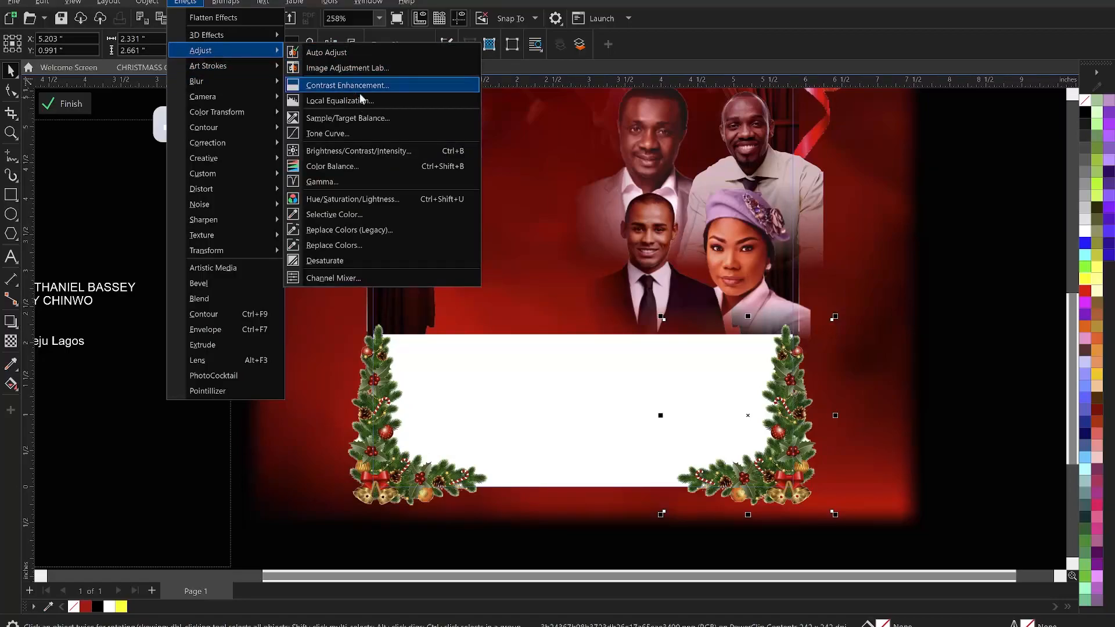
pyautogui.click(344, 167)
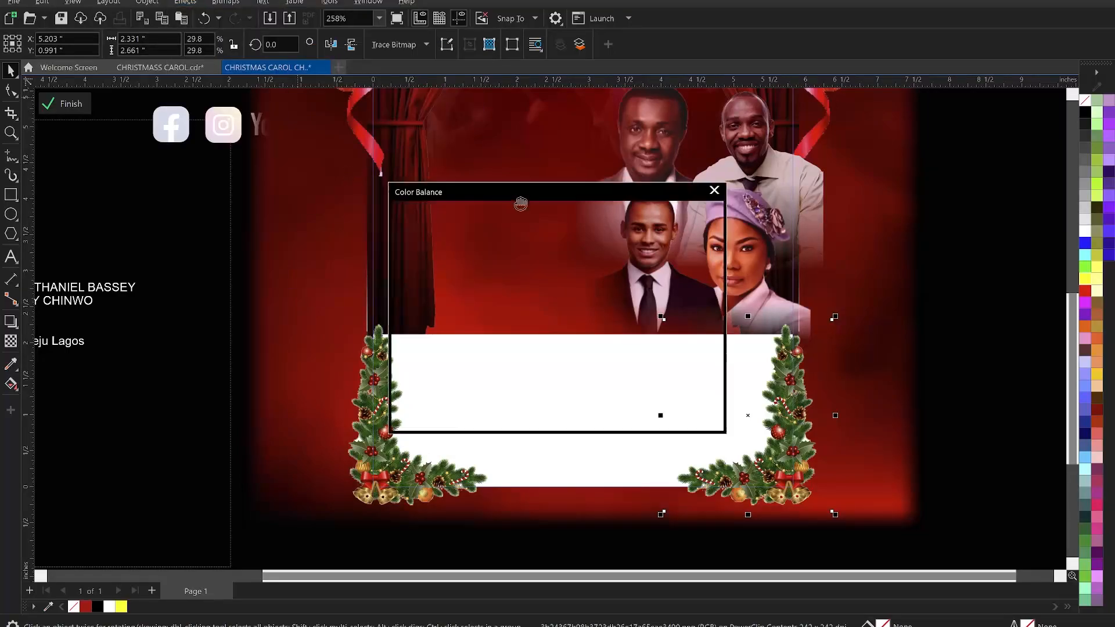
pyautogui.moveTo(604, 190); pyautogui.dragTo(564, 121)
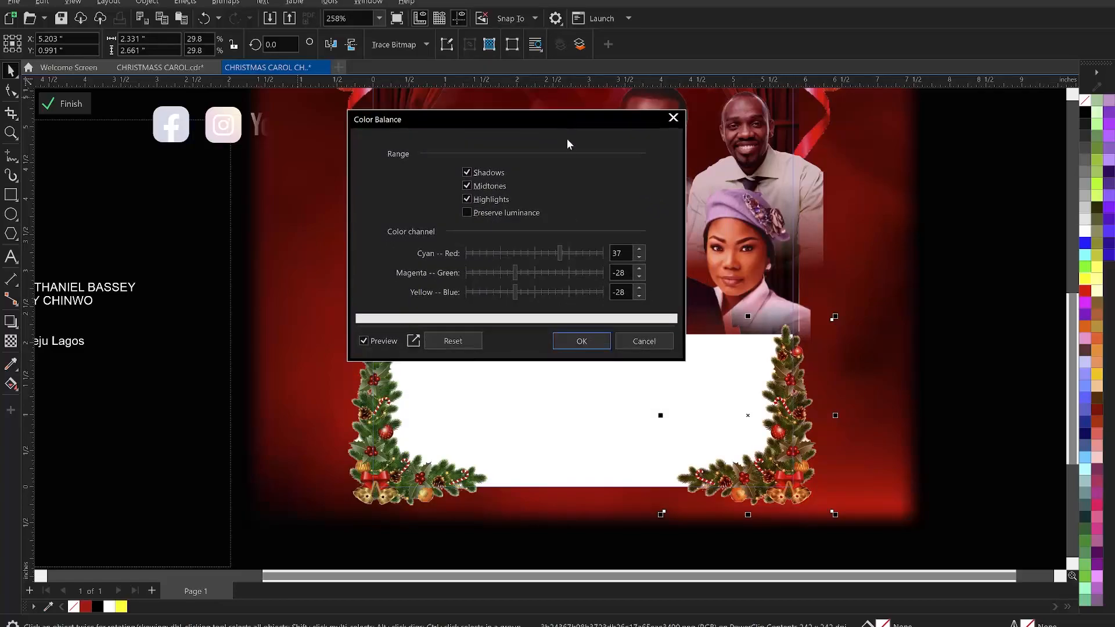
pyautogui.click(552, 254)
pyautogui.click(511, 272)
pyautogui.click(587, 337)
# - Apply Color Balance to the lower-left tree decoration with Cyan–Red 23, Magenta–Green -28 and Yellow–Blue -28
pyautogui.click(392, 384)
pyautogui.click(193, 3)
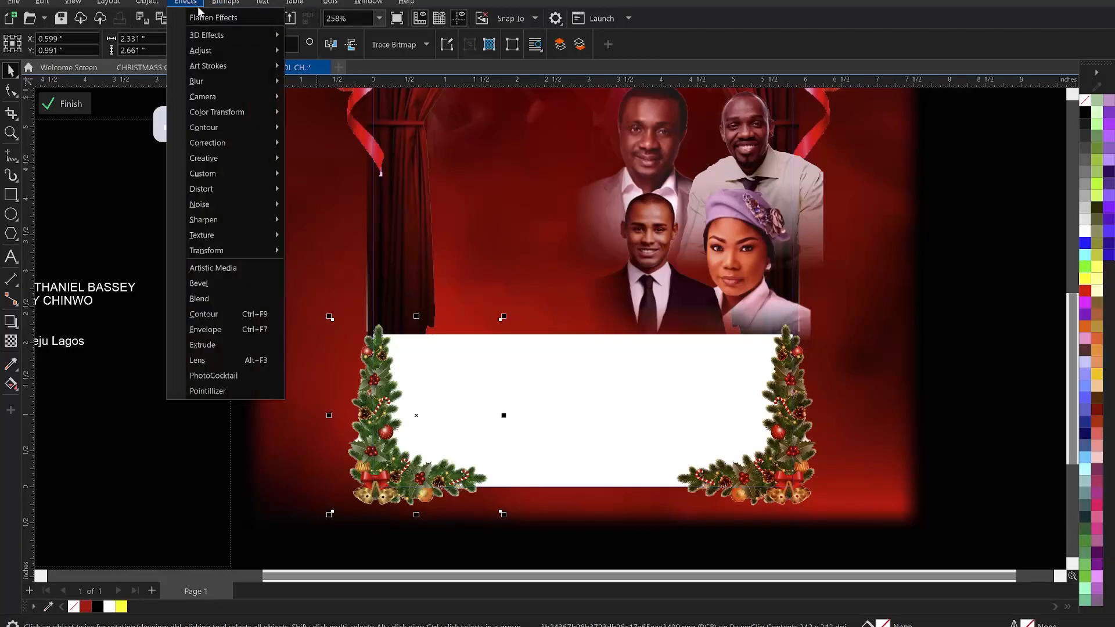
pyautogui.moveTo(224, 56)
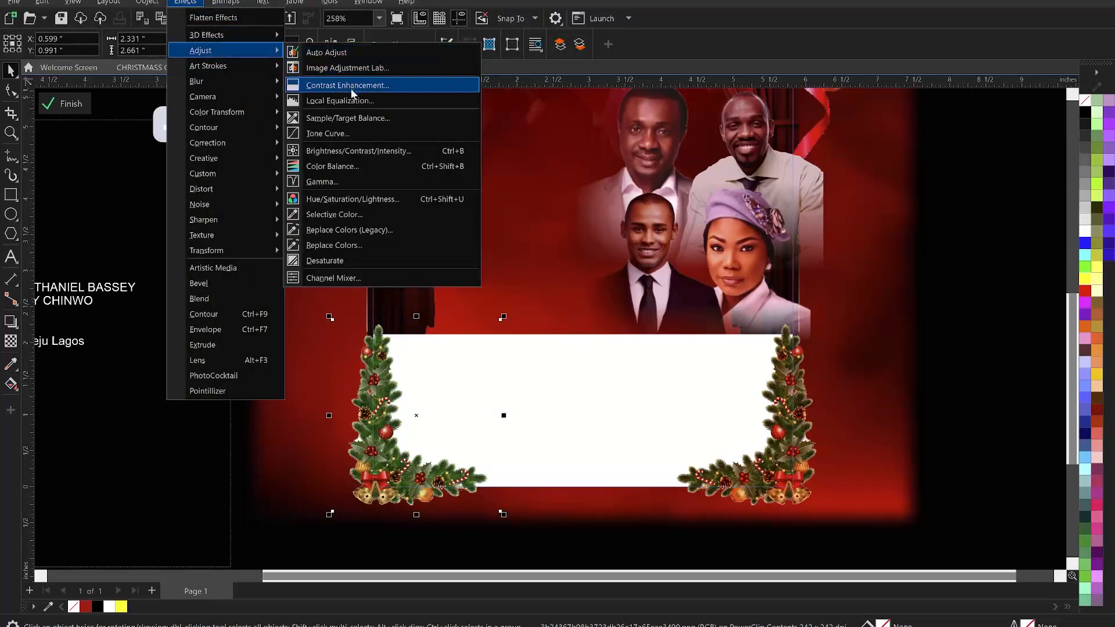
pyautogui.click(335, 169)
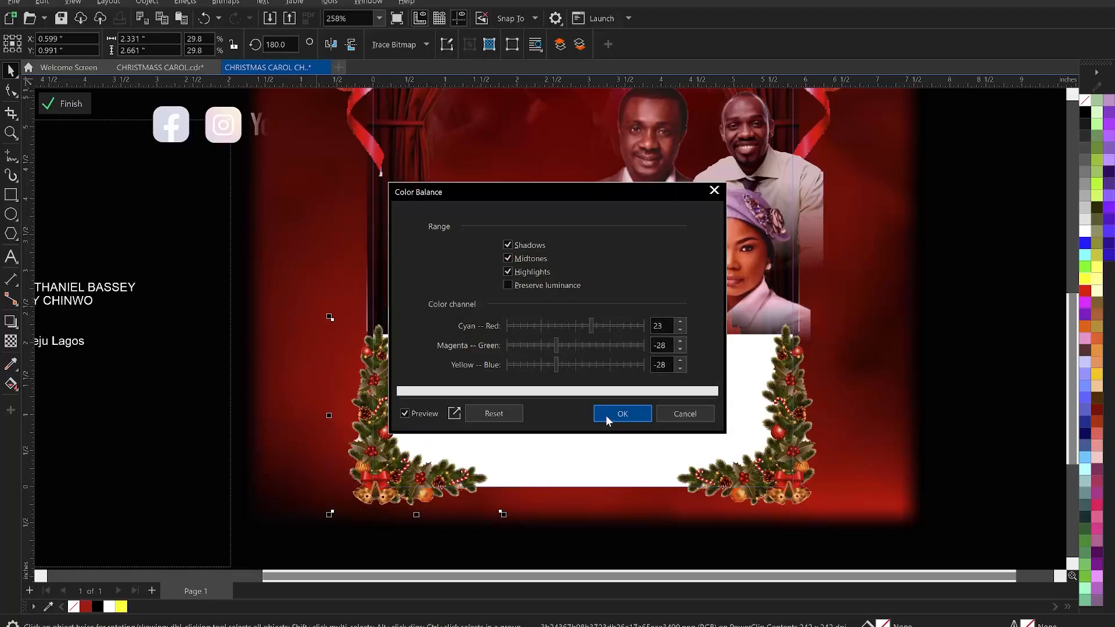
pyautogui.click(606, 416)
# - Finish editing the background frame's PowerClip contents
pyautogui.click(394, 344)
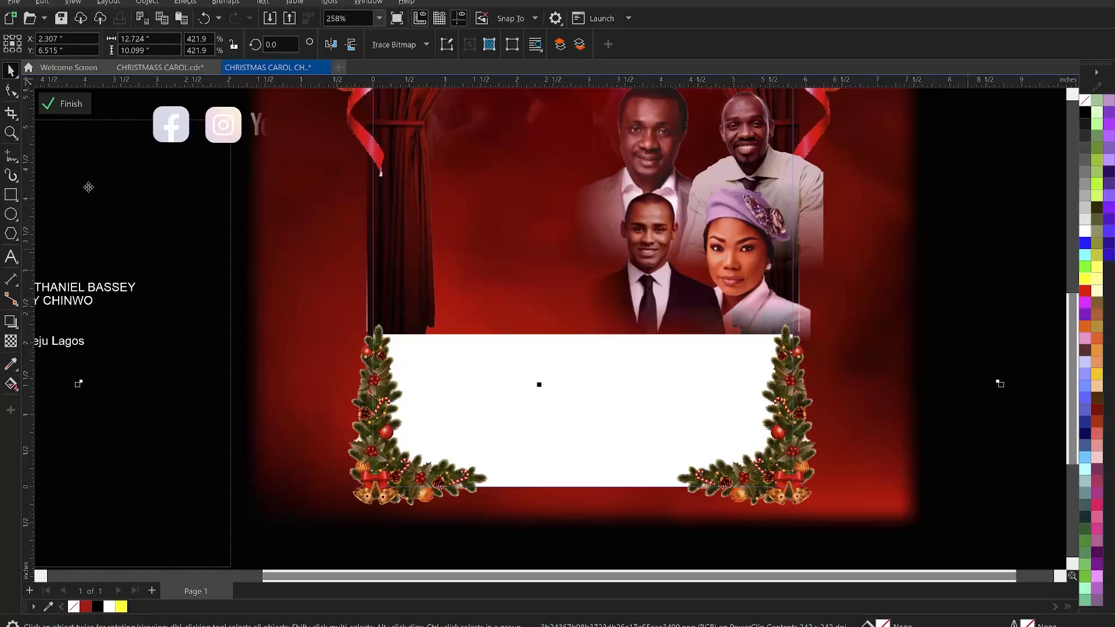
pyautogui.click(64, 105)
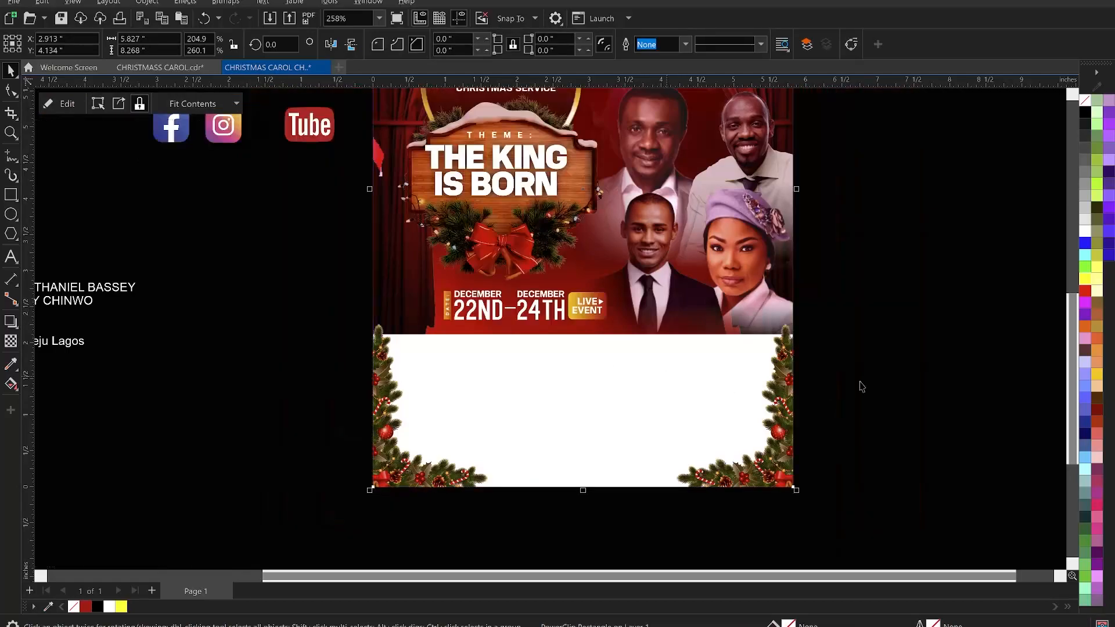
pyautogui.click(910, 363)
pyautogui.scroll(-1, 647, 443)
pyautogui.scroll(-2, 599, 406)
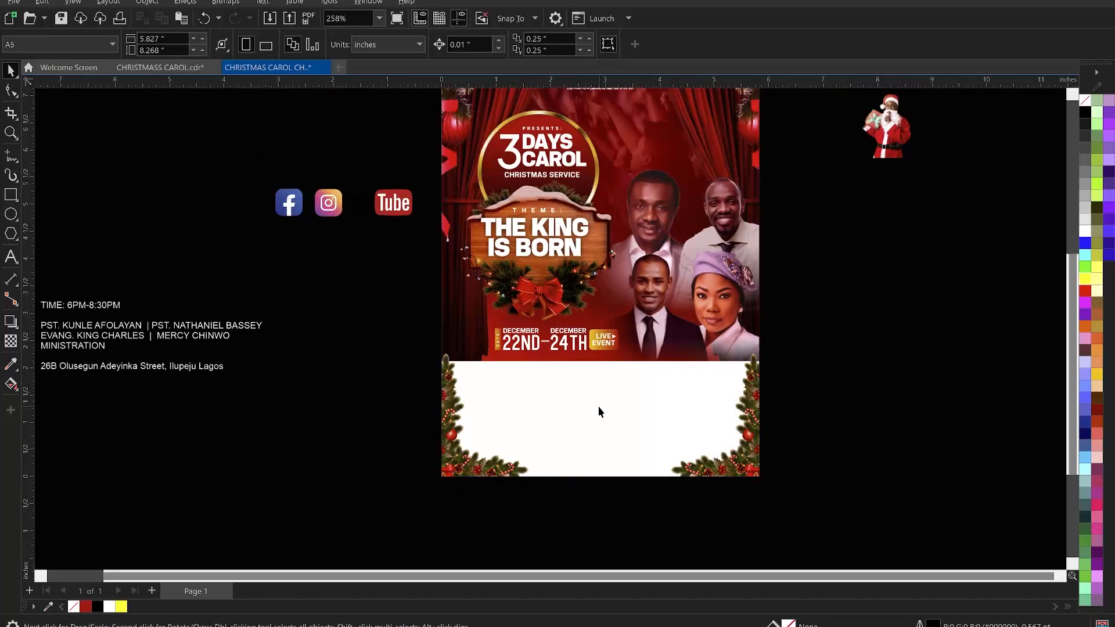
pyautogui.press('z')
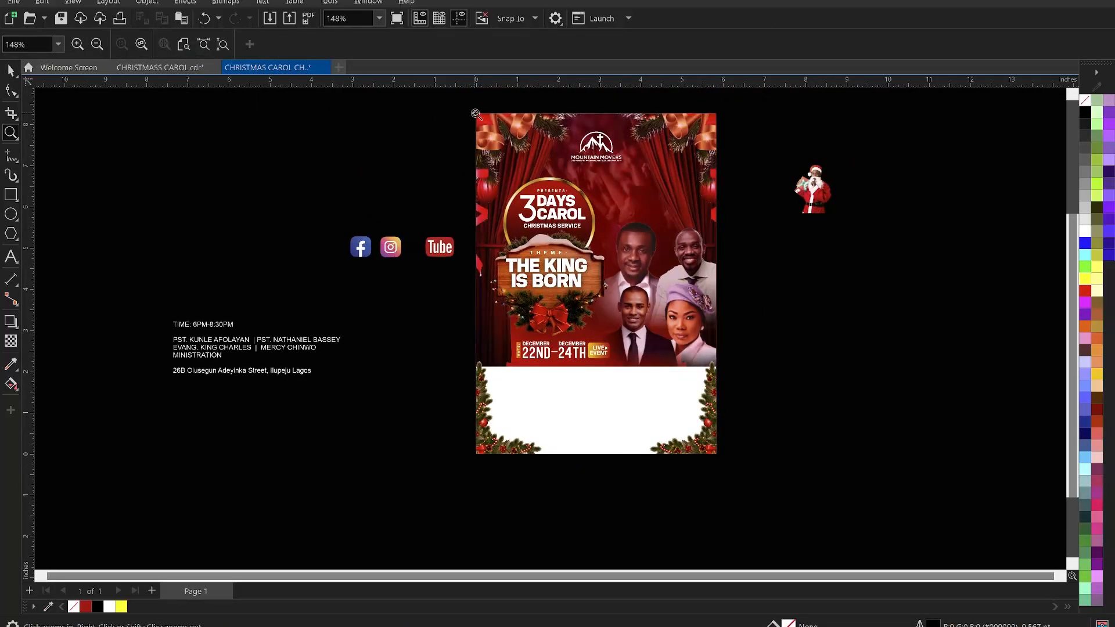
pyautogui.moveTo(468, 103); pyautogui.dragTo(755, 467)
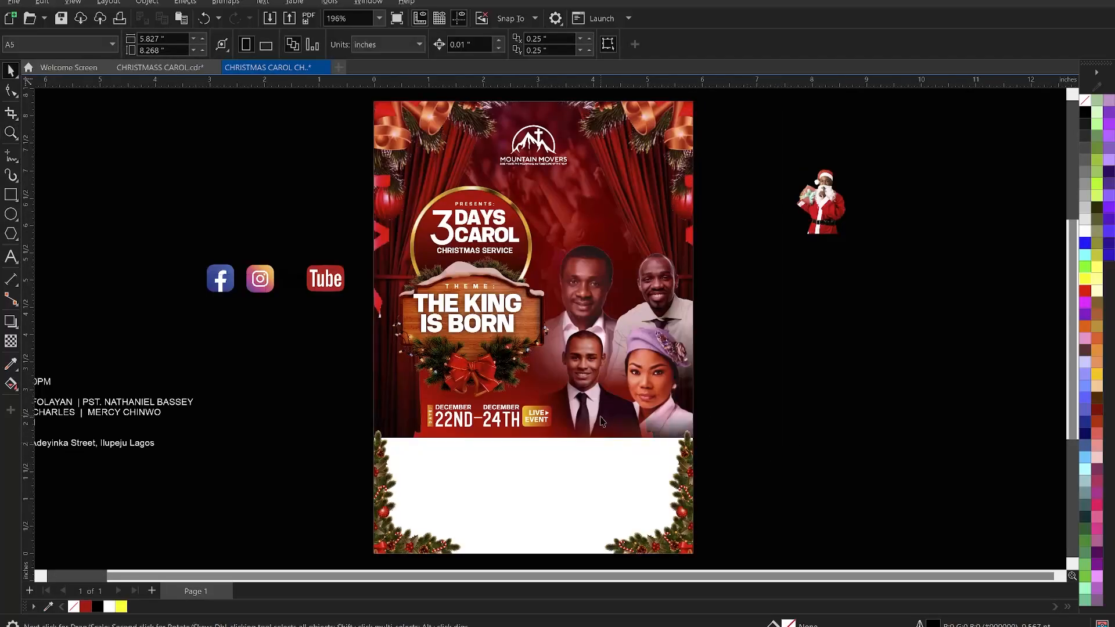
pyautogui.scroll(-1, 601, 410)
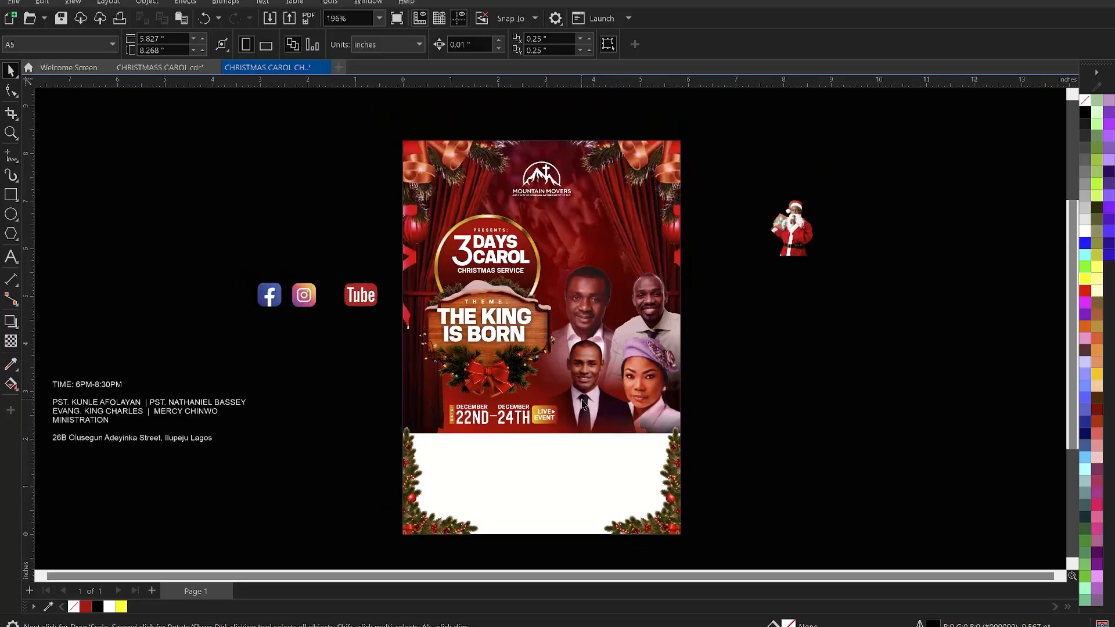
# - Move the time, ministers and address text block slightly to the right on the pasteboard
pyautogui.click(157, 420)
pyautogui.moveTo(142, 402); pyautogui.dragTo(208, 398)
pyautogui.click(822, 445)
# - Ungroup the header date block and copy the 22ND–24TH date text into the white panel, colored black
pyautogui.click(514, 415)
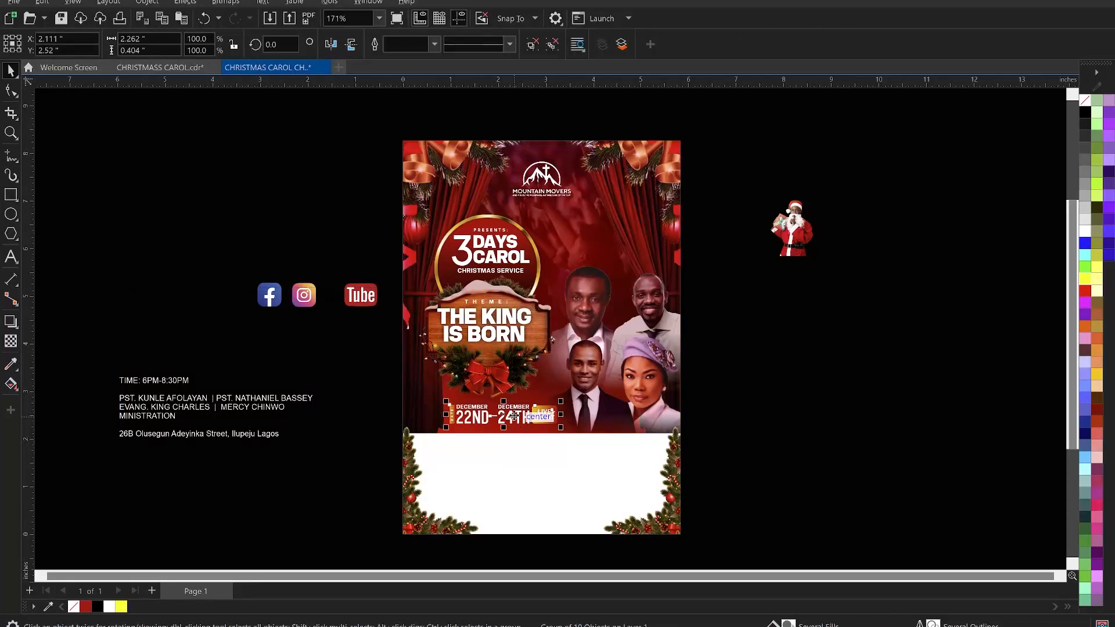
pyautogui.click(531, 46)
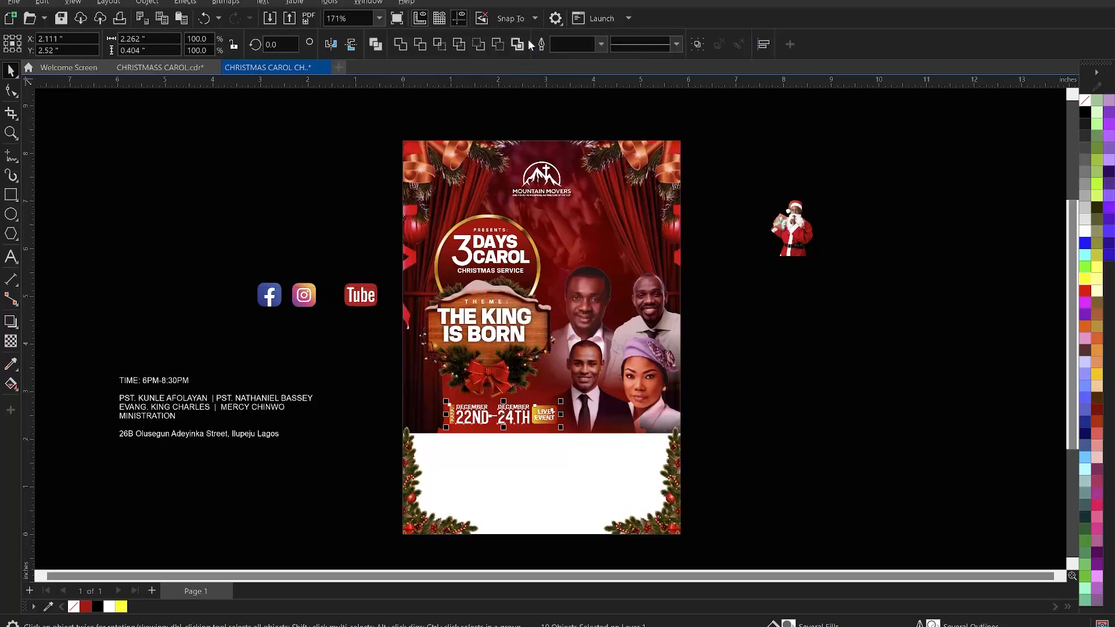
pyautogui.click(818, 470)
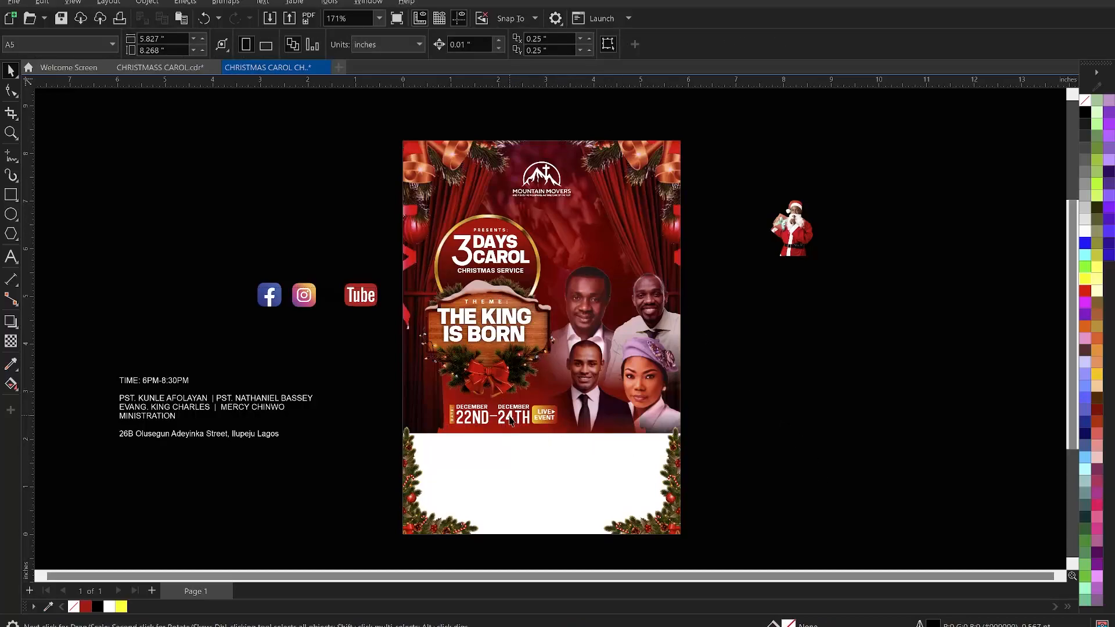
pyautogui.click(501, 420)
pyautogui.scroll(3, 500, 420)
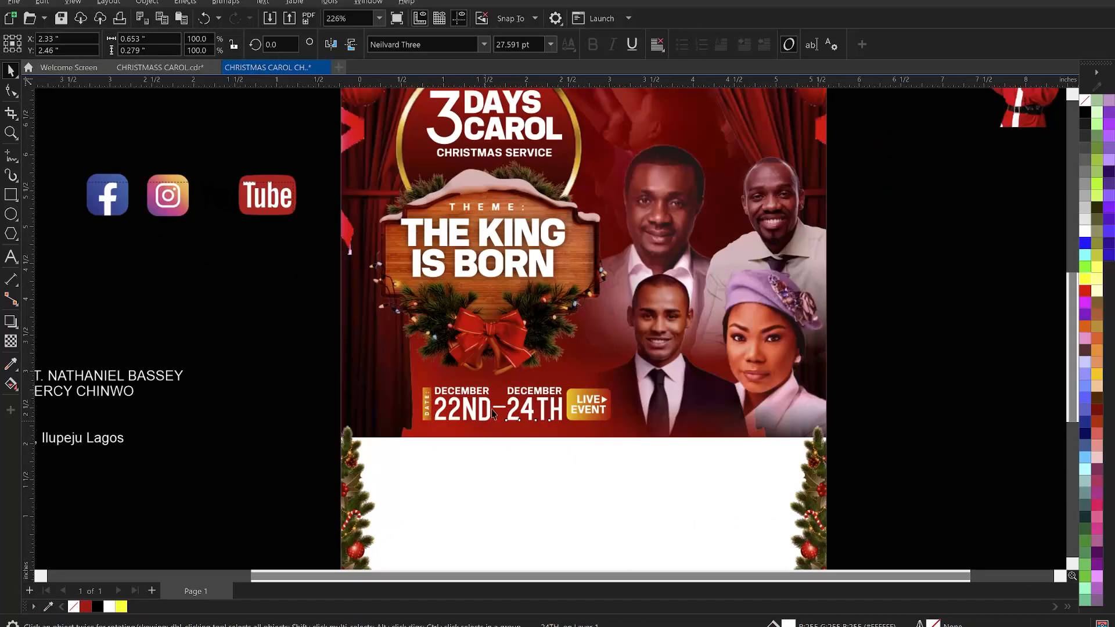
pyautogui.scroll(1, 492, 415)
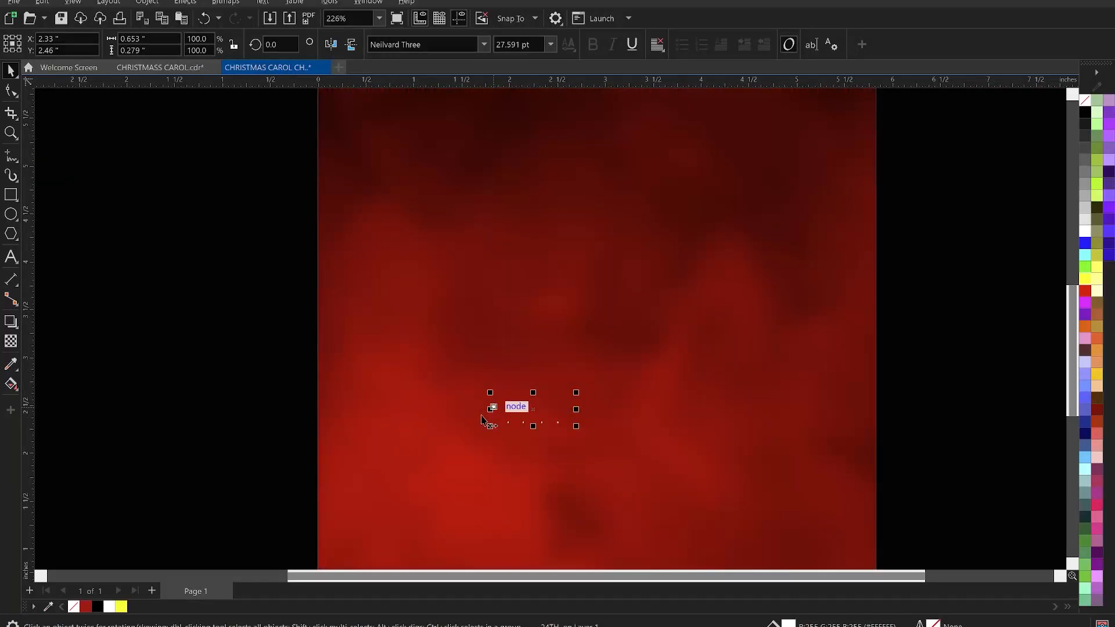
pyautogui.keyDown('shift'); pyautogui.click(469, 412); pyautogui.keyUp('shift')
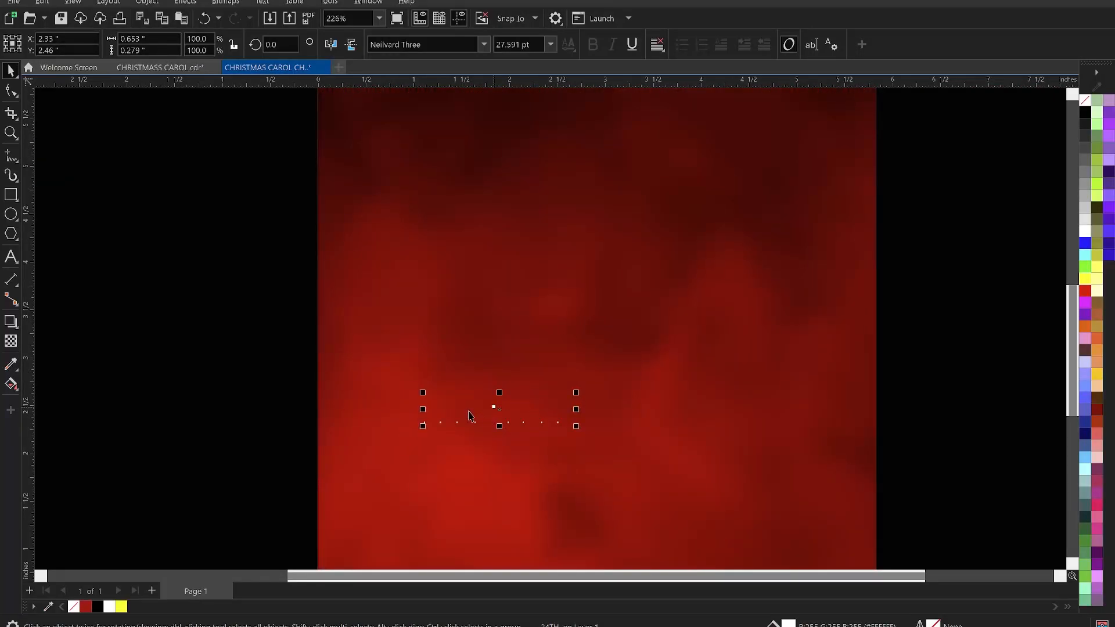
pyautogui.scroll(-2, 474, 403)
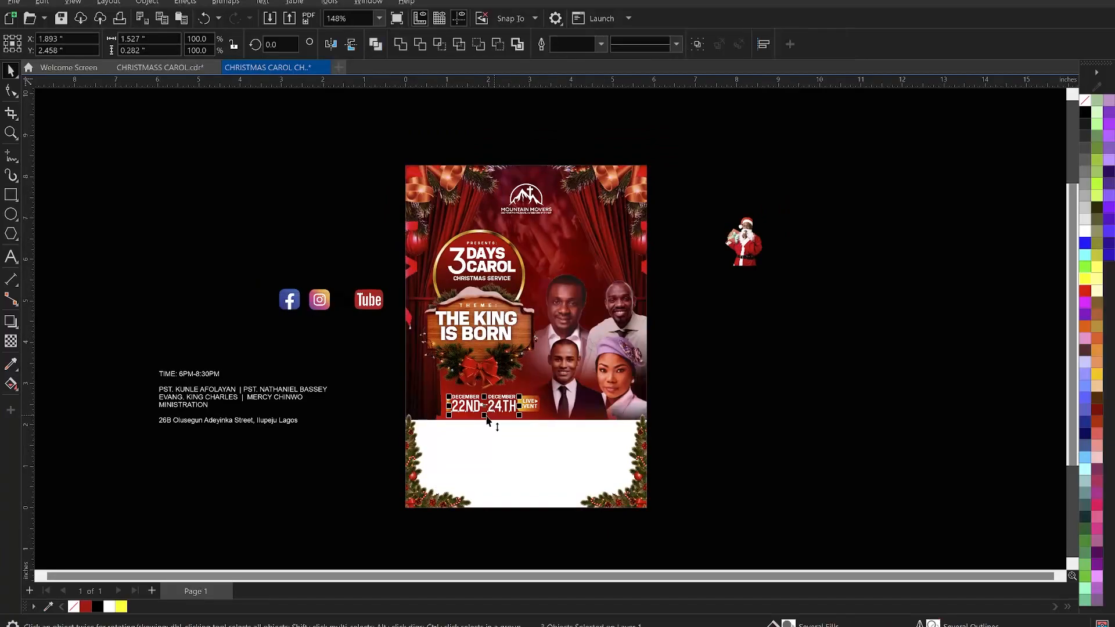
pyautogui.moveTo(492, 411); pyautogui.dragTo(527, 468)
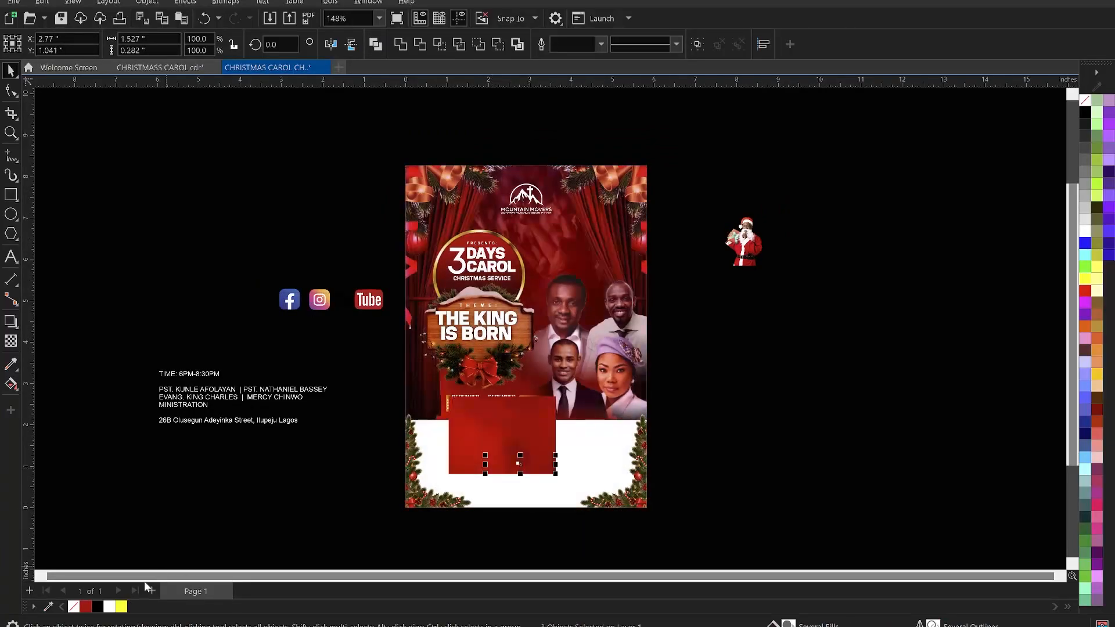
pyautogui.click(99, 607)
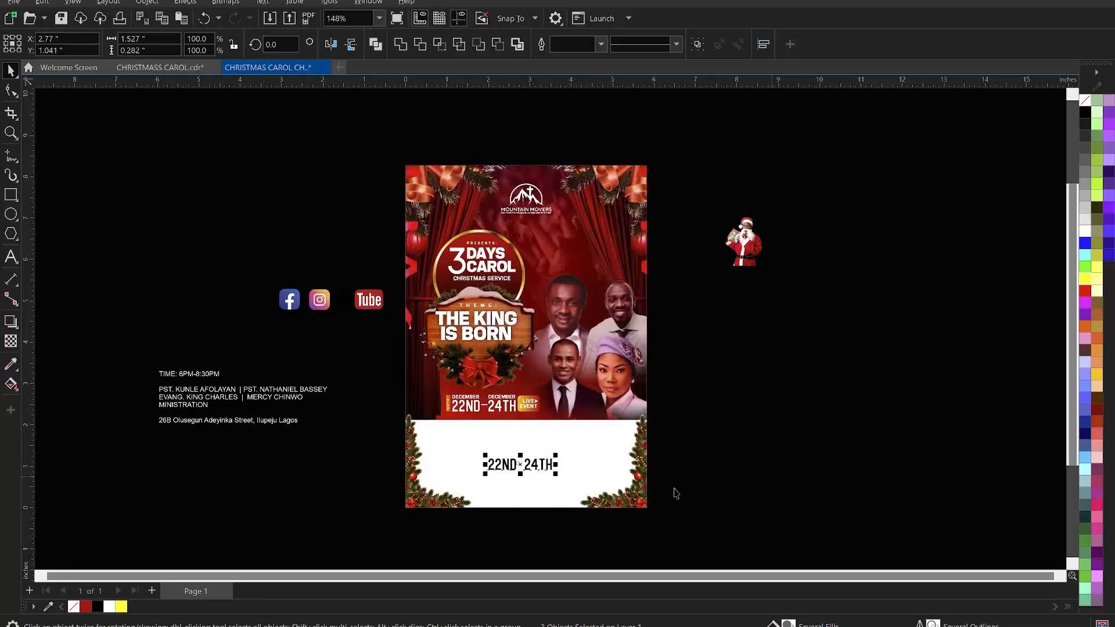
# - Copy the vertical DATE label from the header to sit beside the date text in the white panel
pyautogui.scroll(1, 554, 491)
pyautogui.click(514, 458)
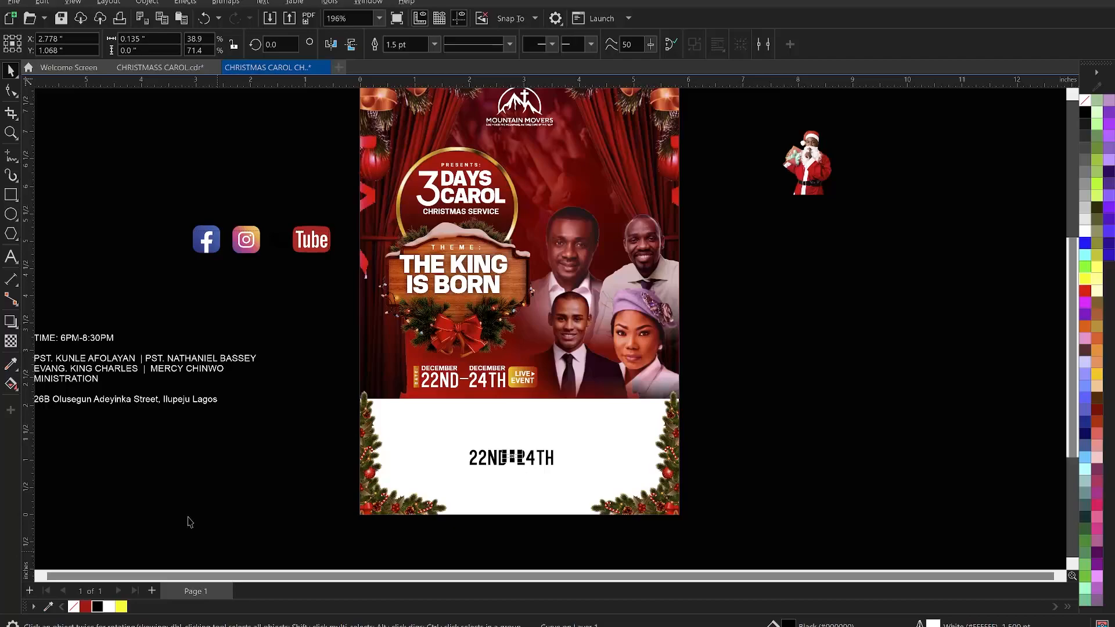
pyautogui.click(348, 324)
pyautogui.moveTo(347, 323); pyautogui.dragTo(462, 460)
pyautogui.press('z')
pyautogui.moveTo(331, 424); pyautogui.dragTo(645, 504)
pyautogui.press('space')
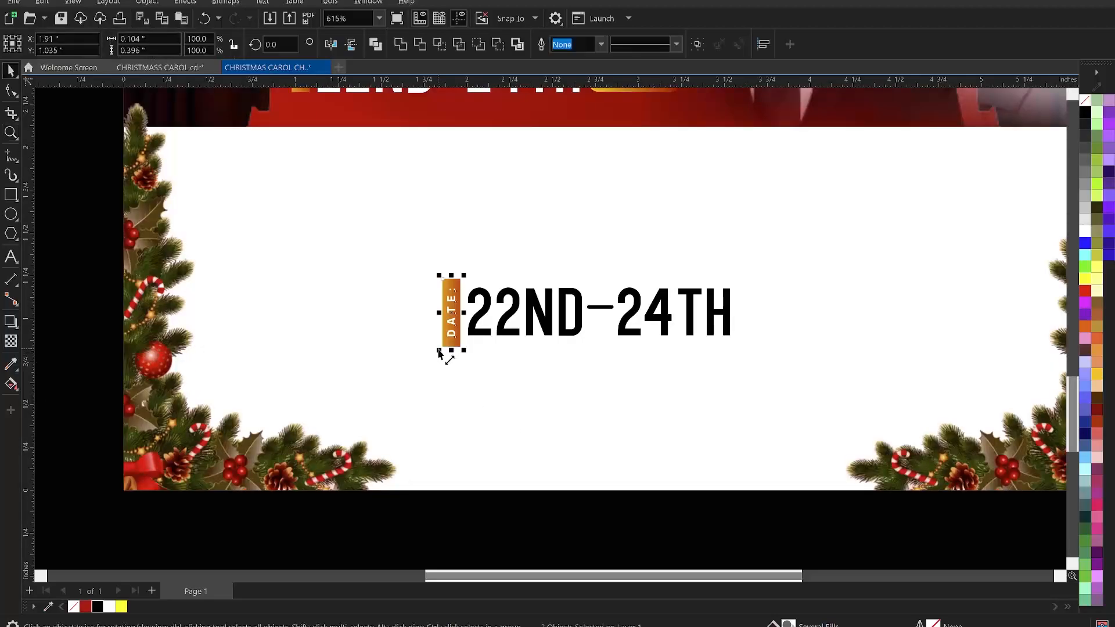
# - Shrink the DATE label to the date text's height and nudge it against the date
pyautogui.moveTo(439, 350); pyautogui.dragTo(440, 341)
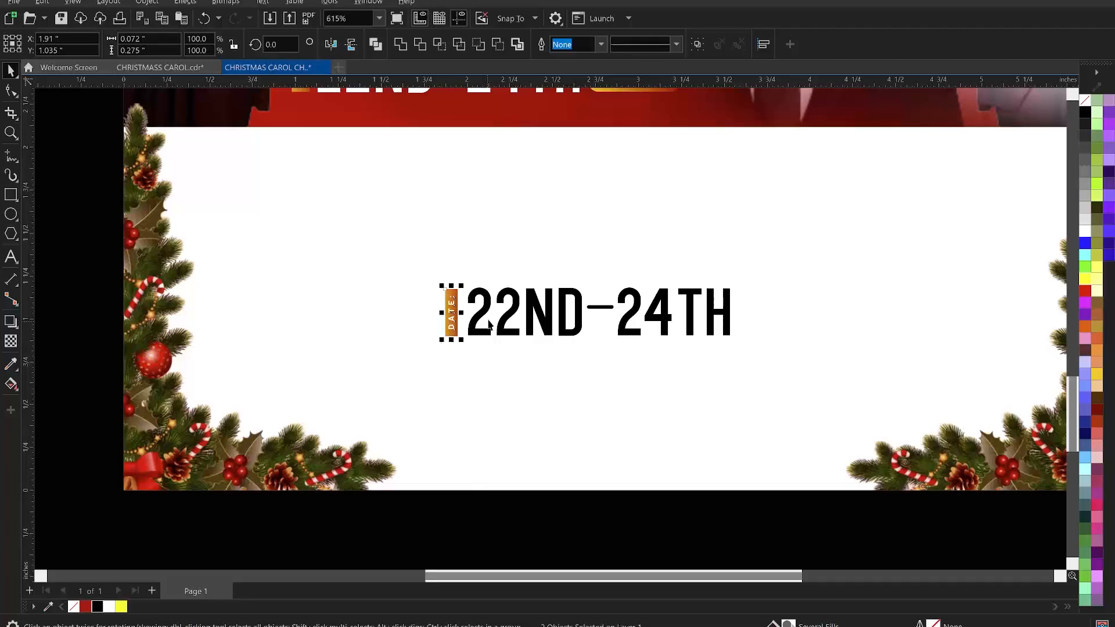
pyautogui.press('Right')
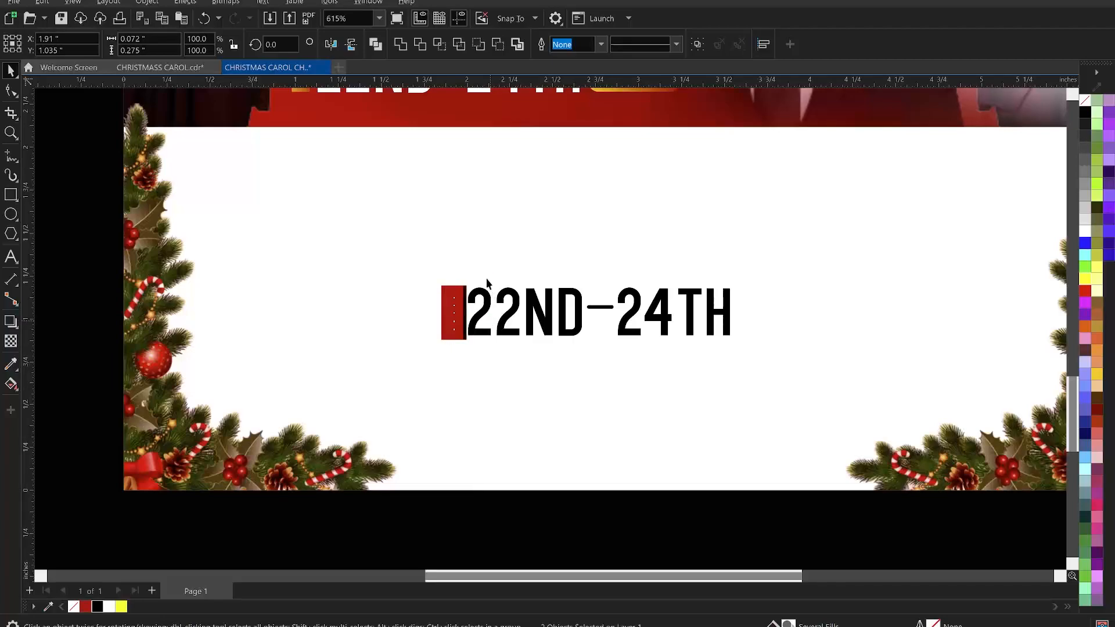
pyautogui.click(474, 302)
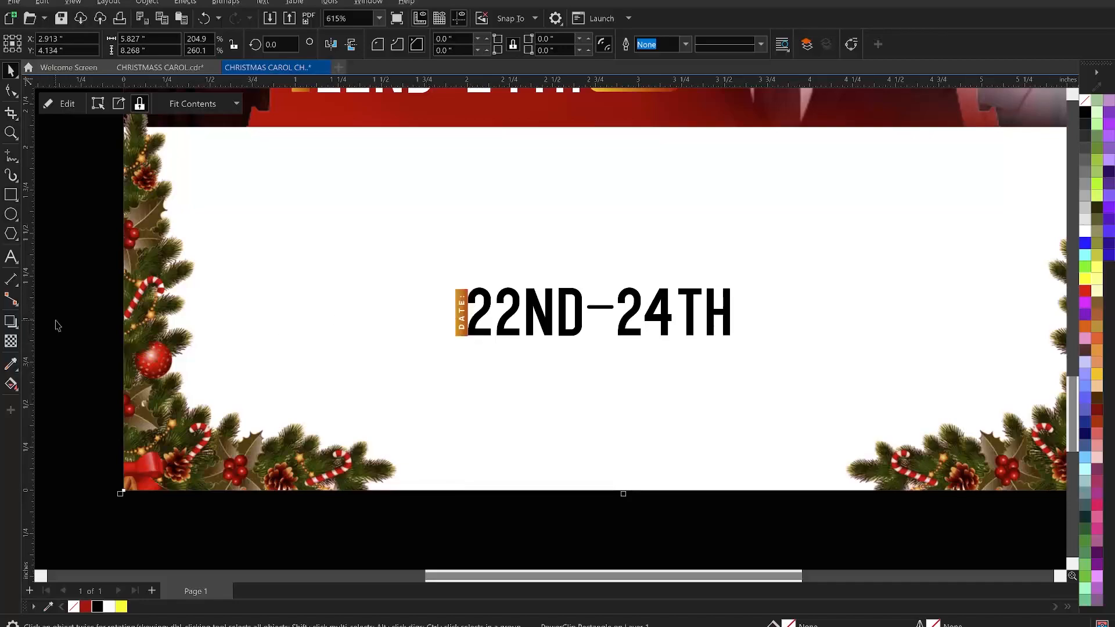
pyautogui.click(69, 320)
pyautogui.moveTo(75, 249); pyautogui.dragTo(500, 398)
pyautogui.scroll(2, 465, 289)
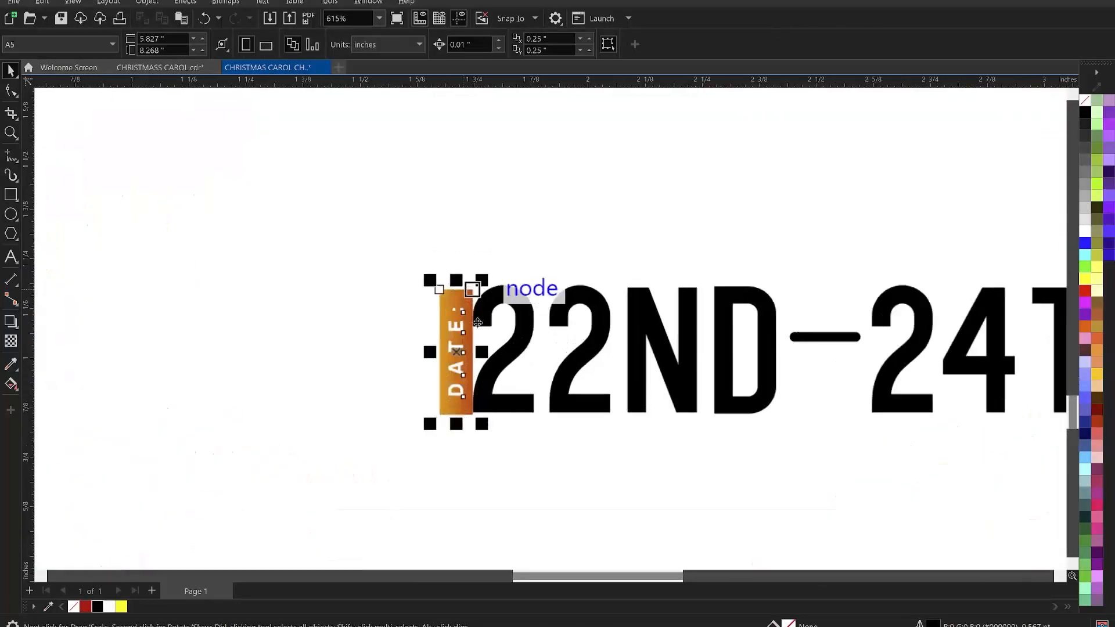
pyautogui.scroll(1, 467, 335)
# - Change the label's text to TIME
pyautogui.moveTo(466, 335); pyautogui.dragTo(435, 339)
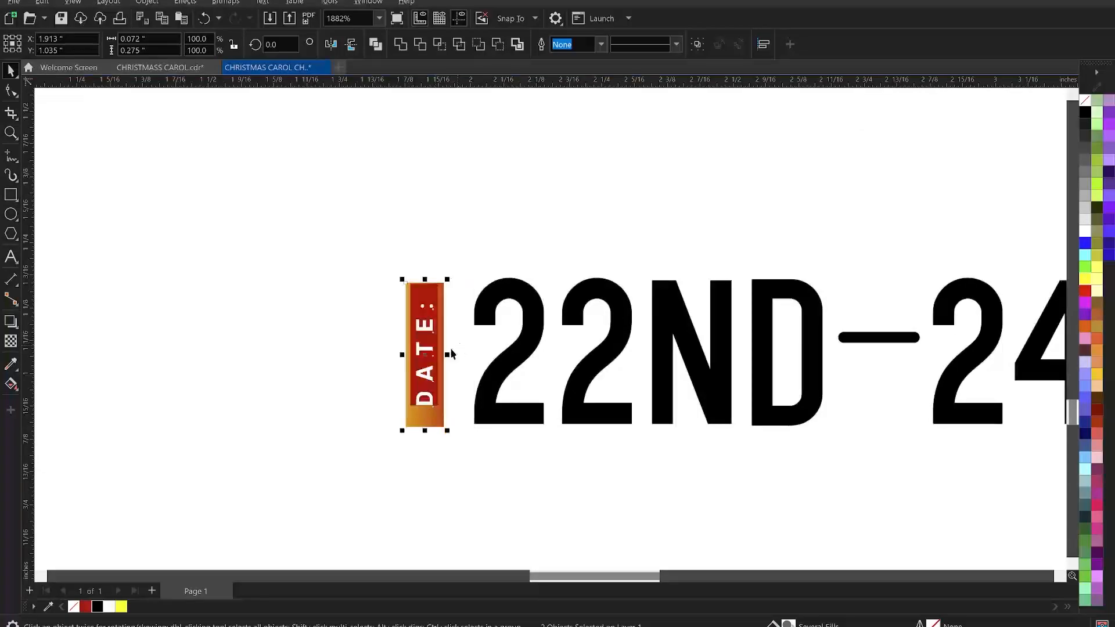
pyautogui.hotkey('ctrl', 'z')
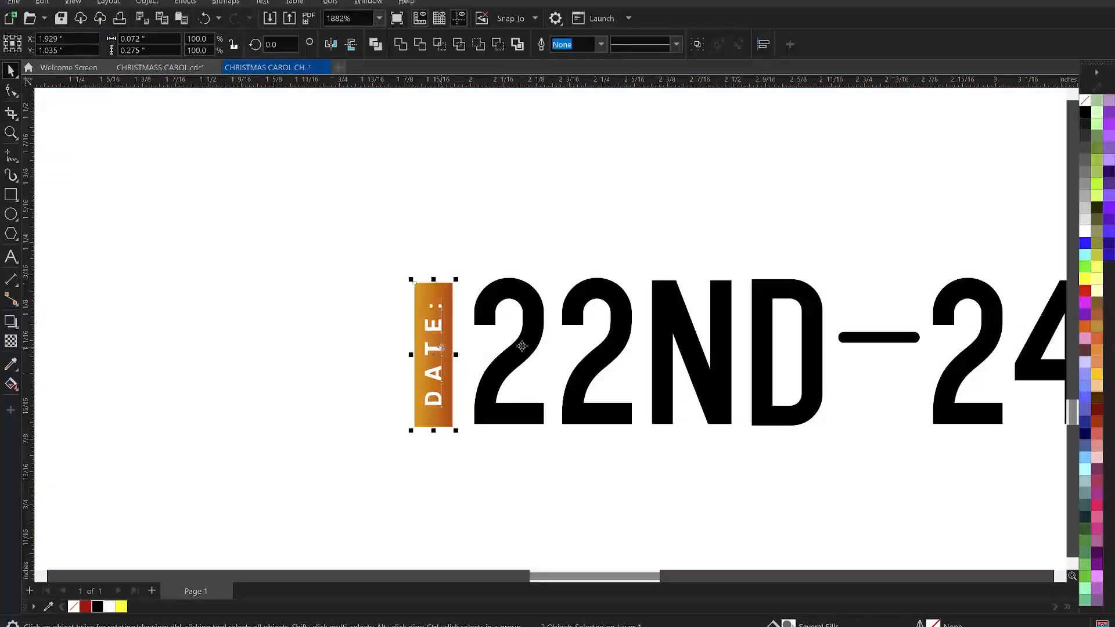
pyautogui.click(522, 346)
pyautogui.click(342, 343)
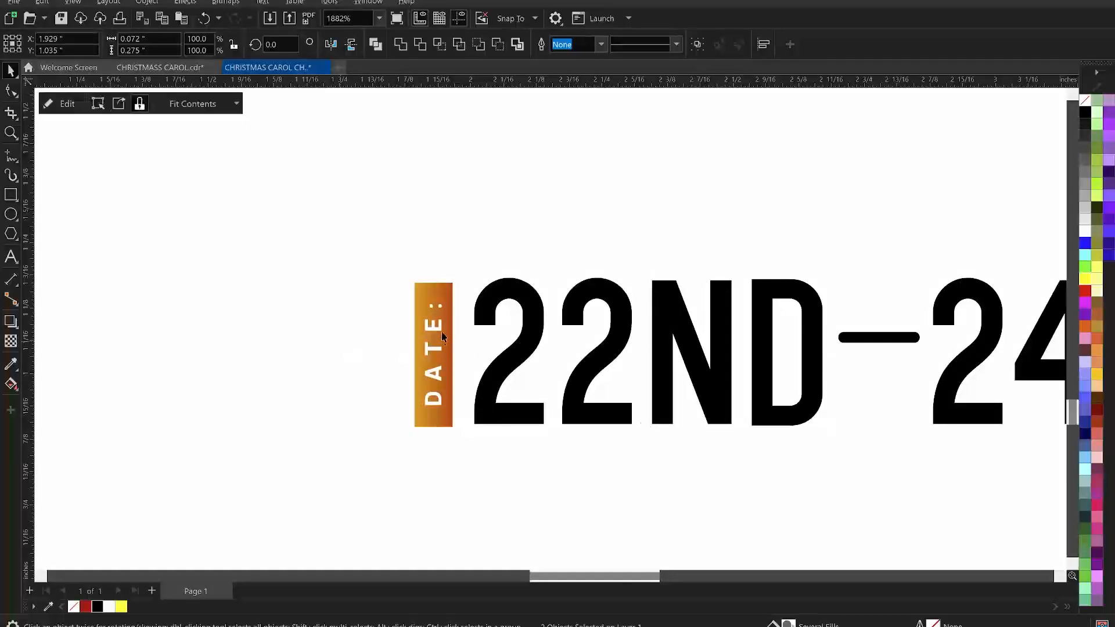
pyautogui.click(442, 335)
pyautogui.doubleClick(438, 327)
pyautogui.write('TIME')
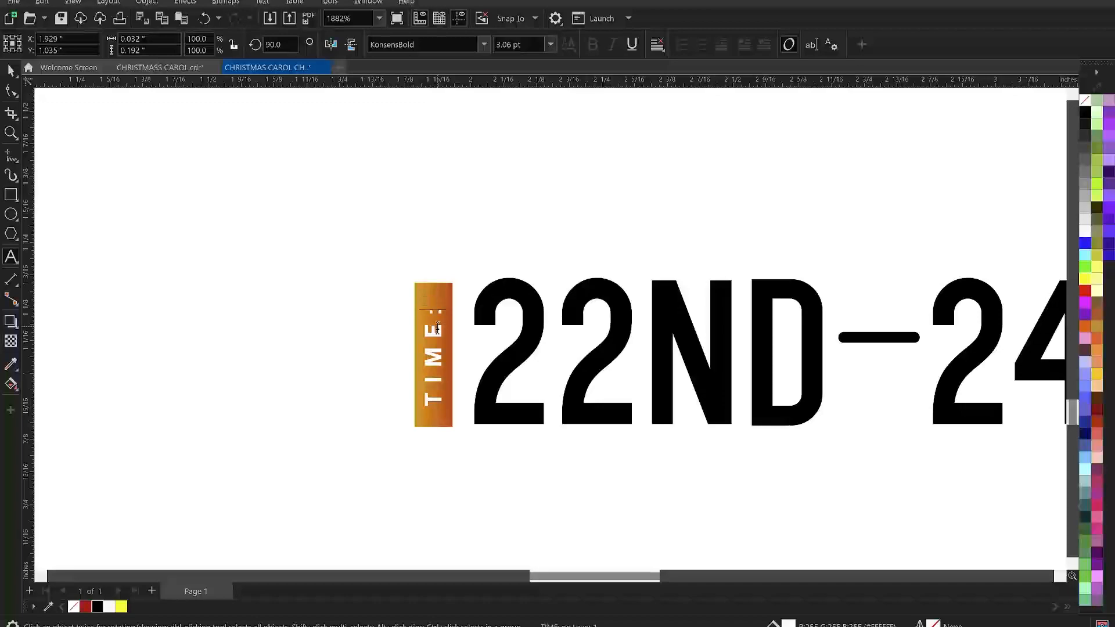
# - Fill the TIME label's background rectangle with red and select the label text
pyautogui.hotkey('ctrl', 'space')
pyautogui.click(438, 299)
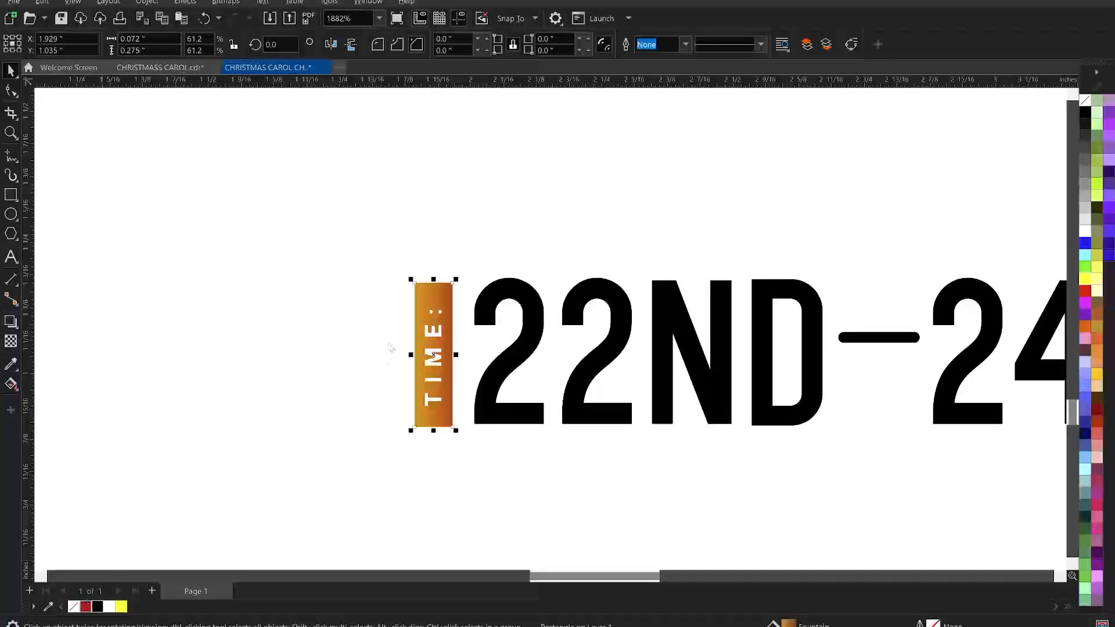
pyautogui.moveTo(390, 350); pyautogui.dragTo(434, 355)
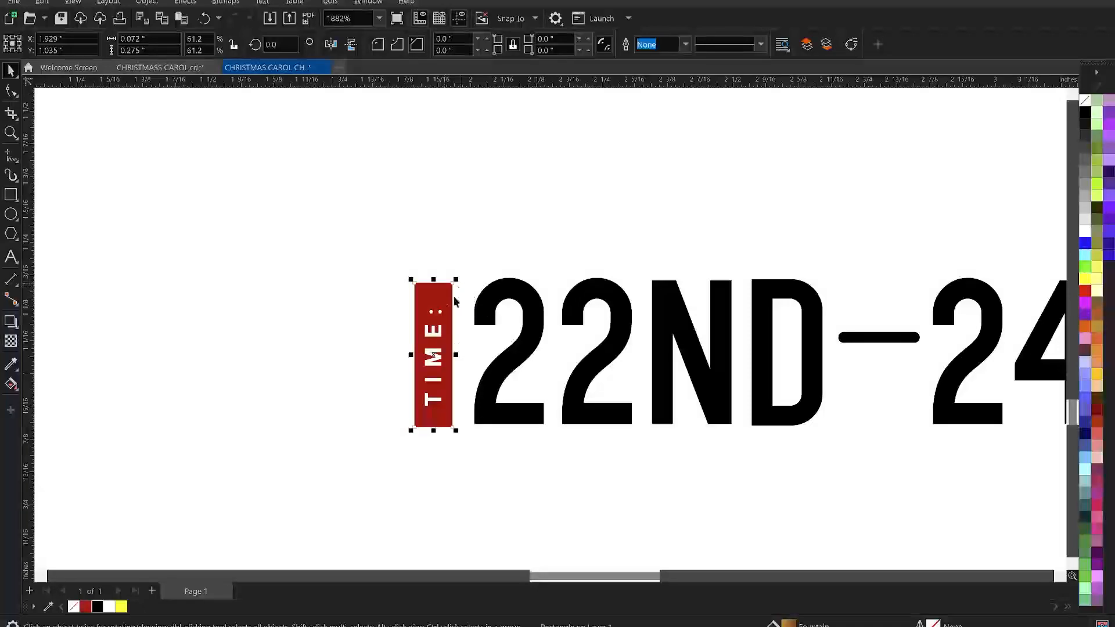
pyautogui.click(452, 308)
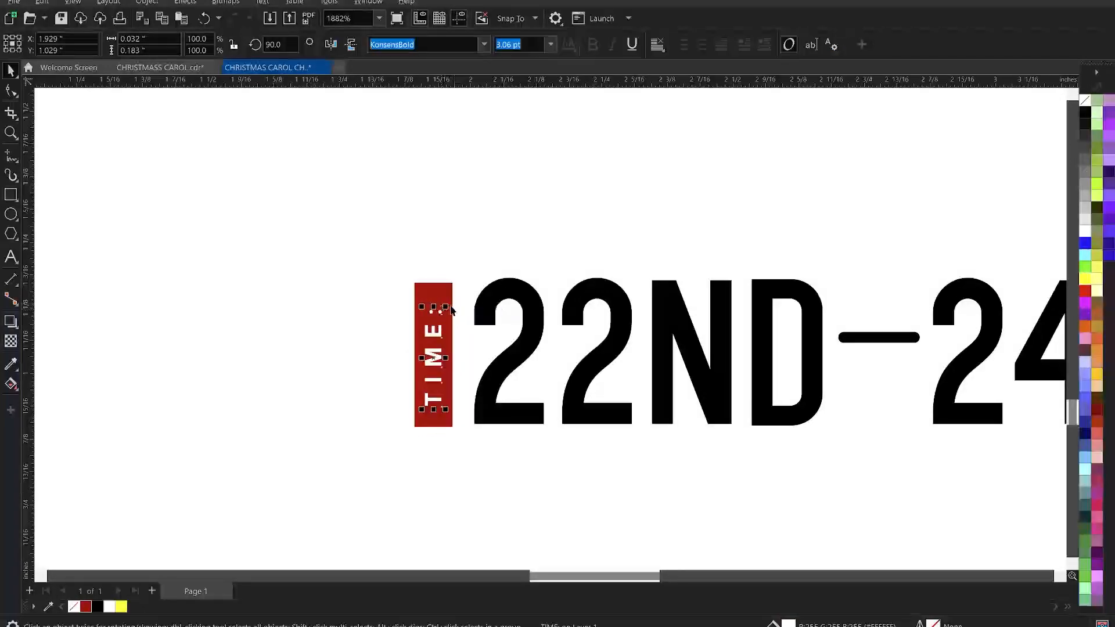
# - Replace the 22ND part of the panel's date text with 6PM
pyautogui.moveTo(446, 307); pyautogui.dragTo(455, 301)
pyautogui.press('z')
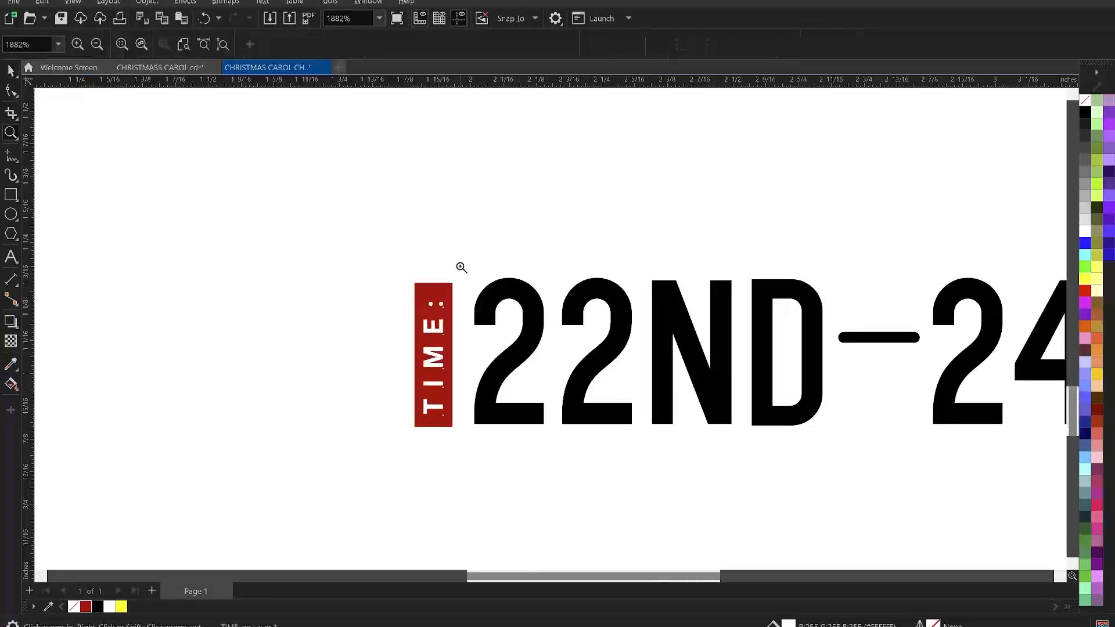
pyautogui.press('F3')
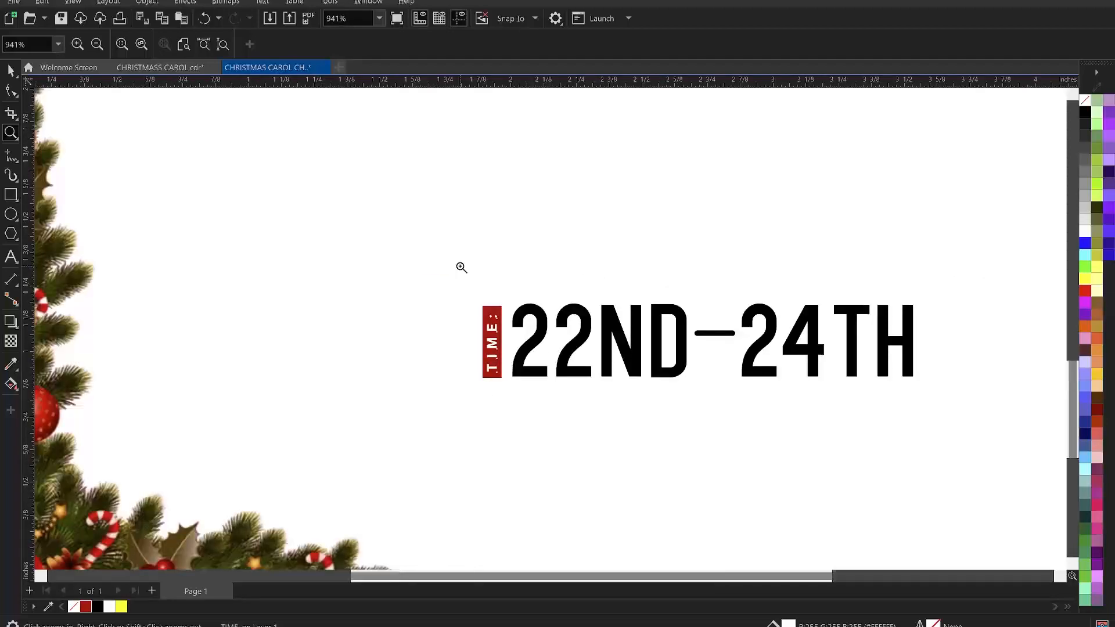
pyautogui.press('F3')
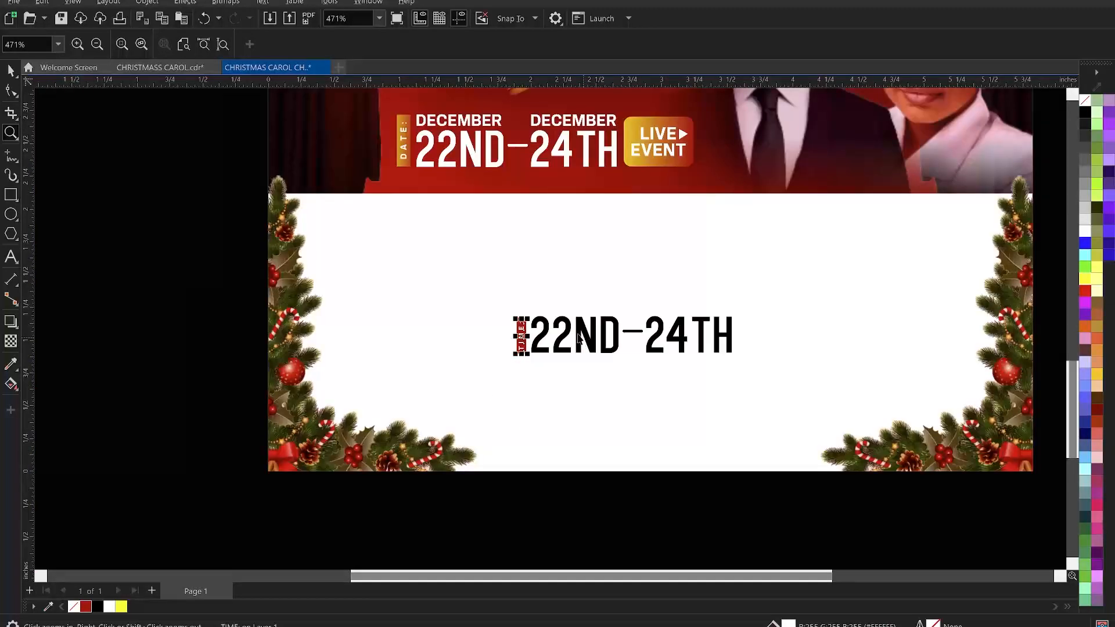
pyautogui.press('space')
pyautogui.click(571, 330)
pyautogui.press('F8')
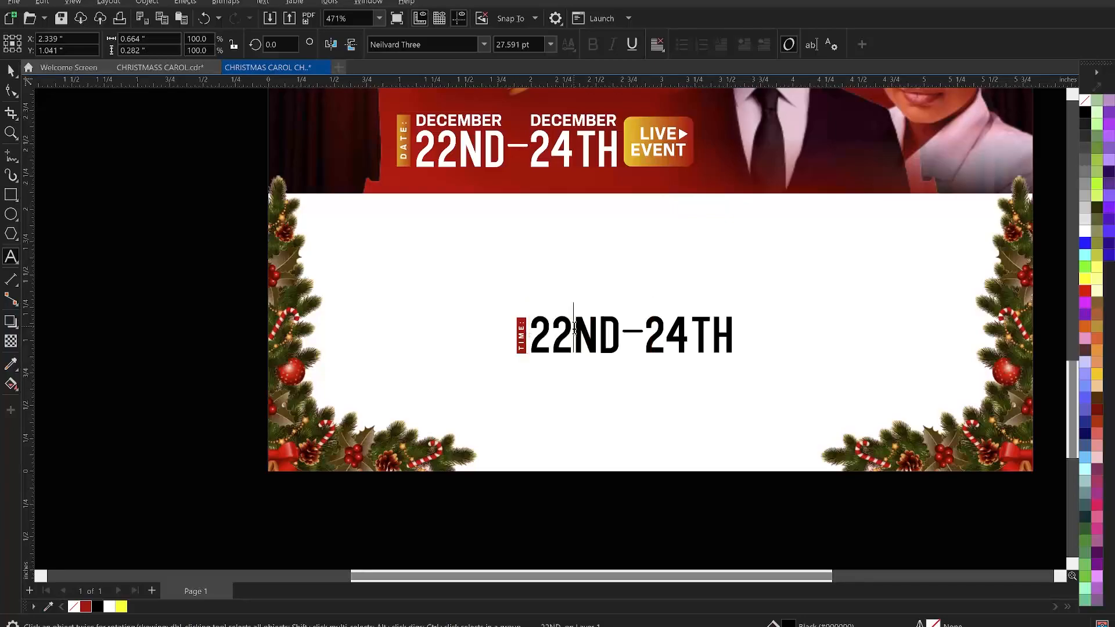
pyautogui.press('Delete')
pyautogui.press('Delete')
pyautogui.press('BackSpace')
pyautogui.press('BackSpace')
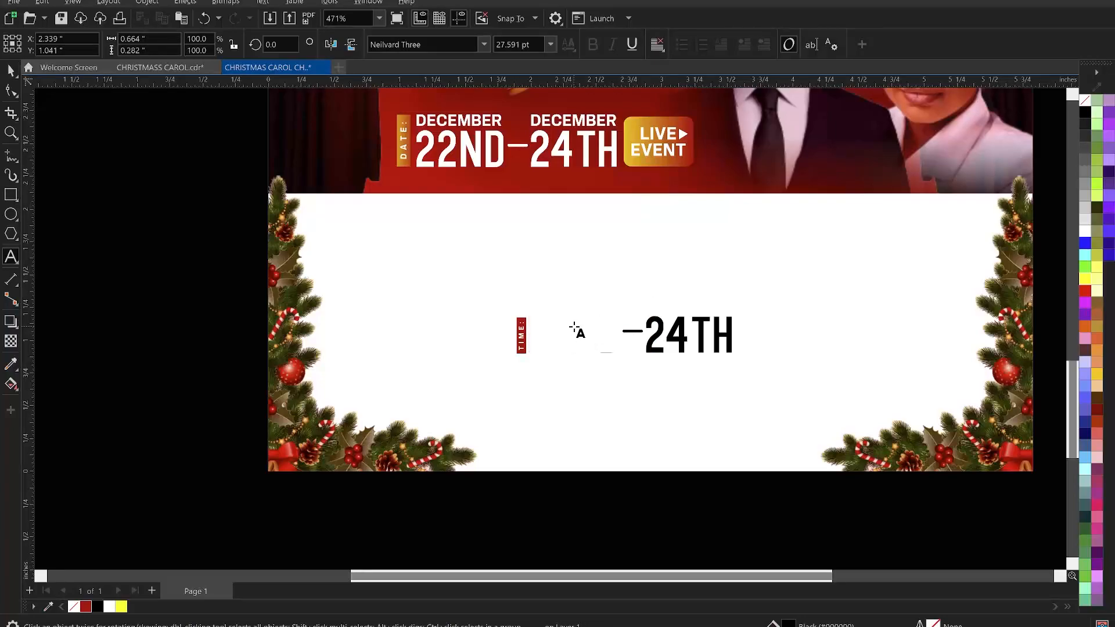
pyautogui.write('6PM')
pyautogui.hotkey('ctrl', 'space')
# - Replace the 24TH part of the panel's text with 8:30PM
pyautogui.click(637, 333)
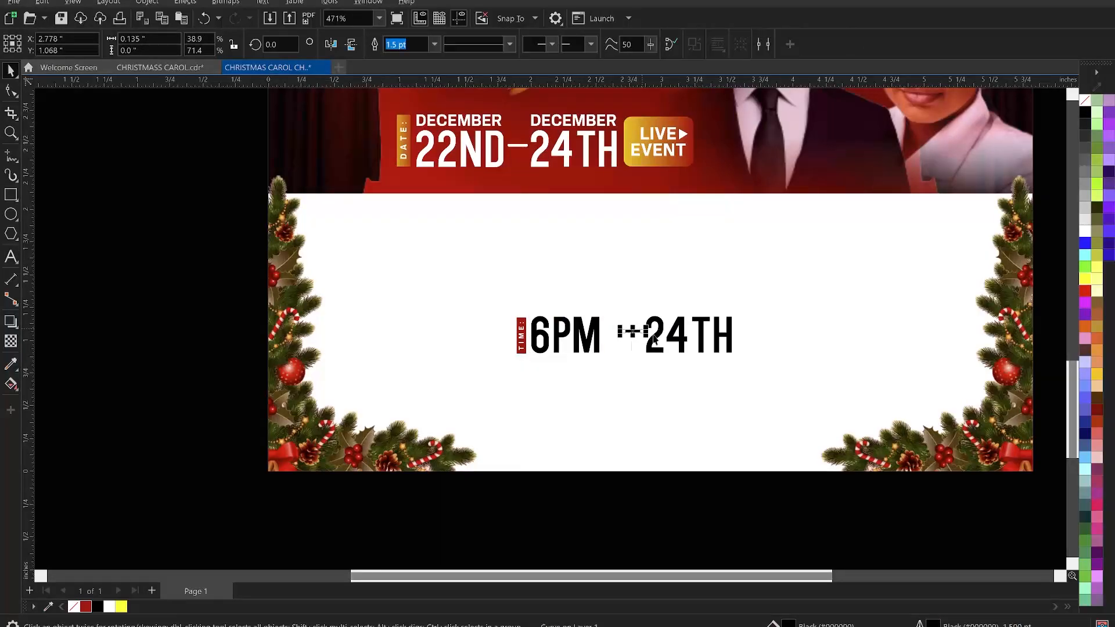
pyautogui.click(662, 325)
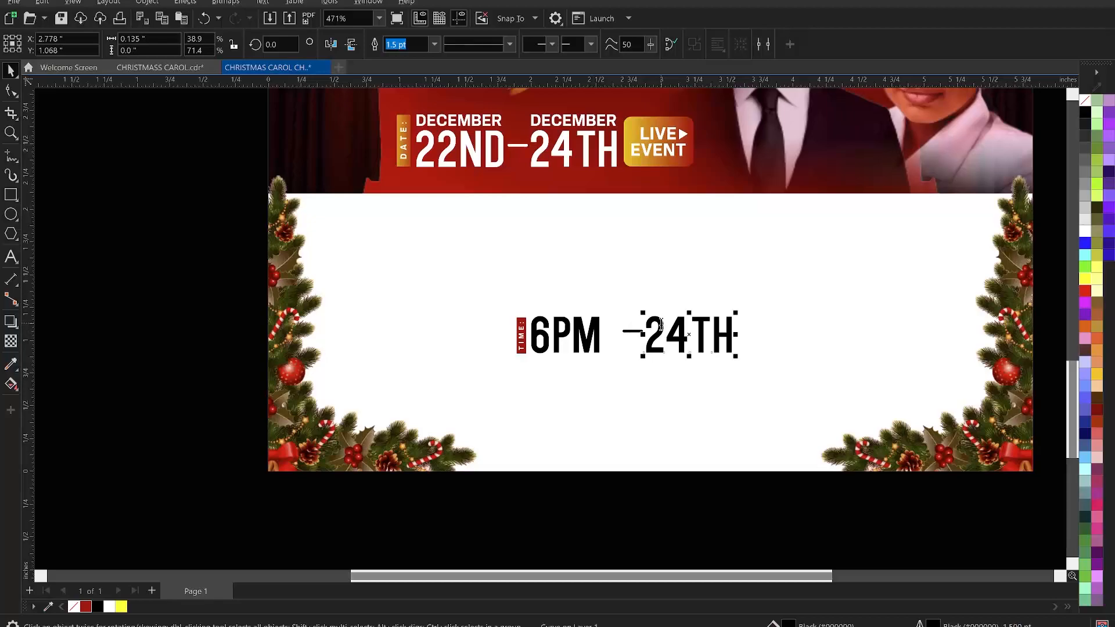
pyautogui.doubleClick(662, 325)
pyautogui.click(662, 326)
pyautogui.press('Delete')
pyautogui.press('Delete')
pyautogui.press('Delete')
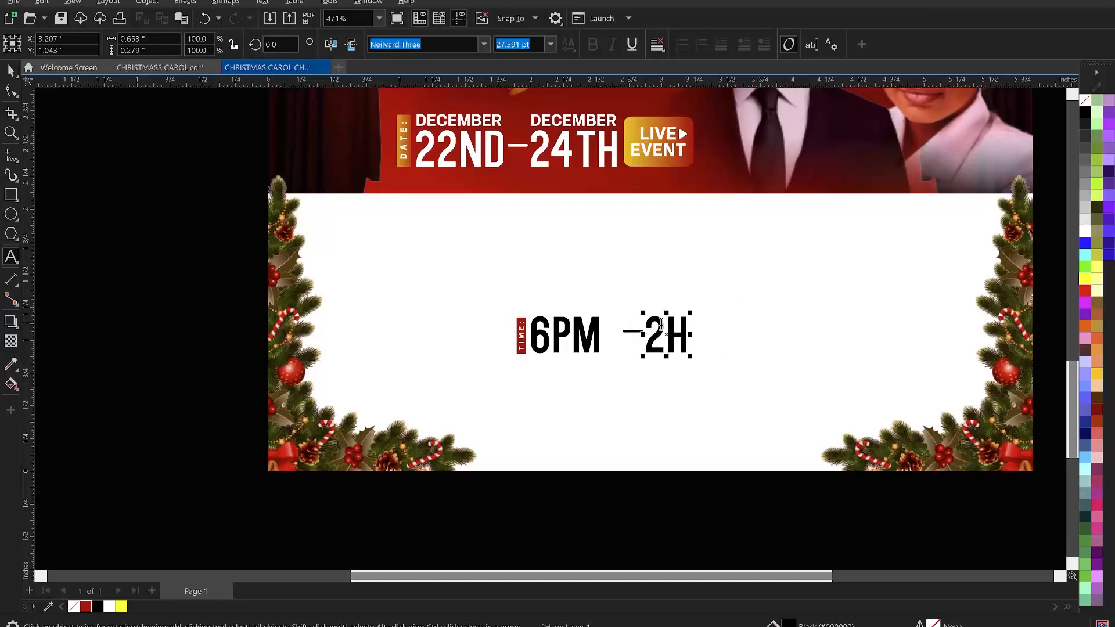
pyautogui.press('BackSpace')
pyautogui.write('8:30PM')
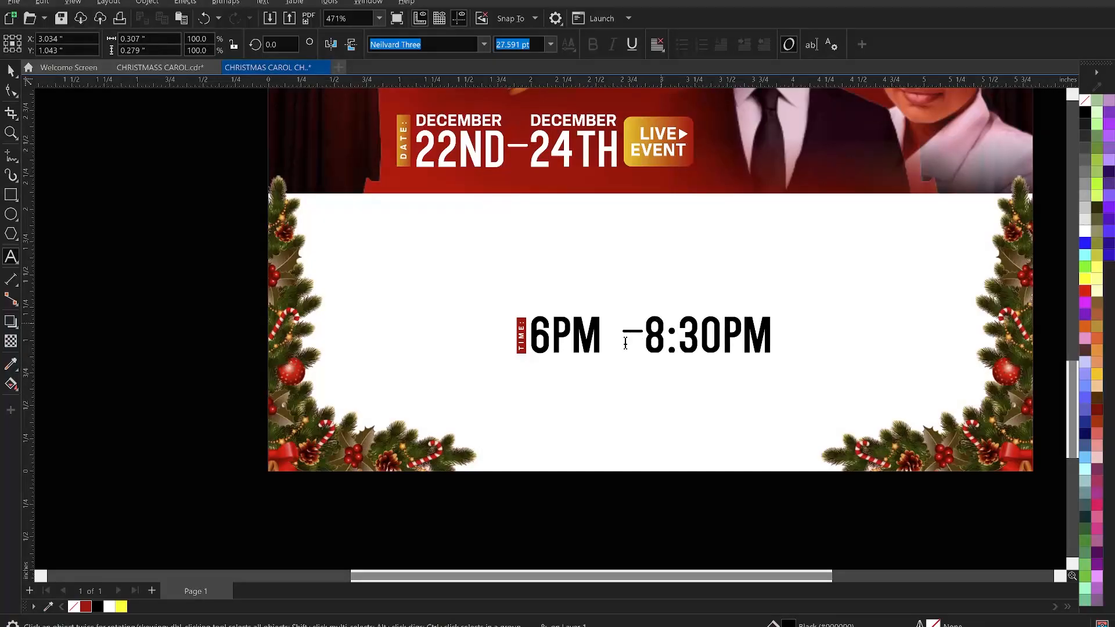
pyautogui.hotkey('ctrl', 'space')
# - Move the dash and 8:30PM text next to 6PM and align them on a common centre line
pyautogui.keyDown('shift'); pyautogui.click(631, 332); pyautogui.keyUp('shift')
pyautogui.moveTo(661, 330); pyautogui.dragTo(649, 347)
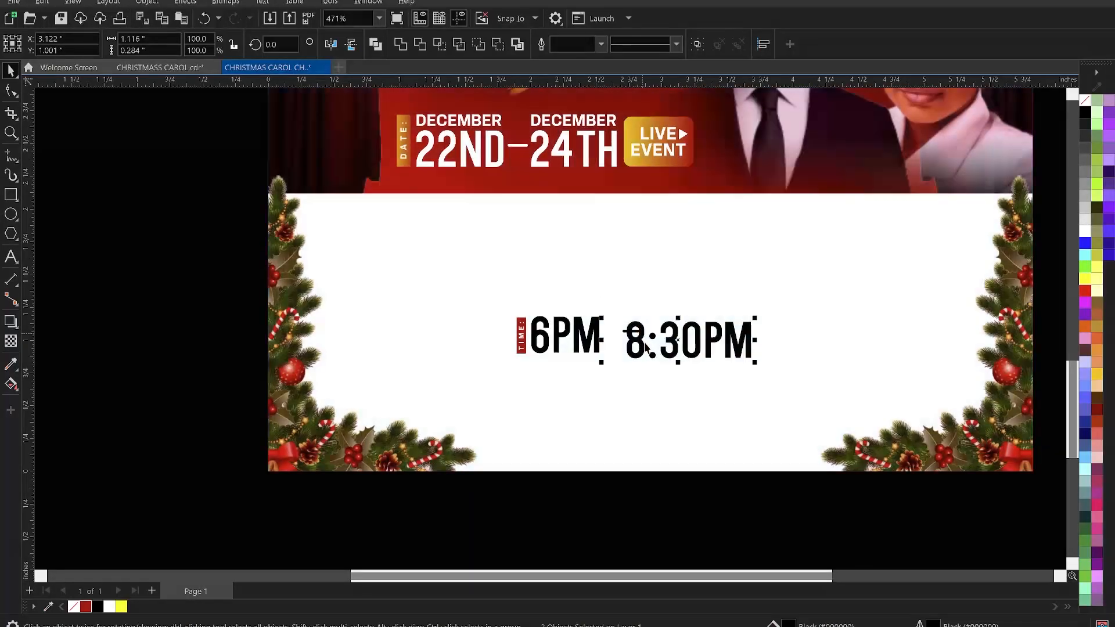
pyautogui.keyDown('shift'); pyautogui.click(592, 332); pyautogui.keyUp('shift')
pyautogui.press('e')
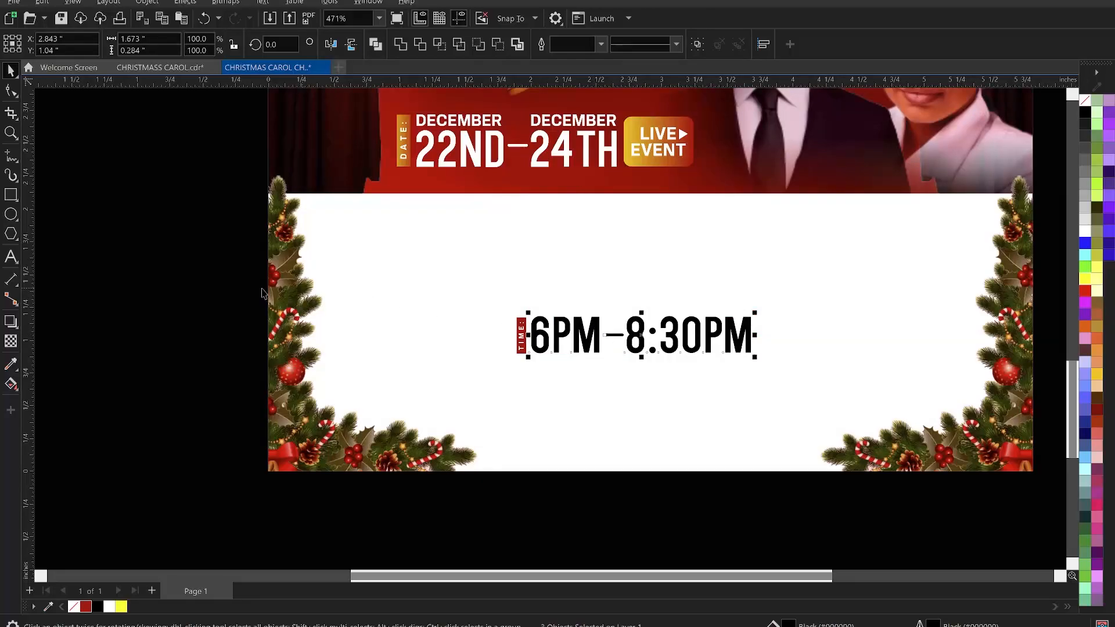
# - Group the TIME label with the time text pieces and scale the group down
pyautogui.moveTo(211, 263); pyautogui.dragTo(811, 390)
pyautogui.hotkey('ctrl', 'g')
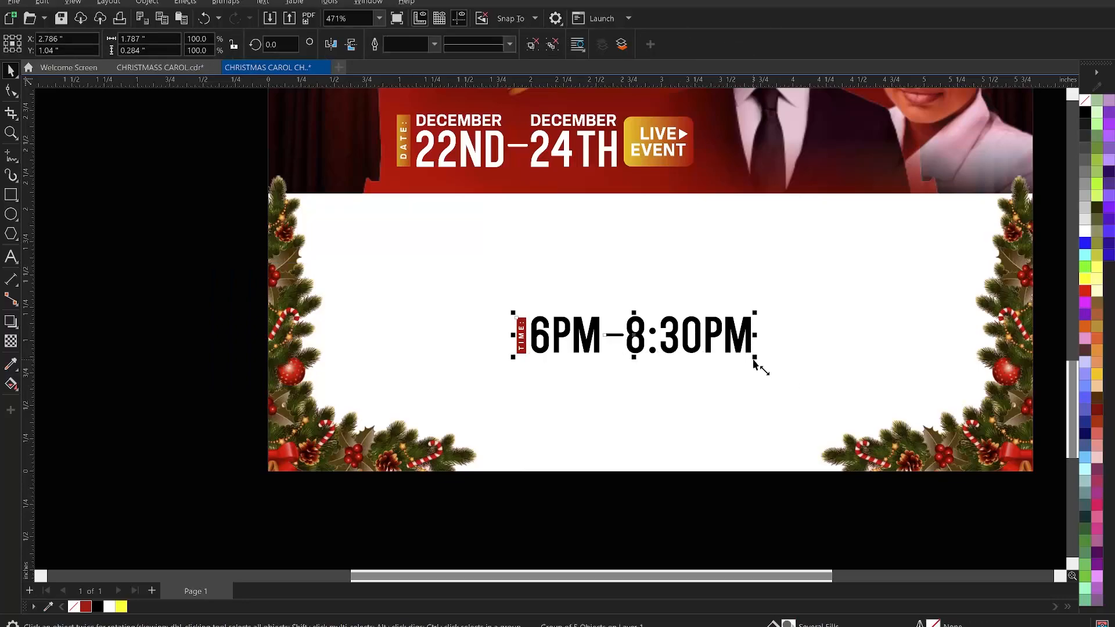
pyautogui.moveTo(755, 360); pyautogui.dragTo(605, 354)
pyautogui.scroll(-5, 604, 354)
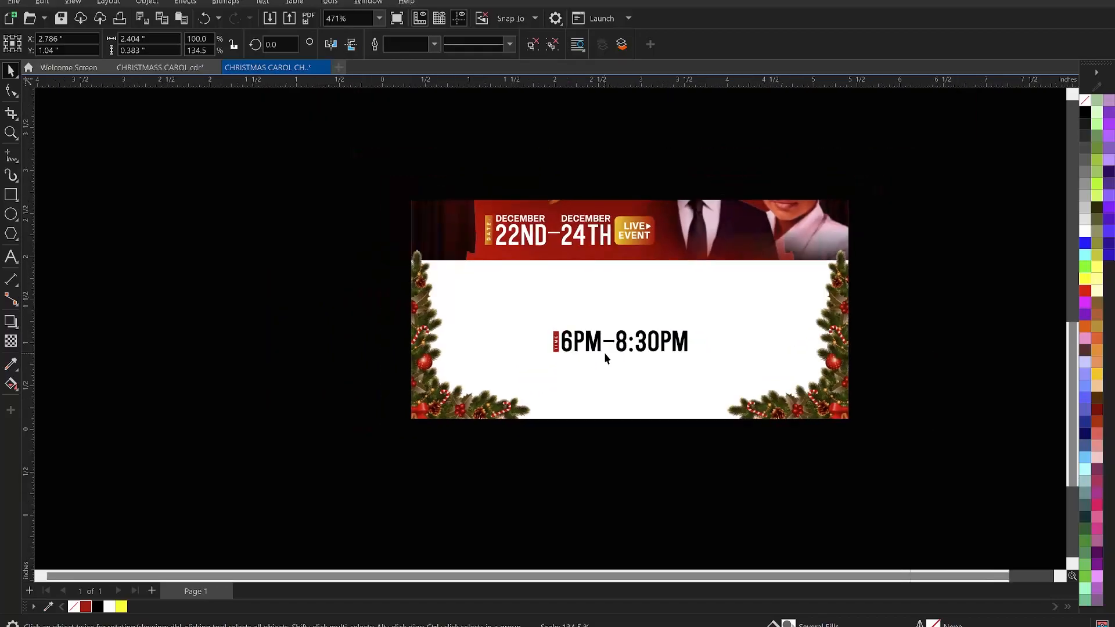
# - Delete the TIME line from the off-page notes text
pyautogui.click(616, 431)
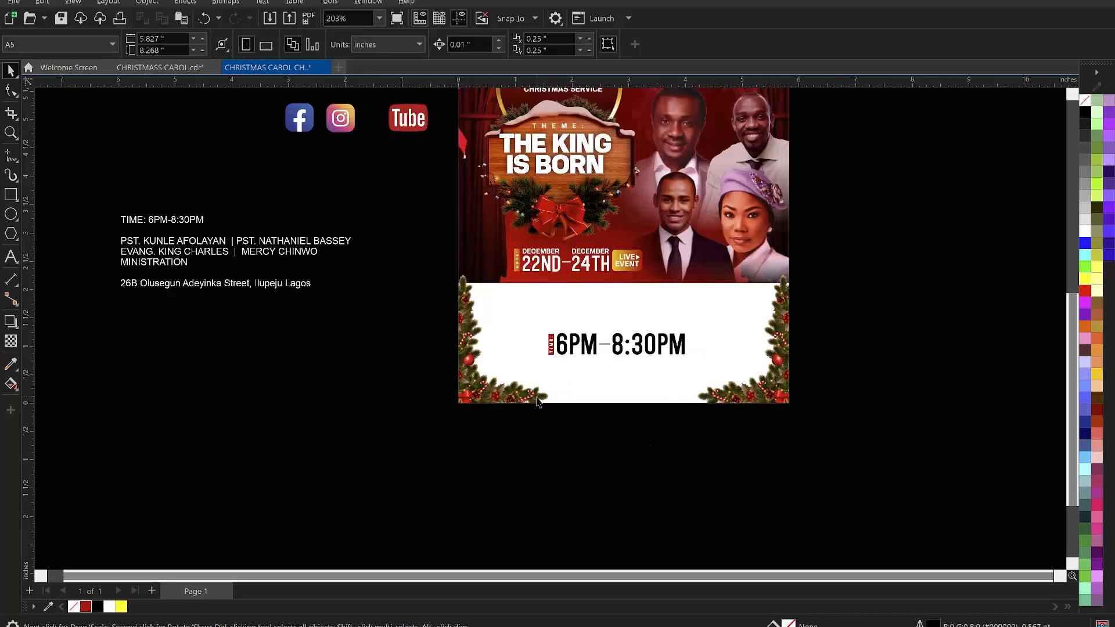
pyautogui.click(199, 220)
pyautogui.moveTo(198, 220); pyautogui.dragTo(100, 213)
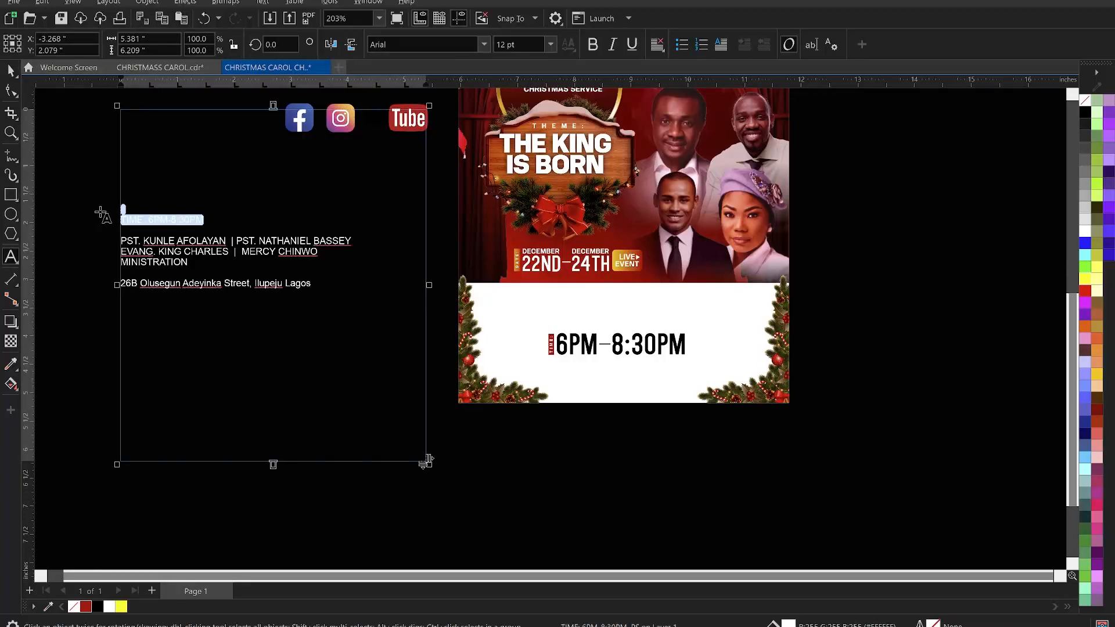
pyautogui.press('Delete')
# - Move the MINISTRATION line from the notes into the white panel as new text and colour it black
pyautogui.click(69, 147)
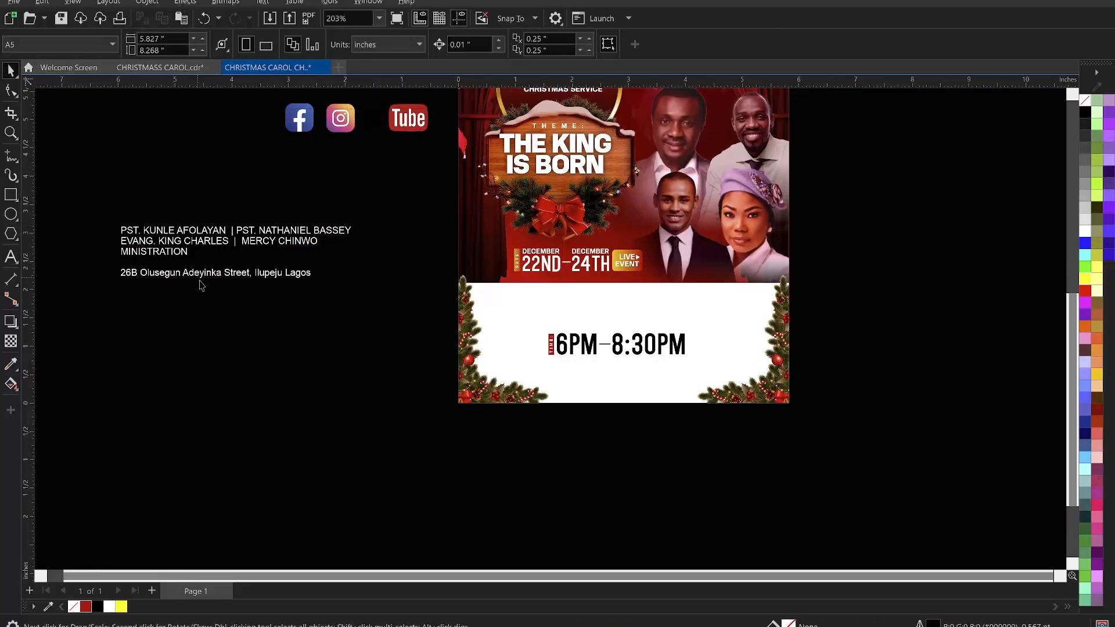
pyautogui.doubleClick(177, 254)
pyautogui.moveTo(188, 253); pyautogui.dragTo(110, 249)
pyautogui.hotkey('ctrl', 'c')
pyautogui.press('Delete')
pyautogui.click(429, 459)
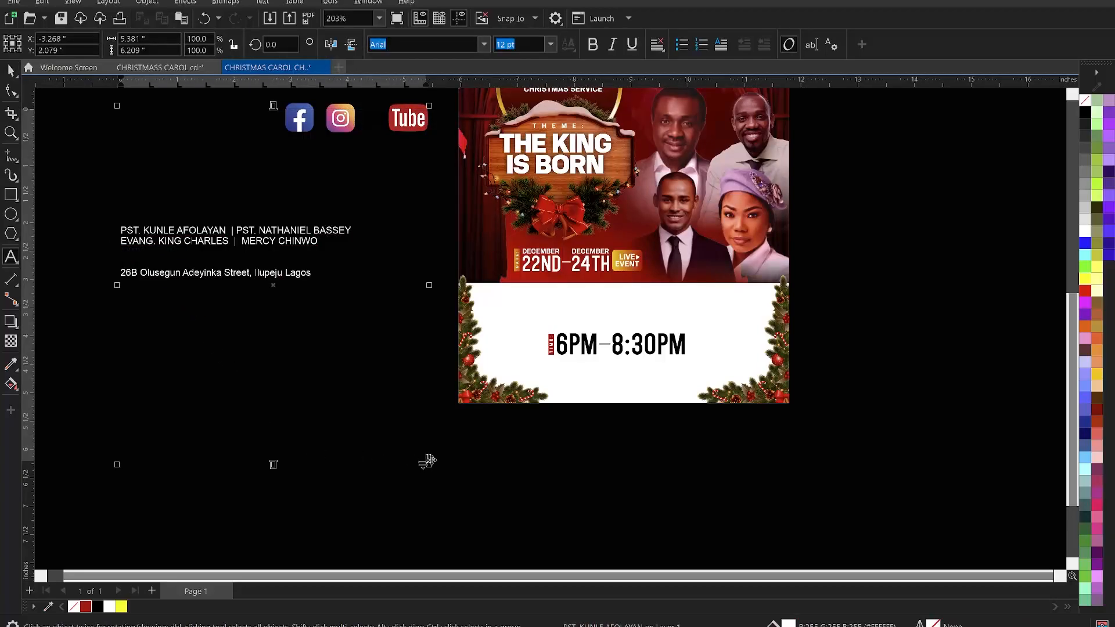
pyautogui.press('F8')
pyautogui.click(561, 299)
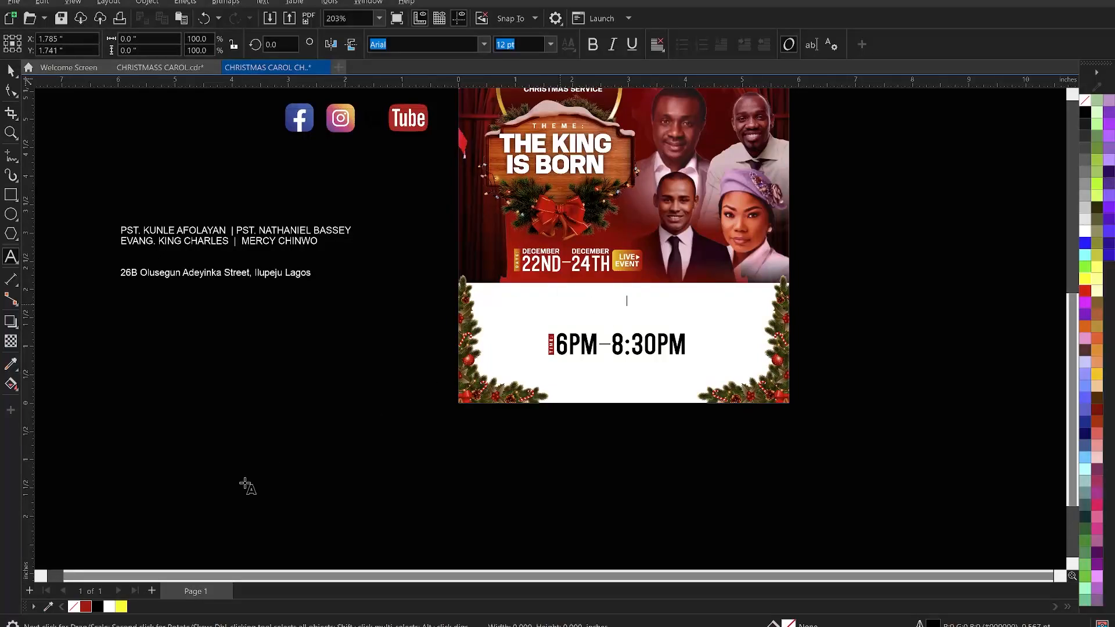
pyautogui.hotkey('ctrl', 'v')
pyautogui.press('Escape')
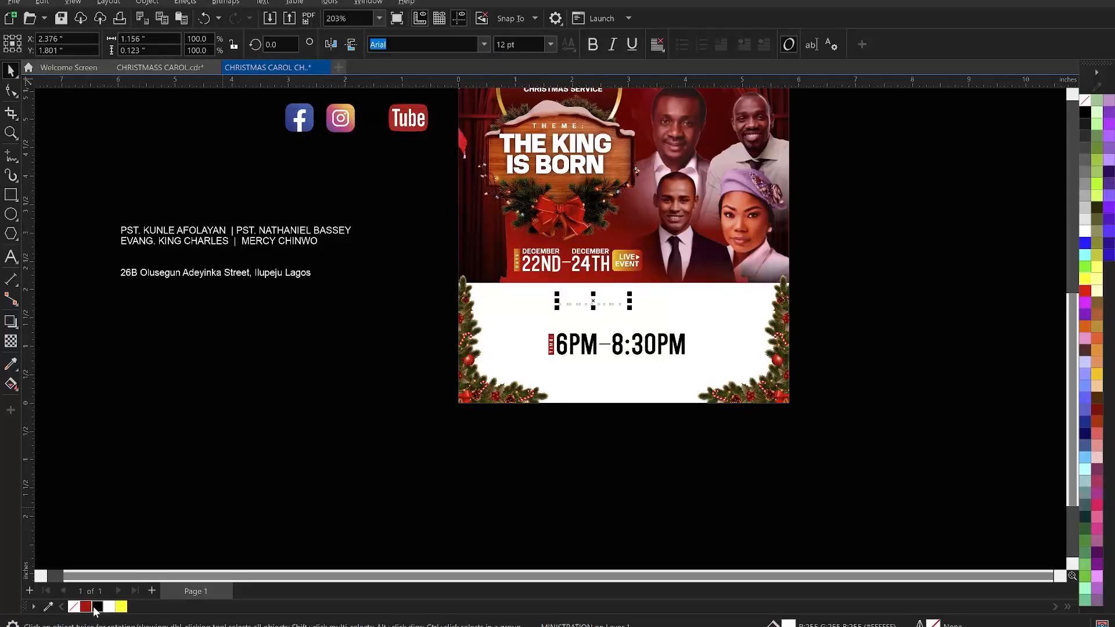
pyautogui.click(96, 607)
pyautogui.click(893, 330)
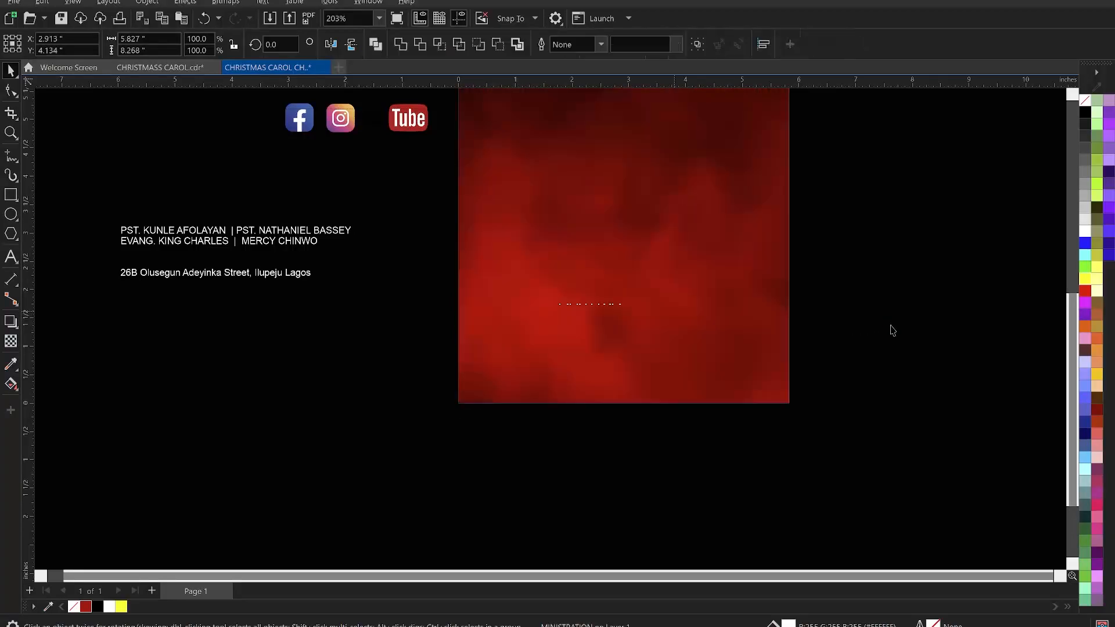
# - Move the guest ministers' names from the notes into the white panel and colour them black
pyautogui.click(285, 239)
pyautogui.doubleClick(328, 241)
pyautogui.moveTo(318, 241); pyautogui.dragTo(122, 221)
pyautogui.press('Delete')
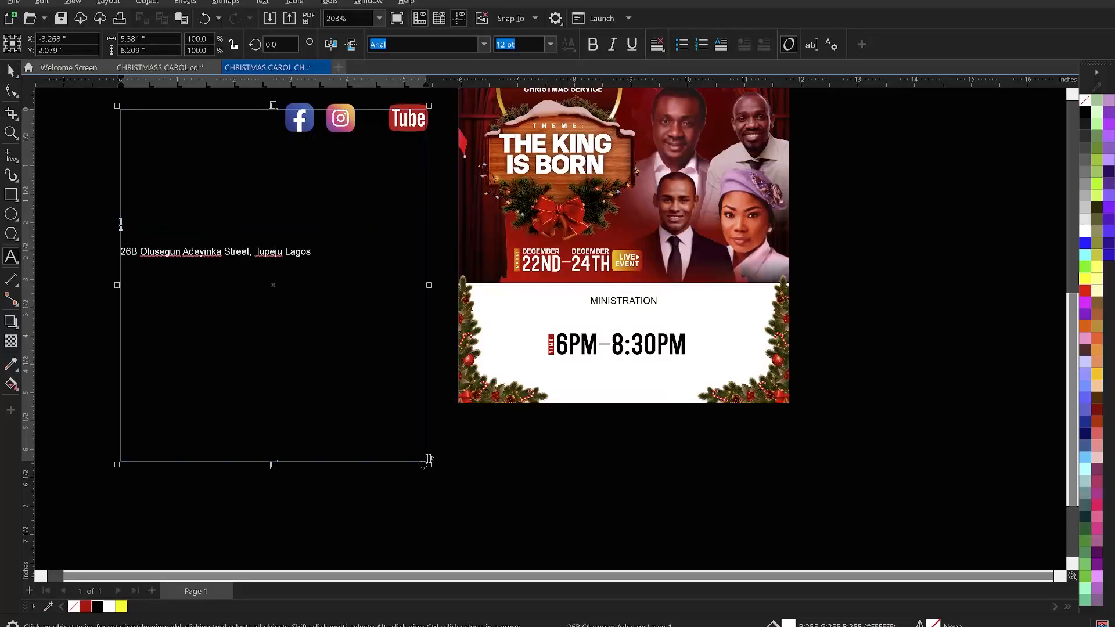
pyautogui.press('Escape')
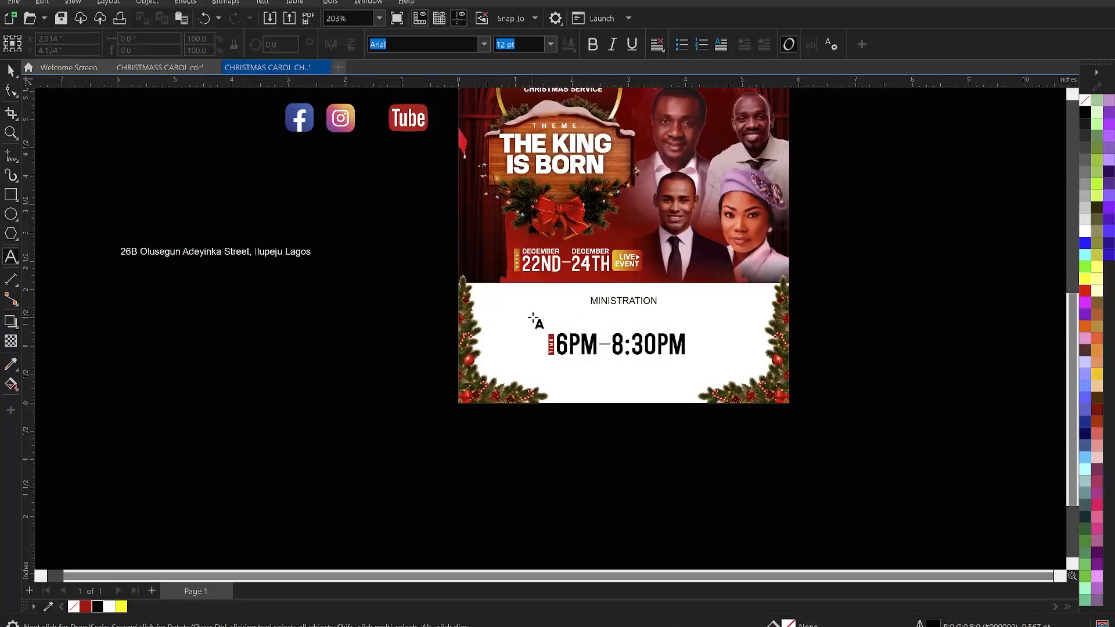
pyautogui.click(532, 319)
pyautogui.hotkey('ctrl', 'space')
pyautogui.click(97, 607)
# - Centre-align the ministers' text and centre it horizontally in the panel
pyautogui.doubleClick(682, 316)
pyautogui.hotkey('ctrl', 'a')
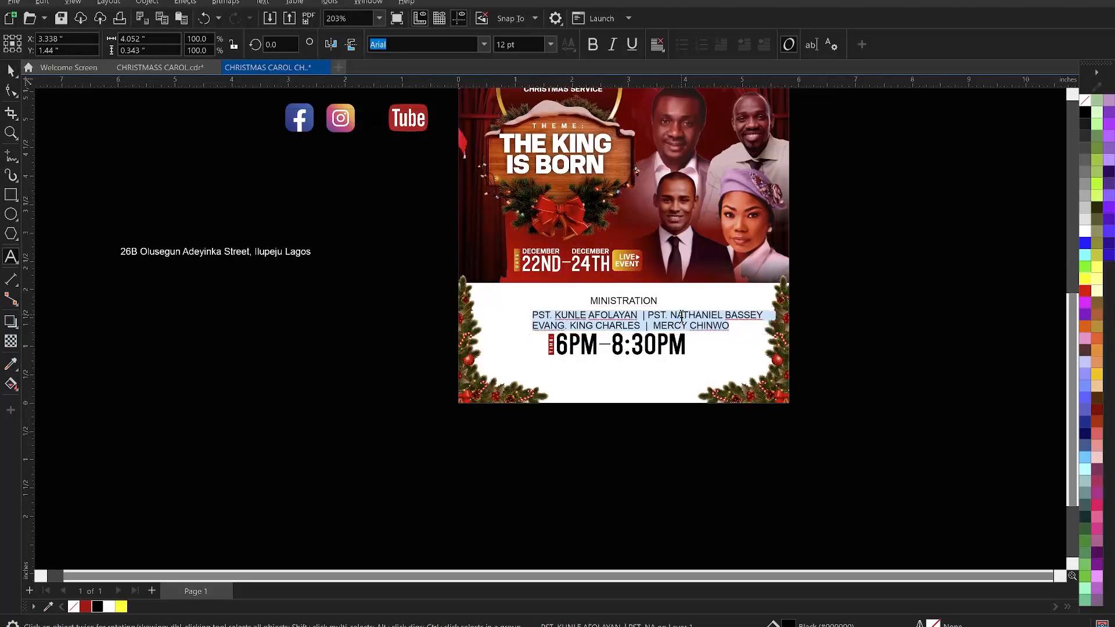
pyautogui.hotkey('ctrl', 'e')
pyautogui.hotkey('ctrl', 'space')
pyautogui.keyDown('shift'); pyautogui.click(733, 295); pyautogui.keyUp('shift')
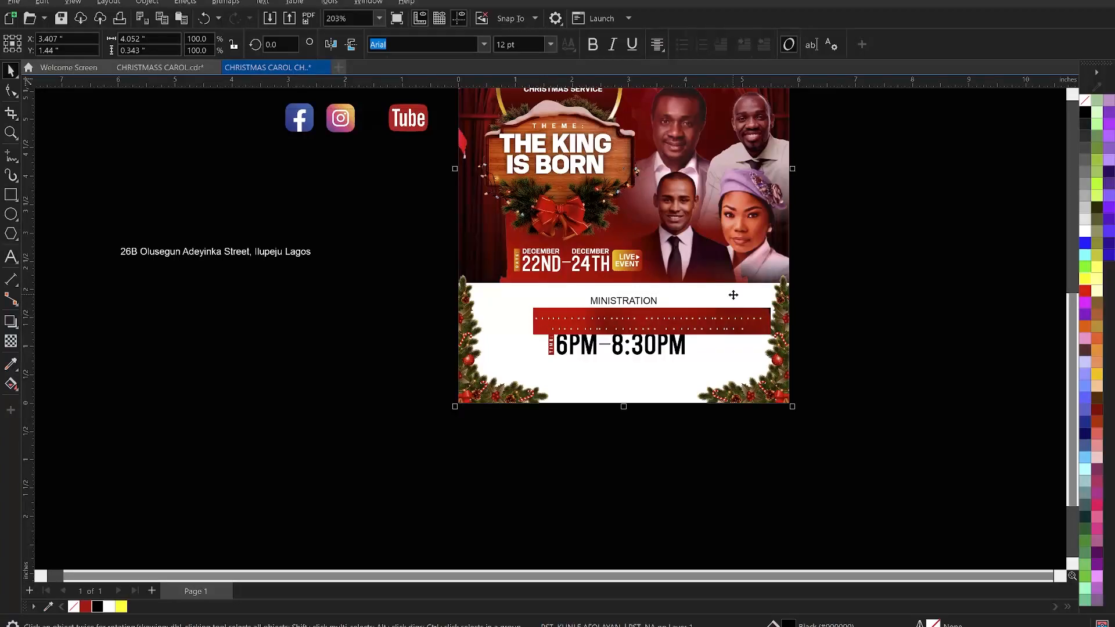
pyautogui.press('c')
pyautogui.click(804, 336)
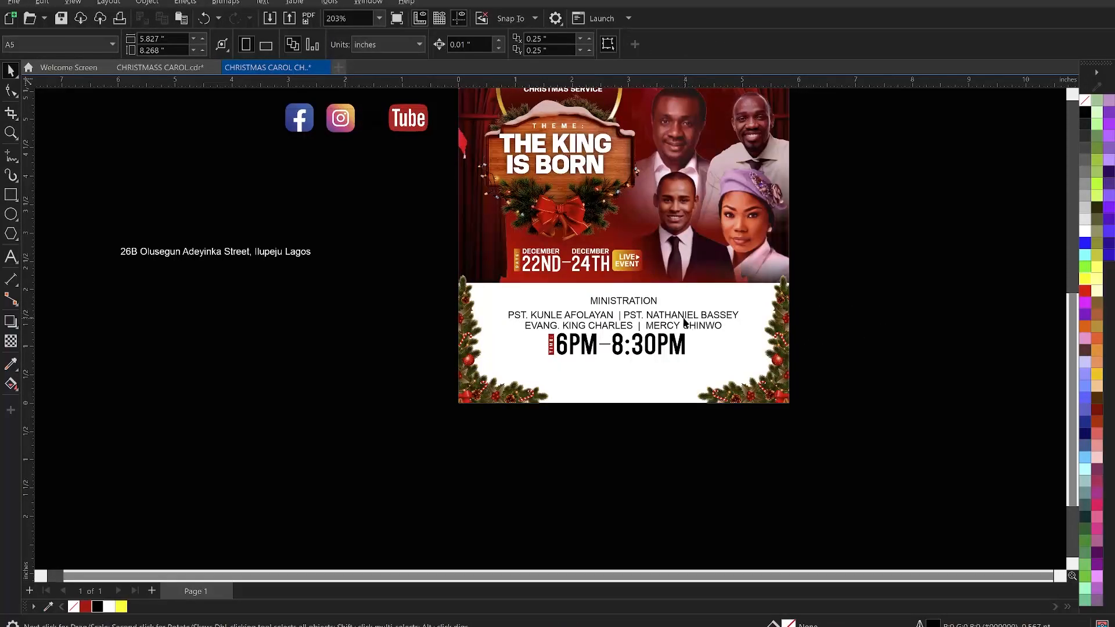
# - Scale the ministers' text down and change its font to KonsensBold
pyautogui.click(701, 335)
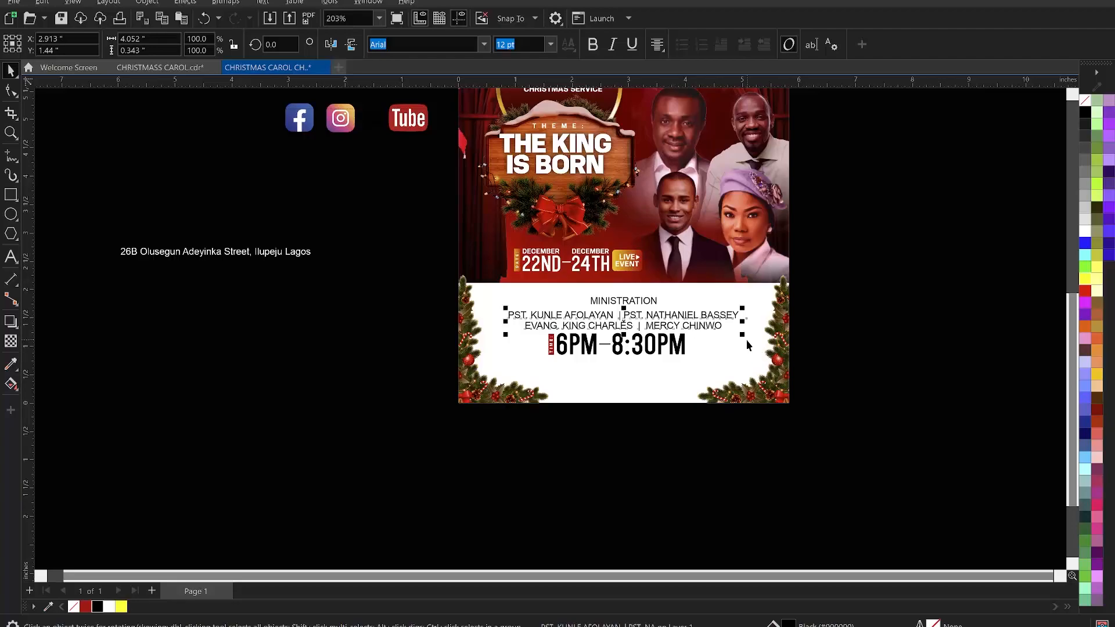
pyautogui.moveTo(742, 335); pyautogui.dragTo(720, 342)
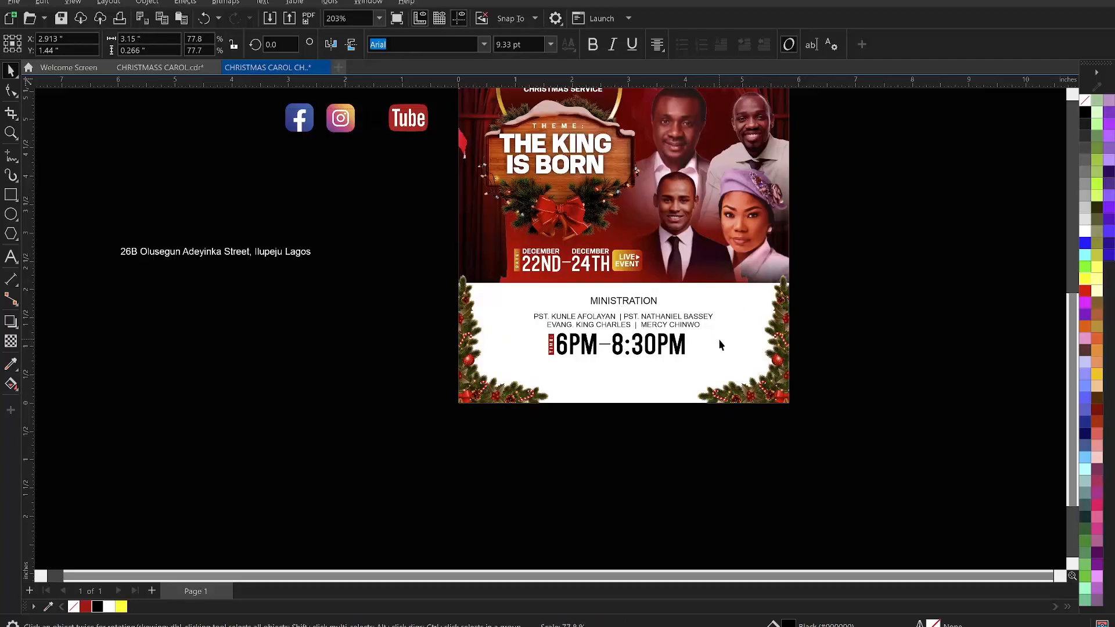
pyautogui.click(484, 45)
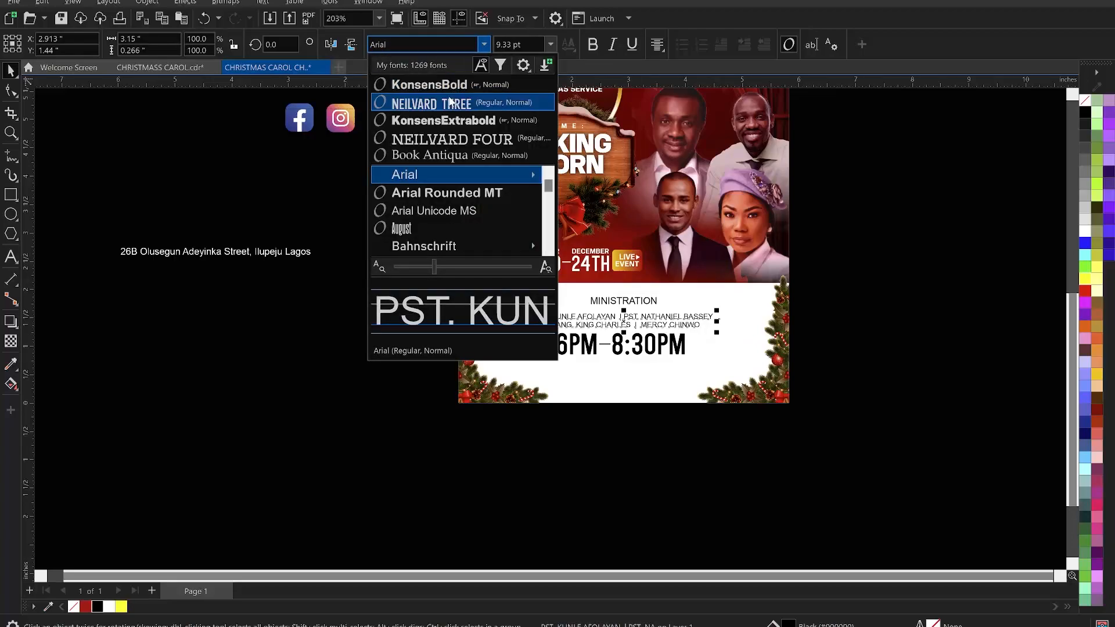
pyautogui.click(450, 85)
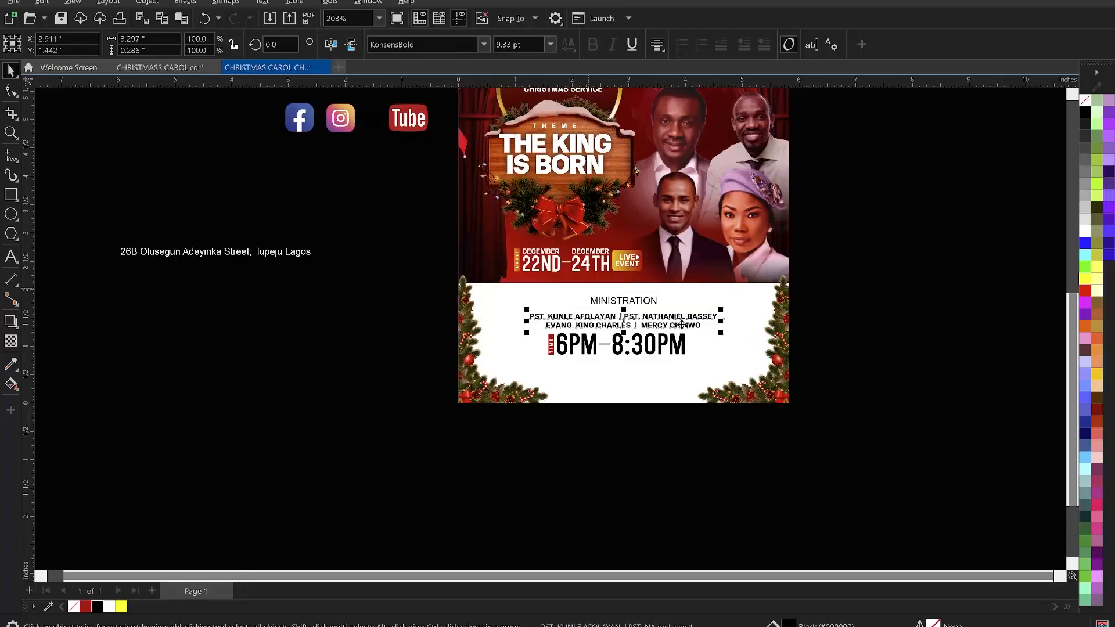
pyautogui.moveTo(722, 334); pyautogui.dragTo(682, 350)
pyautogui.press('Escape')
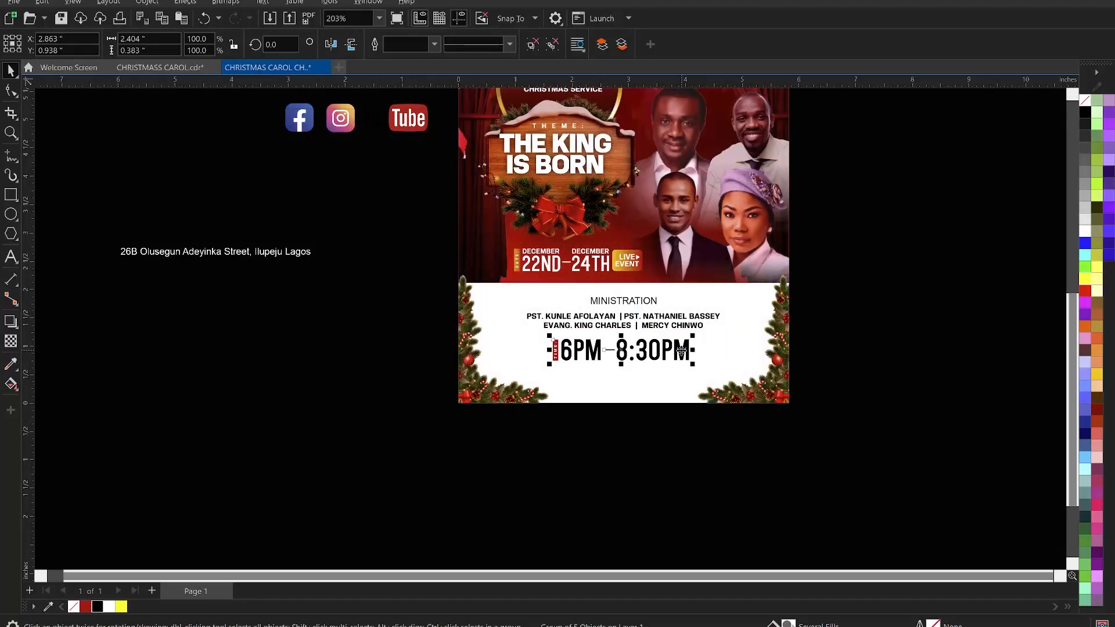
# - Nudge the time group up beneath the ministers' names and scale it down slightly
pyautogui.scroll(2, 672, 363)
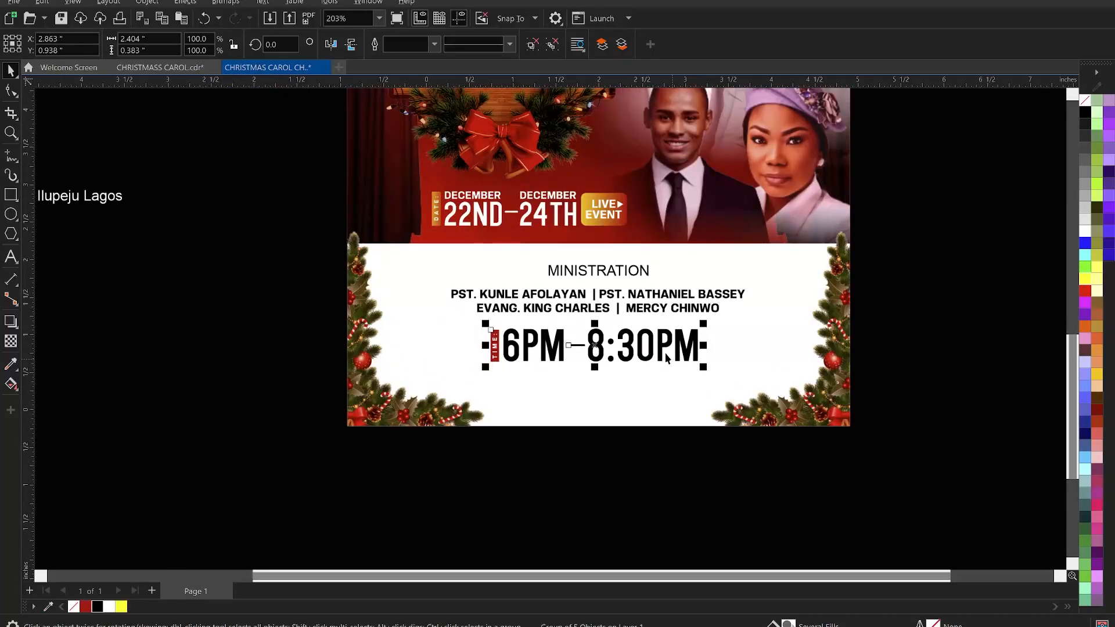
pyautogui.moveTo(659, 332); pyautogui.dragTo(659, 327)
pyautogui.keyDown('shift'); pyautogui.click(648, 308); pyautogui.keyUp('shift')
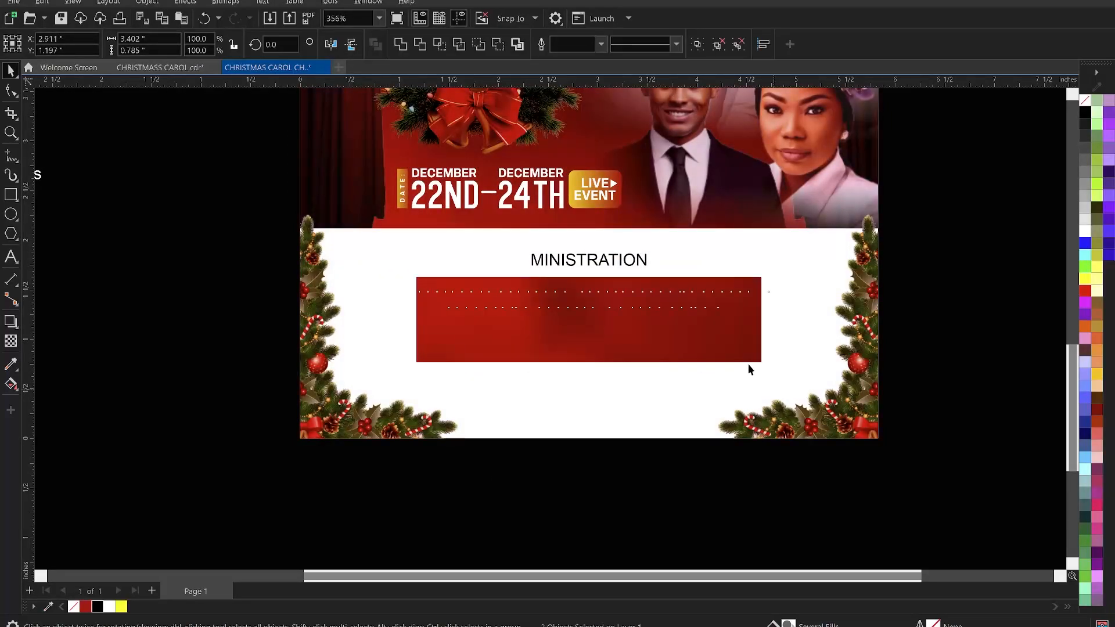
pyautogui.click(666, 342)
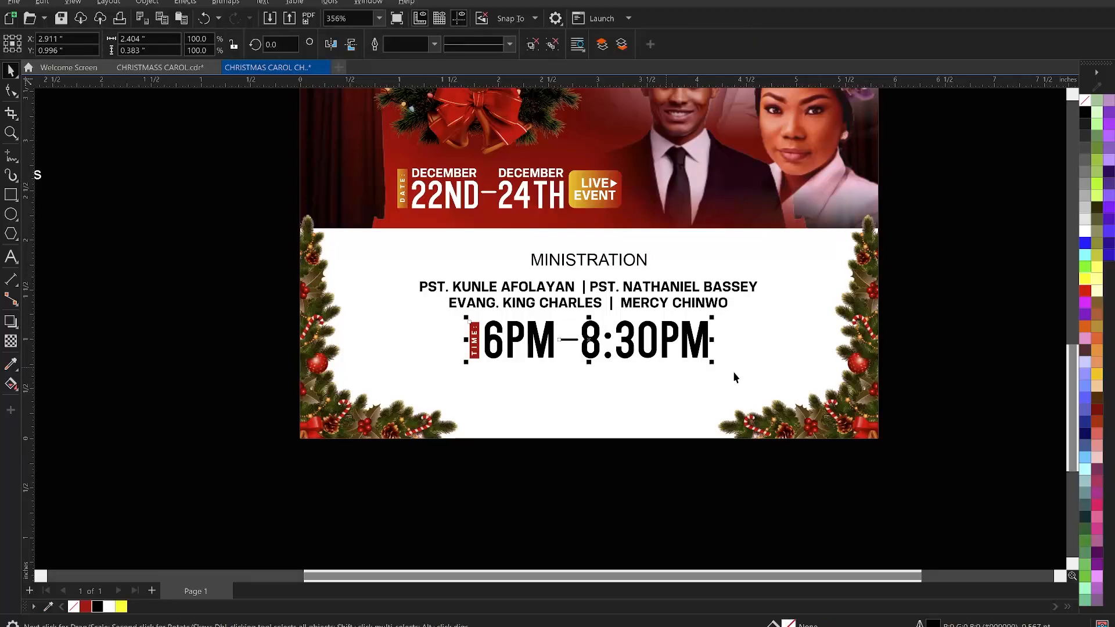
pyautogui.moveTo(714, 365); pyautogui.dragTo(622, 342)
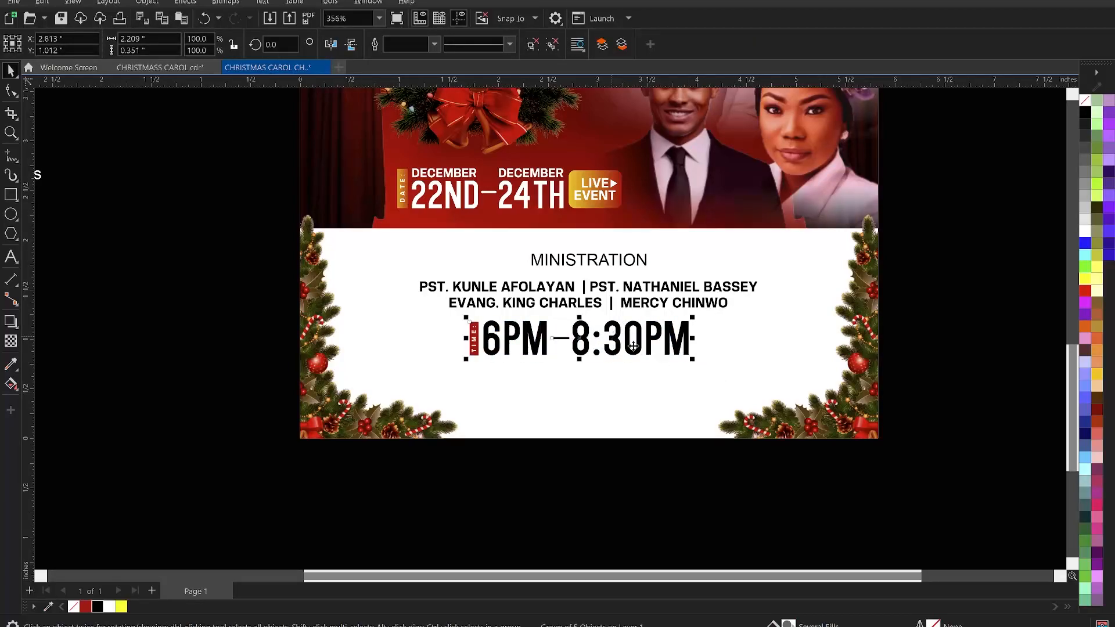
# - Select the ministers' names and time group together and centre them horizontally on the page
pyautogui.moveTo(697, 364); pyautogui.dragTo(658, 315)
pyautogui.keyDown('shift'); pyautogui.click(648, 309); pyautogui.keyUp('shift')
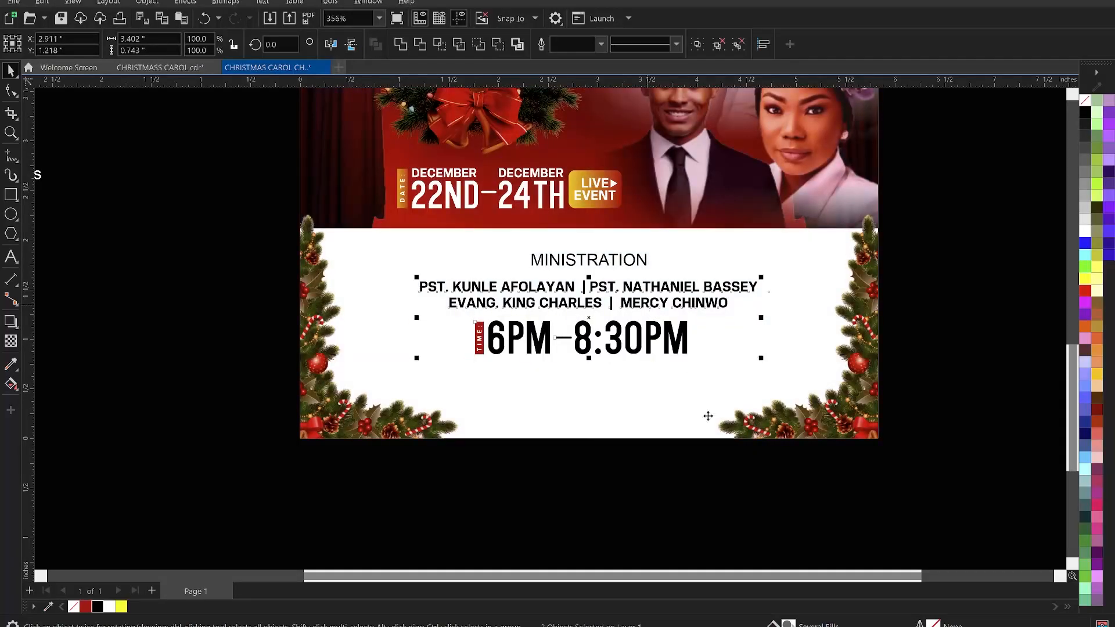
pyautogui.press('c')
# - Draw a red rectangle banner behind the MINISTRATION heading, bring the heading to front, and remove the banner's outline
pyautogui.click(623, 260)
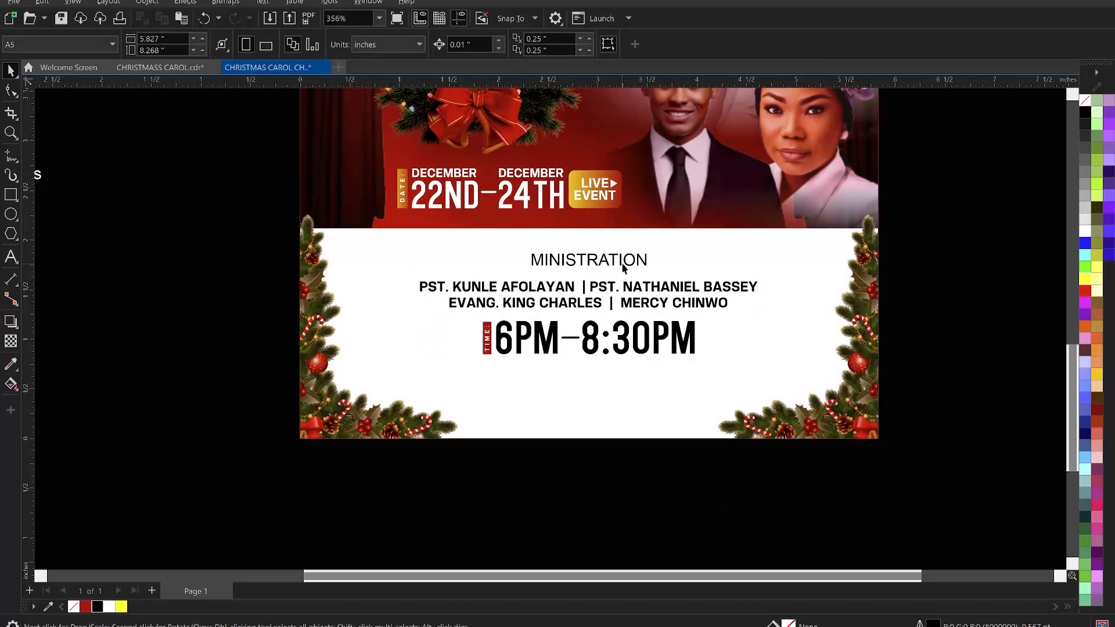
pyautogui.click(12, 195)
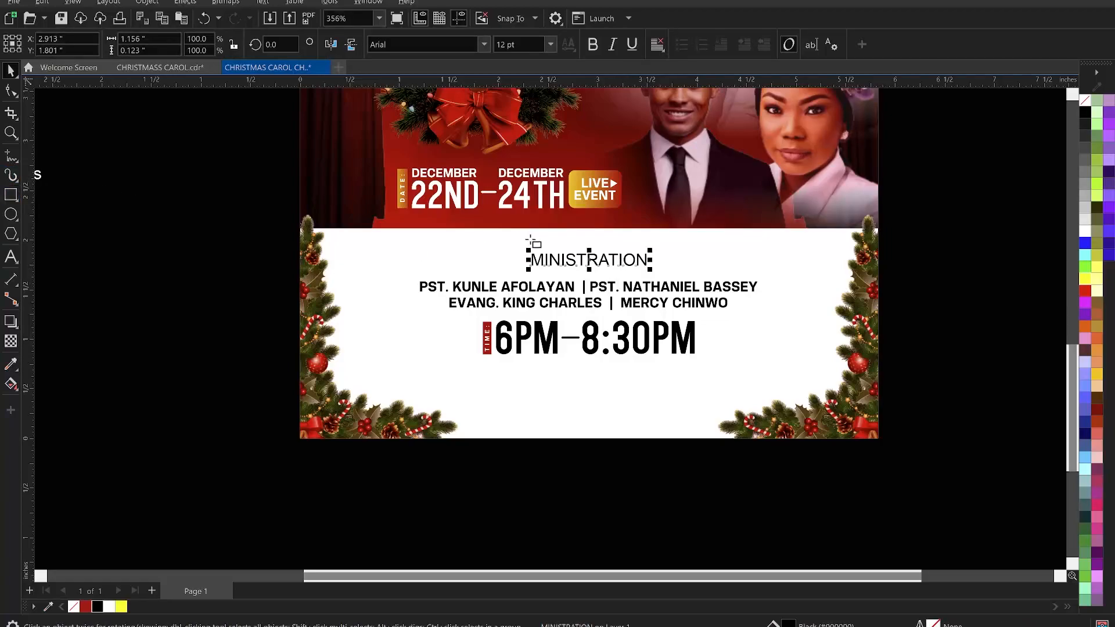
pyautogui.click(13, 196)
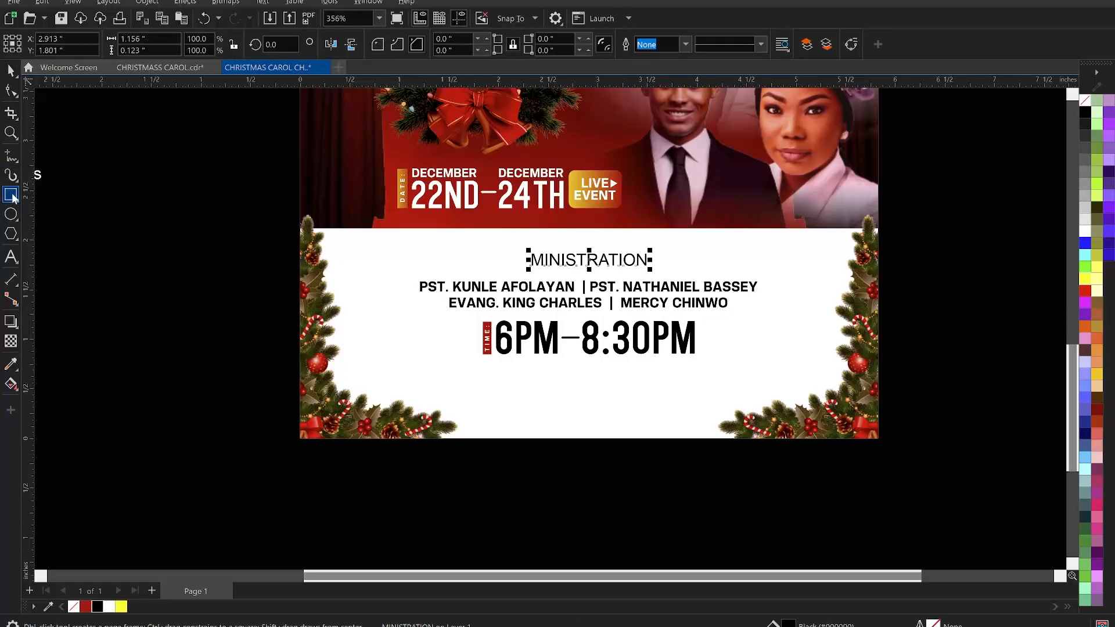
pyautogui.moveTo(502, 242); pyautogui.dragTo(682, 268)
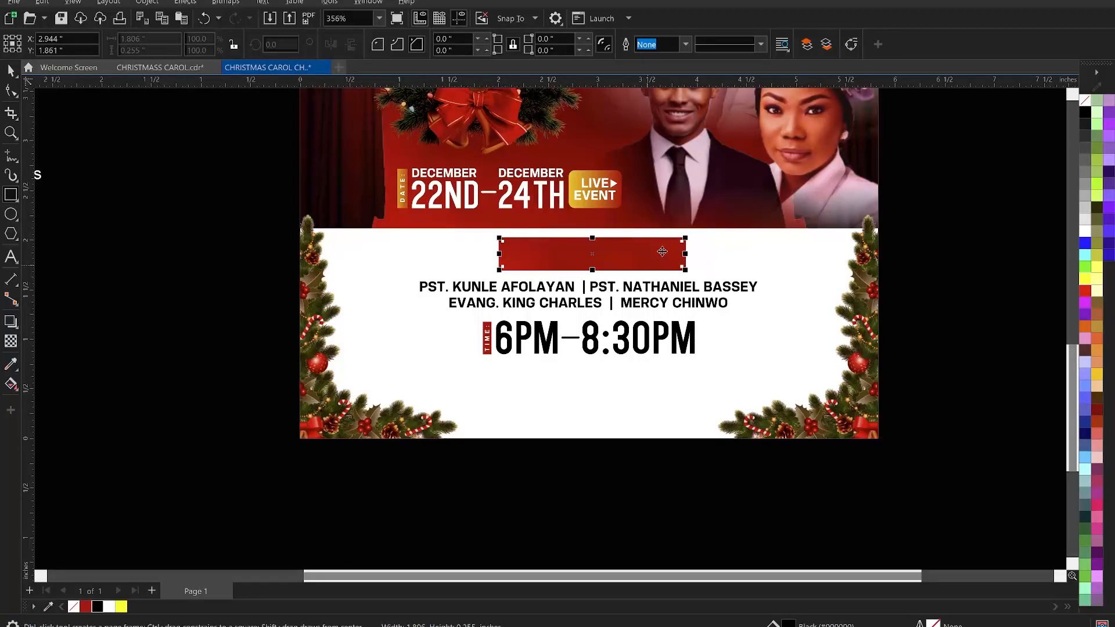
pyautogui.press('space')
pyautogui.click(637, 262)
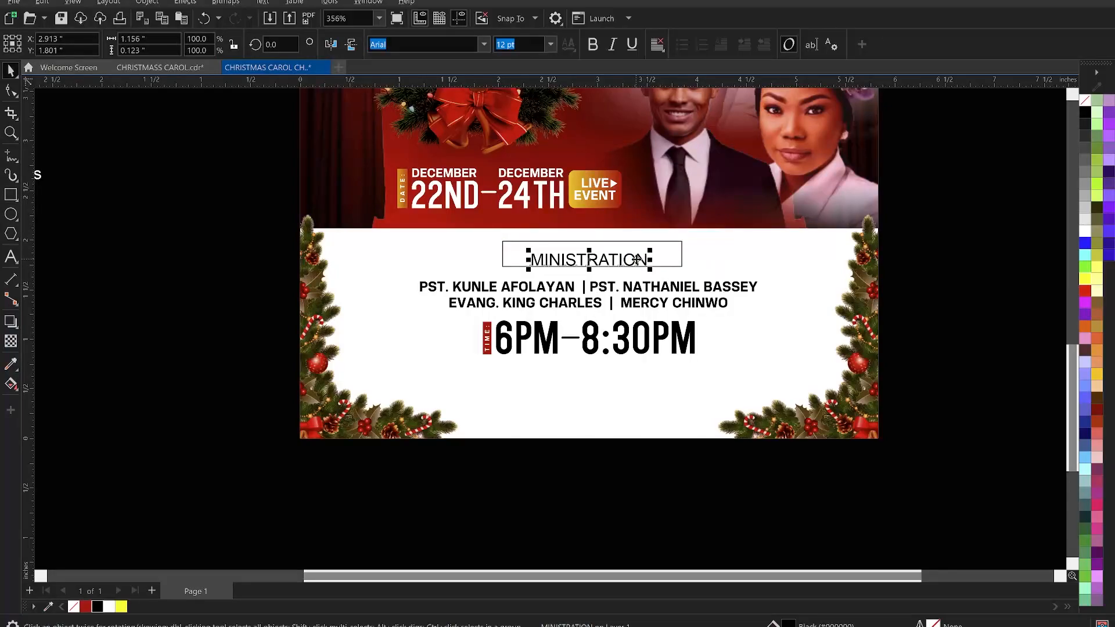
pyautogui.hotkey('shift', 'pageup')
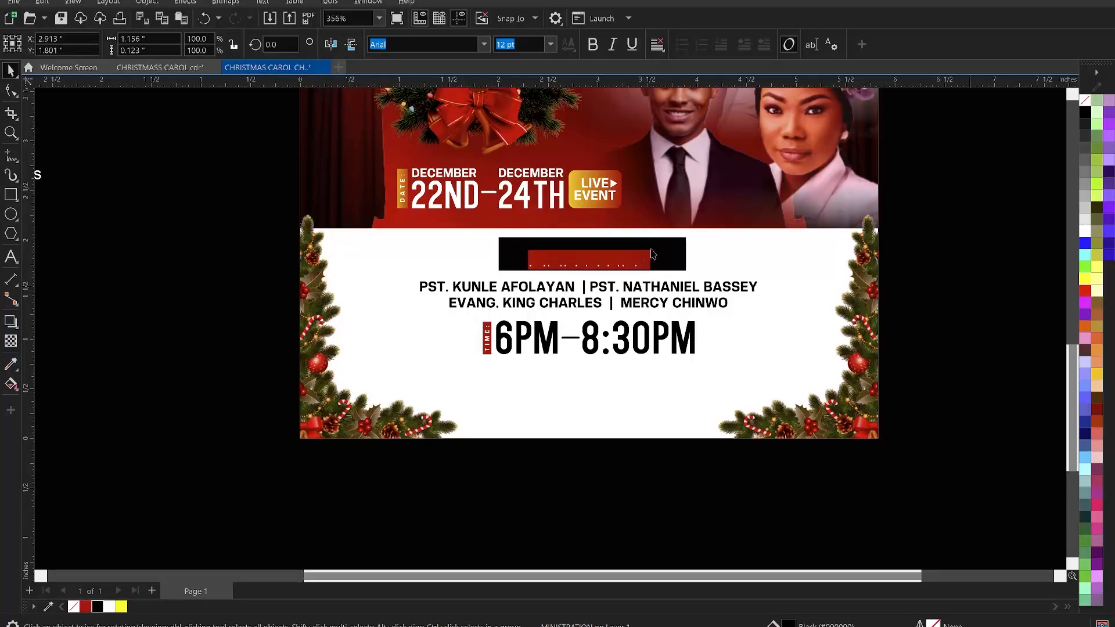
pyautogui.press('Escape')
pyautogui.click(682, 252)
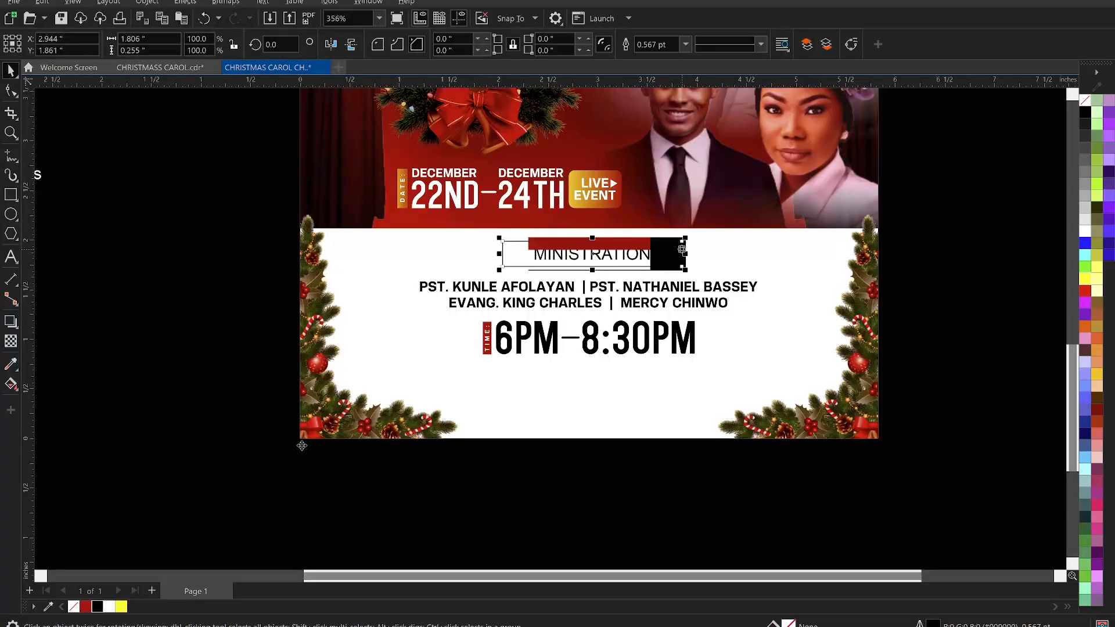
pyautogui.click(74, 608)
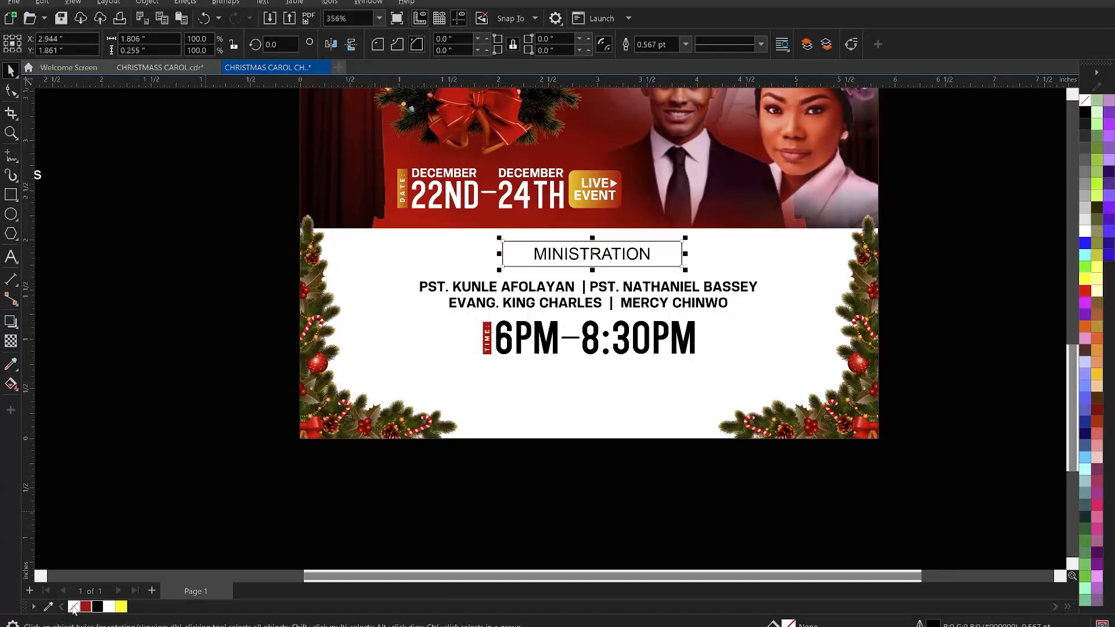
pyautogui.rightClick(74, 608)
pyautogui.click(172, 408)
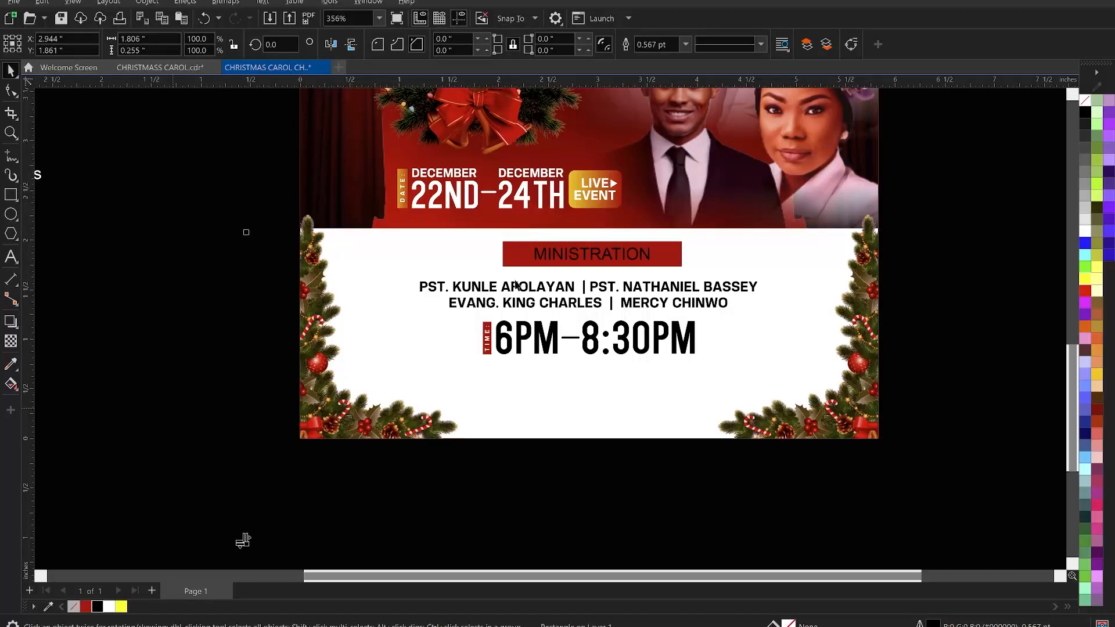
# - Reduce the MINISTRATION banner's height slightly
pyautogui.press('z')
pyautogui.moveTo(254, 186); pyautogui.dragTo(868, 328)
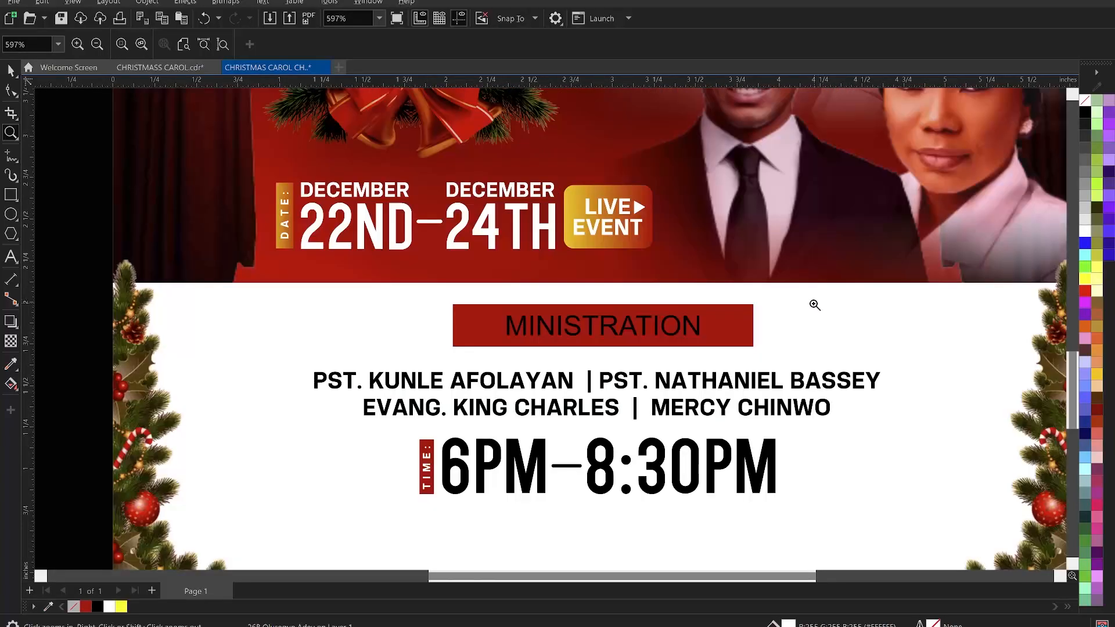
pyautogui.press('space')
pyautogui.click(602, 342)
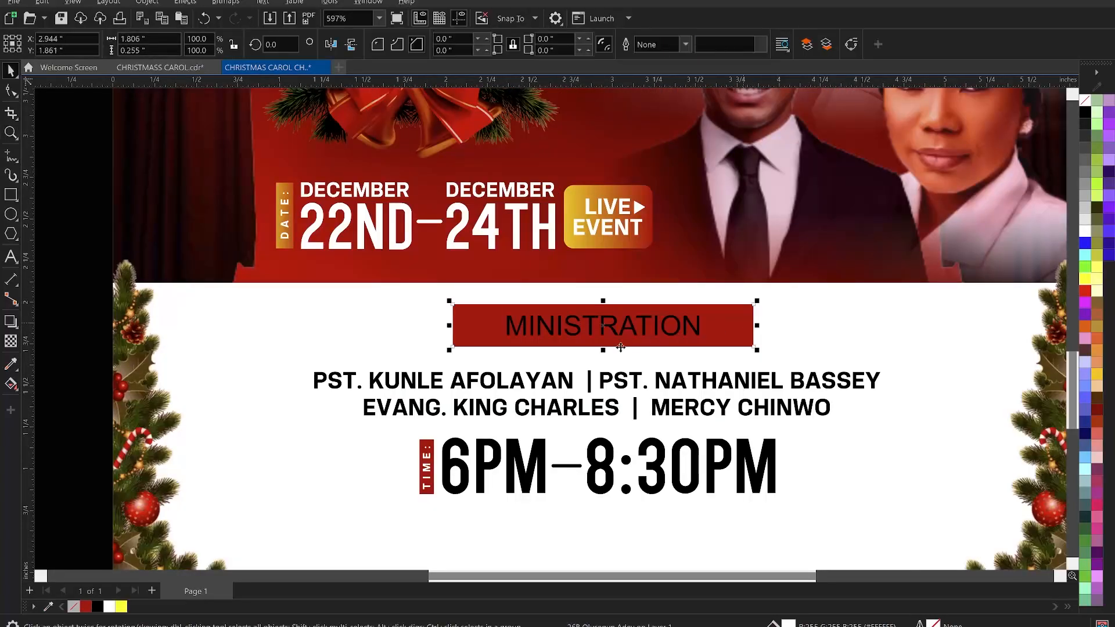
pyautogui.moveTo(601, 347); pyautogui.dragTo(603, 347)
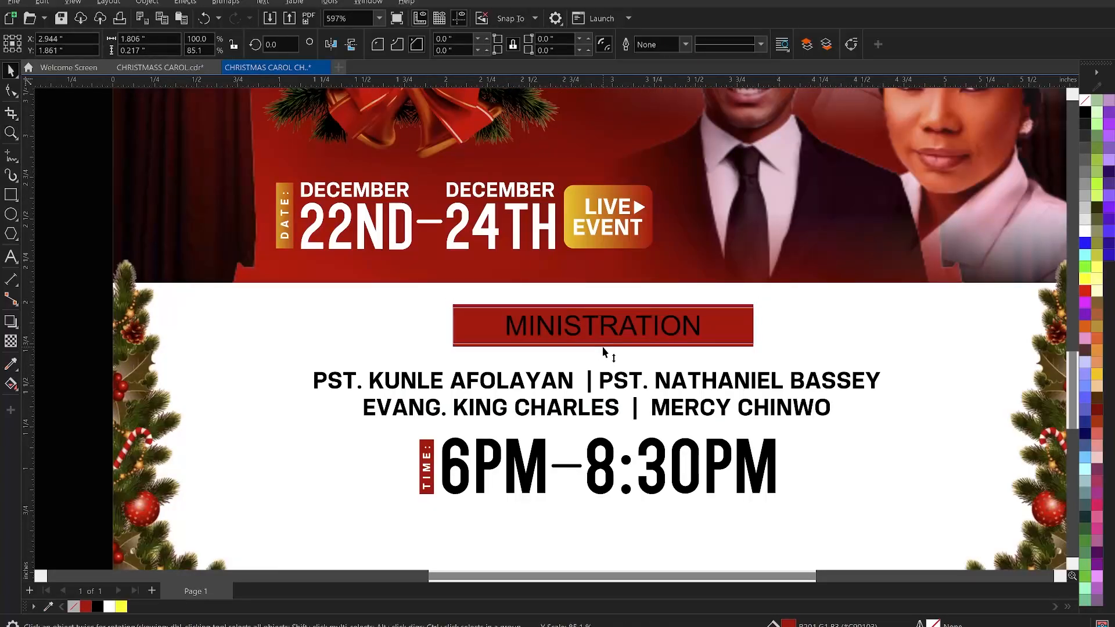
# - Change the MINISTRATION heading's font to KonsensBold
pyautogui.click(611, 324)
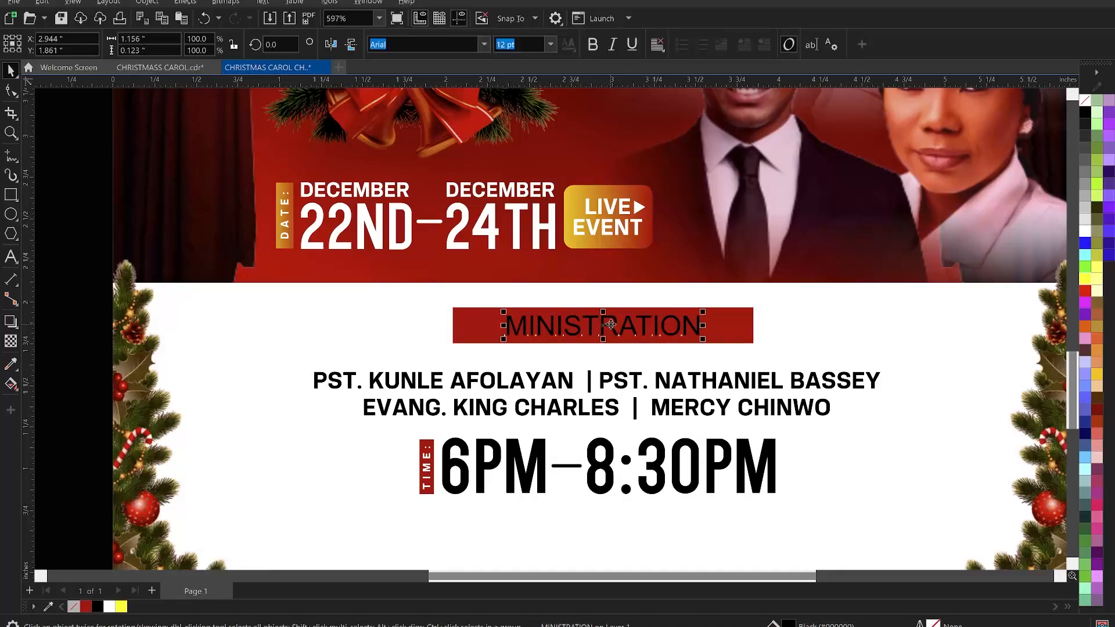
pyautogui.click(482, 45)
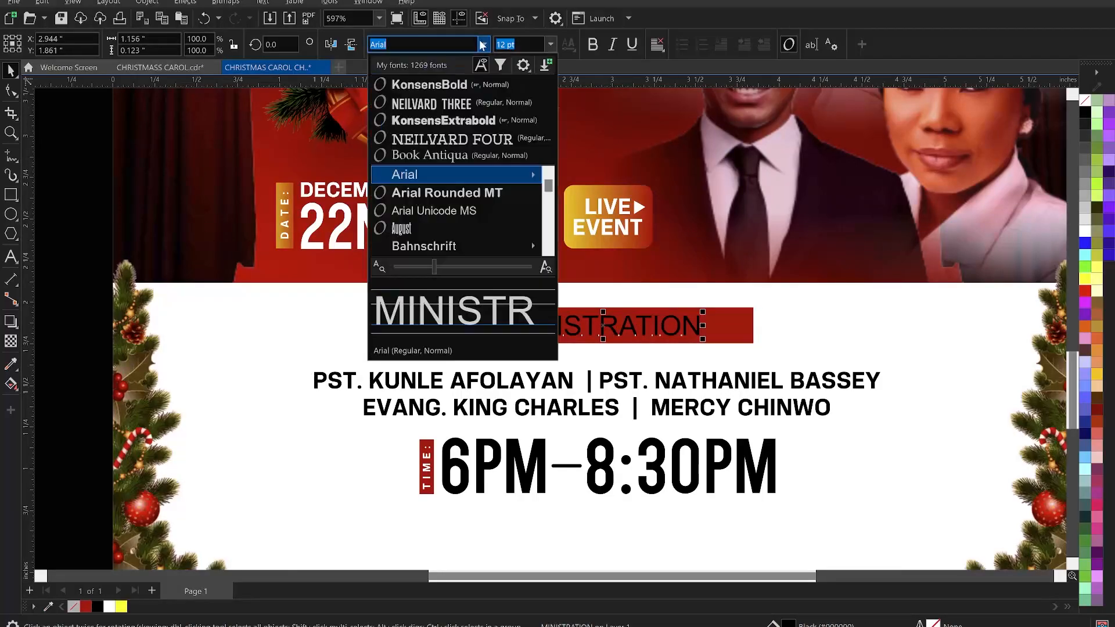
pyautogui.click(456, 87)
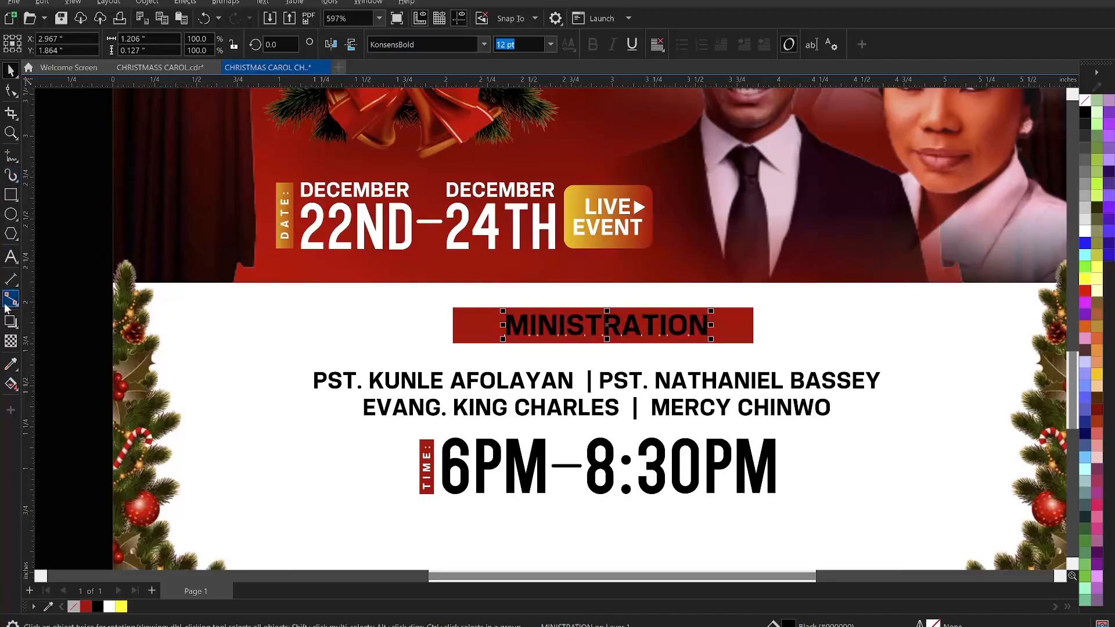
# - Widen the MINISTRATION heading's letter spacing across the banner and make the text white
pyautogui.click(11, 90)
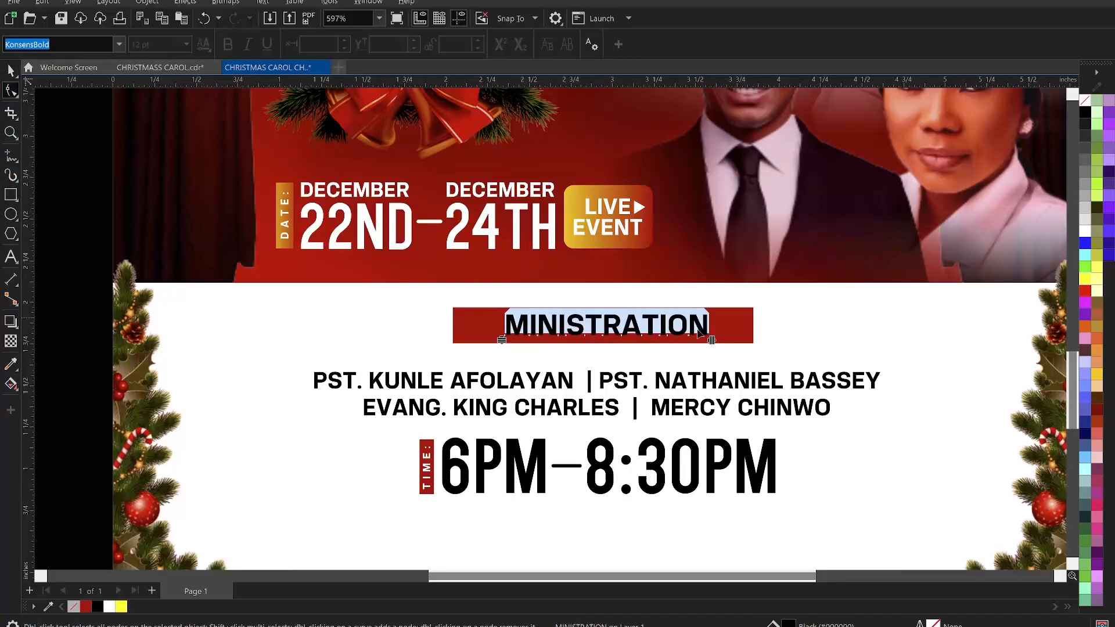
pyautogui.moveTo(733, 348); pyautogui.dragTo(736, 347)
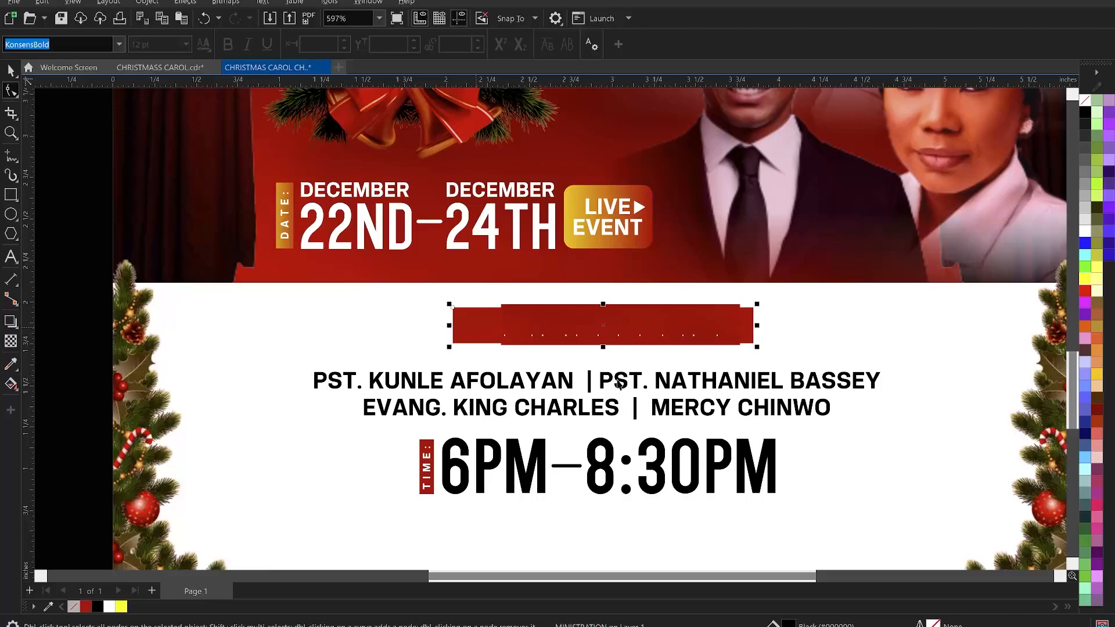
pyautogui.press('space')
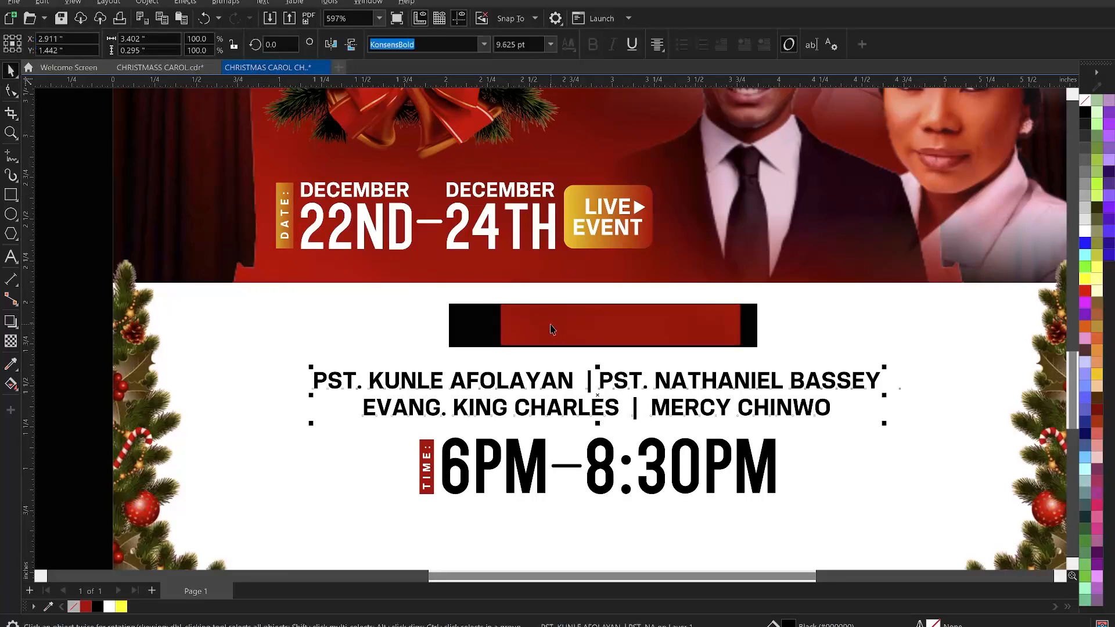
pyautogui.click(551, 329)
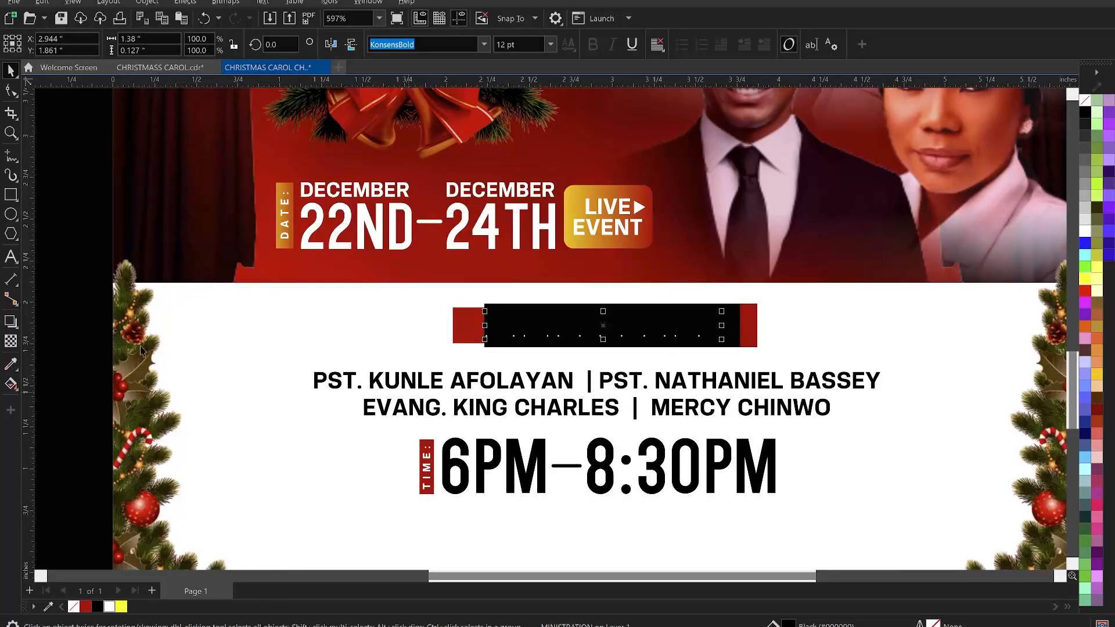
pyautogui.press('z')
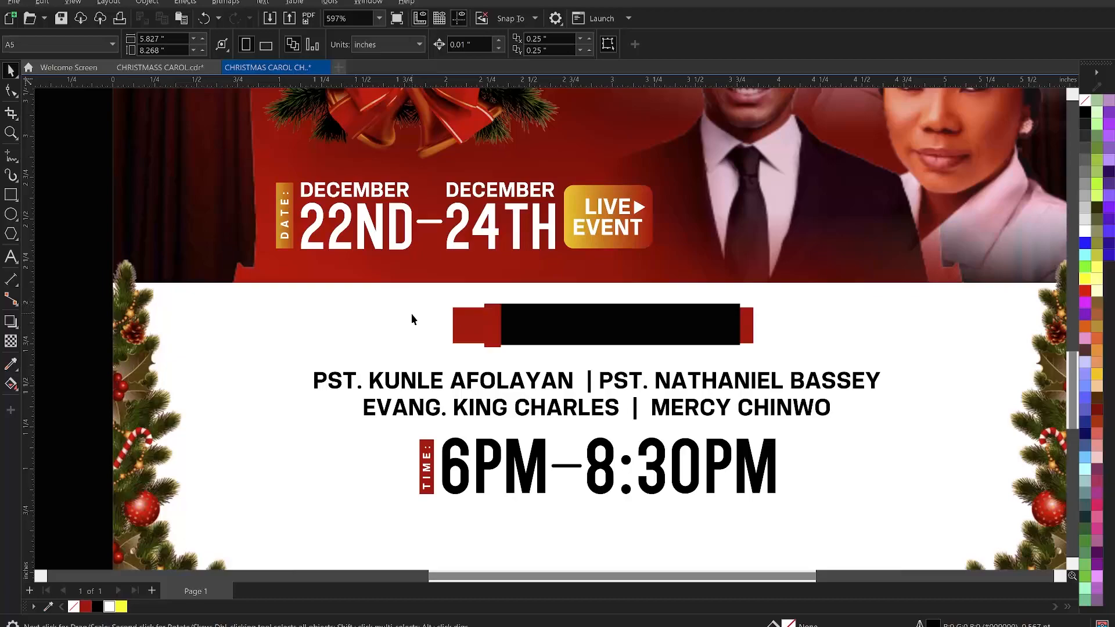
# - Nudge the ministers' names and time group up slightly together
pyautogui.scroll(-3, 447, 309)
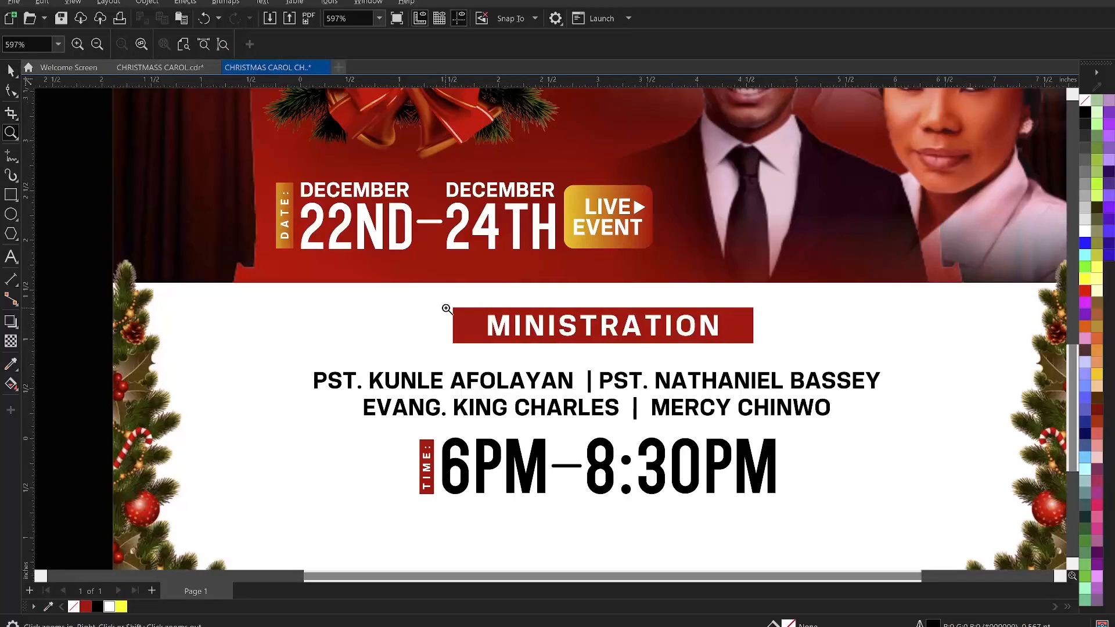
pyautogui.scroll(-1, 612, 340)
pyautogui.press('space')
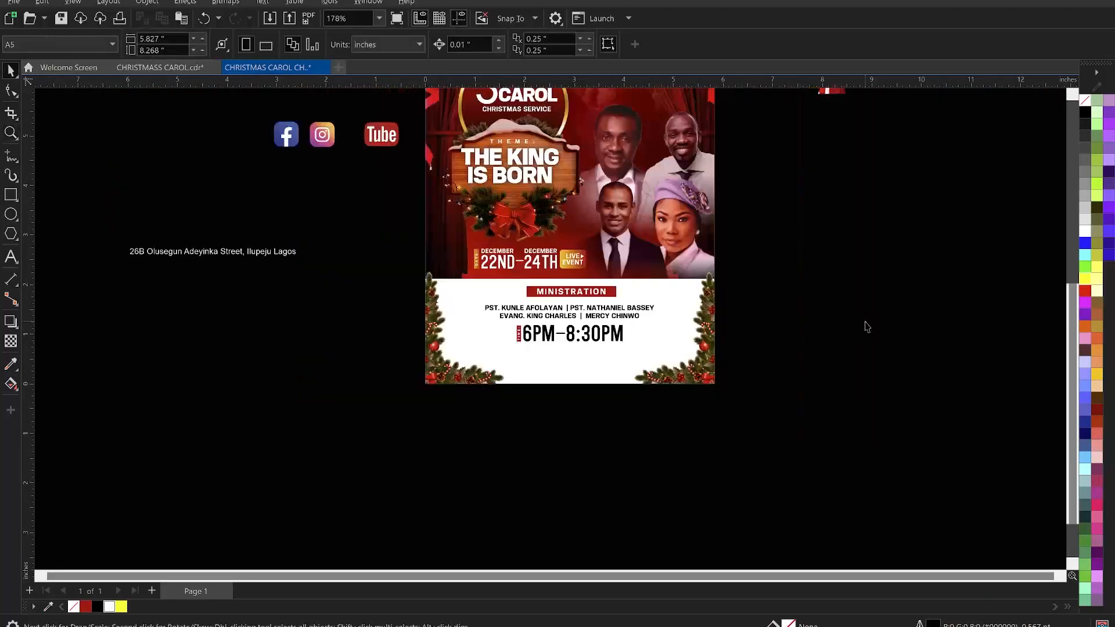
pyautogui.click(627, 312)
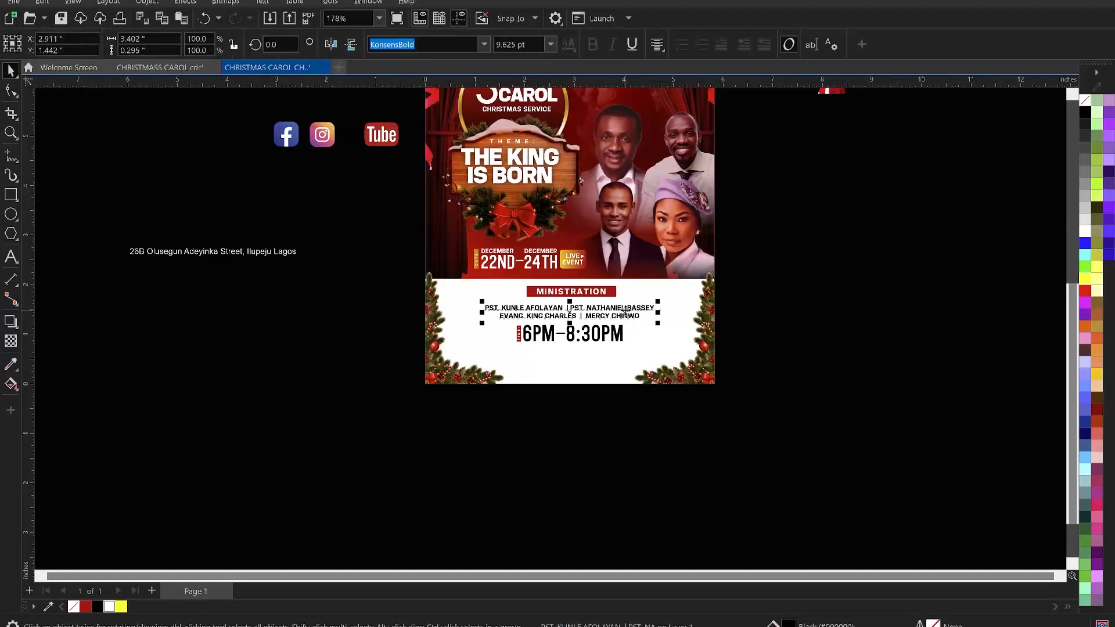
pyautogui.keyDown('shift'); pyautogui.click(616, 335); pyautogui.keyUp('shift')
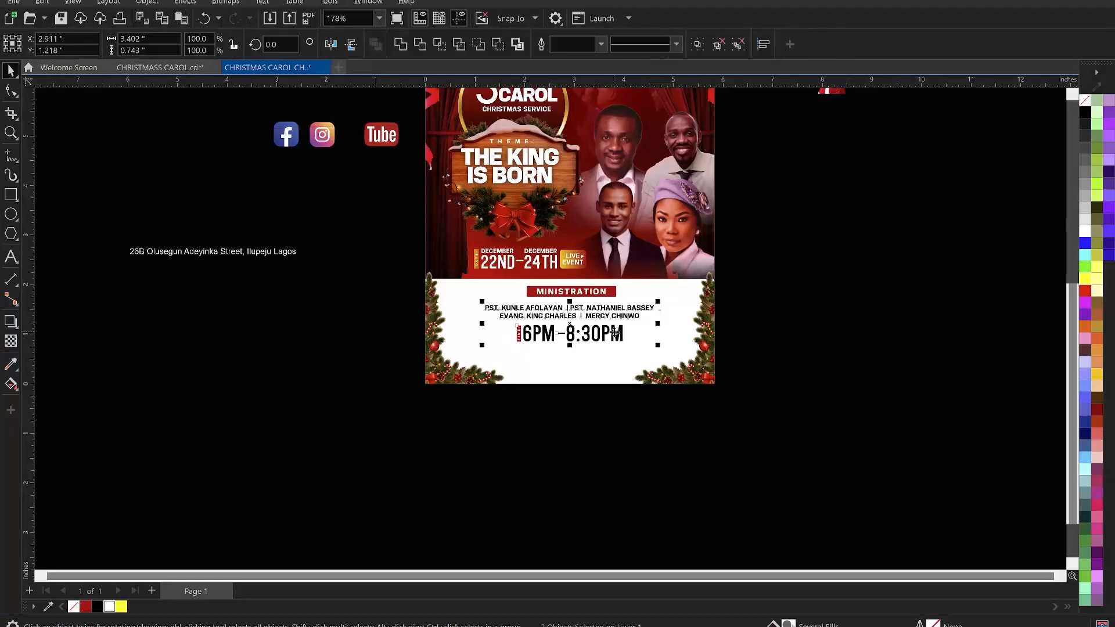
pyautogui.moveTo(615, 333); pyautogui.dragTo(615, 331)
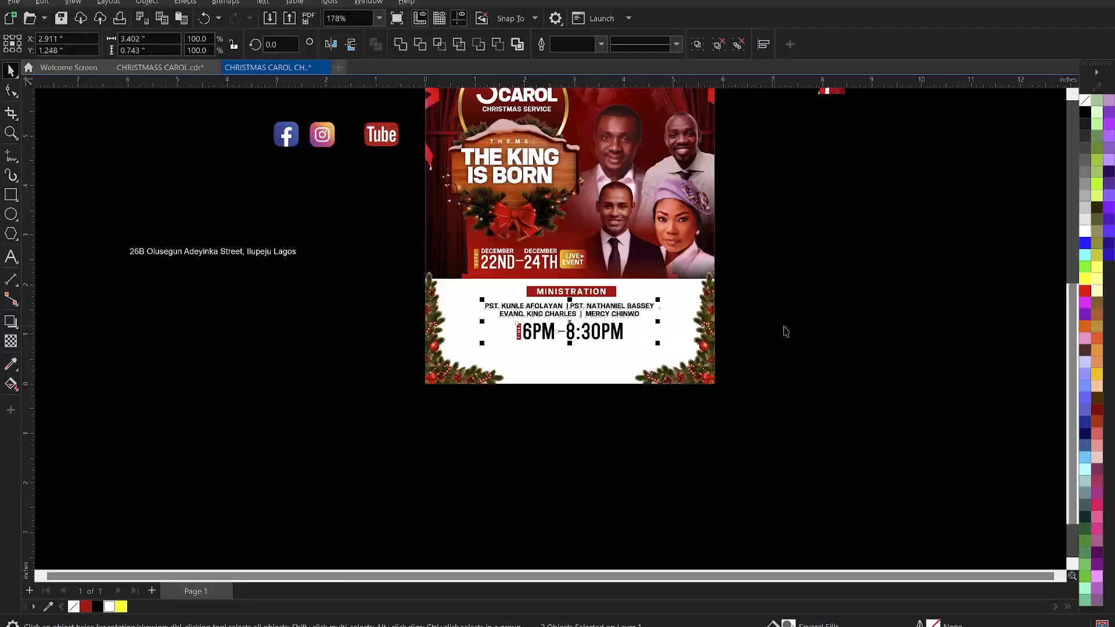
# - Cut the venue address from the text beside the page, delete its empty frame, and paste it below the time
pyautogui.click(308, 257)
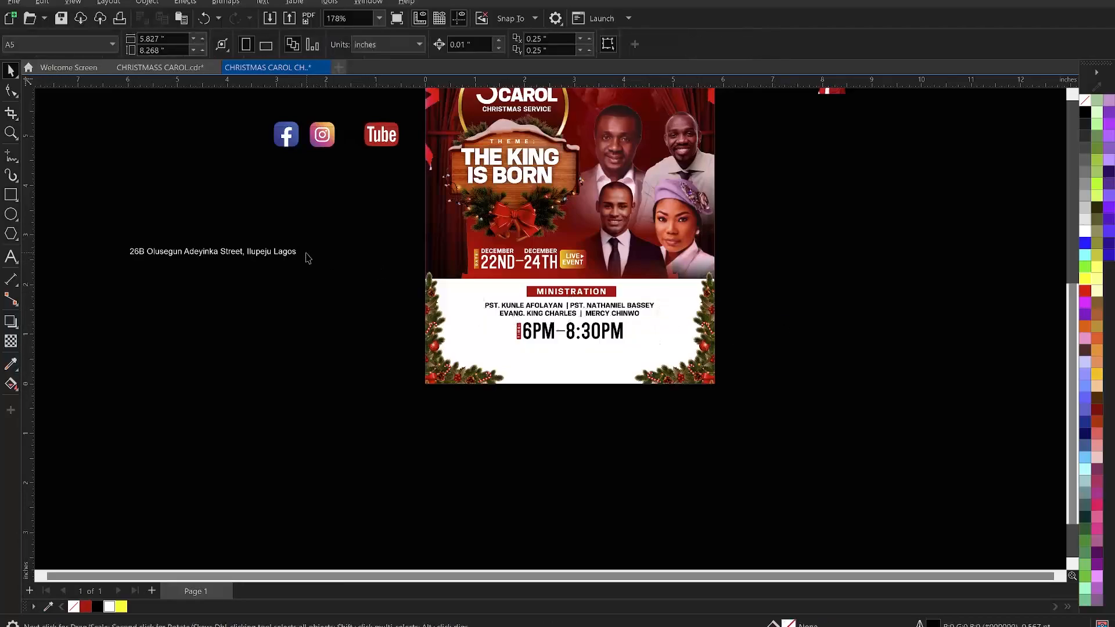
pyautogui.doubleClick(294, 254)
pyautogui.moveTo(318, 252); pyautogui.dragTo(102, 252)
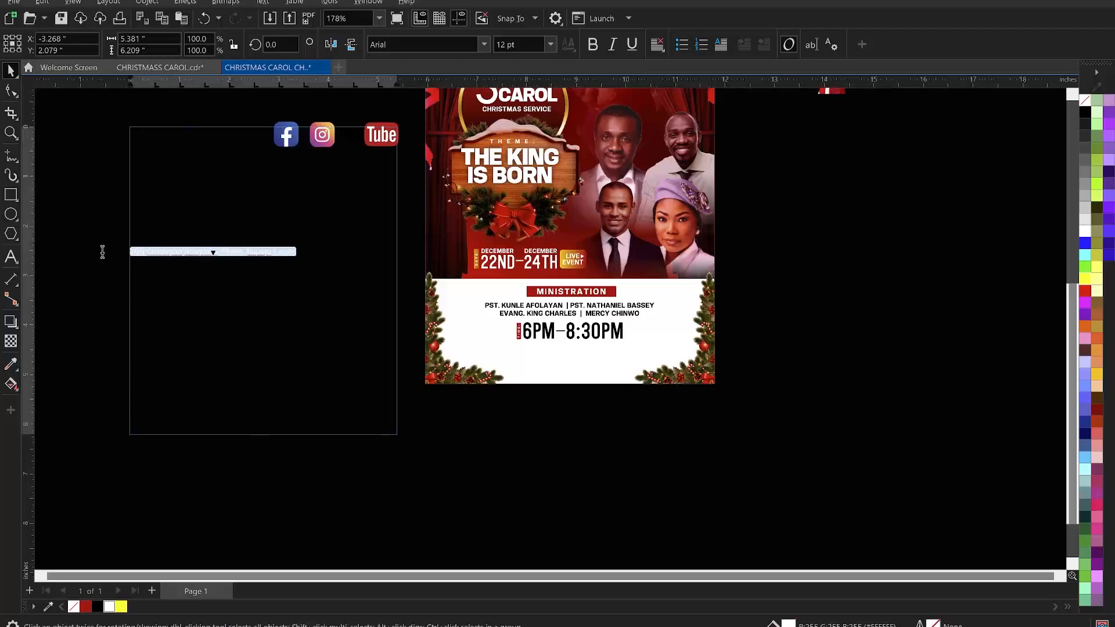
pyautogui.hotkey('ctrl', 'x')
pyautogui.hotkey('ctrl', 'space')
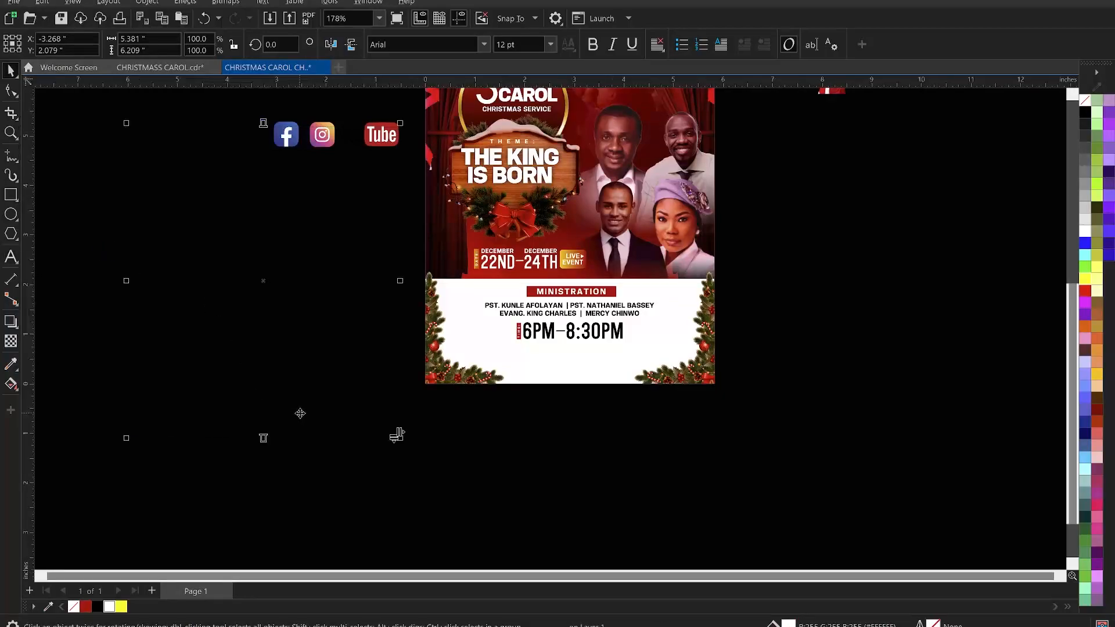
pyautogui.press('Delete')
pyautogui.click(523, 354)
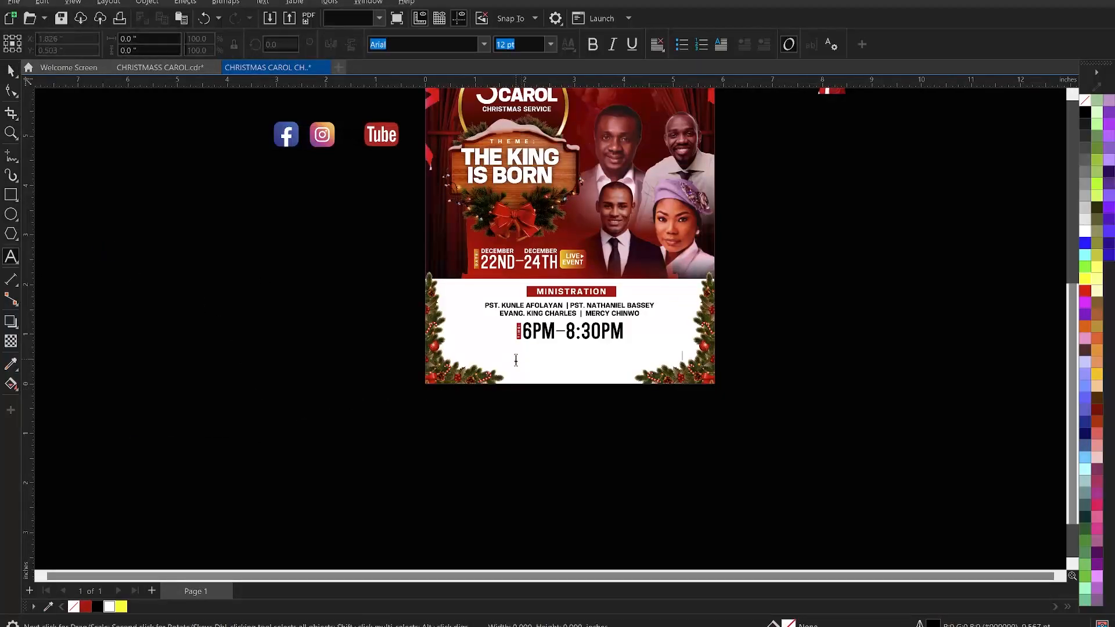
pyautogui.hotkey('ctrl', 'v')
pyautogui.hotkey('ctrl', 'space')
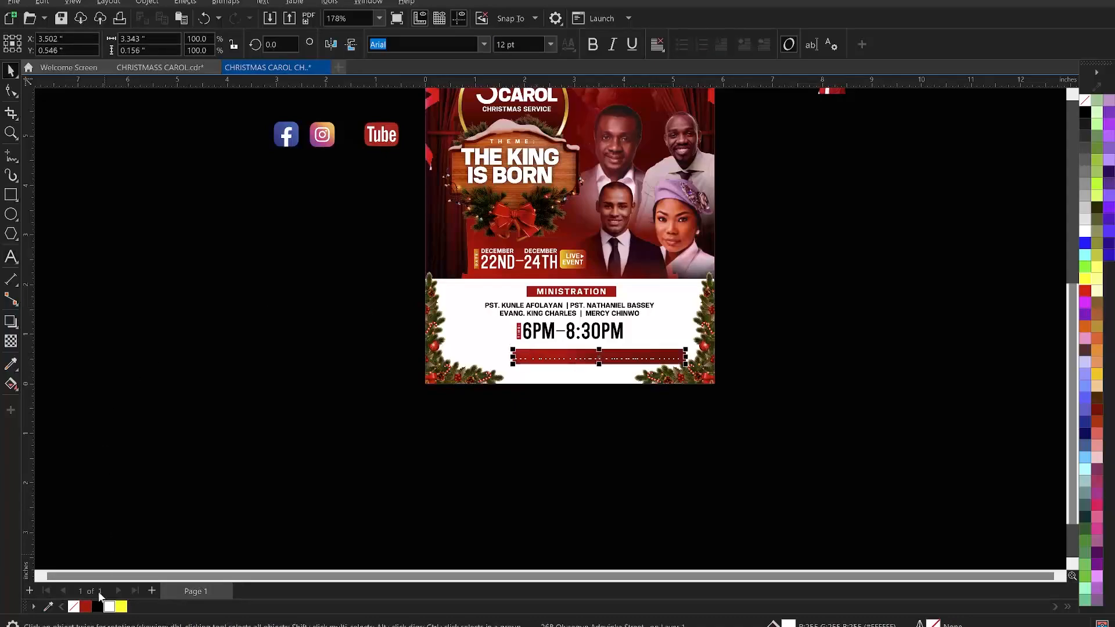
# - Add the prefix "VENUE:" to the start of the address line
pyautogui.click(468, 439)
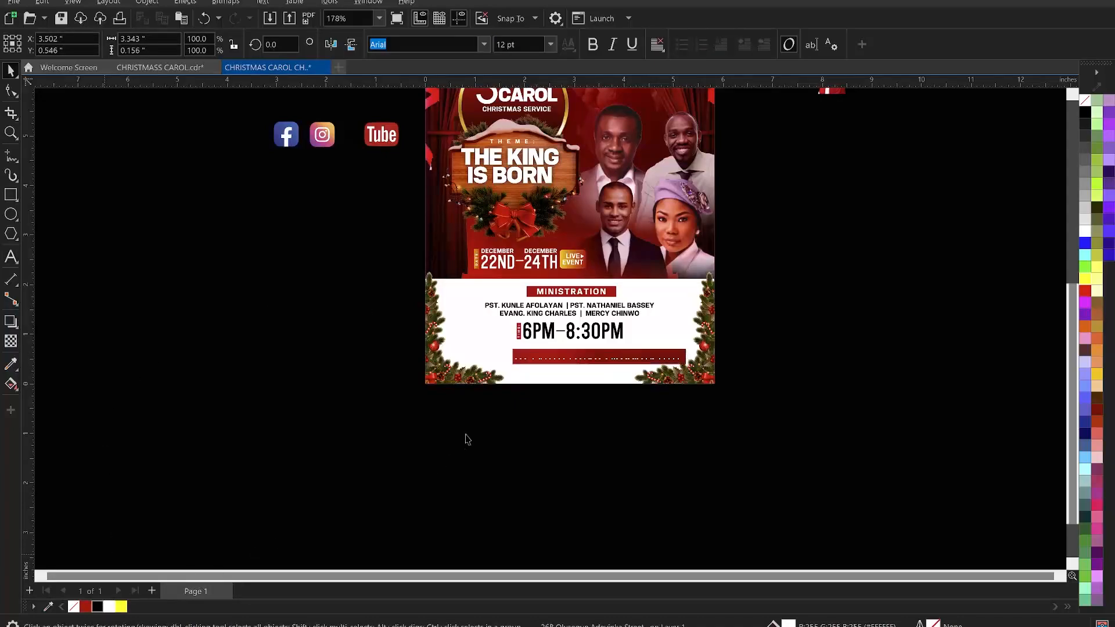
pyautogui.doubleClick(524, 356)
pyautogui.click(533, 352)
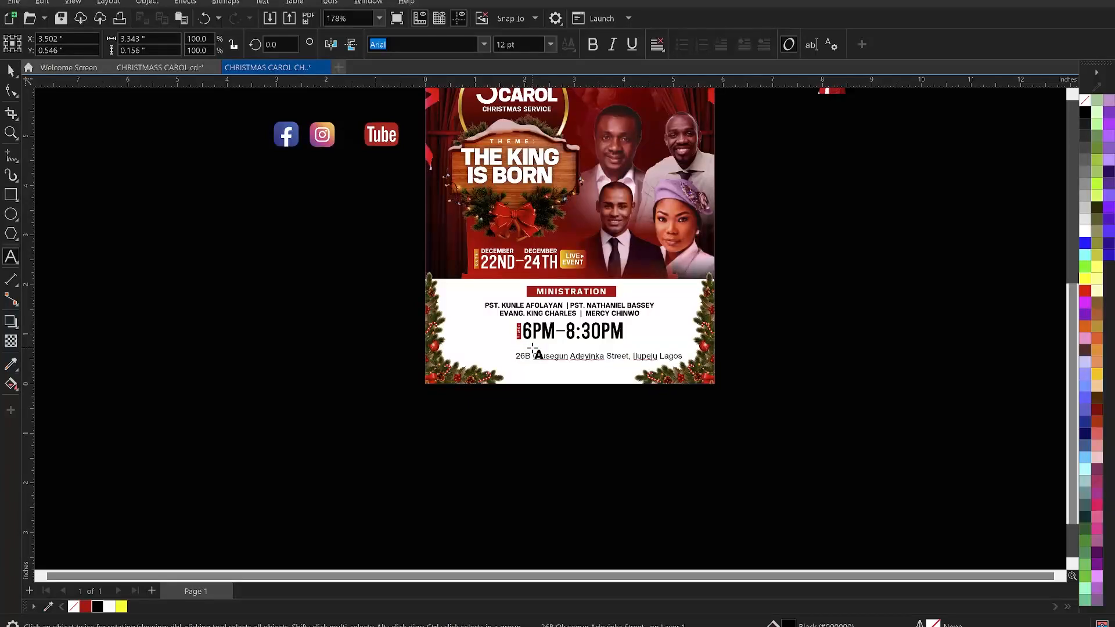
pyautogui.write('VENUE')
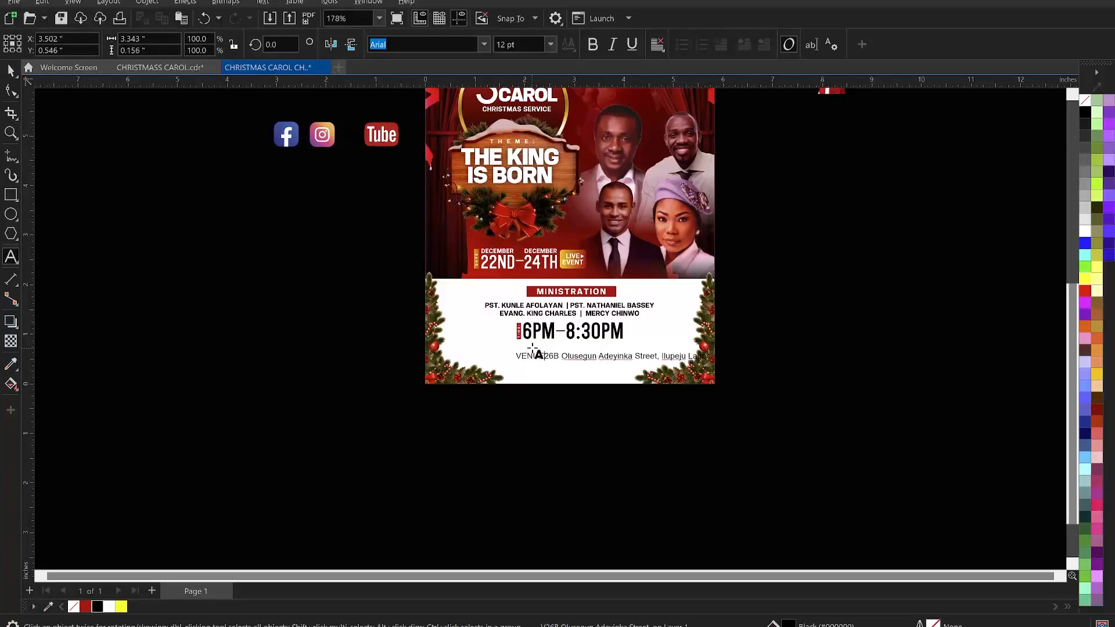
pyautogui.write(':')
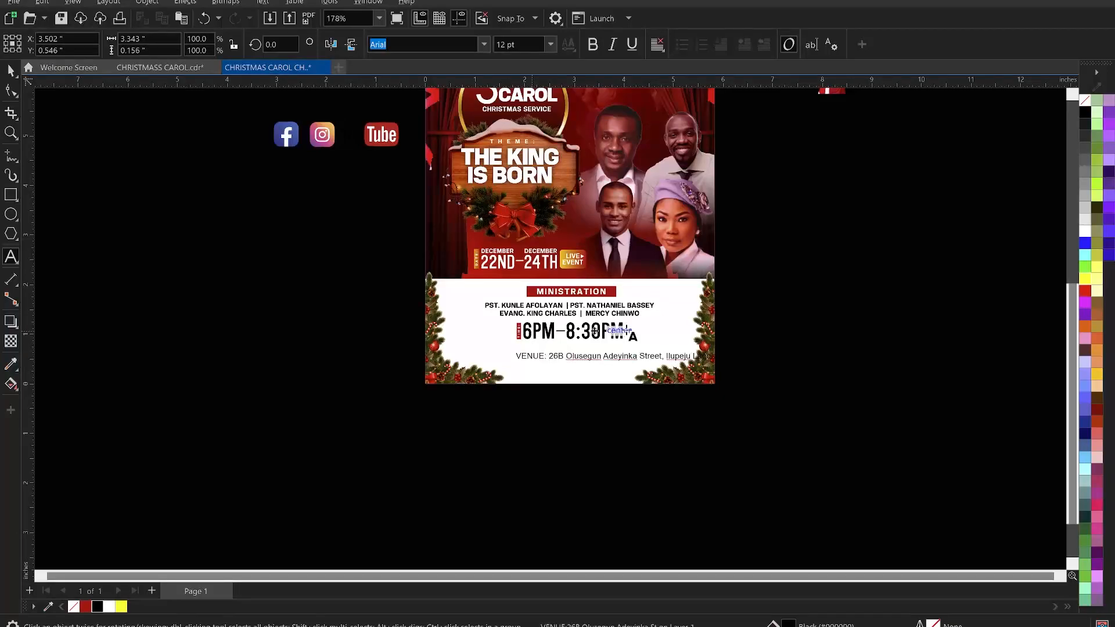
# - Set the venue line's font to KonsensBold and change its text to uppercase
pyautogui.hotkey('ctrl', 'space')
pyautogui.click(484, 45)
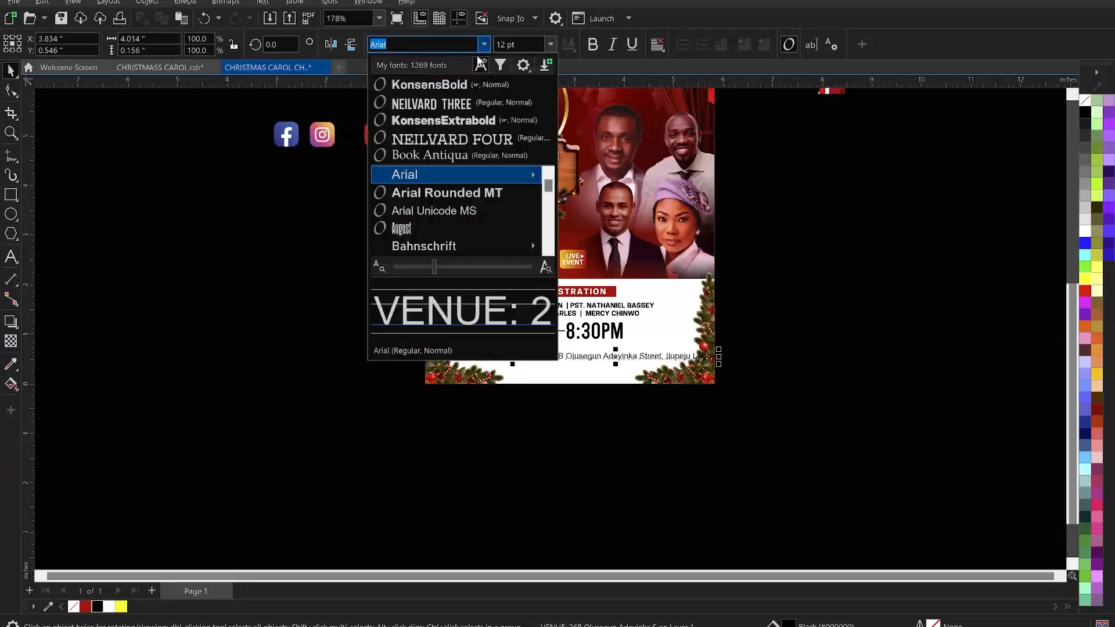
pyautogui.click(430, 84)
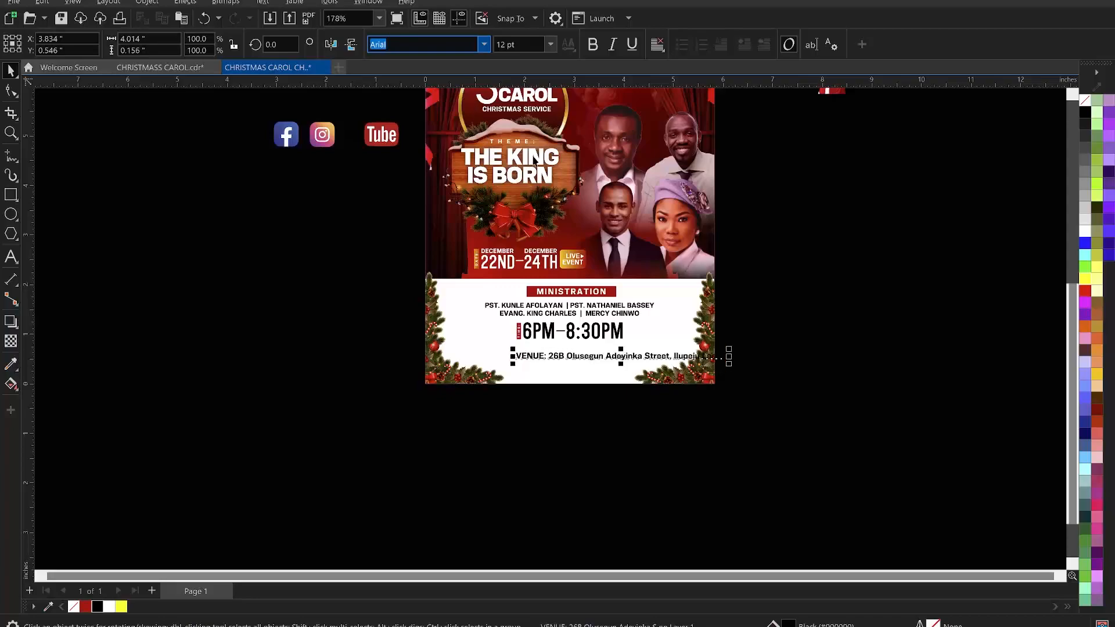
pyautogui.doubleClick(587, 355)
pyautogui.rightClick(588, 356)
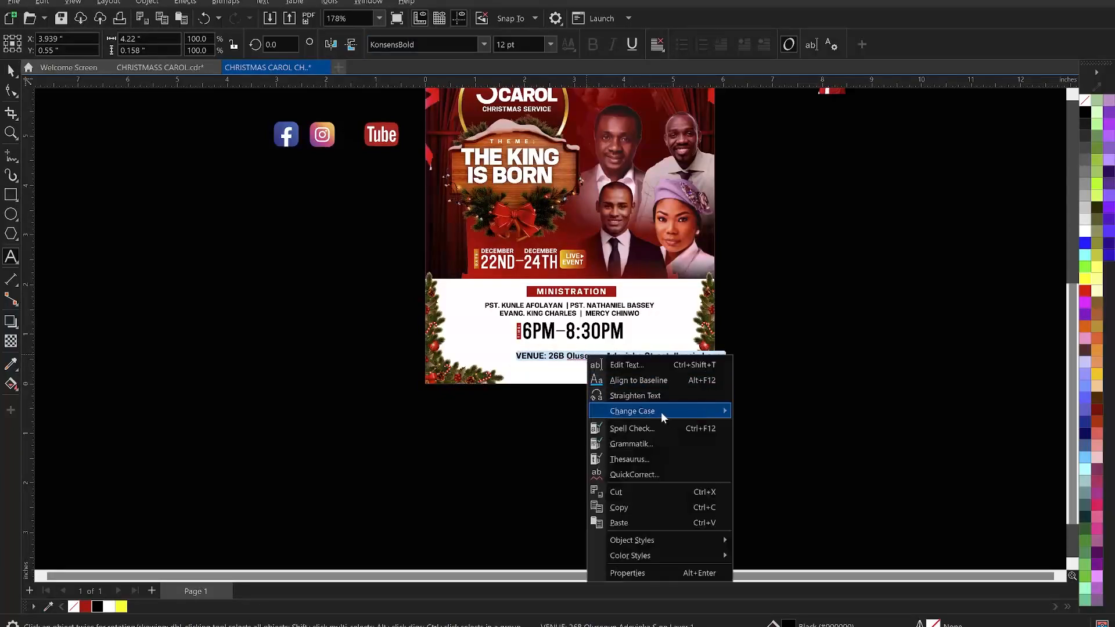
pyautogui.moveTo(665, 413)
pyautogui.click(798, 453)
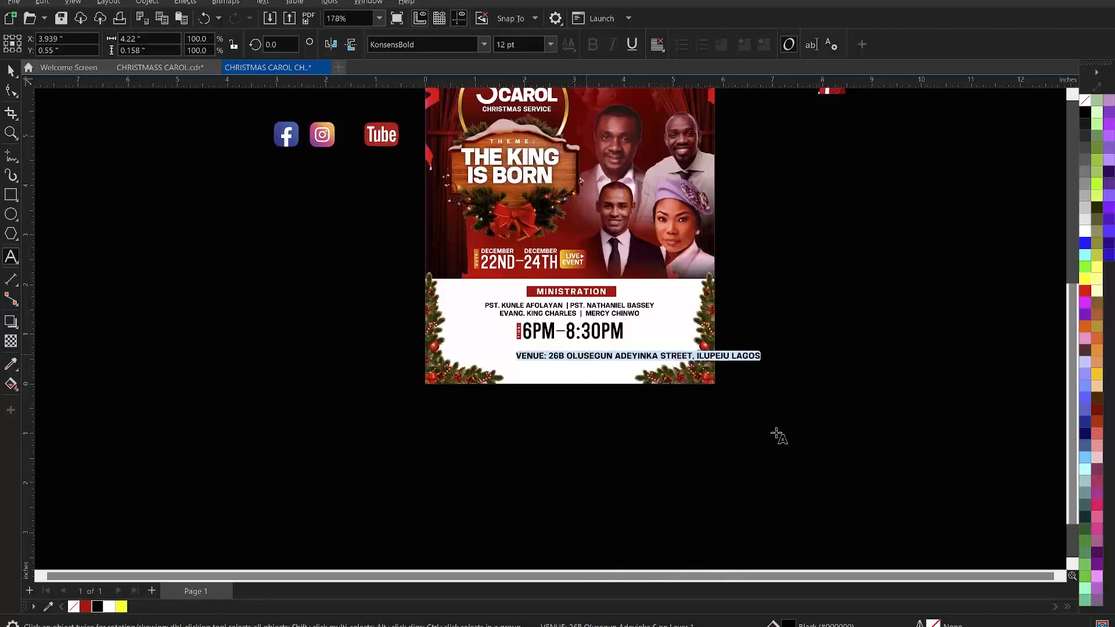
# - Shrink the venue line to fit the panel and colour the word "VENUE:" red
pyautogui.click(8, 71)
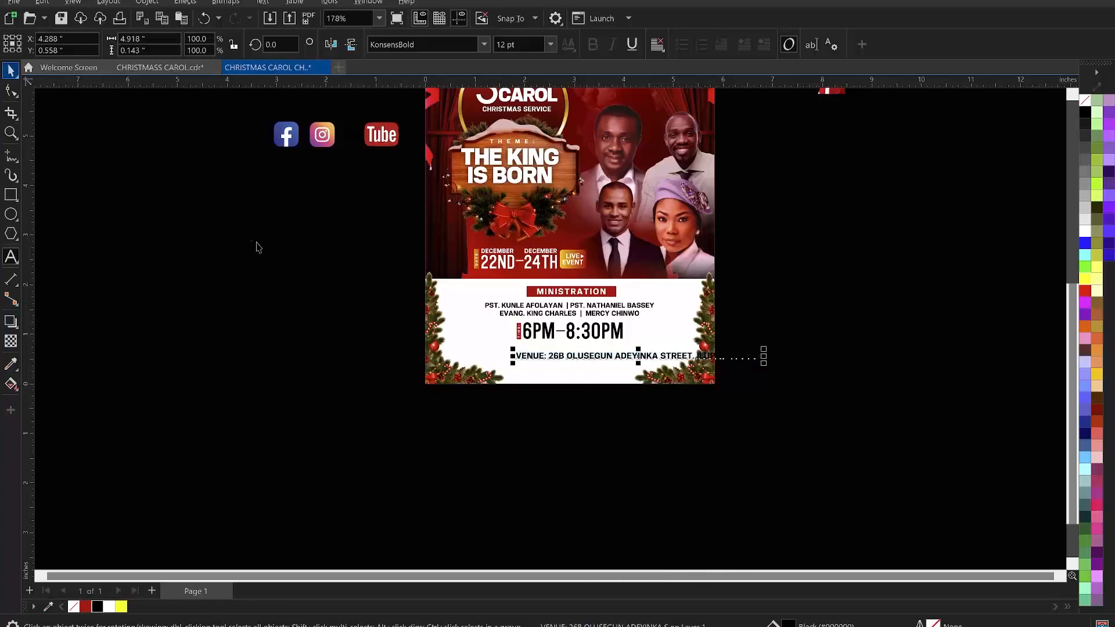
pyautogui.click(525, 43)
pyautogui.press('Return')
pyautogui.moveTo(633, 349); pyautogui.dragTo(613, 353)
pyautogui.press('F8')
pyautogui.moveTo(516, 348); pyautogui.dragTo(461, 356)
pyautogui.click(85, 606)
# - Try to select the lower panel's text objects and nudge them down
pyautogui.hotkey('ctrl', 'space')
pyautogui.click(332, 277)
pyautogui.moveTo(356, 259); pyautogui.dragTo(687, 356)
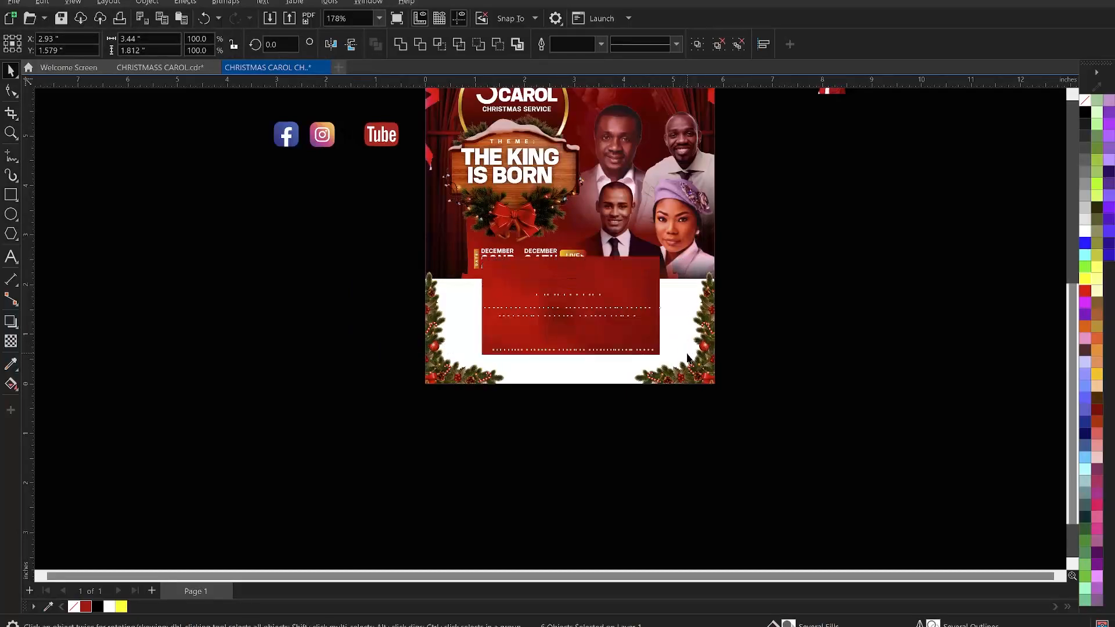
pyautogui.press('Down')
pyautogui.click(723, 352)
pyautogui.hotkey('ctrl', 'z')
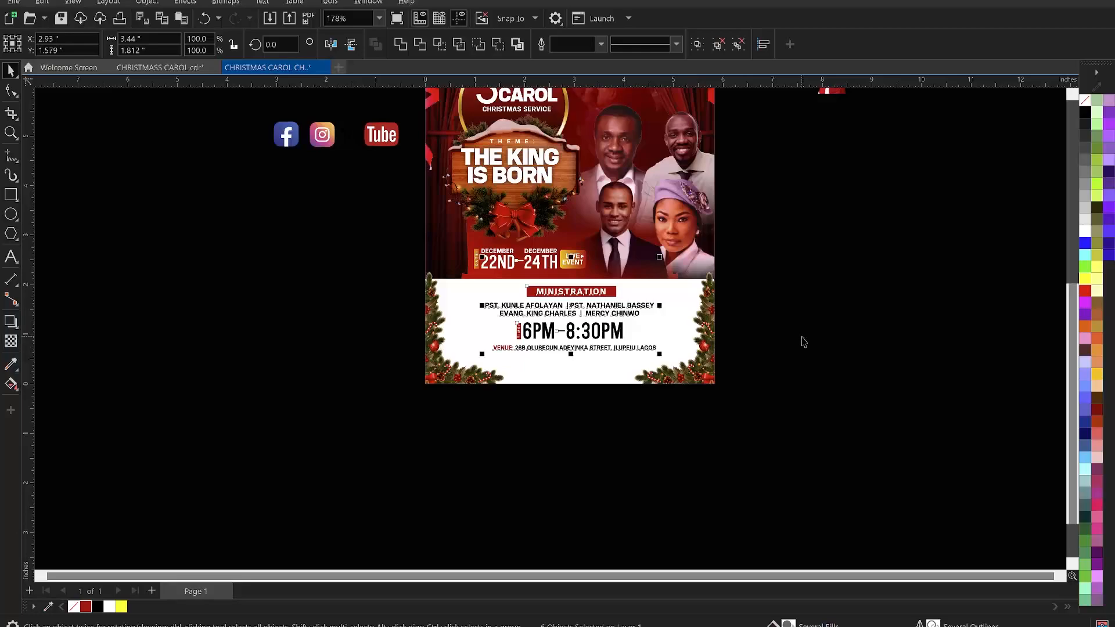
# - Nudge the ministration heading, names, time and venue group down slightly
pyautogui.click(802, 366)
pyautogui.moveTo(792, 376); pyautogui.dragTo(460, 289)
pyautogui.press('Down')
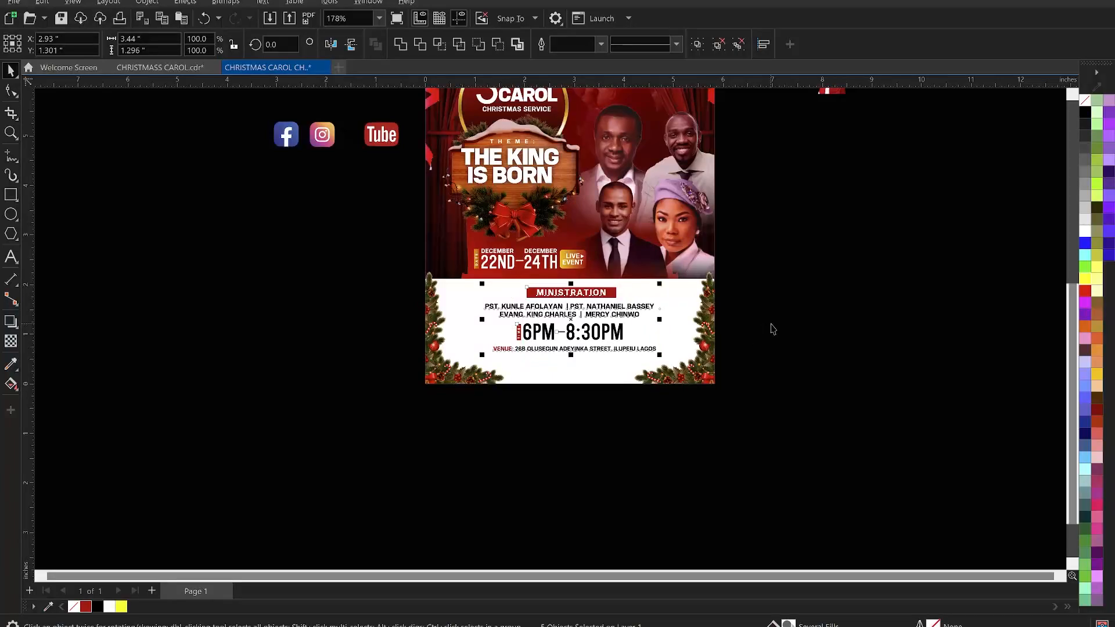
pyautogui.click(789, 323)
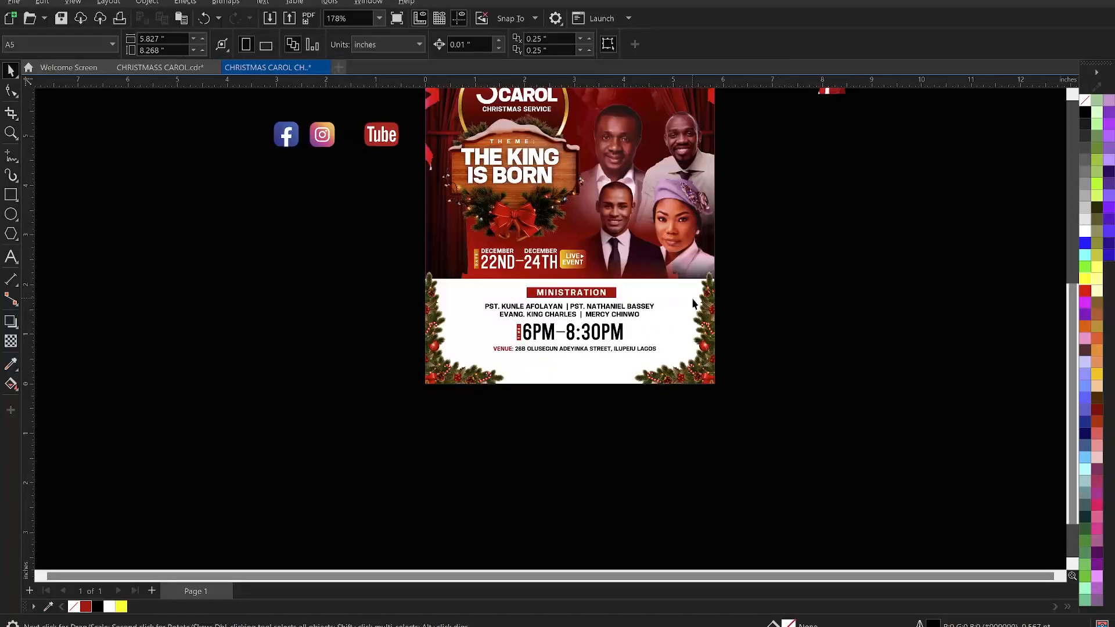
# - Centre the time line horizontally on the page
pyautogui.click(604, 329)
pyautogui.keyDown('shift'); pyautogui.click(664, 327); pyautogui.keyUp('shift')
pyautogui.press('c')
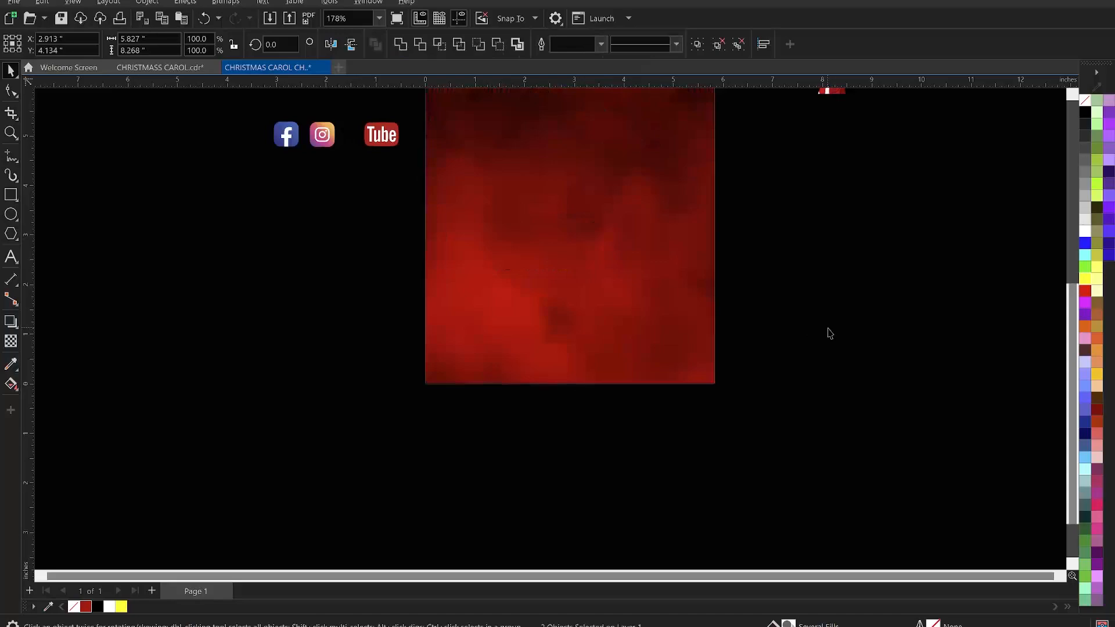
pyautogui.click(817, 387)
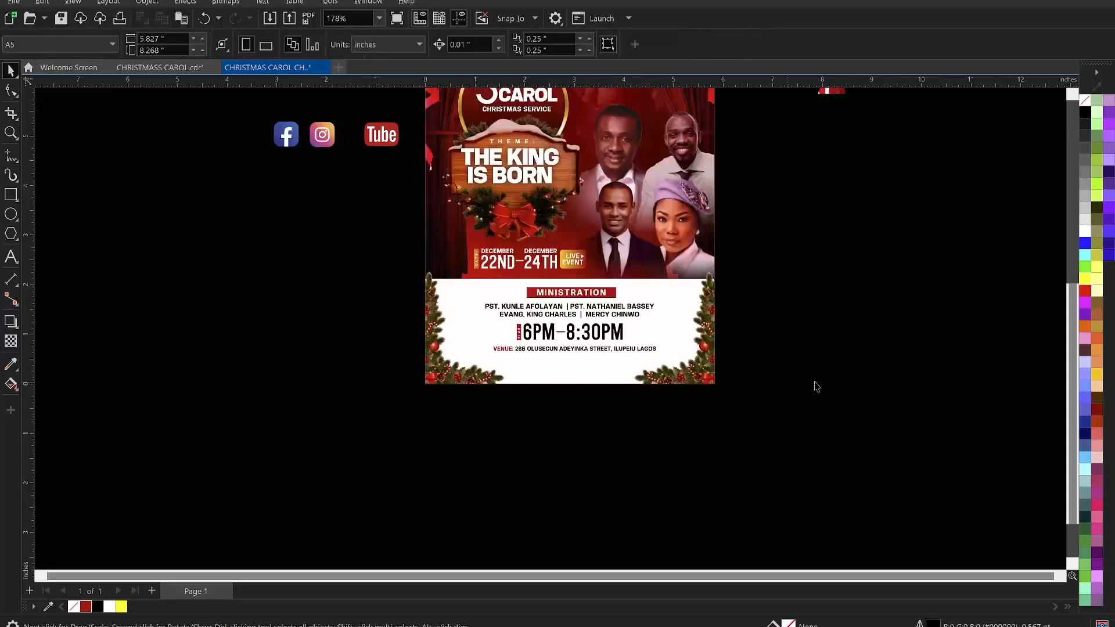
# - Move the Facebook, Instagram and YouTube icons onto the panel below the venue line
pyautogui.click(385, 141)
pyautogui.moveTo(400, 155); pyautogui.dragTo(627, 381)
pyautogui.click(657, 372)
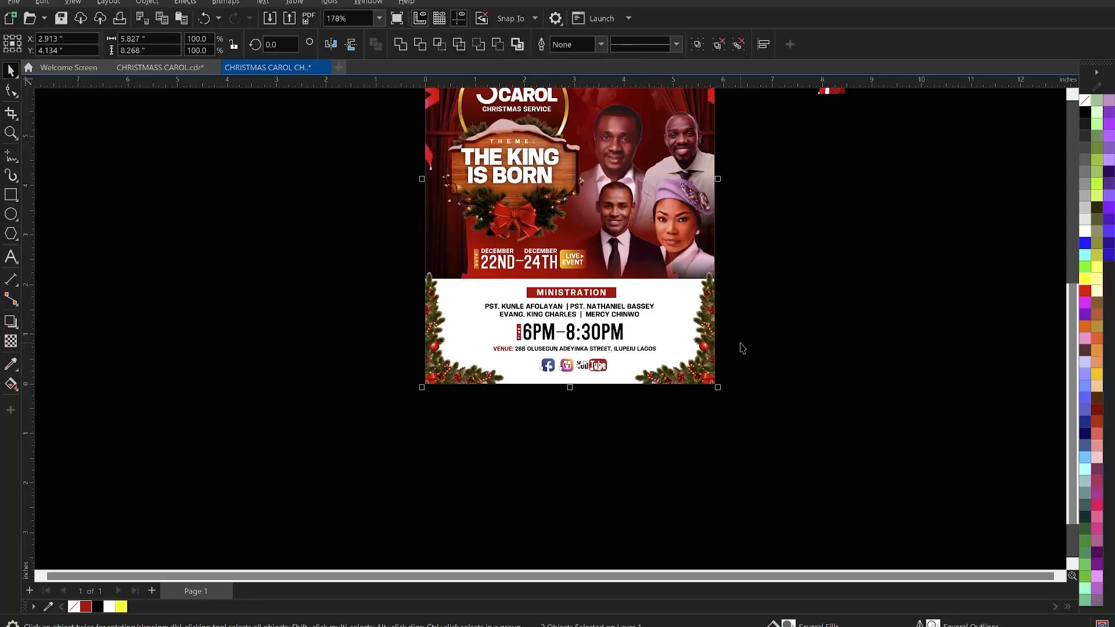
pyautogui.click(758, 344)
pyautogui.scroll(-2, 587, 381)
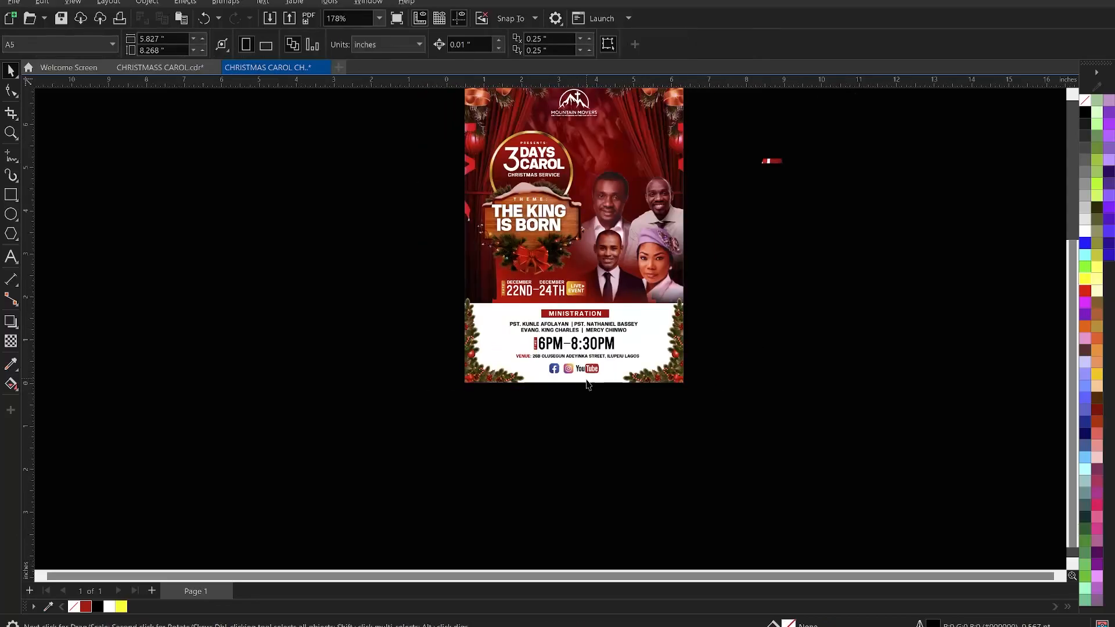
# - Crop the Santa image beside the page with the Shape tool
pyautogui.press('z')
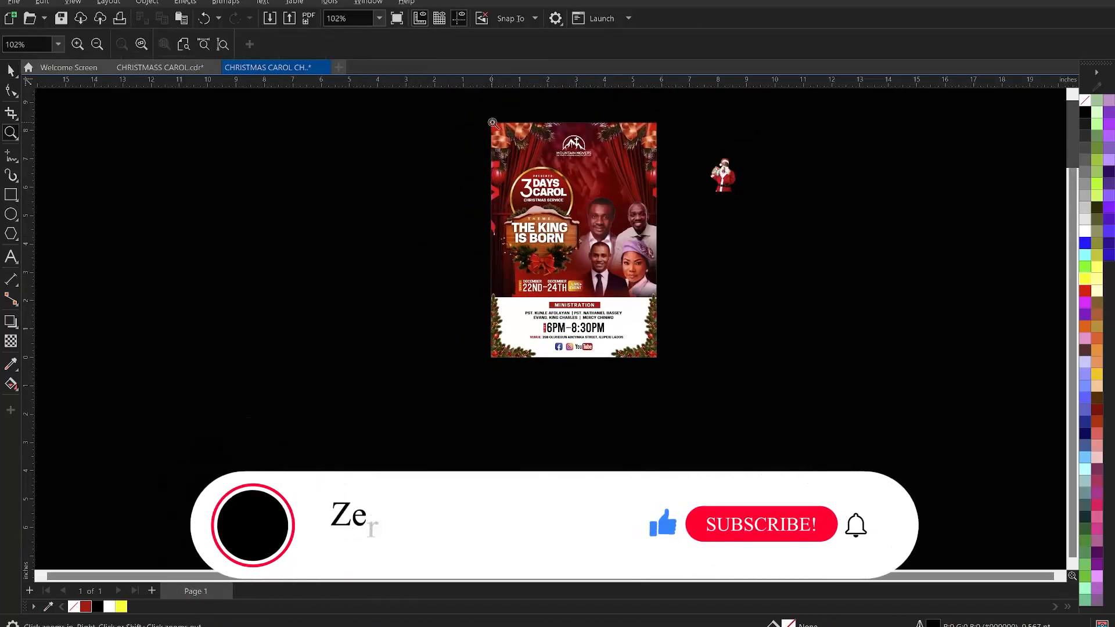
pyautogui.moveTo(477, 113); pyautogui.dragTo(671, 377)
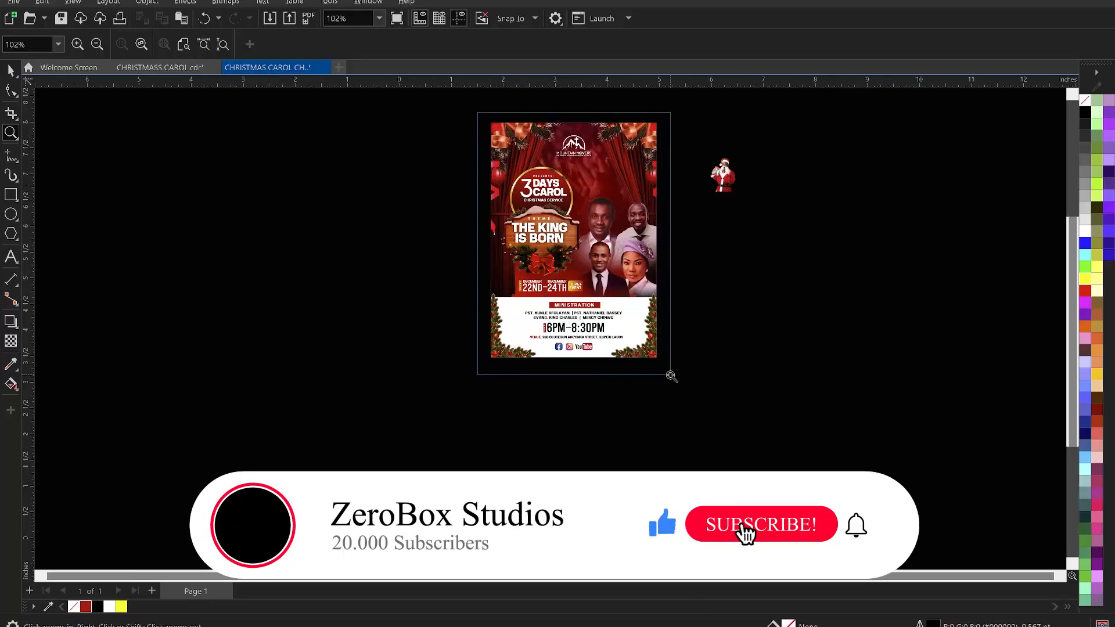
pyautogui.press('space')
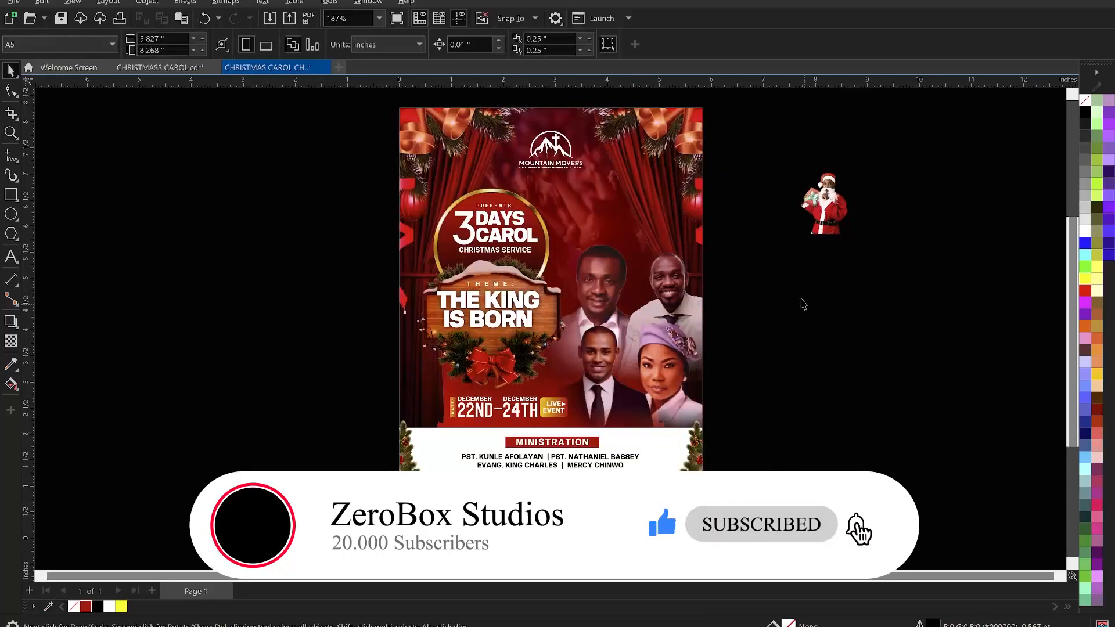
pyautogui.click(825, 207)
pyautogui.click(11, 90)
pyautogui.moveTo(782, 251)
pyautogui.mouseDown()
pyautogui.moveTo(768, 237)
pyautogui.moveTo(796, 238)
pyautogui.mouseUp()
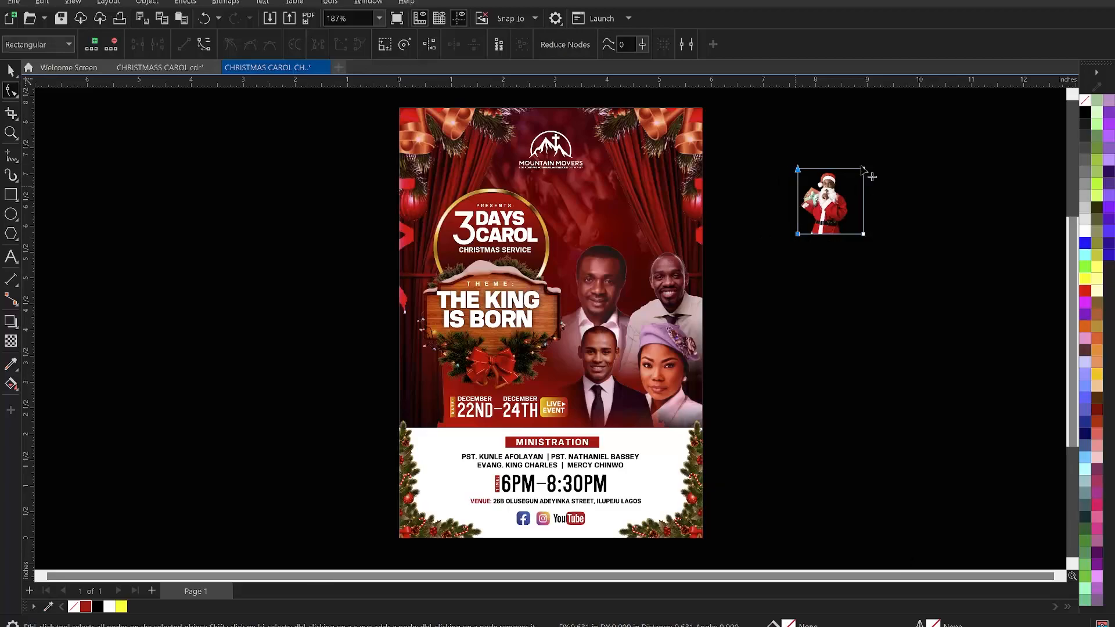
pyautogui.moveTo(855, 143); pyautogui.dragTo(853, 238)
# - Enlarge the Santa image and place it at the flyer's upper right above the guest ministers
pyautogui.click(822, 217)
pyautogui.moveTo(856, 239); pyautogui.dragTo(898, 300)
pyautogui.moveTo(813, 215); pyautogui.dragTo(654, 210)
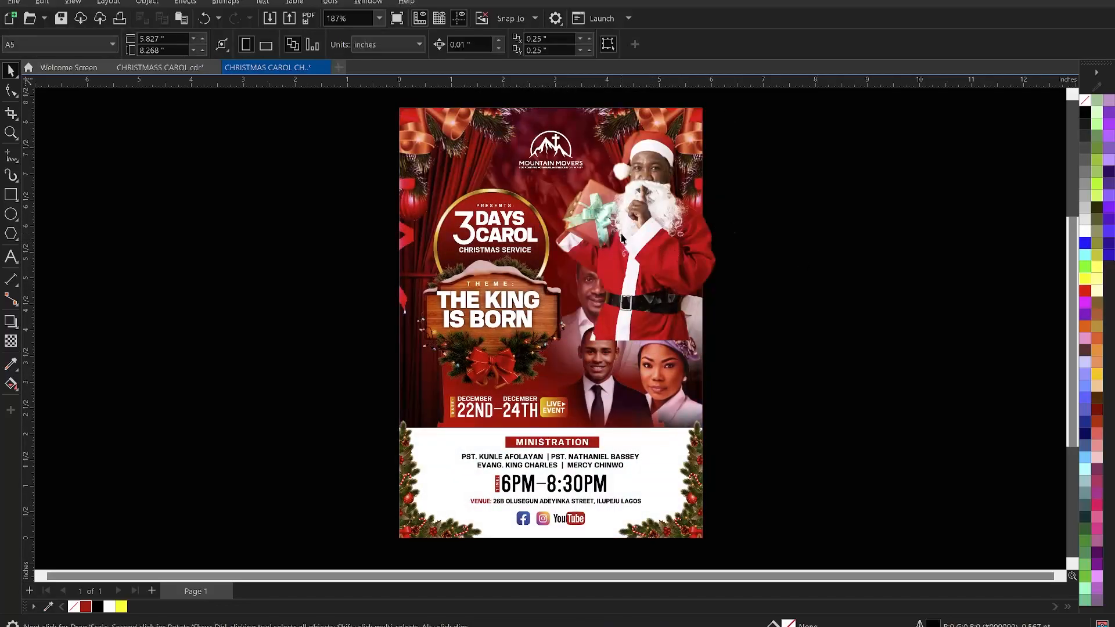
# - Apply a top-to-bottom fountain transparency so the Santa image fades out over the ministers
pyautogui.click(11, 344)
pyautogui.moveTo(638, 249); pyautogui.dragTo(639, 308)
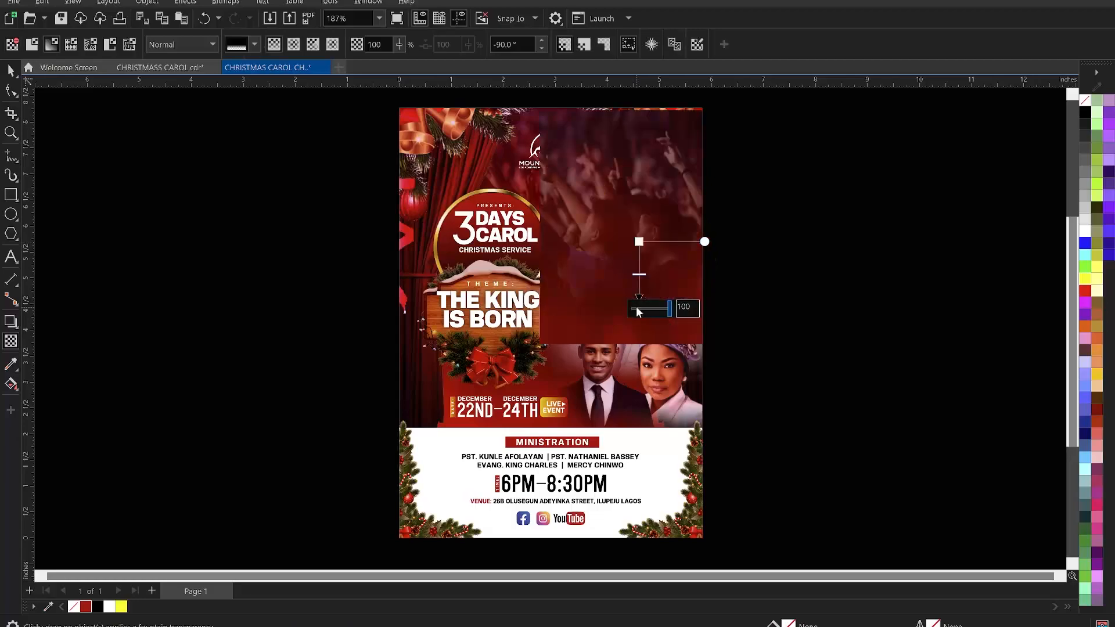
pyautogui.moveTo(639, 242); pyautogui.dragTo(640, 230)
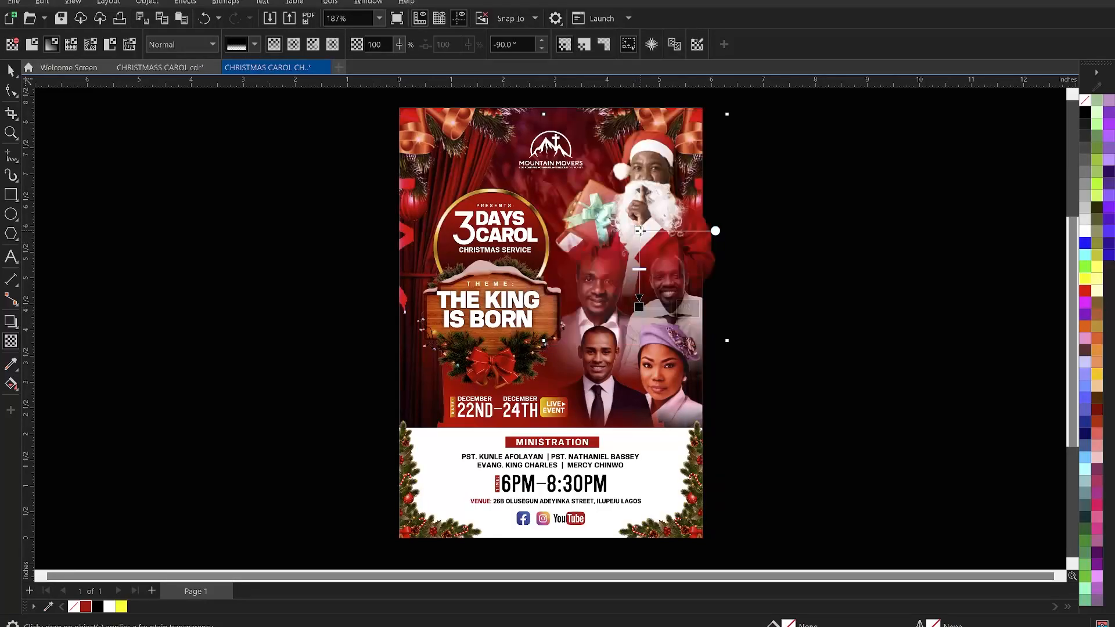
pyautogui.moveTo(640, 230); pyautogui.dragTo(639, 225)
pyautogui.press('space')
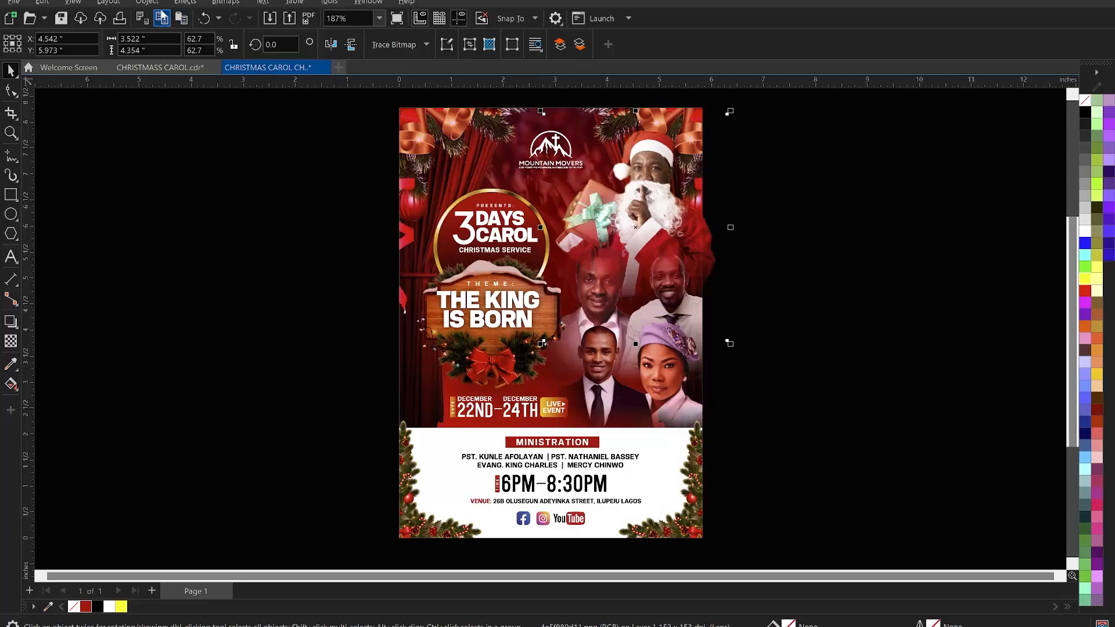
# - Apply Color Balance to the Santa image with Cyan–Red at 32, Yellow–Blue at -42, and Magenta–Green lowered
pyautogui.click(185, 3)
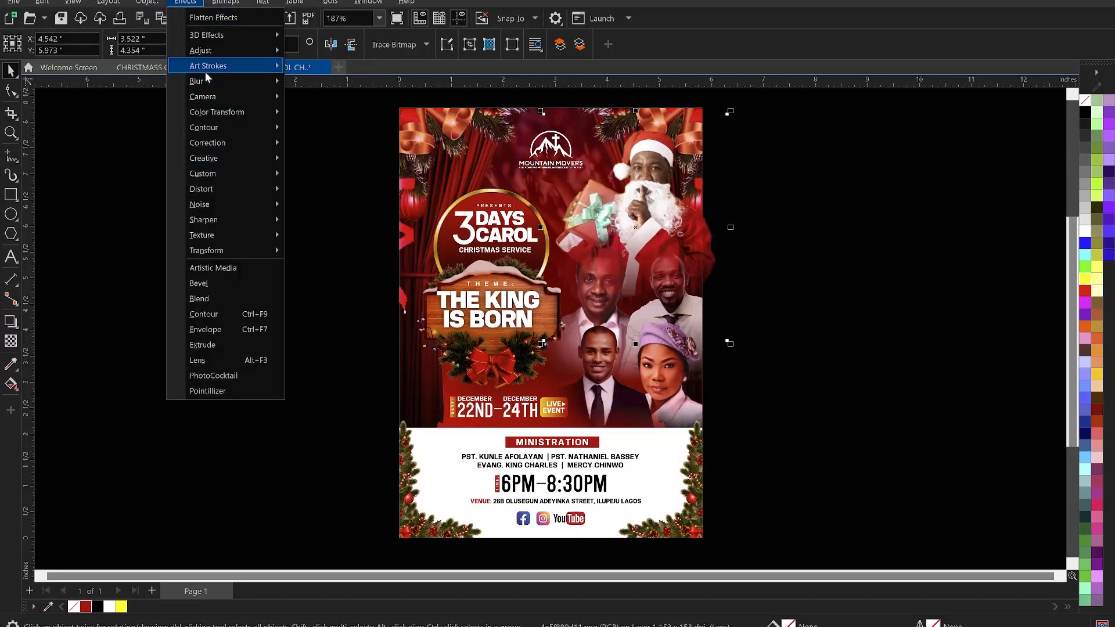
pyautogui.moveTo(220, 50)
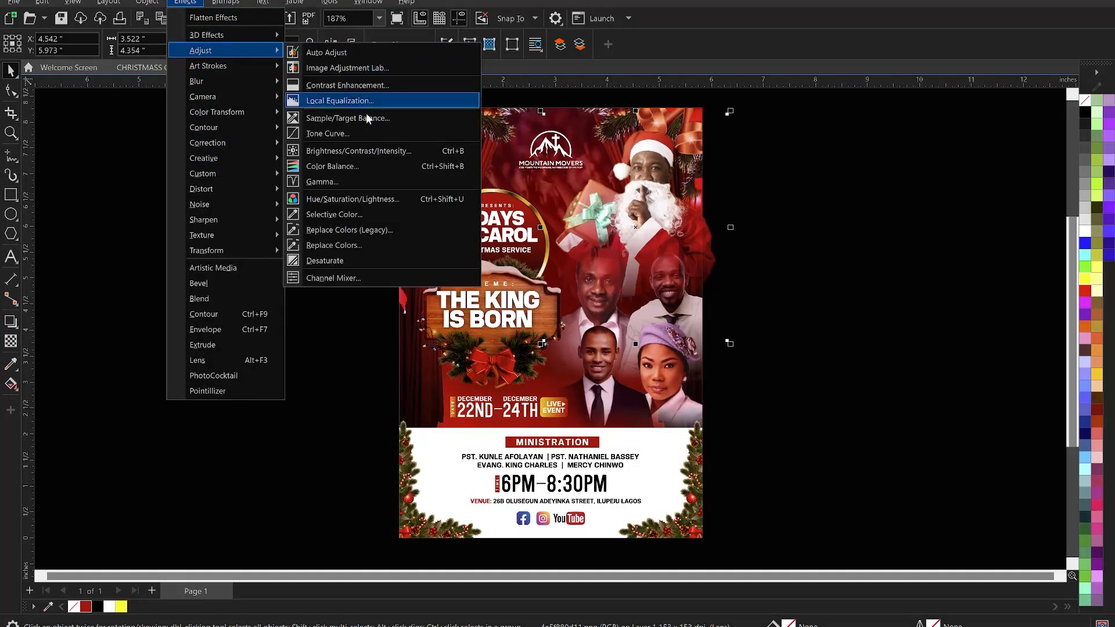
pyautogui.click(339, 170)
pyautogui.moveTo(562, 189); pyautogui.dragTo(924, 190)
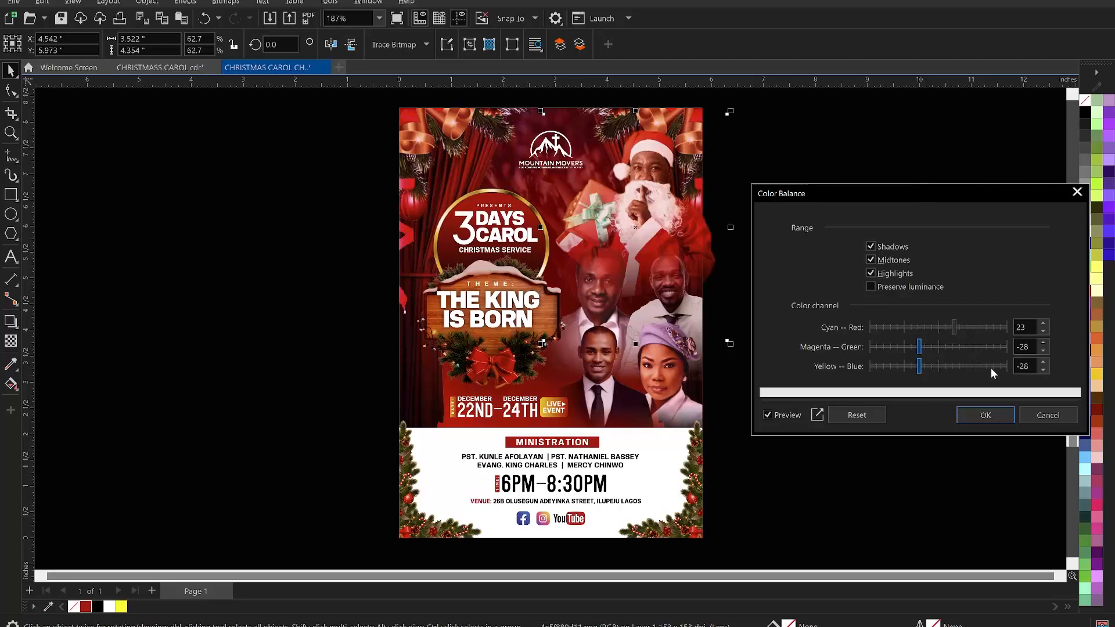
pyautogui.click(961, 326)
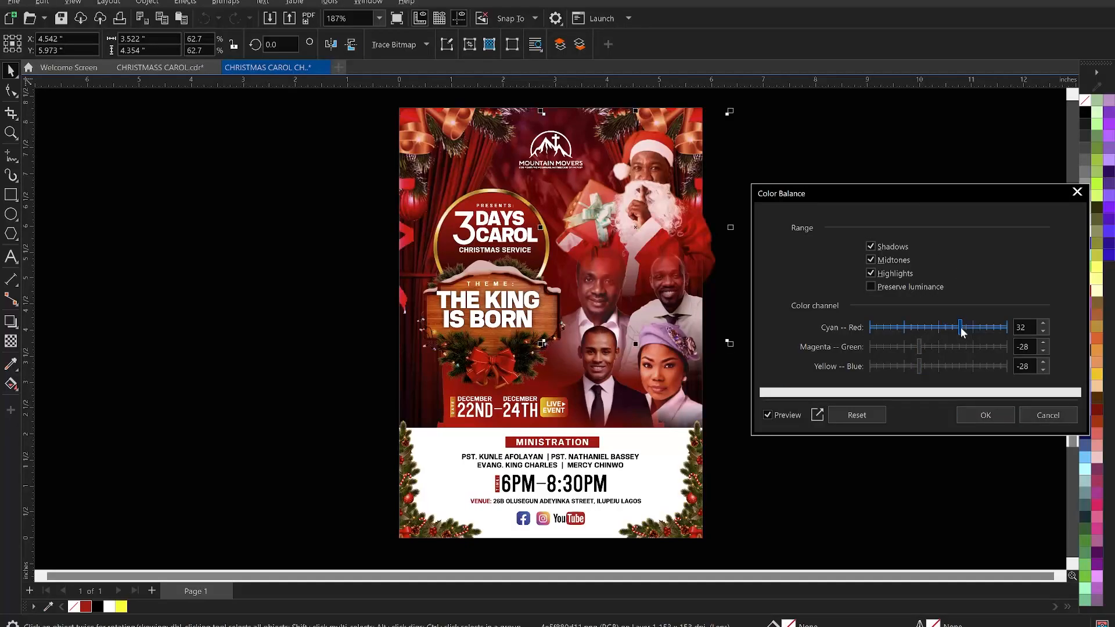
pyautogui.click(912, 347)
pyautogui.click(910, 366)
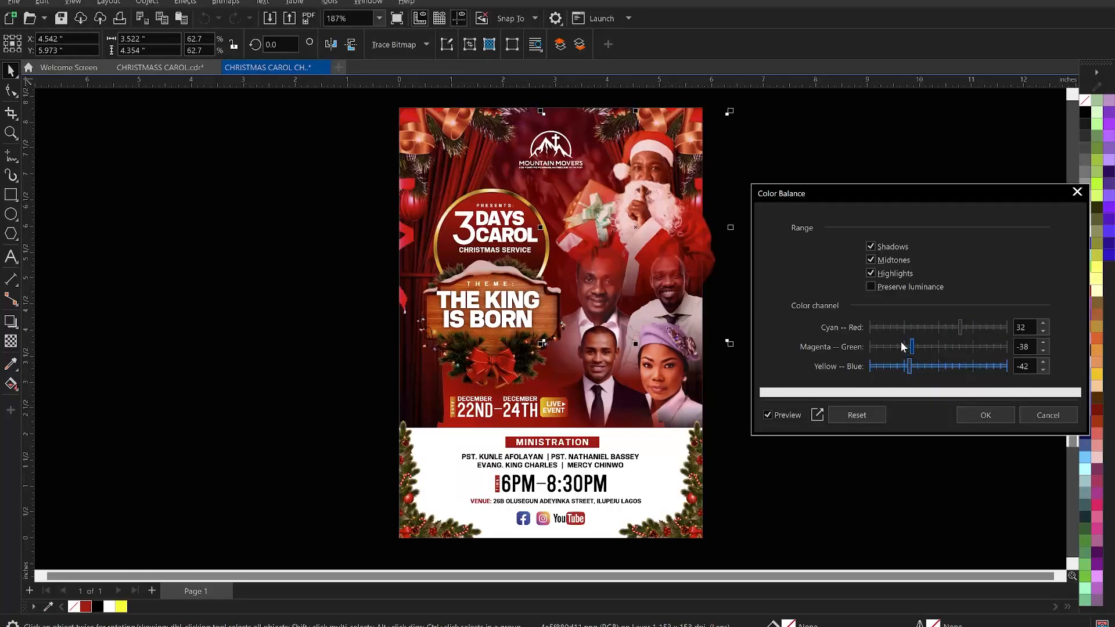
pyautogui.moveTo(910, 343); pyautogui.dragTo(906, 346)
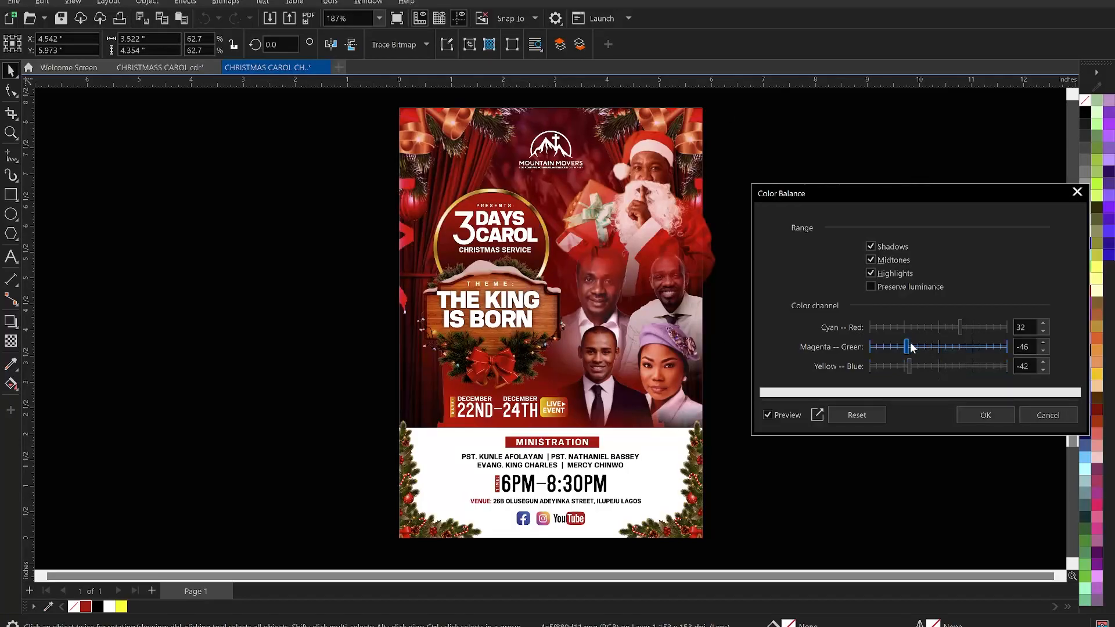
pyautogui.click(913, 348)
pyautogui.click(985, 415)
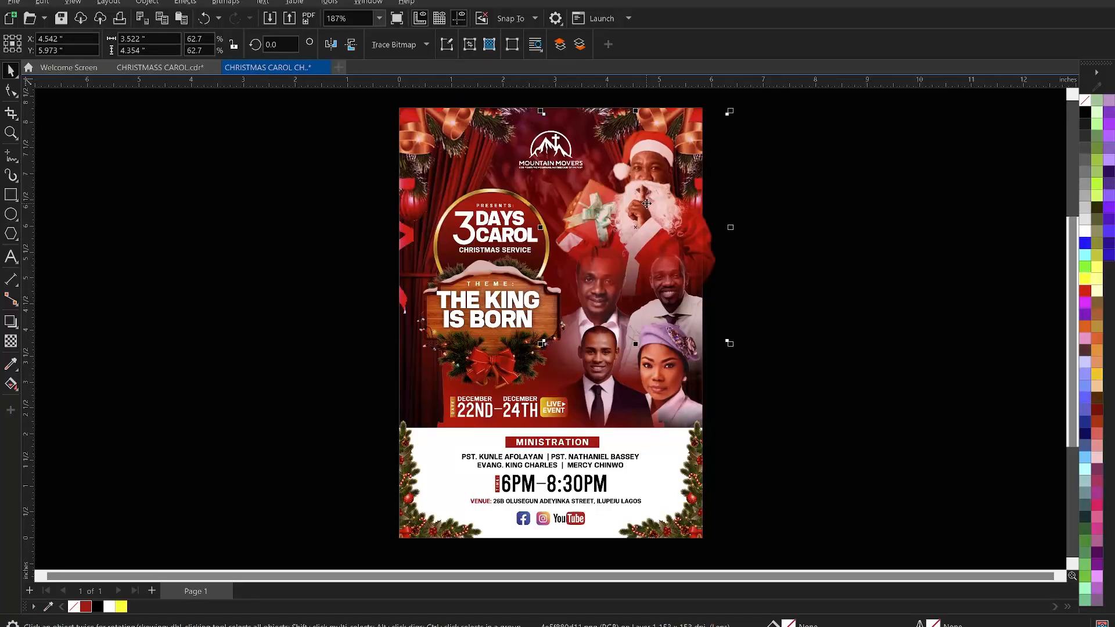
# - PowerClip the Santa image inside the flyer's background frame
pyautogui.rightClick(646, 203)
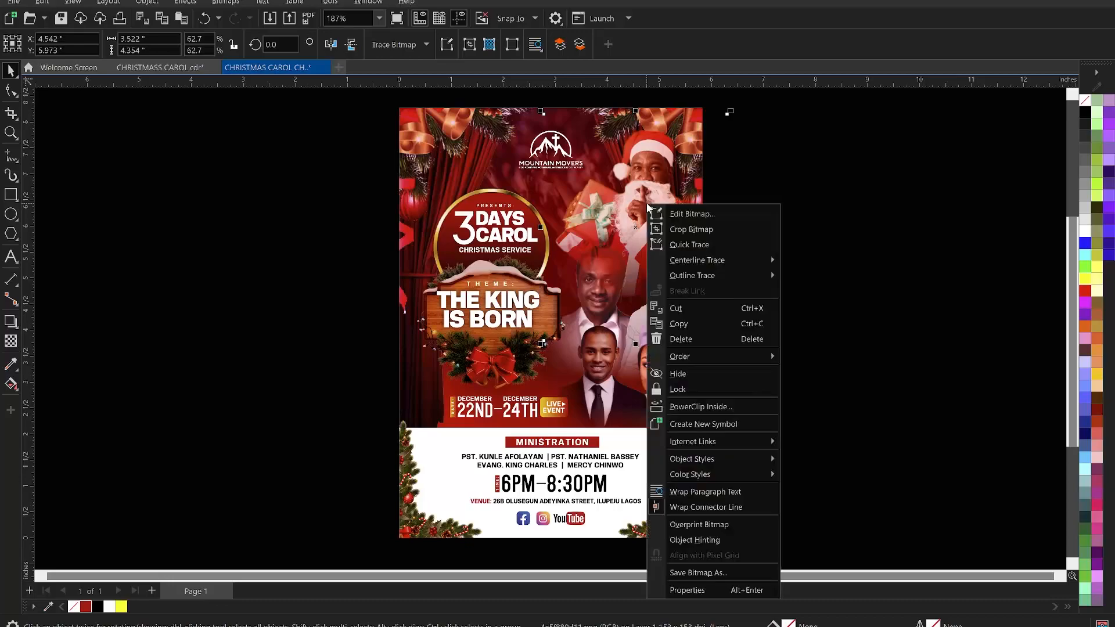
pyautogui.click(704, 407)
pyautogui.click(636, 372)
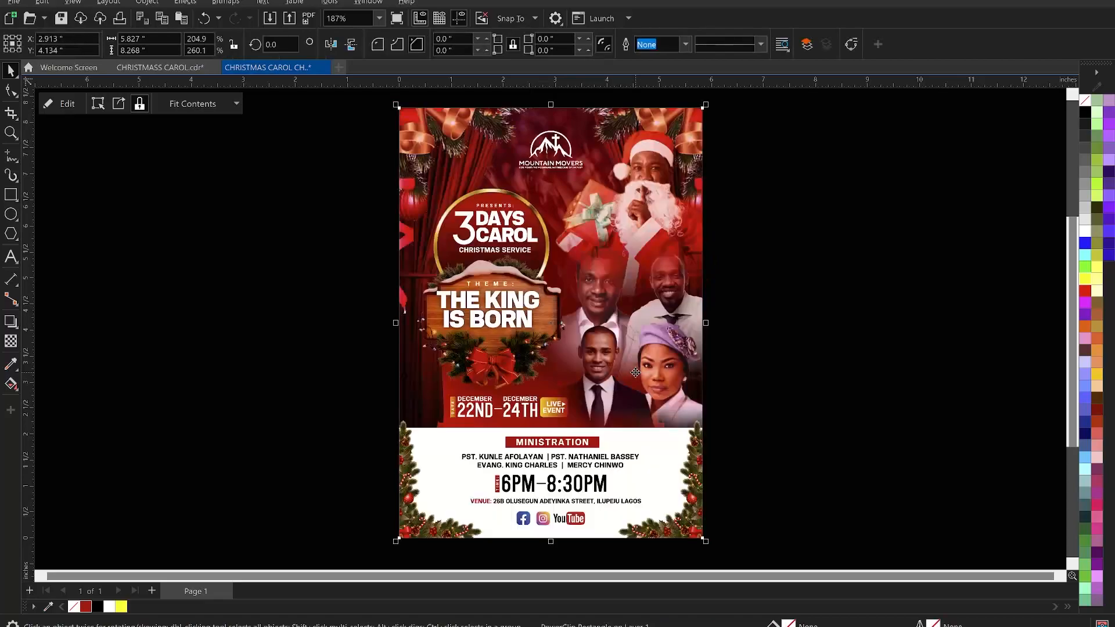
# - Inside the PowerClip, send the Santa image back one layer behind the ministers and undo that reorder
pyautogui.rightClick(650, 221)
pyautogui.click(707, 247)
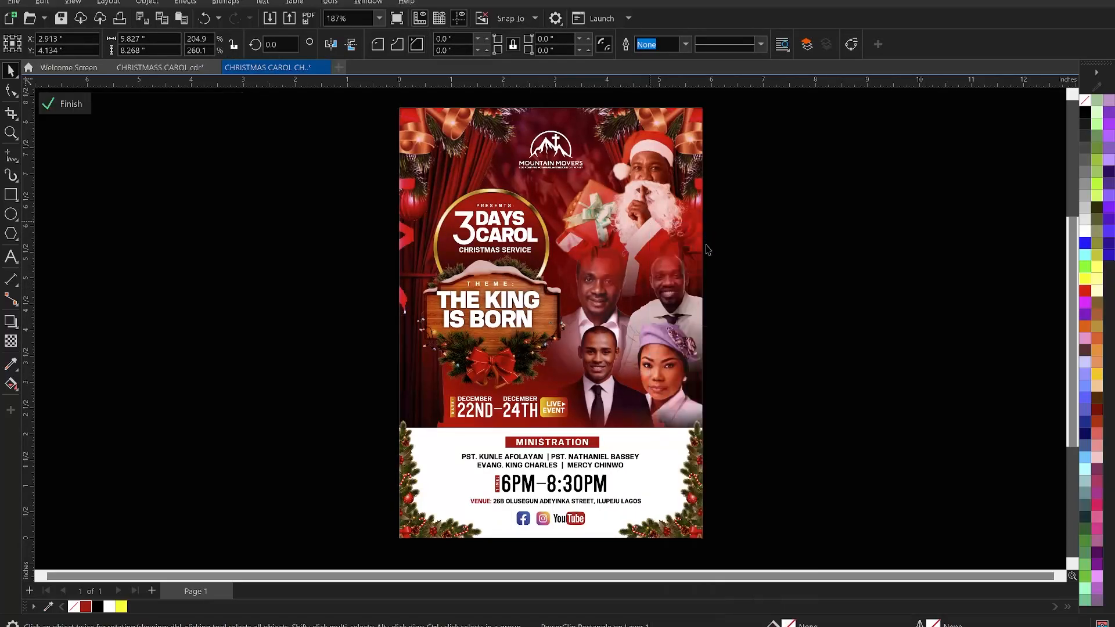
pyautogui.click(644, 195)
pyautogui.rightClick(645, 194)
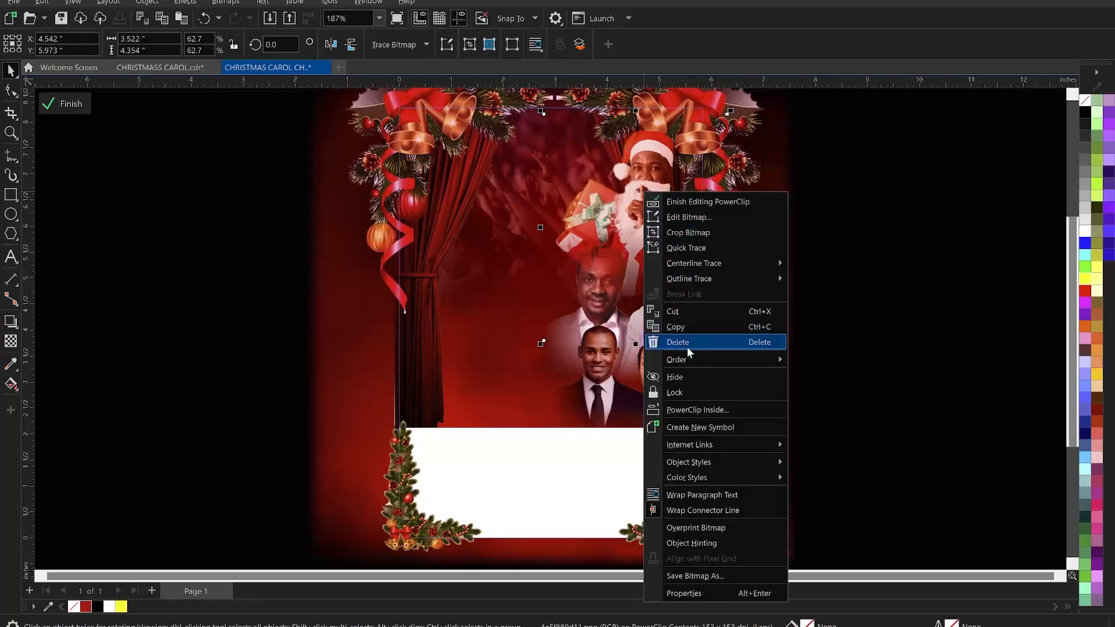
pyautogui.moveTo(730, 361)
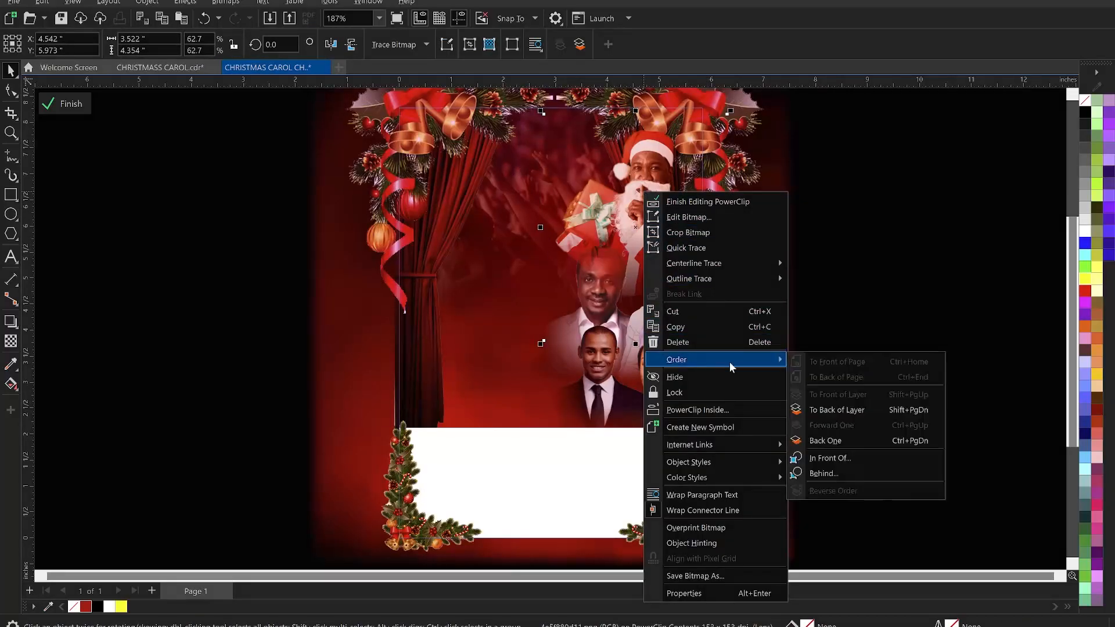
pyautogui.click(831, 440)
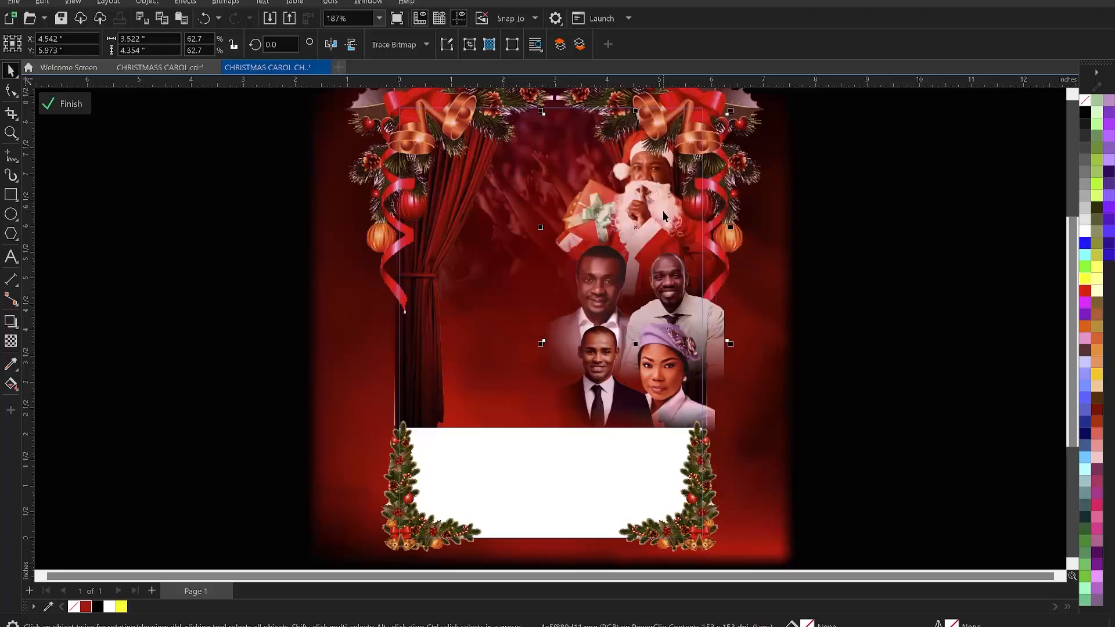
pyautogui.hotkey('ctrl', 'z')
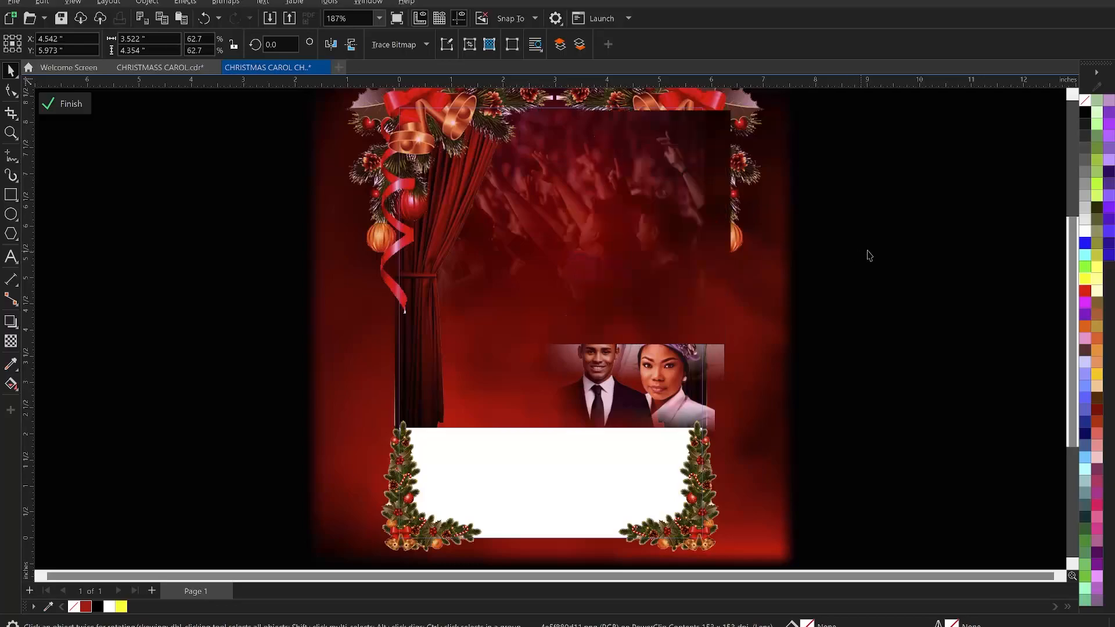
# - Finish editing the PowerClip contents, undo back into the edit, and finish editing it again
pyautogui.keyDown('ctrl'); pyautogui.click(879, 255); pyautogui.keyUp('ctrl')
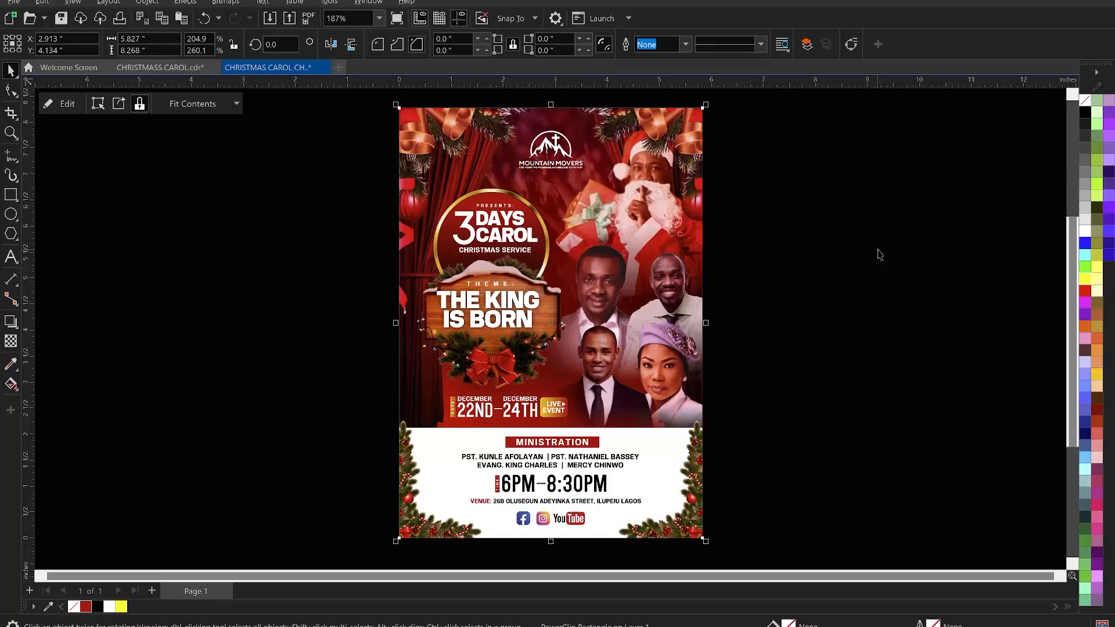
pyautogui.hotkey('ctrl', 'z')
pyautogui.hotkey('ctrl', 'z')
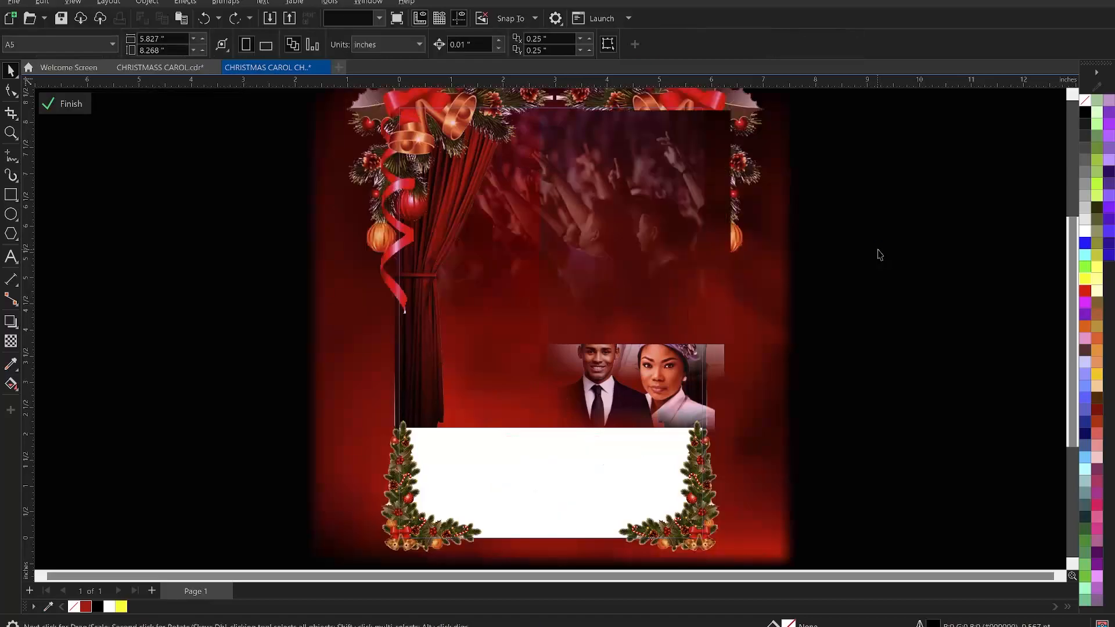
pyautogui.keyDown('ctrl'); pyautogui.click(879, 255); pyautogui.keyUp('ctrl')
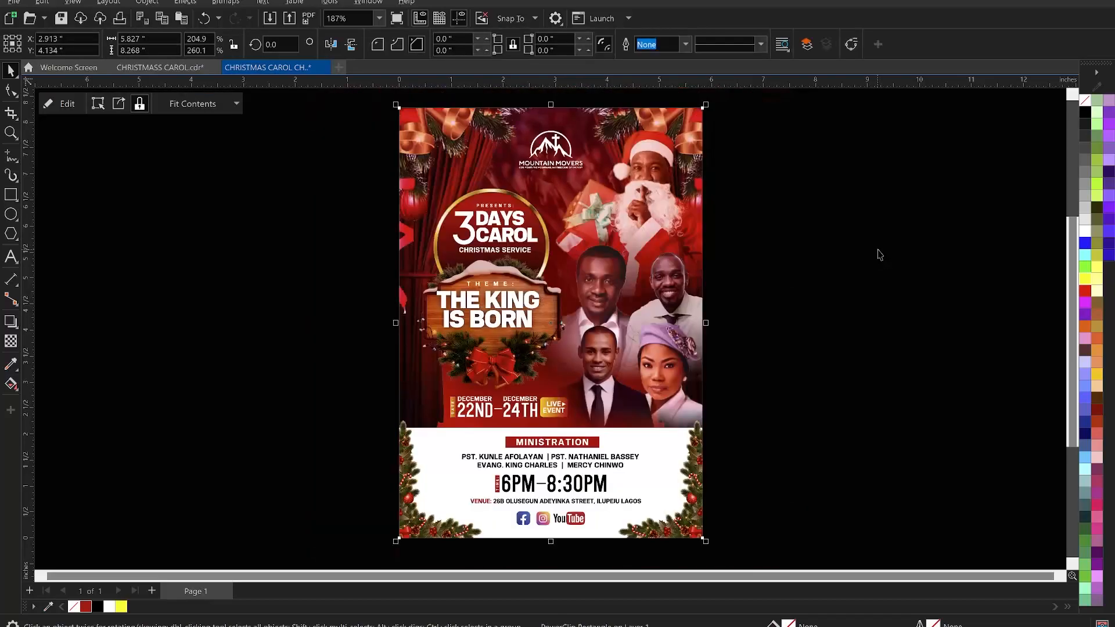
# - Zoom in on the completed flyer and inspect it in full-screen preview
pyautogui.click(879, 254)
pyautogui.scroll(-1, 766, 254)
pyautogui.press('z')
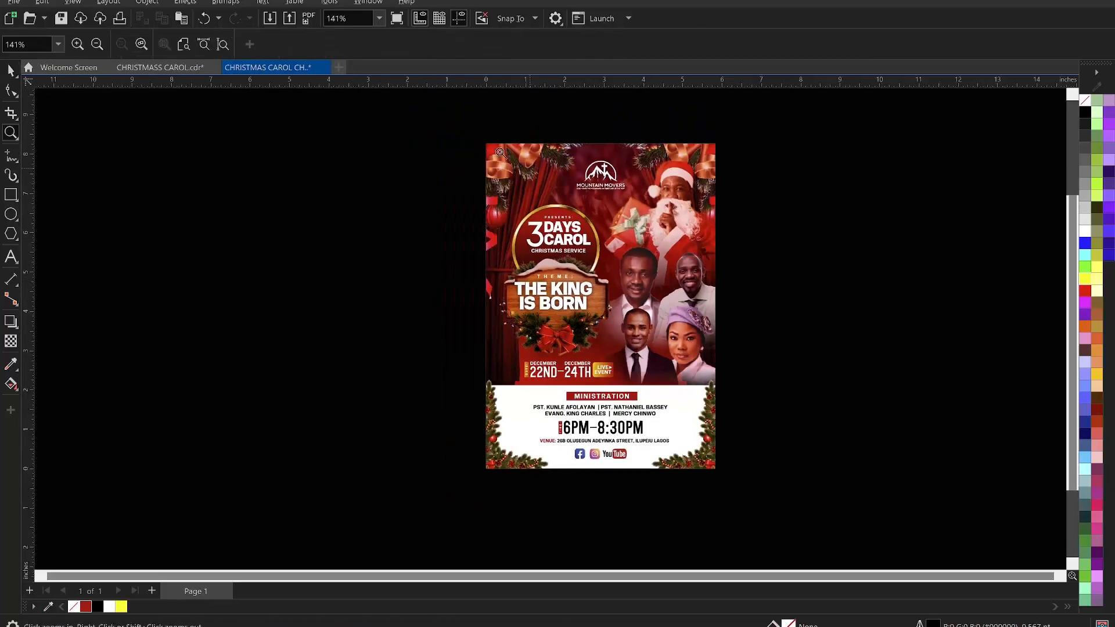
pyautogui.moveTo(471, 132); pyautogui.dragTo(726, 475)
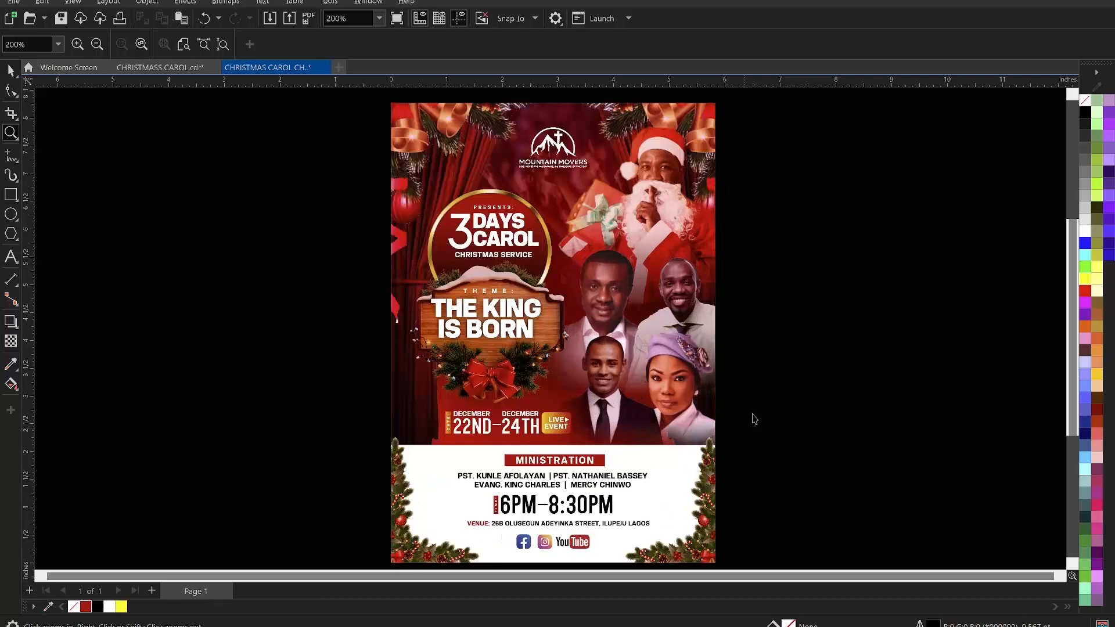
pyautogui.press('space')
pyautogui.rightClick(804, 270)
pyautogui.click(836, 275)
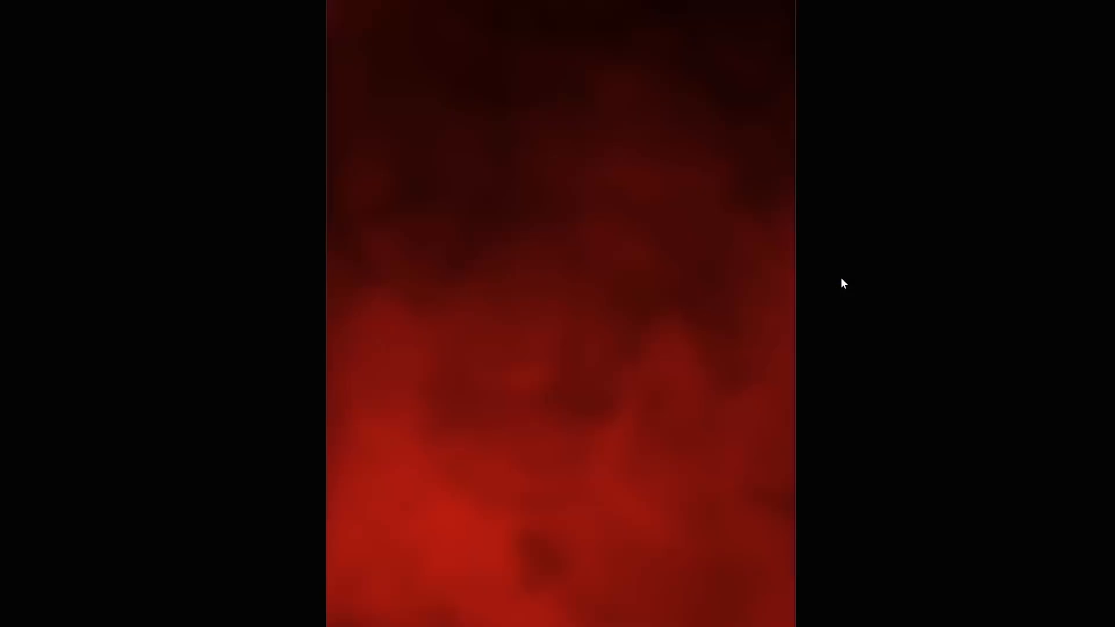
pyautogui.press('Escape')
pyautogui.press('F4')
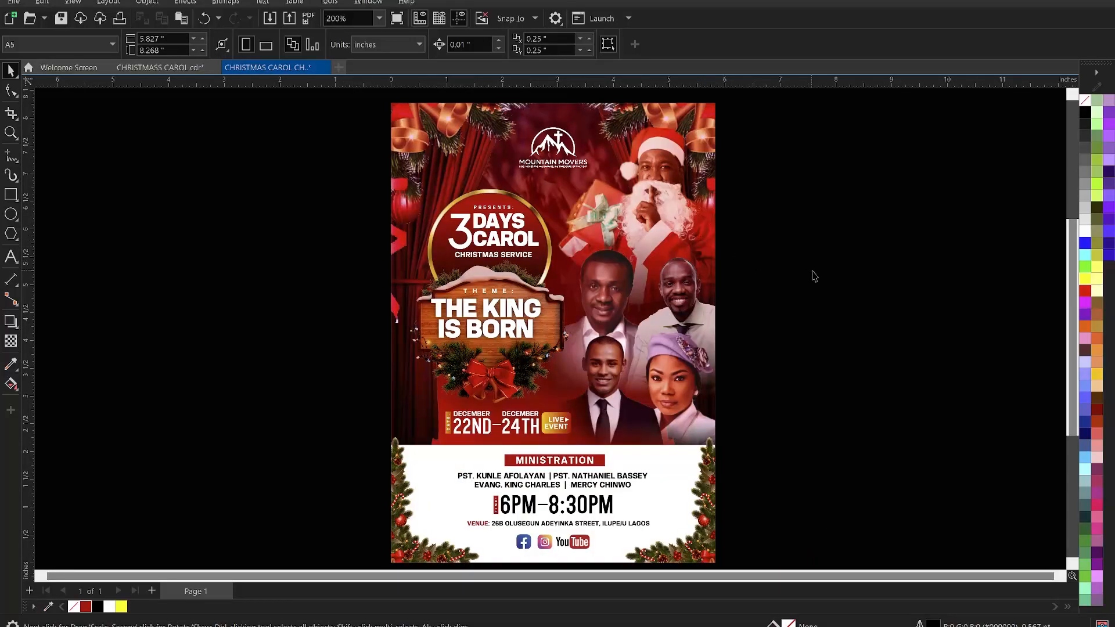